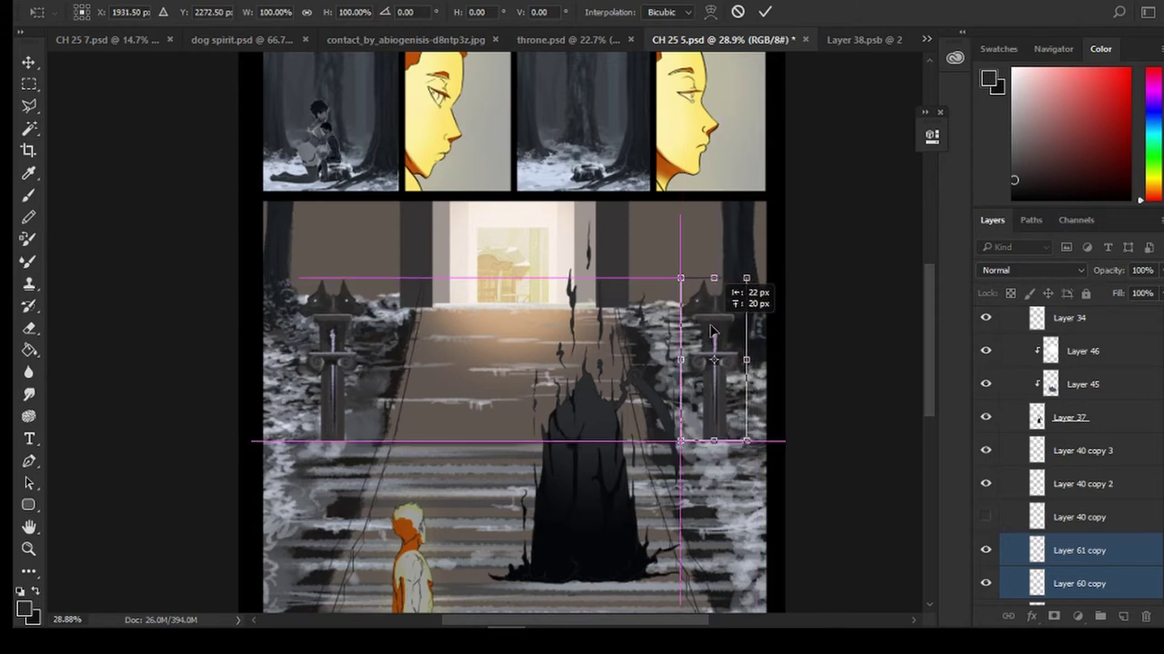
# Apply the placement of the copied pillar on the right side of the stairs and merge its two layers
pyautogui.click(764, 12)
pyautogui.scroll(3, 428, 403)
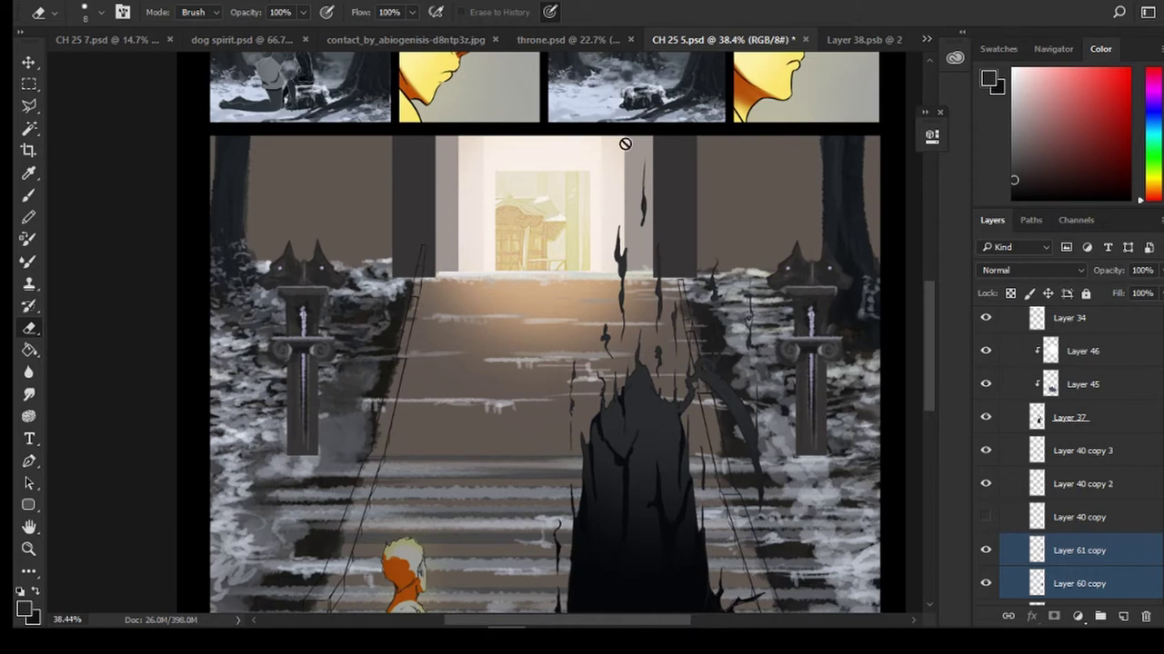
pyautogui.scroll(-1, 1091, 494)
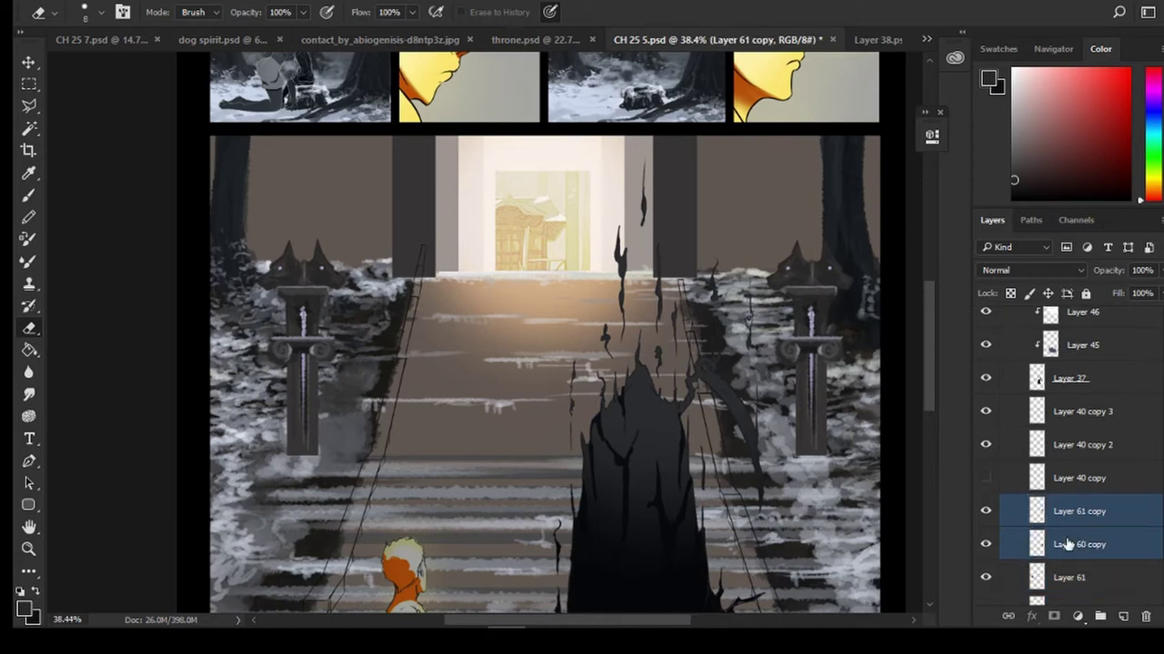
pyautogui.hotkey('ctrl', 'e')
pyautogui.click(1027, 548)
pyautogui.click(986, 547)
pyautogui.click(986, 546)
# Create a new layer beneath the left pillar's layers and select a two-tier stepped base shape around the pillar's foot
pyautogui.click(1056, 585)
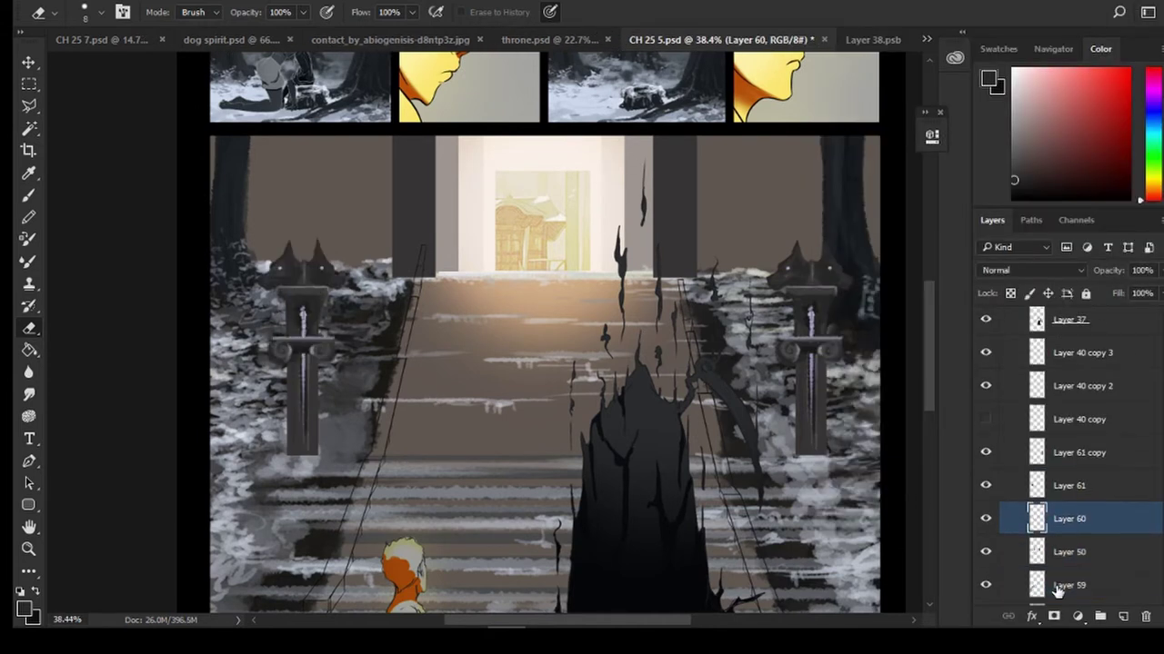
pyautogui.click(1062, 562)
pyautogui.click(1119, 615)
pyautogui.click(29, 84)
pyautogui.moveTo(253, 453); pyautogui.dragTo(351, 471)
pyautogui.moveTo(265, 421); pyautogui.dragTo(339, 453)
# Fill the stepped selection with a dark grey sampled from the pillar shaft
pyautogui.press('g')
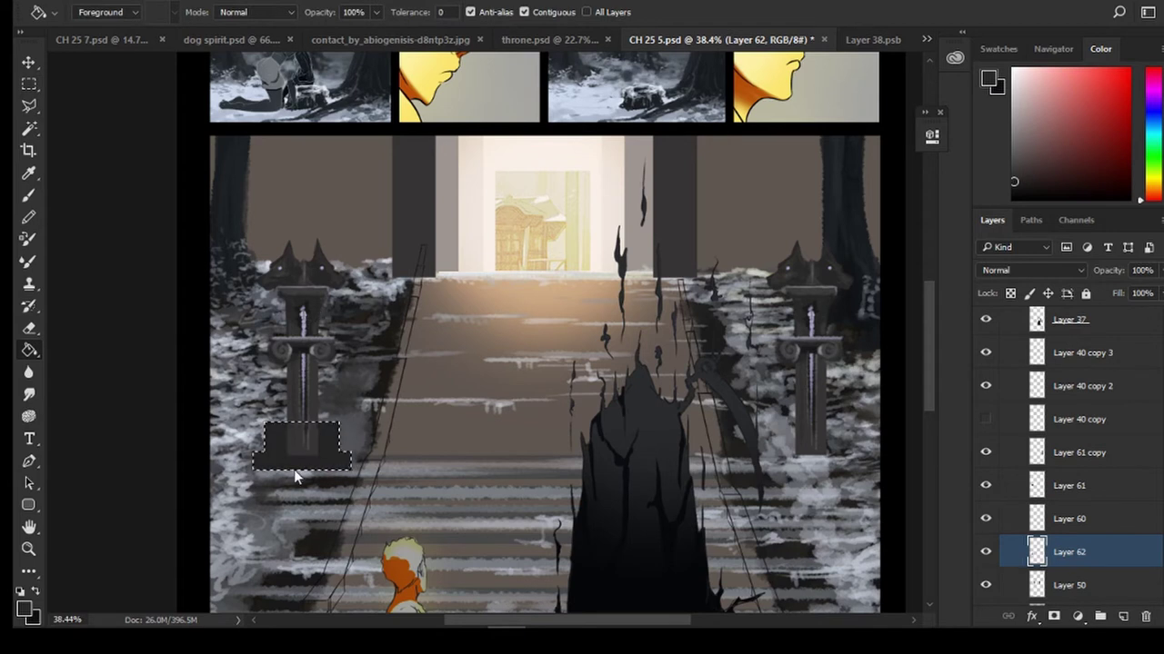
pyautogui.click(293, 469)
pyautogui.keyDown('alt'); pyautogui.click(314, 415); pyautogui.keyUp('alt')
pyautogui.click(286, 466)
# Nudge the stepped base slightly to the right to centre it under the left pillar, and clear the selection
pyautogui.scroll(4, 290, 425)
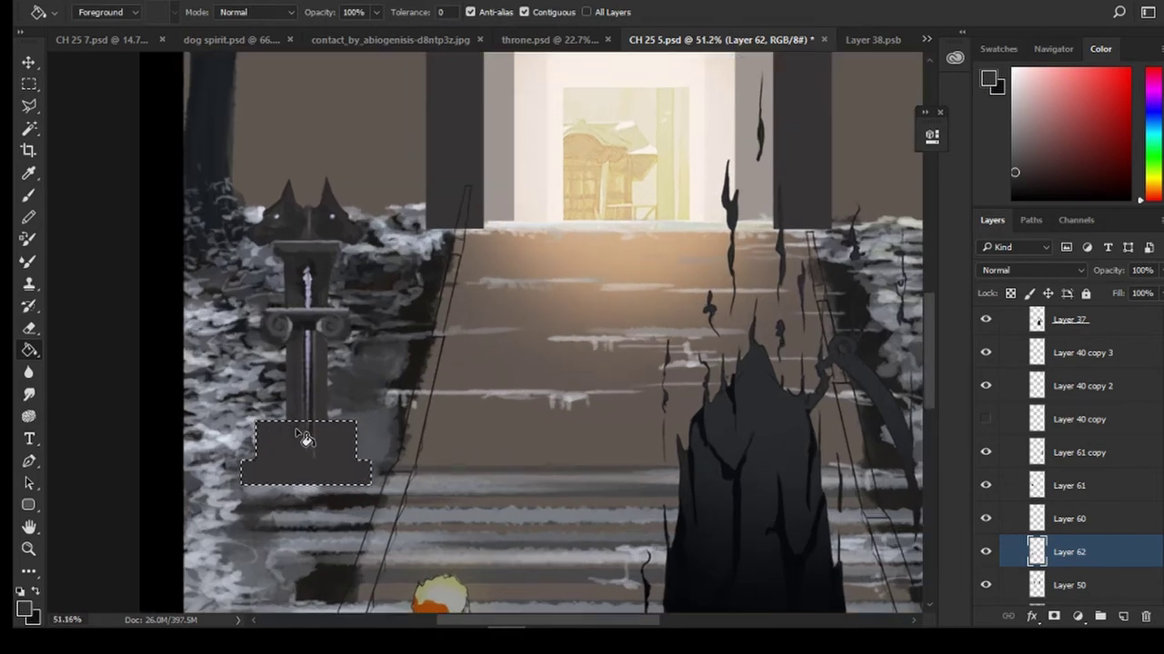
pyautogui.hotkey('ctrl', 't')
pyautogui.press('Right')
pyautogui.press('Right')
pyautogui.press('Right')
pyautogui.press('Right')
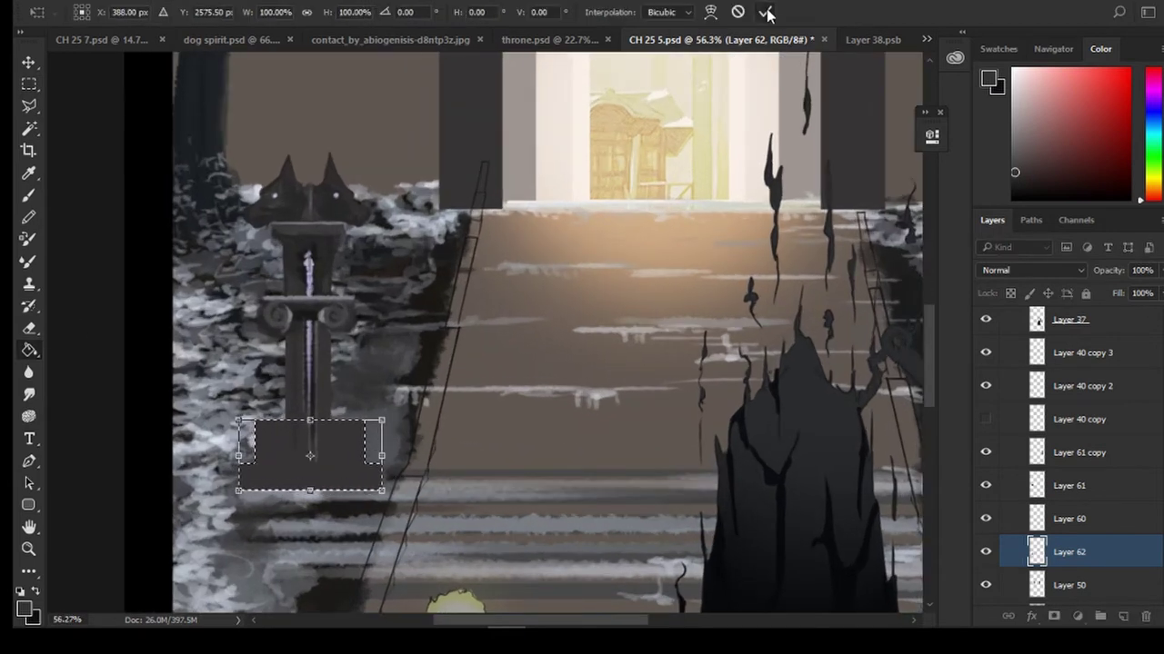
pyautogui.click(767, 12)
pyautogui.hotkey('ctrl', 'd')
# Erase the lower end of the sword detail on Layer 61 where it overlaps the new base
pyautogui.press('e')
pyautogui.click(990, 524)
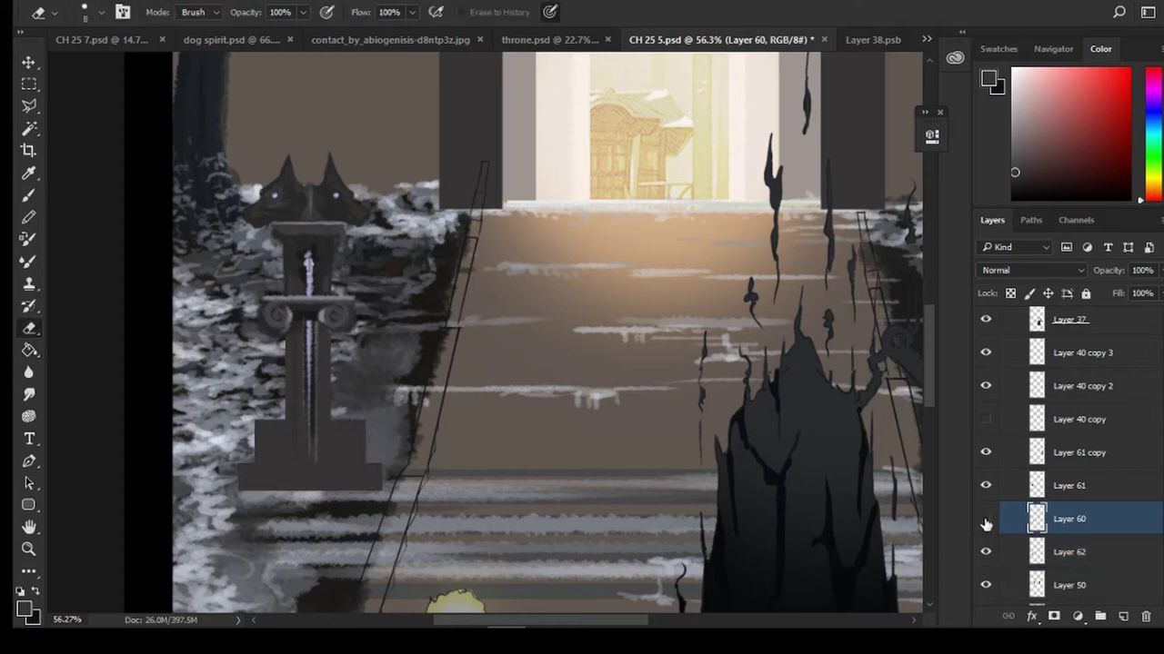
pyautogui.click(985, 485)
pyautogui.click(985, 486)
pyautogui.click(1037, 489)
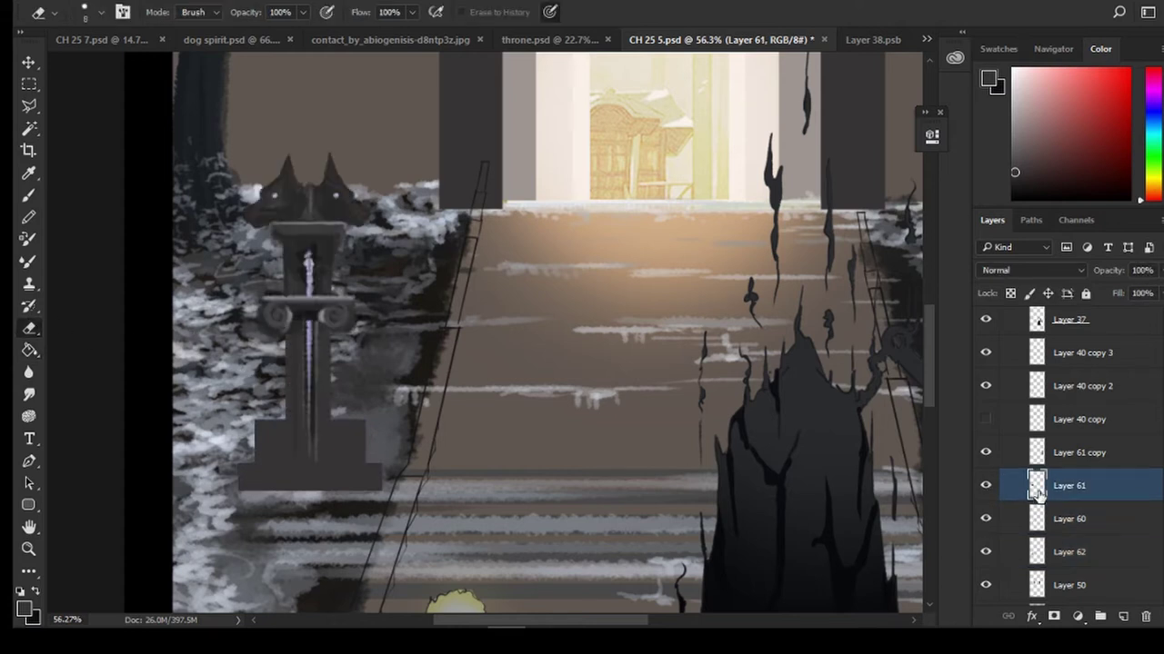
pyautogui.moveTo(310, 445); pyautogui.dragTo(308, 461)
# Enlarge the brush to 45 px and add a new layer clipped to the pillar base on Layer 62
pyautogui.click(28, 194)
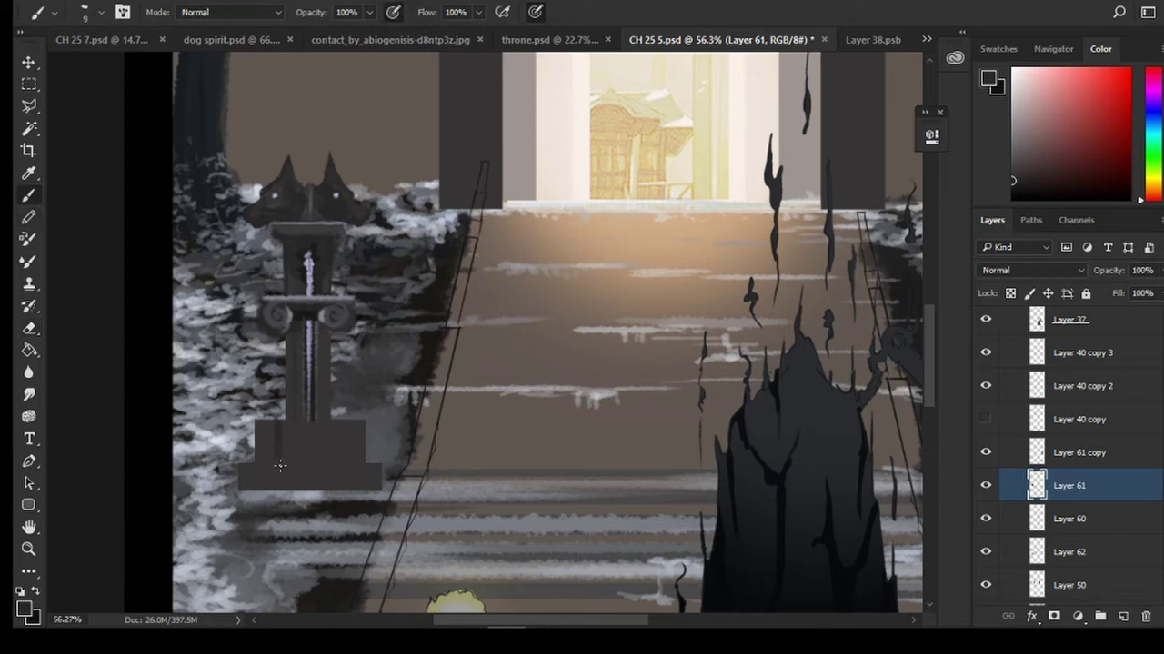
pyautogui.hotkey('ctrl', 'z')
pyautogui.press(']')
pyautogui.press(']')
pyautogui.press(']')
pyautogui.press(']')
pyautogui.press(']')
pyautogui.press(']')
pyautogui.press(']')
pyautogui.press(']')
pyautogui.click(986, 485)
pyautogui.click(985, 486)
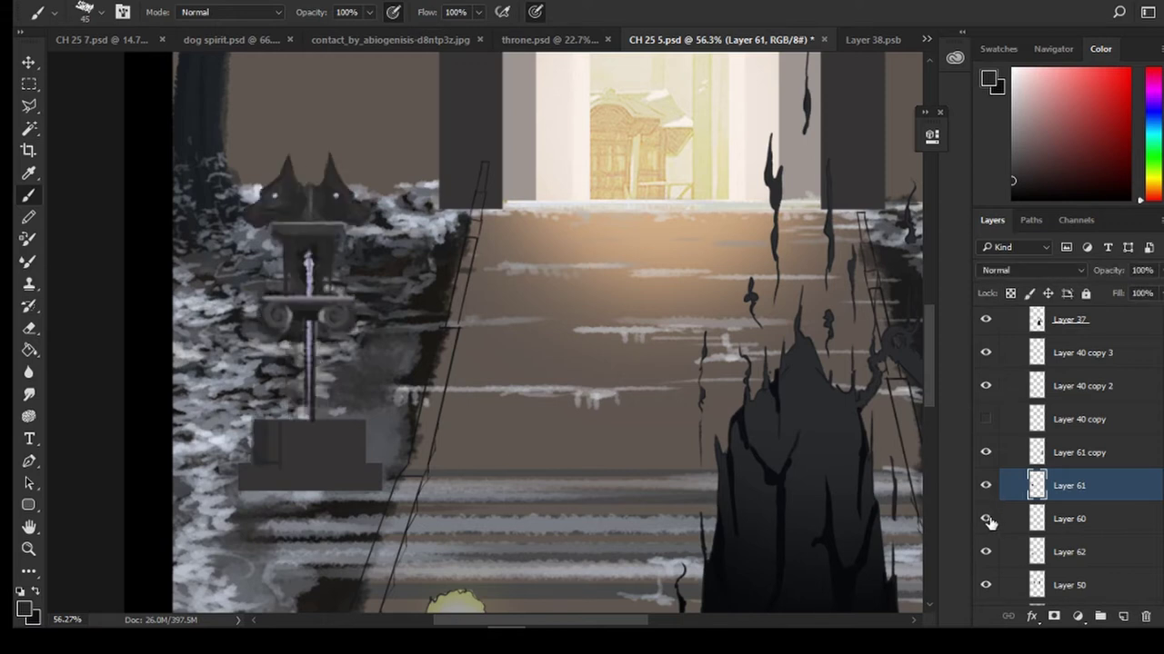
pyautogui.click(1045, 545)
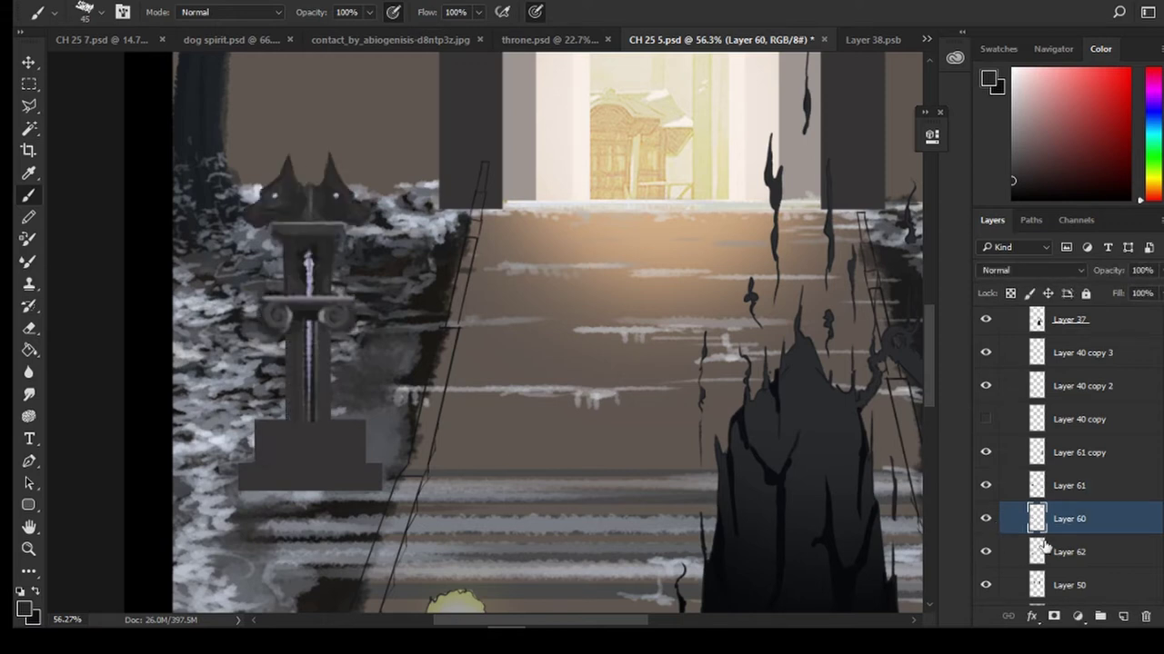
pyautogui.click(1124, 617)
pyautogui.hotkey('ctrl', 'alt', 'g')
# Shade both tiers of the left pillar's base with darker grey brush strokes on the clipped layer
pyautogui.moveTo(260, 426)
pyautogui.mouseDown()
pyautogui.moveTo(268, 457)
pyautogui.moveTo(289, 425)
pyautogui.moveTo(280, 461)
pyautogui.mouseUp()
pyautogui.moveTo(338, 436); pyautogui.dragTo(353, 425)
pyautogui.moveTo(288, 476)
pyautogui.mouseDown()
pyautogui.moveTo(351, 476)
pyautogui.moveTo(243, 475)
pyautogui.moveTo(313, 487)
pyautogui.mouseUp()
pyautogui.moveTo(378, 469); pyautogui.dragTo(268, 486)
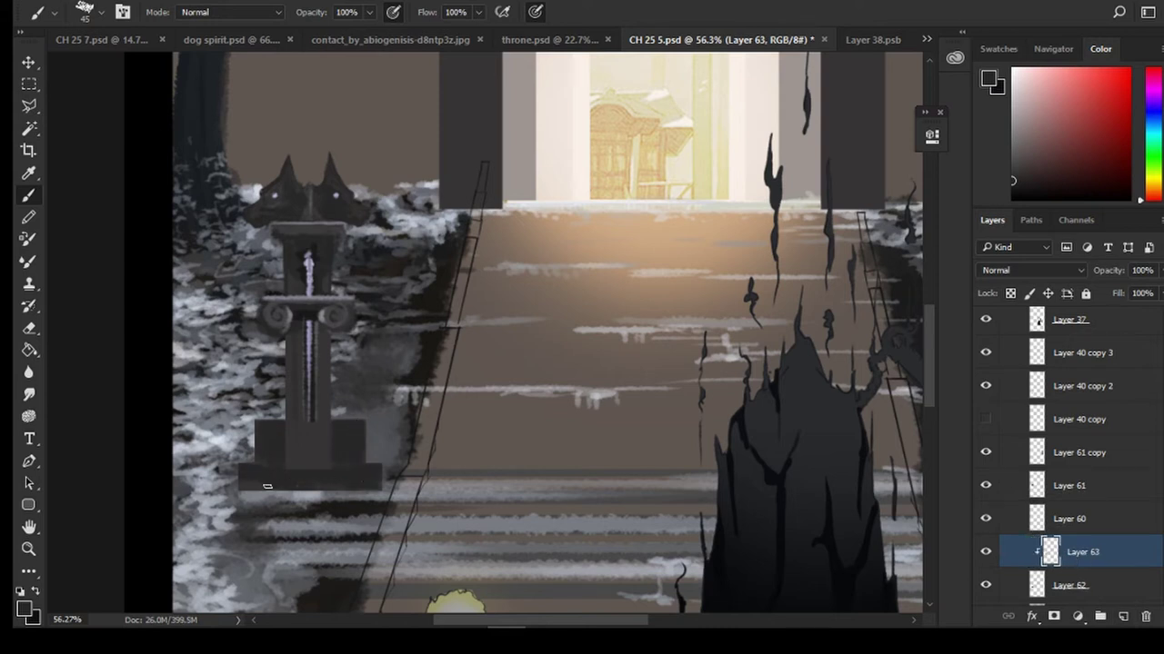
# Paint a light grey vertical highlight beside the shaft on the base's upper tier with a 15 px brush
pyautogui.keyDown('alt'); pyautogui.click(321, 332); pyautogui.keyUp('alt')
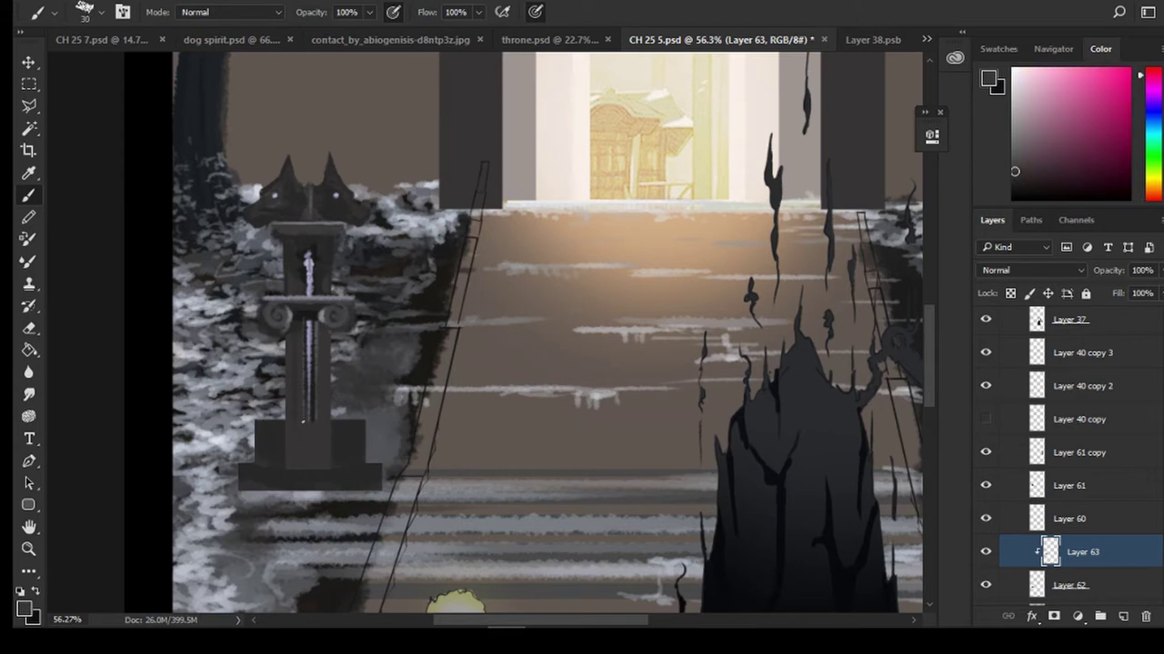
pyautogui.keyDown('alt'); pyautogui.click(320, 322); pyautogui.keyUp('alt')
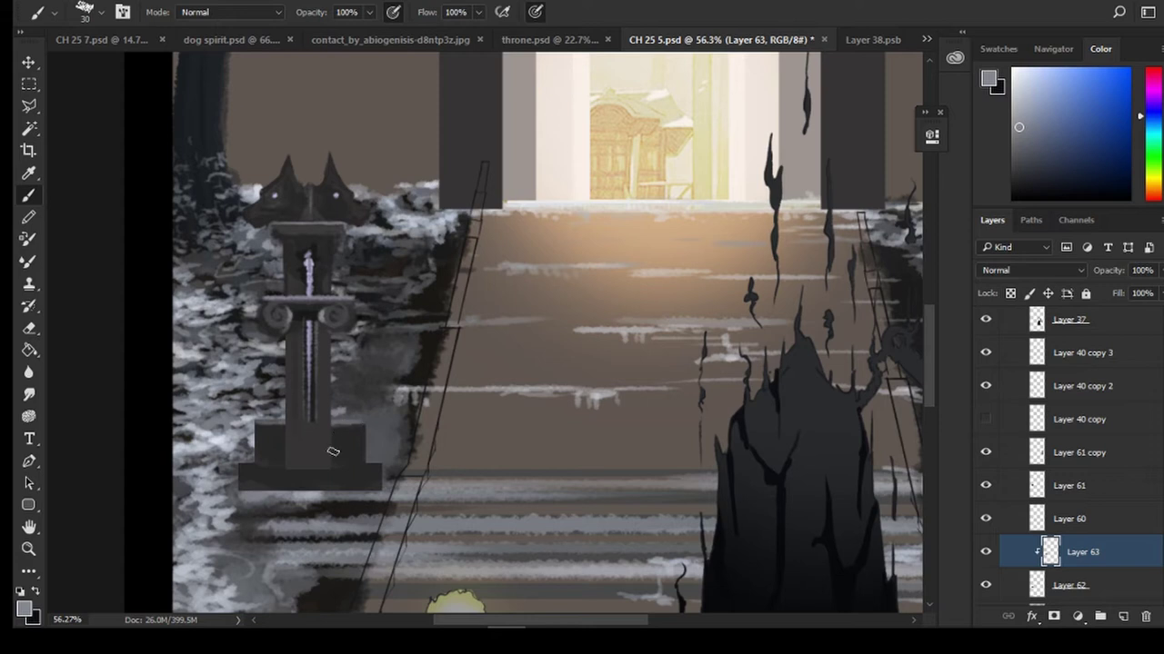
pyautogui.press('[')
pyautogui.press('[')
pyautogui.moveTo(328, 482)
pyautogui.mouseDown()
pyautogui.moveTo(332, 426)
pyautogui.moveTo(284, 473)
pyautogui.mouseUp()
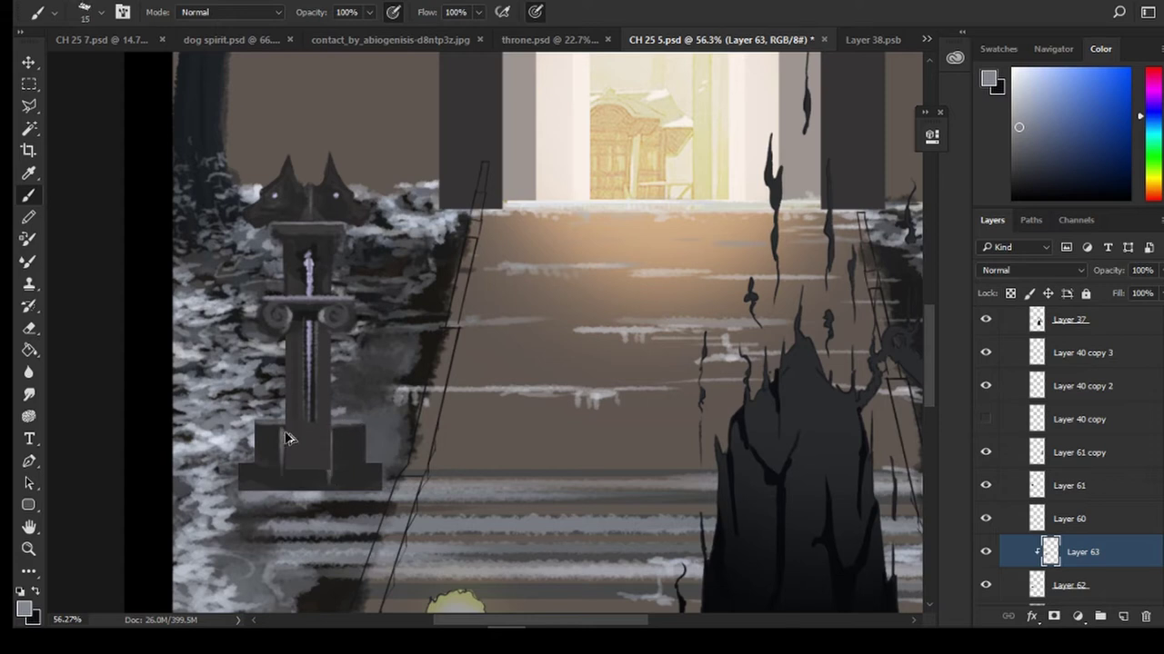
pyautogui.hotkey('ctrl', 'z')
pyautogui.moveTo(283, 429); pyautogui.dragTo(283, 458)
# Touch up the base's shading in dark grey with a 60 px brush
pyautogui.press('d')
pyautogui.press(']')
pyautogui.press(']')
pyautogui.press(']')
pyautogui.press(']')
pyautogui.press(']')
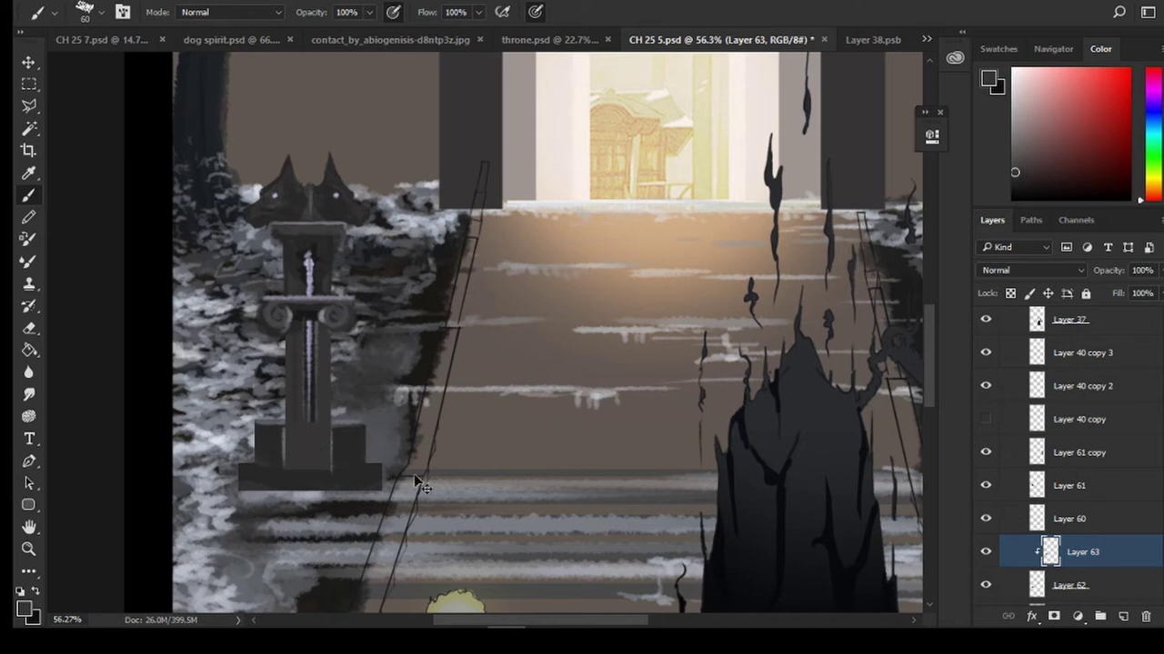
# Paint mid-grey highlights along the top edge of the base's lower tier with a 15 px brush
pyautogui.keyDown('alt'); pyautogui.click(348, 420); pyautogui.keyUp('alt')
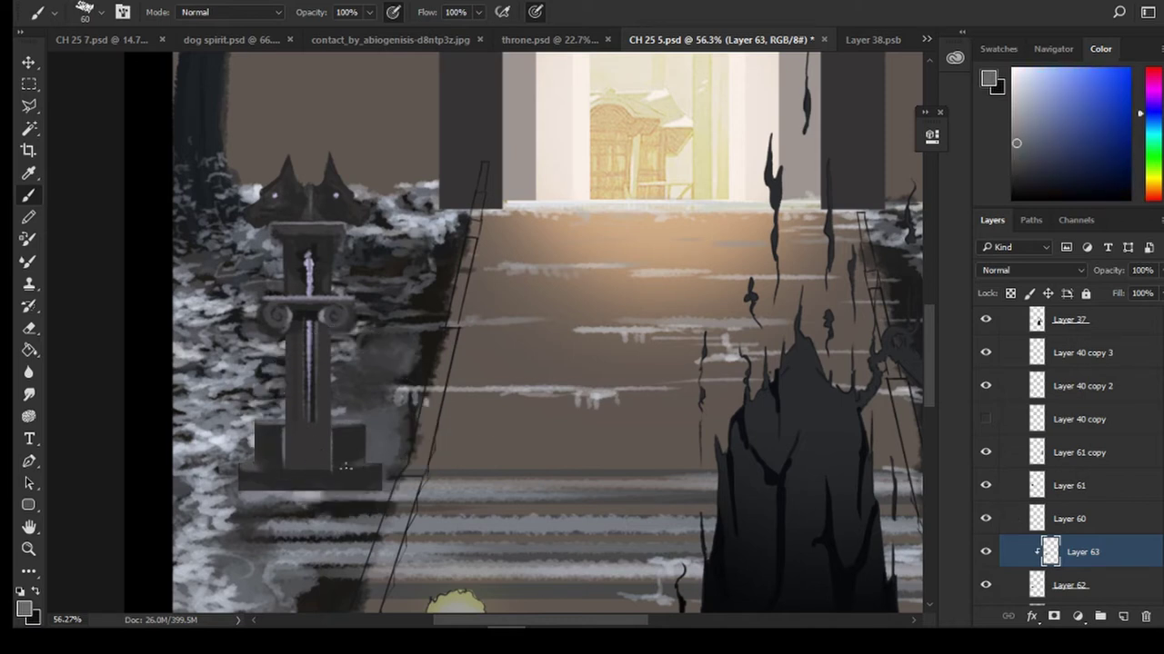
pyautogui.press('[')
pyautogui.press('[')
pyautogui.press('[')
pyautogui.press('[')
pyautogui.press('[')
pyautogui.press('e')
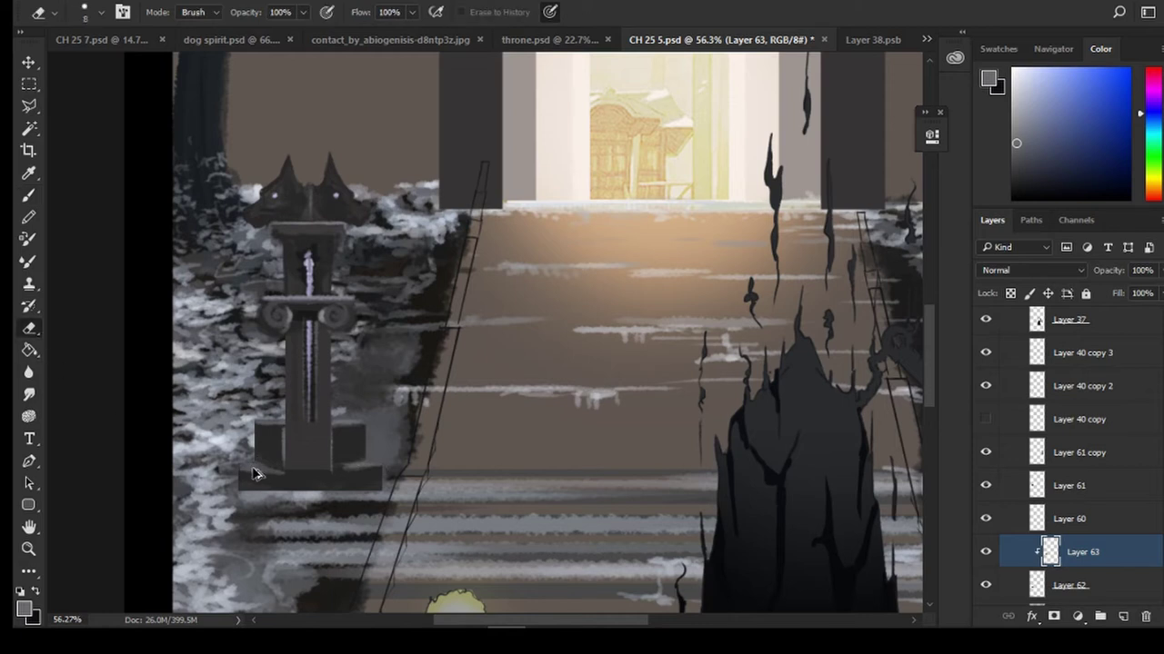
# Paint stone block joints across the base's lower tier, alternating dark and light greys sampled from the base
pyautogui.press('b')
pyautogui.keyDown('alt'); pyautogui.click(259, 474); pyautogui.keyUp('alt')
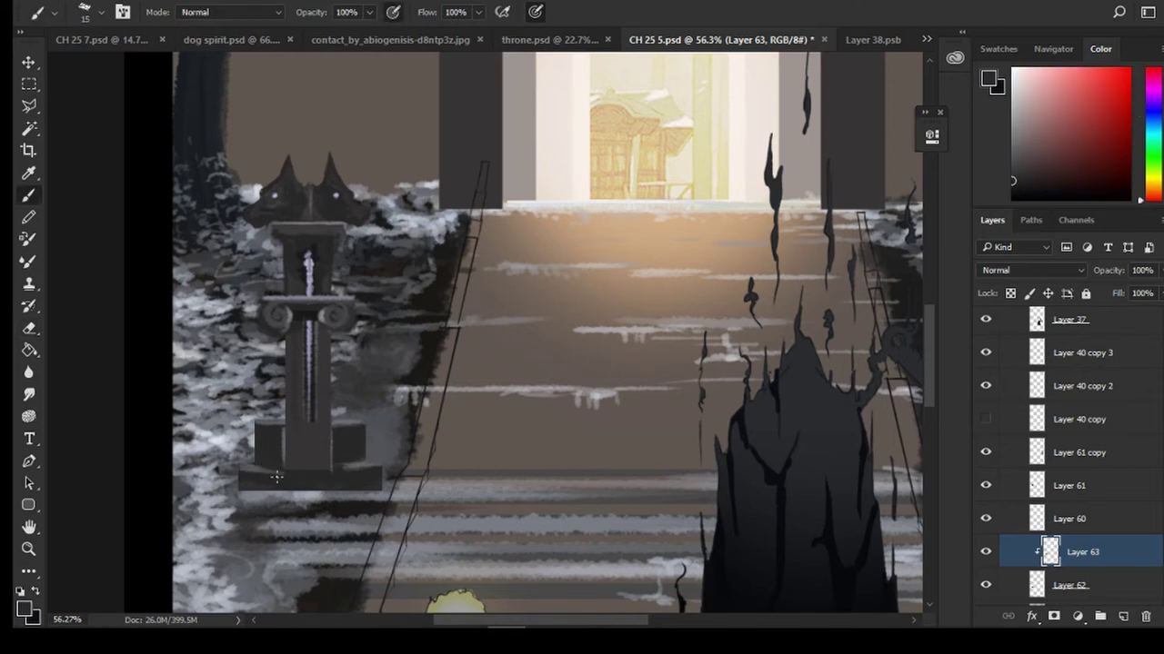
pyautogui.keyDown('alt'); pyautogui.click(271, 475); pyautogui.keyUp('alt')
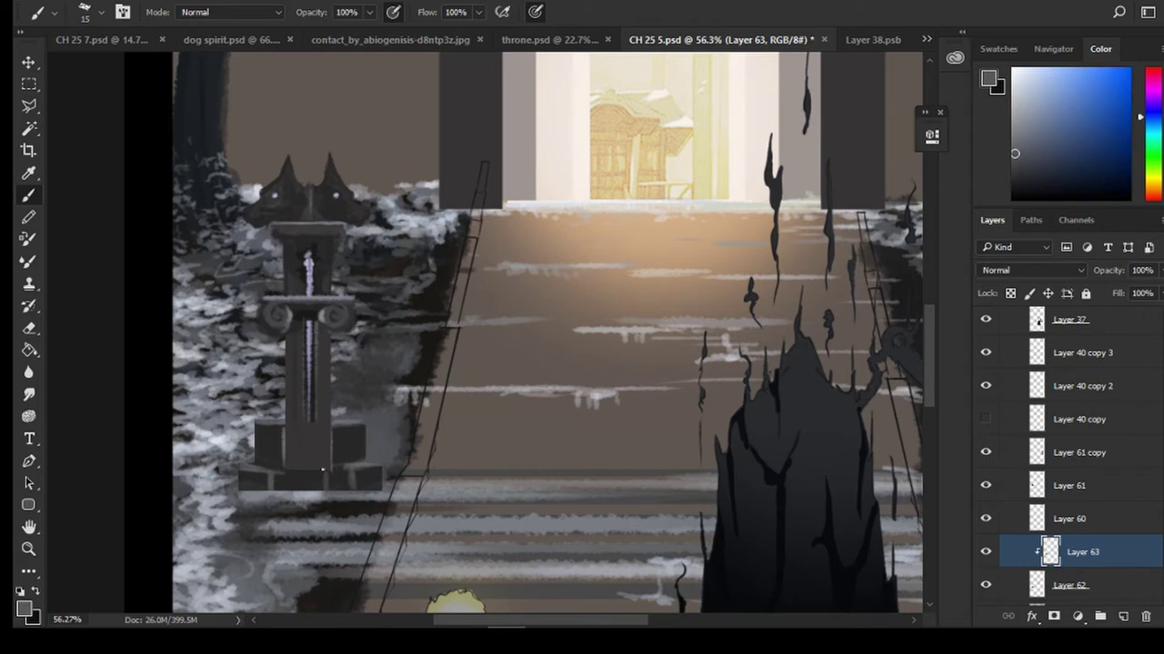
pyautogui.keyDown('alt'); pyautogui.click(281, 464); pyautogui.keyUp('alt')
pyautogui.keyDown('alt'); pyautogui.click(307, 467); pyautogui.keyUp('alt')
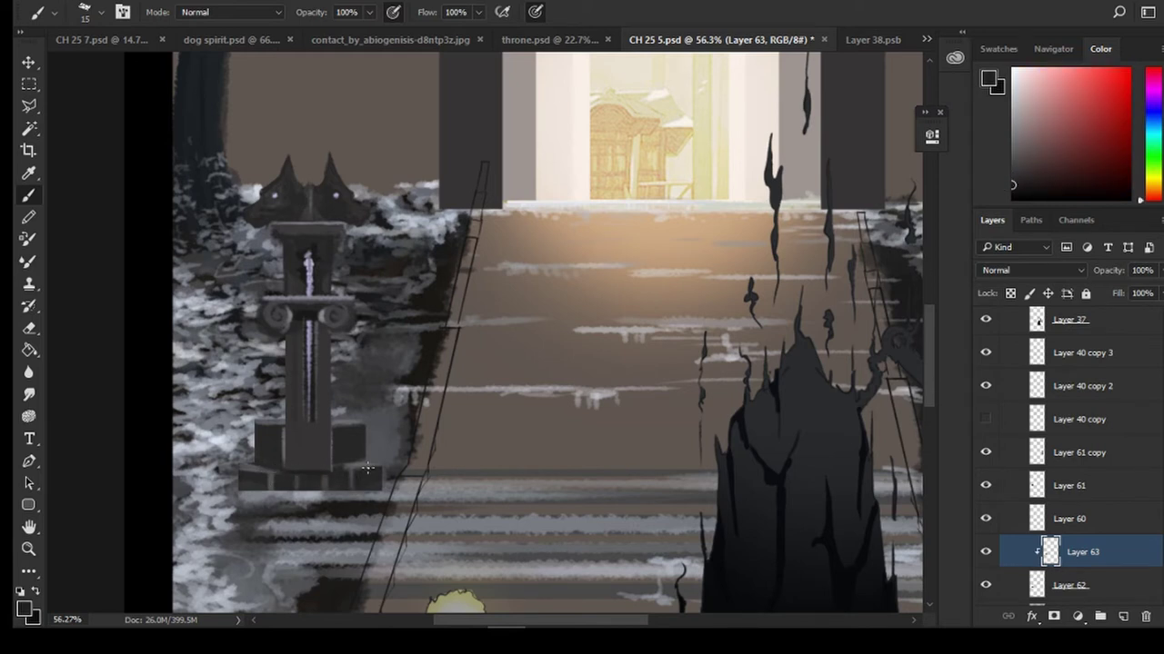
pyautogui.moveTo(371, 474); pyautogui.dragTo(382, 498)
# Move the pillar shaft on Layer 60 below the base on Layer 62 in the layer order
pyautogui.scroll(-1, 980, 496)
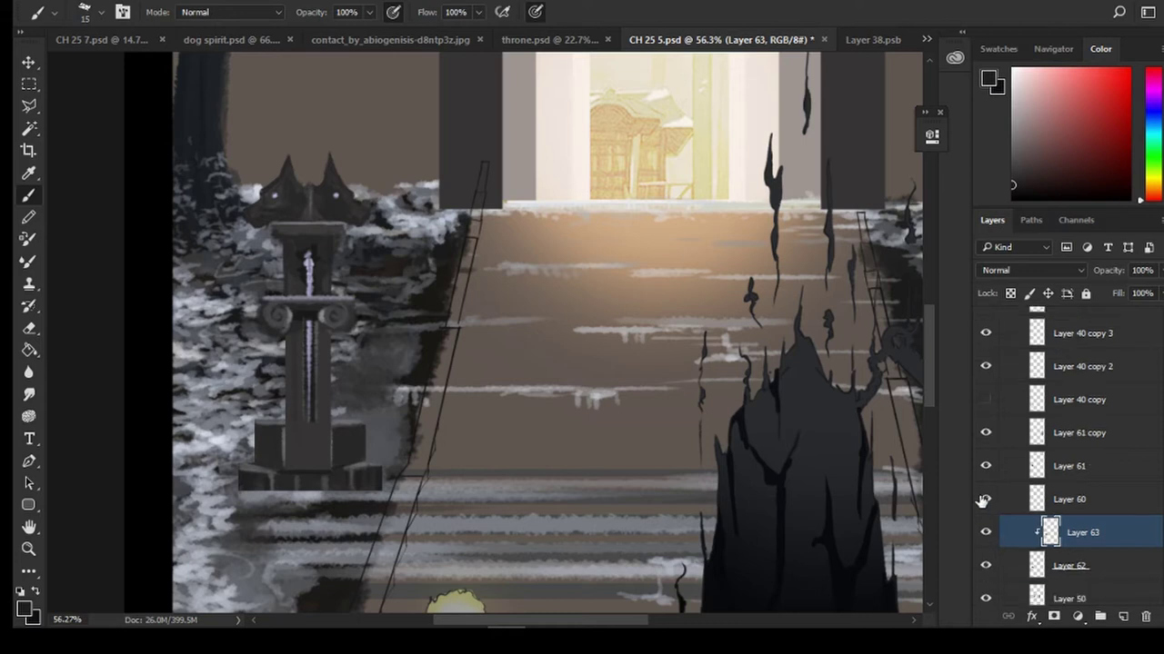
pyautogui.click(1061, 502)
pyautogui.moveTo(1062, 502); pyautogui.dragTo(1063, 580)
pyautogui.scroll(-2, 333, 472)
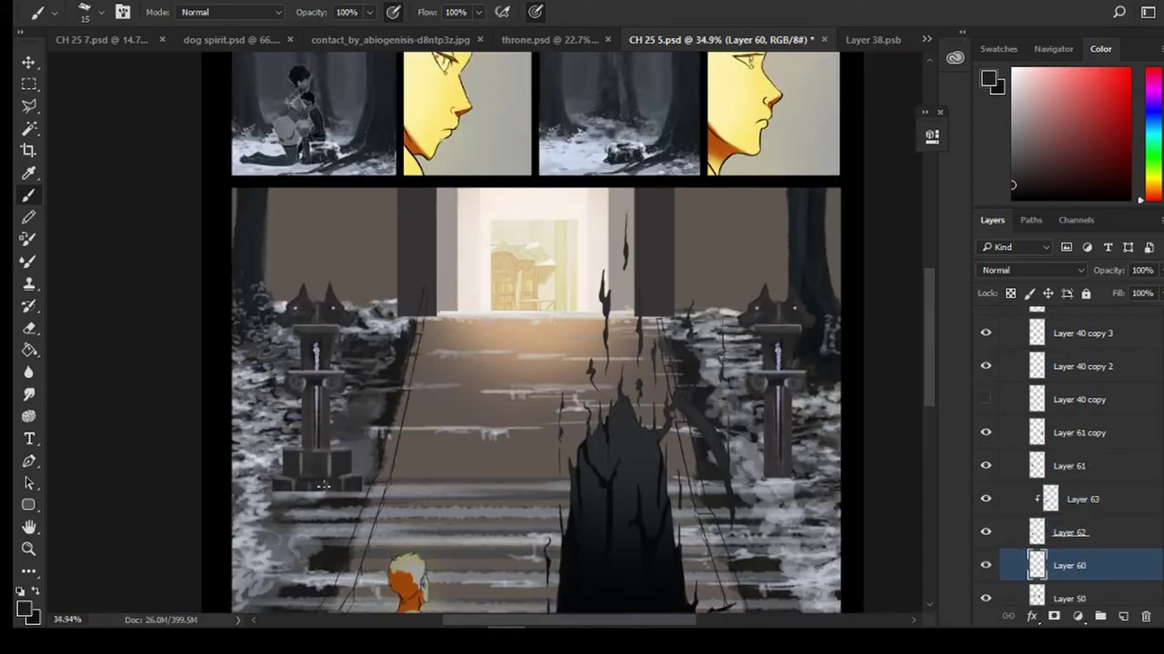
pyautogui.scroll(1, 333, 472)
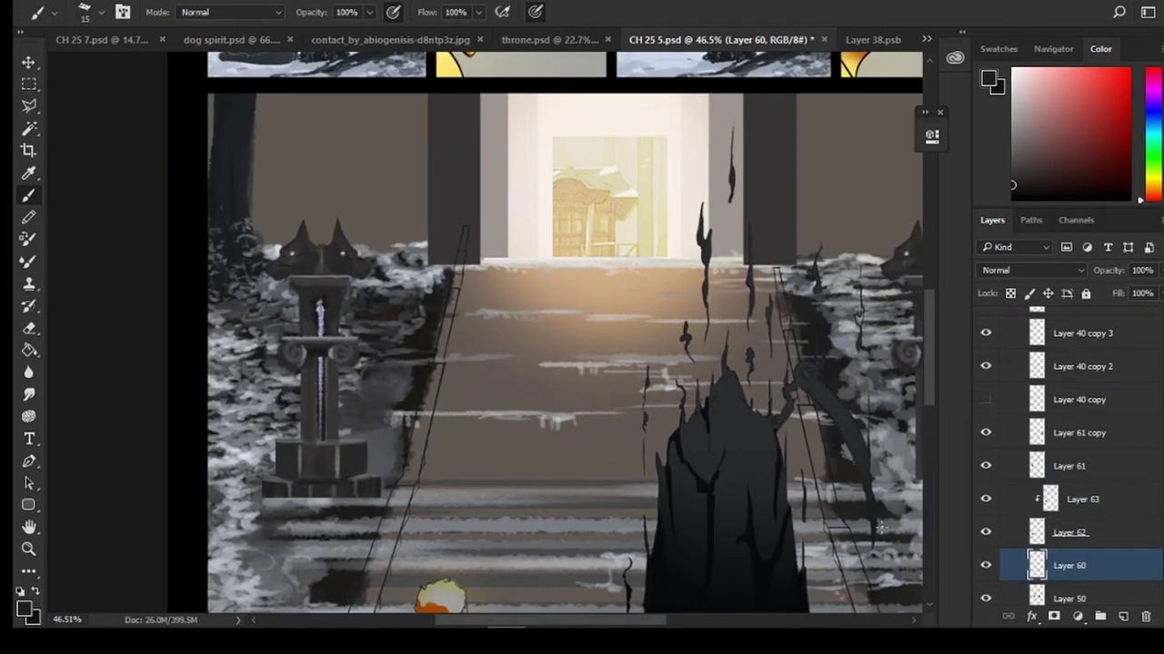
# Check the base's alignment under the left pillar using Free Transform and by toggling the visibility of Layer 61
pyautogui.click(1026, 533)
pyautogui.hotkey('ctrl', 't')
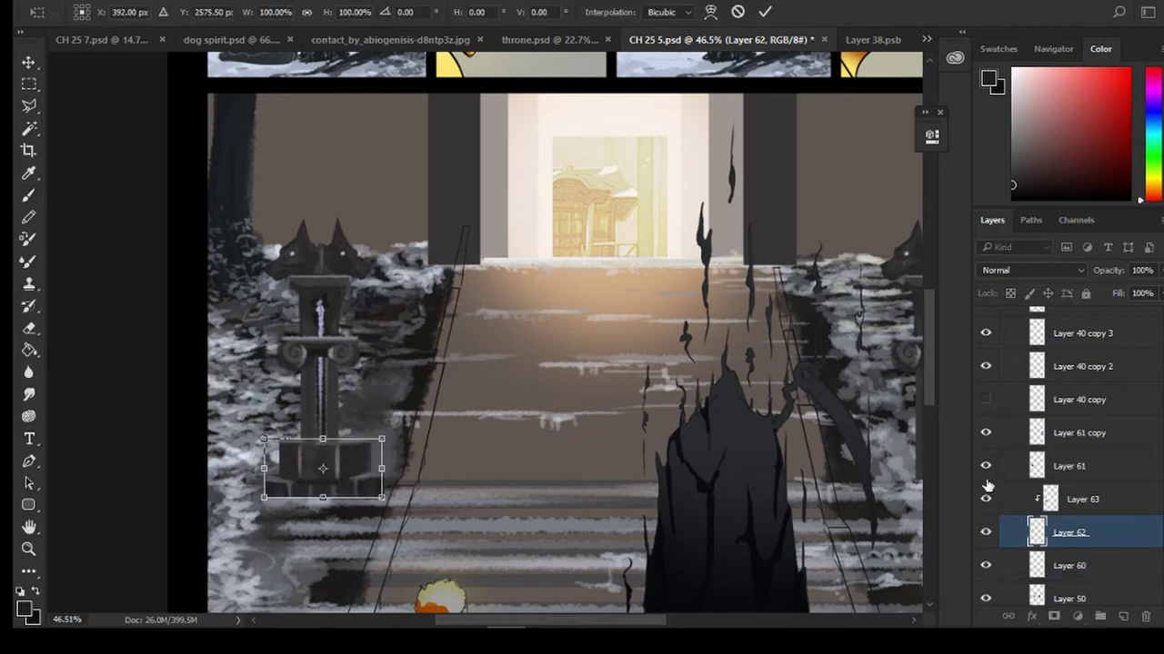
pyautogui.click(765, 11)
pyautogui.scroll(2, 400, 541)
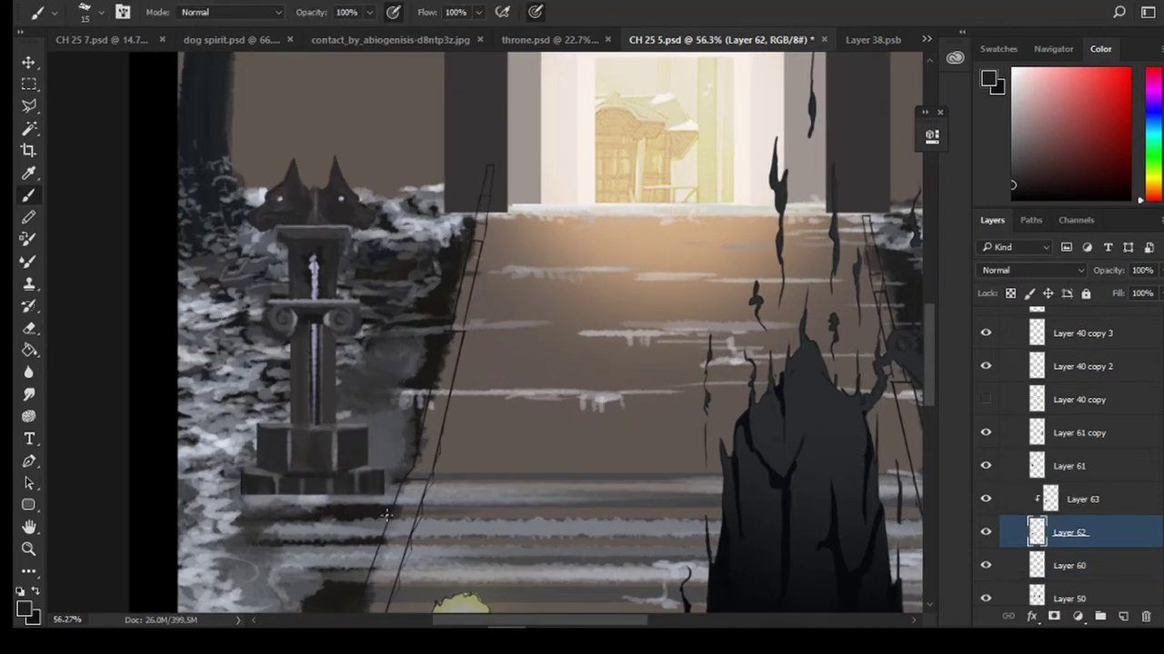
pyautogui.click(984, 466)
pyautogui.click(985, 466)
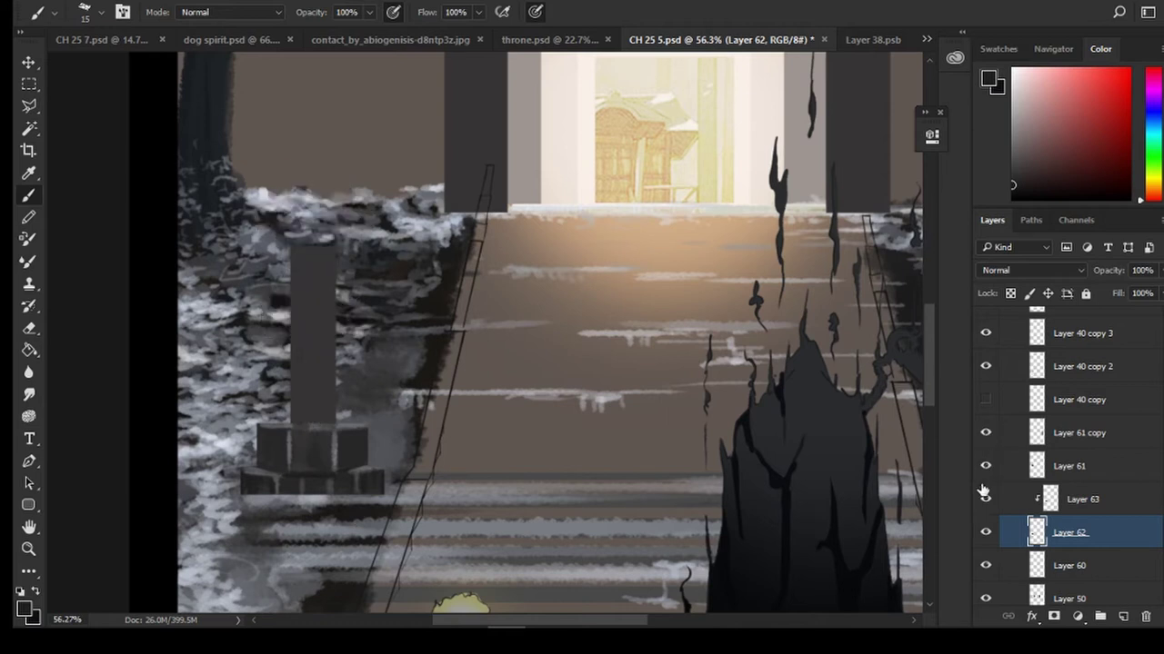
# Merge Layers 60, 61, 62 and 63 of the left pillar into one layer and check it by toggling its visibility
pyautogui.scroll(-1, 988, 573)
pyautogui.keyDown('shift'); pyautogui.click(1057, 528); pyautogui.keyUp('shift')
pyautogui.keyDown('shift'); pyautogui.click(1059, 429); pyautogui.keyUp('shift')
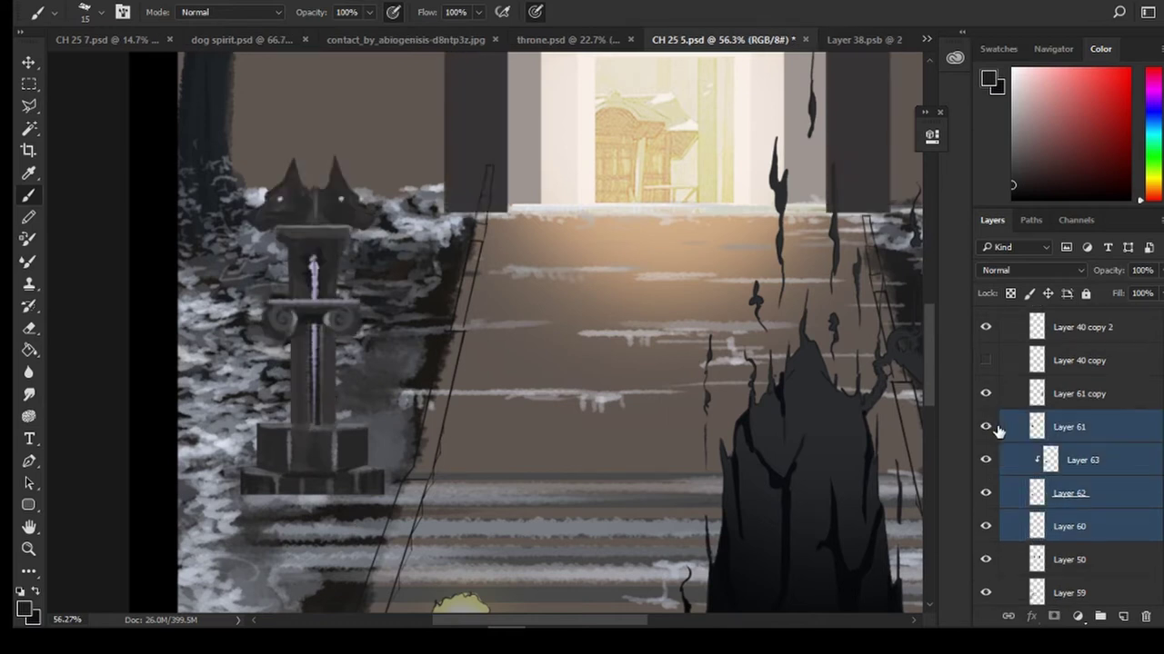
pyautogui.rightClick(1062, 440)
pyautogui.click(773, 589)
pyautogui.click(985, 426)
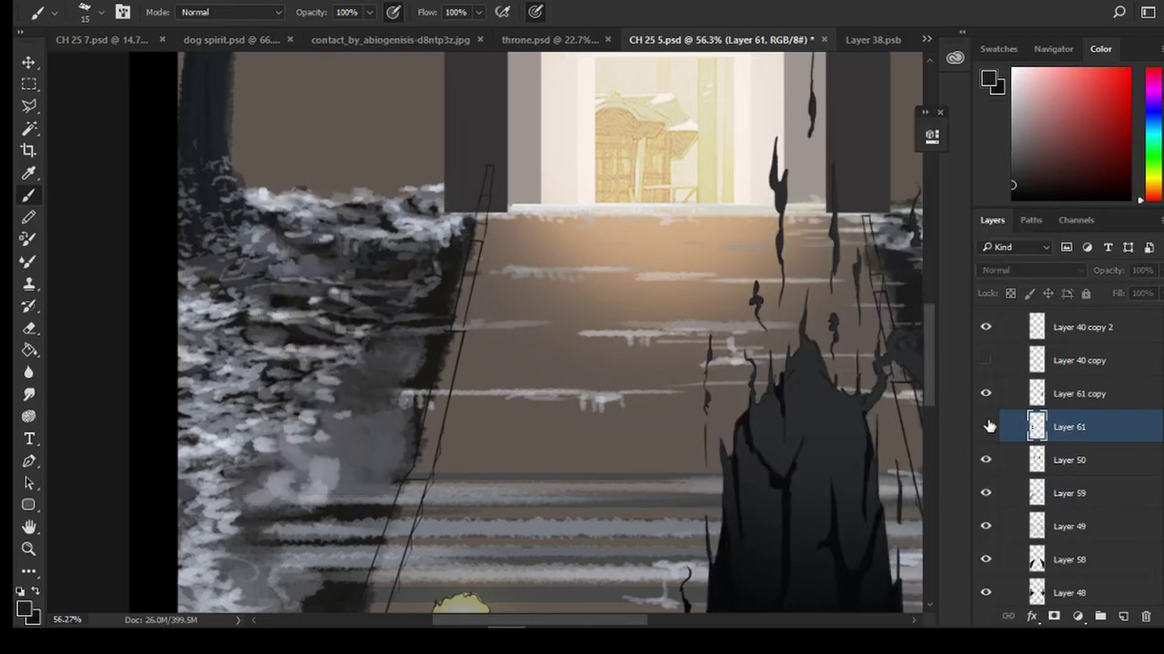
pyautogui.click(985, 426)
# Delete the old right-hand pillar copy that has no base
pyautogui.hotkey('ctrl', '-')
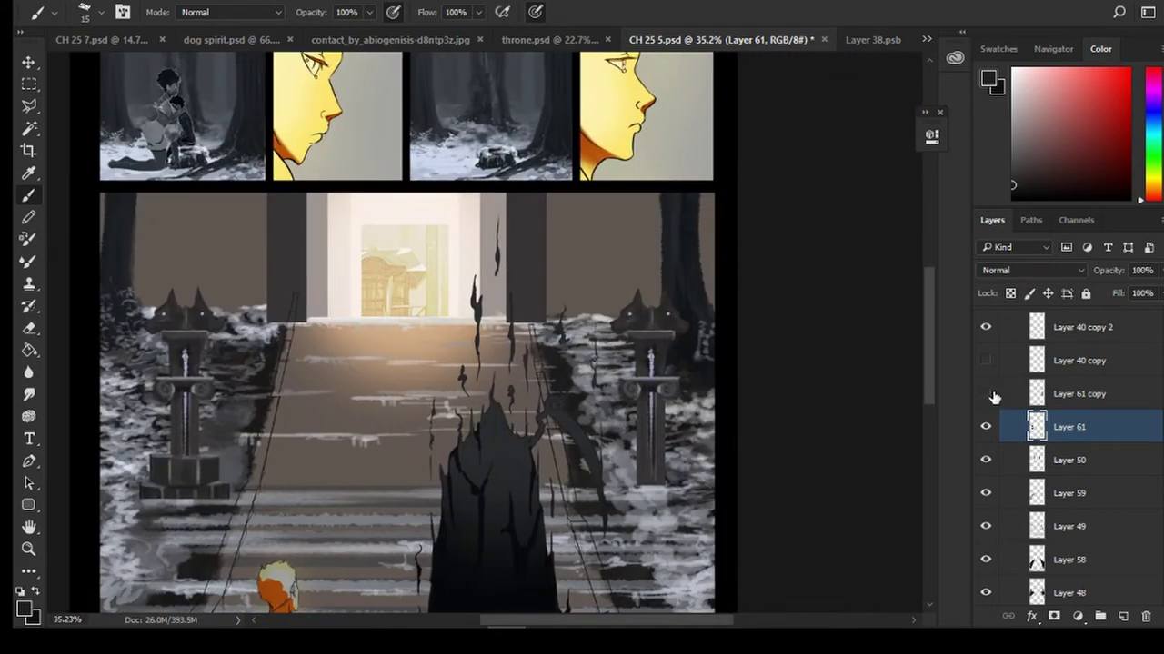
pyautogui.click(1041, 395)
pyautogui.press('Delete')
# Duplicate the merged left pillar and place the copy on the right side of the stairs at X 1961 px, Y 2295 px
pyautogui.hotkey('ctrl', 'j')
pyautogui.hotkey('ctrl', 't')
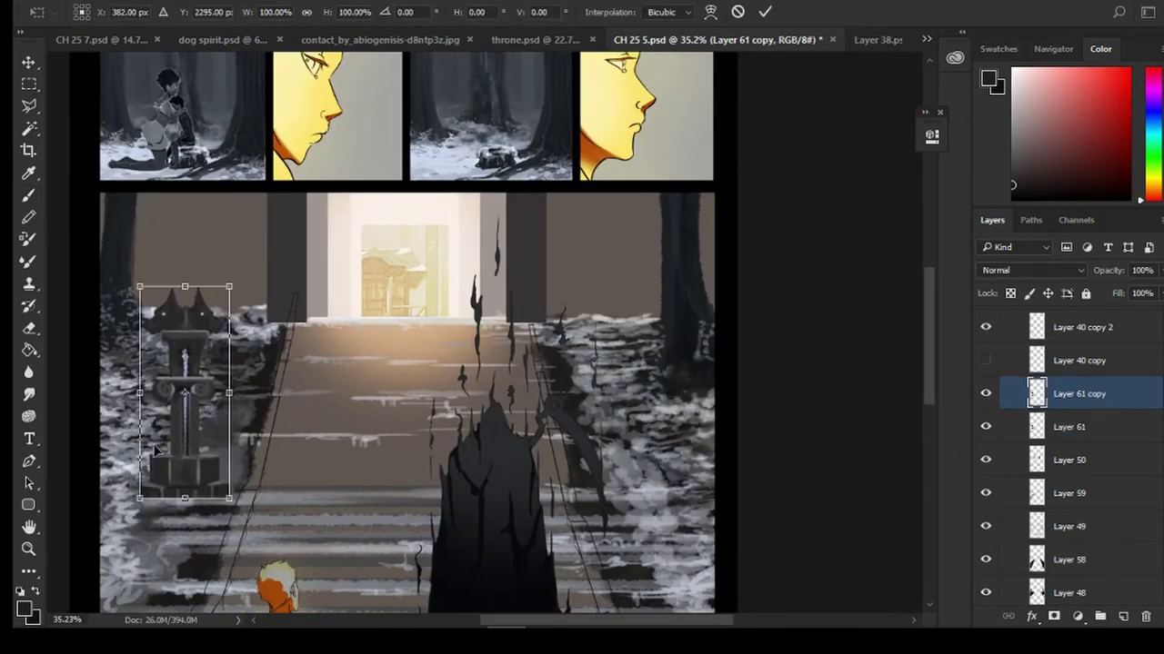
pyautogui.moveTo(335, 331)
pyautogui.mouseDown()
pyautogui.moveTo(509, 259)
pyautogui.moveTo(677, 336)
pyautogui.mouseUp()
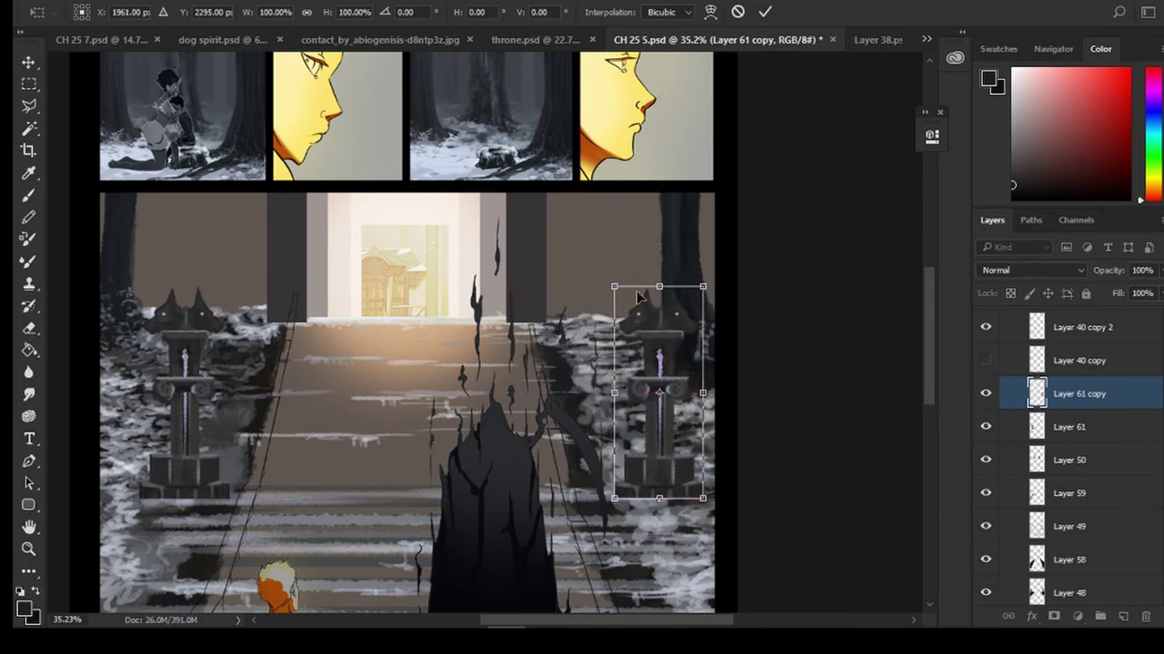
pyautogui.press('Return')
# Add a new layer above both pillars and prepare a 50 px brush with a light grey sampled from the snow
pyautogui.press('b')
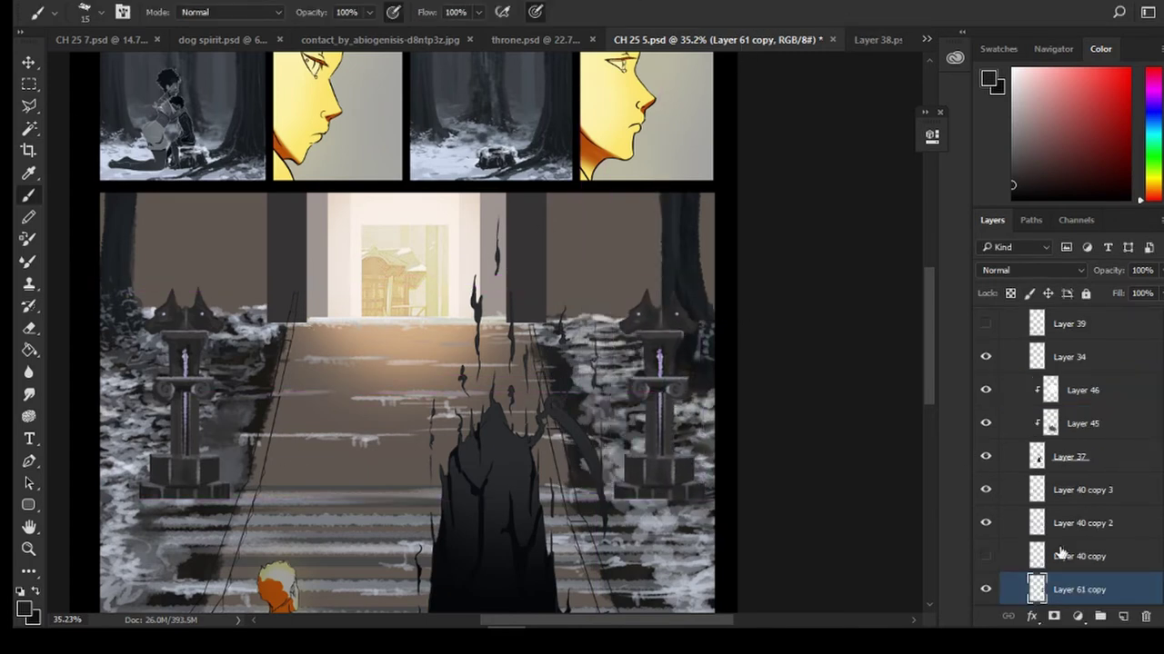
pyautogui.scroll(-4, 1059, 550)
pyautogui.click(1123, 616)
pyautogui.press(']')
pyautogui.press(']')
pyautogui.press(']')
pyautogui.press(']')
pyautogui.keyDown('alt'); pyautogui.click(699, 414); pyautogui.keyUp('alt')
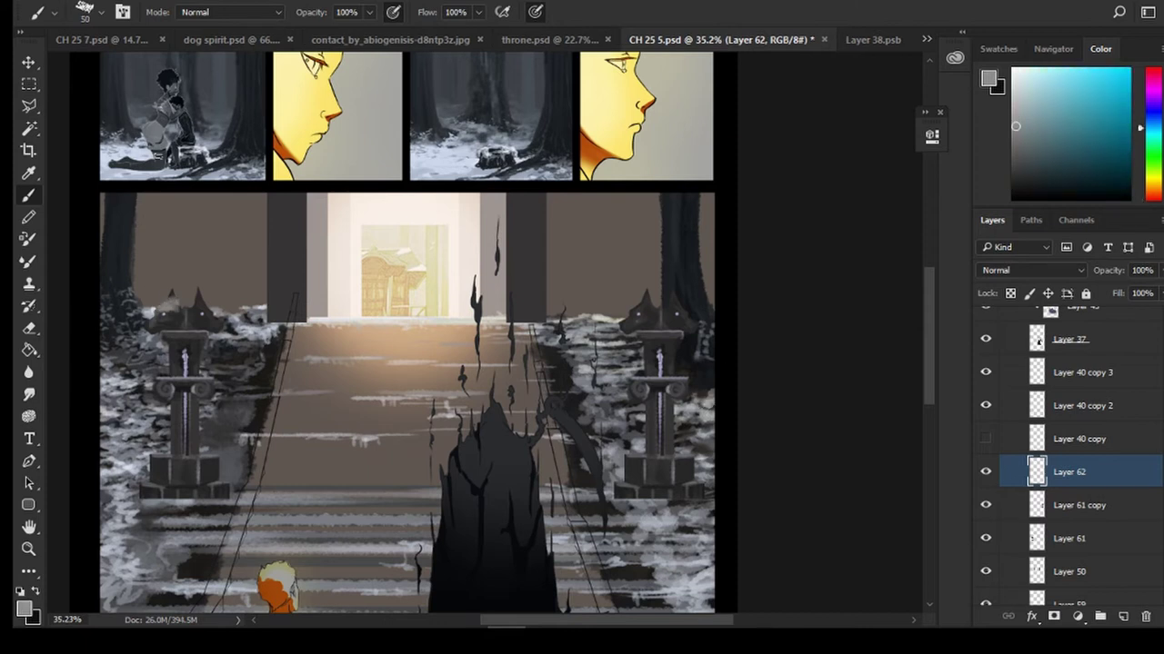
# Paint light grey snow along the ears, head and top ledge of the left wolf pillar with a fine 9 px brush
pyautogui.hotkey('ctrl', '+')
pyautogui.moveTo(400, 312); pyautogui.dragTo(678, 242)
pyautogui.keyDown('alt'); pyautogui.click(438, 275); pyautogui.keyUp('alt')
pyautogui.press('[')
pyautogui.press('[')
pyautogui.press('[')
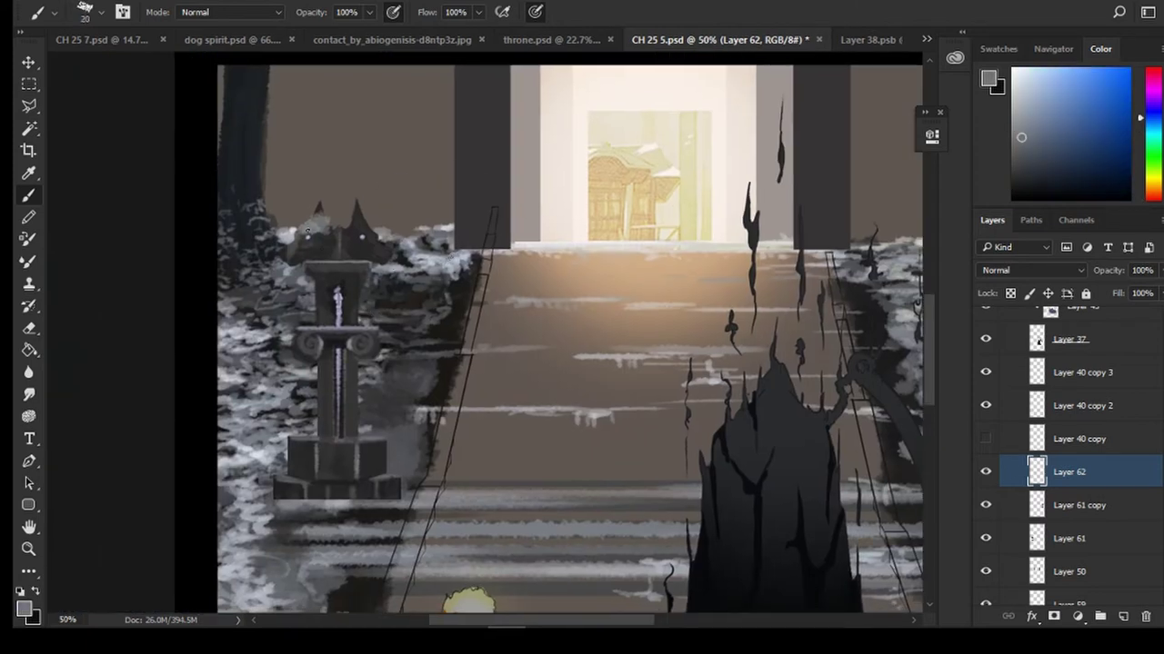
pyautogui.press('[')
pyautogui.press('[')
pyautogui.keyDown('alt'); pyautogui.click(321, 278); pyautogui.keyUp('alt')
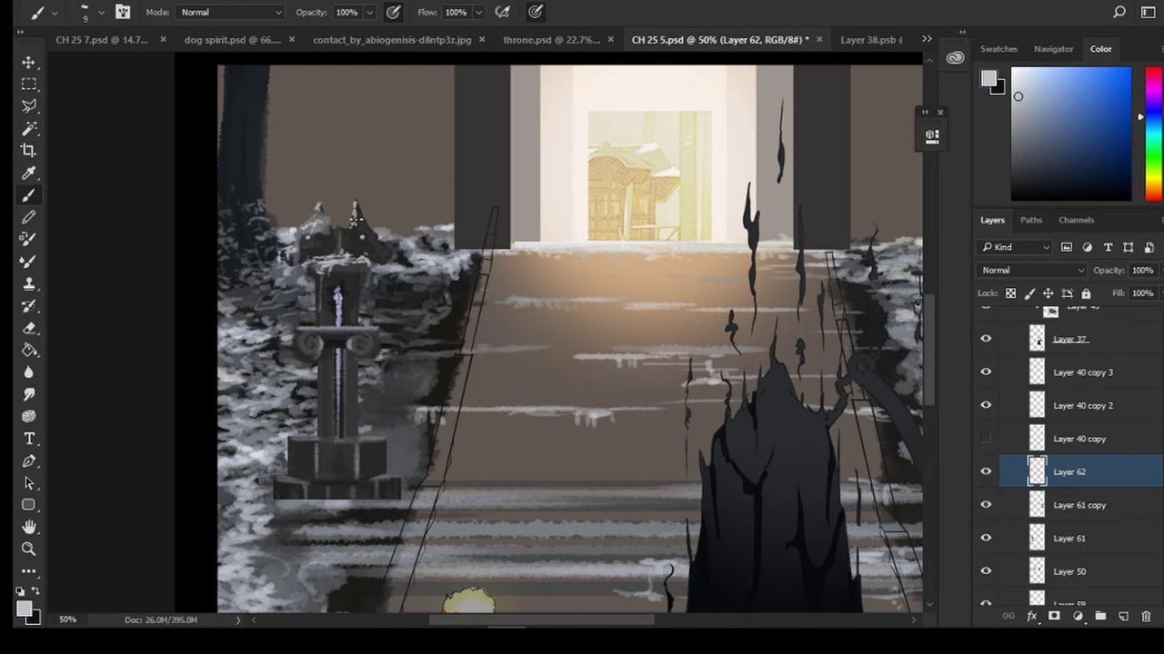
pyautogui.moveTo(345, 230); pyautogui.dragTo(350, 245)
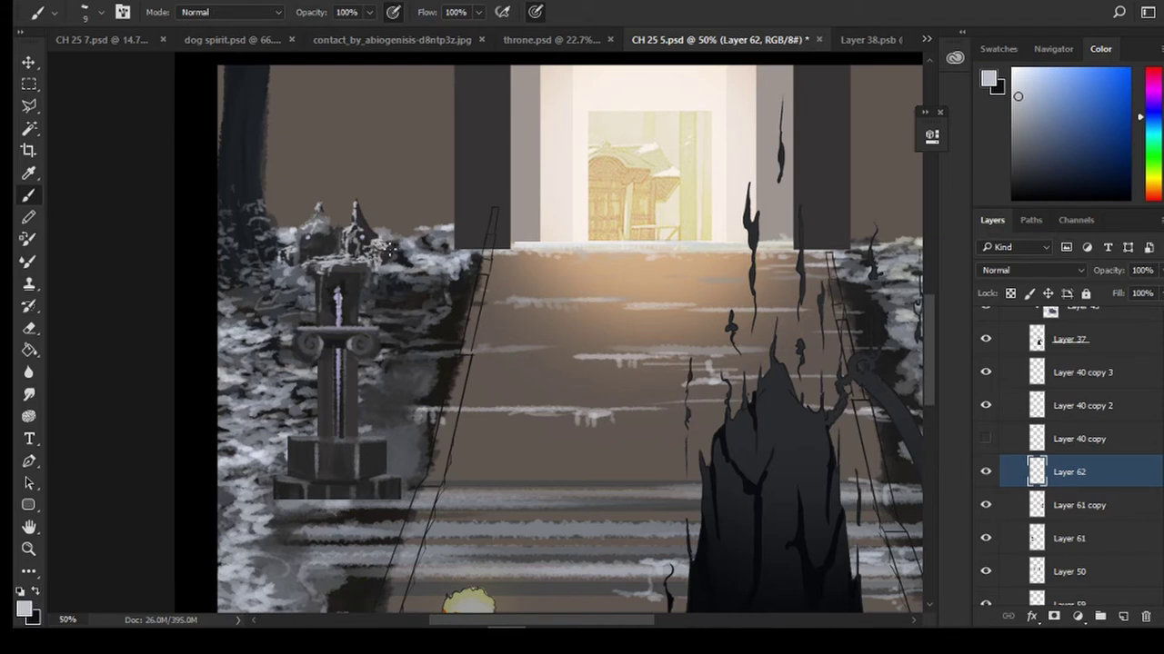
# Paint mid-grey shading on the left wolf head and upper pillar block with greys sampled from the head and a 15–20 px brush
pyautogui.keyDown('alt'); pyautogui.click(314, 225); pyautogui.keyUp('alt')
pyautogui.keyDown('alt'); pyautogui.click(309, 229); pyautogui.keyUp('alt')
pyautogui.press(']')
pyautogui.press(']')
pyautogui.press(']')
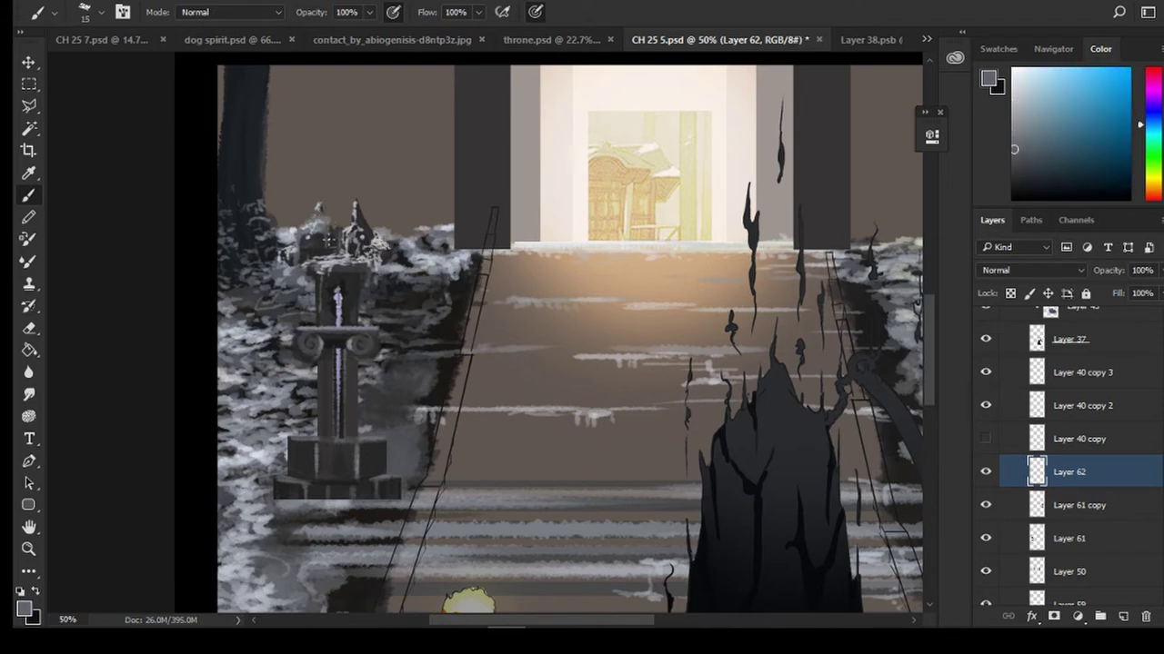
pyautogui.moveTo(344, 267); pyautogui.dragTo(357, 323)
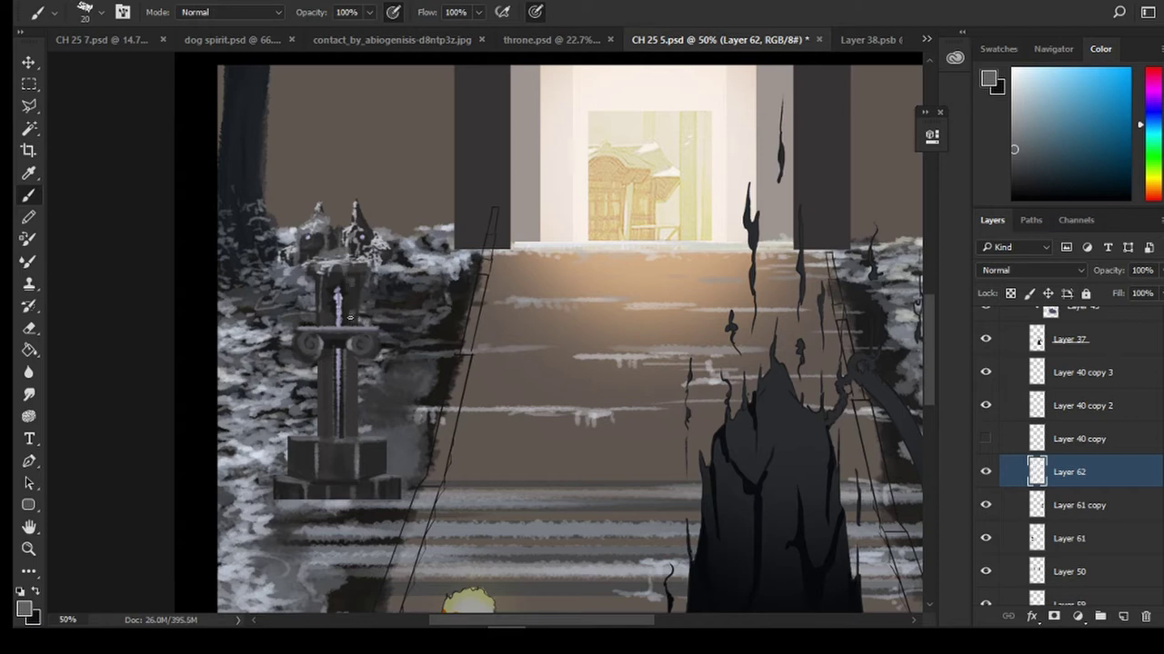
# Build up snow on the left scroll of the left pillar's capital with a 9 px brush in sampled greys
pyautogui.keyDown('alt'); pyautogui.click(294, 298); pyautogui.keyUp('alt')
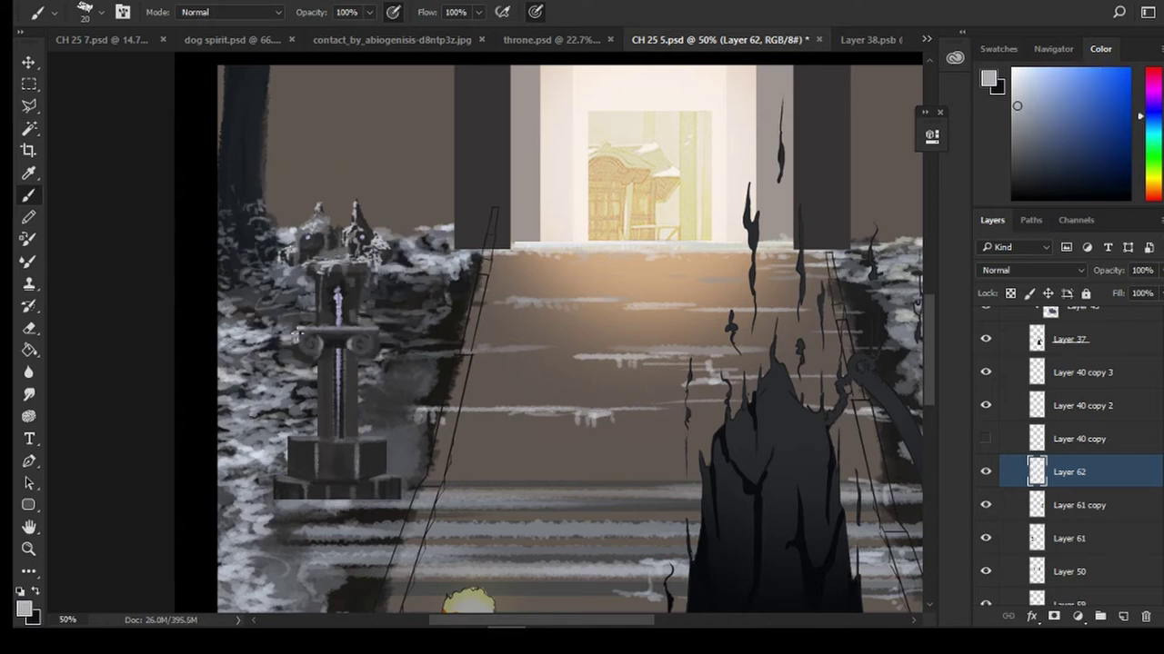
pyautogui.keyDown('alt'); pyautogui.click(314, 322); pyautogui.keyUp('alt')
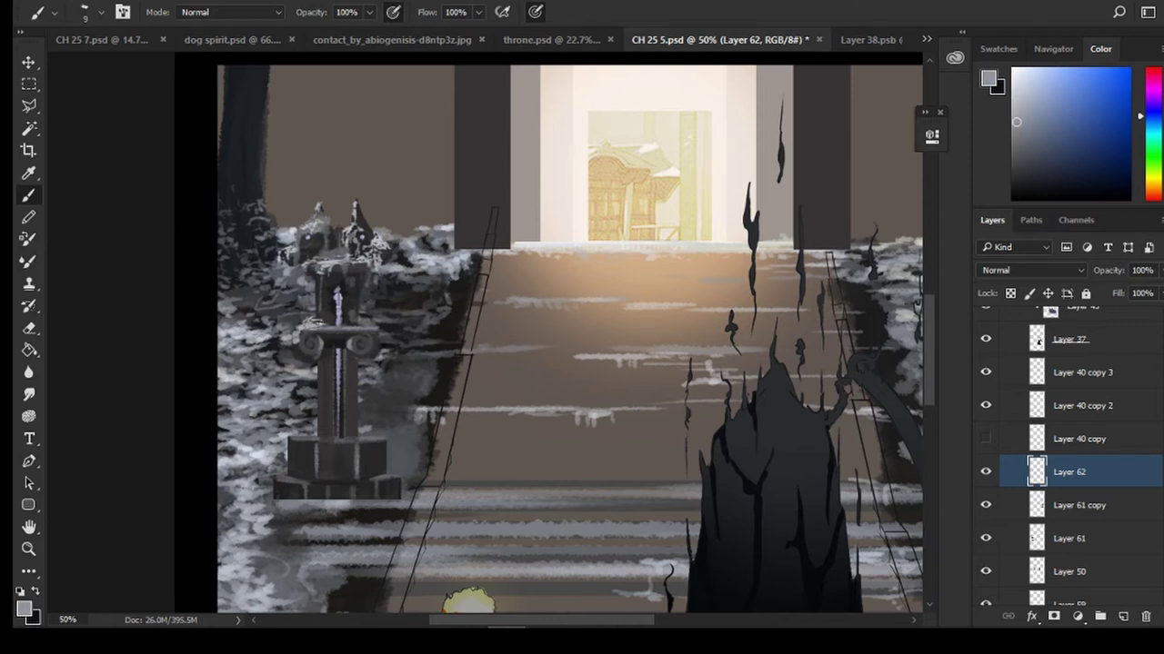
pyautogui.keyDown('alt'); pyautogui.click(314, 323); pyautogui.keyUp('alt')
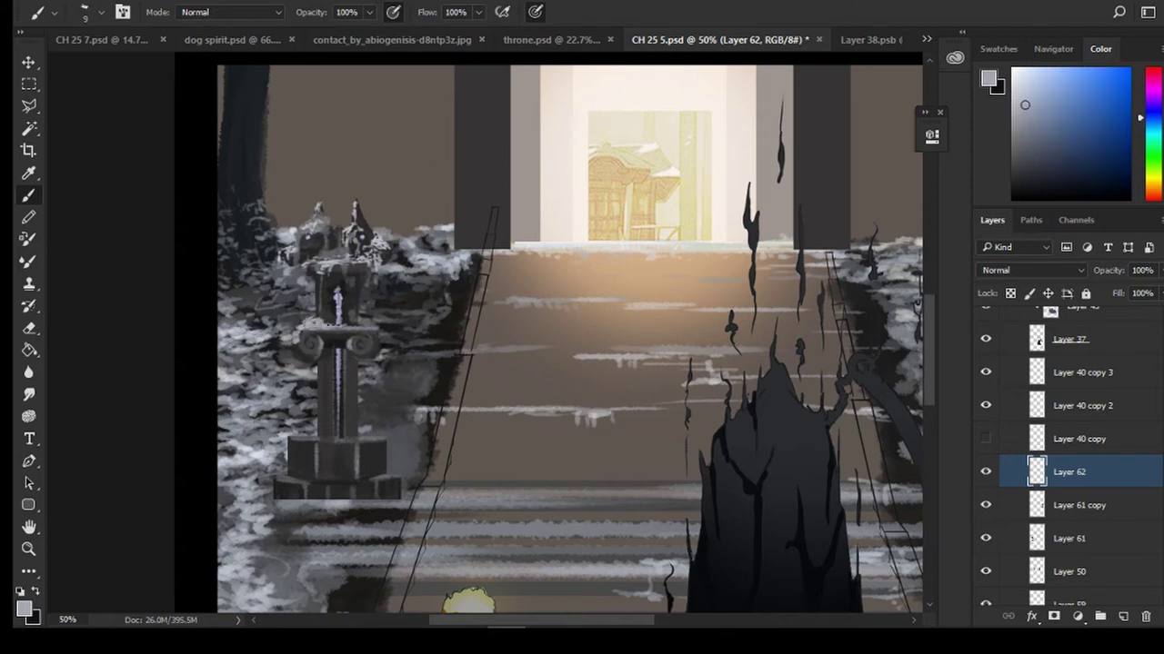
pyautogui.keyDown('alt'); pyautogui.click(333, 505); pyautogui.keyUp('alt')
pyautogui.keyDown('alt'); pyautogui.click(315, 327); pyautogui.keyUp('alt')
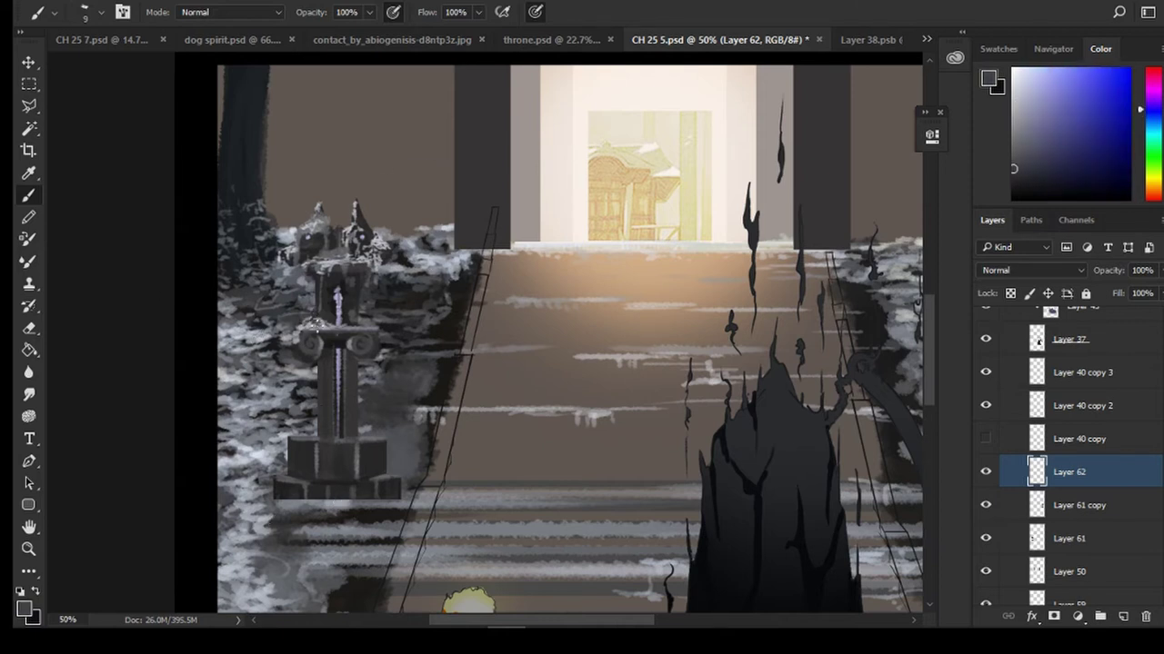
pyautogui.keyDown('alt'); pyautogui.click(315, 324); pyautogui.keyUp('alt')
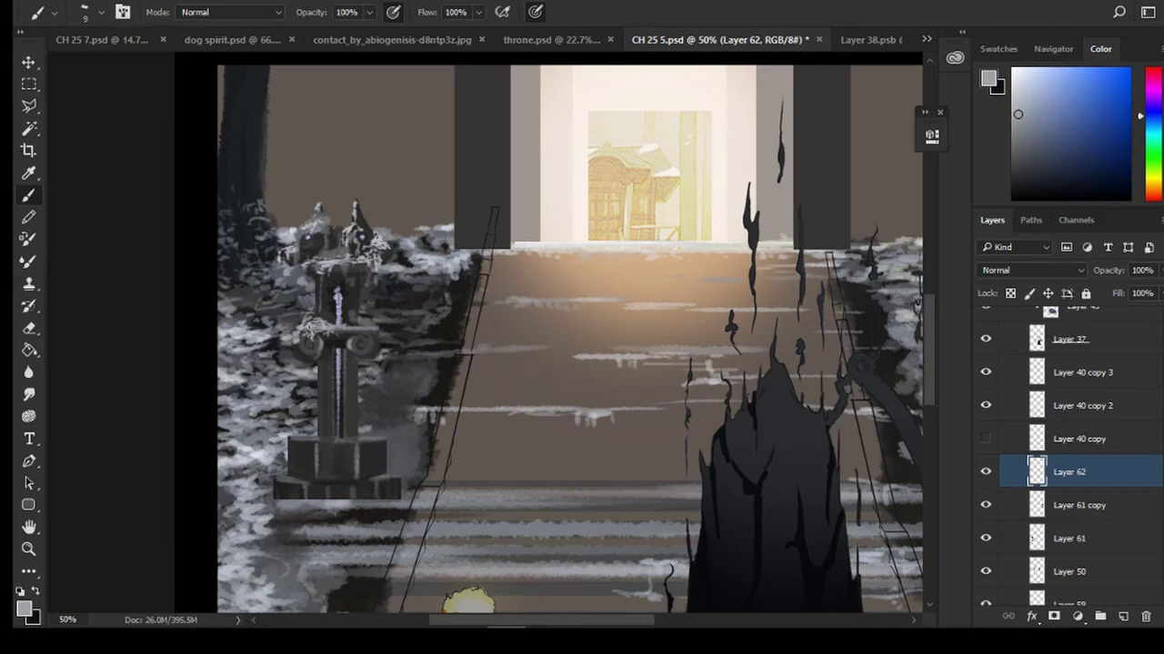
# Thicken the snow across the left half of the capital with a brighter sampled snow tone, then shade its underside with a 15 px brush
pyautogui.press(']')
pyautogui.press(']')
pyautogui.press(']')
pyautogui.press(']')
pyautogui.keyDown('alt'); pyautogui.click(329, 262); pyautogui.keyUp('alt')
pyautogui.keyDown('alt'); pyautogui.click(413, 253); pyautogui.keyUp('alt')
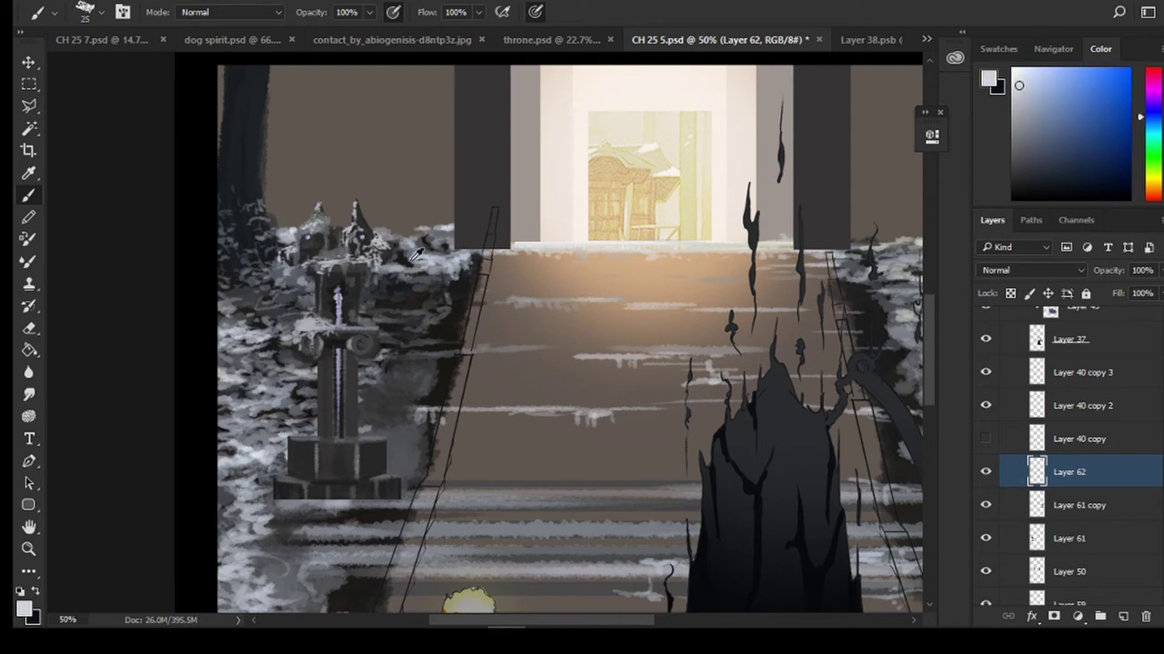
pyautogui.press('[')
pyautogui.keyDown('alt'); pyautogui.click(318, 336); pyautogui.keyUp('alt')
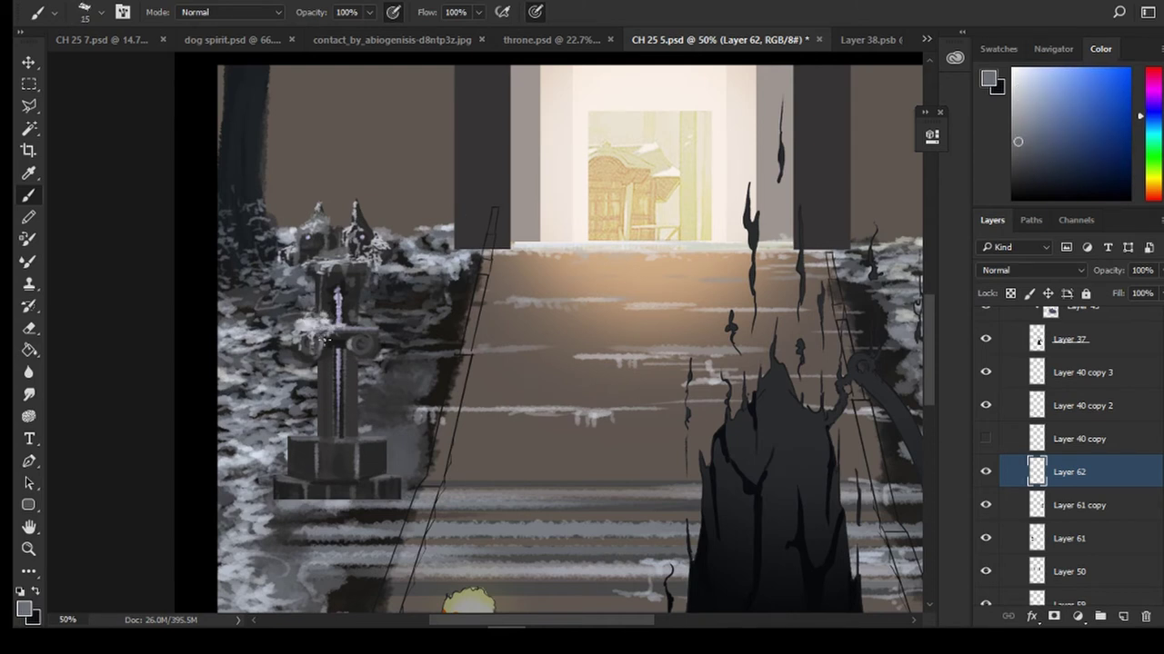
pyautogui.keyDown('alt'); pyautogui.click(328, 344); pyautogui.keyUp('alt')
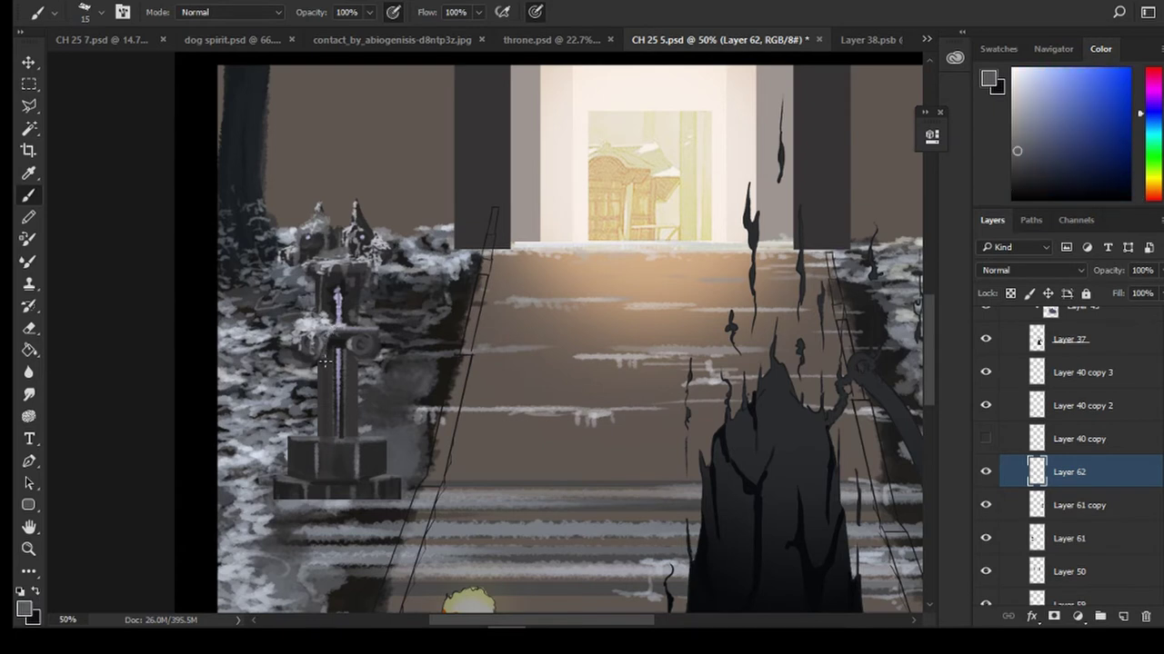
# Start the snow cap on the right scroll of the left pillar's capital with a 9 px brush in light greys
pyautogui.keyDown('alt'); pyautogui.click(362, 339); pyautogui.keyUp('alt')
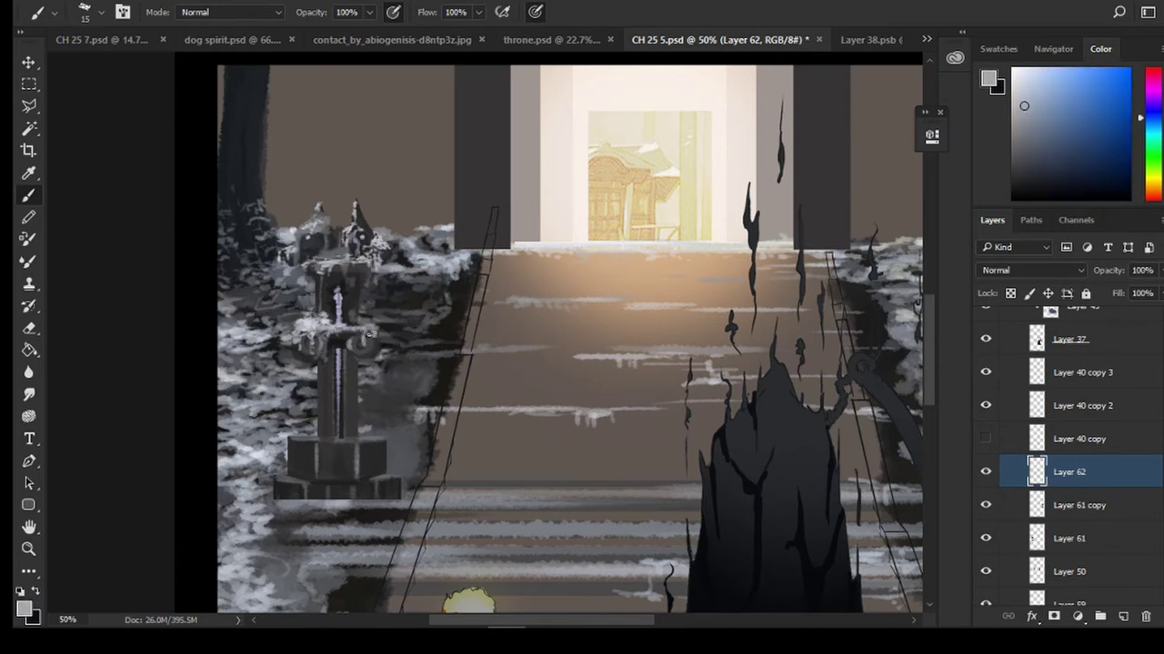
pyautogui.press('[')
pyautogui.press('[')
pyautogui.keyDown('alt'); pyautogui.click(362, 339); pyautogui.keyUp('alt')
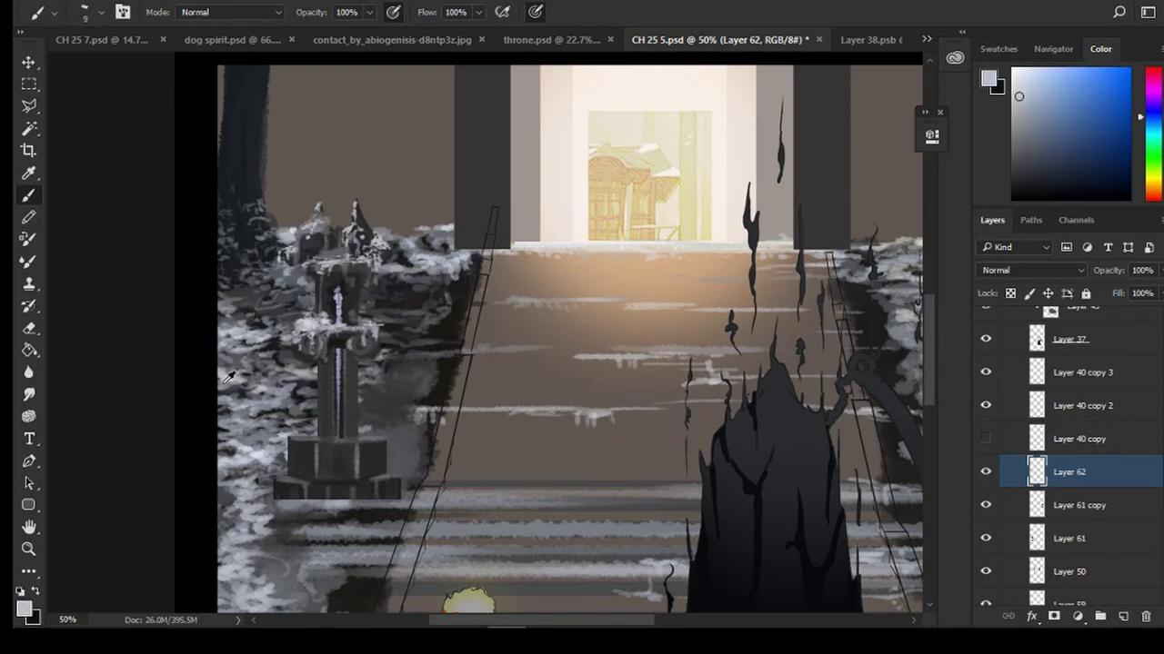
pyautogui.keyDown('alt'); pyautogui.click(375, 320); pyautogui.keyUp('alt')
pyautogui.moveTo(374, 320)
pyautogui.mouseDown()
pyautogui.moveTo(351, 327)
pyautogui.moveTo(355, 345)
pyautogui.moveTo(376, 340)
pyautogui.moveTo(354, 330)
pyautogui.moveTo(377, 321)
pyautogui.moveTo(369, 344)
pyautogui.moveTo(355, 337)
pyautogui.mouseUp()
# Enlarge the brush to about 30–35 px and shape the capital's right-hand snow with alternating light and dark sampled tones
pyautogui.press(']')
pyautogui.press(']')
pyautogui.press(']')
pyautogui.press(']')
pyautogui.press(']')
pyautogui.keyDown('alt'); pyautogui.click(371, 324); pyautogui.keyUp('alt')
pyautogui.keyDown('alt'); pyautogui.click(368, 333); pyautogui.keyUp('alt')
pyautogui.keyDown('alt'); pyautogui.click(360, 347); pyautogui.keyUp('alt')
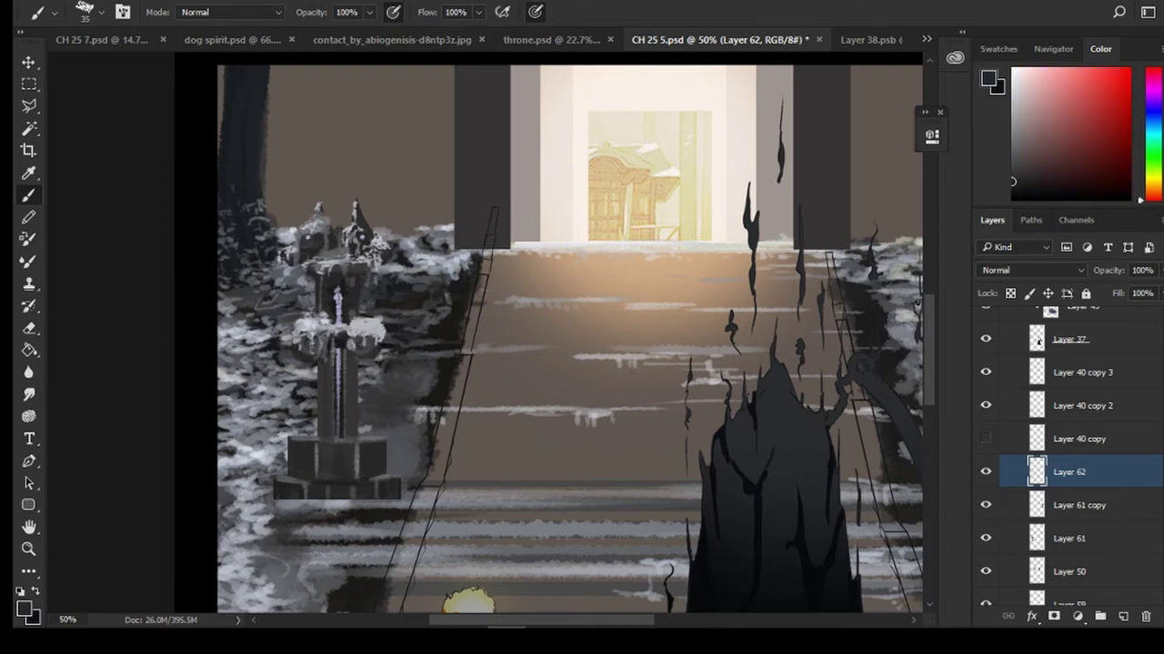
pyautogui.keyDown('alt'); pyautogui.click(370, 325); pyautogui.keyUp('alt')
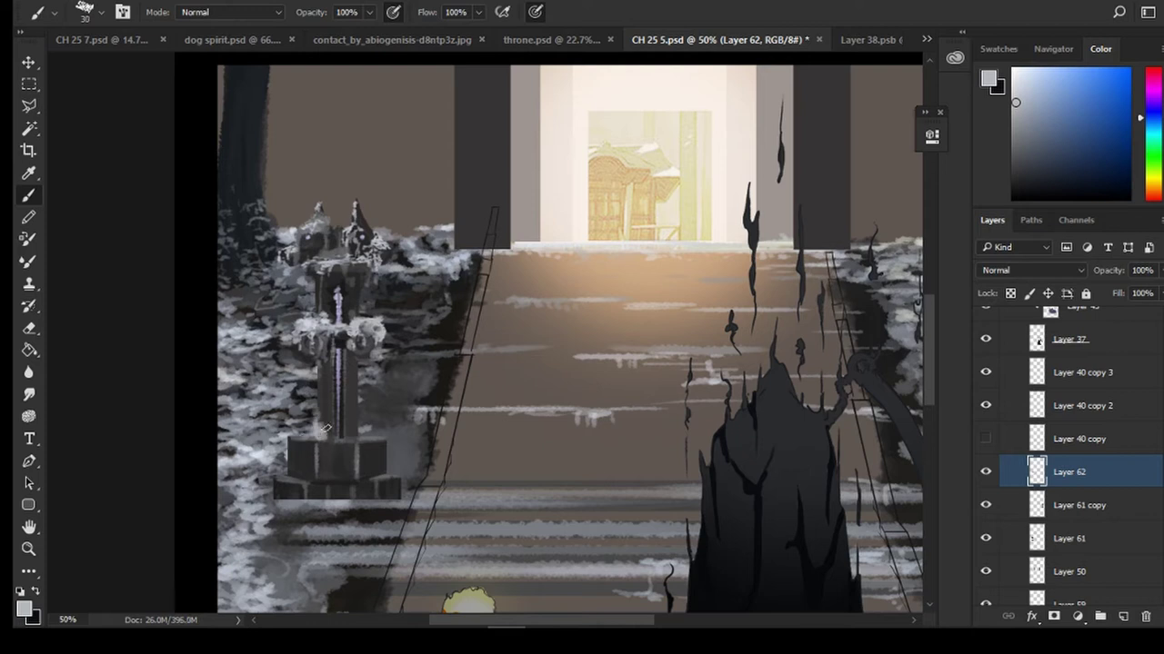
# Paint light grey snow with drips over both tiers of the left pillar's stepped base using a 20 px brush
pyautogui.press('[')
pyautogui.press('[')
pyautogui.moveTo(291, 439); pyautogui.dragTo(361, 437)
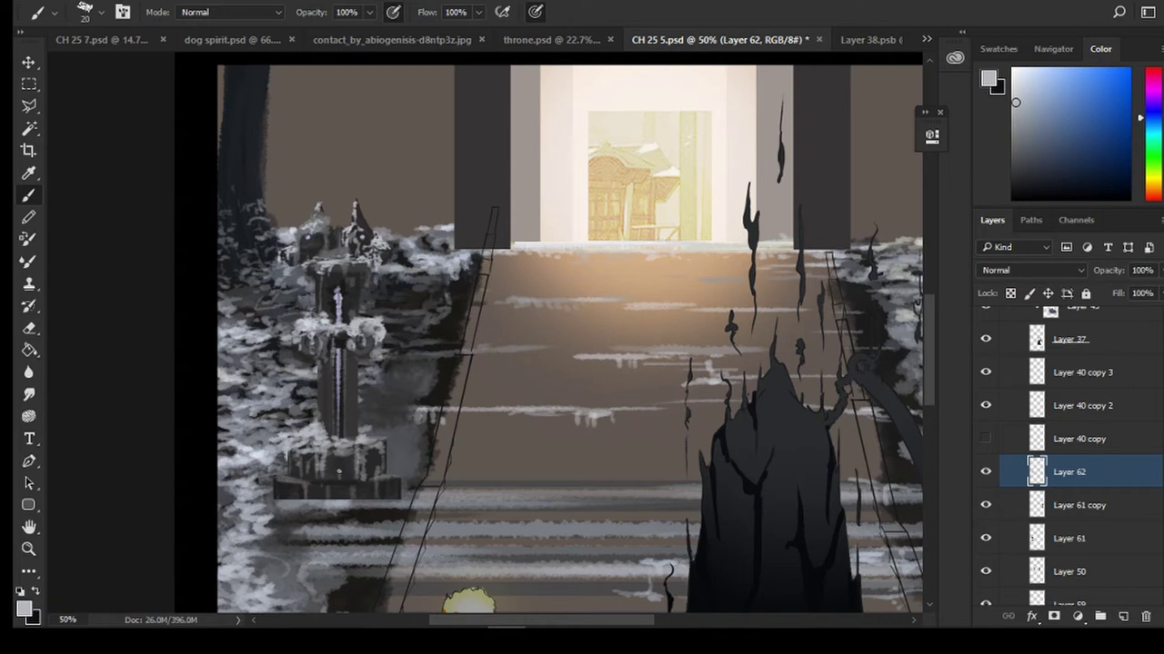
pyautogui.moveTo(398, 480)
pyautogui.mouseDown()
pyautogui.moveTo(402, 496)
pyautogui.moveTo(362, 491)
pyautogui.mouseUp()
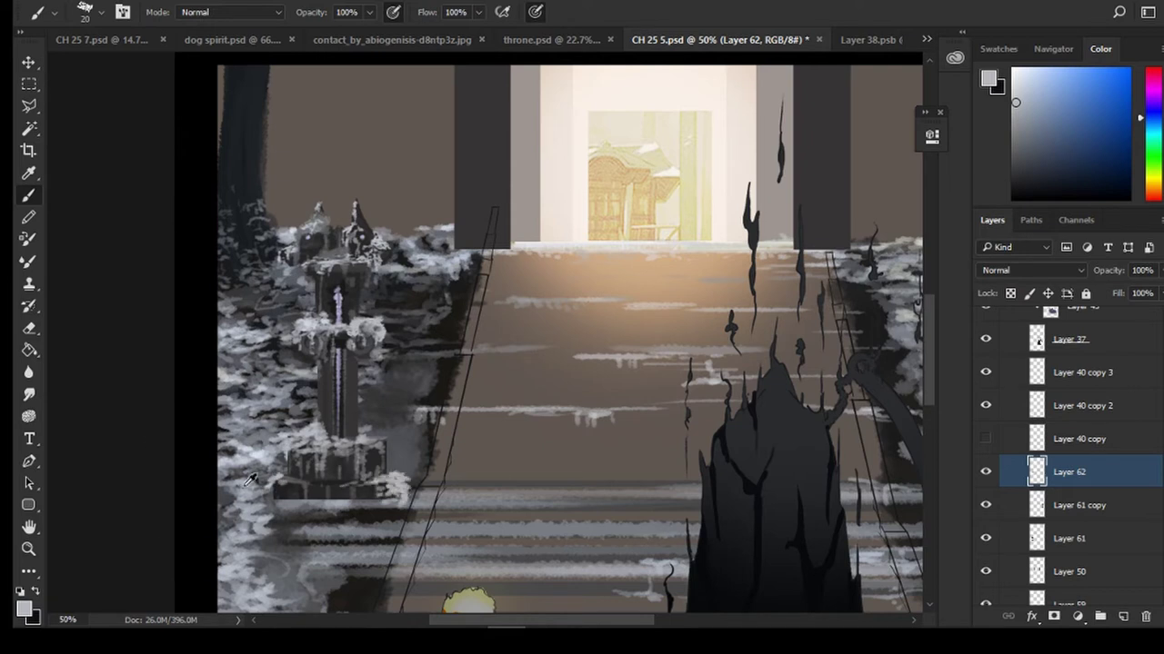
# Cover the lower edge of the left pillar's base with snow in greys sampled from the ground and the base
pyautogui.keyDown('alt'); pyautogui.click(276, 489); pyautogui.keyUp('alt')
pyautogui.keyDown('alt'); pyautogui.click(282, 500); pyautogui.keyUp('alt')
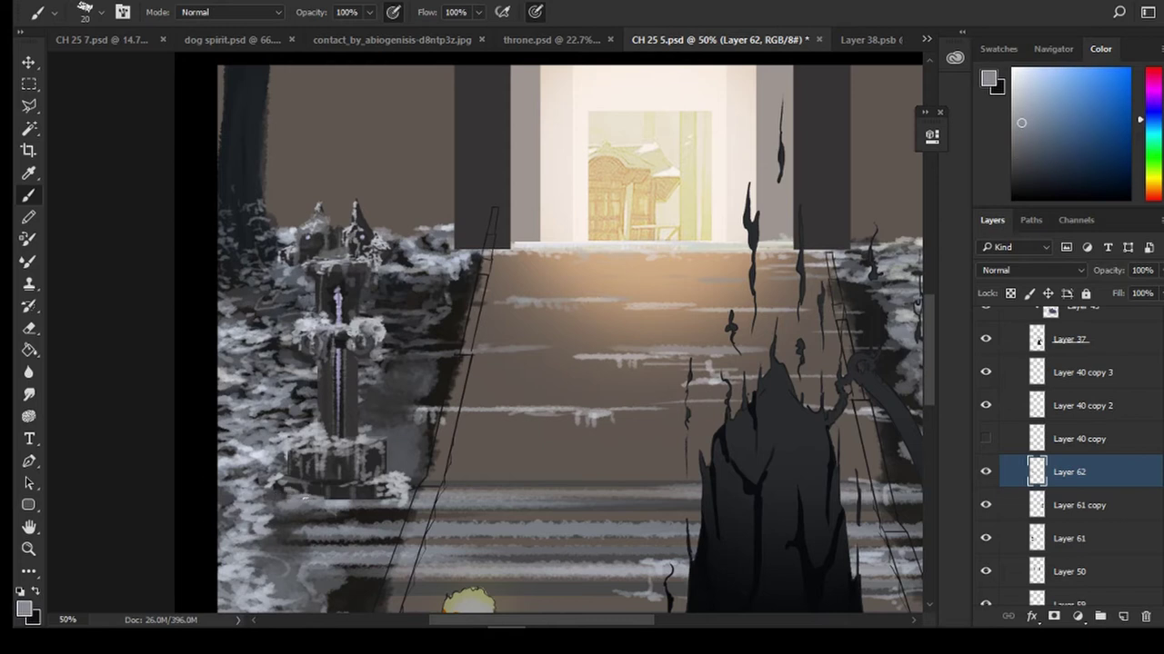
pyautogui.moveTo(326, 499)
pyautogui.mouseDown()
pyautogui.moveTo(402, 490)
pyautogui.moveTo(389, 479)
pyautogui.moveTo(346, 496)
pyautogui.mouseUp()
pyautogui.keyDown('alt'); pyautogui.click(389, 479); pyautogui.keyUp('alt')
pyautogui.moveTo(372, 483)
pyautogui.mouseDown()
pyautogui.moveTo(415, 495)
pyautogui.moveTo(334, 520)
pyautogui.moveTo(340, 513)
pyautogui.moveTo(313, 514)
pyautogui.mouseUp()
# Blend the left corner of the pillar's base into the snowy ground with a 60 px brush
pyautogui.press(']')
pyautogui.press(']')
pyautogui.press(']')
pyautogui.press(']')
pyautogui.press(']')
pyautogui.press(']')
pyautogui.press(']')
pyautogui.moveTo(307, 488); pyautogui.dragTo(270, 488)
pyautogui.keyDown('alt'); pyautogui.click(271, 489); pyautogui.keyUp('alt')
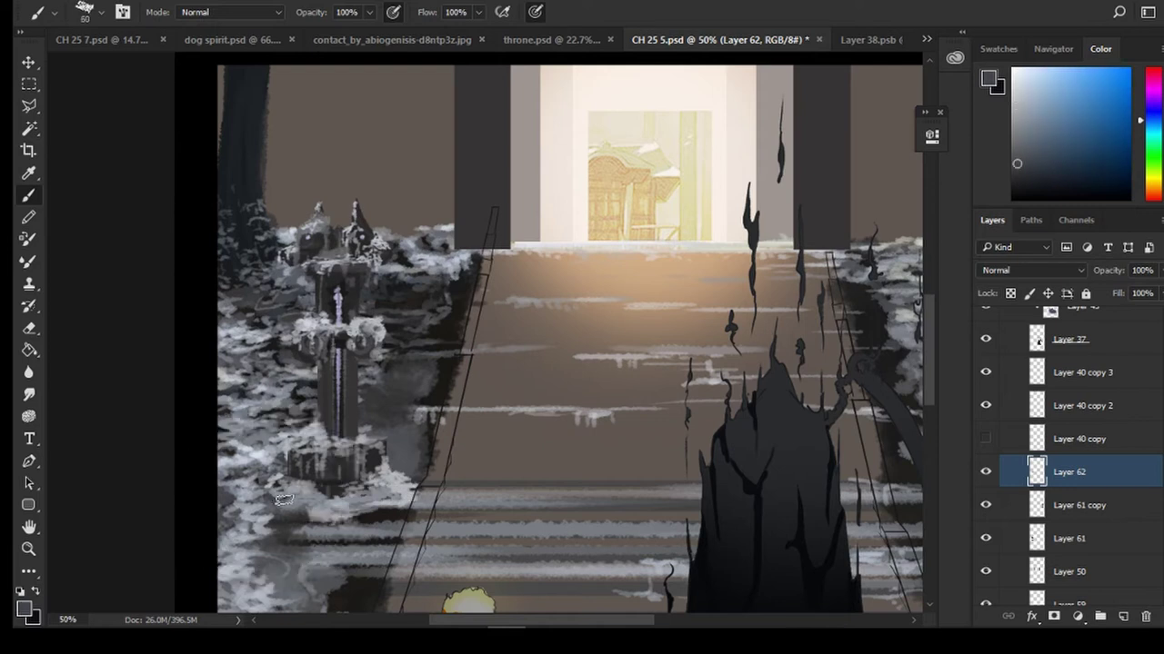
# Touch up the ground snow at the far left of the pillar's base with a 15 px brush in sampled greys
pyautogui.press('[')
pyautogui.press('[')
pyautogui.press('[')
pyautogui.press('[')
pyautogui.press('[')
pyautogui.press('[')
pyautogui.press('[')
pyautogui.press('[')
pyautogui.keyDown('alt'); pyautogui.click(247, 484); pyautogui.keyUp('alt')
pyautogui.keyDown('alt'); pyautogui.click(232, 489); pyautogui.keyUp('alt')
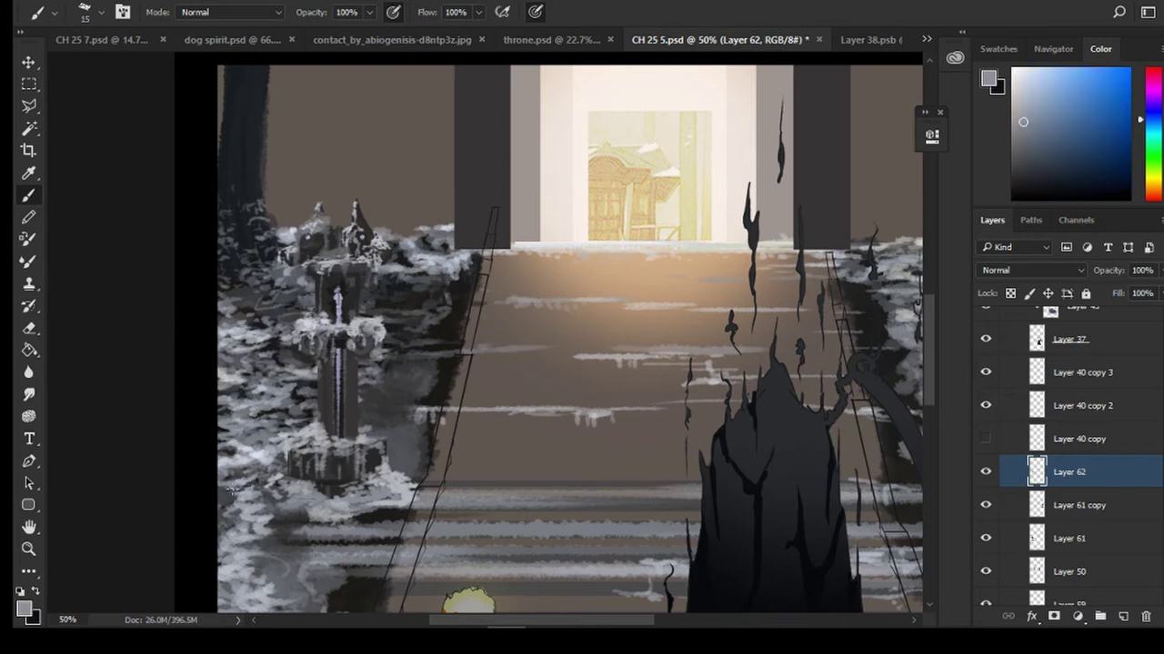
pyautogui.keyDown('alt'); pyautogui.click(228, 486); pyautogui.keyUp('alt')
pyautogui.keyDown('alt'); pyautogui.click(233, 479); pyautogui.keyUp('alt')
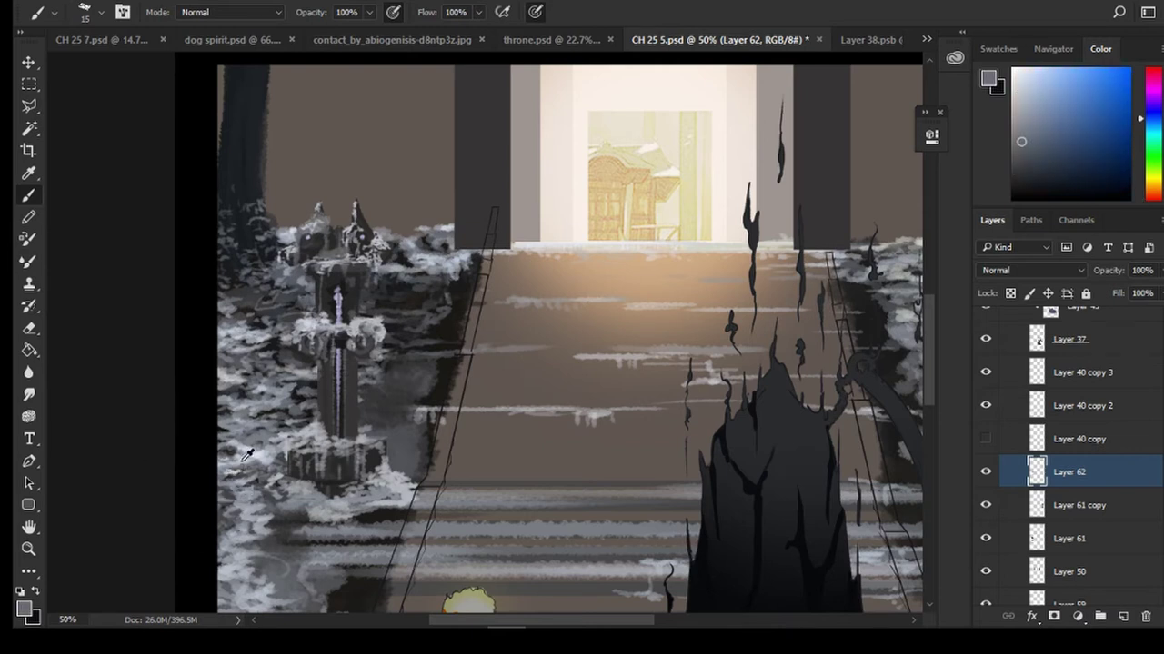
# Rework the ground just above and left of the pillar's base with alternating dark and mid-grey sampled tones
pyautogui.keyDown('alt'); pyautogui.click(234, 442); pyautogui.keyUp('alt')
pyautogui.keyDown('alt'); pyautogui.click(246, 433); pyautogui.keyUp('alt')
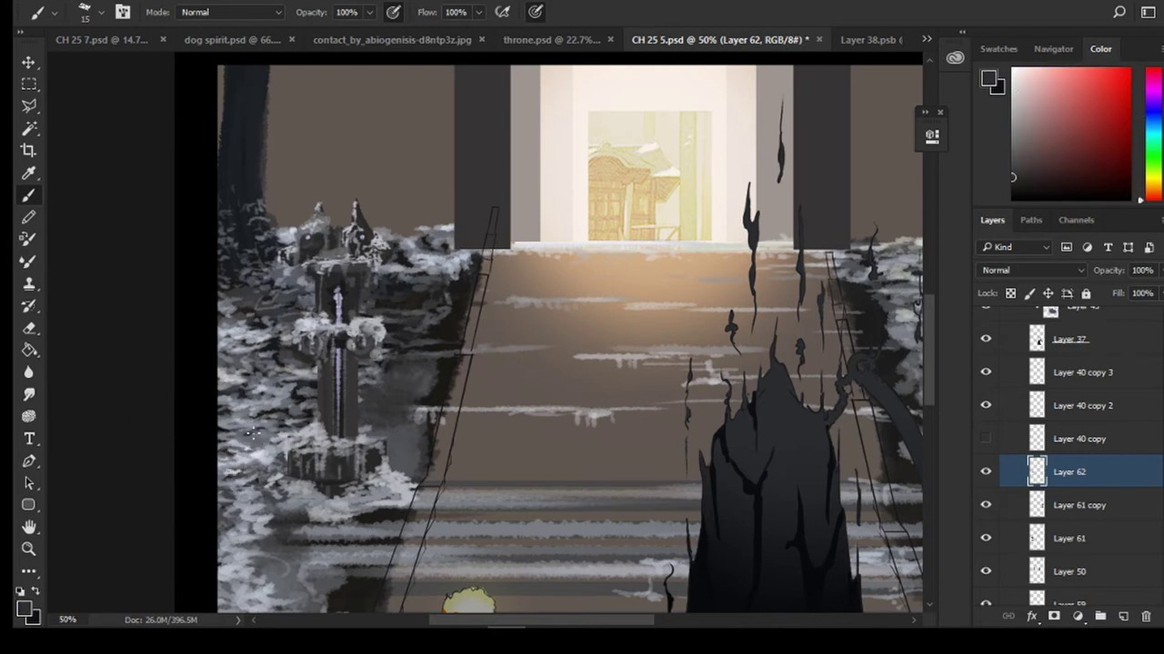
pyautogui.keyDown('alt'); pyautogui.click(240, 426); pyautogui.keyUp('alt')
pyautogui.keyDown('alt'); pyautogui.click(243, 449); pyautogui.keyUp('alt')
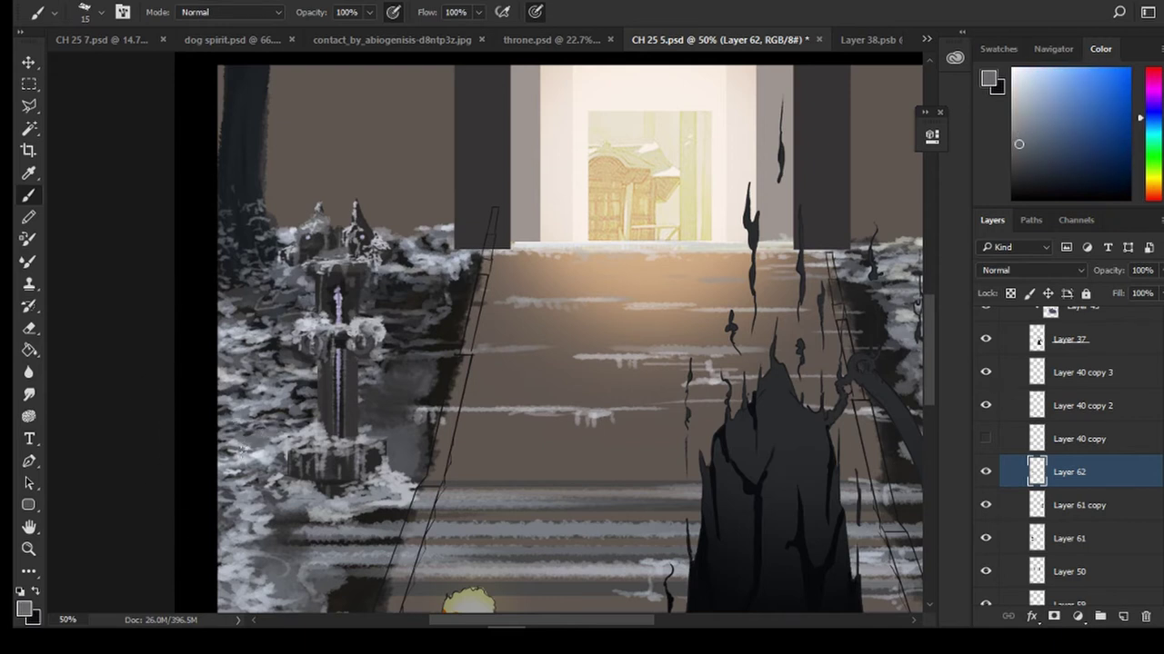
pyautogui.keyDown('alt'); pyautogui.click(251, 438); pyautogui.keyUp('alt')
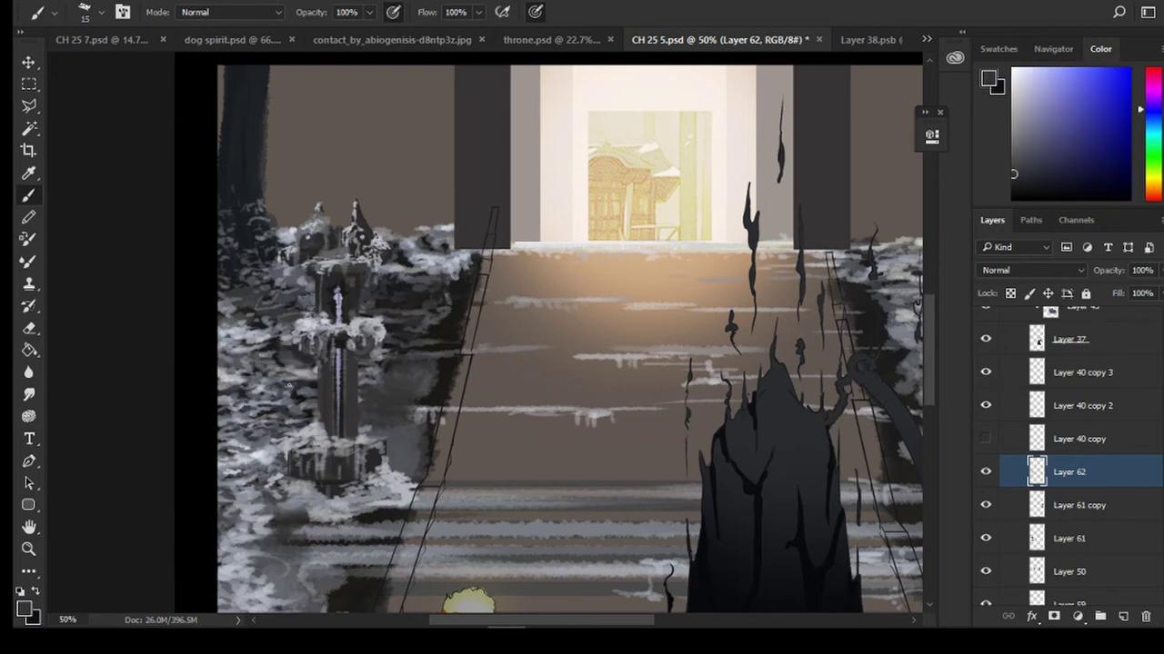
# Add grey snow strokes to the ground beside the left pillar's shaft and clean up the shaft's edge with the Eraser
pyautogui.keyDown('alt'); pyautogui.click(300, 389); pyautogui.keyUp('alt')
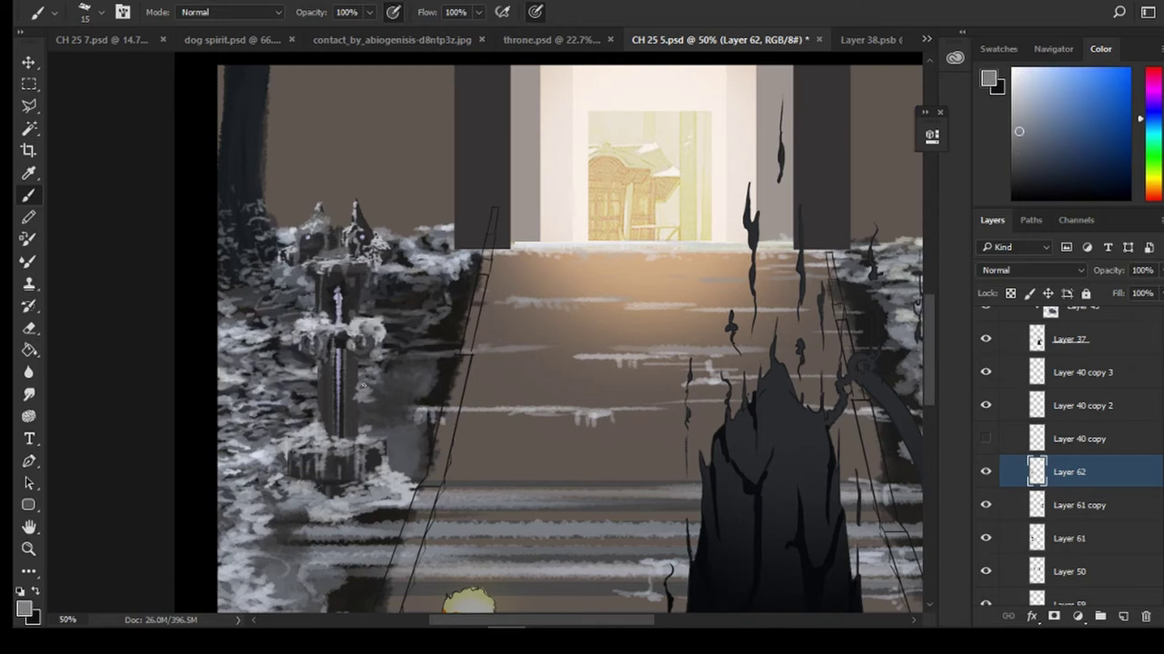
pyautogui.moveTo(389, 396)
pyautogui.mouseDown()
pyautogui.moveTo(374, 398)
pyautogui.moveTo(384, 379)
pyautogui.moveTo(364, 389)
pyautogui.moveTo(407, 383)
pyautogui.mouseUp()
pyautogui.click(28, 327)
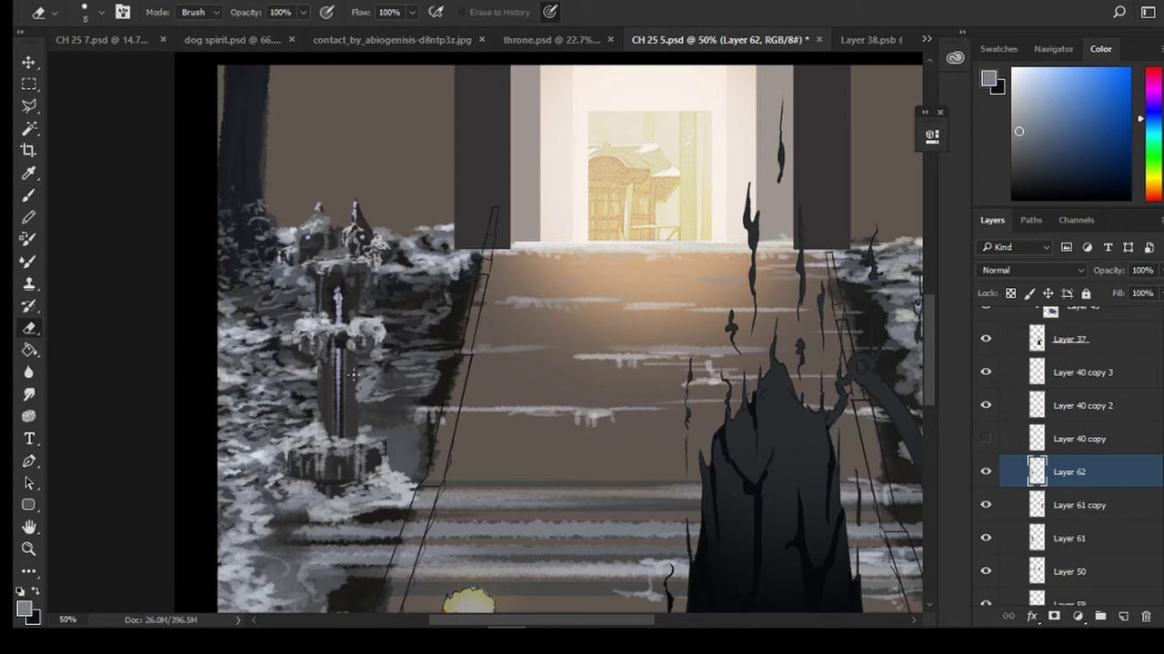
pyautogui.press('b')
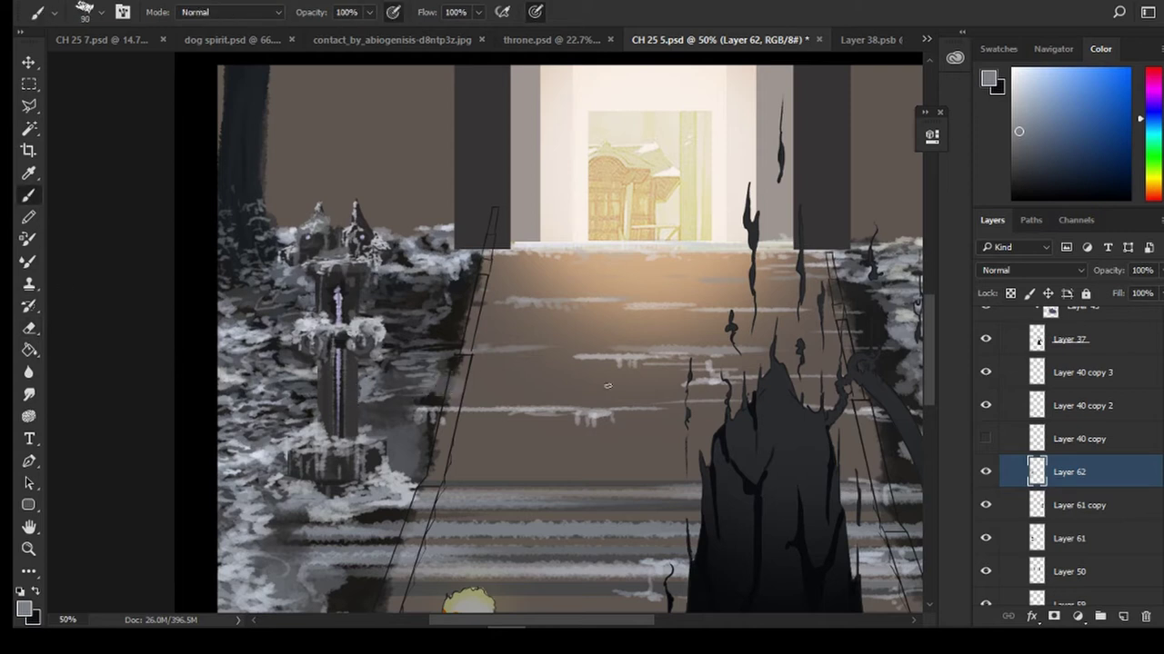
# Add a new layer and paint a broad grey snow bank between the left pillar and the staircase edge, reducing the brush to 45 px
pyautogui.hotkey('ctrl', 'shift', 'alt', 'n')
pyautogui.moveTo(467, 357); pyautogui.dragTo(436, 363)
pyautogui.moveTo(436, 364)
pyautogui.mouseDown()
pyautogui.moveTo(431, 309)
pyautogui.moveTo(453, 334)
pyautogui.moveTo(245, 342)
pyautogui.moveTo(484, 364)
pyautogui.moveTo(418, 351)
pyautogui.moveTo(421, 298)
pyautogui.moveTo(460, 304)
pyautogui.moveTo(470, 384)
pyautogui.moveTo(405, 380)
pyautogui.moveTo(421, 395)
pyautogui.moveTo(487, 405)
pyautogui.moveTo(461, 396)
pyautogui.moveTo(379, 425)
pyautogui.moveTo(405, 415)
pyautogui.moveTo(379, 400)
pyautogui.moveTo(432, 434)
pyautogui.moveTo(411, 449)
pyautogui.moveTo(429, 386)
pyautogui.mouseUp()
pyautogui.keyDown('alt'); pyautogui.click(242, 350); pyautogui.keyUp('alt')
pyautogui.press('[')
pyautogui.press('[')
pyautogui.press('[')
pyautogui.press('[')
pyautogui.press('[')
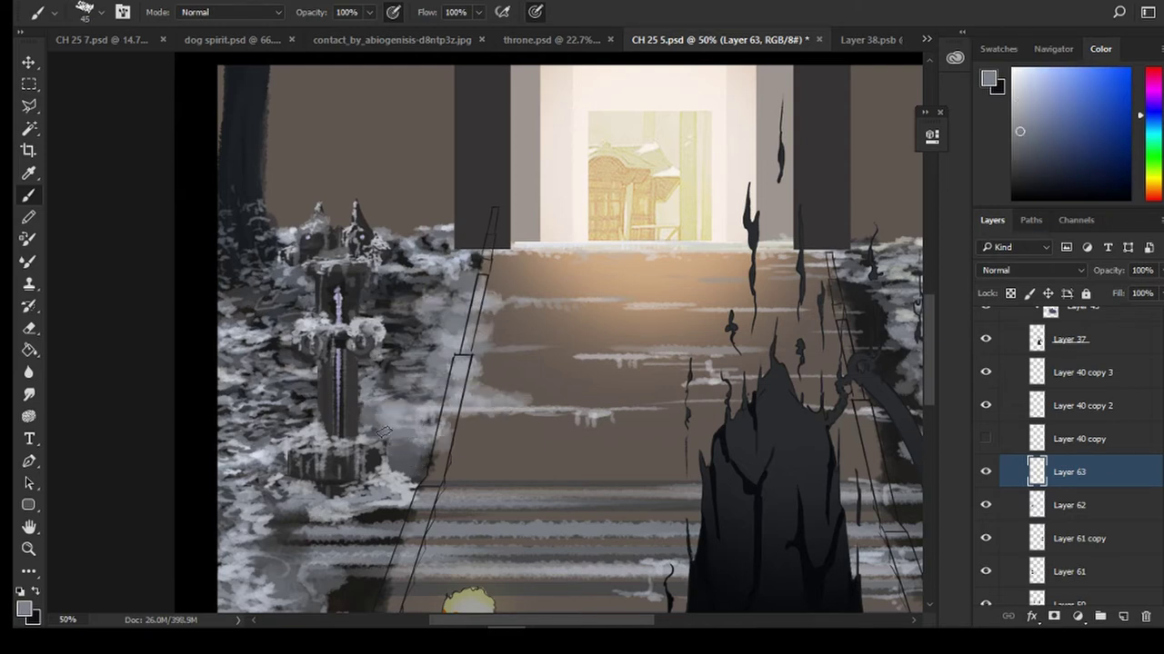
# Paint dark gaps into the snow right of the left pillar's lower shaft with sampled tones and a 30 px brush
pyautogui.keyDown('alt'); pyautogui.click(339, 414); pyautogui.keyUp('alt')
pyautogui.moveTo(371, 420)
pyautogui.mouseDown()
pyautogui.moveTo(319, 419)
pyautogui.moveTo(380, 417)
pyautogui.mouseUp()
pyautogui.keyDown('alt'); pyautogui.click(321, 420); pyautogui.keyUp('alt')
pyautogui.press('[')
pyautogui.press('[')
pyautogui.press('[')
pyautogui.keyDown('alt'); pyautogui.click(364, 408); pyautogui.keyUp('alt')
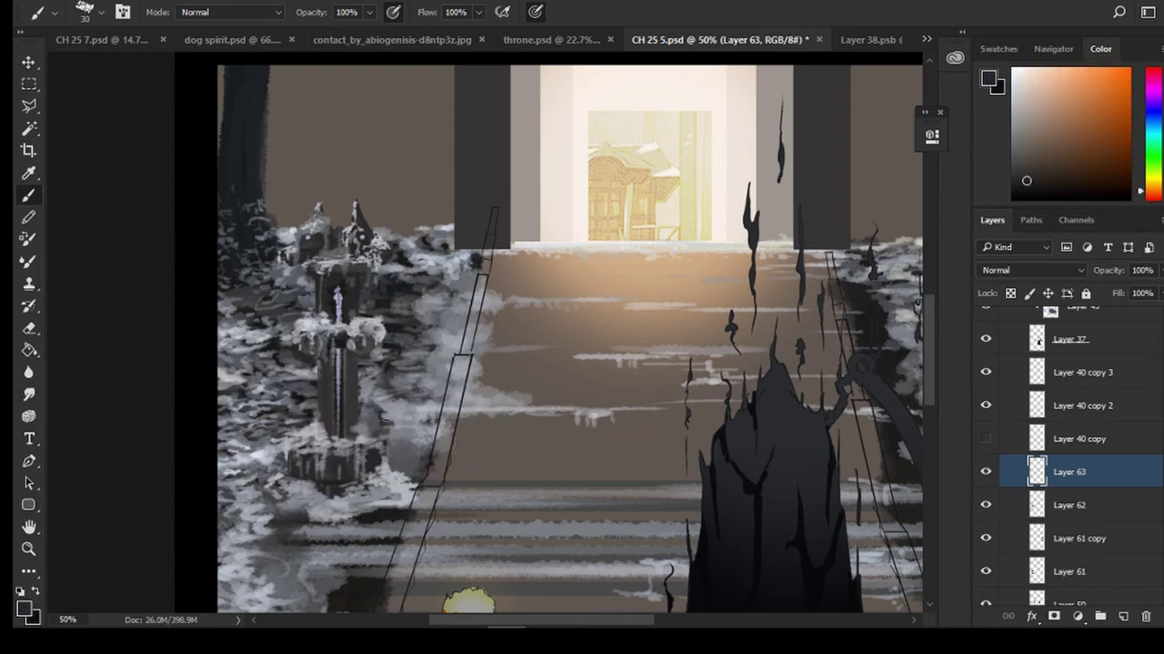
# Refine the snow right of the left pillar's shaft and base with a 15 px brush, alternating sampled light and dark greys
pyautogui.keyDown('alt'); pyautogui.click(374, 394); pyautogui.keyUp('alt')
pyautogui.press('[')
pyautogui.press('[')
pyautogui.press('[')
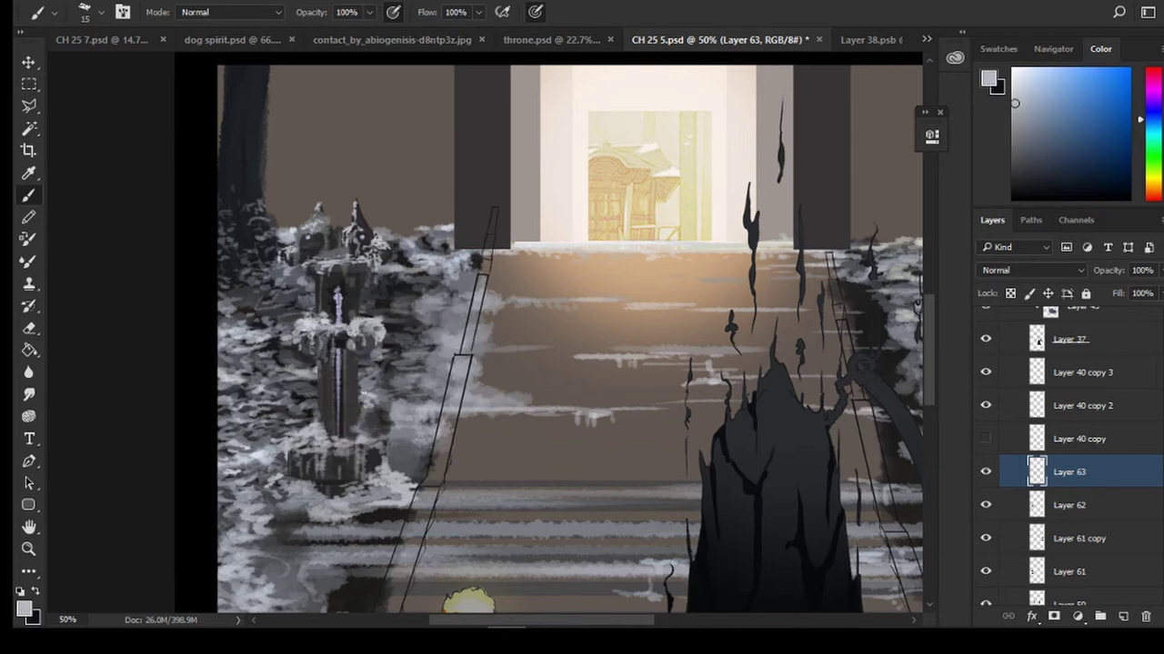
pyautogui.keyDown('alt'); pyautogui.click(367, 421); pyautogui.keyUp('alt')
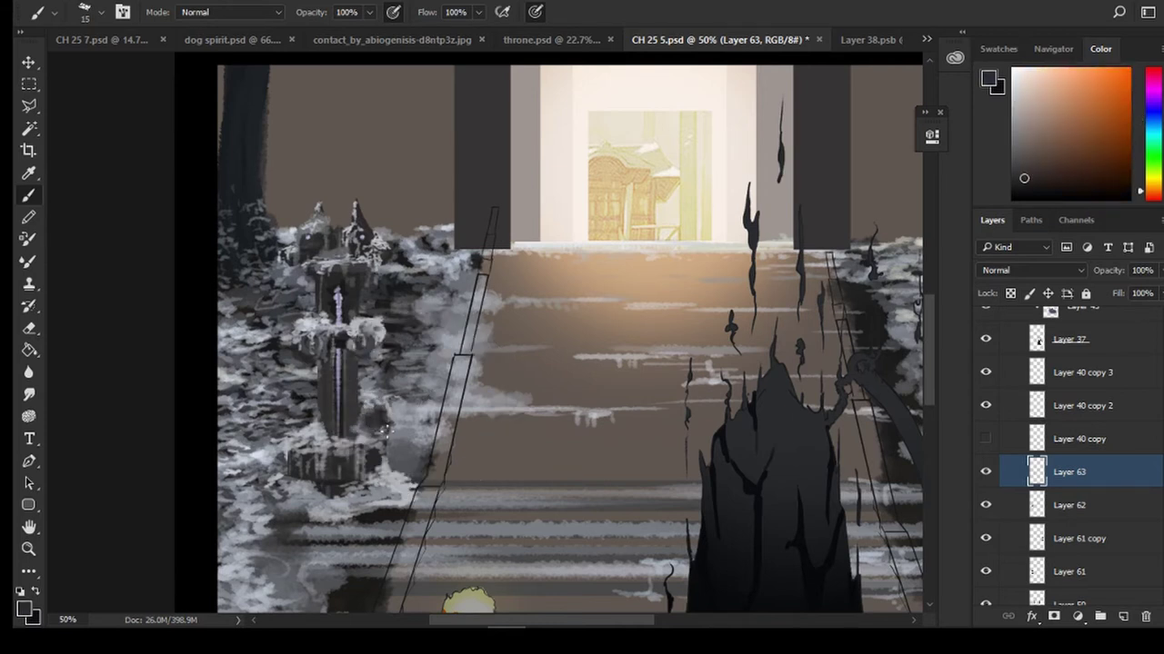
pyautogui.keyDown('alt'); pyautogui.click(364, 413); pyautogui.keyUp('alt')
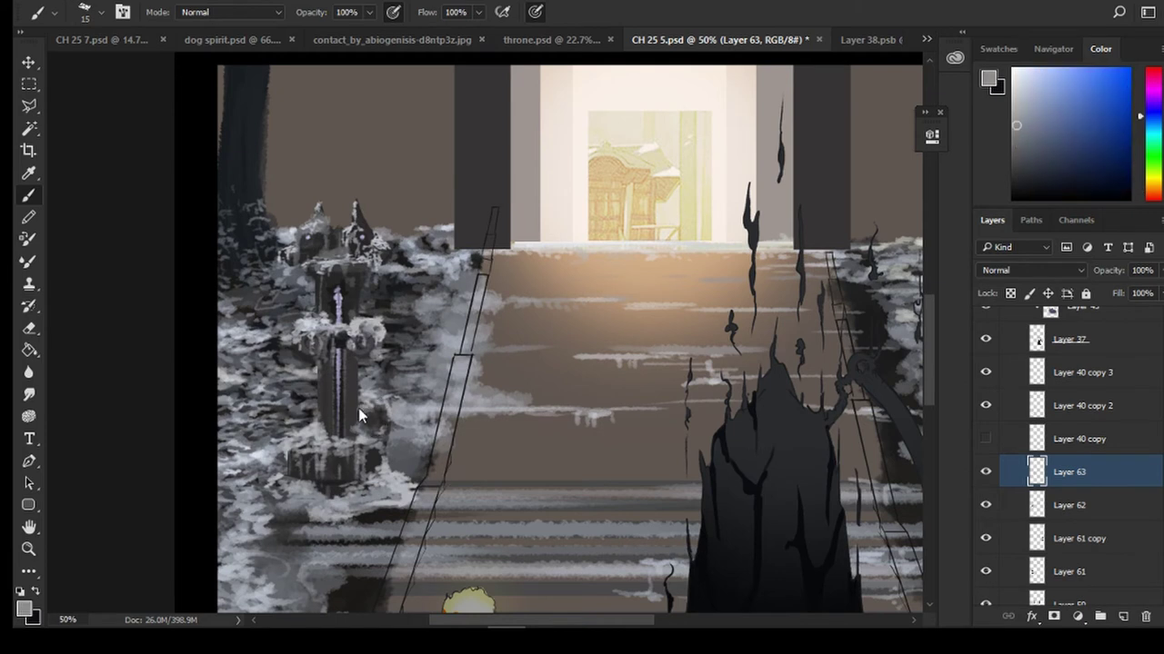
pyautogui.keyDown('alt'); pyautogui.click(397, 386); pyautogui.keyUp('alt')
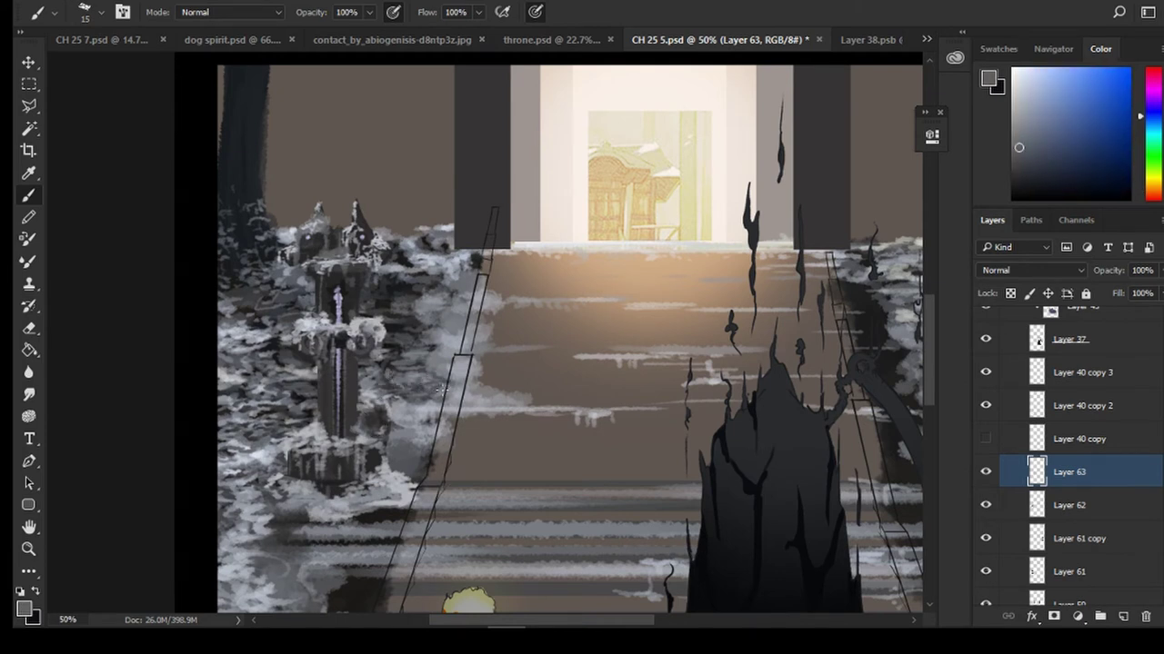
# Blend the snow between the left pillar and the staircase edge with small strokes of sampled light and dark greys
pyautogui.keyDown('alt'); pyautogui.click(426, 361); pyautogui.keyUp('alt')
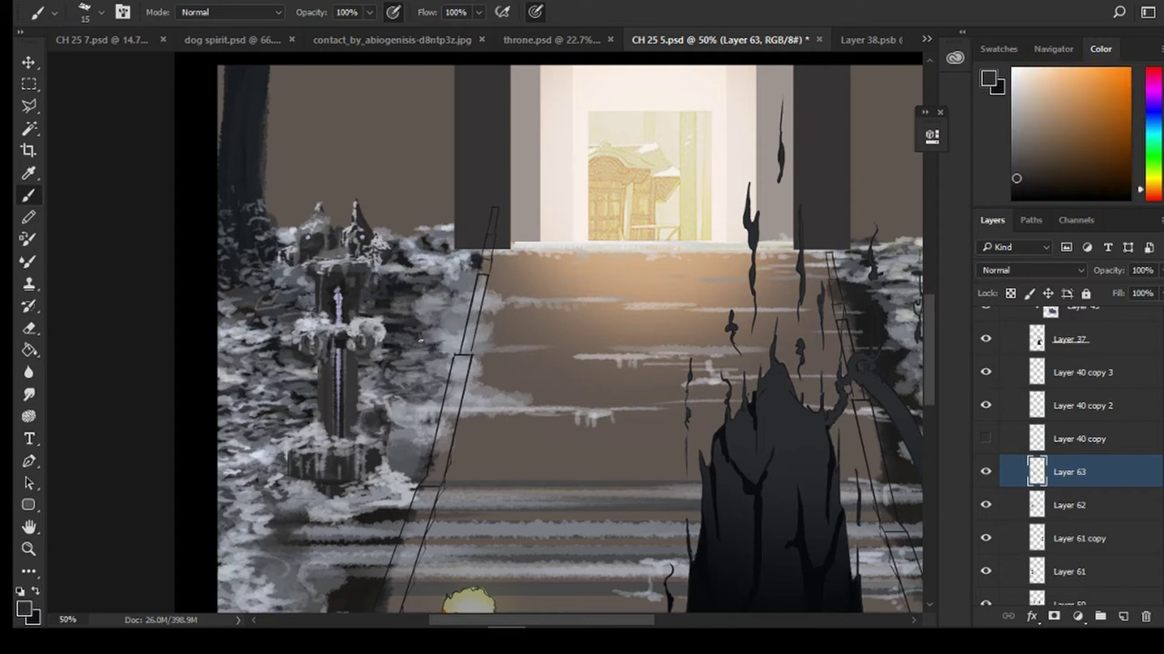
pyautogui.keyDown('alt'); pyautogui.click(433, 344); pyautogui.keyUp('alt')
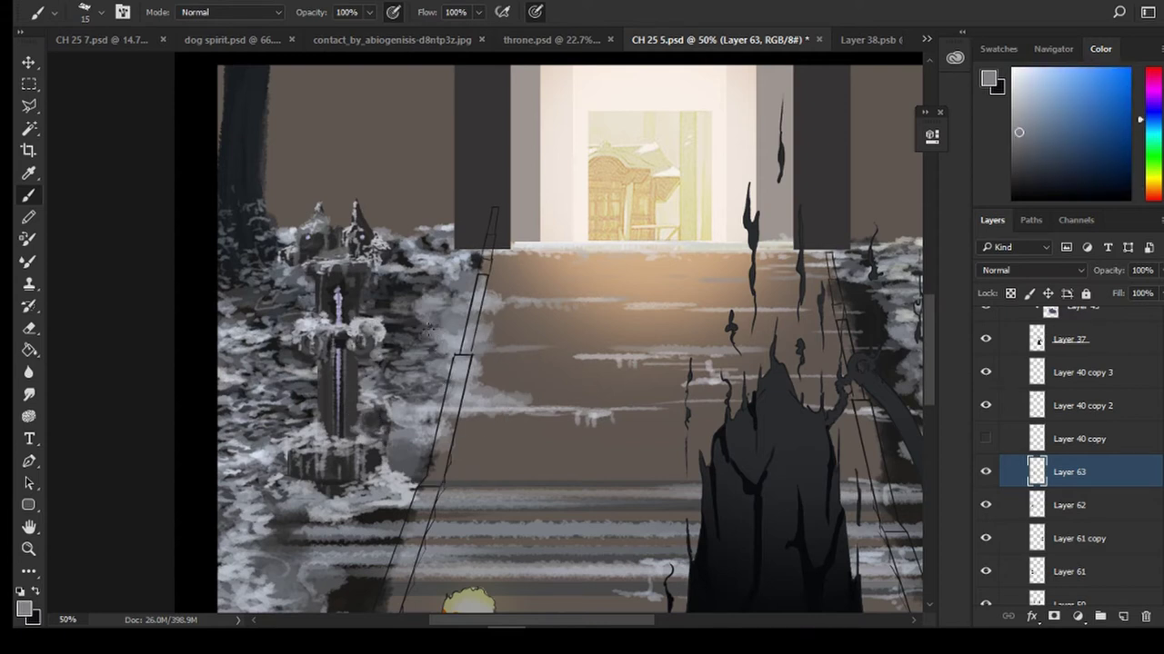
pyautogui.keyDown('alt'); pyautogui.click(431, 322); pyautogui.keyUp('alt')
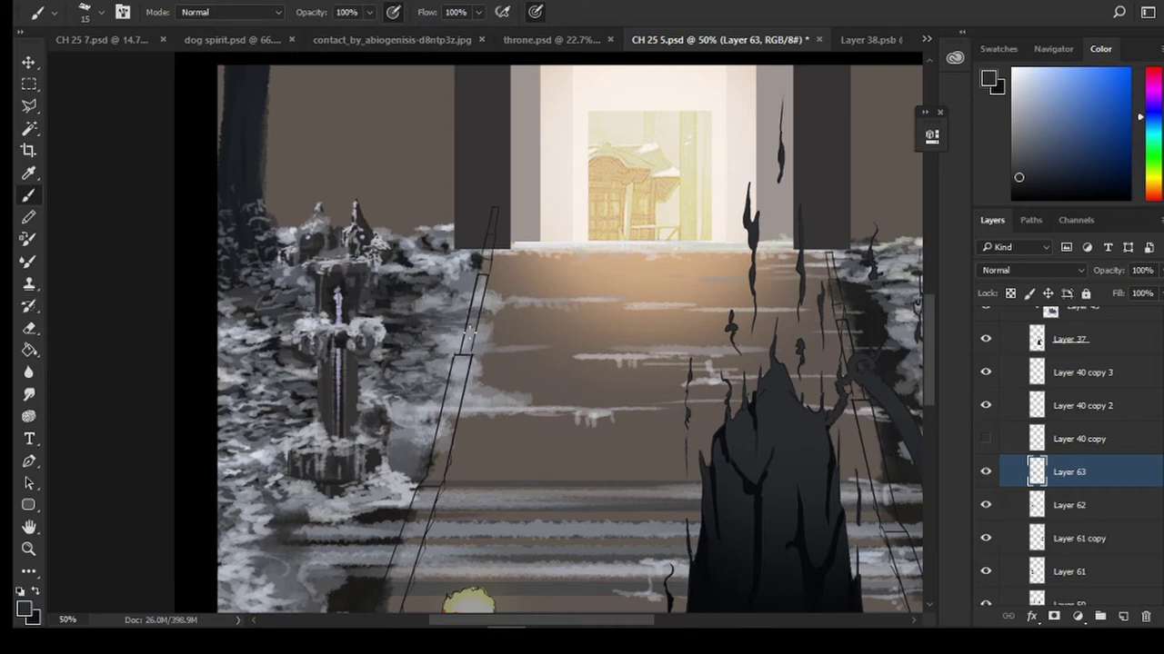
pyautogui.keyDown('alt'); pyautogui.click(436, 319); pyautogui.keyUp('alt')
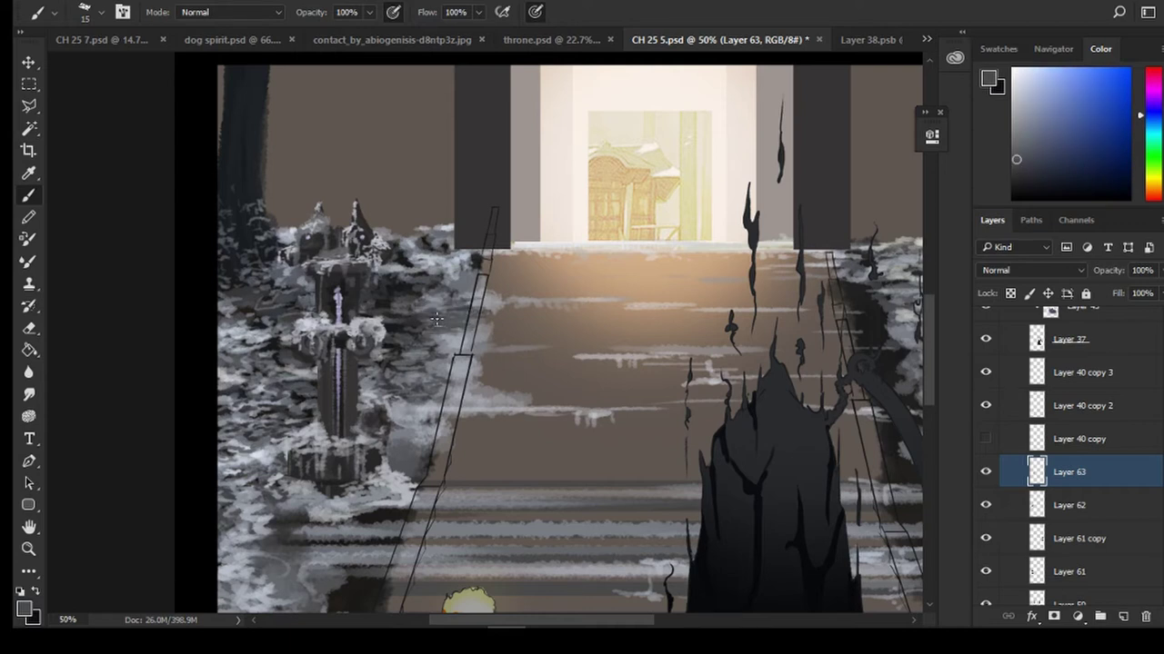
# Touch up the snow near the top of the left stair edge with pale blue-grey and sampled dark tones, and save the file
pyautogui.keyDown('alt'); pyautogui.click(571, 209); pyautogui.keyUp('alt')
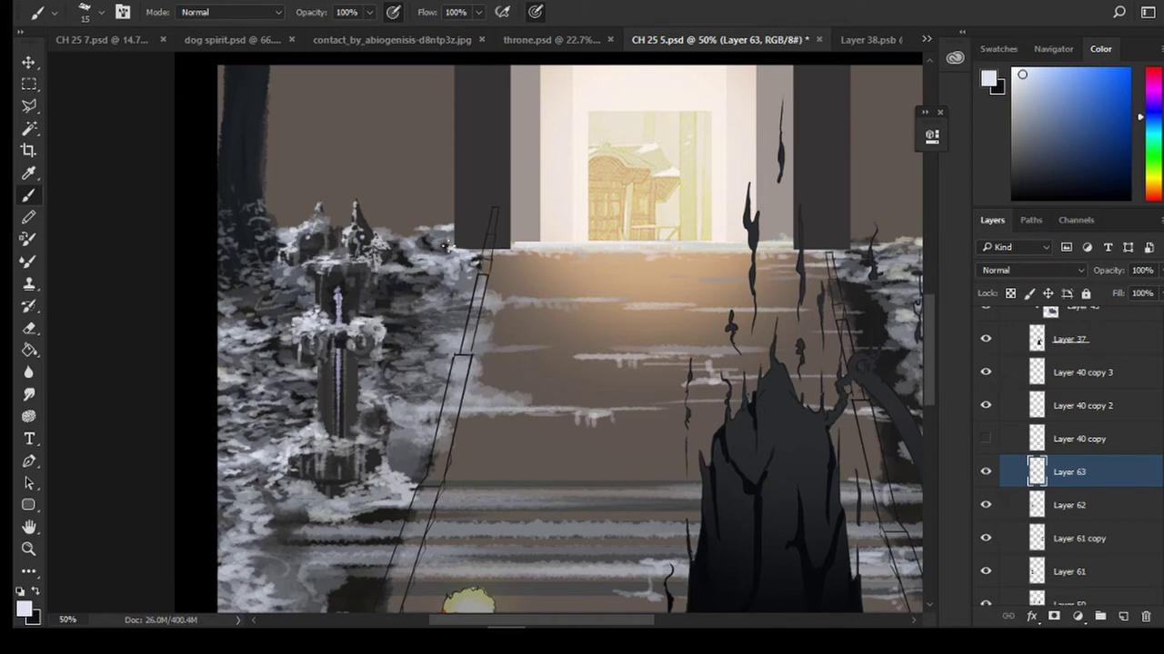
pyautogui.click(1025, 102)
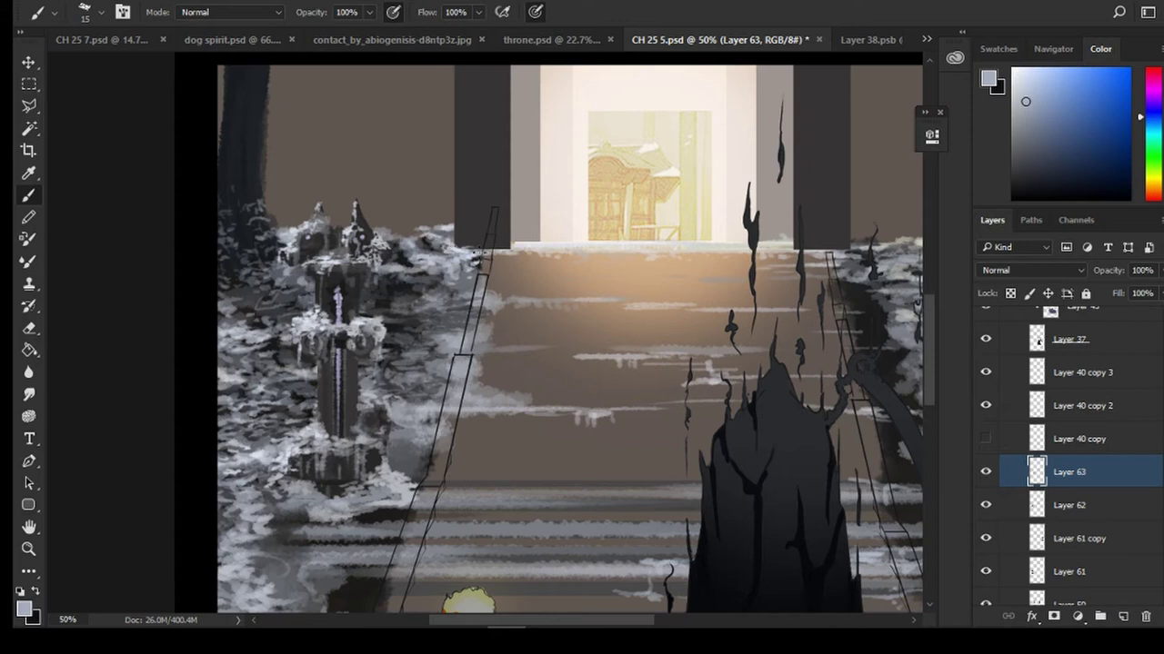
pyautogui.keyDown('alt'); pyautogui.click(407, 287); pyautogui.keyUp('alt')
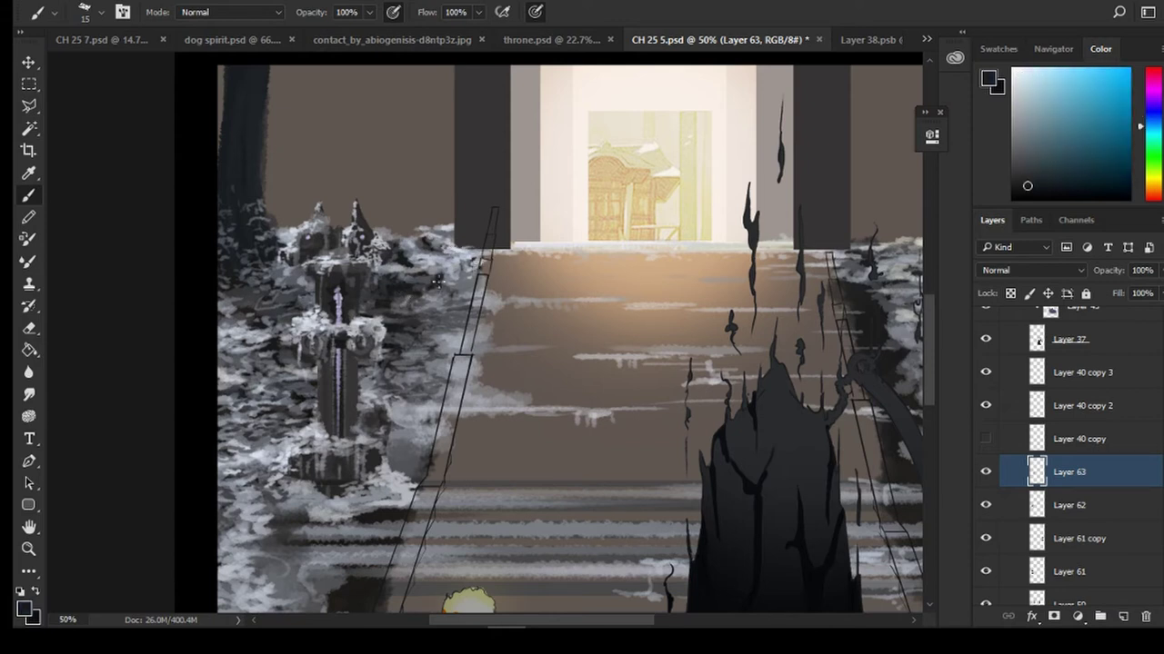
pyautogui.keyDown('alt'); pyautogui.click(434, 302); pyautogui.keyUp('alt')
pyautogui.keyDown('alt'); pyautogui.click(446, 281); pyautogui.keyUp('alt')
pyautogui.scroll(-6, 445, 150)
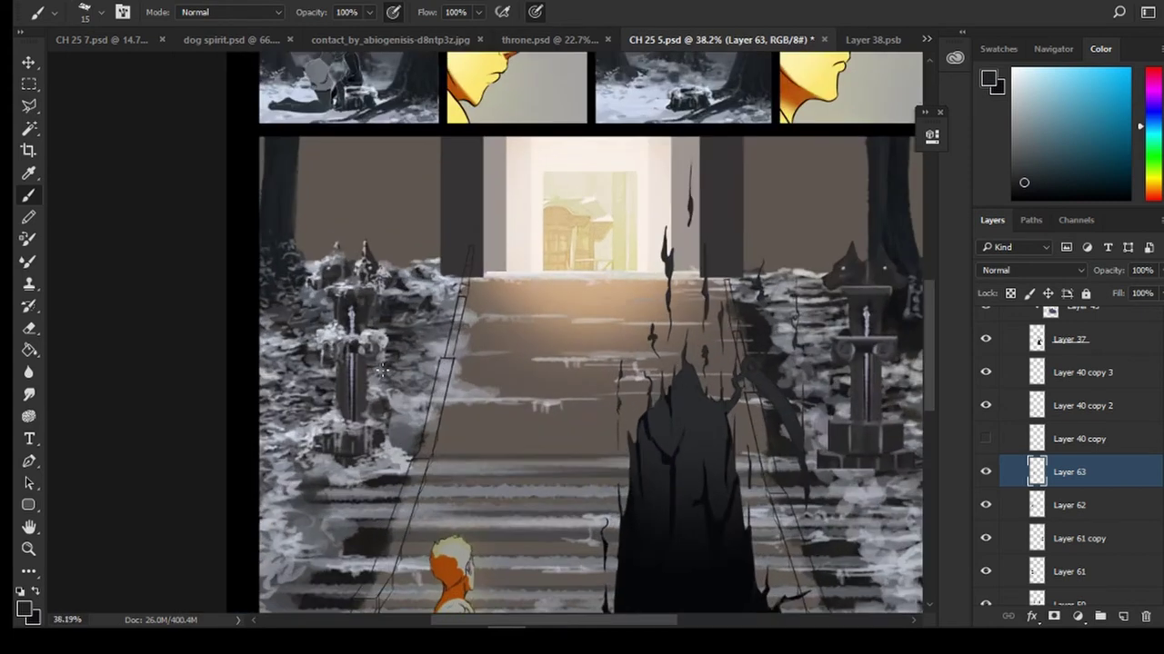
pyautogui.hotkey('ctrl', 's')
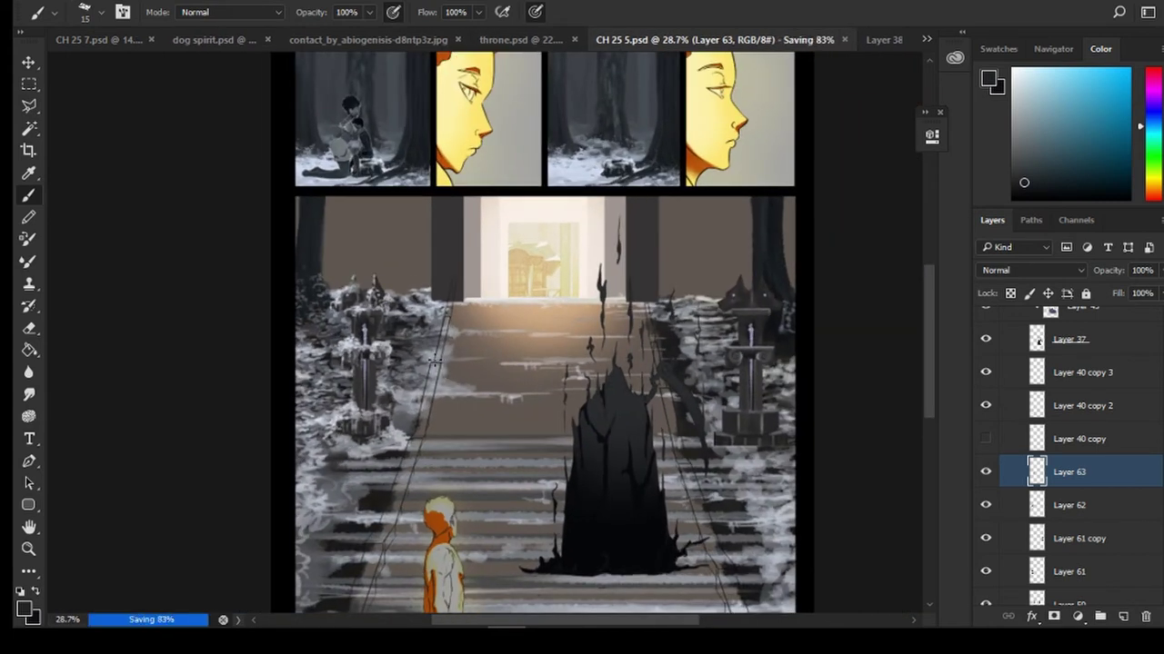
# Paint light grey snow over the ground below the left pillar with a 45 px brush and a sampled tone
pyautogui.moveTo(14, 637)
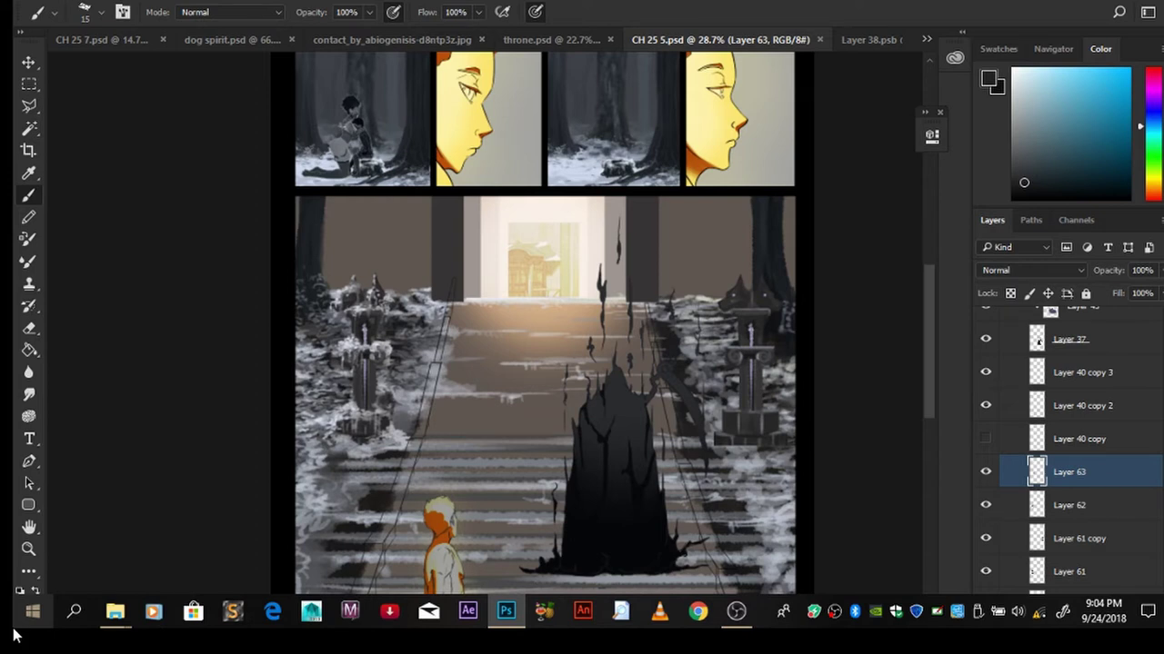
pyautogui.moveTo(356, 443); pyautogui.dragTo(357, 461)
pyautogui.press(']')
pyautogui.press(']')
pyautogui.press(']')
pyautogui.press(']')
pyautogui.press(']')
pyautogui.press(']')
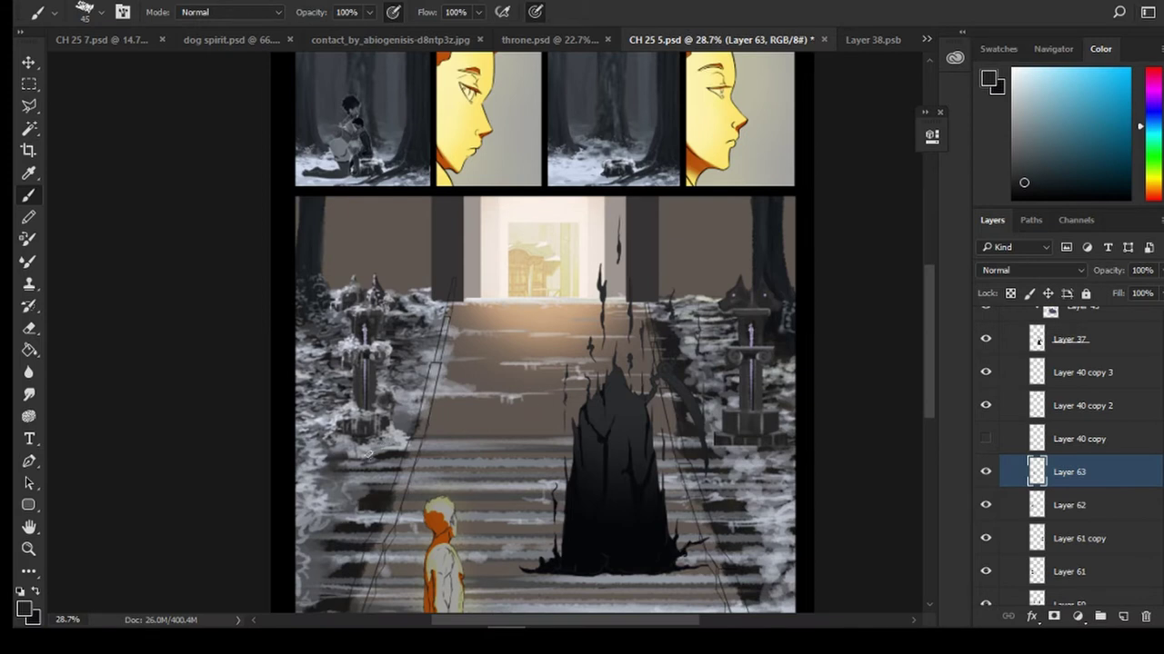
pyautogui.keyDown('alt'); pyautogui.click(367, 452); pyautogui.keyUp('alt')
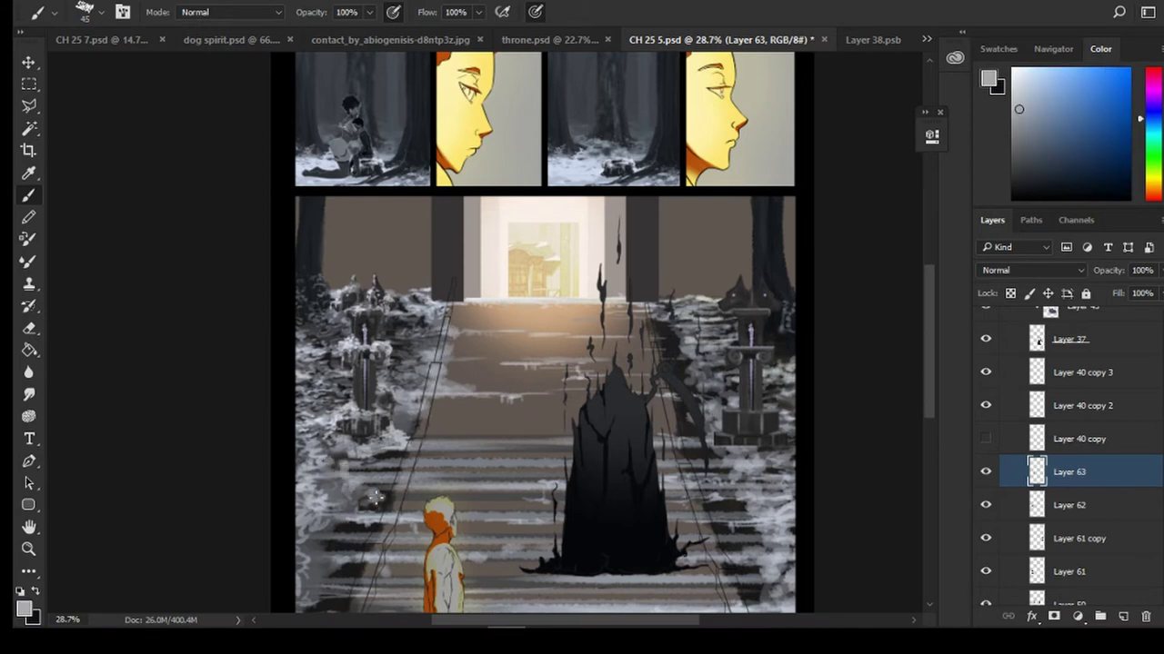
pyautogui.moveTo(376, 498)
pyautogui.mouseDown()
pyautogui.moveTo(354, 514)
pyautogui.moveTo(343, 506)
pyautogui.moveTo(385, 490)
pyautogui.moveTo(393, 507)
pyautogui.moveTo(370, 534)
pyautogui.moveTo(332, 524)
pyautogui.moveTo(313, 539)
pyautogui.moveTo(342, 541)
pyautogui.moveTo(319, 495)
pyautogui.moveTo(319, 581)
pyautogui.moveTo(330, 562)
pyautogui.moveTo(320, 560)
pyautogui.moveTo(335, 558)
pyautogui.moveTo(310, 550)
pyautogui.moveTo(346, 568)
pyautogui.moveTo(359, 545)
pyautogui.moveTo(335, 587)
pyautogui.moveTo(371, 541)
pyautogui.moveTo(360, 513)
pyautogui.moveTo(371, 525)
pyautogui.moveTo(337, 537)
pyautogui.moveTo(333, 581)
pyautogui.mouseUp()
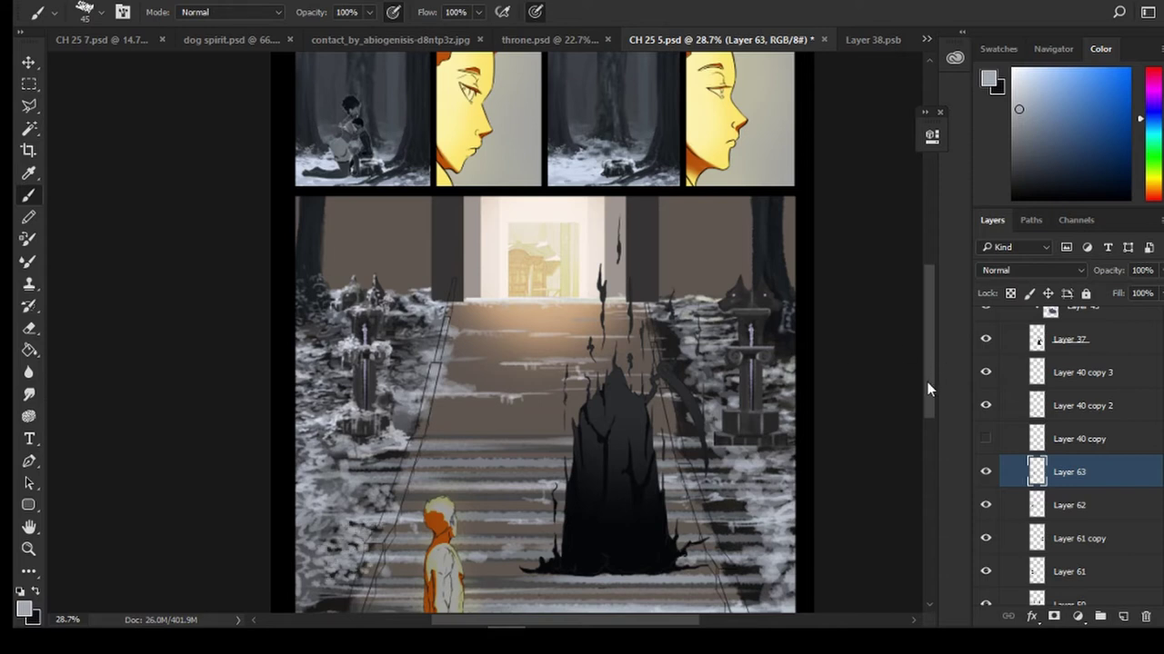
# Hide Layer 38, the building picture in the doorway, and make Layer 63 active again
pyautogui.scroll(-3, 927, 390)
pyautogui.scroll(-5, 1147, 574)
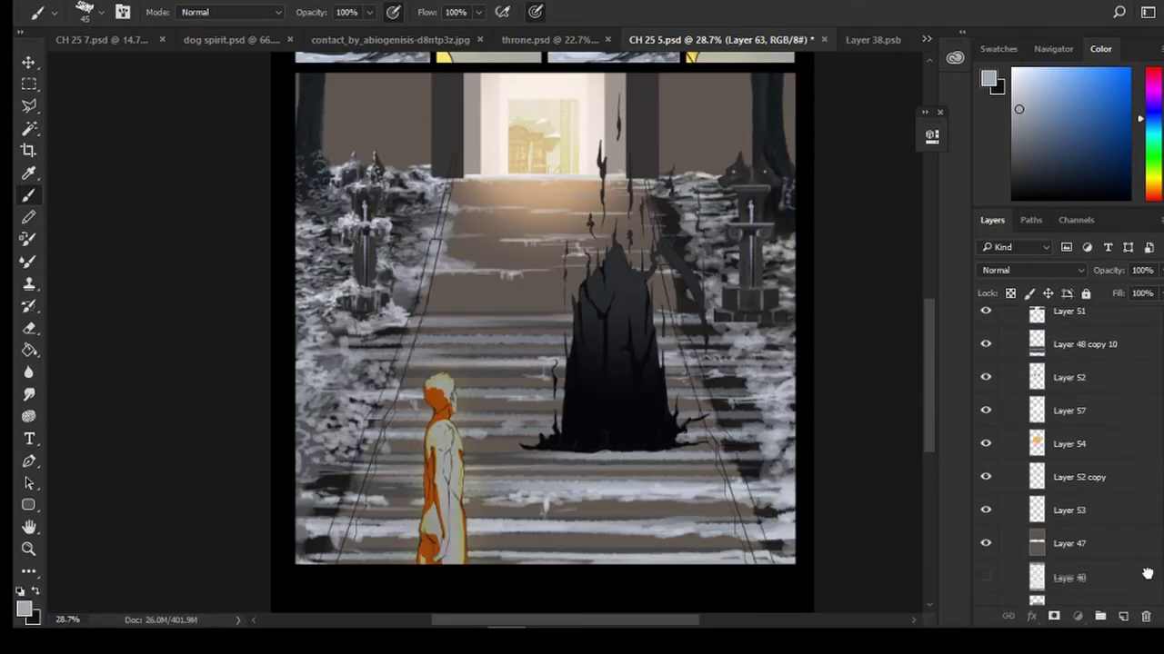
pyautogui.click(1147, 574)
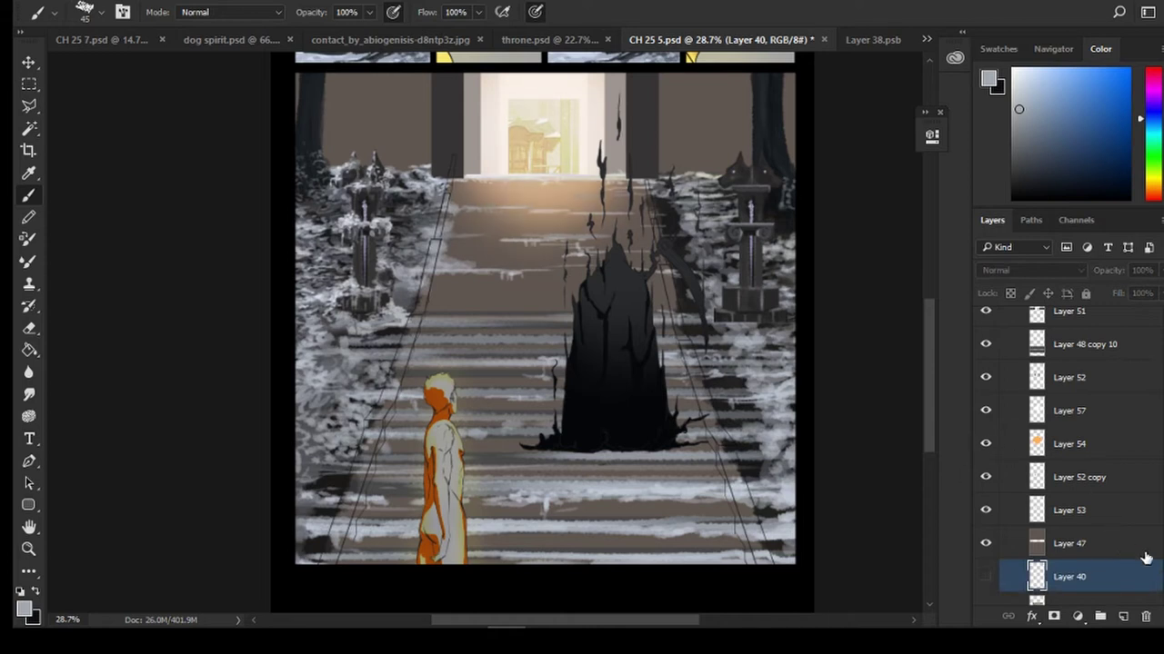
pyautogui.scroll(-4, 1122, 562)
pyautogui.click(985, 502)
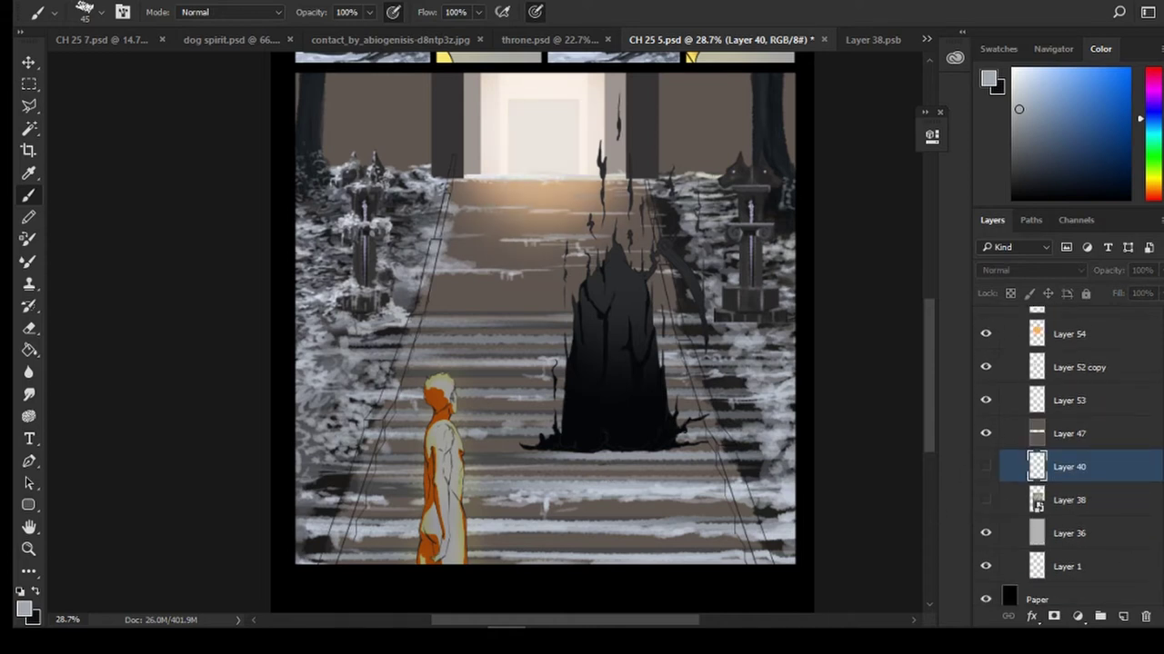
pyautogui.scroll(10, 1133, 544)
pyautogui.scroll(-6, 1037, 455)
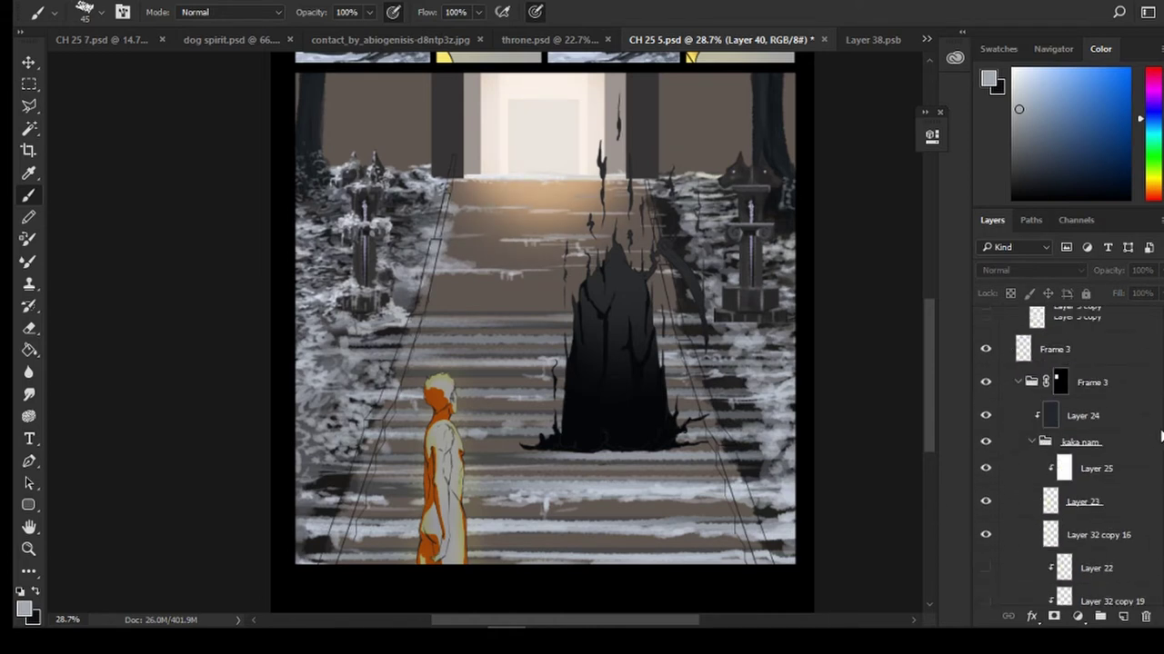
pyautogui.scroll(6, 1063, 454)
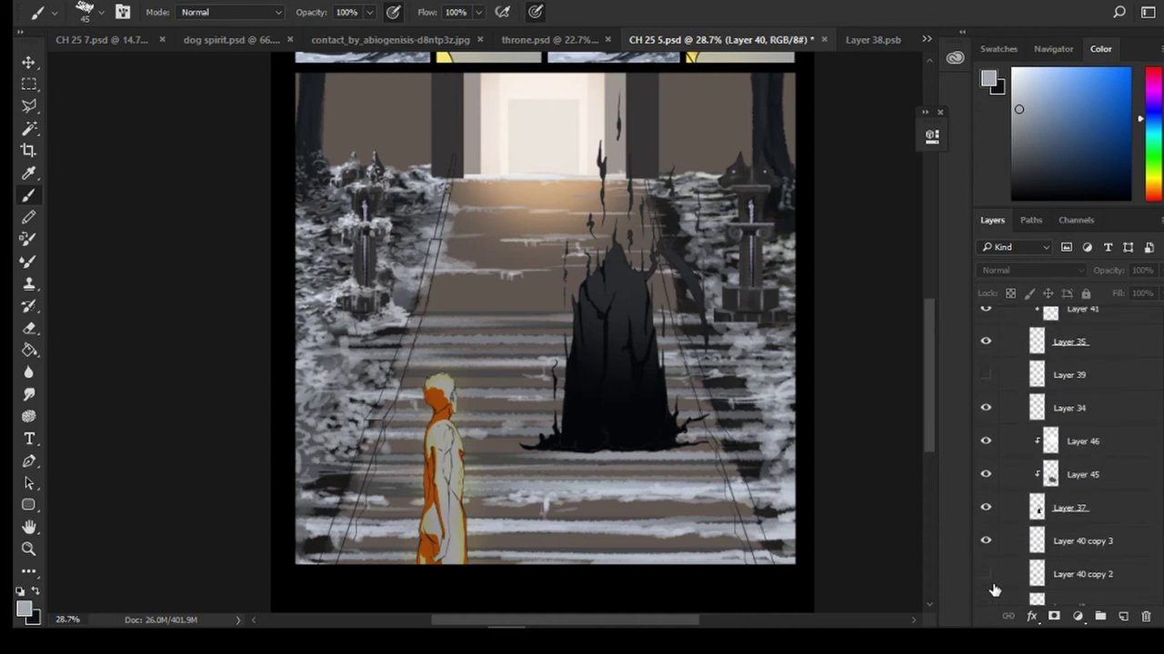
pyautogui.scroll(-3, 1073, 454)
pyautogui.click(1081, 480)
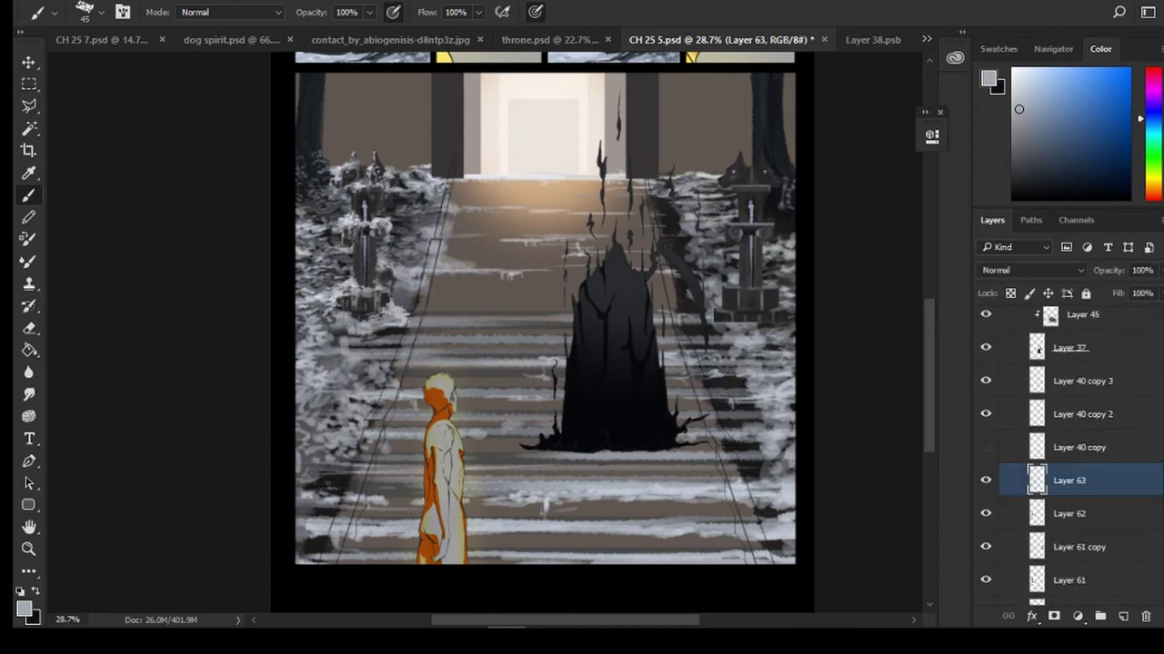
# Extend the light grey snow along both edges of the staircase, reducing the brush to 30 px
pyautogui.moveTo(338, 489)
pyautogui.mouseDown()
pyautogui.moveTo(311, 491)
pyautogui.moveTo(345, 491)
pyautogui.moveTo(318, 544)
pyautogui.moveTo(327, 512)
pyautogui.mouseUp()
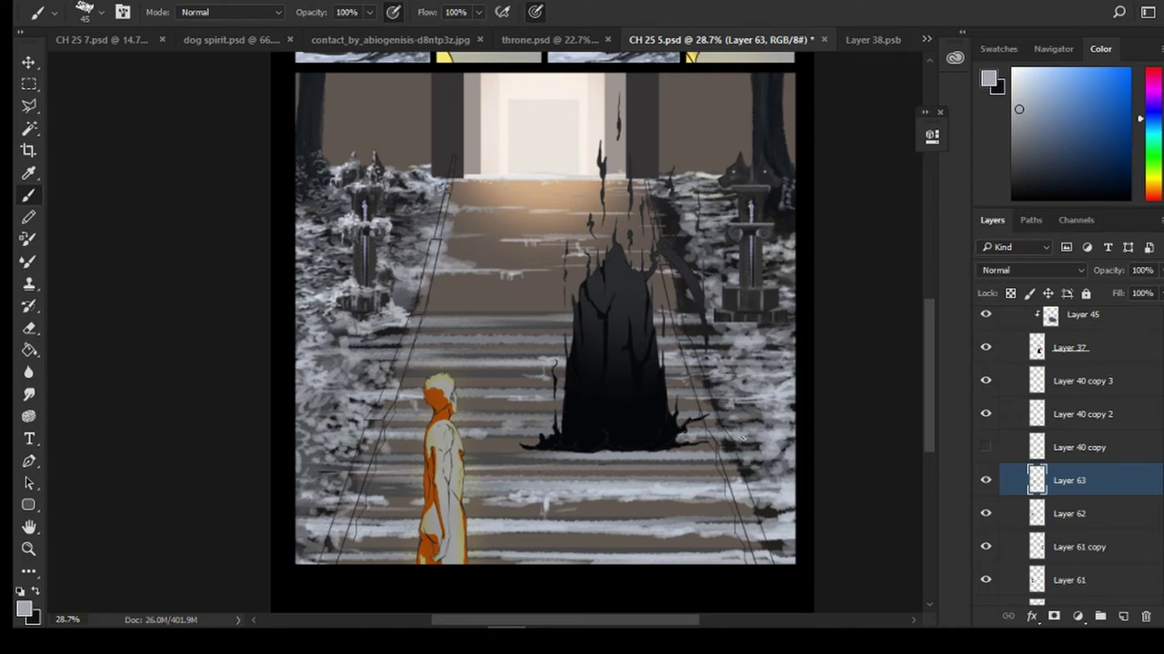
pyautogui.moveTo(749, 472); pyautogui.dragTo(755, 468)
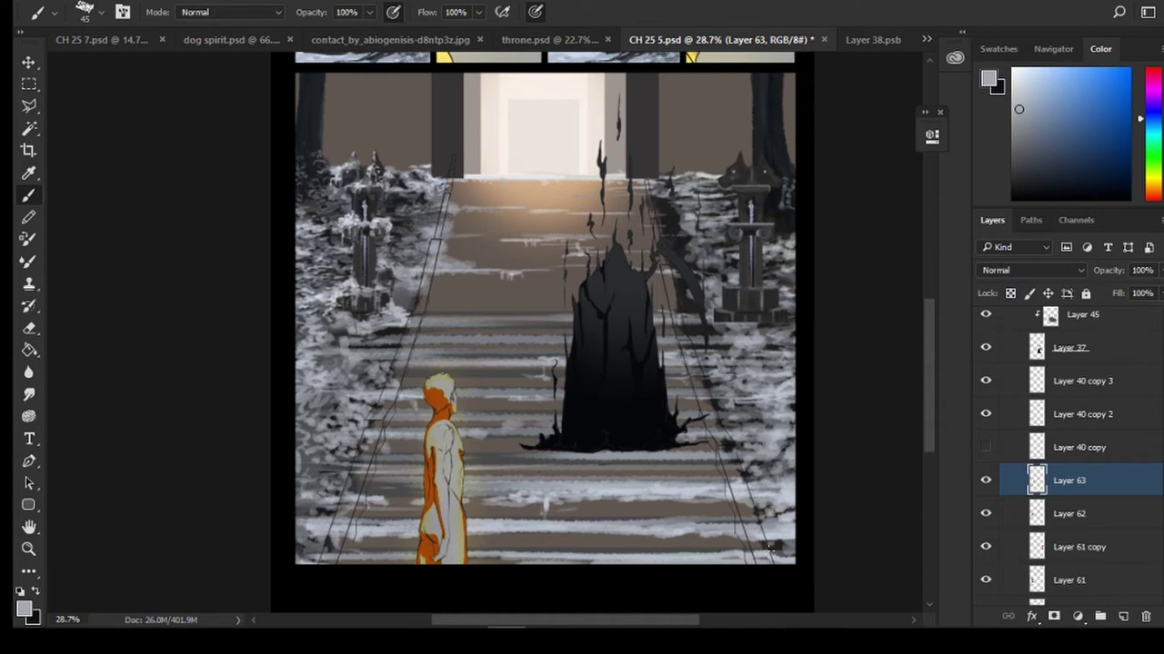
pyautogui.moveTo(749, 422)
pyautogui.mouseDown()
pyautogui.moveTo(742, 354)
pyautogui.moveTo(721, 331)
pyautogui.moveTo(697, 333)
pyautogui.moveTo(679, 276)
pyautogui.mouseUp()
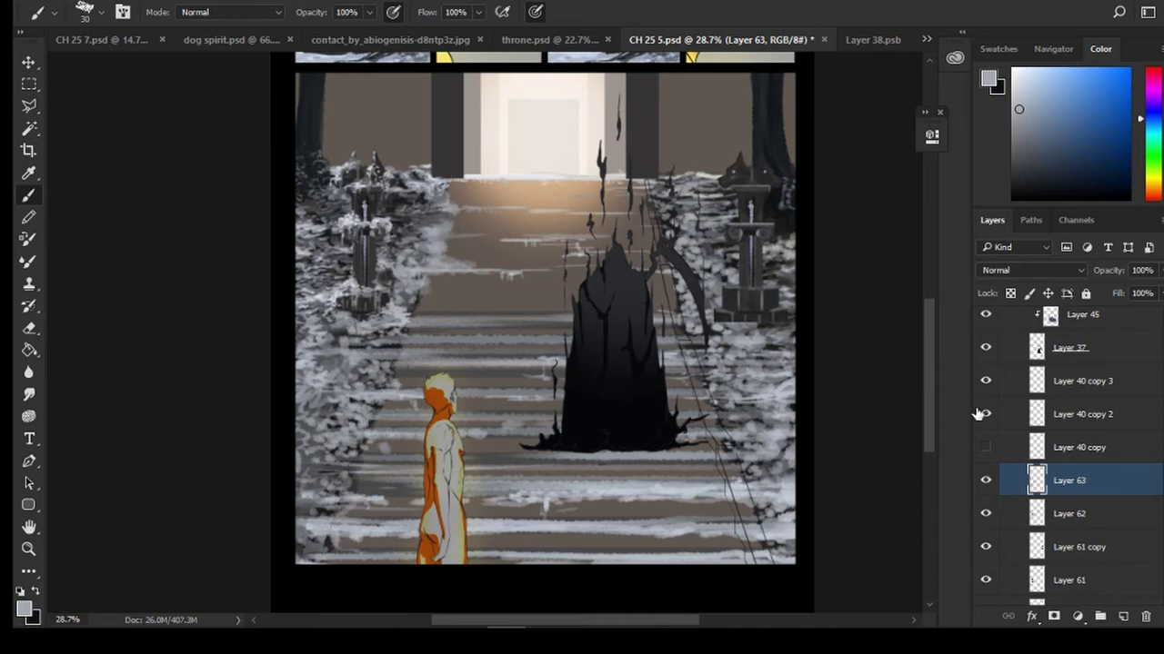
# Add a new layer above Layer 40 copy 2 in Color Dodge mode and choose a soft round brush
pyautogui.click(1054, 414)
pyautogui.click(1124, 616)
pyautogui.click(1055, 272)
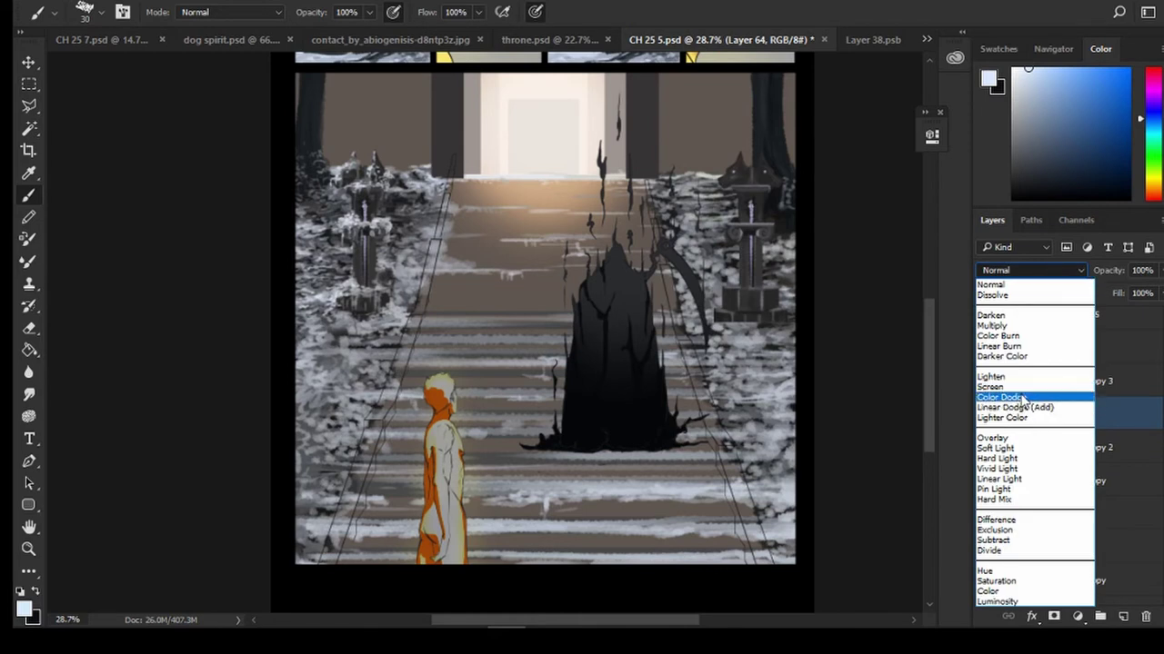
pyautogui.click(1019, 398)
pyautogui.click(86, 15)
pyautogui.click(130, 194)
pyautogui.click(369, 253)
# Paint pale blue glowing streaks down the swords on both pillars, reducing the soft brush to 40 px
pyautogui.press('[')
pyautogui.press('[')
pyautogui.press('[')
pyautogui.press('[')
pyautogui.press('[')
pyautogui.press('[')
pyautogui.press('[')
pyautogui.press('[')
pyautogui.press('[')
pyautogui.press('[')
pyautogui.press('[')
pyautogui.press('[')
pyautogui.press('[')
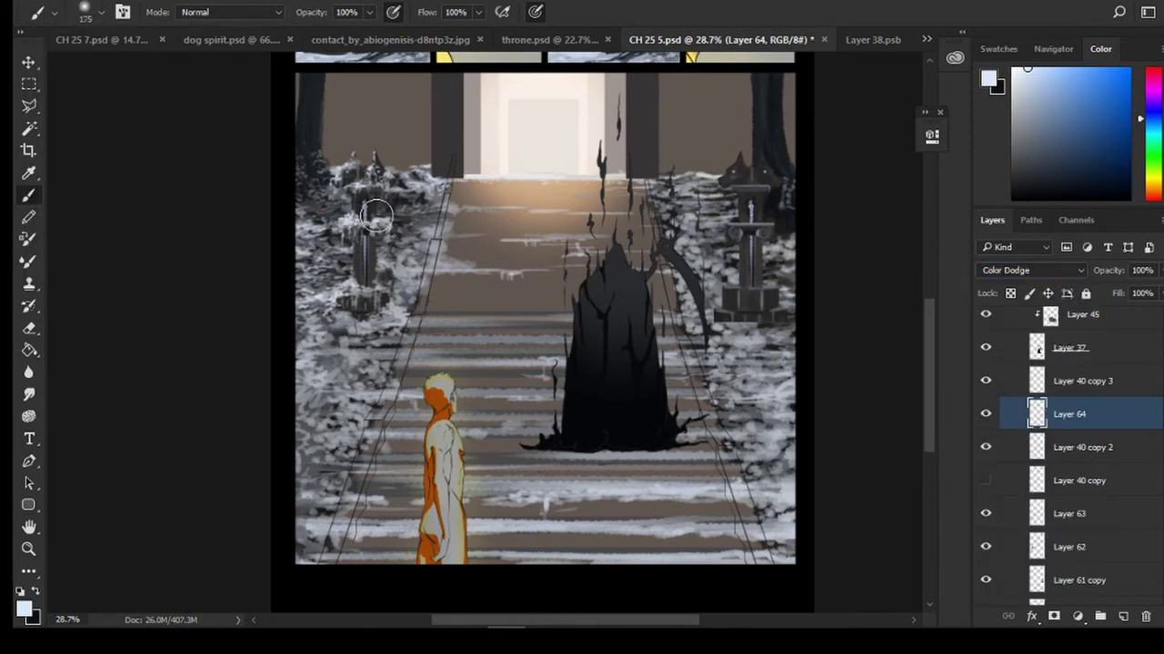
pyautogui.moveTo(366, 201)
pyautogui.mouseDown()
pyautogui.moveTo(364, 291)
pyautogui.moveTo(362, 251)
pyautogui.mouseUp()
pyautogui.moveTo(753, 207); pyautogui.dragTo(753, 307)
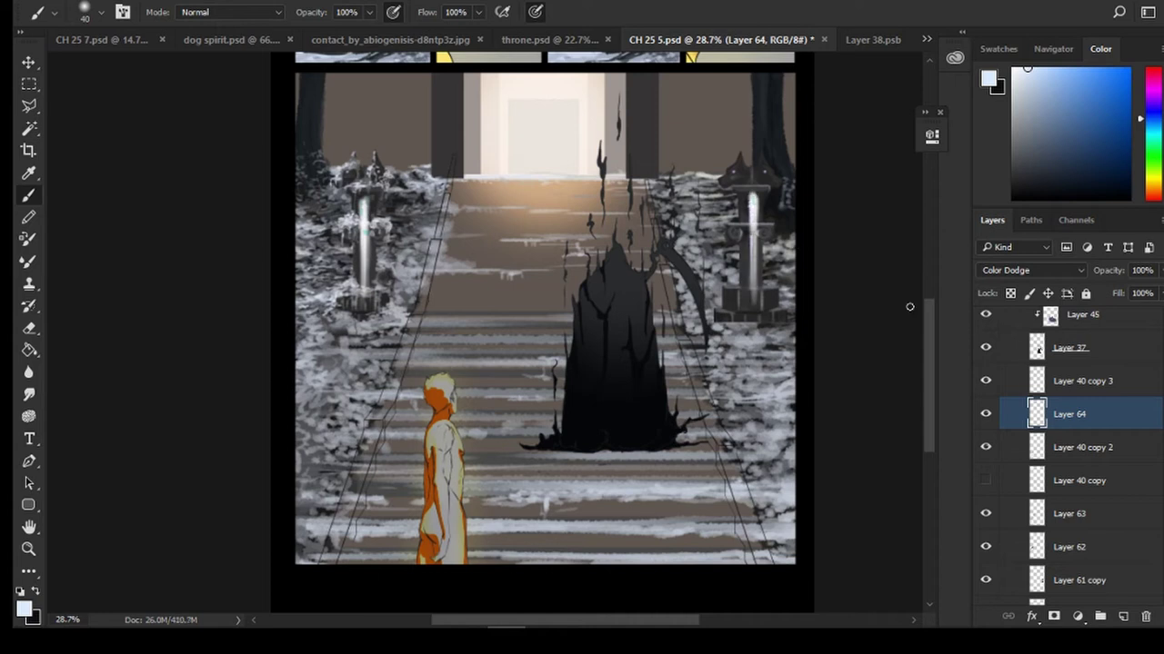
pyautogui.moveTo(750, 202); pyautogui.dragTo(753, 306)
pyautogui.moveTo(751, 227); pyautogui.dragTo(749, 360)
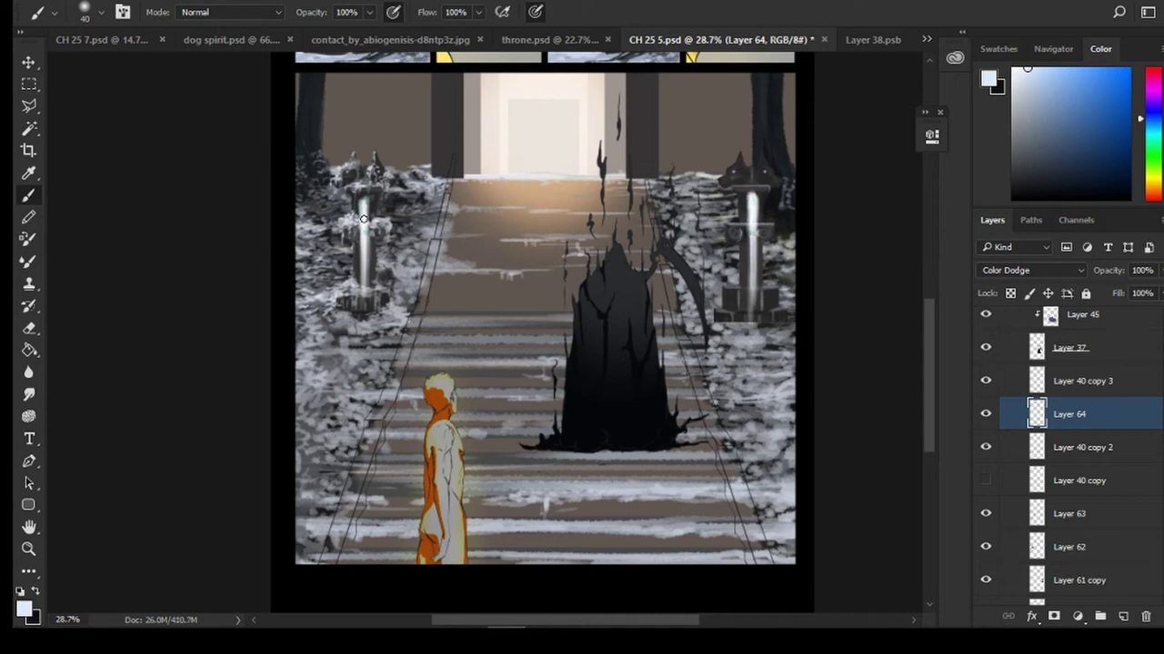
pyautogui.moveTo(363, 218); pyautogui.dragTo(364, 322)
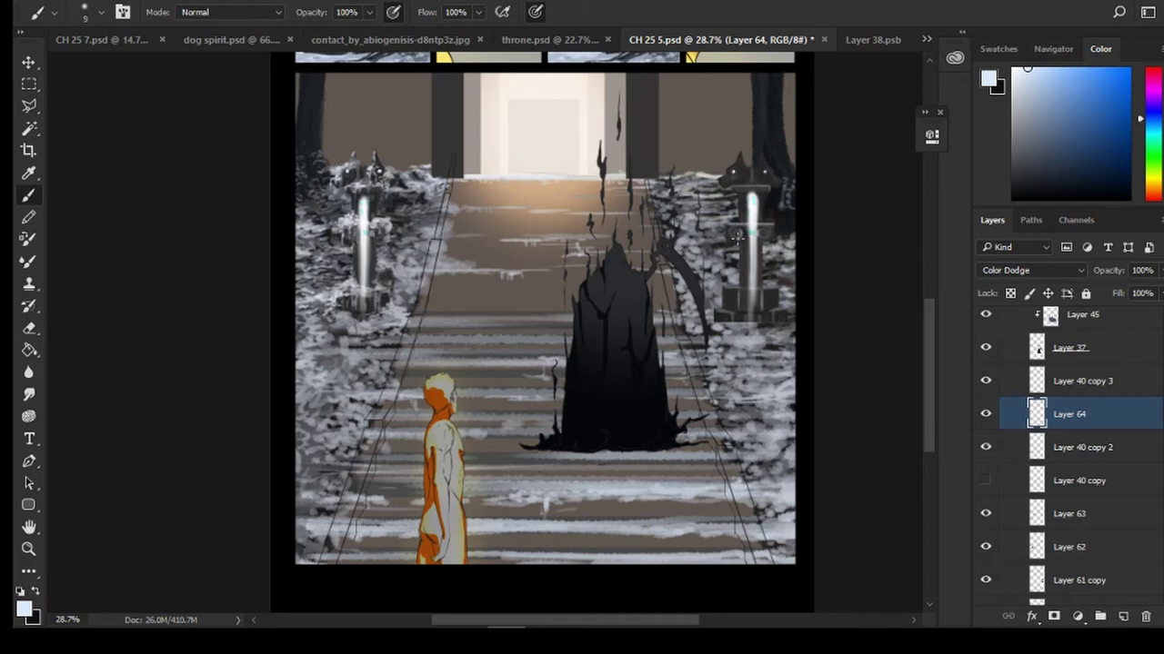
# Add a wider soft glow around the swords on both pillars with a 175 px brush
pyautogui.press(']')
pyautogui.press(']')
pyautogui.press(']')
pyautogui.press(']')
pyautogui.press(']')
pyautogui.press(']')
pyautogui.press(']')
pyautogui.press(']')
pyautogui.press(']')
pyautogui.press(']')
pyautogui.press(']')
pyautogui.press(']')
pyautogui.press(']')
pyautogui.moveTo(751, 207); pyautogui.dragTo(749, 304)
pyautogui.moveTo(365, 209); pyautogui.dragTo(370, 318)
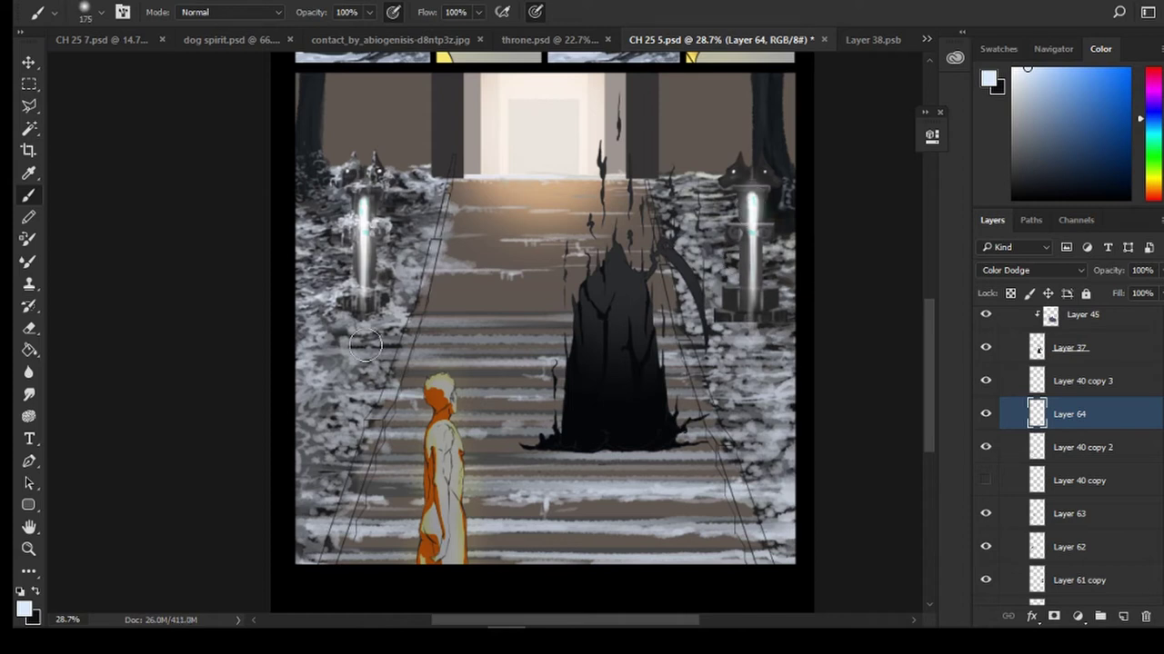
# Set the Eraser to a soft round 300 px tip and return to the Brush
pyautogui.click(30, 328)
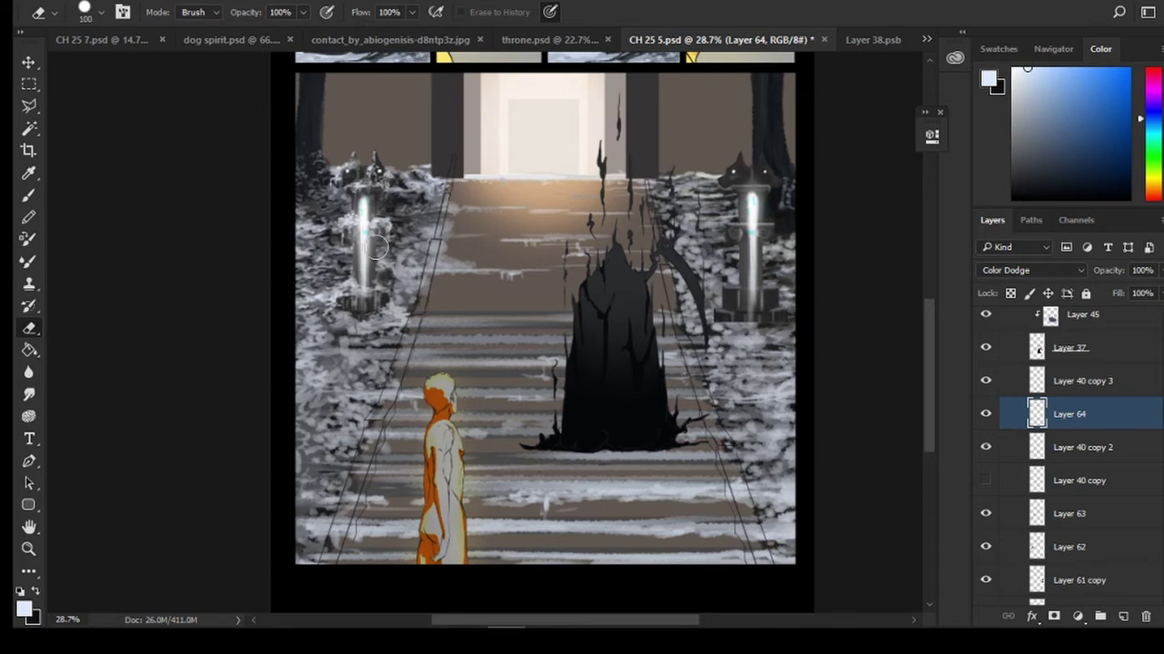
pyautogui.click(98, 15)
pyautogui.doubleClick(54, 123)
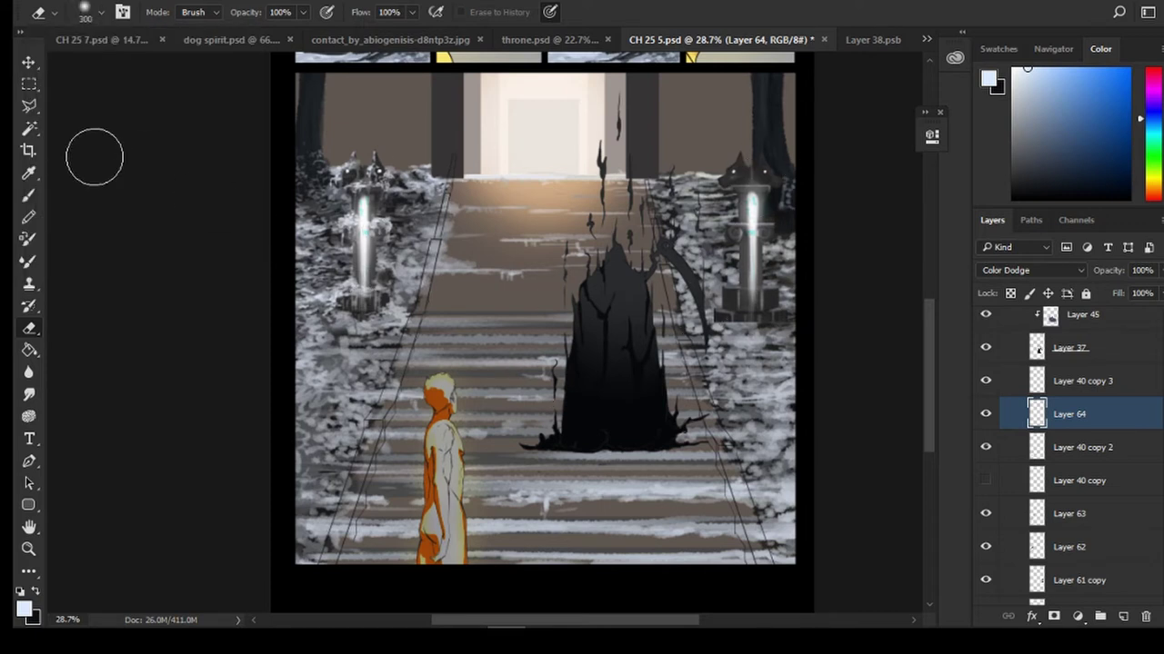
pyautogui.click(28, 194)
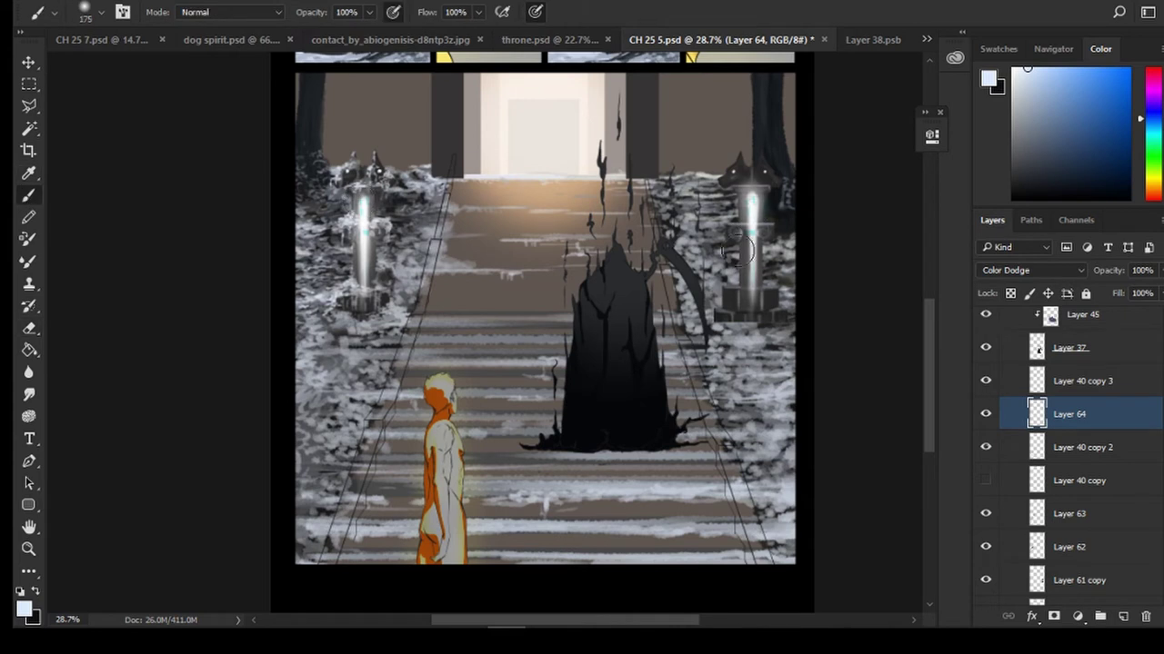
# Compare the light at the top of the stairs with Layer 54 and Layer 57 each hidden and shown
pyautogui.scroll(-7, 523, 433)
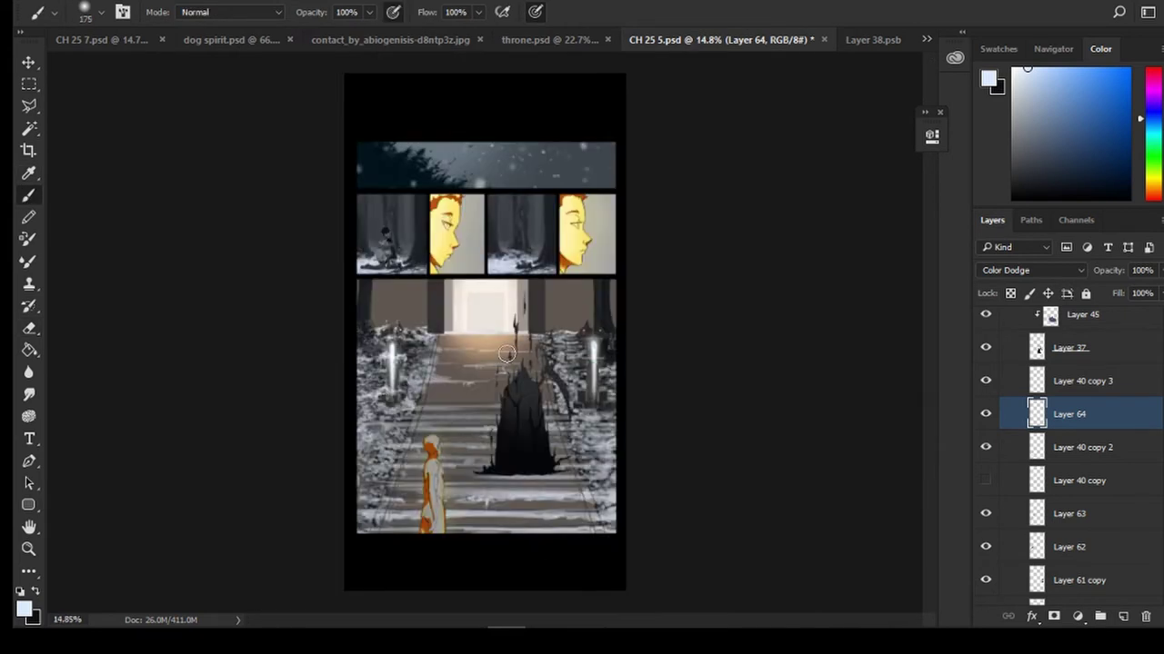
pyautogui.scroll(3, 524, 432)
pyautogui.scroll(-3, 1086, 533)
pyautogui.scroll(-5, 1085, 532)
pyautogui.click(985, 415)
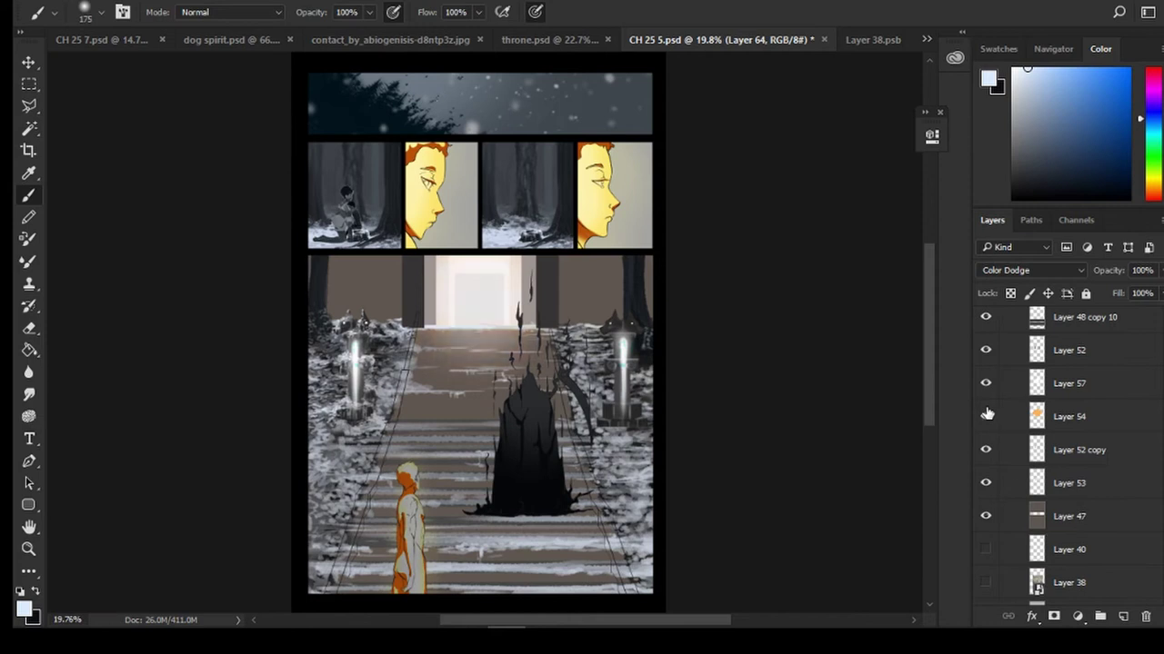
pyautogui.click(985, 415)
pyautogui.click(985, 391)
pyautogui.click(986, 390)
# Try Color Dodge on Layer 57, and set its blend mode to Normal
pyautogui.click(1051, 391)
pyautogui.click(1030, 270)
pyautogui.click(1009, 399)
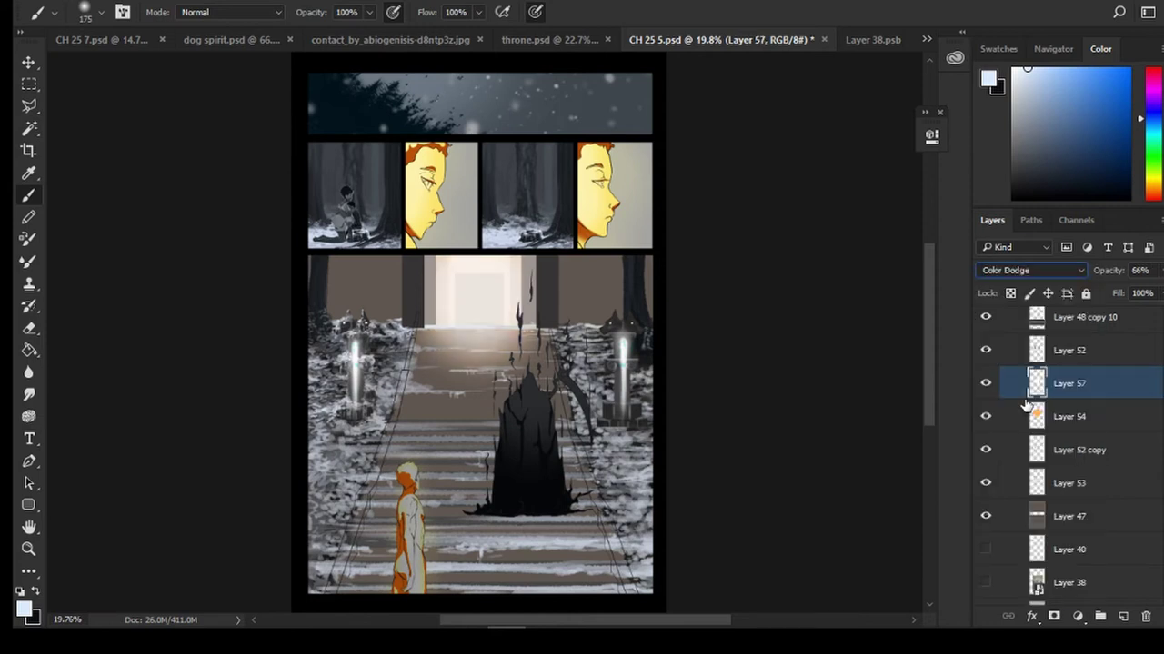
pyautogui.click(1006, 270)
pyautogui.click(1009, 284)
pyautogui.press('Tab')
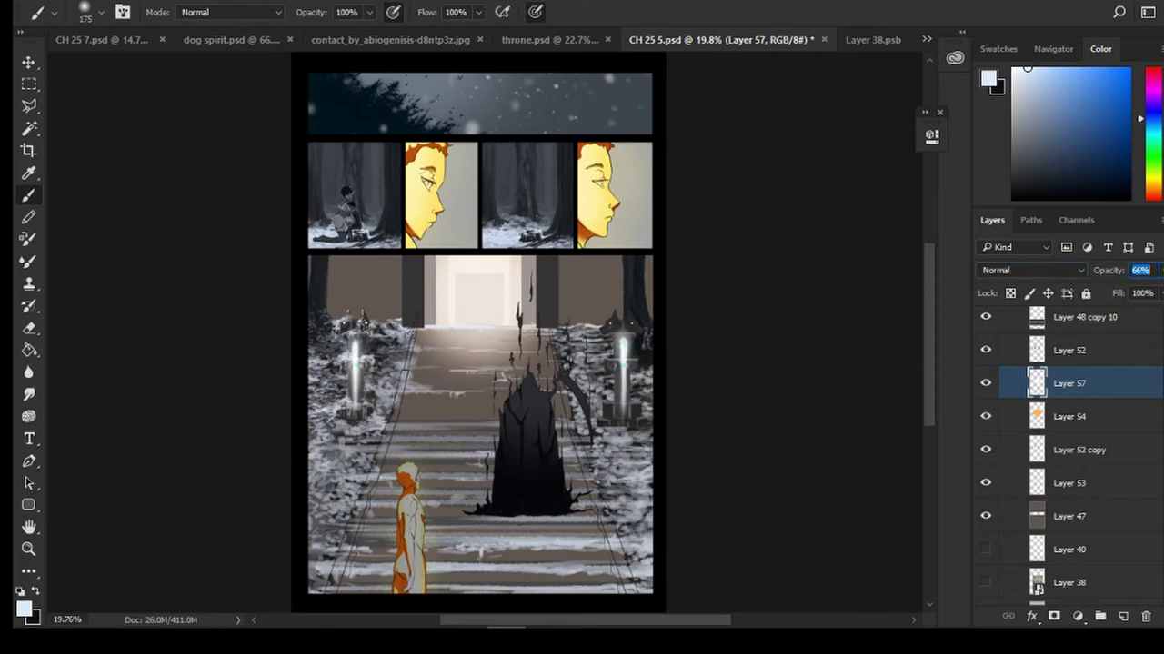
# Set Layer 57's blend mode to Overlay and check the warm light at the top of the stairs
pyautogui.click(1009, 270)
pyautogui.click(996, 442)
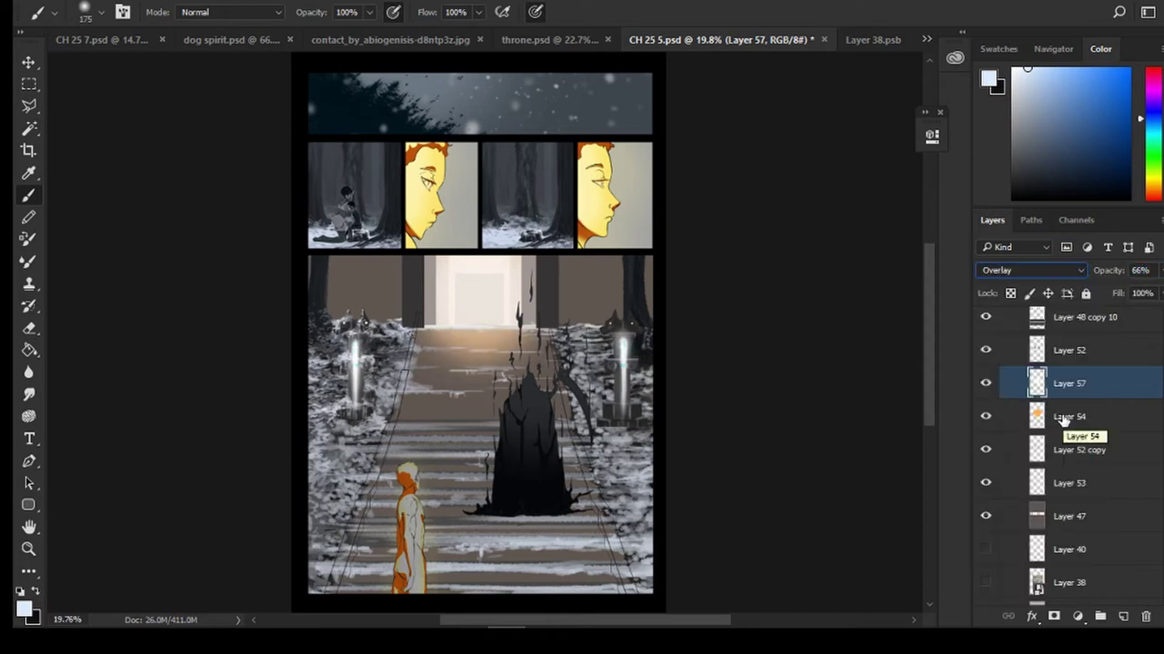
pyautogui.scroll(1, 991, 413)
pyautogui.scroll(-1, 924, 362)
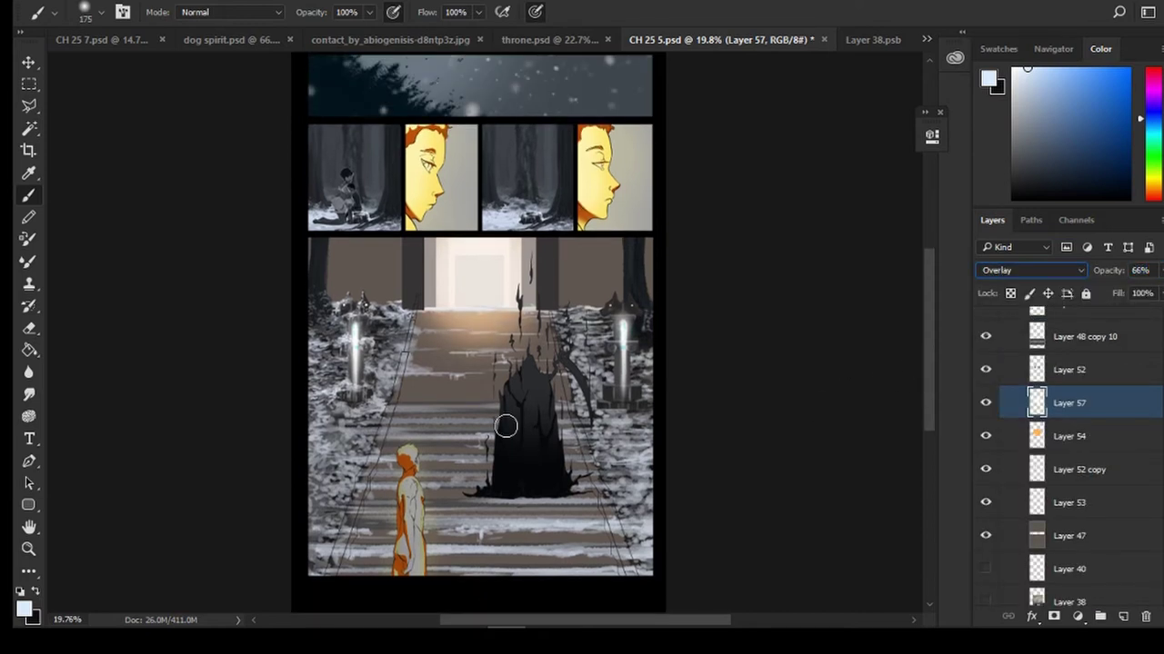
pyautogui.scroll(2, 506, 423)
pyautogui.scroll(-3, 987, 473)
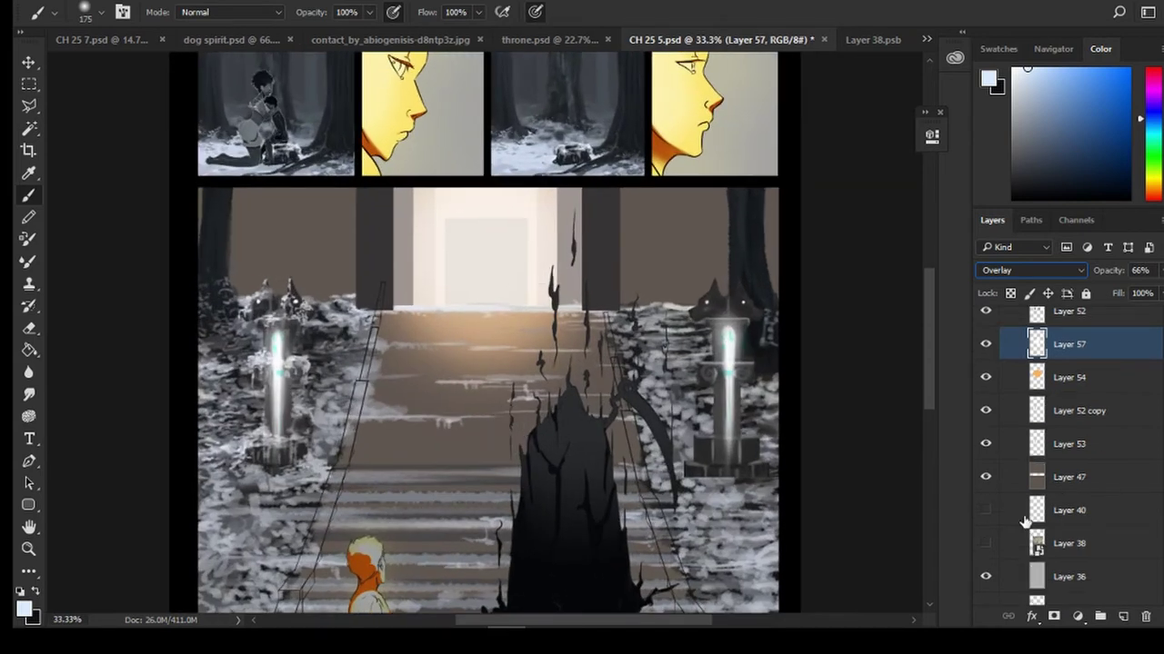
# Compare the staircase scene with Layer 47, Layer 52 and Layer 48 copy 10 each hidden and shown
pyautogui.click(987, 477)
pyautogui.click(986, 478)
pyautogui.scroll(-2, 995, 491)
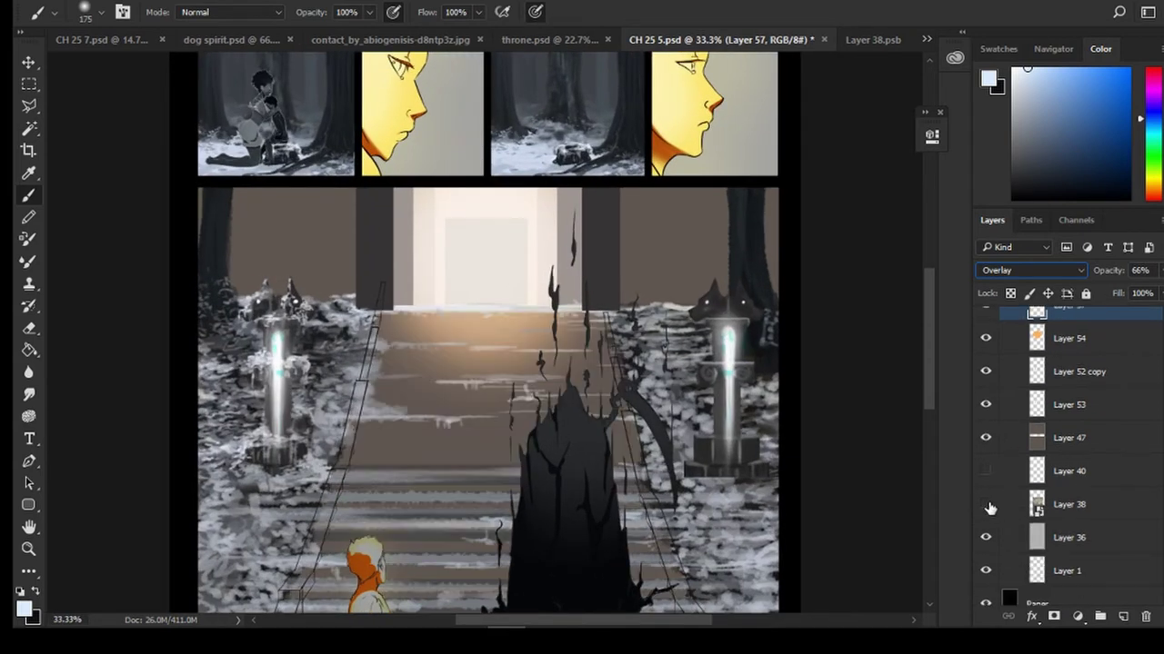
pyautogui.scroll(2, 1003, 463)
pyautogui.scroll(3, 1006, 433)
pyautogui.click(1003, 387)
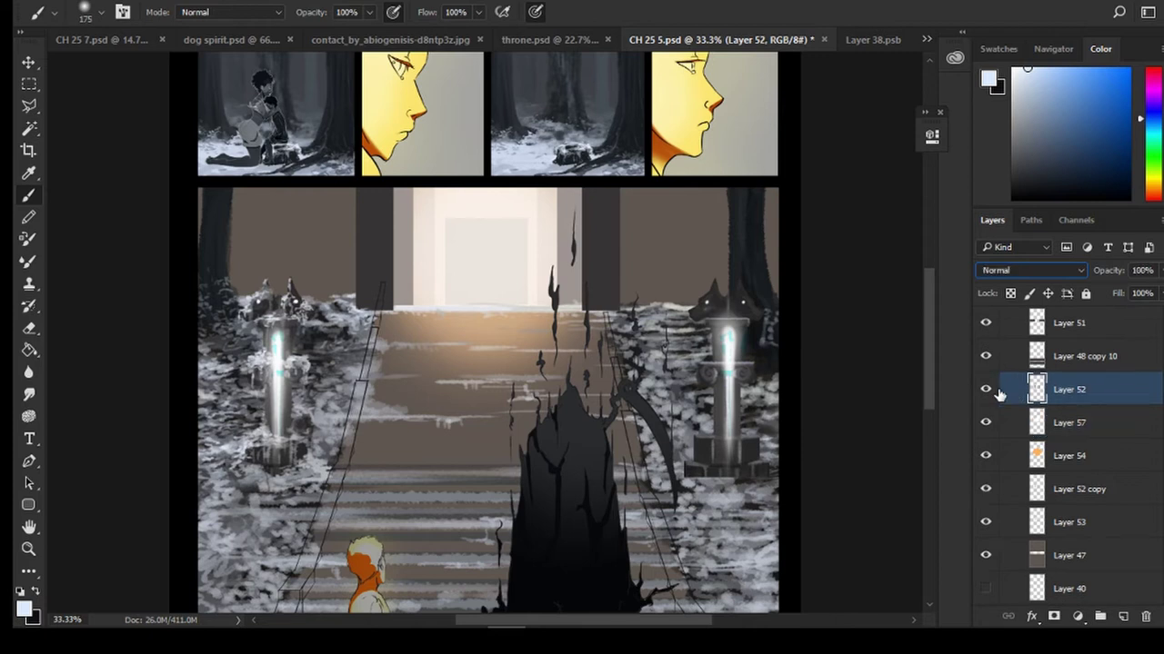
pyautogui.click(986, 389)
pyautogui.click(986, 388)
pyautogui.click(985, 358)
pyautogui.click(985, 358)
# Save the comic page document
pyautogui.scroll(-6, 670, 482)
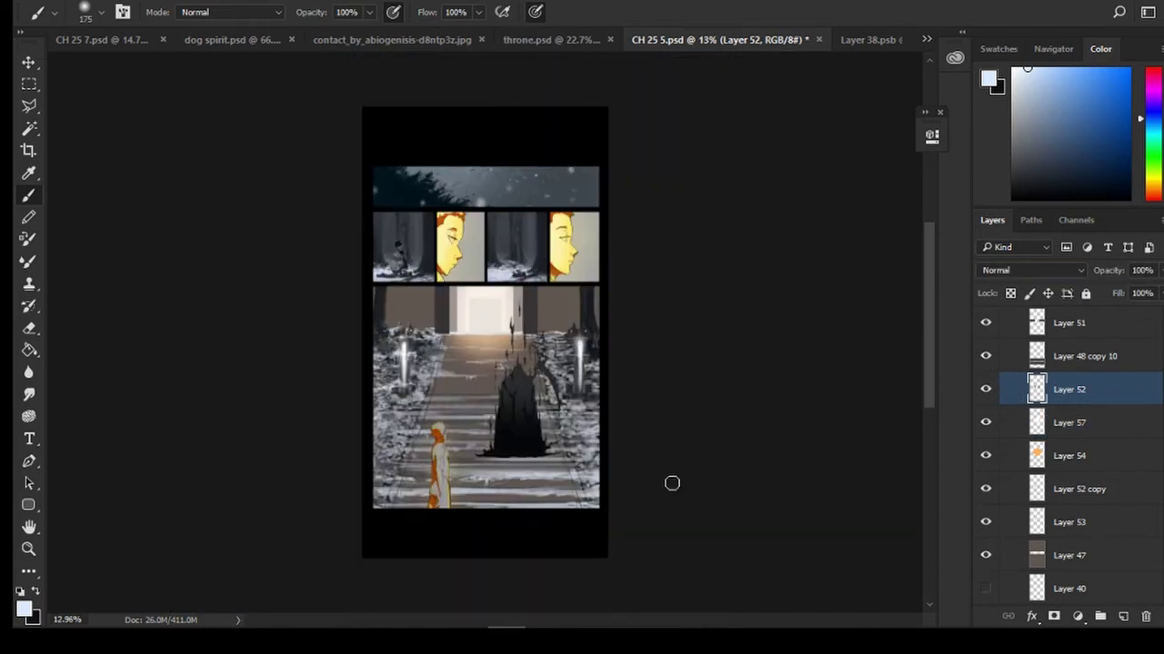
pyautogui.scroll(3, 567, 433)
pyautogui.hotkey('ctrl', 's')
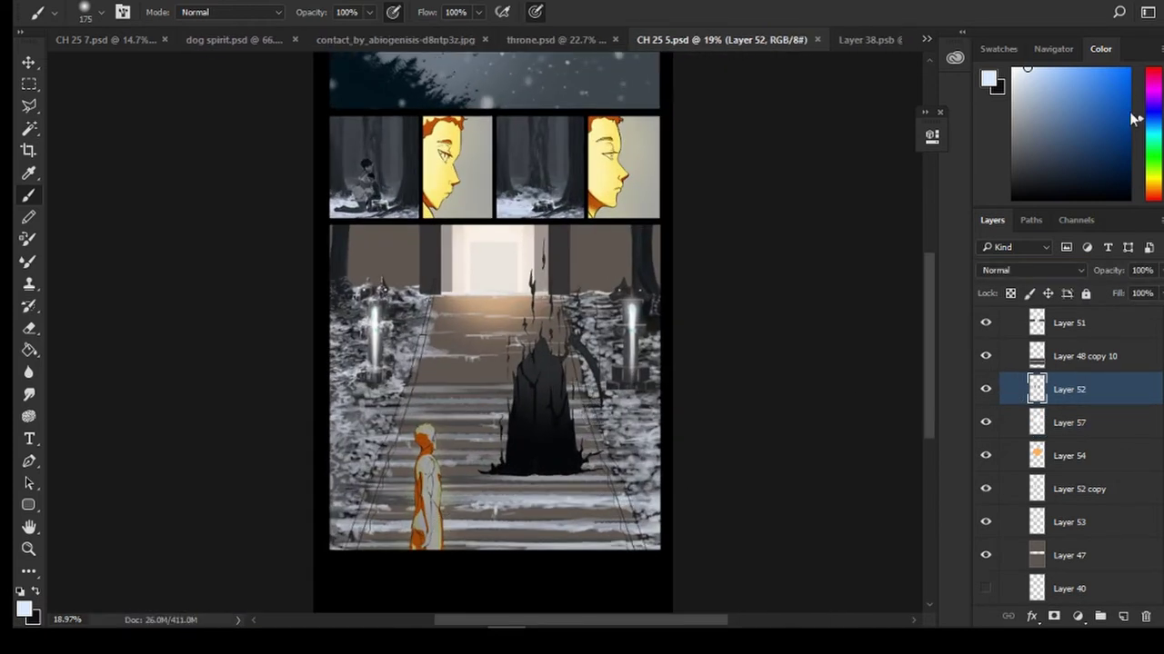
# Compare the scene with Layer 51 and Layer 52 copy each hidden and shown
pyautogui.scroll(1, 1000, 373)
pyautogui.click(997, 374)
pyautogui.click(986, 363)
pyautogui.click(987, 363)
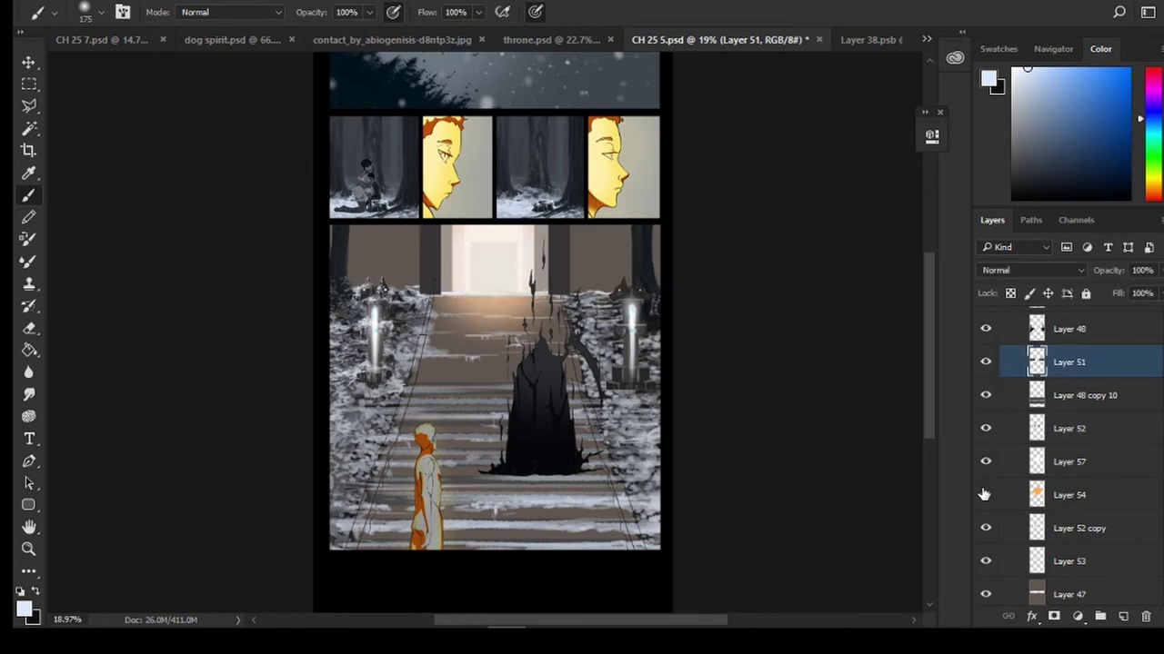
pyautogui.click(986, 530)
pyautogui.click(987, 530)
# Compare the scene with Layer 49, Layer 61 and Layer 50 each hidden and shown
pyautogui.scroll(3, 1062, 402)
pyautogui.click(1020, 382)
pyautogui.click(985, 380)
pyautogui.click(986, 380)
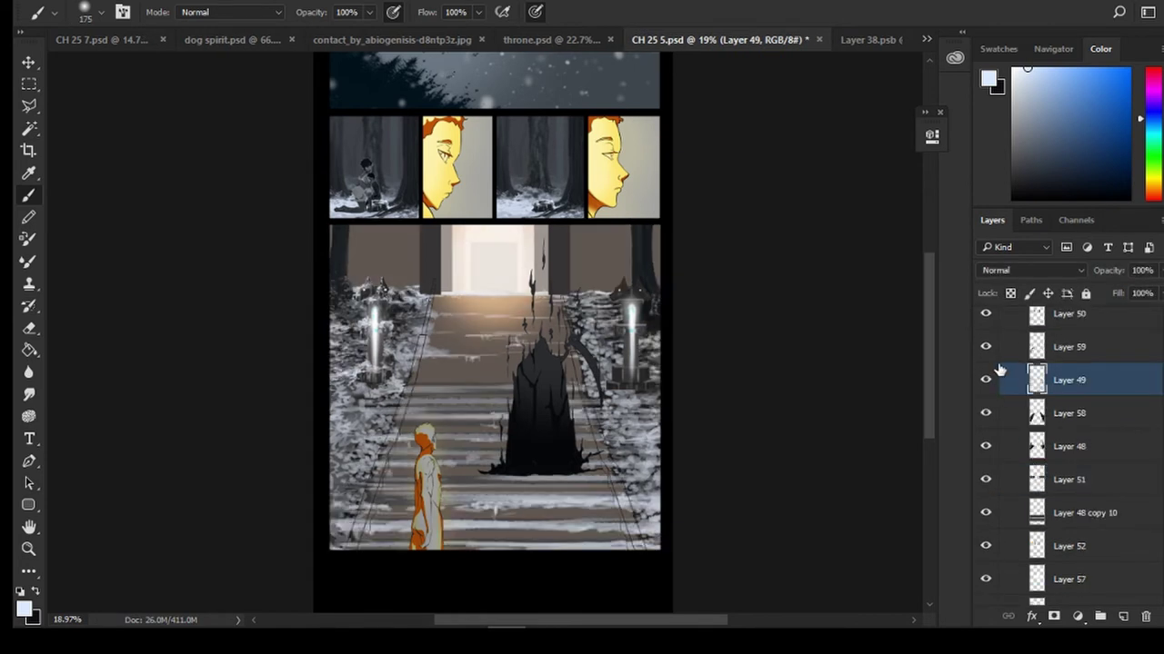
pyautogui.scroll(2, 986, 372)
pyautogui.scroll(2, 990, 357)
pyautogui.click(986, 398)
pyautogui.click(986, 398)
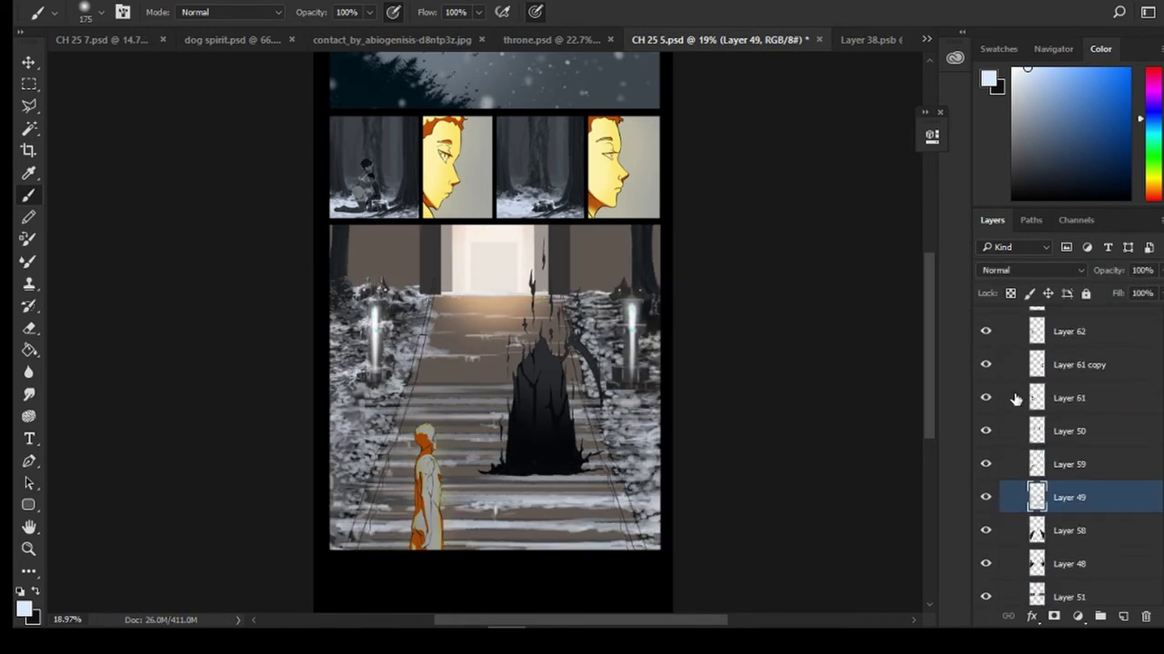
pyautogui.click(1015, 431)
pyautogui.click(986, 432)
pyautogui.click(986, 432)
# Add a new layer above Layer 50 and fill it with a dark greyish blue using the Paint Bucket
pyautogui.click(1123, 615)
pyautogui.click(29, 350)
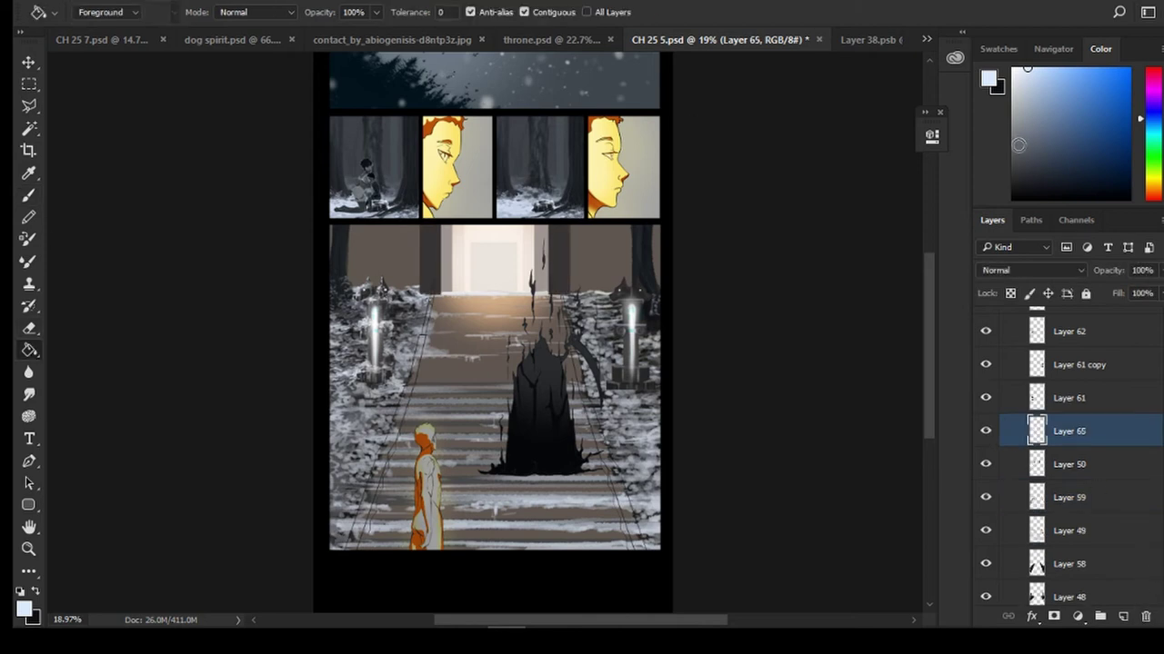
pyautogui.click(1042, 154)
pyautogui.click(600, 364)
# Try Color Burn on the blue fill layer, and set it to Multiply at 50% opacity
pyautogui.click(1031, 270)
pyautogui.click(1019, 336)
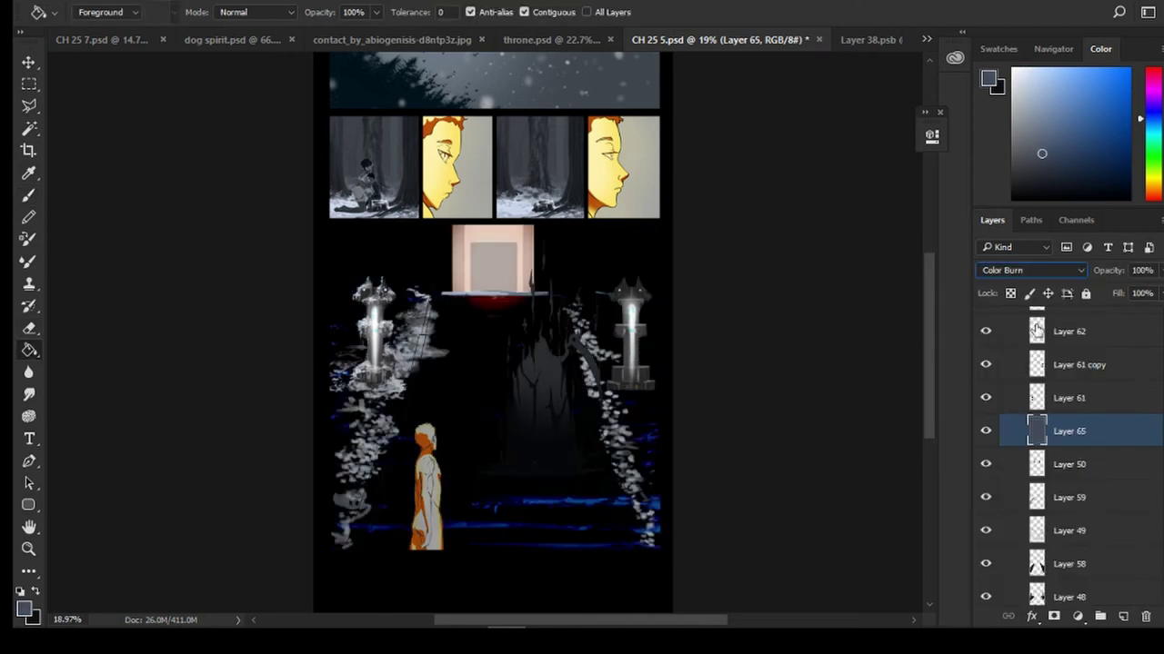
pyautogui.click(1032, 270)
pyautogui.click(1159, 270)
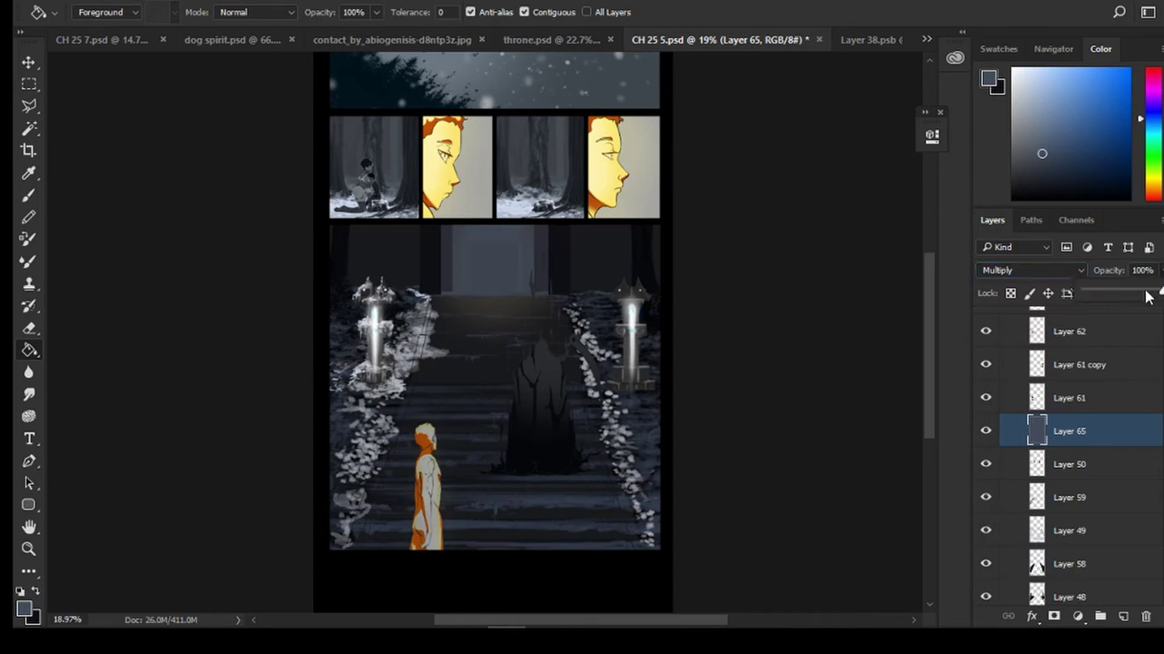
pyautogui.moveTo(1154, 293); pyautogui.dragTo(1123, 292)
pyautogui.scroll(2, 475, 417)
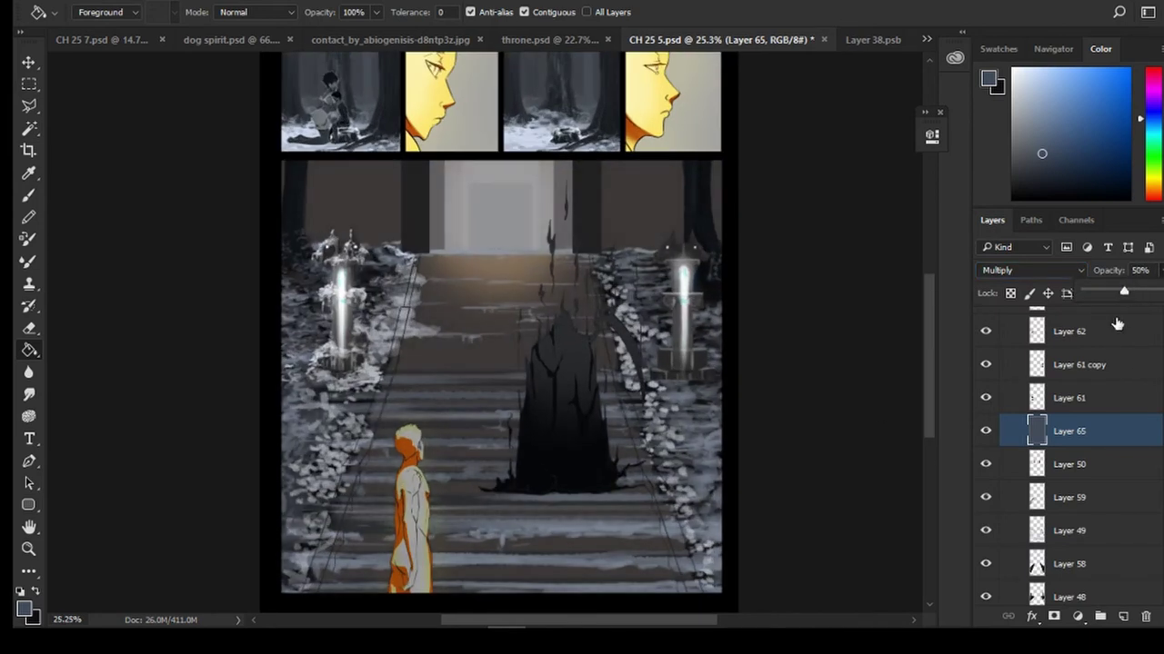
# Move Layer 65 above Layer 61 and compare the scene with Layer 65 and Layer 50 each hidden and shown
pyautogui.moveTo(1035, 457); pyautogui.dragTo(1037, 398)
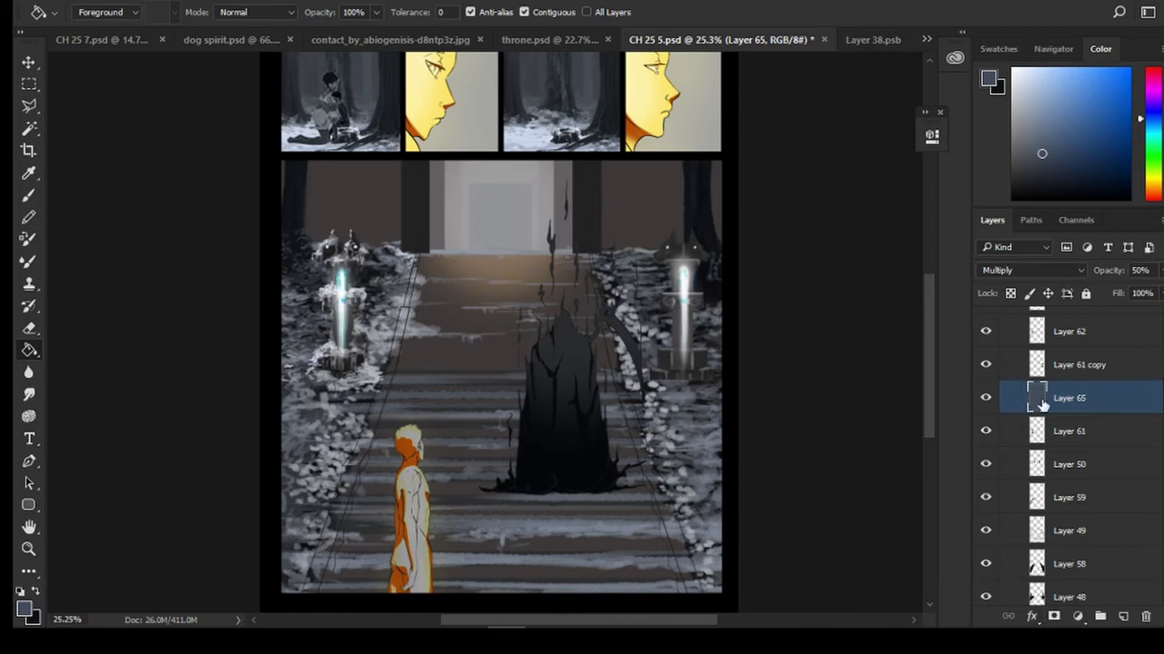
pyautogui.click(987, 397)
pyautogui.click(987, 397)
pyautogui.click(987, 465)
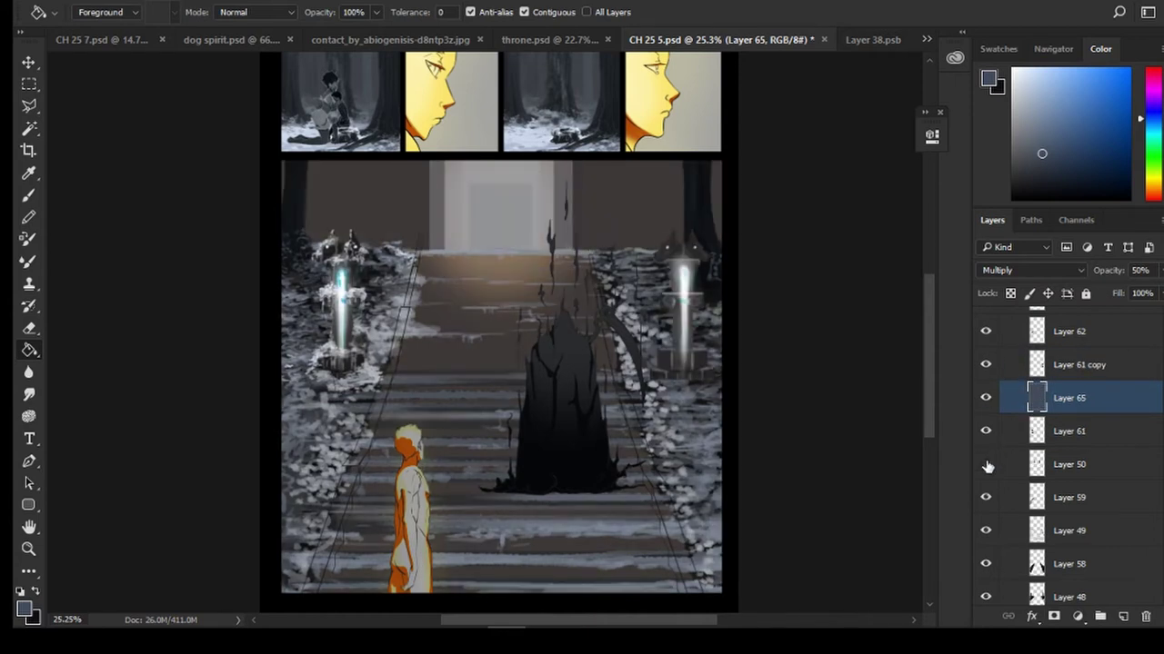
pyautogui.click(987, 465)
# Show Layer 63, move it directly below Layer 65, and compare the scene with it hidden and shown
pyautogui.click(984, 337)
pyautogui.scroll(1, 984, 339)
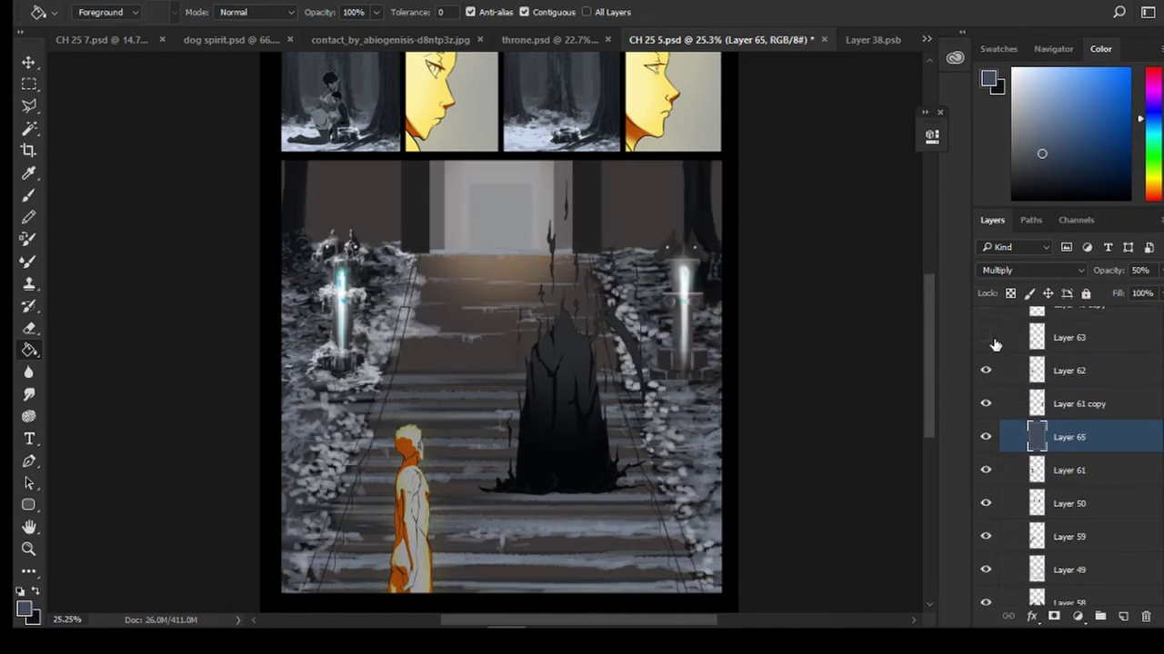
pyautogui.click(986, 337)
pyautogui.moveTo(1054, 338); pyautogui.dragTo(1078, 454)
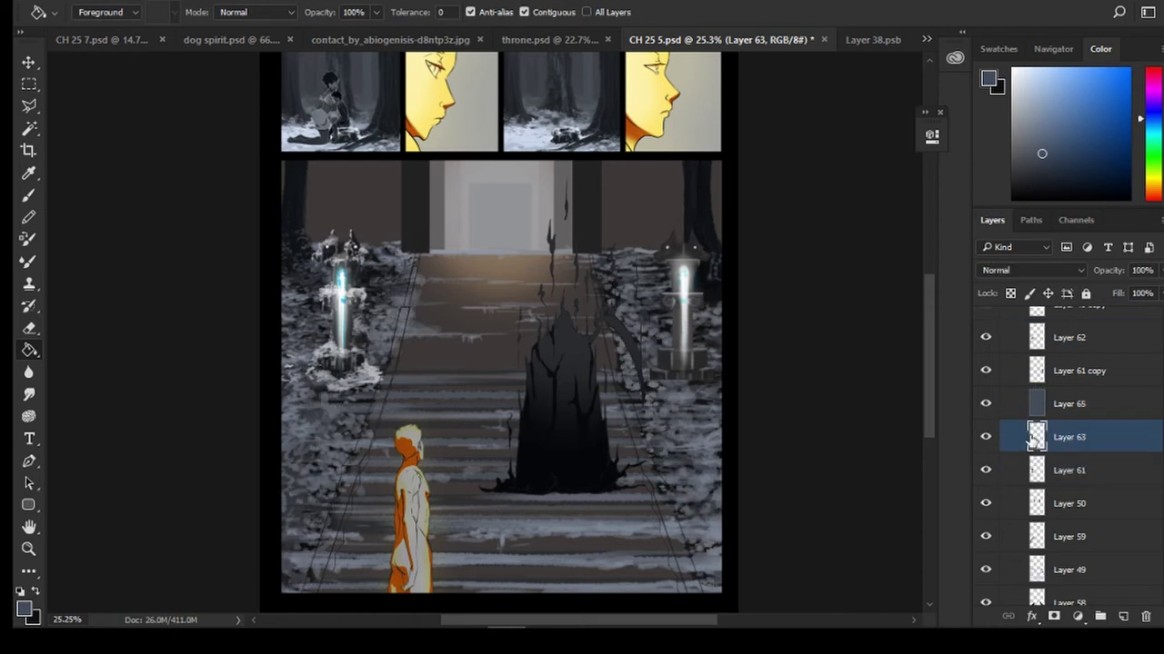
pyautogui.click(985, 435)
pyautogui.click(985, 435)
# Set Layer 65's opacity to 60%
pyautogui.click(1161, 272)
pyautogui.click(1060, 403)
pyautogui.click(1161, 272)
pyautogui.moveTo(1127, 292)
pyautogui.mouseDown()
pyautogui.moveTo(1152, 292)
pyautogui.moveTo(1134, 296)
pyautogui.mouseUp()
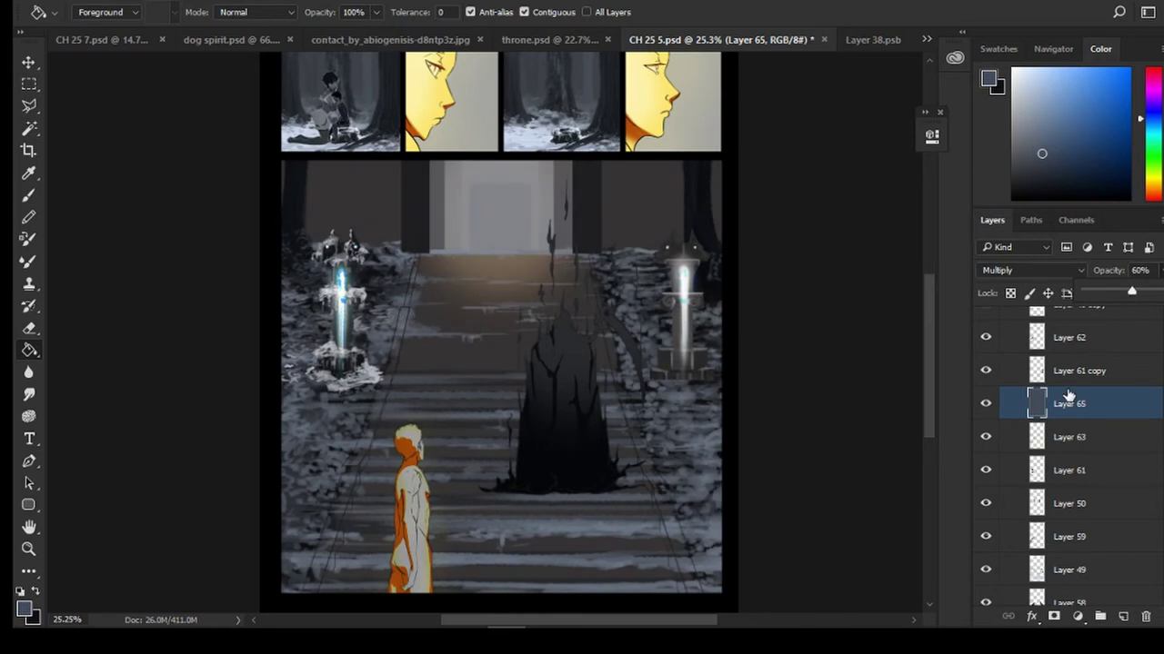
# Move Layer 65 above Layer 62 and set its opacity to 89%
pyautogui.moveTo(1063, 404); pyautogui.dragTo(1053, 329)
pyautogui.click(1159, 270)
pyautogui.moveTo(1128, 293)
pyautogui.mouseDown()
pyautogui.moveTo(1160, 293)
pyautogui.moveTo(1148, 298)
pyautogui.mouseUp()
# Try erasing the dark blue overlay beside the left pillar with the soft 300 px Eraser
pyautogui.press('e')
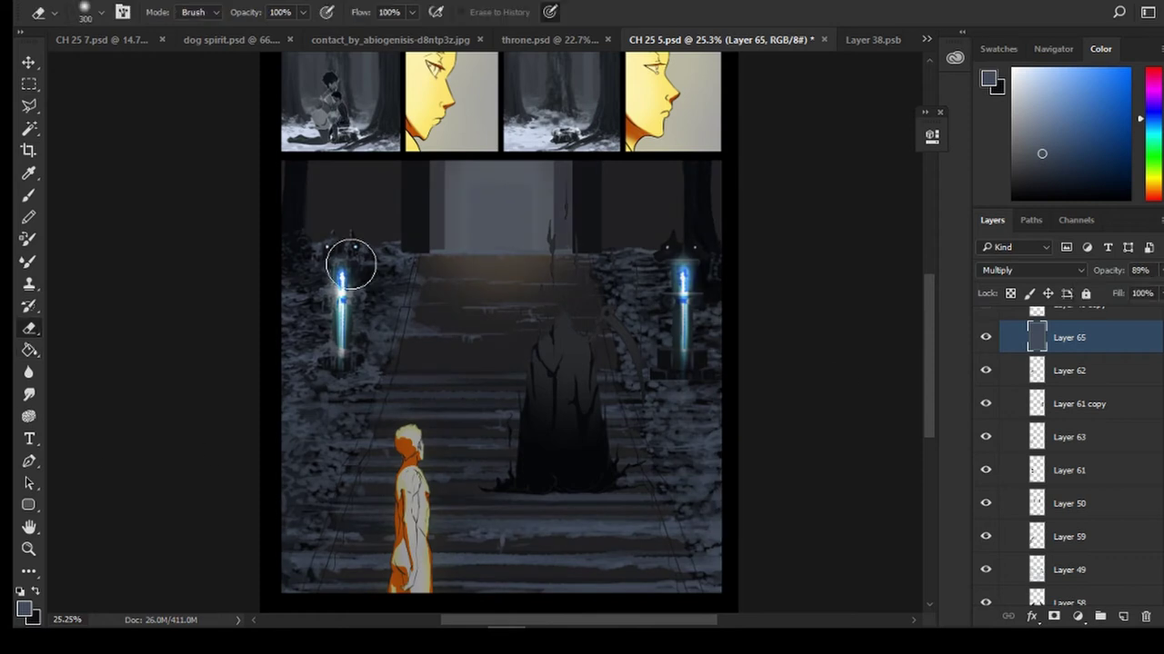
pyautogui.moveTo(355, 260); pyautogui.dragTo(452, 324)
pyautogui.hotkey('ctrl', 'z')
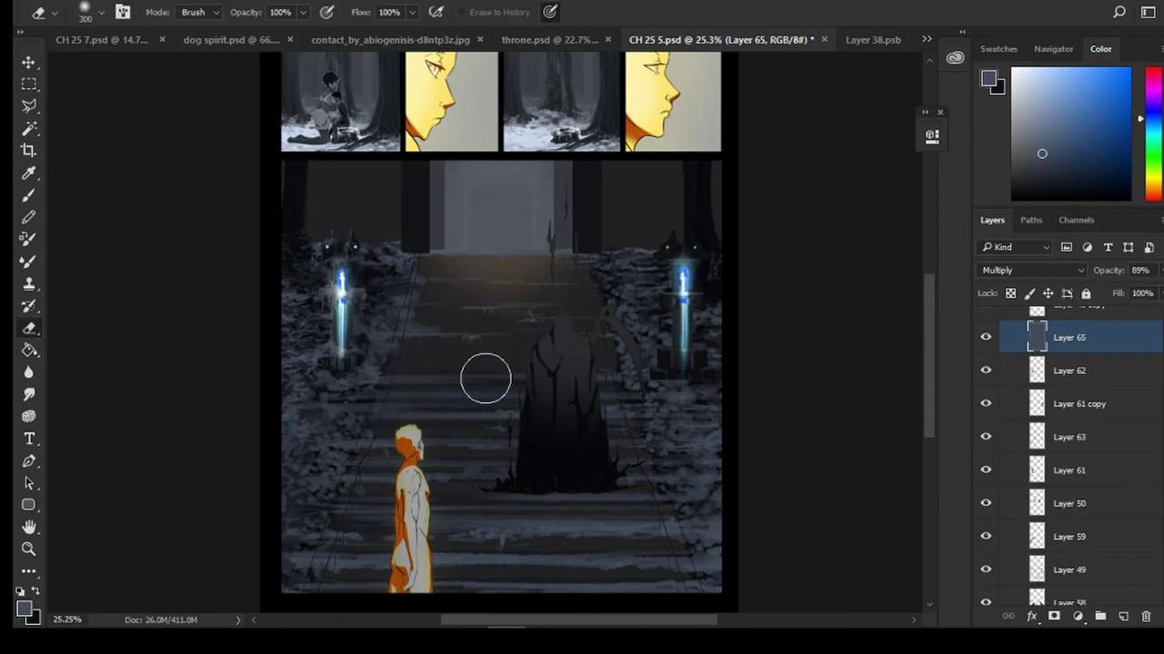
# Erase Layer 65 over the glowing doorway and upper stairs with a soft 1300 px Eraser, and set its opacity to 54%
pyautogui.press(']')
pyautogui.press(']')
pyautogui.press(']')
pyautogui.press(']')
pyautogui.press(']')
pyautogui.press(']')
pyautogui.press(']')
pyautogui.press(']')
pyautogui.press(']')
pyautogui.press(']')
pyautogui.moveTo(442, 195)
pyautogui.mouseDown()
pyautogui.moveTo(509, 236)
pyautogui.moveTo(450, 366)
pyautogui.moveTo(470, 399)
pyautogui.moveTo(512, 213)
pyautogui.mouseUp()
pyautogui.hotkey('ctrl', 'z')
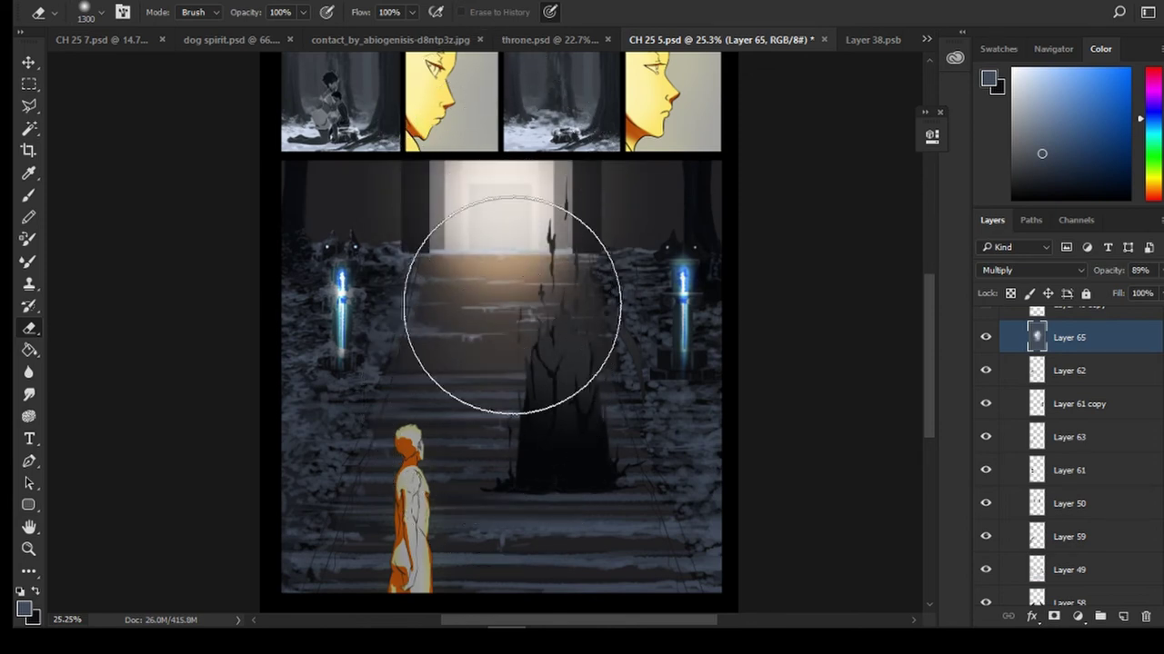
pyautogui.moveTo(1156, 270)
pyautogui.mouseDown()
pyautogui.moveTo(1111, 291)
pyautogui.moveTo(1126, 297)
pyautogui.mouseUp()
# Choose the branch-shaped 400 px Eraser tip, try it near the left pillar and enlarge it to 2500 px
pyautogui.click(86, 10)
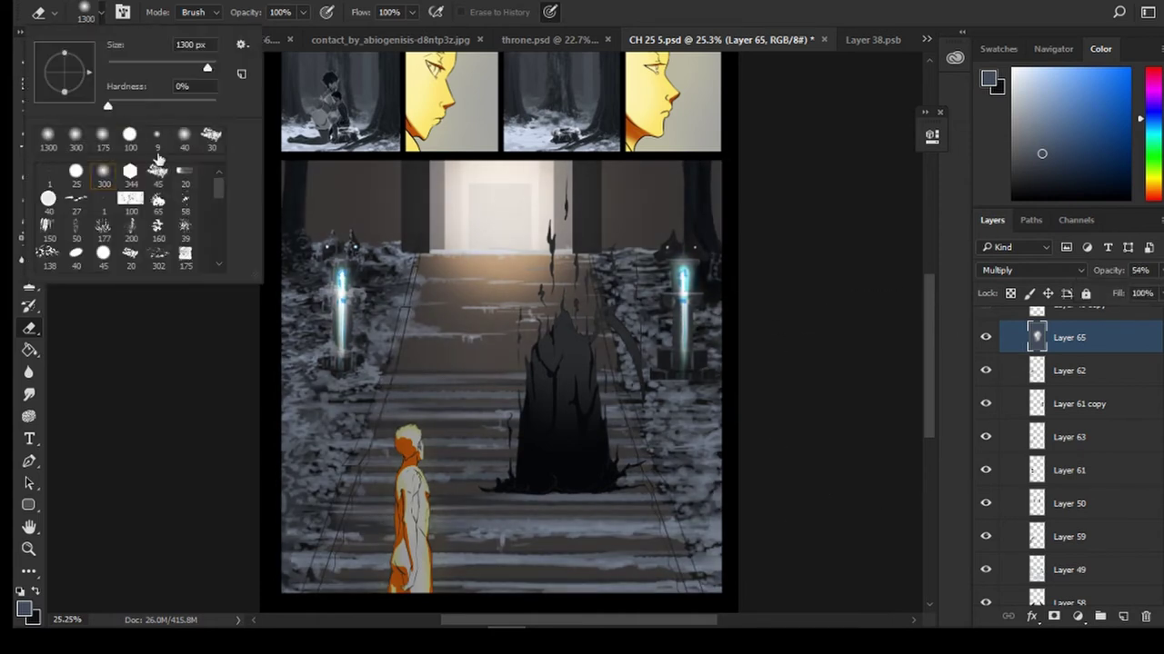
pyautogui.click(49, 239)
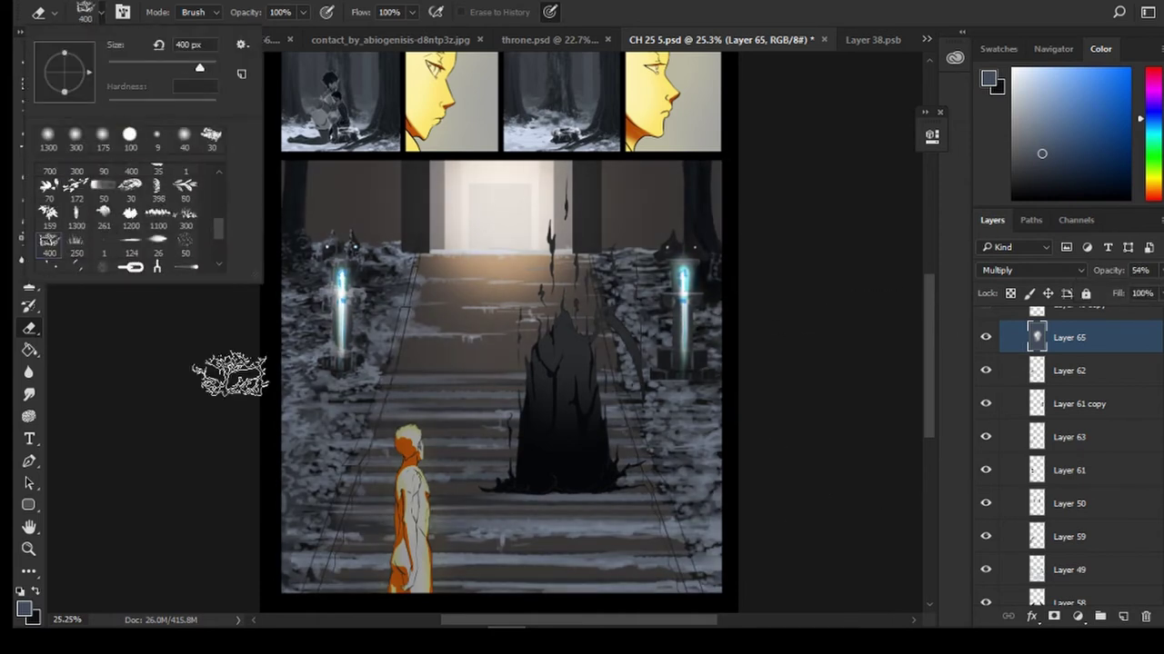
pyautogui.click(336, 380)
pyautogui.press(']')
pyautogui.press(']')
pyautogui.press(']')
pyautogui.press(']')
pyautogui.press(']')
pyautogui.press(']')
pyautogui.press(']')
pyautogui.press(']')
pyautogui.press(']')
pyautogui.press(']')
pyautogui.press(']')
pyautogui.press(']')
pyautogui.press(']')
pyautogui.press(']')
pyautogui.press(']')
pyautogui.press(']')
pyautogui.press(']')
pyautogui.press(']')
pyautogui.press(']')
pyautogui.press(']')
# Try erasing branch-shaped patches of Layer 65 across the snowy sides, pillars and stairs with the 2500 px tip
pyautogui.click(86, 11)
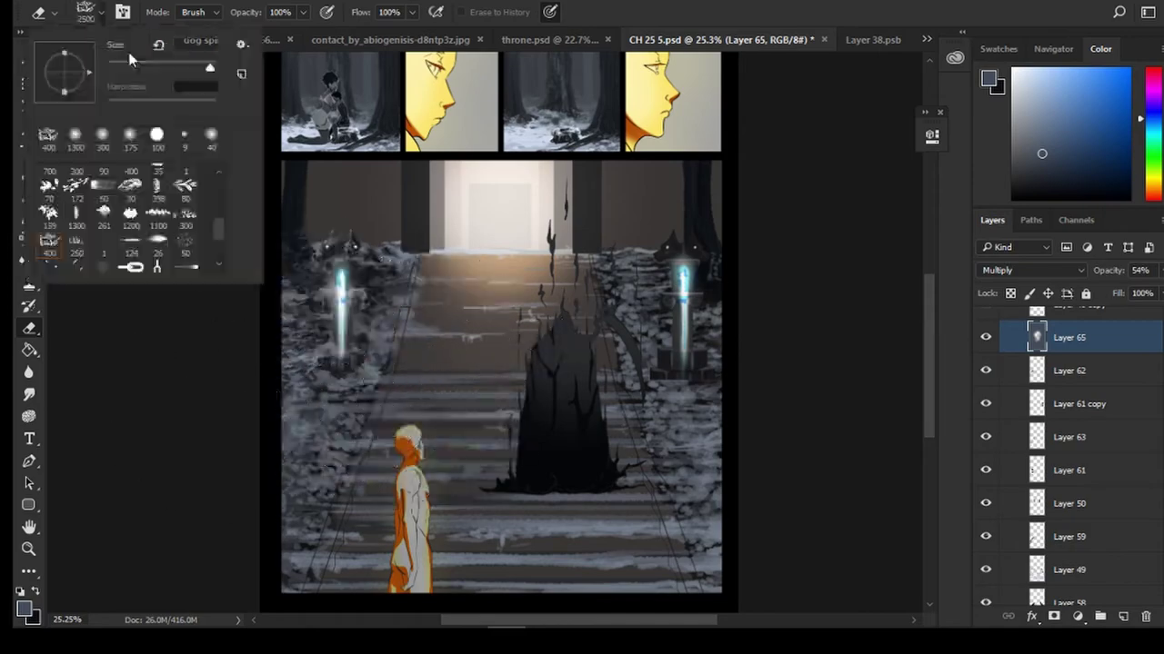
pyautogui.click(81, 93)
pyautogui.click(285, 386)
pyautogui.click(726, 424)
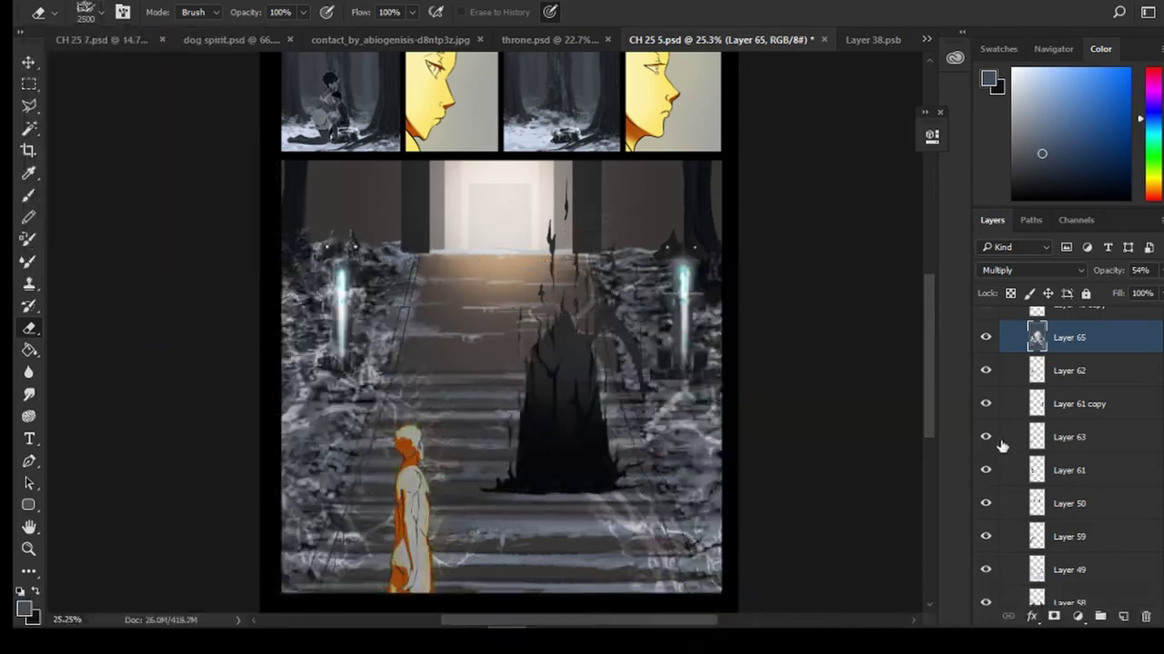
pyautogui.click(599, 500)
pyautogui.click(363, 300)
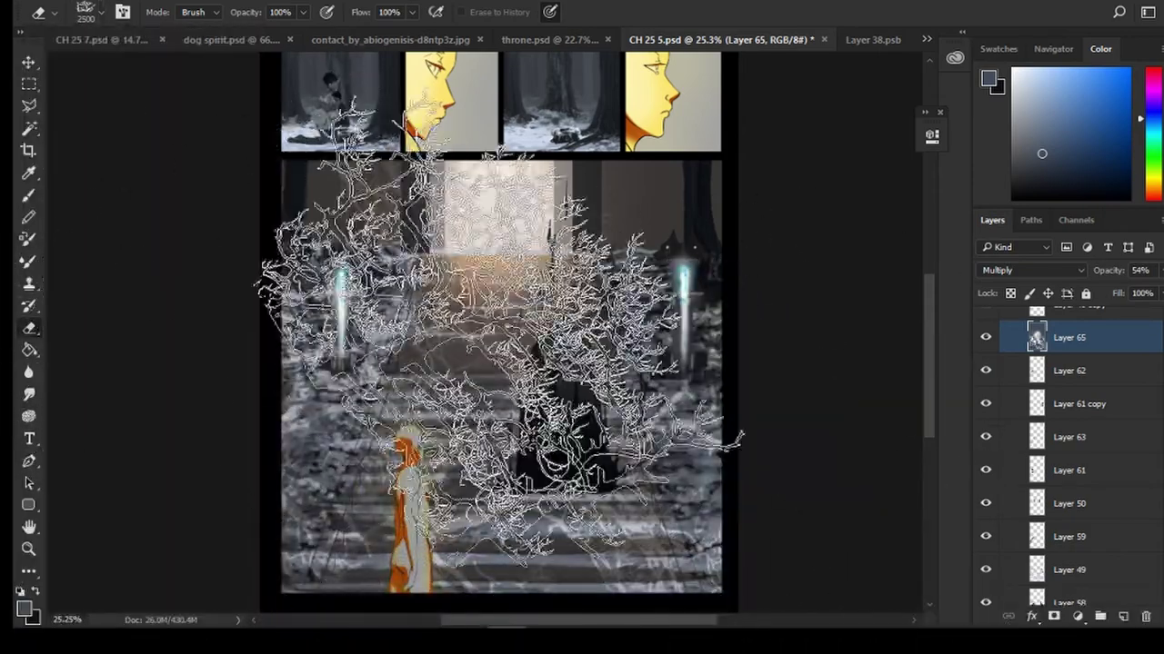
pyautogui.click(514, 336)
# Try a different opacity for Layer 65 and undo the branch-shaped erasing
pyautogui.click(1160, 271)
pyautogui.moveTo(1158, 292); pyautogui.dragTo(1124, 297)
pyautogui.hotkey('ctrl', 'alt', 'z')
pyautogui.hotkey('ctrl', 'alt', 'z')
pyautogui.hotkey('ctrl', 'alt', 'z')
pyautogui.hotkey('ctrl', 'alt', 'z')
pyautogui.hotkey('ctrl', 'alt', 'z')
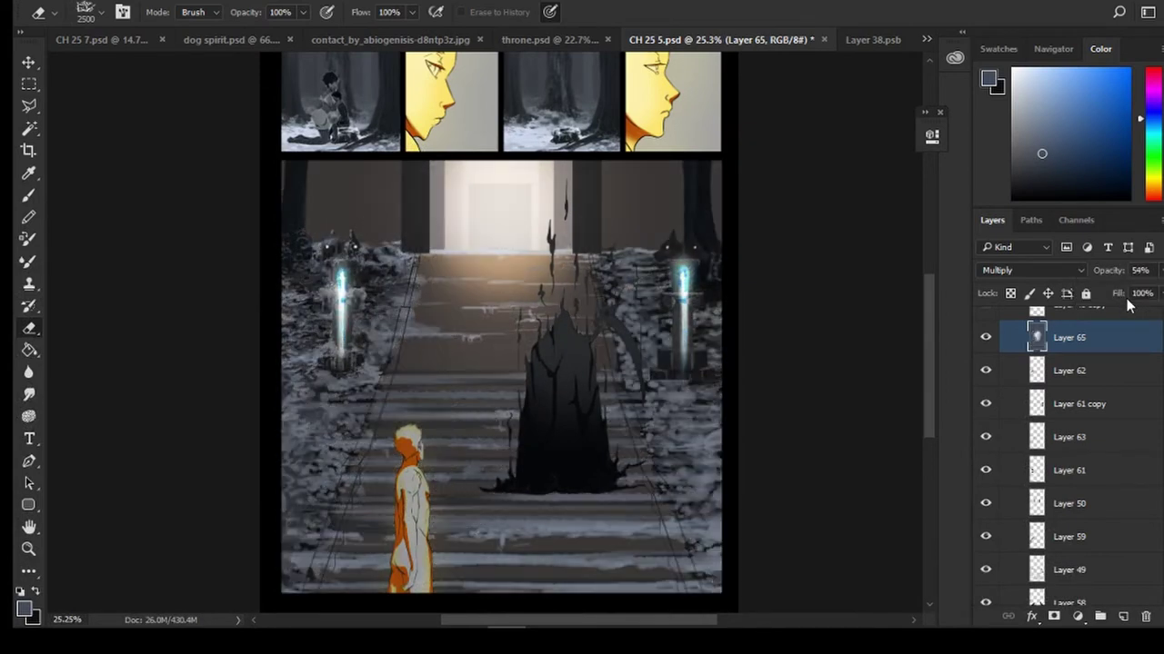
pyautogui.hotkey('ctrl', 'z')
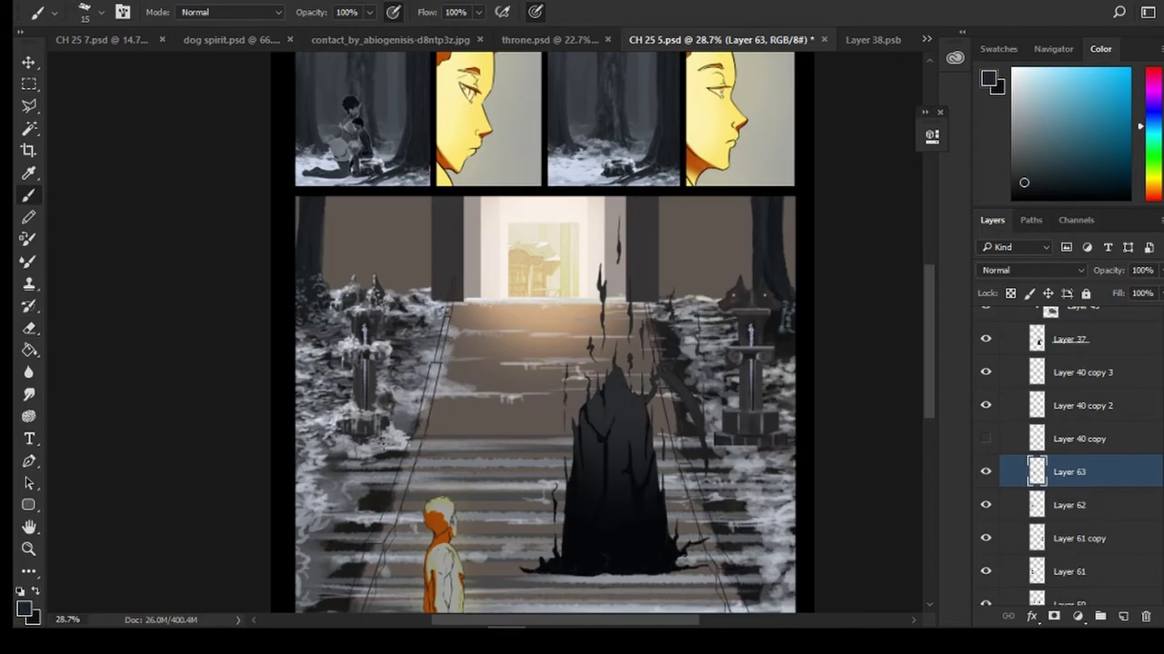
# Sample a light grey from the snow at the left pillar's base, and hide Layer 38, the image inside the doorway
pyautogui.keyDown('alt'); pyautogui.click(372, 443); pyautogui.keyUp('alt')
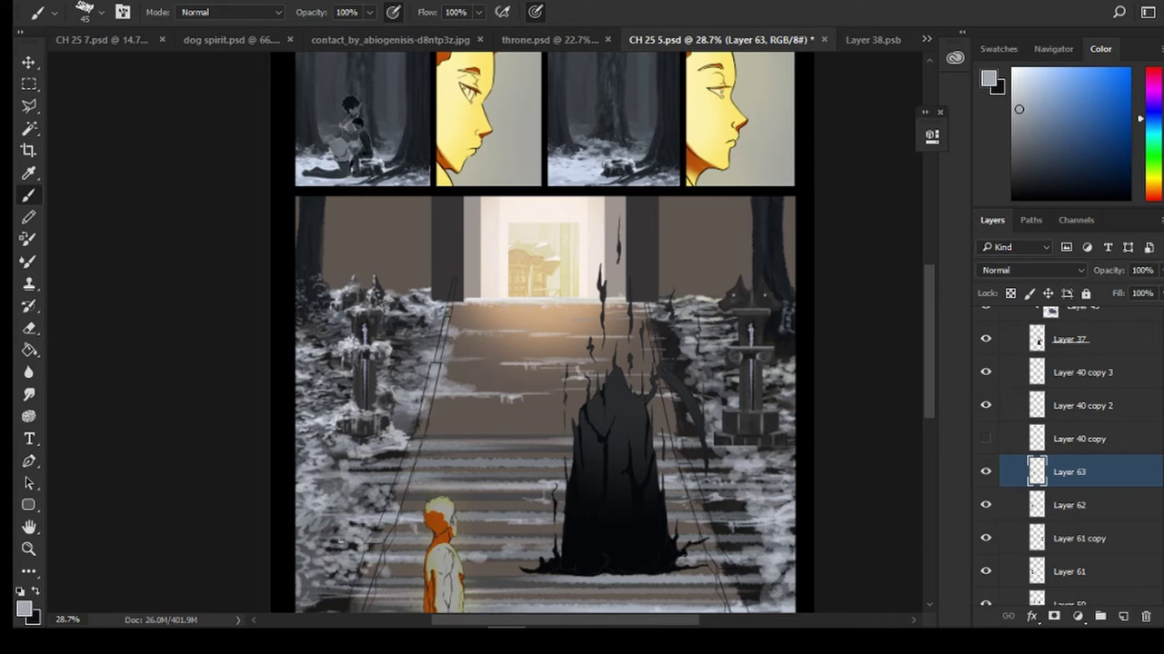
pyautogui.moveTo(927, 390); pyautogui.dragTo(927, 424)
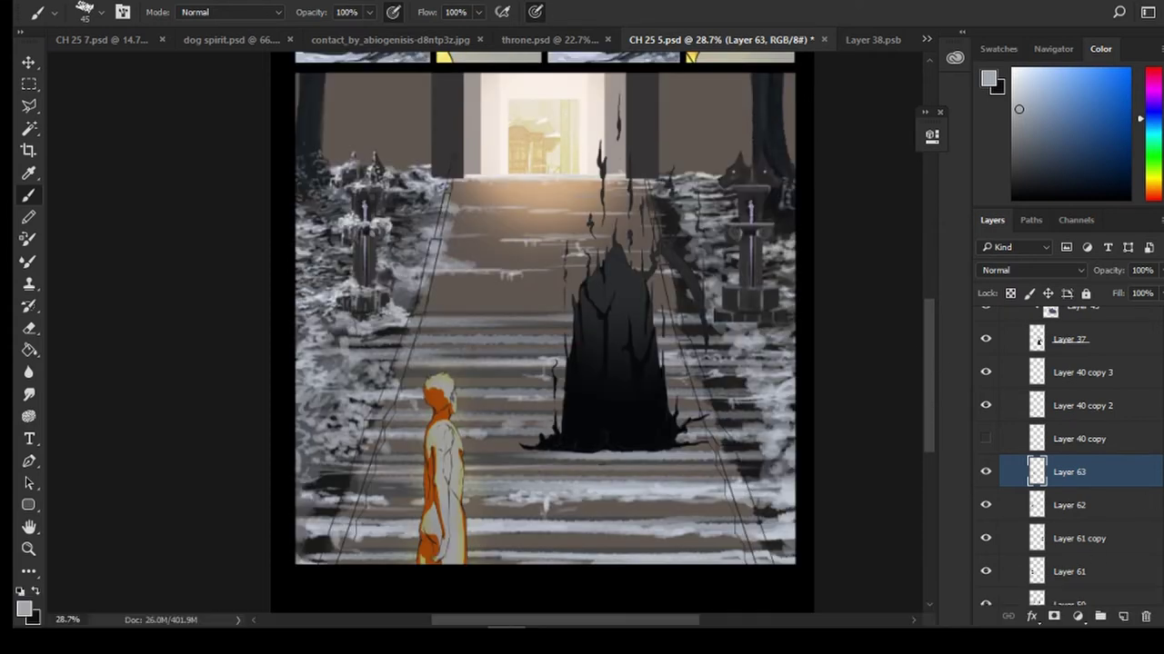
pyautogui.moveTo(1162, 509); pyautogui.dragTo(1163, 577)
pyautogui.click(1140, 575)
pyautogui.click(987, 447)
pyautogui.click(987, 447)
pyautogui.click(985, 500)
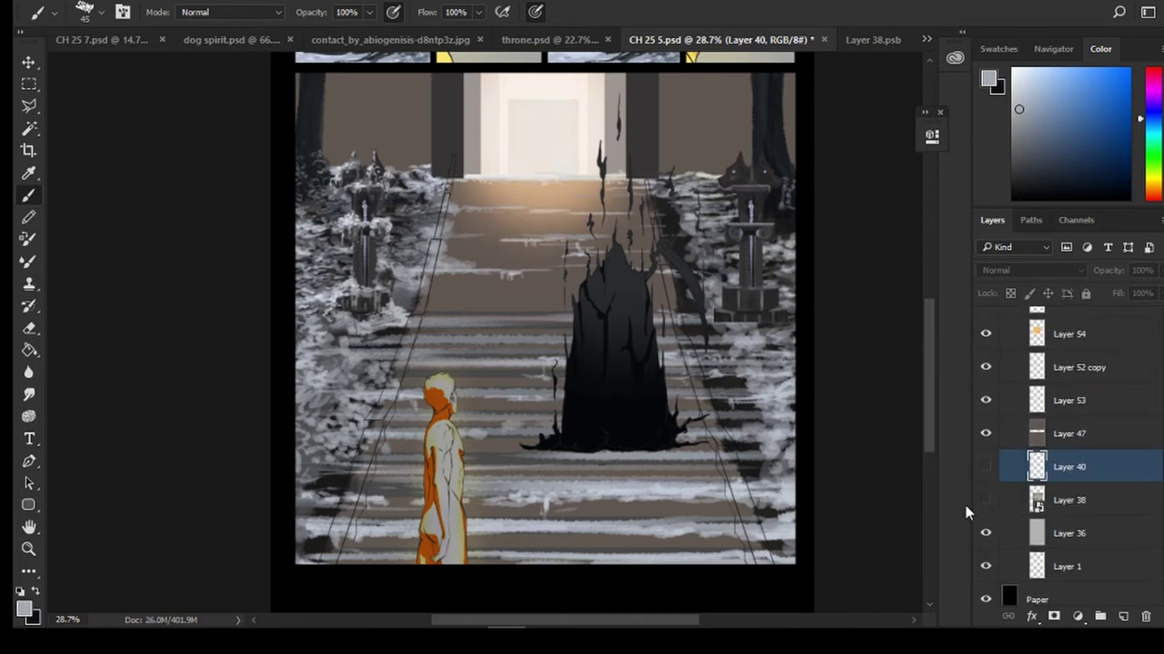
# Compare the staircase with Layer 39's step lines shown and hidden
pyautogui.scroll(5, 1073, 455)
pyautogui.click(986, 487)
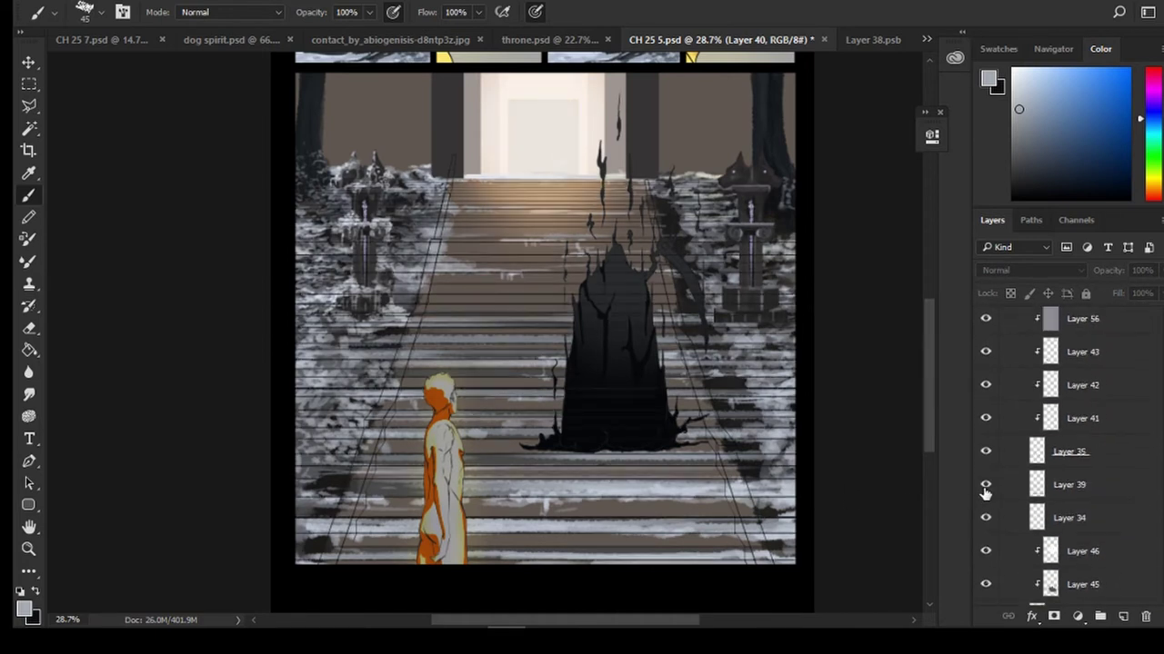
pyautogui.click(986, 489)
pyautogui.scroll(-5, 1072, 454)
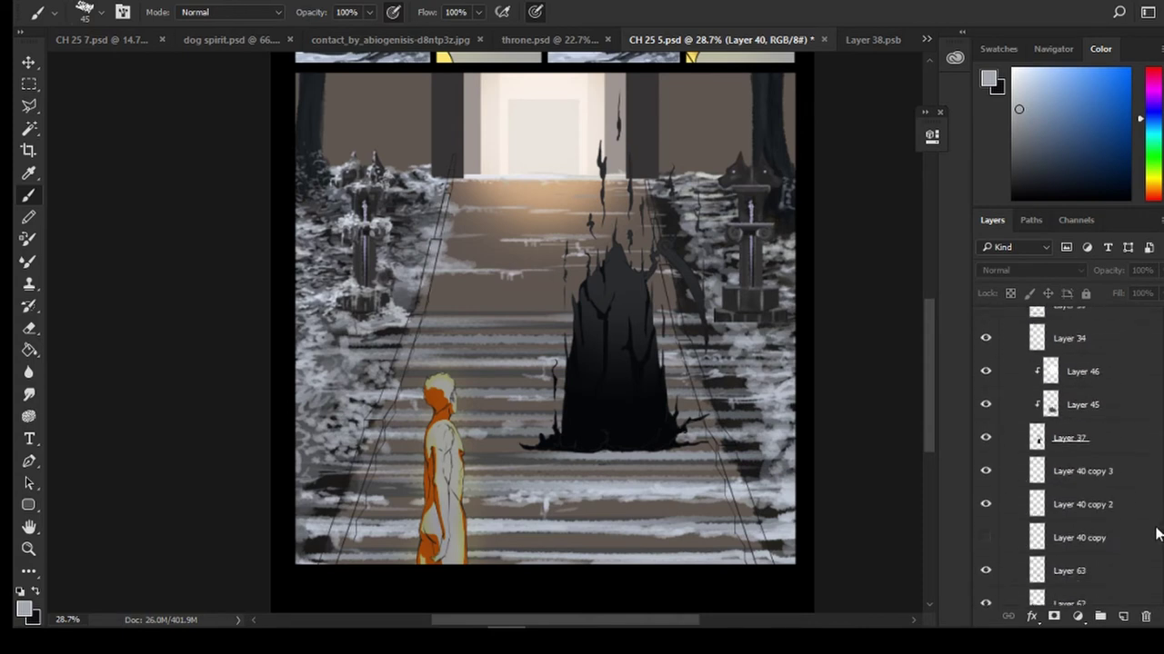
pyautogui.scroll(-3, 1154, 536)
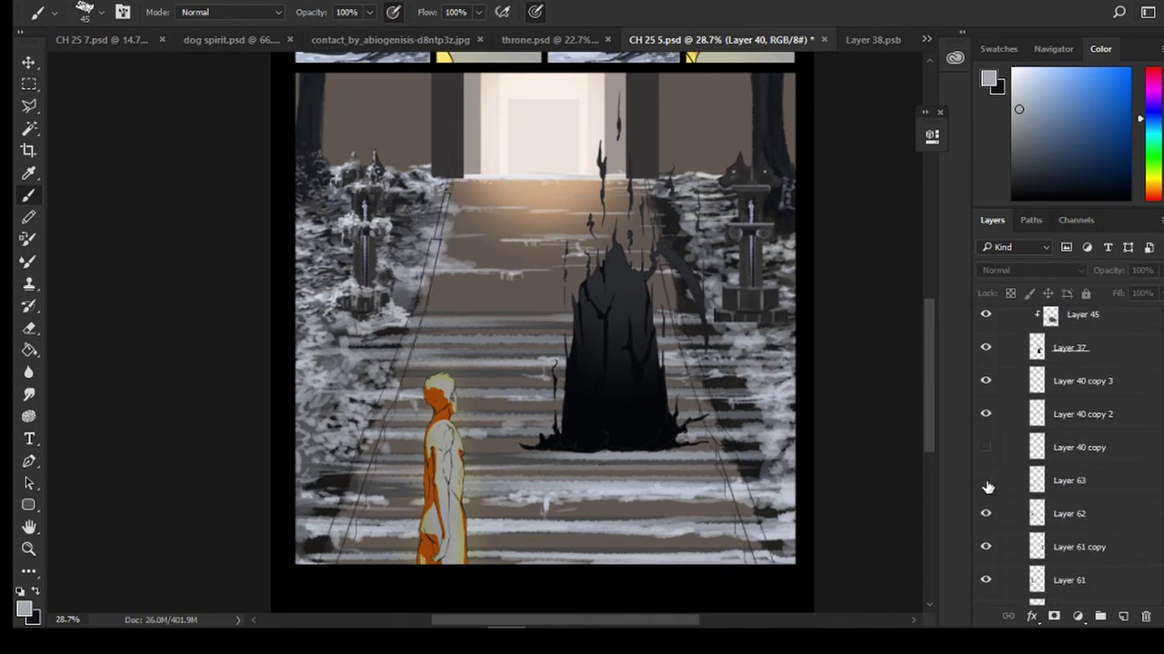
# Paint light grey snow clumps on Layer 63 along both edges of the staircase
pyautogui.click(1048, 491)
pyautogui.moveTo(341, 484)
pyautogui.mouseDown()
pyautogui.moveTo(315, 492)
pyautogui.moveTo(345, 490)
pyautogui.mouseUp()
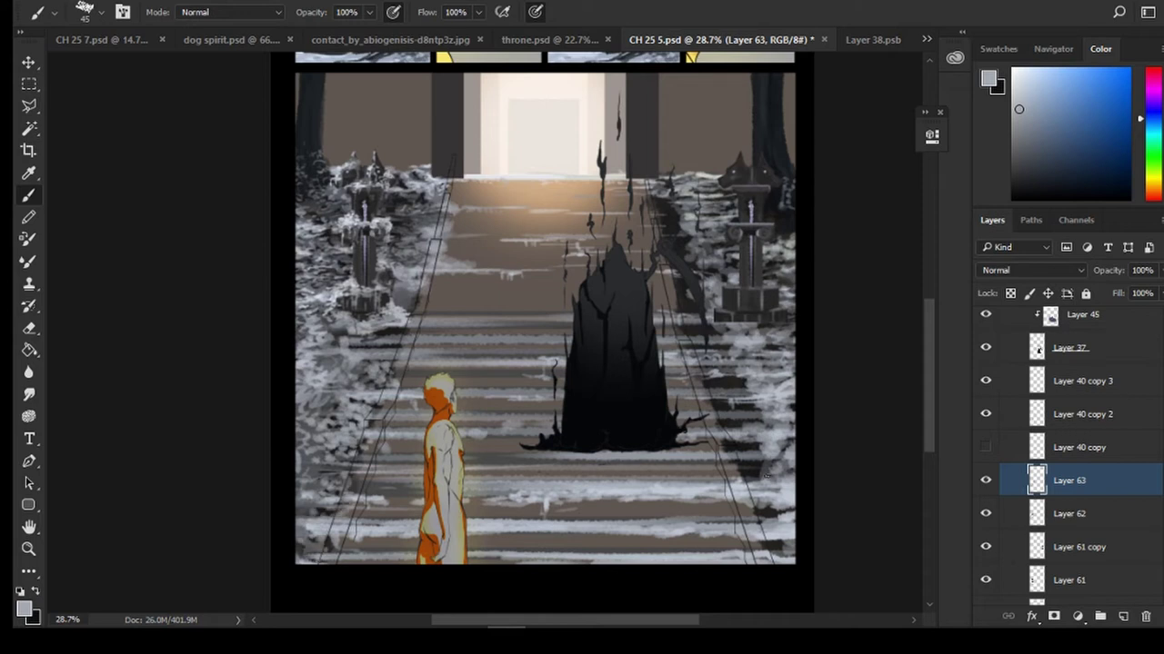
pyautogui.moveTo(750, 455)
pyautogui.mouseDown()
pyautogui.moveTo(747, 420)
pyautogui.moveTo(723, 389)
pyautogui.mouseUp()
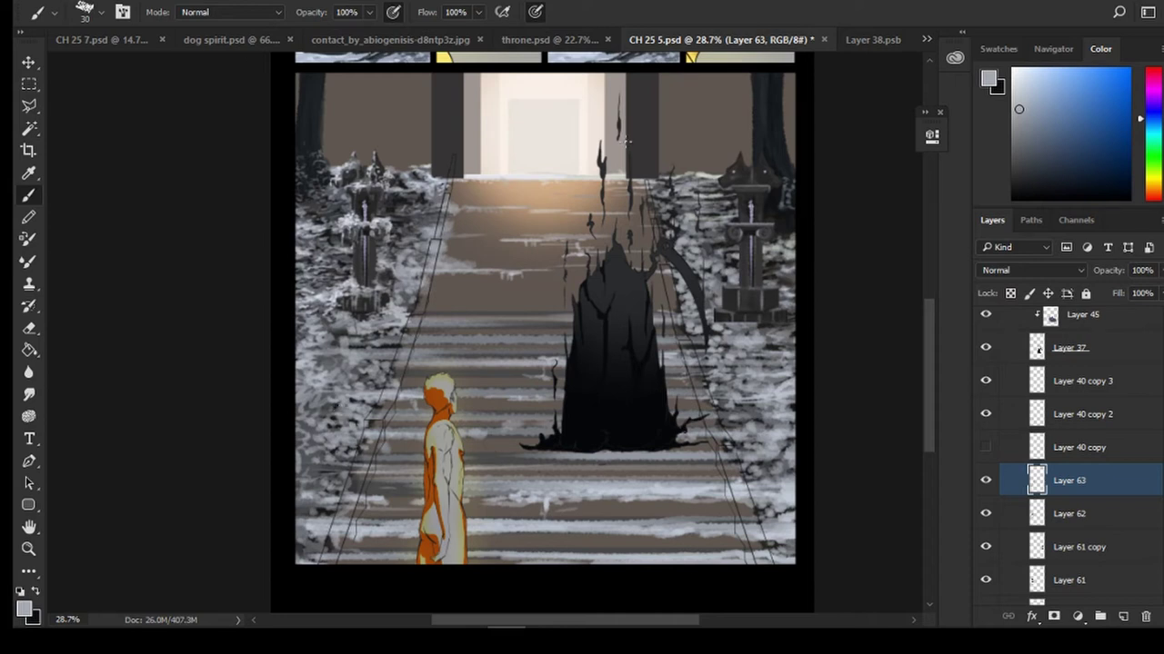
# Add a Color Dodge layer above Layer 40 copy 2, and set up a pale blue colour with the soft round 300 px brush
pyautogui.click(1045, 418)
pyautogui.click(1122, 616)
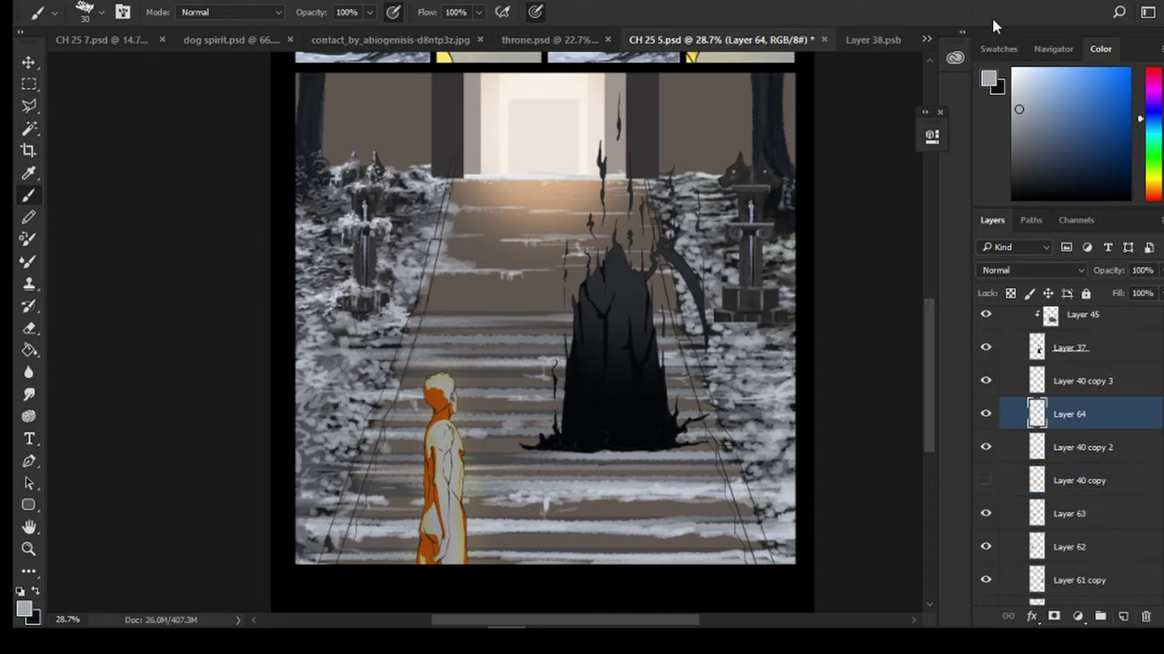
pyautogui.click(1027, 69)
pyautogui.click(1055, 271)
pyautogui.click(1001, 397)
pyautogui.click(100, 13)
pyautogui.click(105, 174)
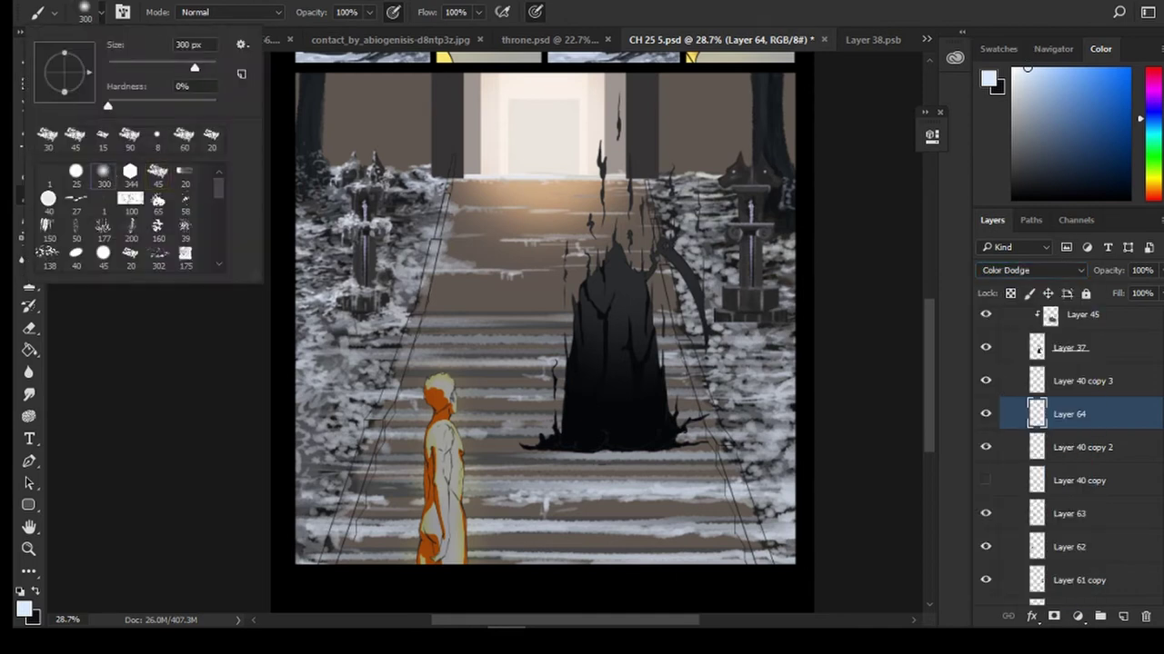
# Paint a bright glow down both pillars' swords and on the wolf heads' eyes with a small soft brush
pyautogui.click(355, 279)
pyautogui.moveTo(398, 235)
pyautogui.mouseDown()
pyautogui.moveTo(365, 264)
pyautogui.moveTo(363, 218)
pyautogui.moveTo(362, 273)
pyautogui.moveTo(361, 212)
pyautogui.mouseUp()
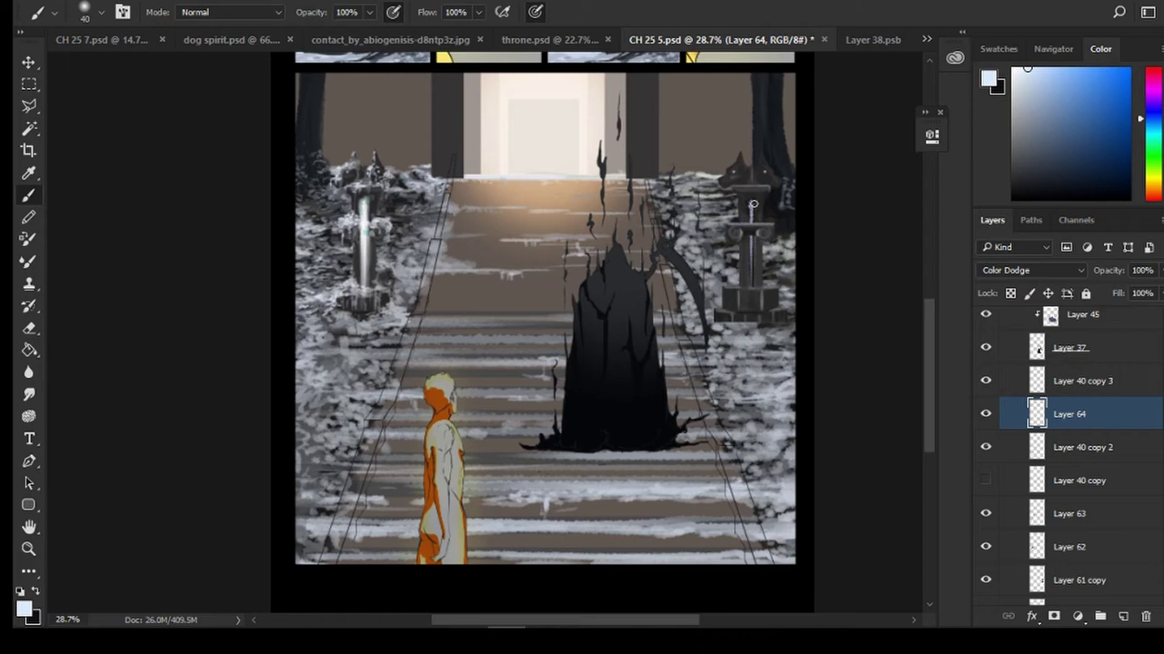
pyautogui.moveTo(753, 204)
pyautogui.mouseDown()
pyautogui.moveTo(753, 302)
pyautogui.moveTo(755, 218)
pyautogui.moveTo(736, 342)
pyautogui.mouseUp()
pyautogui.moveTo(362, 204); pyautogui.dragTo(361, 292)
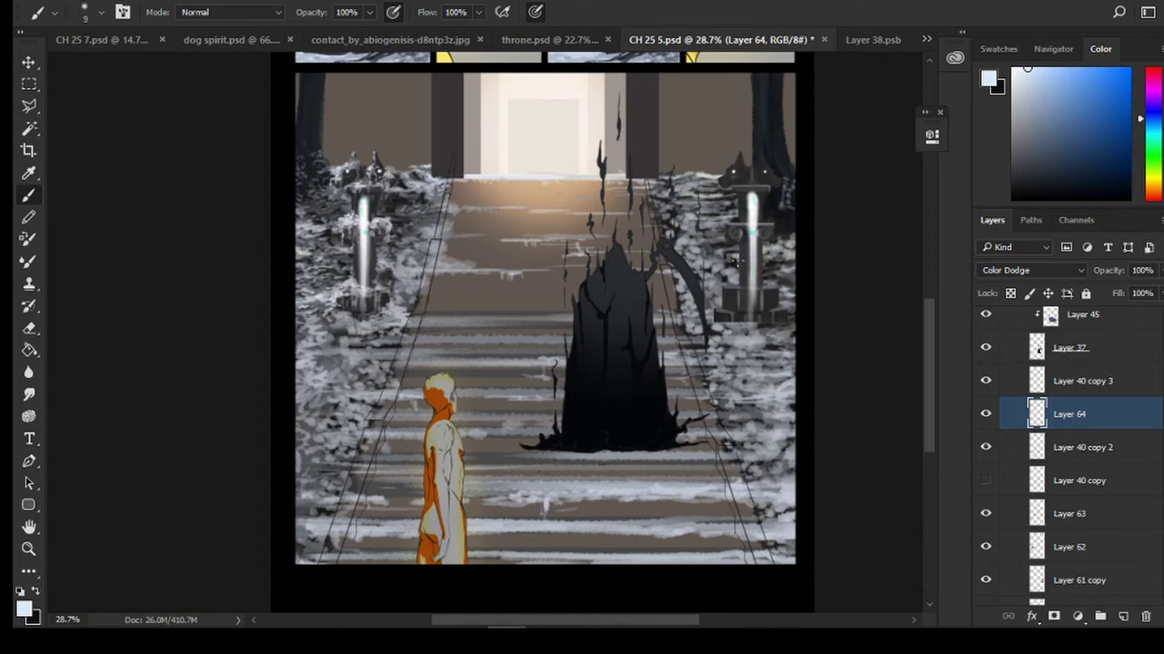
# Enlarge the soft brush to 175 px and add a wider glow around the swords on both pillars
pyautogui.press(']')
pyautogui.press(']')
pyautogui.press(']')
pyautogui.press(']')
pyautogui.press(']')
pyautogui.press(']')
pyautogui.press(']')
pyautogui.press(']')
pyautogui.press(']')
pyautogui.press(']')
pyautogui.press(']')
pyautogui.press(']')
pyautogui.press(']')
pyautogui.moveTo(753, 192); pyautogui.dragTo(752, 301)
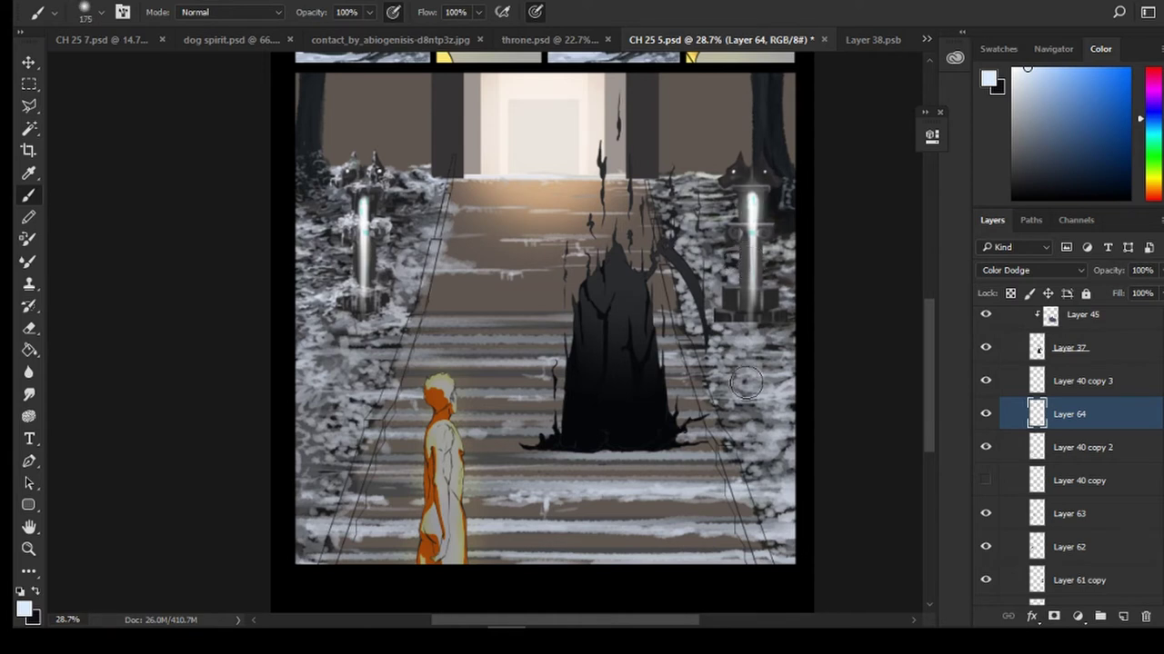
pyautogui.moveTo(365, 203); pyautogui.dragTo(365, 287)
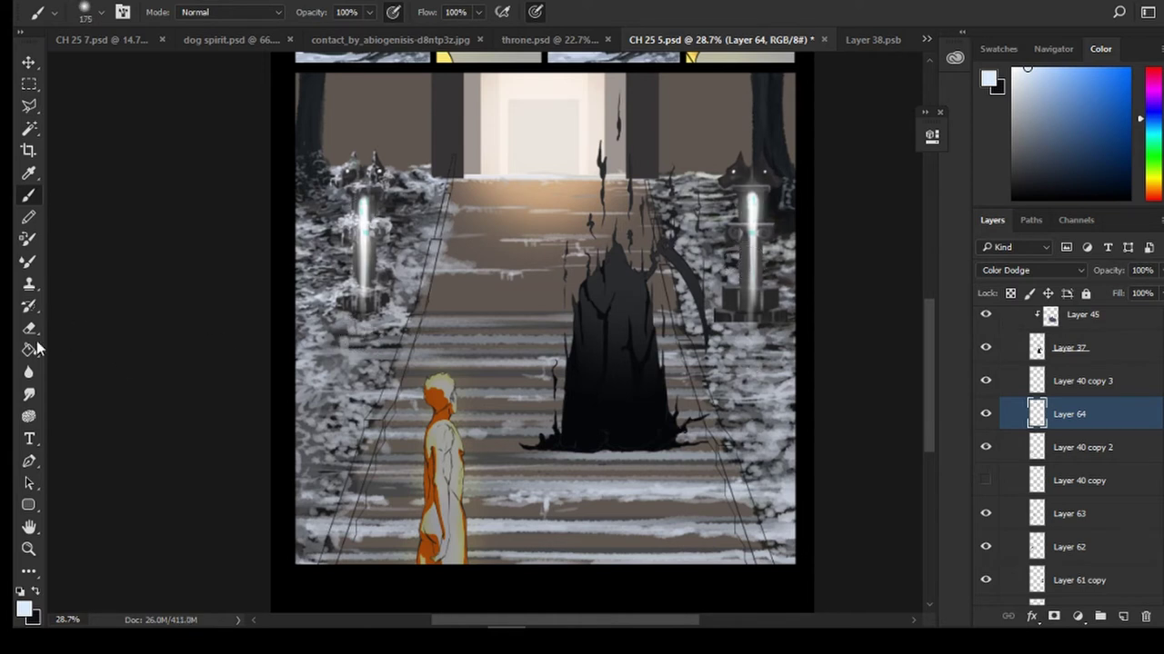
# Give the Eraser a soft round 300 px tip and return to the Brush tool
pyautogui.click(29, 329)
pyautogui.press(']')
pyautogui.press(']')
pyautogui.press(']')
pyautogui.press(']')
pyautogui.press(']')
pyautogui.press(']')
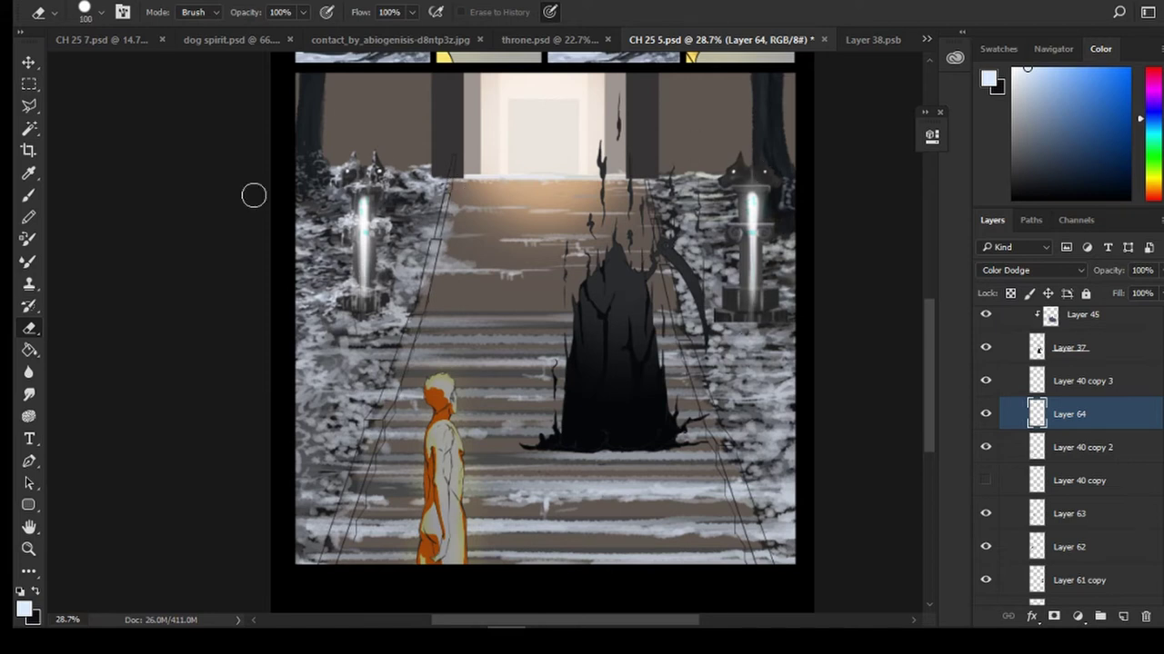
pyautogui.click(100, 13)
pyautogui.click(118, 146)
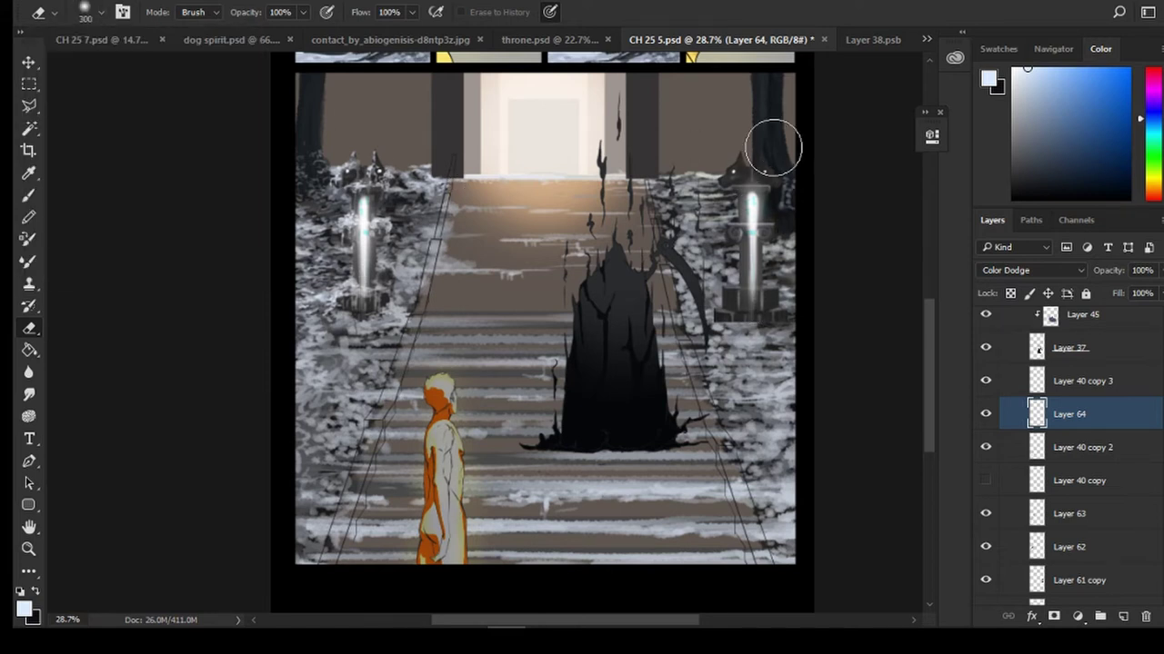
pyautogui.click(28, 195)
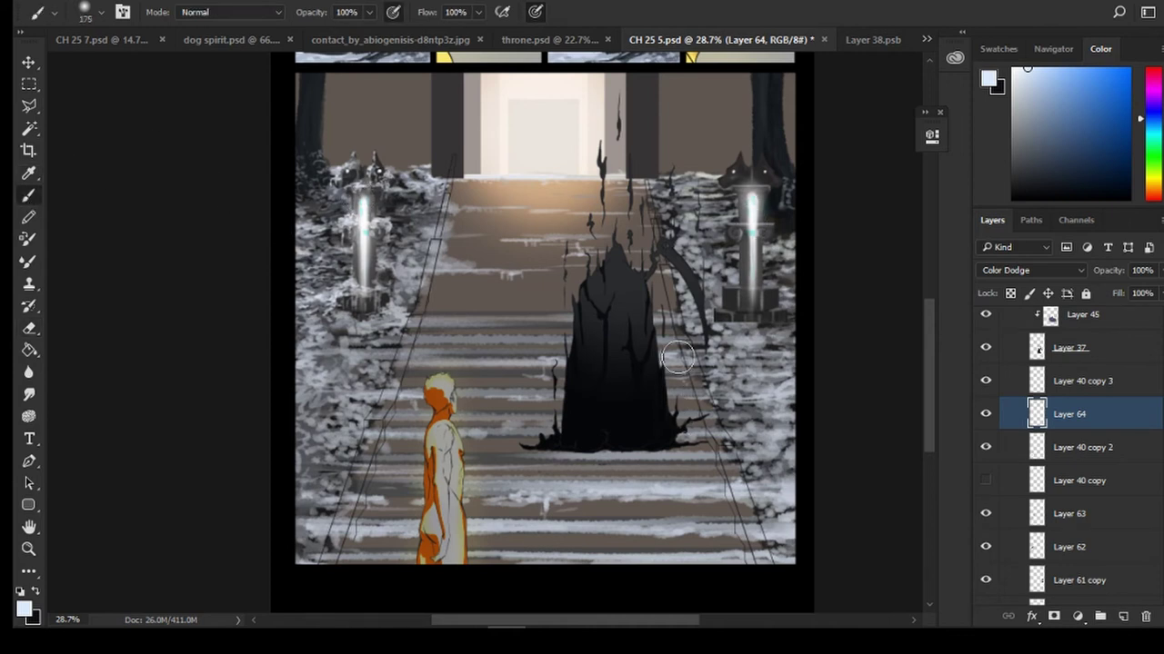
# Try Color Dodge and Normal blending on Layer 57, the light on the upper stairs, and return it to Overlay
pyautogui.scroll(-2, 513, 377)
pyautogui.scroll(-5, 1085, 527)
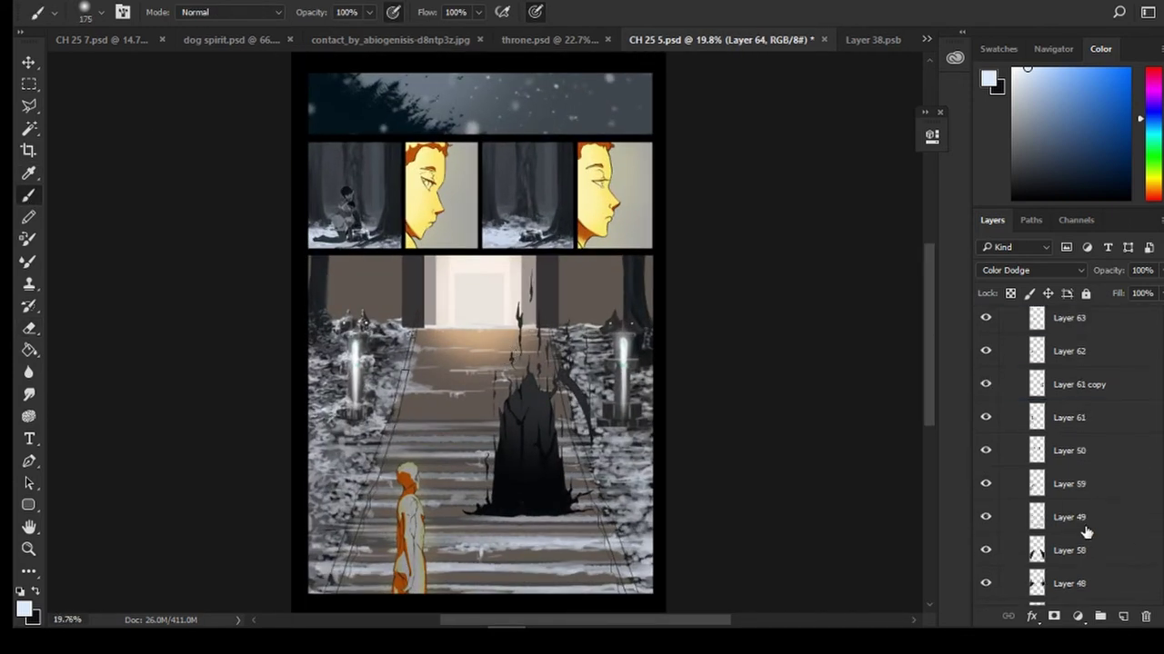
pyautogui.click(985, 389)
pyautogui.click(985, 389)
pyautogui.click(1050, 394)
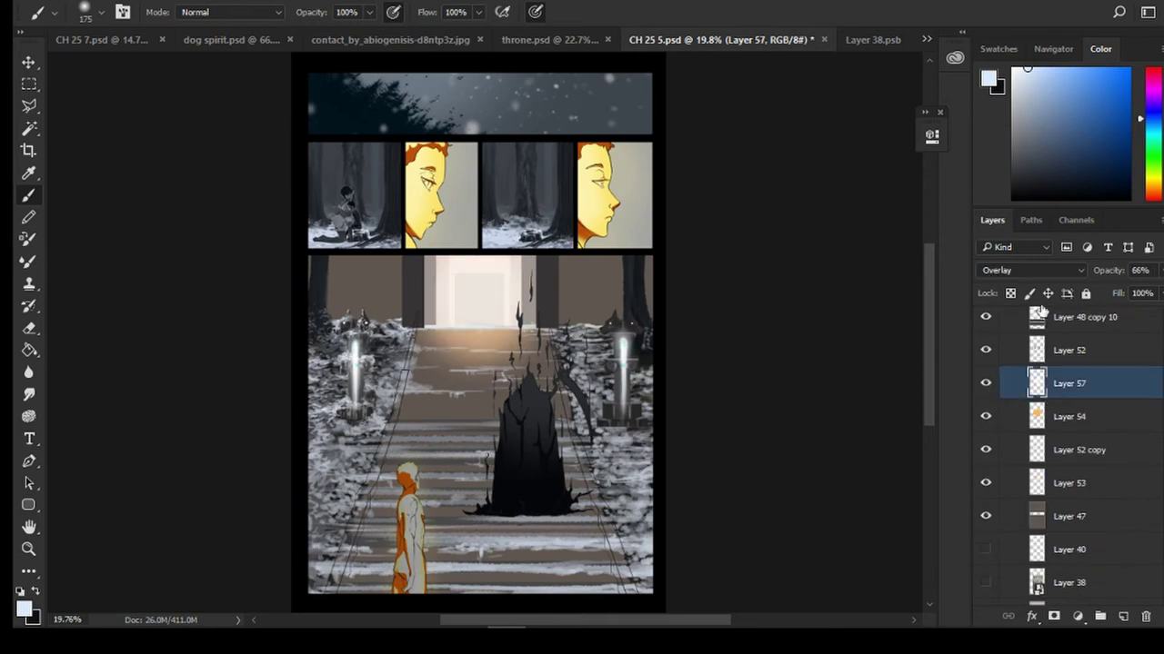
pyautogui.click(1030, 270)
pyautogui.click(1024, 399)
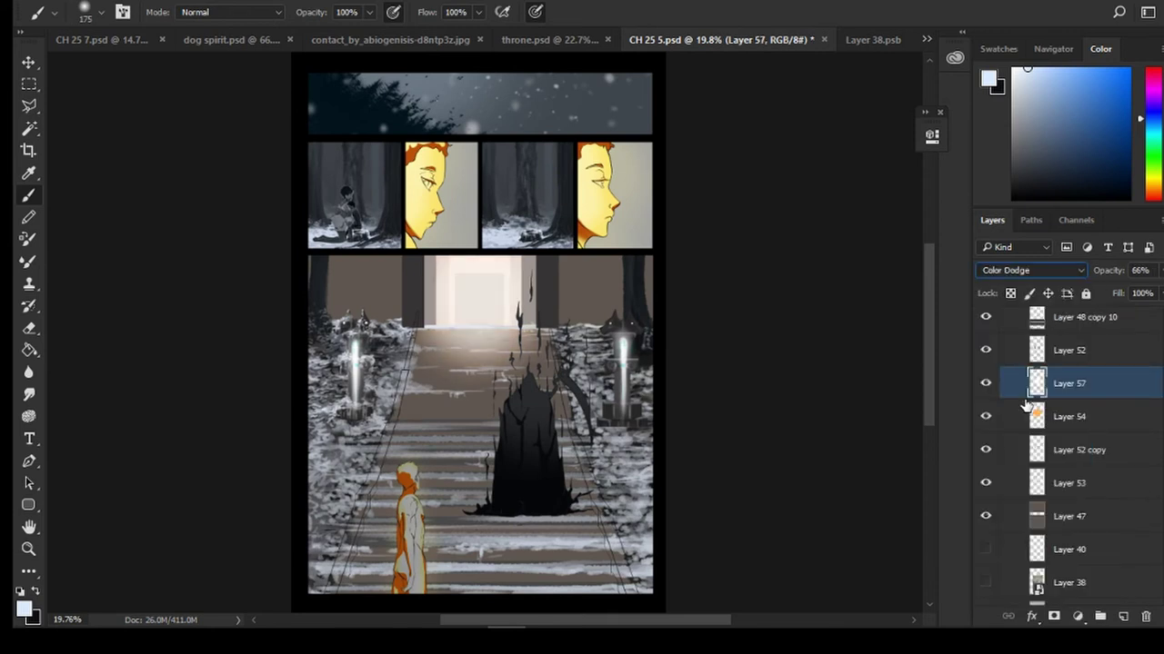
pyautogui.click(1005, 277)
pyautogui.click(1000, 272)
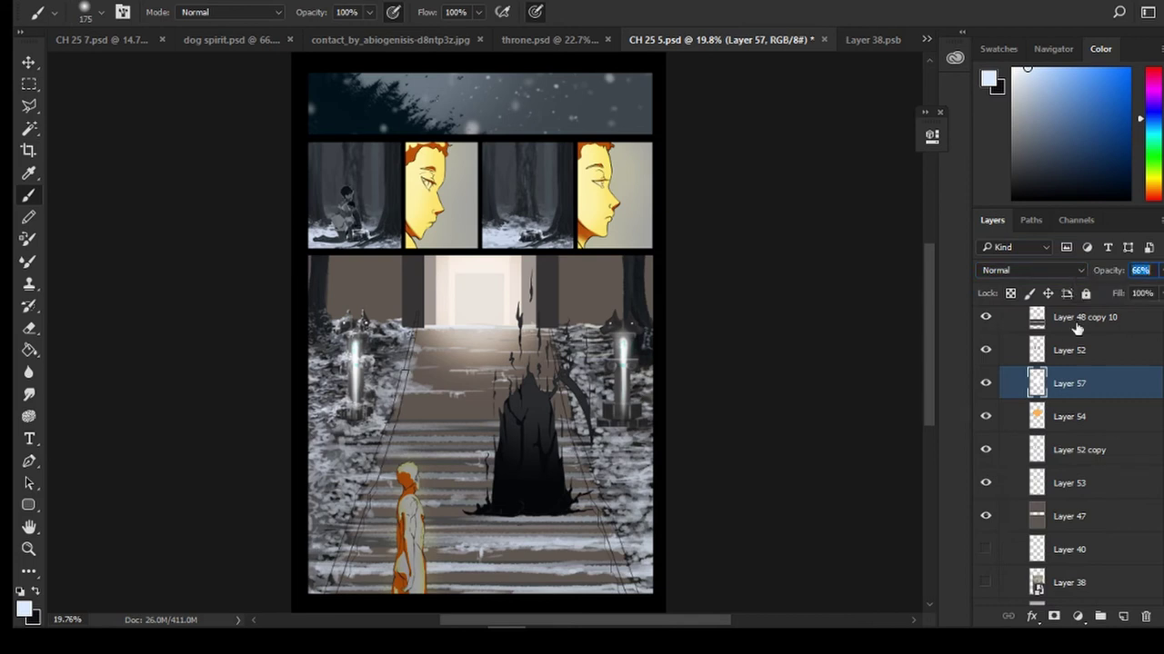
pyautogui.click(1031, 270)
pyautogui.click(993, 438)
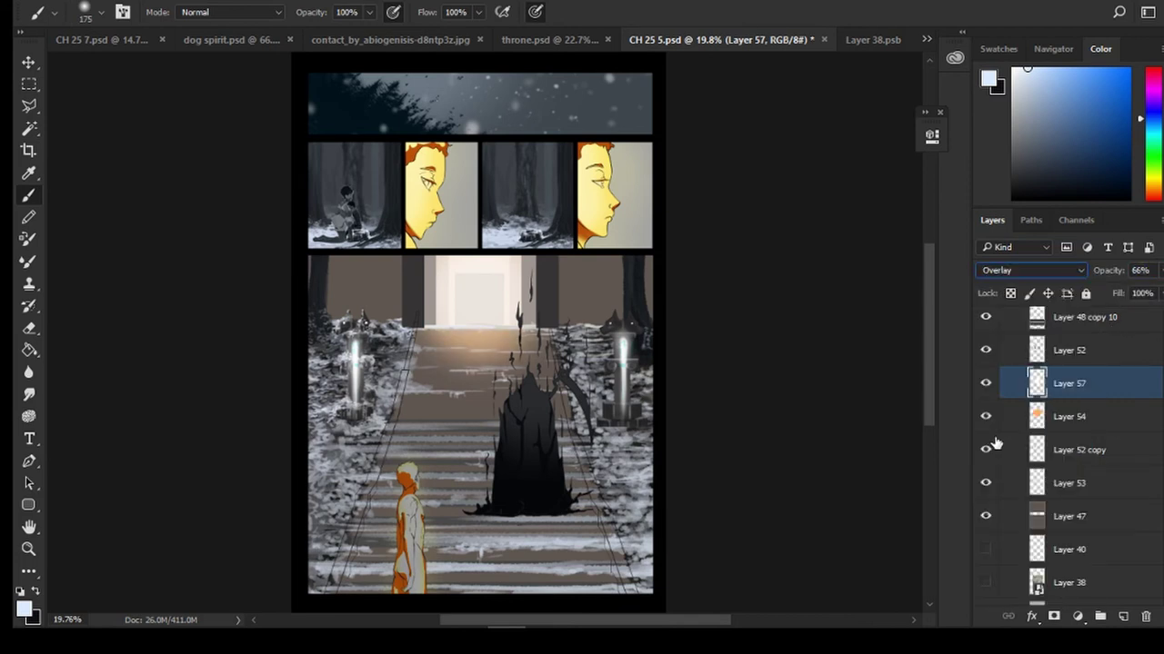
# Examine what Layer 47, Layer 52 and Layer 48 copy 10 contribute to the staircase panel by hiding and showing them
pyautogui.scroll(1, 1064, 418)
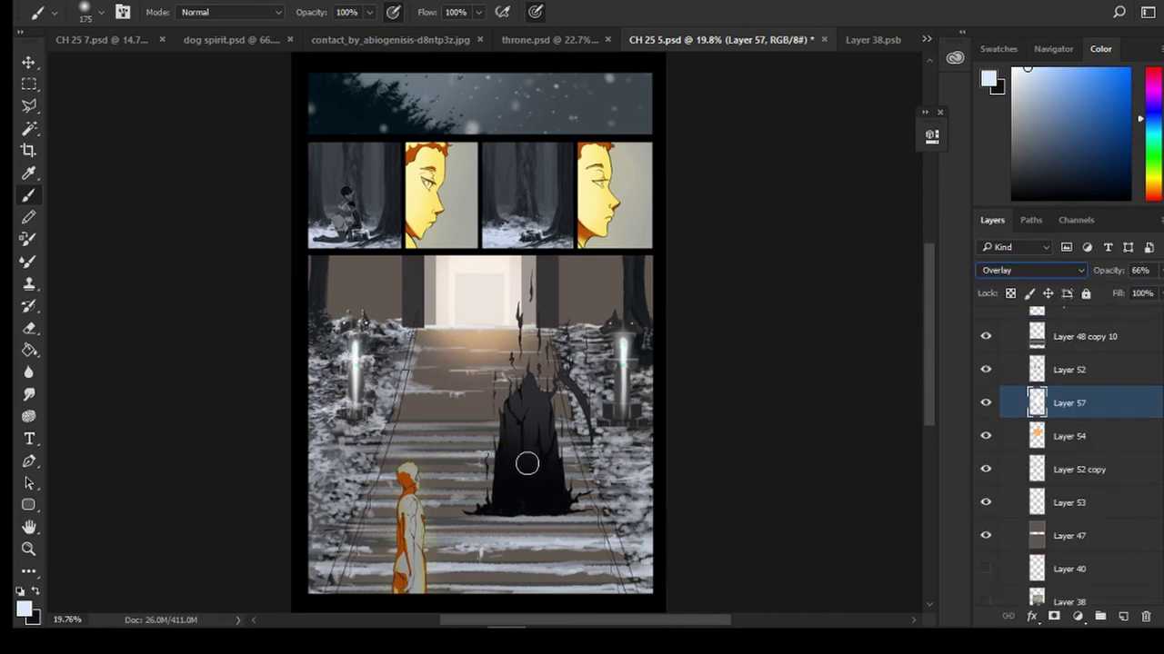
pyautogui.scroll(-1, 923, 391)
pyautogui.scroll(1, 923, 390)
pyautogui.hotkey('ctrl', '+')
pyautogui.hotkey('ctrl', '+')
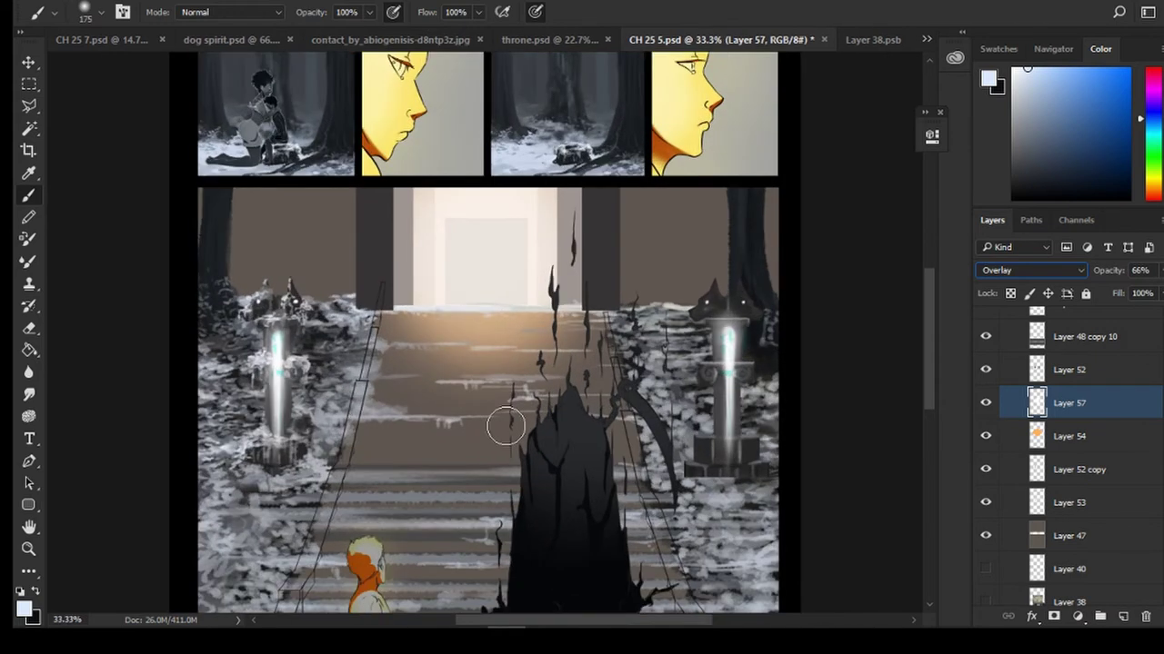
pyautogui.scroll(-2, 988, 480)
pyautogui.click(988, 478)
pyautogui.click(988, 478)
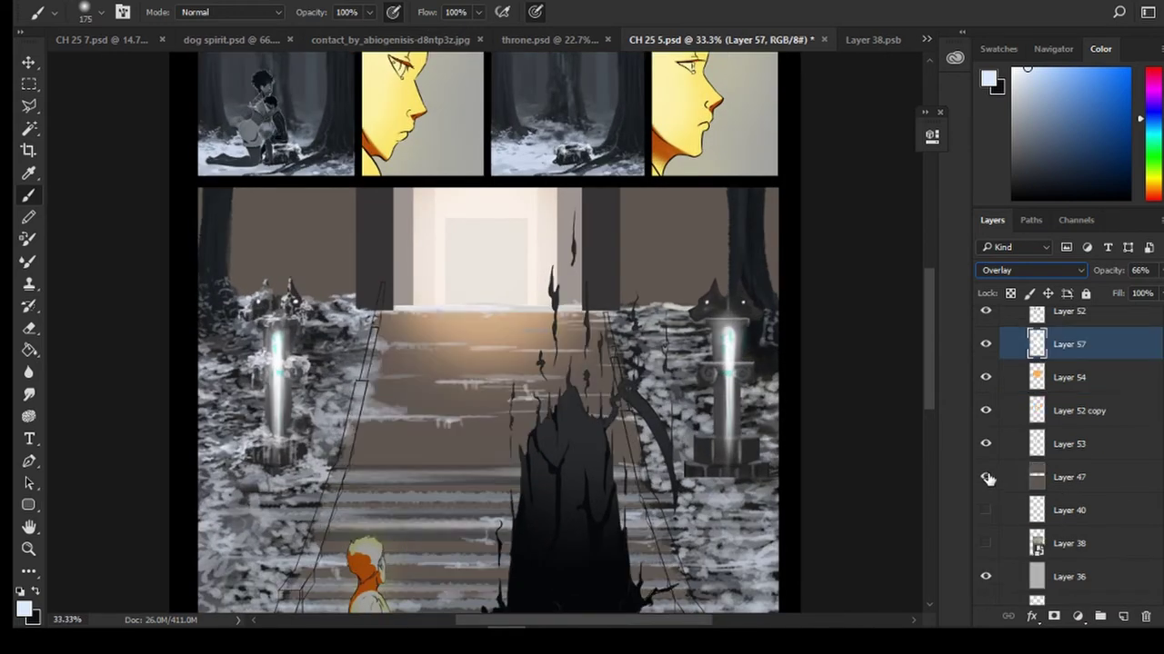
pyautogui.scroll(-1, 1007, 500)
pyautogui.click(989, 508)
pyautogui.click(989, 507)
pyautogui.scroll(3, 1046, 409)
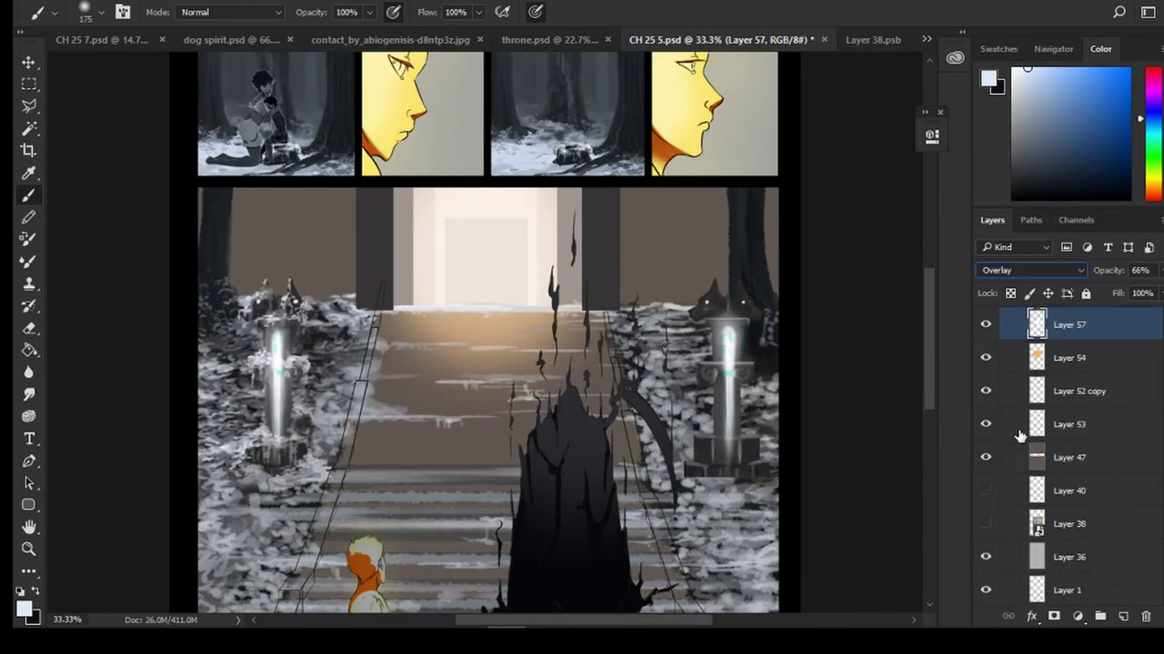
pyautogui.click(1054, 390)
pyautogui.click(986, 390)
pyautogui.click(988, 394)
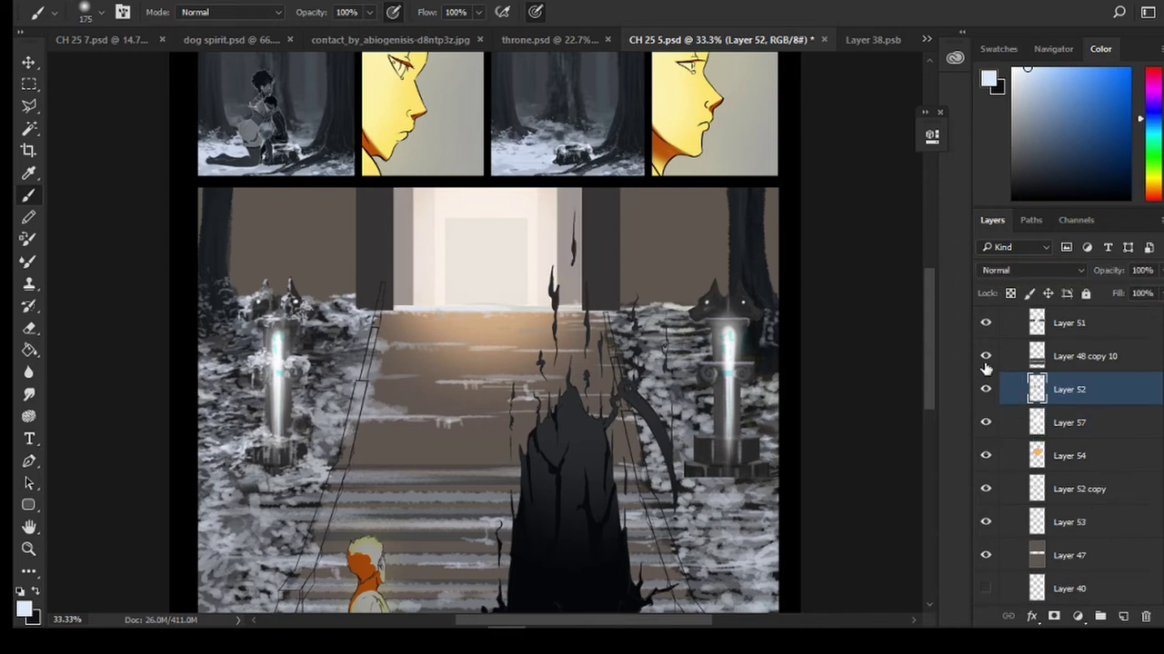
pyautogui.click(987, 362)
pyautogui.click(987, 362)
pyautogui.scroll(-5, 671, 482)
pyautogui.scroll(2, 592, 414)
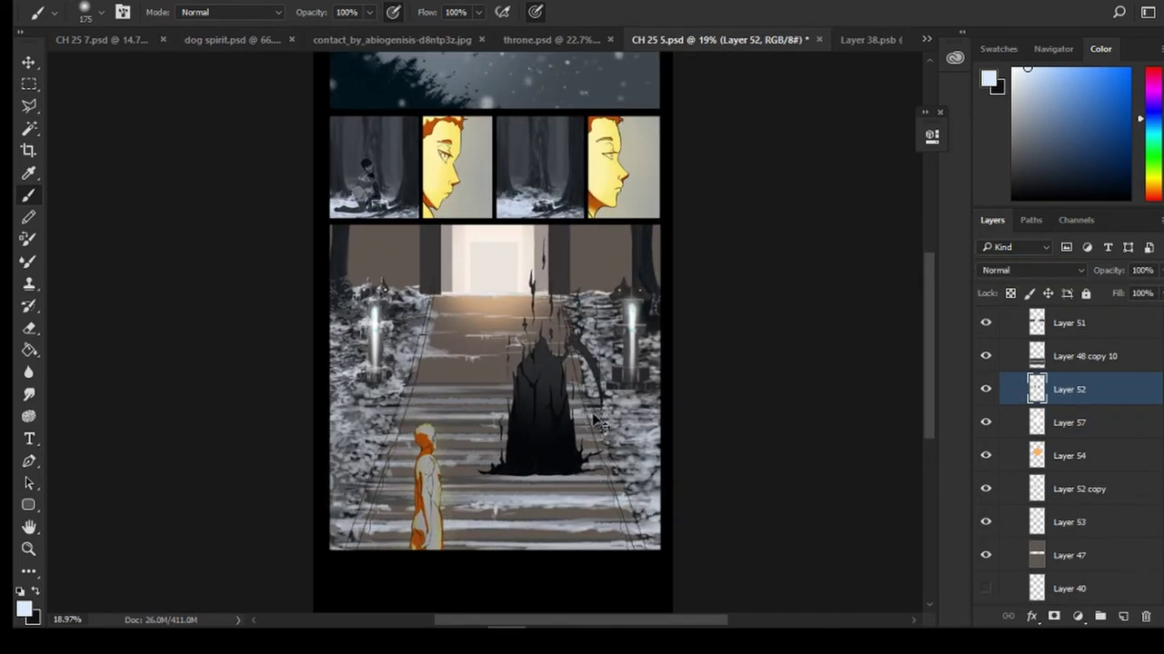
# Save the document and compare the panel with Layer 51 and Layer 61 shown and hidden
pyautogui.hotkey('ctrl', 's')
pyautogui.scroll(1, 1039, 362)
pyautogui.click(1039, 363)
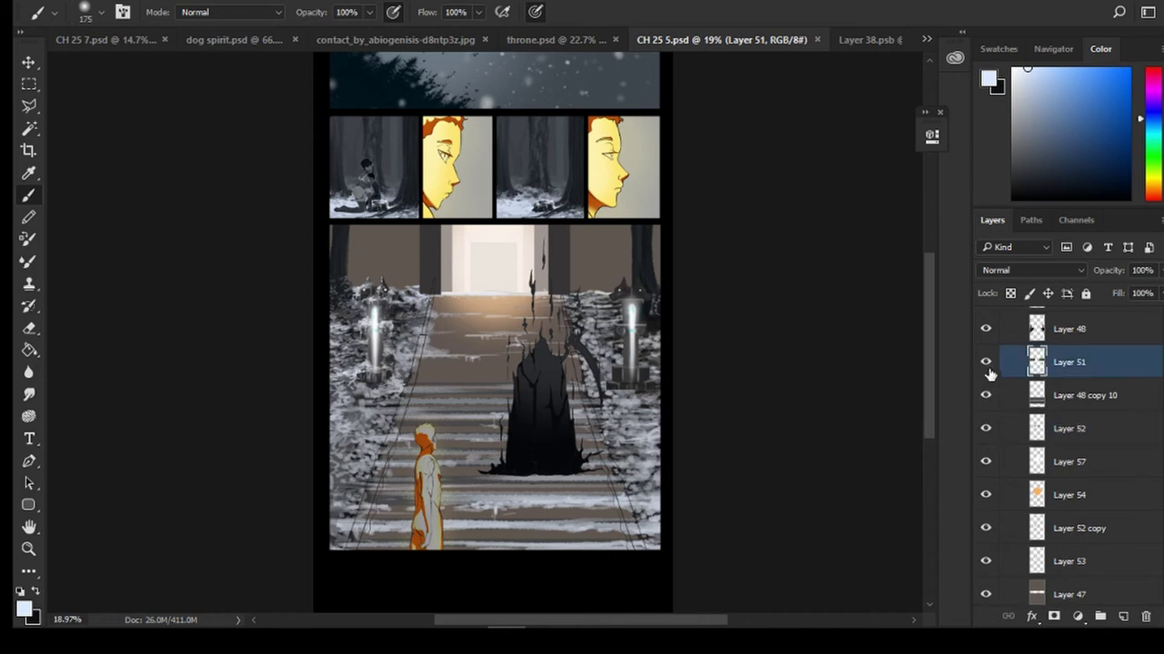
pyautogui.click(985, 362)
pyautogui.click(985, 362)
pyautogui.scroll(3, 1018, 472)
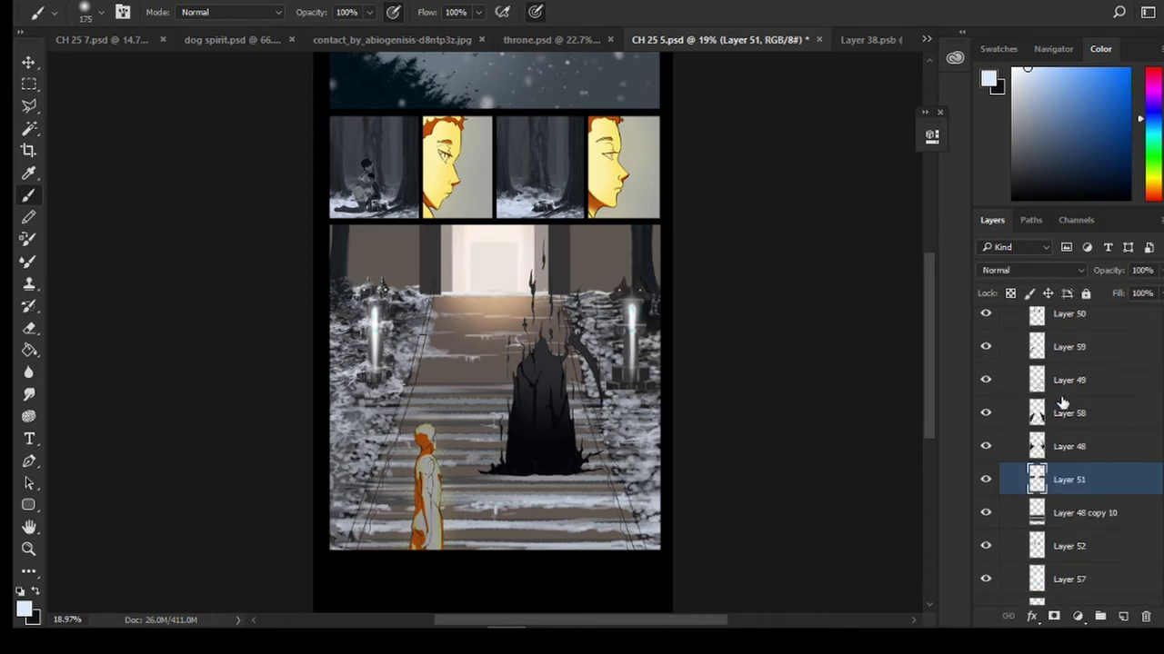
pyautogui.click(1036, 382)
pyautogui.scroll(2, 989, 358)
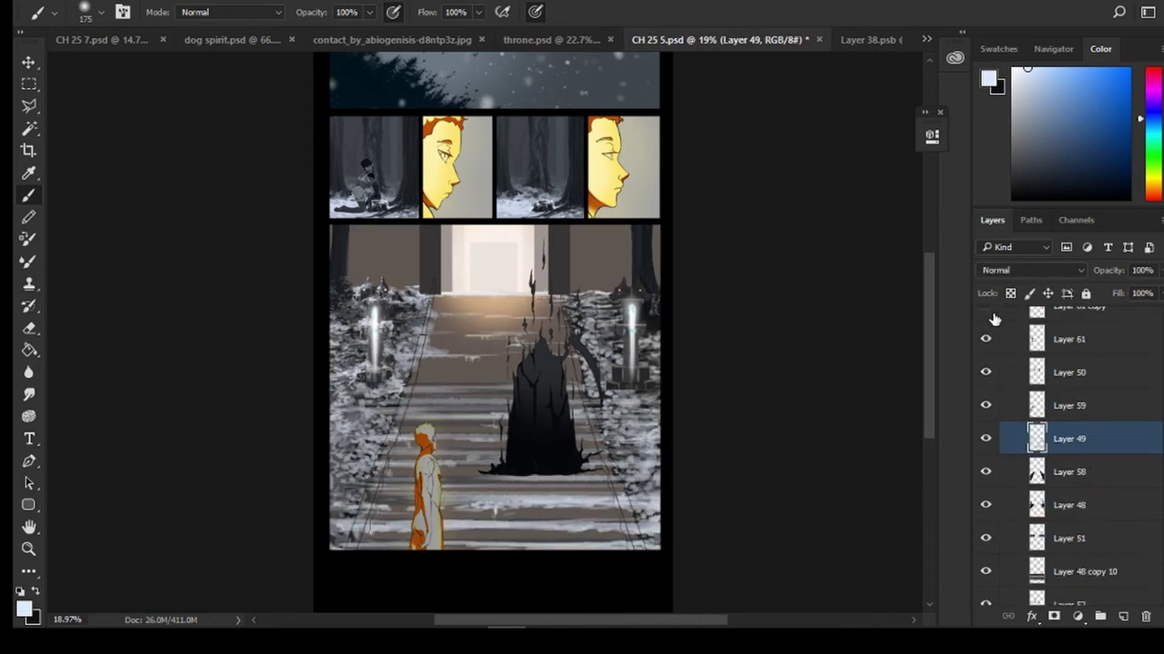
pyautogui.scroll(2, 990, 361)
pyautogui.click(985, 398)
pyautogui.click(985, 397)
# Add a new layer above Layer 50 and fill the staircase panel with a dark greyish blue
pyautogui.click(1012, 430)
pyautogui.click(1122, 617)
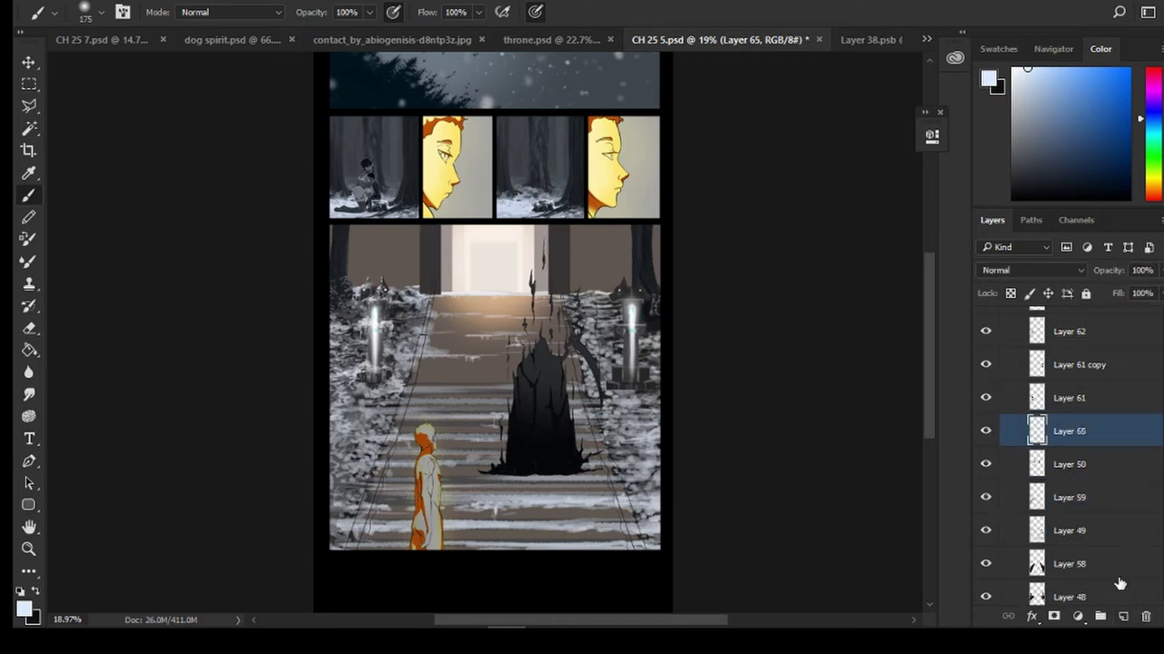
pyautogui.click(31, 352)
pyautogui.click(1042, 153)
pyautogui.click(600, 273)
# Try Color Burn on the blue fill layer, and settle on Multiply at 50% opacity
pyautogui.click(1011, 271)
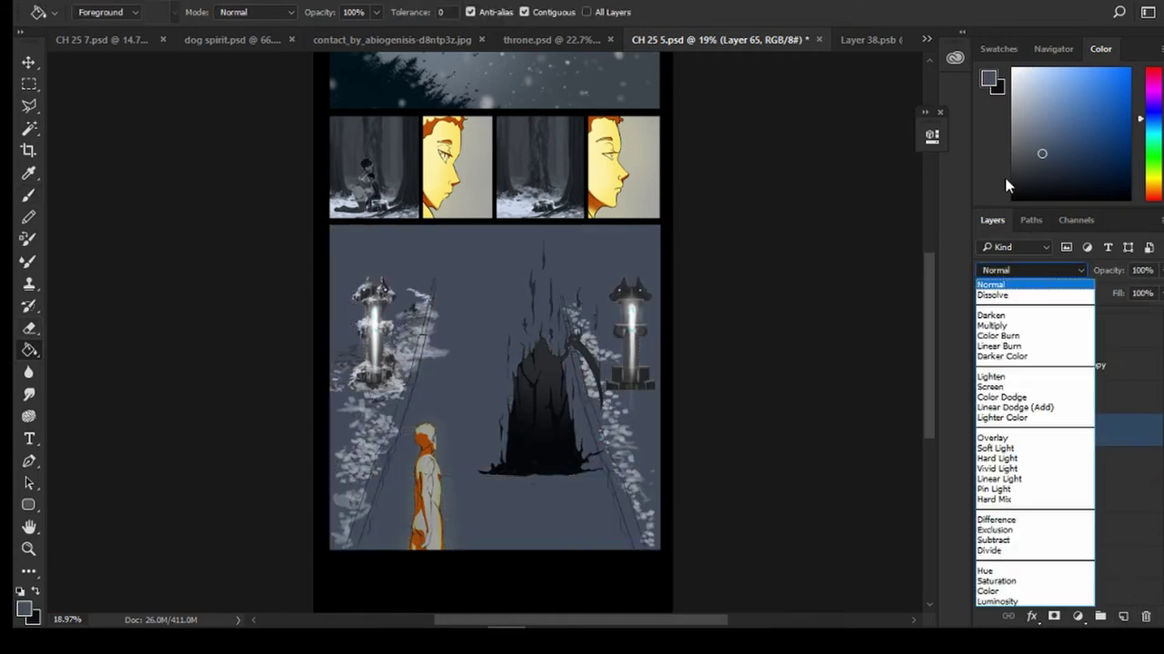
pyautogui.click(989, 336)
pyautogui.click(1030, 270)
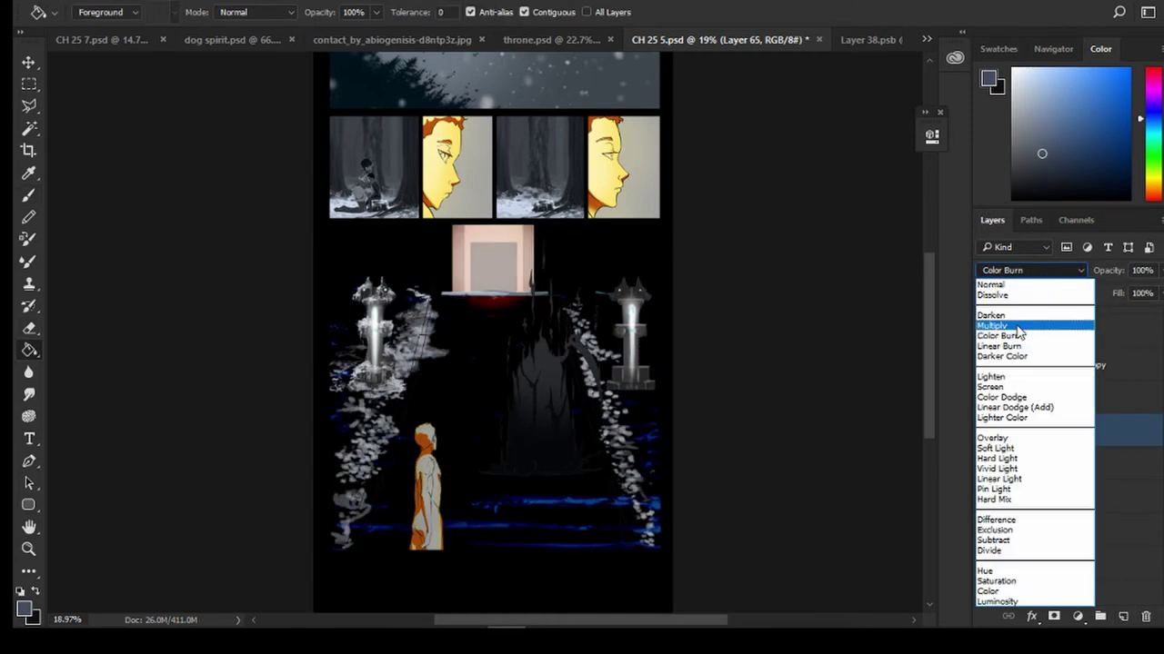
pyautogui.click(991, 325)
pyautogui.click(1159, 271)
pyautogui.moveTo(1147, 293); pyautogui.dragTo(1124, 293)
# Move Layer 65 above Layer 61, and place Layer 63, the snow along the stair edges, directly beneath Layer 65
pyautogui.scroll(3, 480, 424)
pyautogui.click(985, 400)
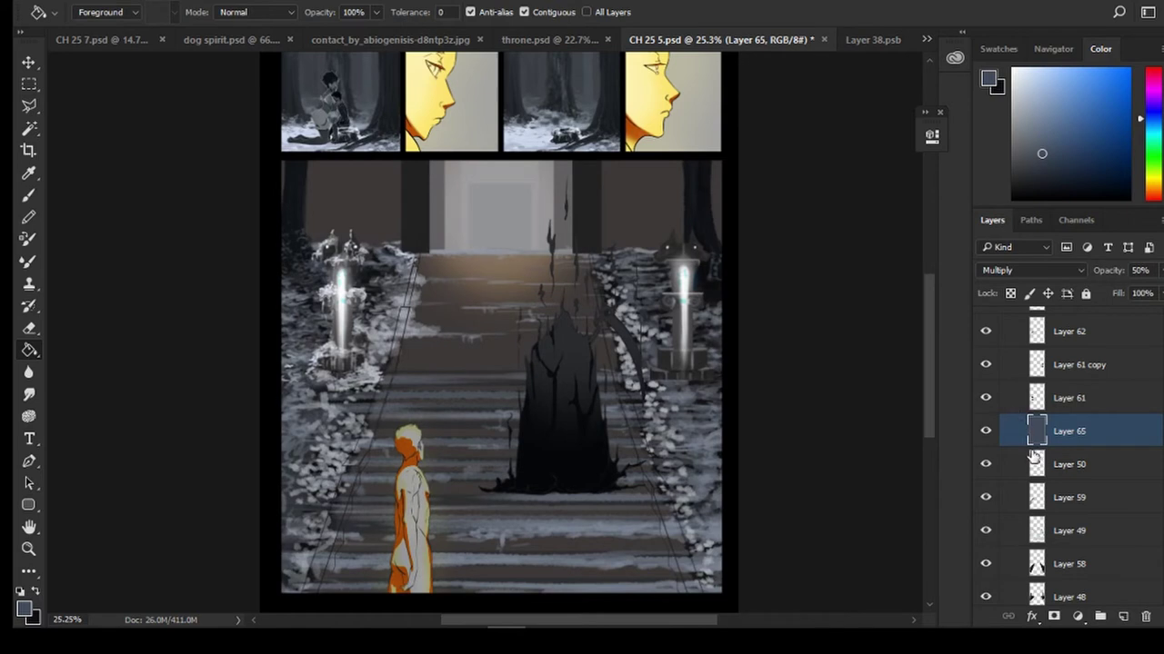
pyautogui.moveTo(1035, 459); pyautogui.dragTo(1036, 387)
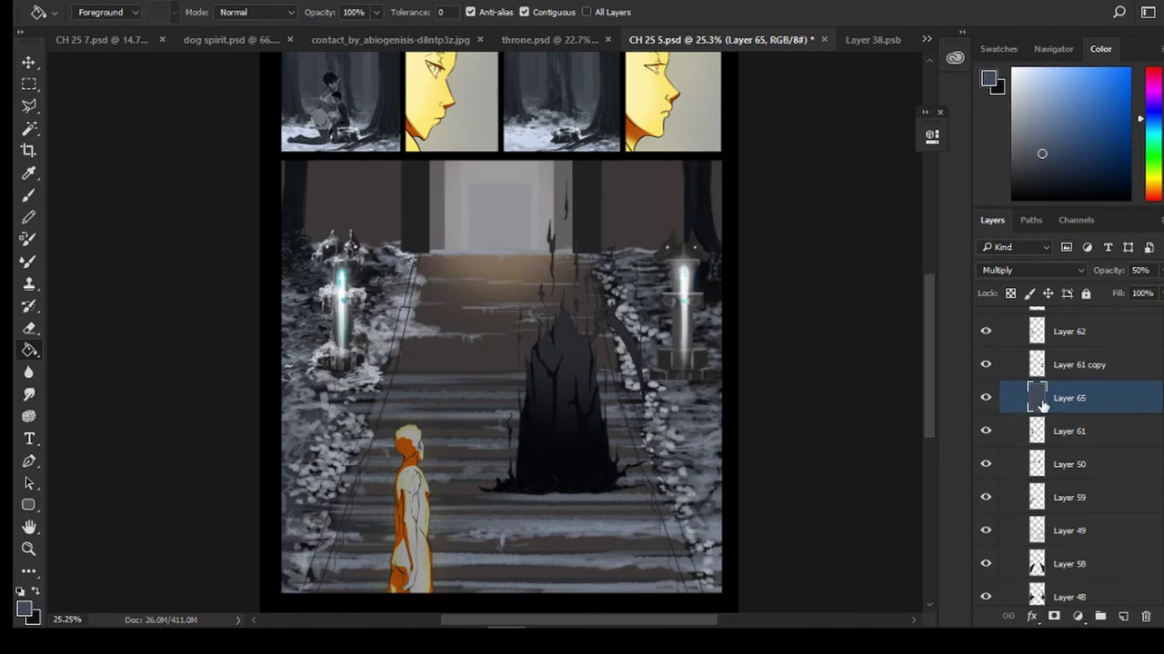
pyautogui.click(987, 363)
pyautogui.click(986, 363)
pyautogui.click(986, 465)
pyautogui.click(987, 464)
pyautogui.click(984, 336)
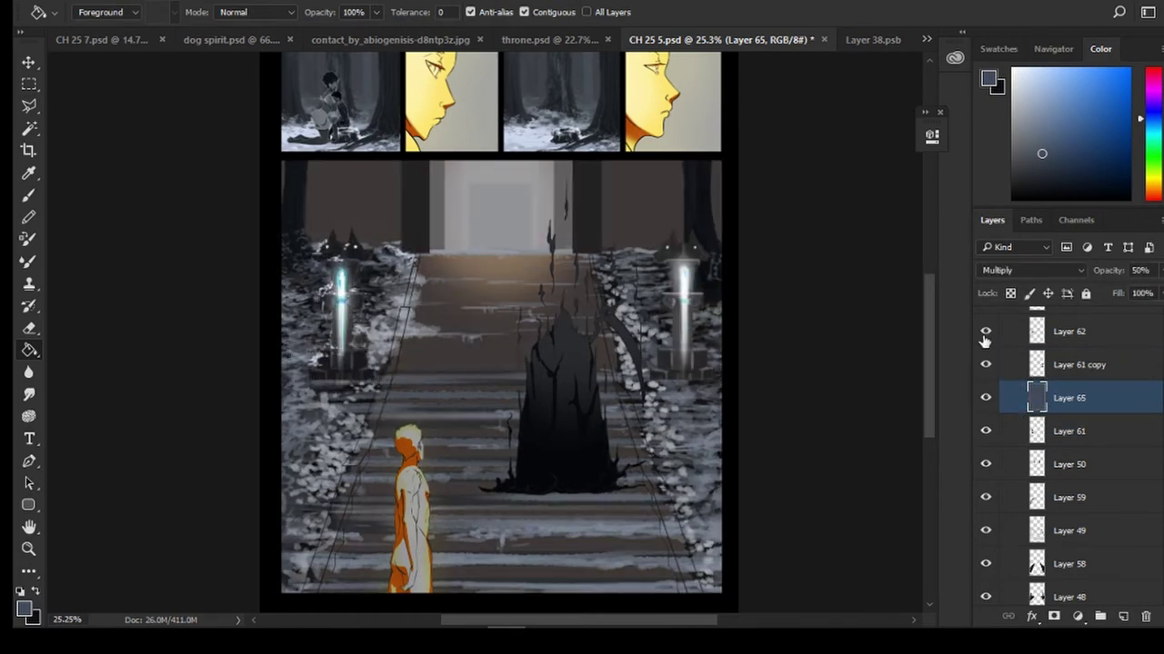
pyautogui.scroll(1, 984, 340)
pyautogui.click(986, 337)
pyautogui.click(985, 337)
pyautogui.moveTo(1075, 342); pyautogui.dragTo(1079, 456)
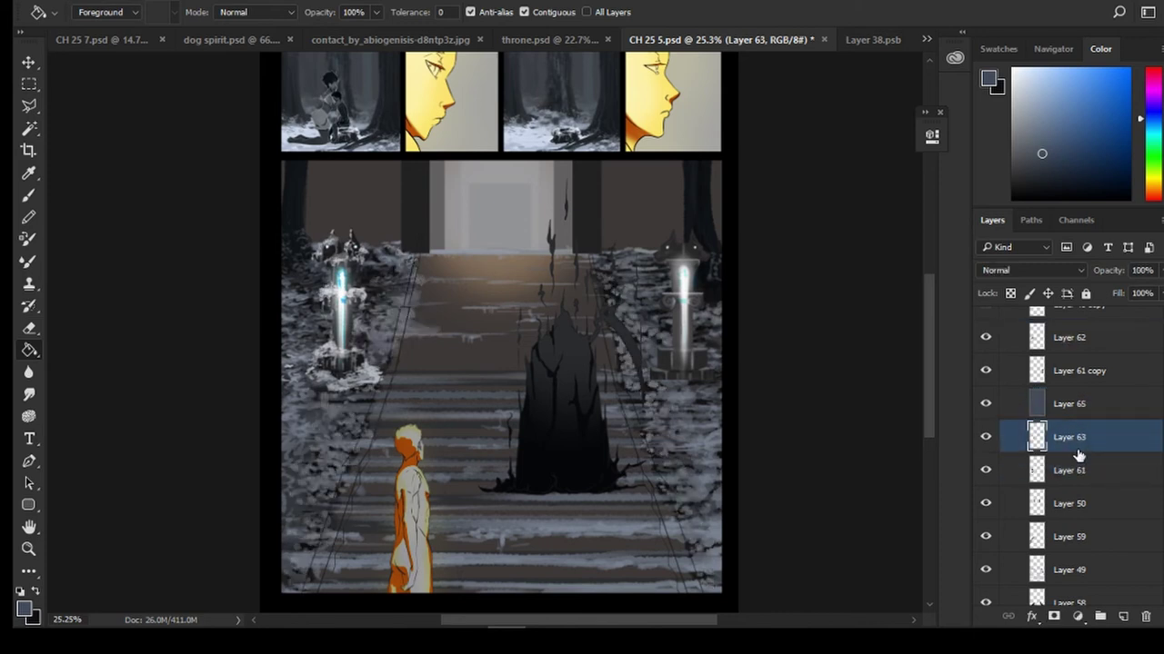
# Move the Multiply layer, Layer 65, above Layer 62 and raise its opacity to 89%
pyautogui.click(1161, 271)
pyautogui.click(1061, 404)
pyautogui.click(1160, 271)
pyautogui.moveTo(1137, 292)
pyautogui.mouseDown()
pyautogui.moveTo(1151, 292)
pyautogui.moveTo(1128, 296)
pyautogui.mouseUp()
pyautogui.moveTo(1064, 404); pyautogui.dragTo(1052, 329)
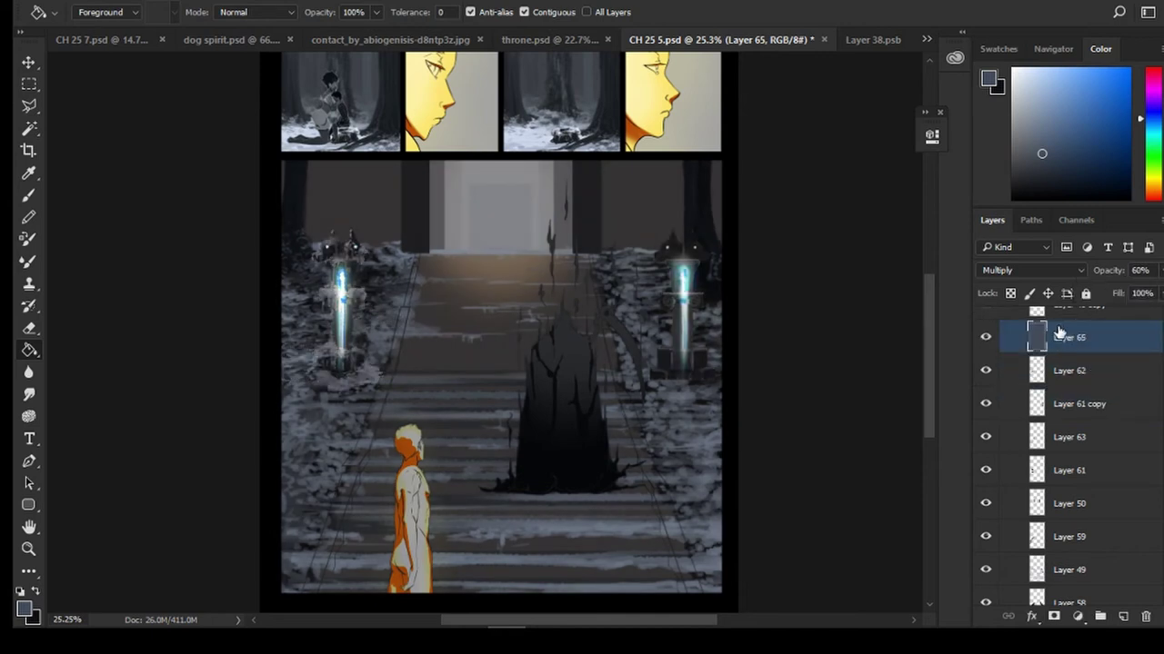
pyautogui.click(1160, 270)
pyautogui.moveTo(1132, 294); pyautogui.dragTo(1154, 295)
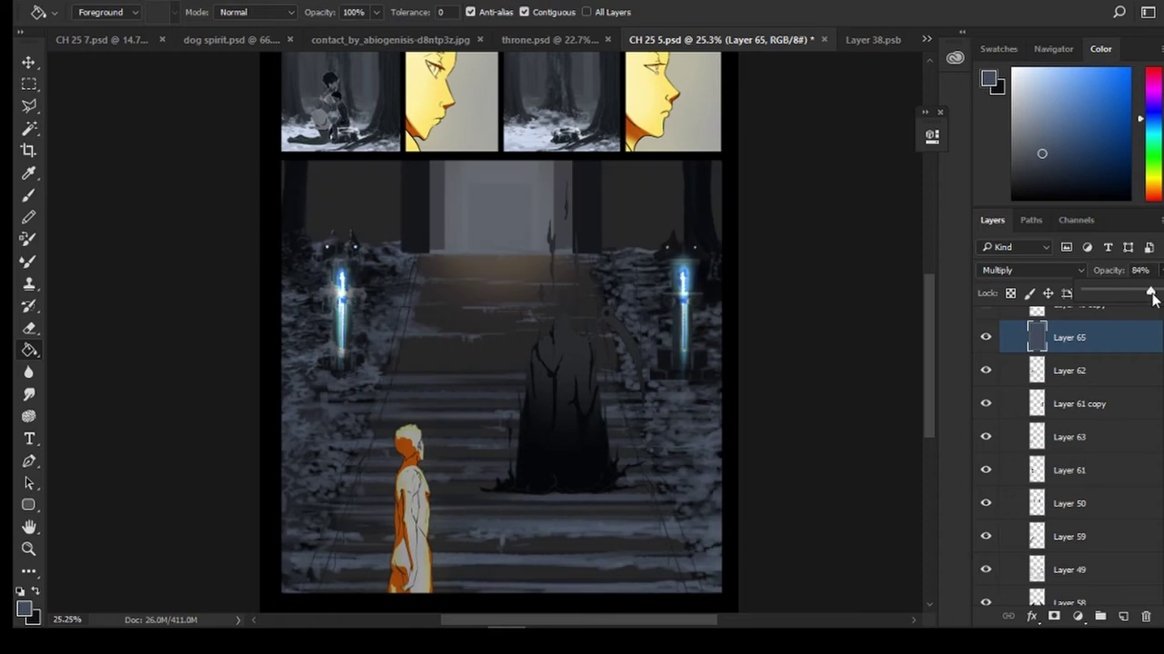
# Erase Layer 65 over the glowing doorway and upper steps with a soft 1300 px eraser, and lower the layer's opacity to 54%
pyautogui.click(29, 330)
pyautogui.moveTo(350, 251); pyautogui.dragTo(376, 411)
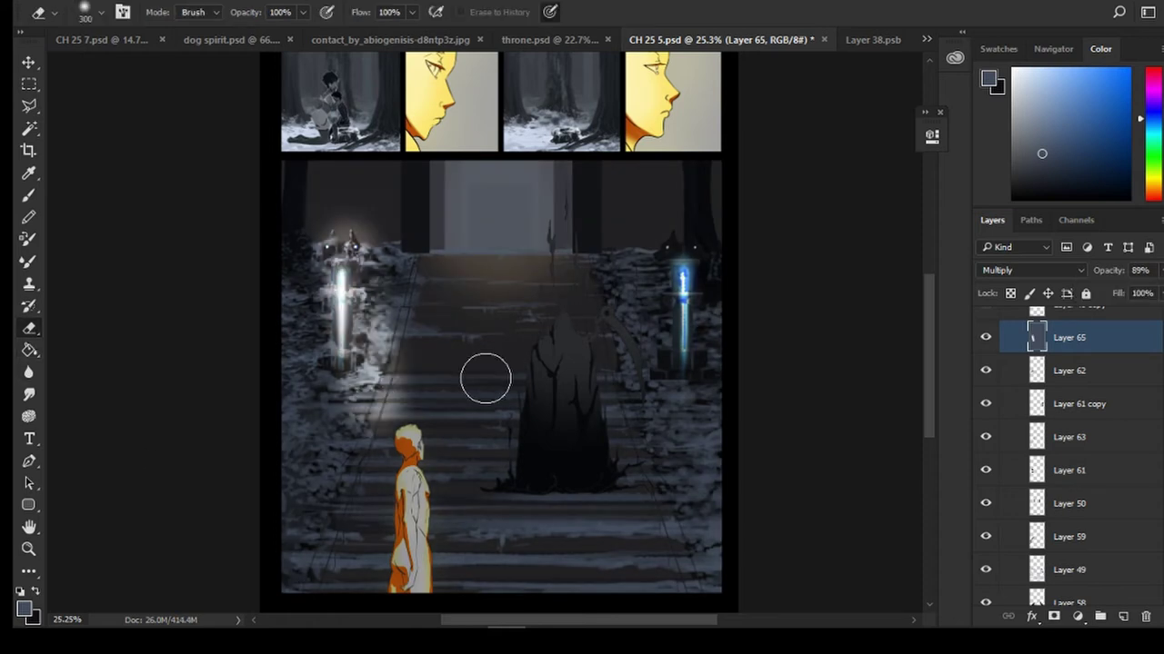
pyautogui.hotkey('ctrl', 'z')
pyautogui.press(']')
pyautogui.press(']')
pyautogui.press(']')
pyautogui.press(']')
pyautogui.press(']')
pyautogui.press(']')
pyautogui.press(']')
pyautogui.press(']')
pyautogui.press(']')
pyautogui.press(']')
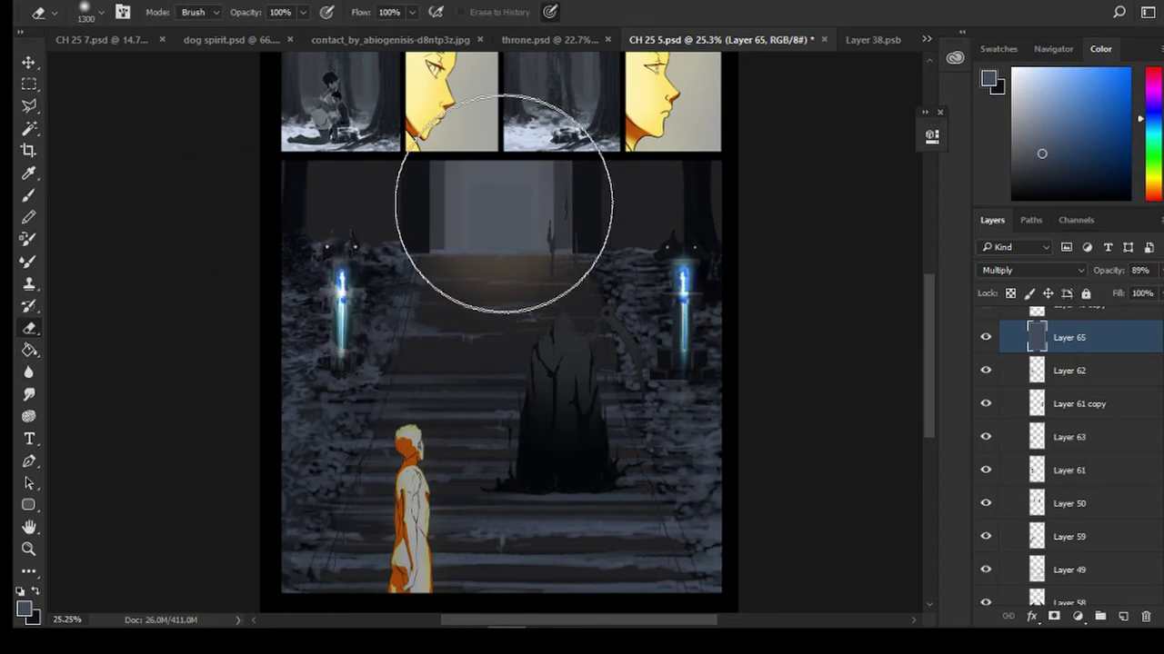
pyautogui.click(507, 223)
pyautogui.click(502, 249)
pyautogui.hotkey('ctrl', 'z')
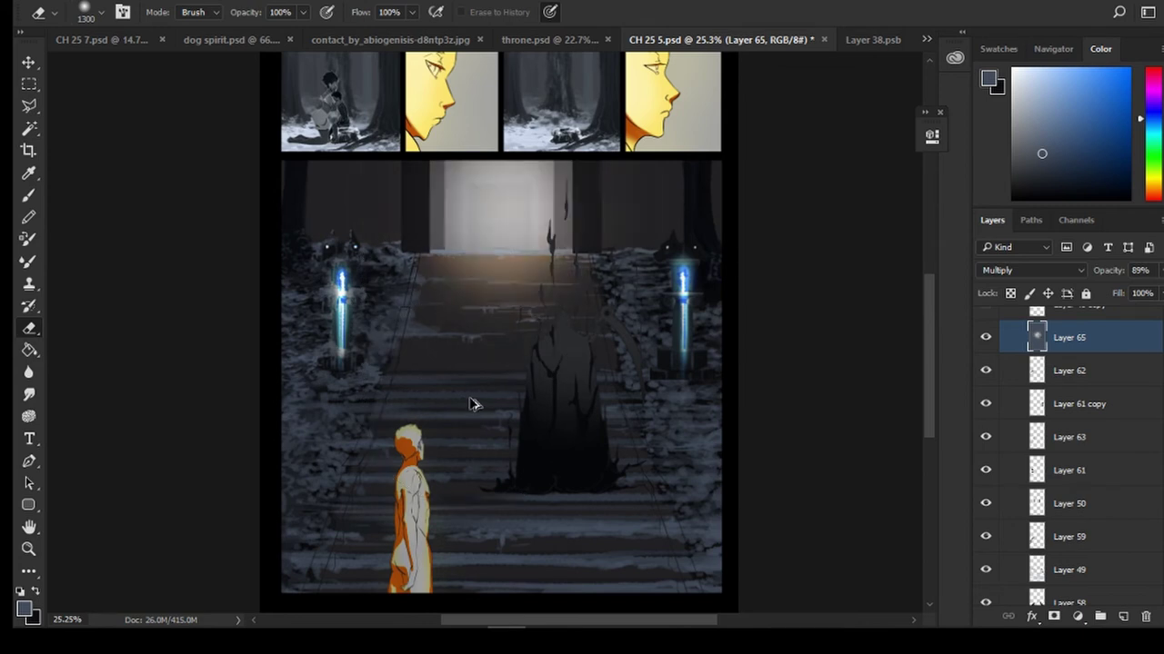
pyautogui.moveTo(510, 196)
pyautogui.mouseDown()
pyautogui.moveTo(502, 415)
pyautogui.moveTo(499, 314)
pyautogui.moveTo(499, 408)
pyautogui.moveTo(512, 310)
pyautogui.moveTo(518, 393)
pyautogui.mouseUp()
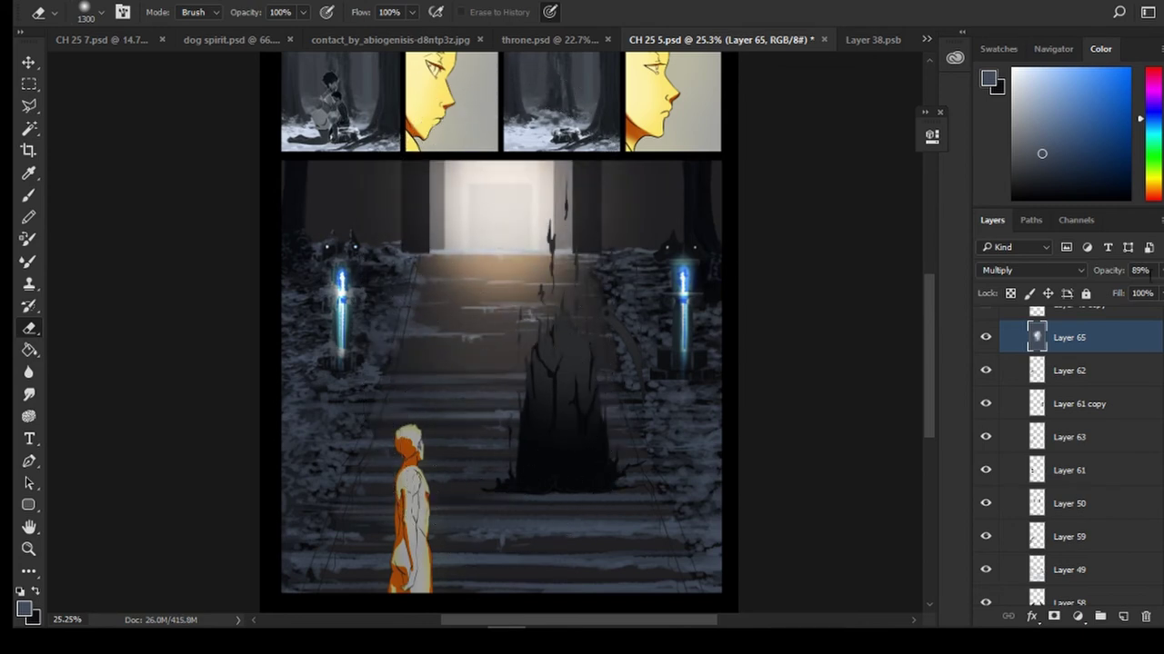
pyautogui.moveTo(1161, 270)
pyautogui.mouseDown()
pyautogui.moveTo(1107, 298)
pyautogui.moveTo(1129, 302)
pyautogui.mouseUp()
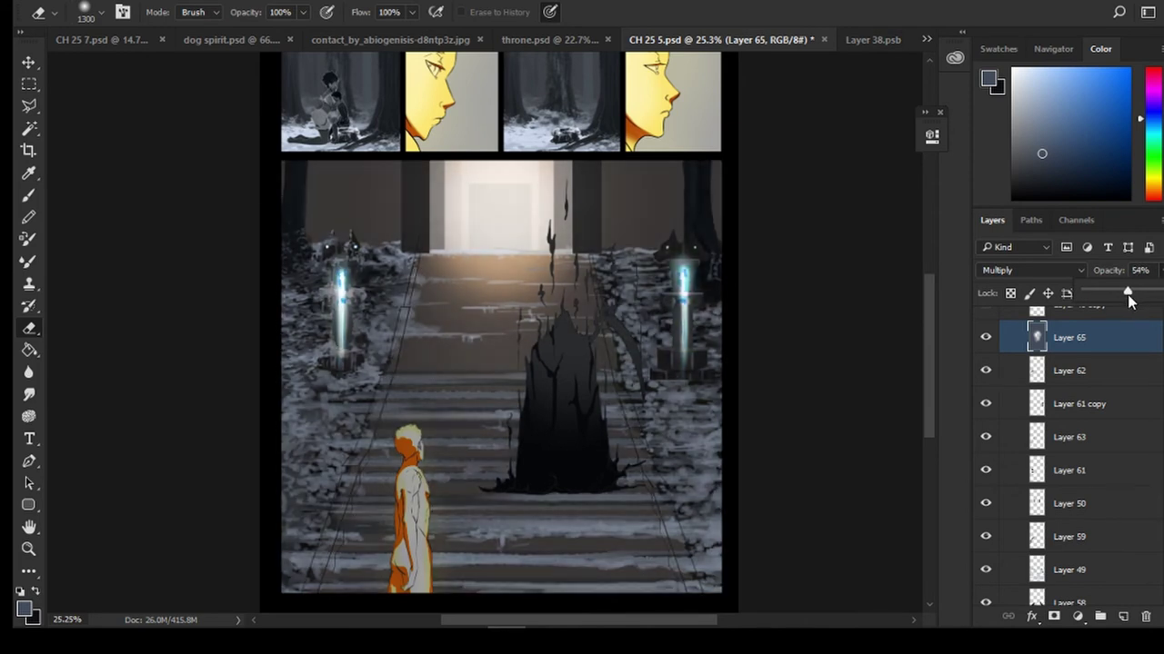
# Erase branch-textured patches from Layer 65 across the stairs and snowy banks with a 2500 px branch eraser tip, and raise its opacity
pyautogui.click(100, 13)
pyautogui.moveTo(219, 188); pyautogui.dragTo(216, 280)
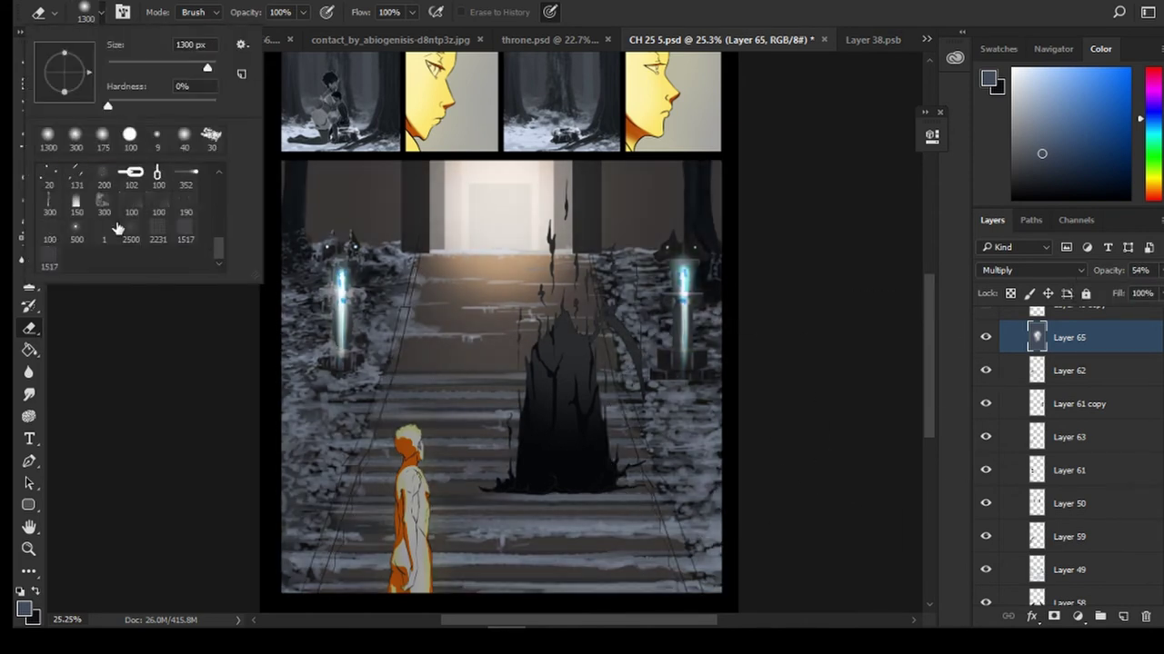
pyautogui.scroll(3, 115, 228)
pyautogui.click(50, 249)
pyautogui.click(246, 410)
pyautogui.press(']')
pyautogui.press(']')
pyautogui.press(']')
pyautogui.press(']')
pyautogui.press(']')
pyautogui.press(']')
pyautogui.press(']')
pyautogui.press(']')
pyautogui.press(']')
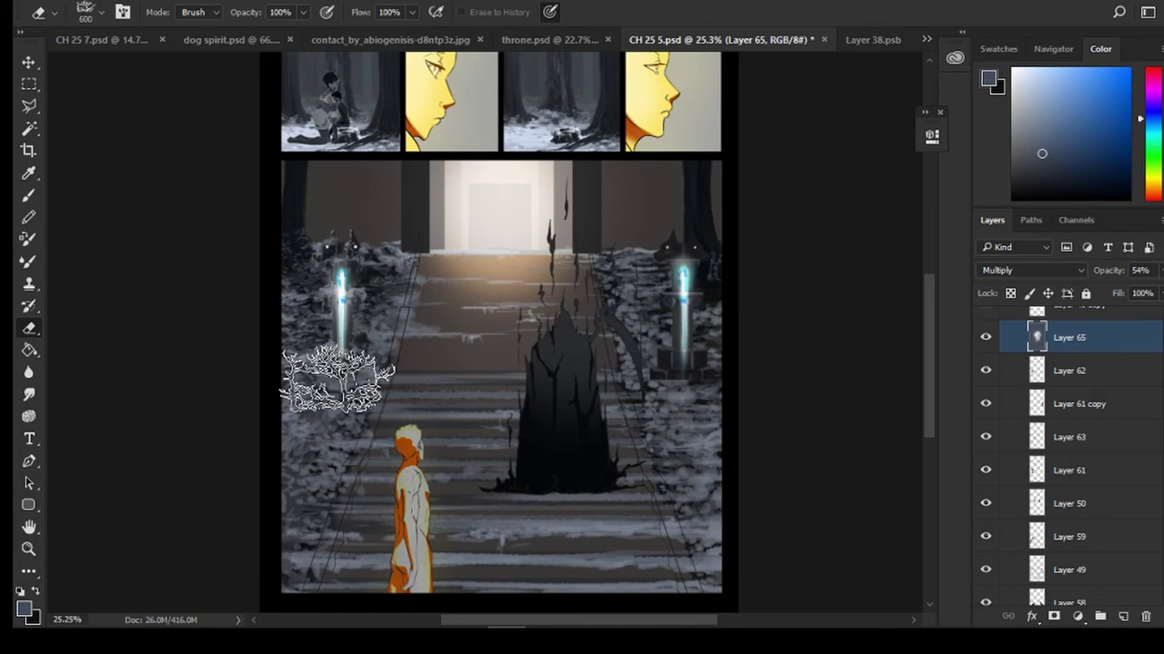
pyautogui.click(96, 13)
pyautogui.moveTo(86, 75); pyautogui.dragTo(79, 92)
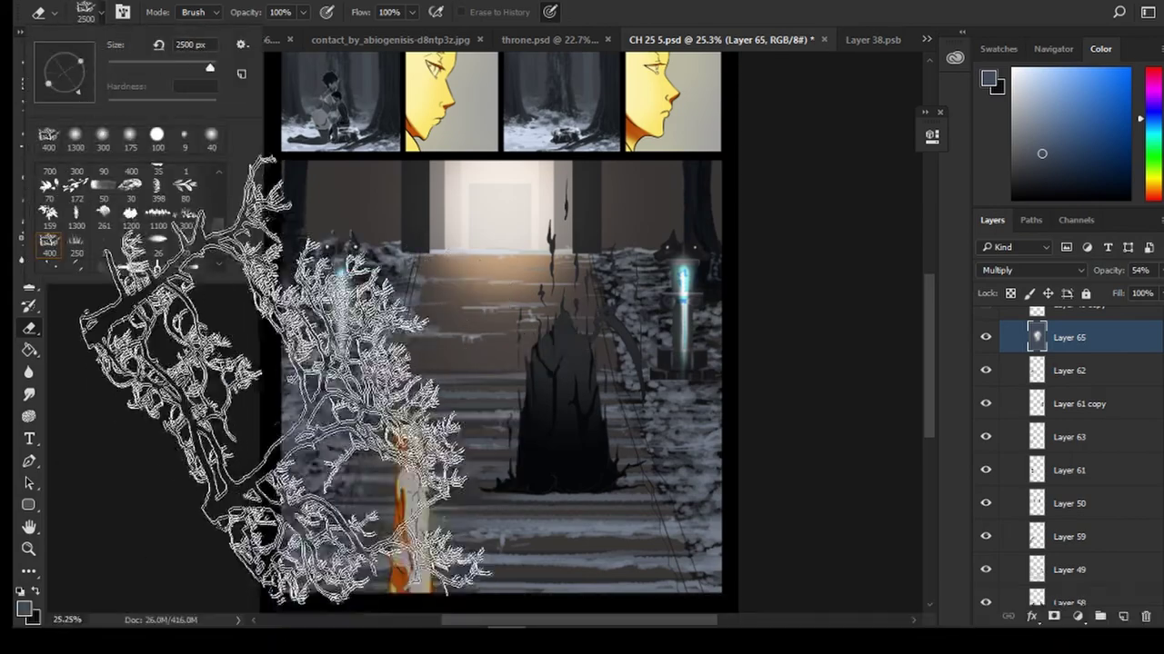
pyautogui.click(304, 377)
pyautogui.click(737, 420)
pyautogui.click(550, 495)
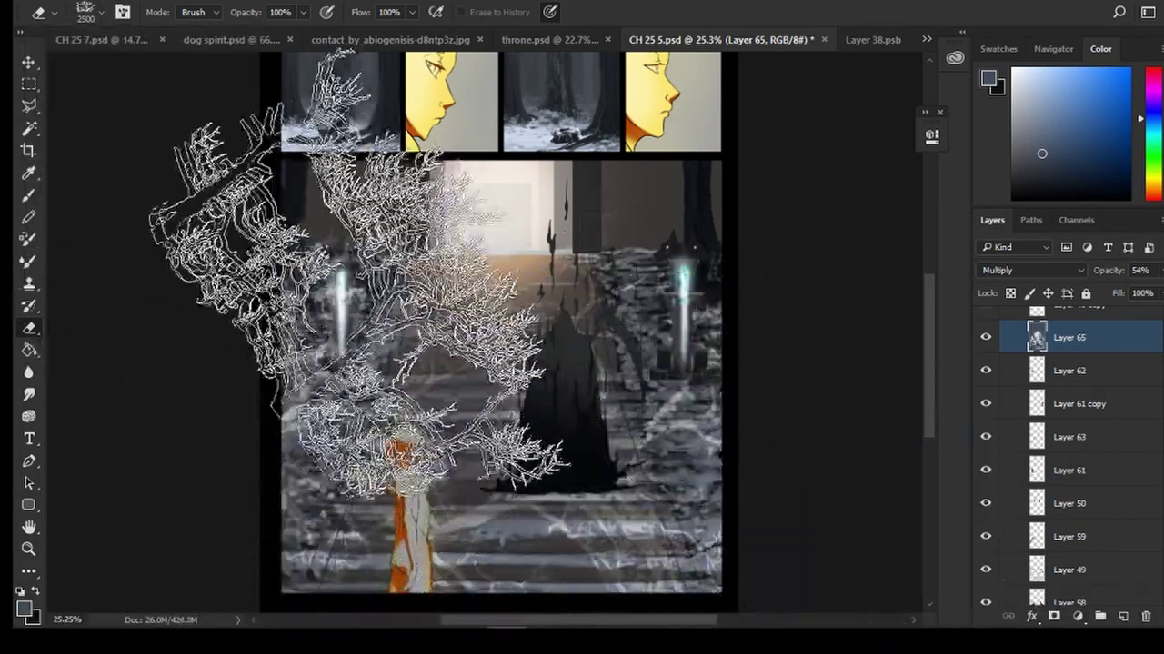
pyautogui.click(1157, 270)
pyautogui.moveTo(1127, 291); pyautogui.dragTo(1140, 291)
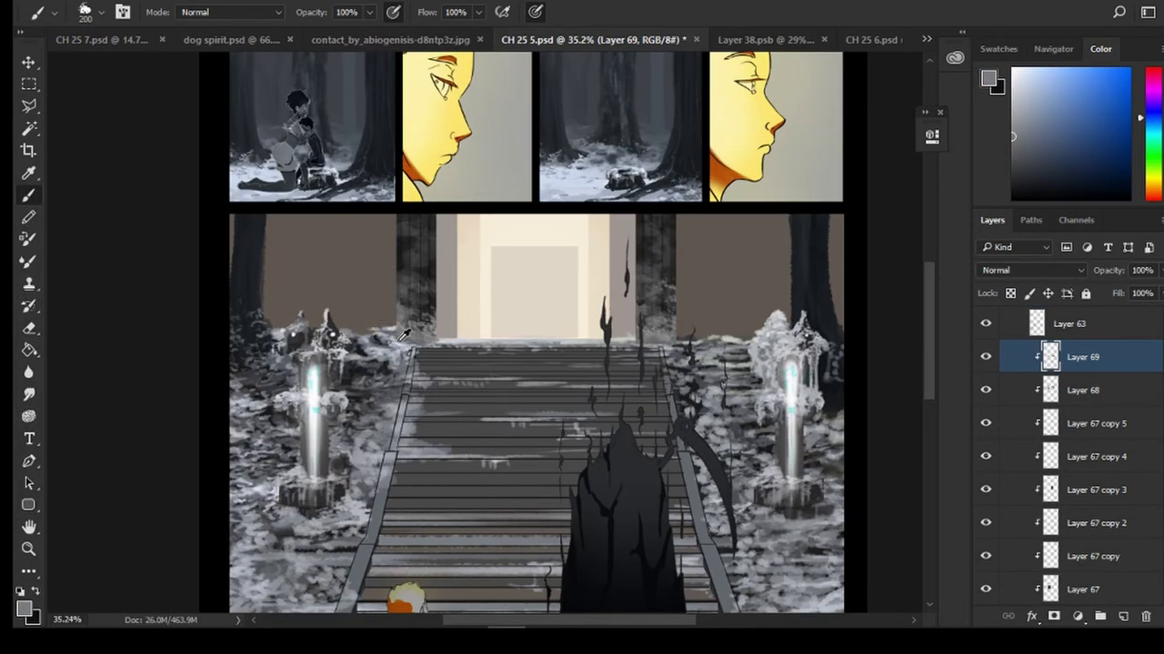
# Touch up the area beside the left doorway column on Layer 69 with sampled greys, and save the document
pyautogui.keyDown('alt'); pyautogui.click(384, 299); pyautogui.keyUp('alt')
pyautogui.keyDown('alt'); pyautogui.click(402, 337); pyautogui.keyUp('alt')
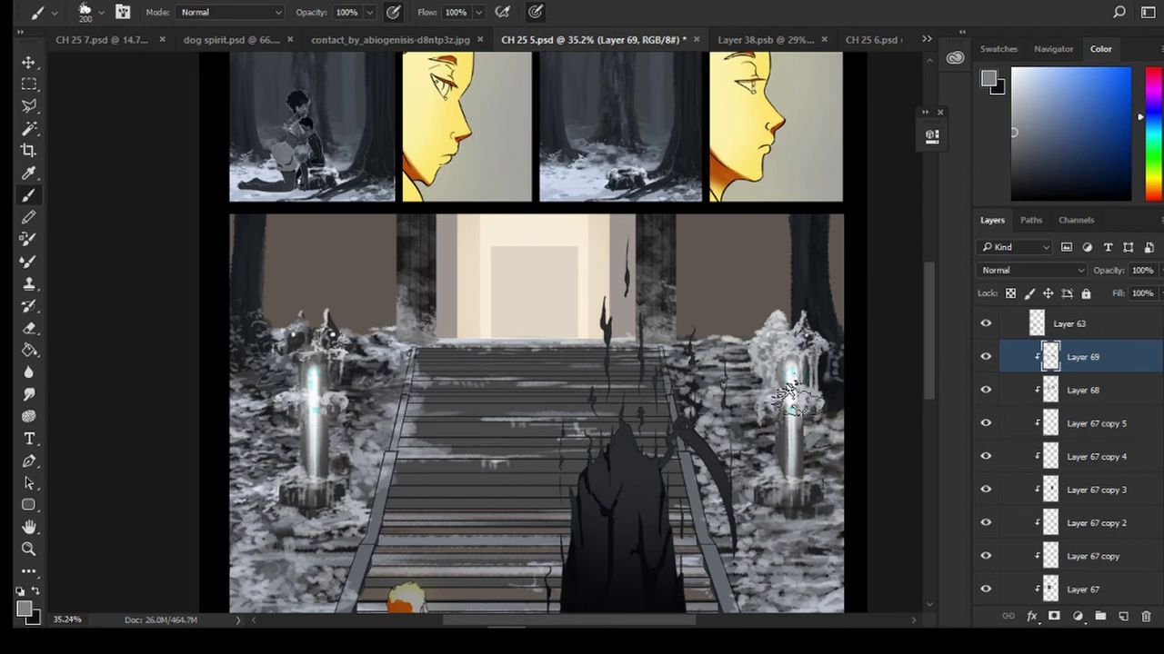
pyautogui.scroll(-1, 873, 523)
pyautogui.hotkey('ctrl', 's')
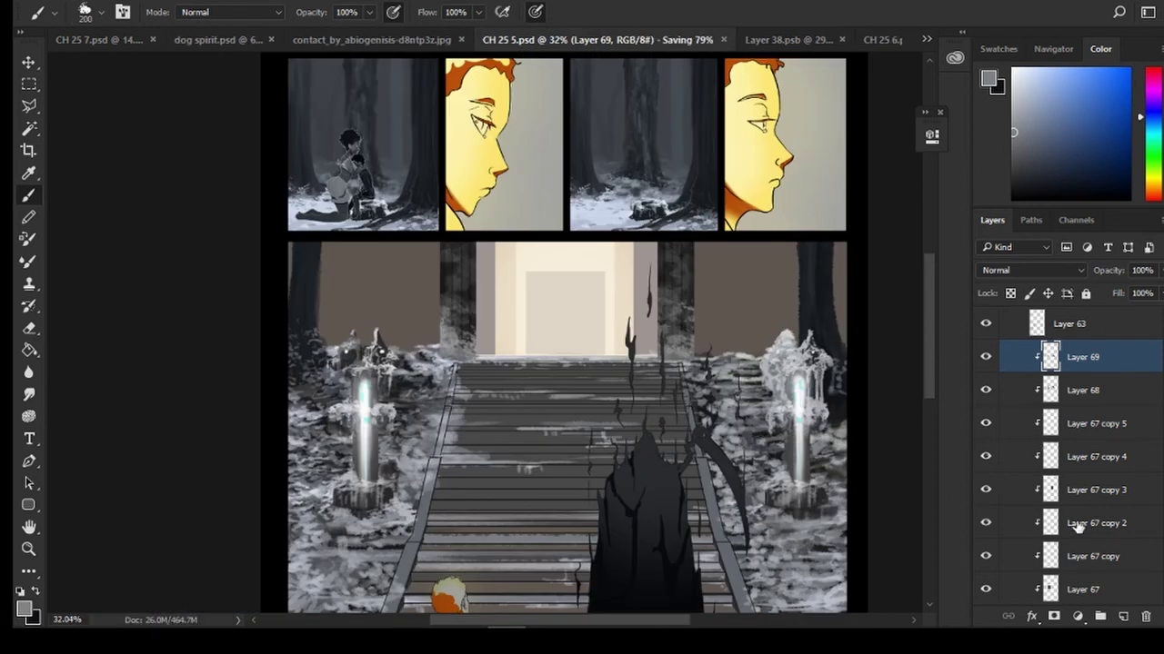
# Examine the layer stack behind the staircase, toggling the visibility of Layer 36 and another lower layer to identify their contents
pyautogui.scroll(-1, 1079, 527)
pyautogui.scroll(-10, 983, 549)
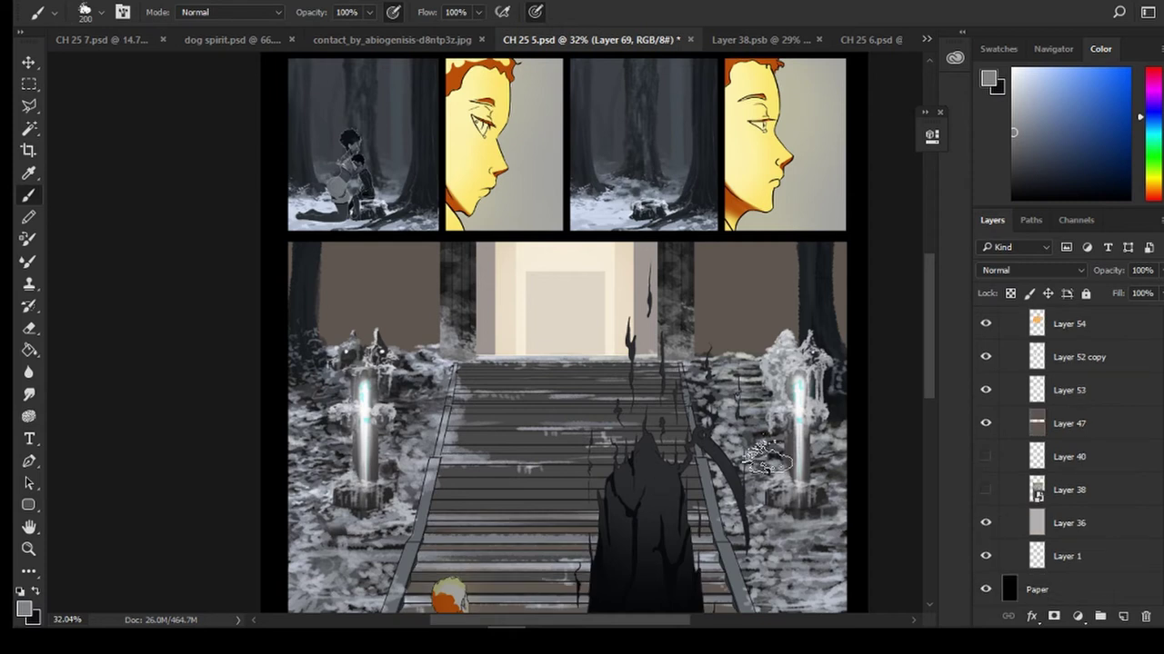
pyautogui.moveTo(923, 377); pyautogui.dragTo(923, 409)
pyautogui.scroll(3, 1033, 485)
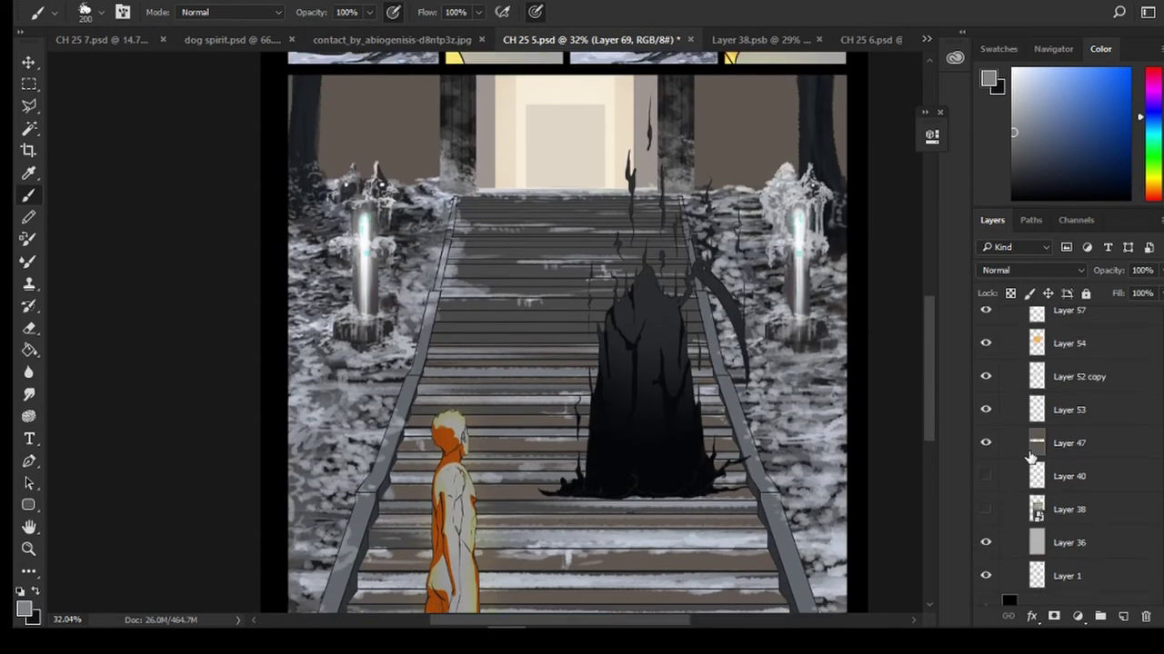
pyautogui.click(985, 543)
pyautogui.click(985, 543)
pyautogui.scroll(3, 985, 509)
pyautogui.click(986, 484)
pyautogui.click(987, 483)
pyautogui.scroll(4, 989, 485)
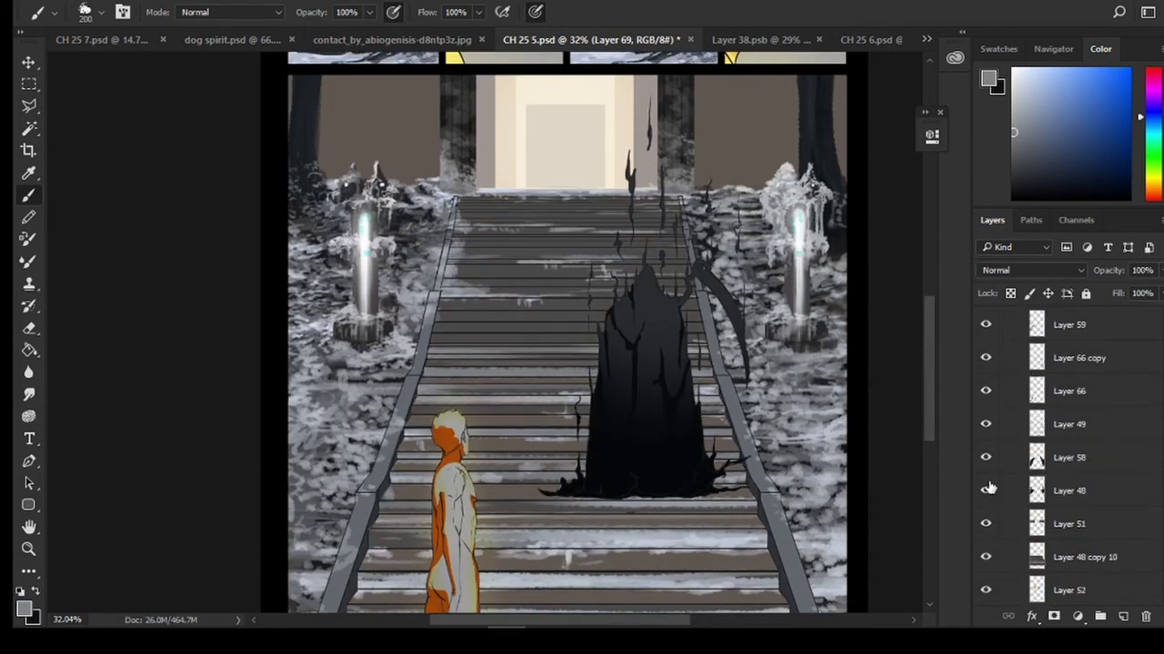
pyautogui.scroll(-3, 989, 487)
pyautogui.scroll(-5, 990, 509)
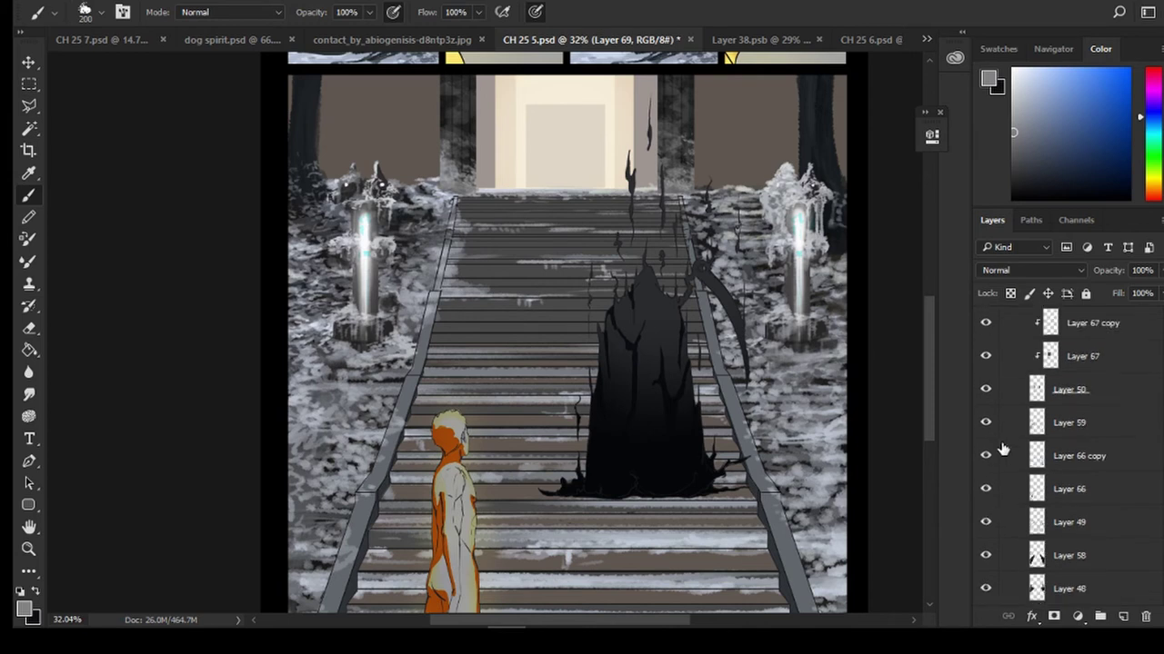
pyautogui.scroll(5, 991, 473)
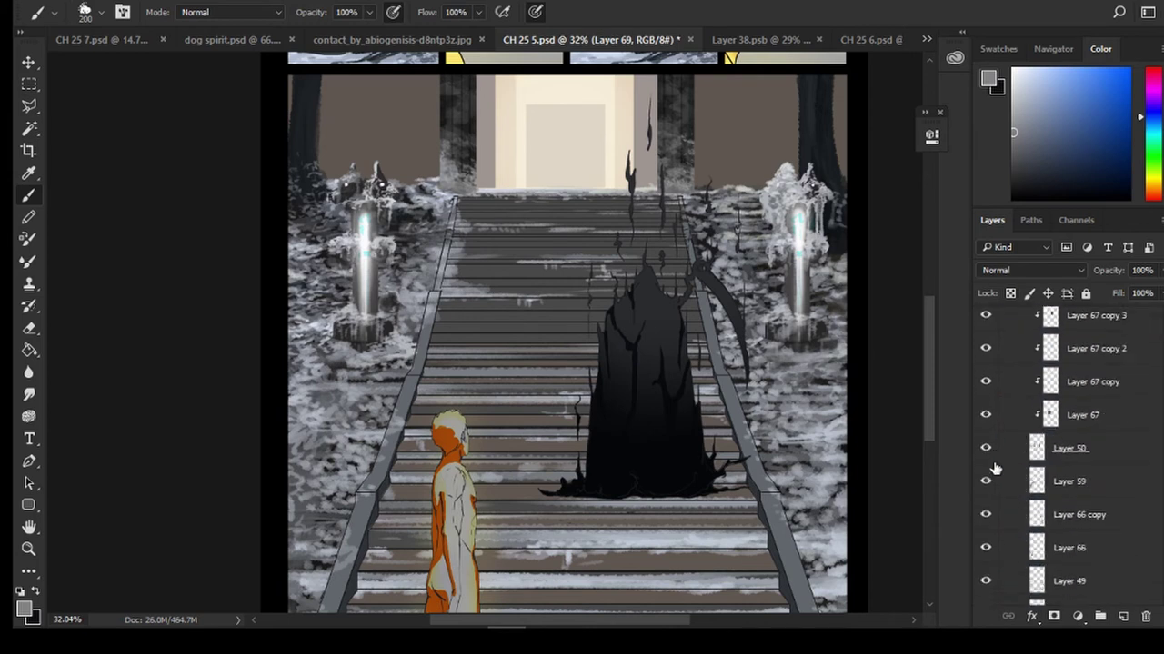
# Move Layer 57 and the orange glow on Layer 54 together to directly beneath Layer 51
pyautogui.click(1059, 578)
pyautogui.keyDown('ctrl'); pyautogui.click(1057, 553); pyautogui.keyUp('ctrl')
pyautogui.moveTo(1057, 552); pyautogui.dragTo(1050, 473)
pyautogui.scroll(3, 918, 380)
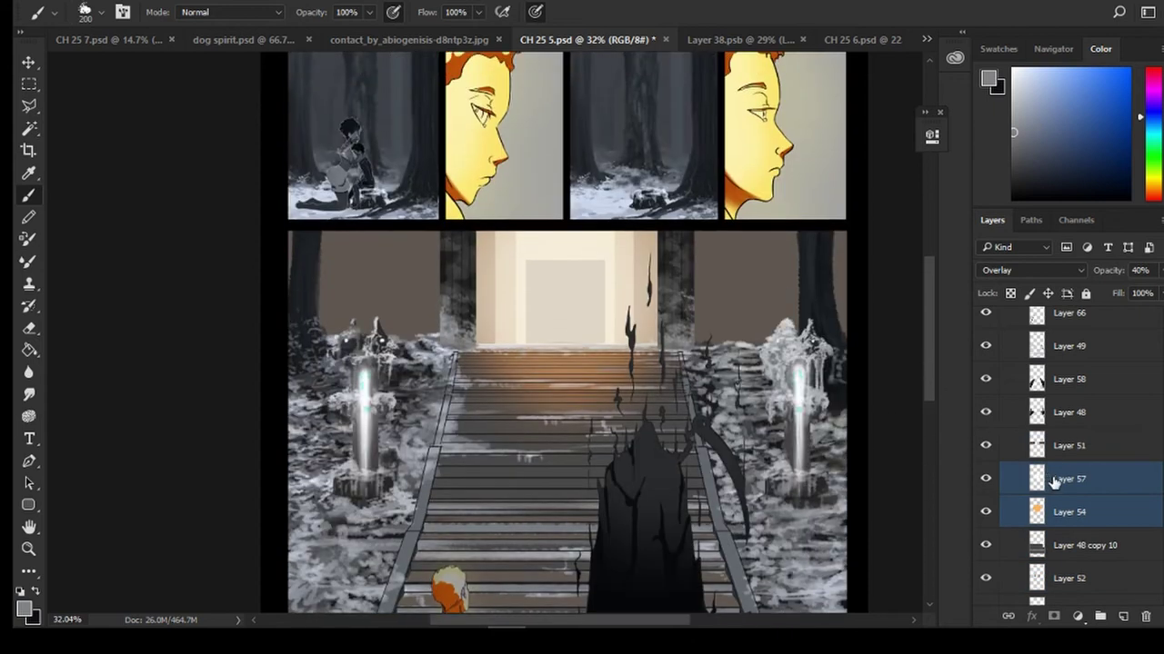
# Add a new layer clipped to Layer 51 for painting the walls beside the doorway
pyautogui.scroll(-5, 1080, 471)
pyautogui.click(986, 445)
pyautogui.click(987, 446)
pyautogui.scroll(4, 1011, 450)
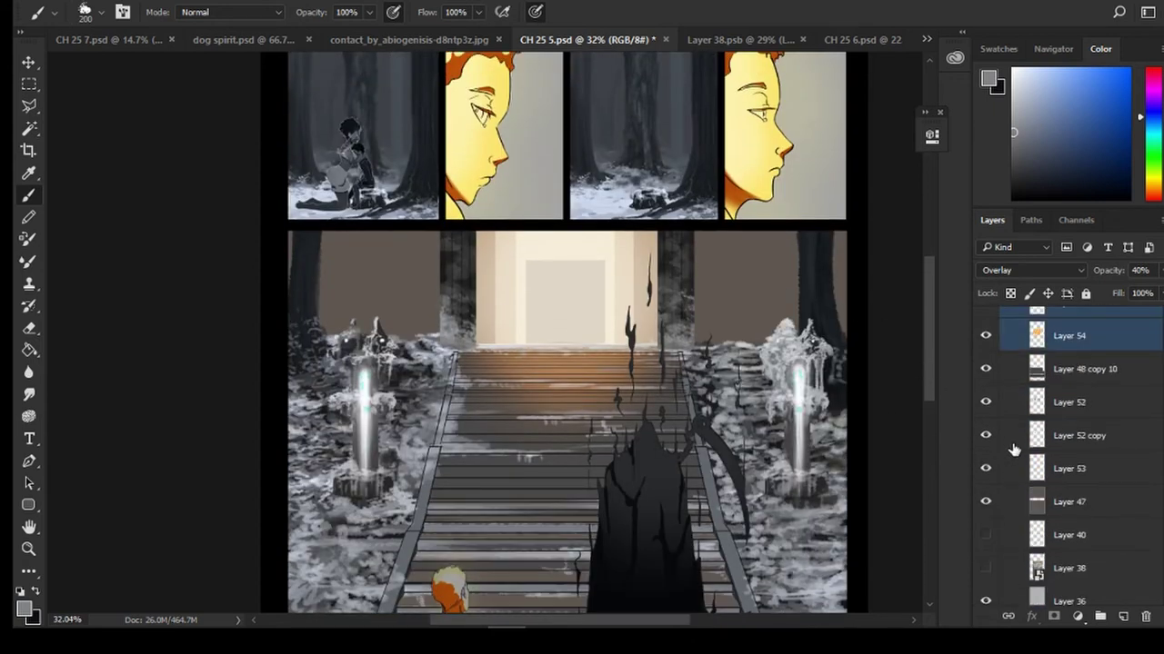
pyautogui.scroll(5, 1004, 436)
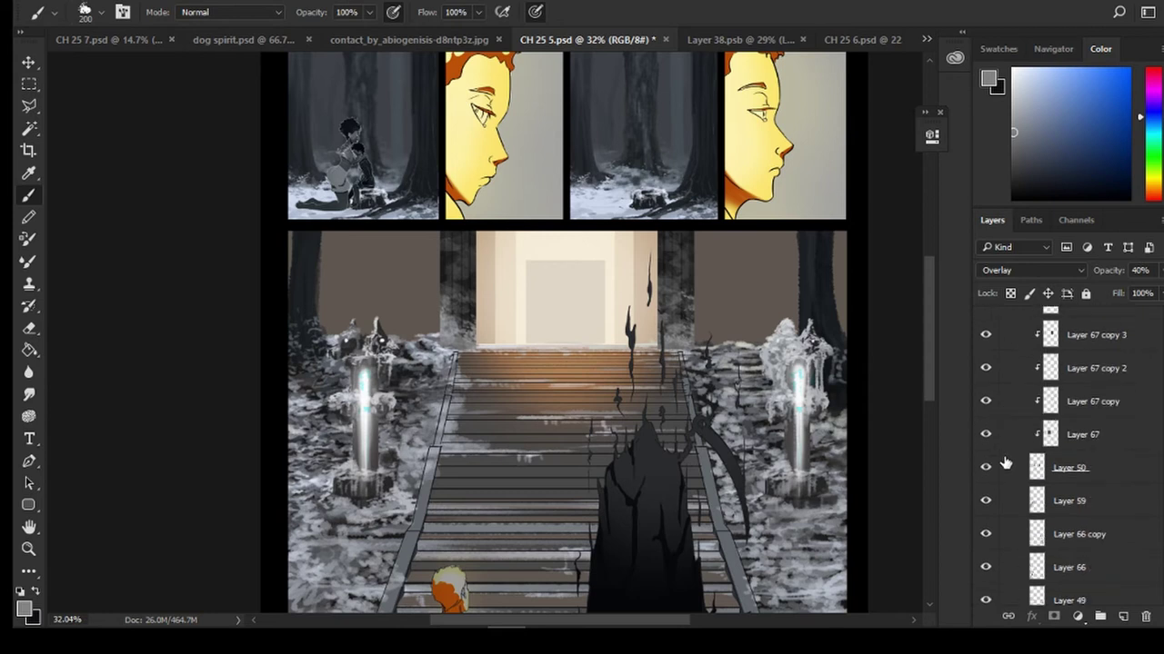
pyautogui.scroll(-5, 999, 482)
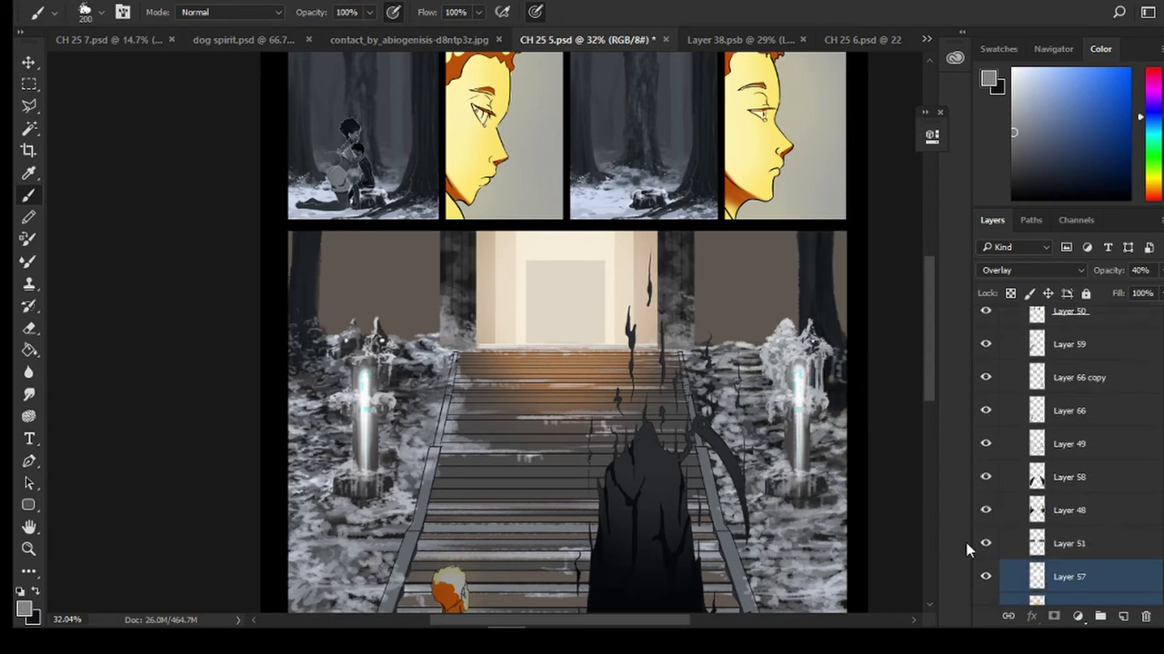
pyautogui.click(1004, 545)
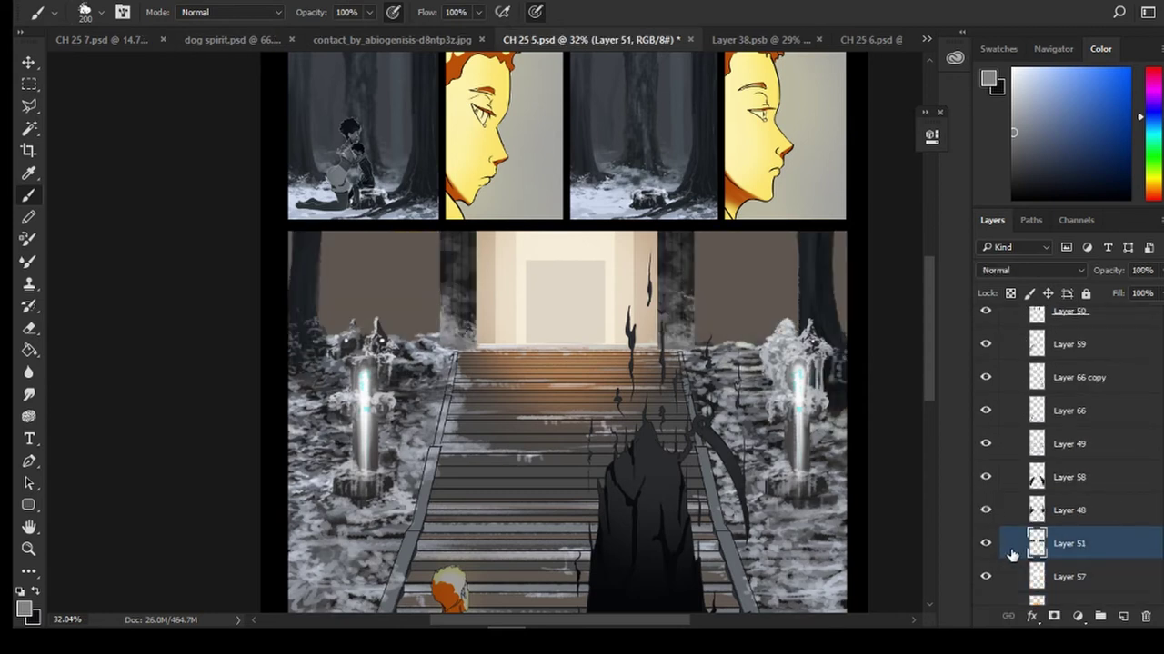
pyautogui.keyDown('alt'); pyautogui.click(1057, 558); pyautogui.keyUp('alt')
# Paint mottled dark blue-grey strokes over the brown wall left of the doorway on Layer 70, using the textured round brush at 250 px
pyautogui.click(101, 12)
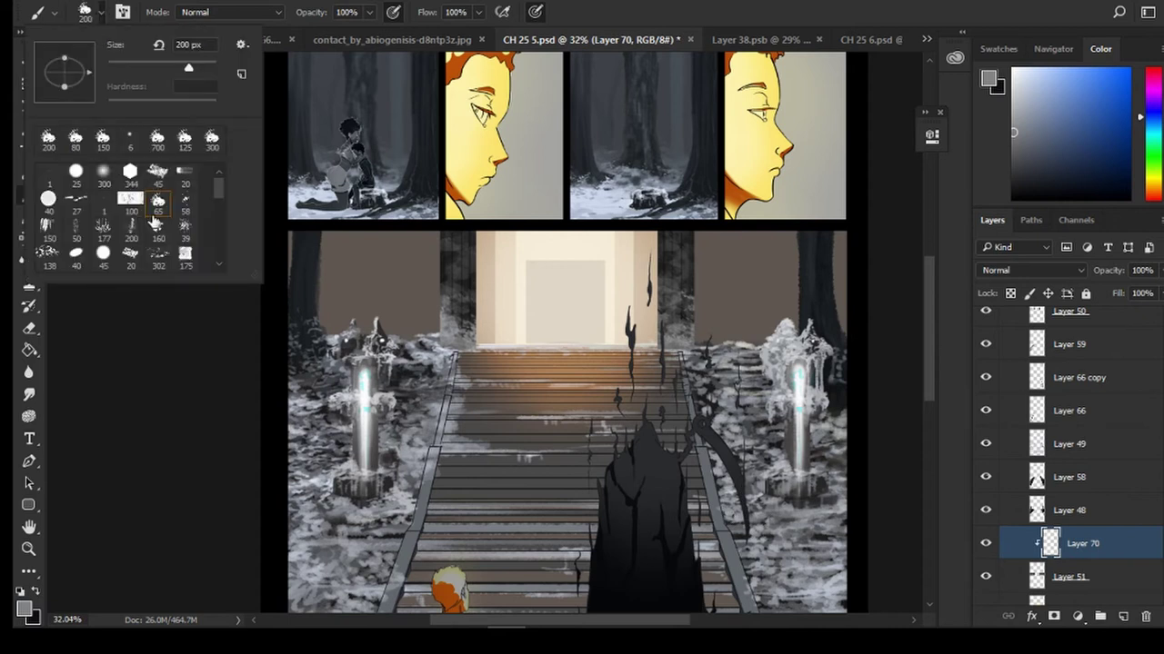
pyautogui.doubleClick(103, 253)
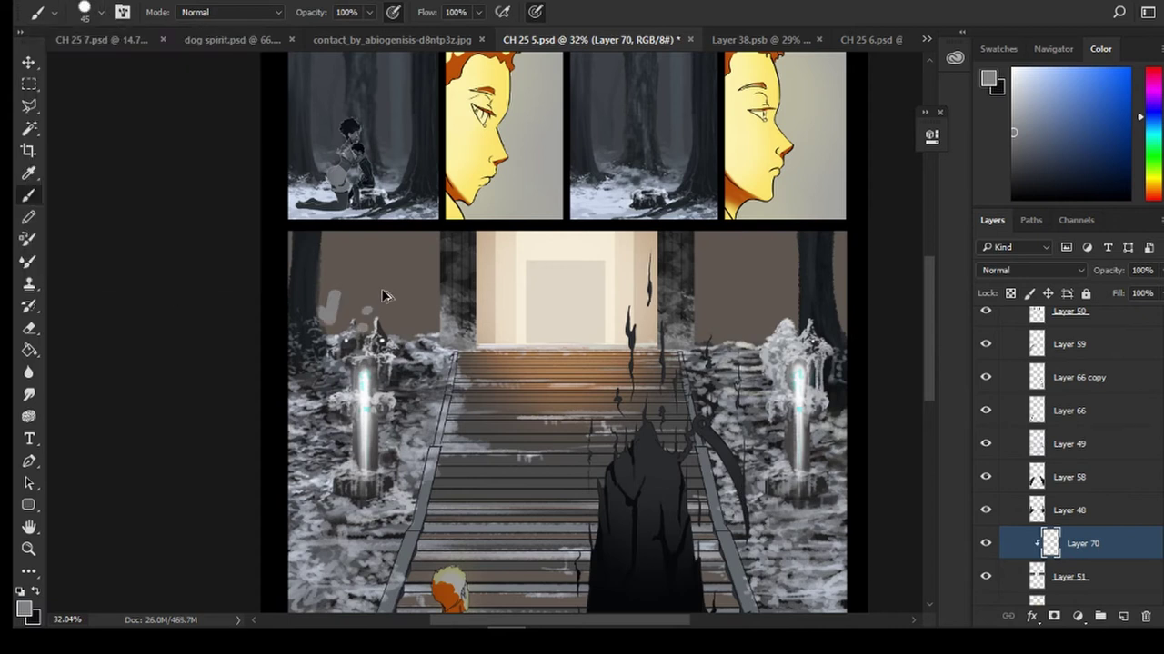
pyautogui.press(']')
pyautogui.press(']')
pyautogui.press(']')
pyautogui.press(']')
pyautogui.press(']')
pyautogui.press(']')
pyautogui.press(']')
pyautogui.press(']')
pyautogui.press(']')
pyautogui.press(']')
pyautogui.moveTo(413, 313)
pyautogui.mouseDown()
pyautogui.moveTo(371, 271)
pyautogui.moveTo(433, 223)
pyautogui.moveTo(315, 262)
pyautogui.moveTo(303, 280)
pyautogui.mouseUp()
pyautogui.keyDown('alt'); pyautogui.click(412, 178); pyautogui.keyUp('alt')
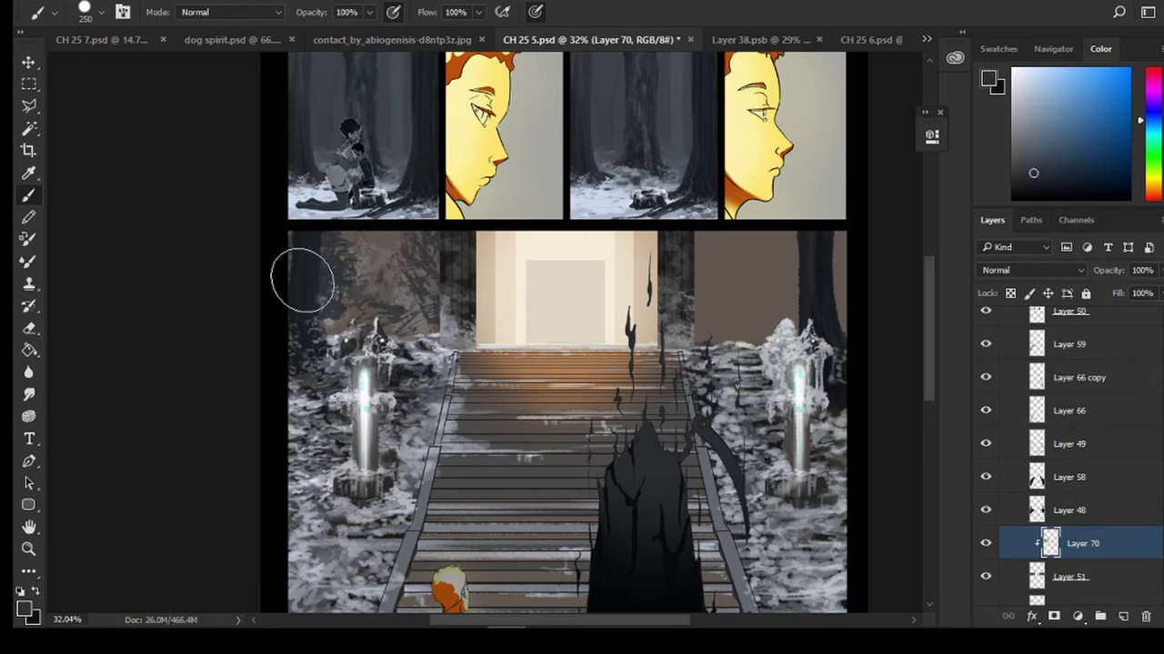
pyautogui.moveTo(380, 306)
pyautogui.mouseDown()
pyautogui.moveTo(380, 278)
pyautogui.moveTo(428, 287)
pyautogui.moveTo(382, 254)
pyautogui.mouseUp()
pyautogui.keyDown('alt'); pyautogui.click(371, 255); pyautogui.keyUp('alt')
pyautogui.keyDown('alt'); pyautogui.click(432, 253); pyautogui.keyUp('alt')
pyautogui.moveTo(417, 291); pyautogui.dragTo(431, 276)
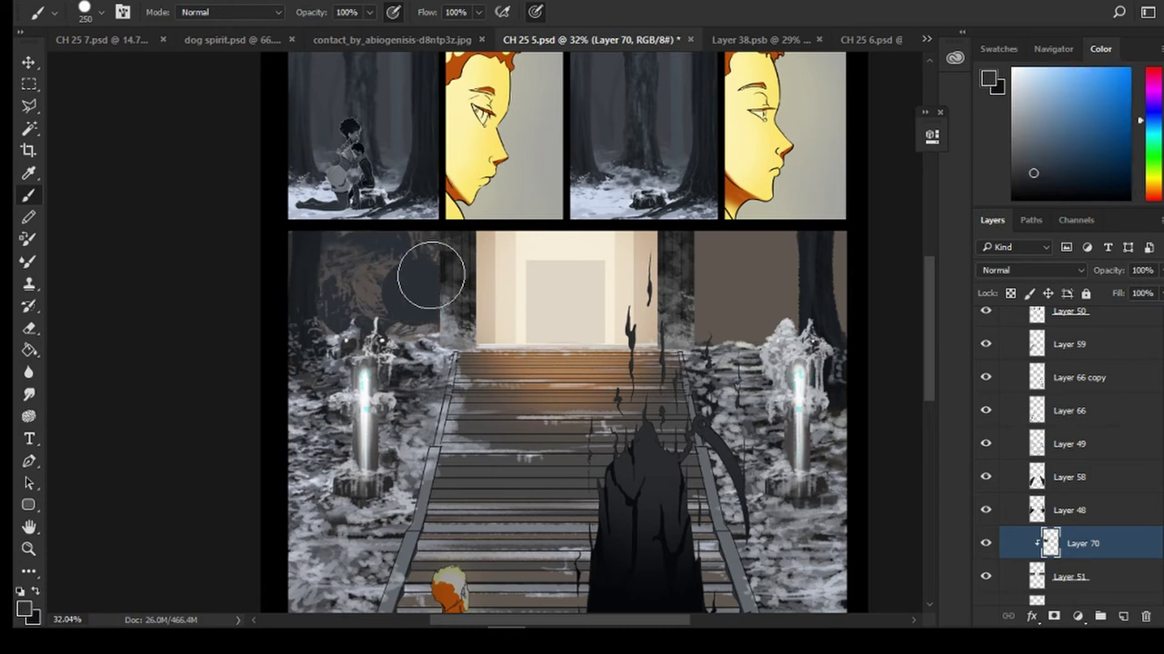
# Cover the brown wall right of the doorway with mottled dark tones sampled from the surrounding painting
pyautogui.moveTo(745, 277)
pyautogui.mouseDown()
pyautogui.moveTo(807, 286)
pyautogui.moveTo(749, 322)
pyautogui.moveTo(726, 292)
pyautogui.moveTo(711, 298)
pyautogui.mouseUp()
pyautogui.keyDown('alt'); pyautogui.click(716, 278); pyautogui.keyUp('alt')
pyautogui.keyDown('alt'); pyautogui.click(755, 266); pyautogui.keyUp('alt')
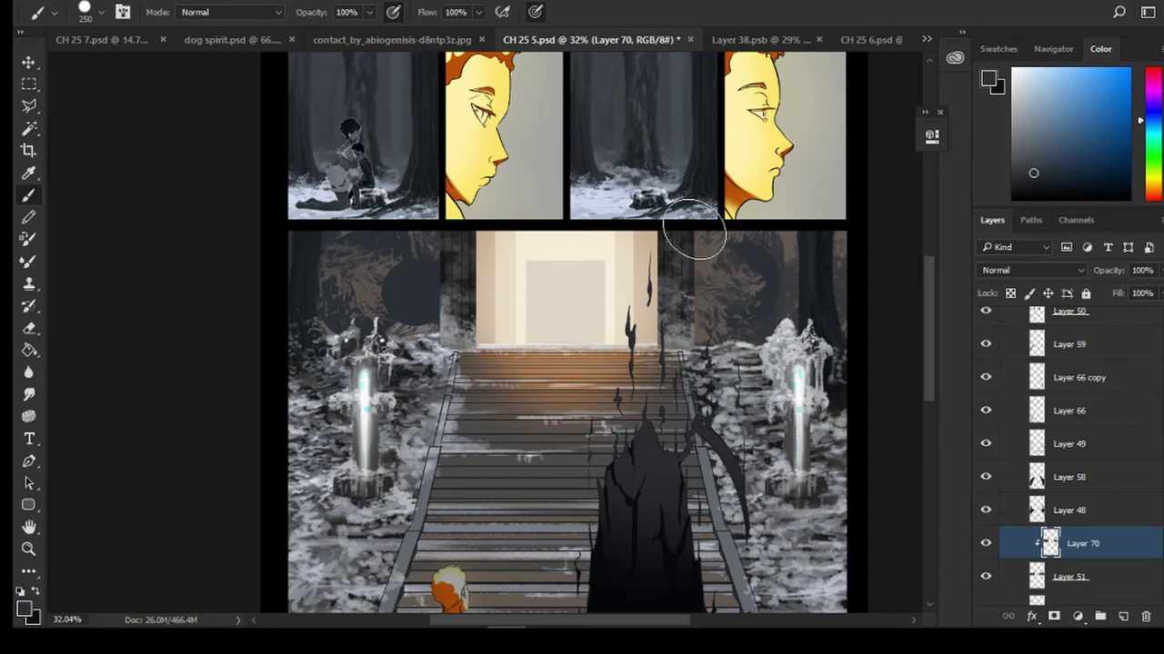
pyautogui.moveTo(696, 232)
pyautogui.mouseDown()
pyautogui.moveTo(784, 287)
pyautogui.moveTo(825, 247)
pyautogui.moveTo(840, 310)
pyautogui.moveTo(855, 258)
pyautogui.mouseUp()
pyautogui.keyDown('alt'); pyautogui.click(825, 259); pyautogui.keyUp('alt')
pyautogui.moveTo(777, 309)
pyautogui.mouseDown()
pyautogui.moveTo(749, 301)
pyautogui.moveTo(791, 318)
pyautogui.moveTo(761, 333)
pyautogui.mouseUp()
# Build up darker and lighter grey texture on both walls beside the doorway with sampled colours
pyautogui.moveTo(321, 323)
pyautogui.mouseDown()
pyautogui.moveTo(295, 234)
pyautogui.moveTo(313, 251)
pyautogui.moveTo(402, 239)
pyautogui.moveTo(324, 270)
pyautogui.moveTo(282, 261)
pyautogui.moveTo(349, 265)
pyautogui.moveTo(297, 298)
pyautogui.moveTo(336, 275)
pyautogui.moveTo(393, 302)
pyautogui.moveTo(368, 305)
pyautogui.moveTo(400, 242)
pyautogui.mouseUp()
pyautogui.keyDown('alt'); pyautogui.click(399, 244); pyautogui.keyUp('alt')
pyautogui.keyDown('alt'); pyautogui.click(401, 195); pyautogui.keyUp('alt')
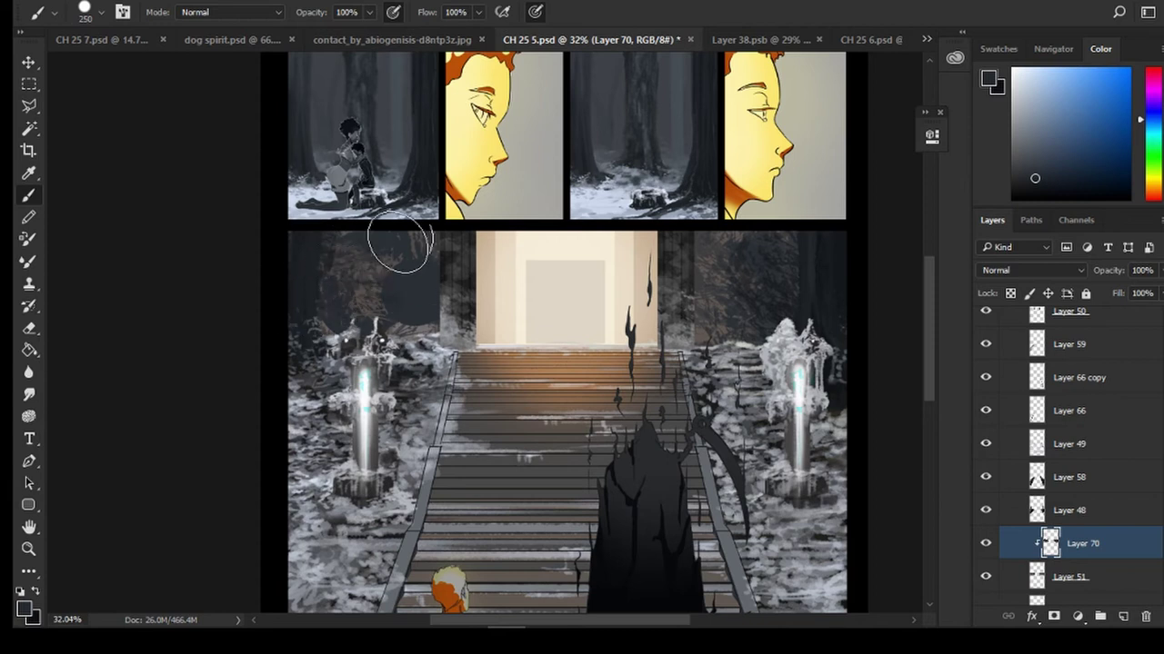
pyautogui.keyDown('alt'); pyautogui.click(848, 261); pyautogui.keyUp('alt')
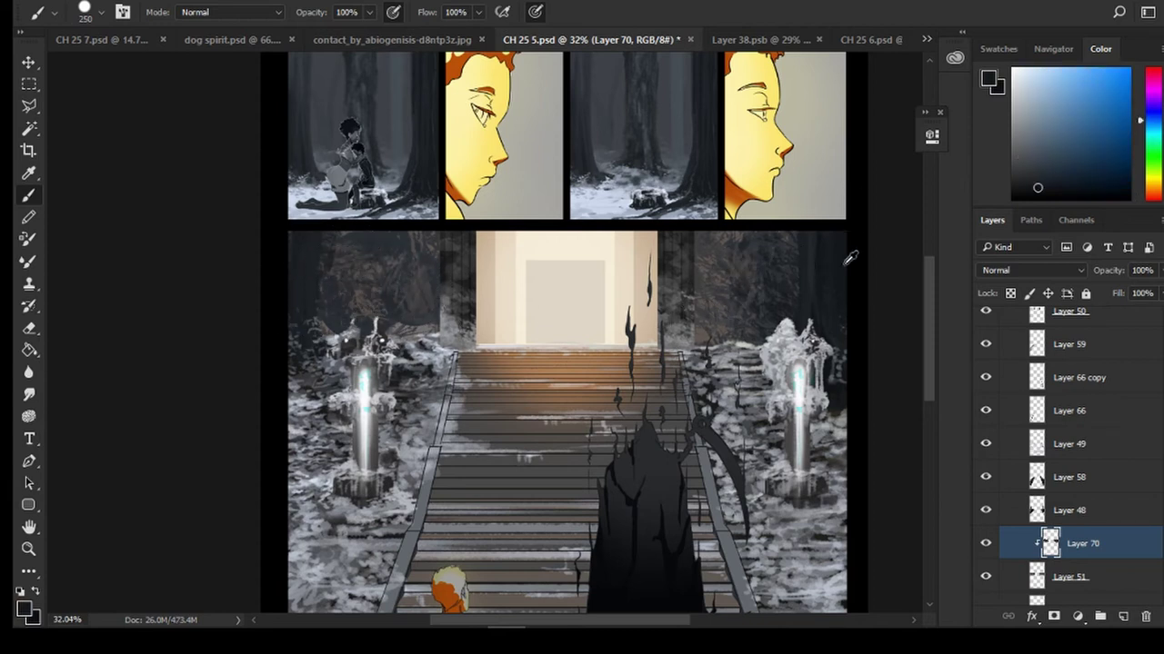
pyautogui.keyDown('alt'); pyautogui.click(716, 266); pyautogui.keyUp('alt')
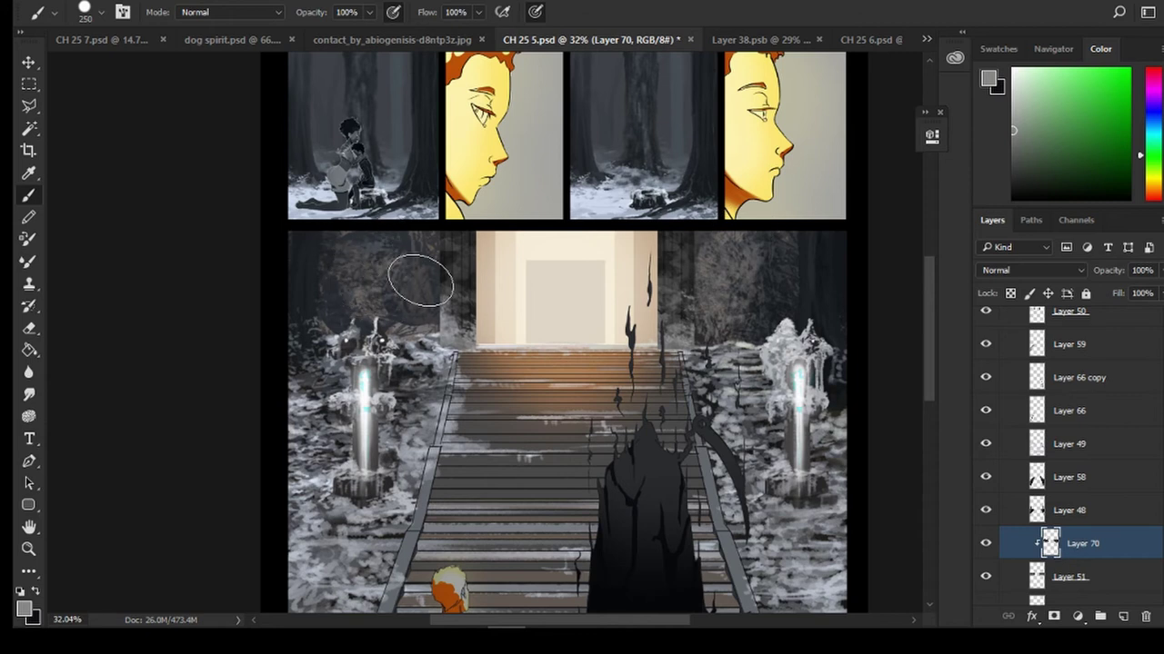
pyautogui.keyDown('alt'); pyautogui.click(352, 288); pyautogui.keyUp('alt')
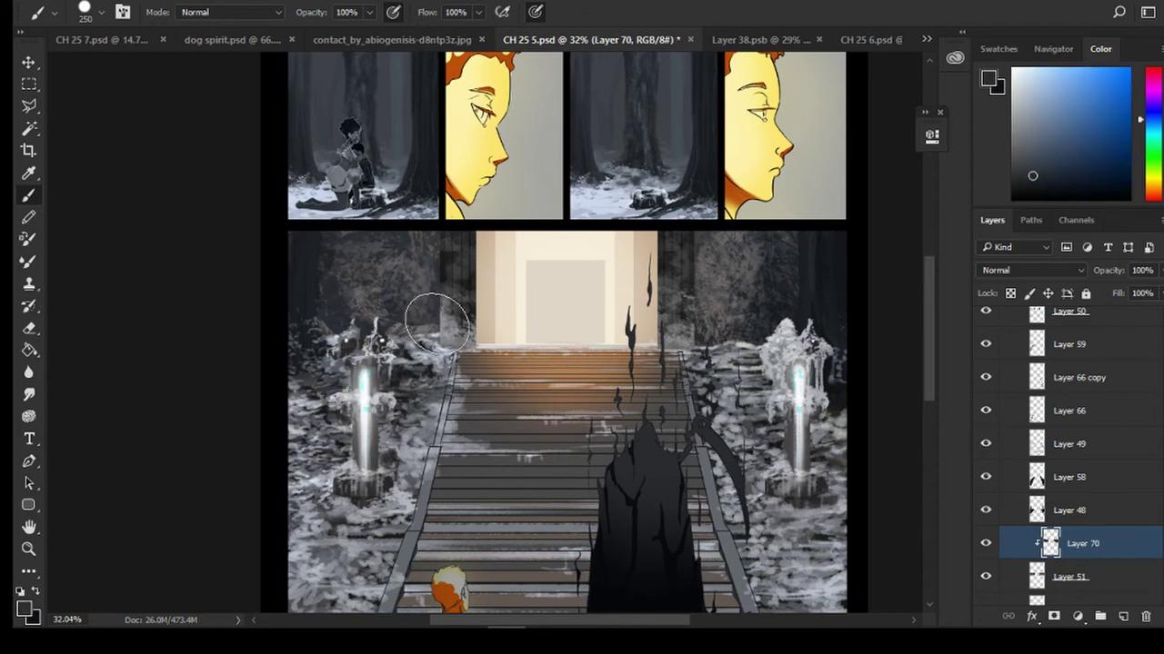
# Blend the walls into the two doorway columns and tree trunks with sampled dark greys on Layer 70
pyautogui.moveTo(437, 324); pyautogui.dragTo(426, 235)
pyautogui.moveTo(679, 267)
pyautogui.mouseDown()
pyautogui.moveTo(699, 332)
pyautogui.moveTo(688, 305)
pyautogui.mouseUp()
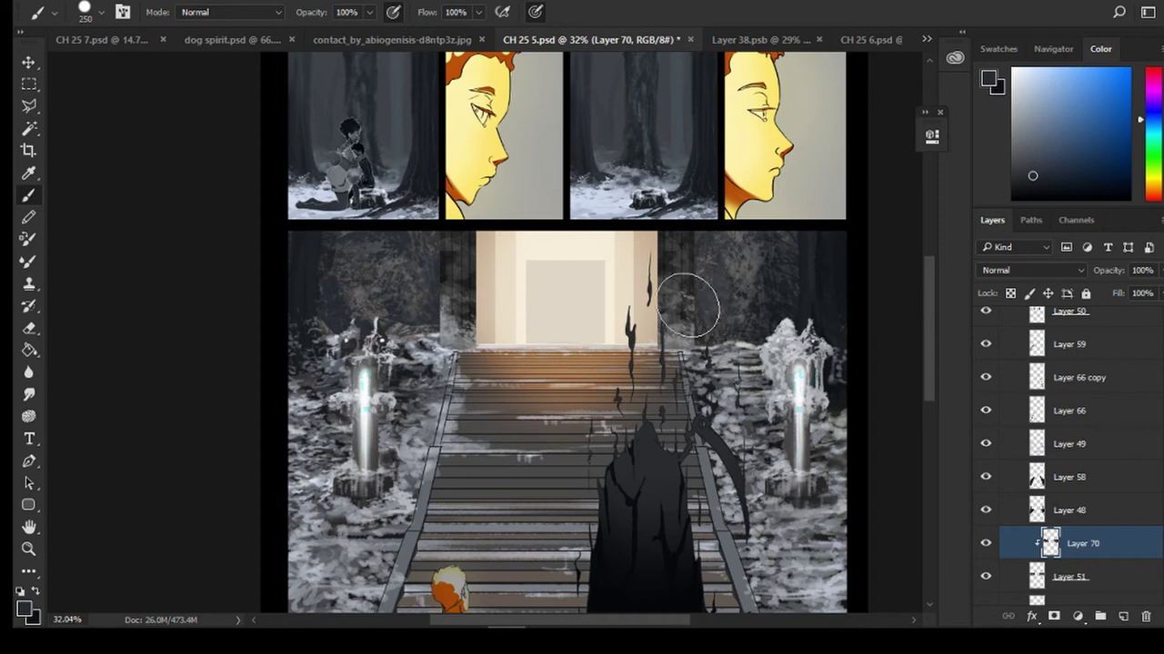
pyautogui.keyDown('alt'); pyautogui.click(824, 281); pyautogui.keyUp('alt')
pyautogui.keyDown('alt'); pyautogui.click(741, 273); pyautogui.keyUp('alt')
pyautogui.moveTo(741, 275)
pyautogui.mouseDown()
pyautogui.moveTo(729, 328)
pyautogui.moveTo(706, 248)
pyautogui.moveTo(691, 349)
pyautogui.mouseUp()
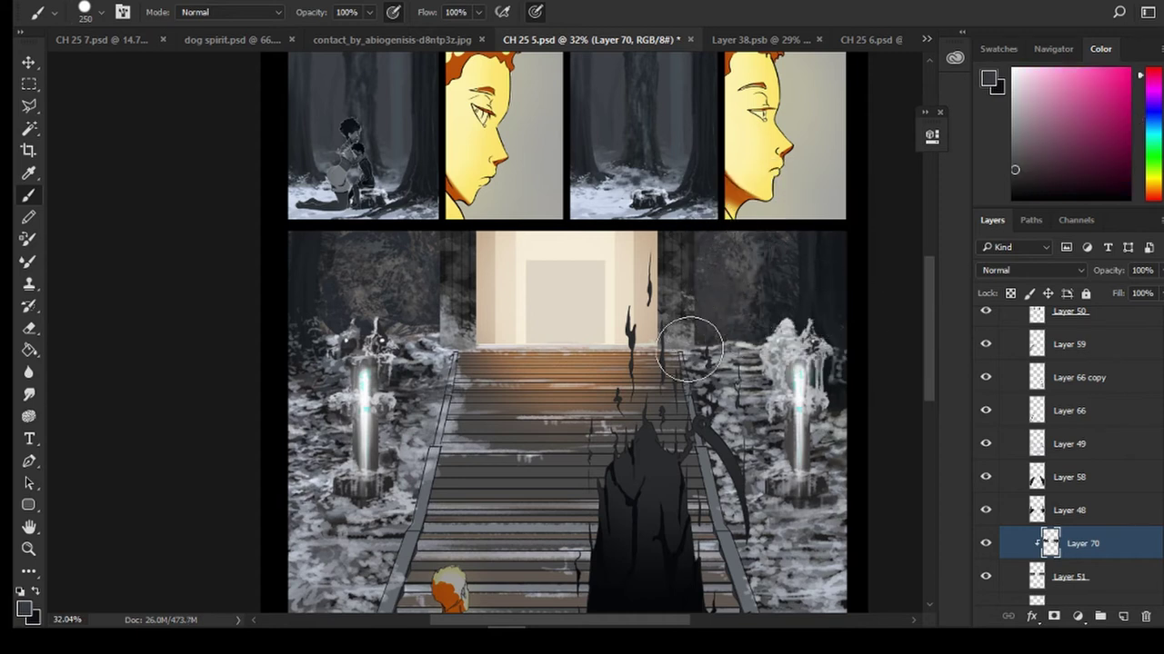
pyautogui.keyDown('alt'); pyautogui.click(400, 301); pyautogui.keyUp('alt')
pyautogui.keyDown('alt'); pyautogui.click(329, 278); pyautogui.keyUp('alt')
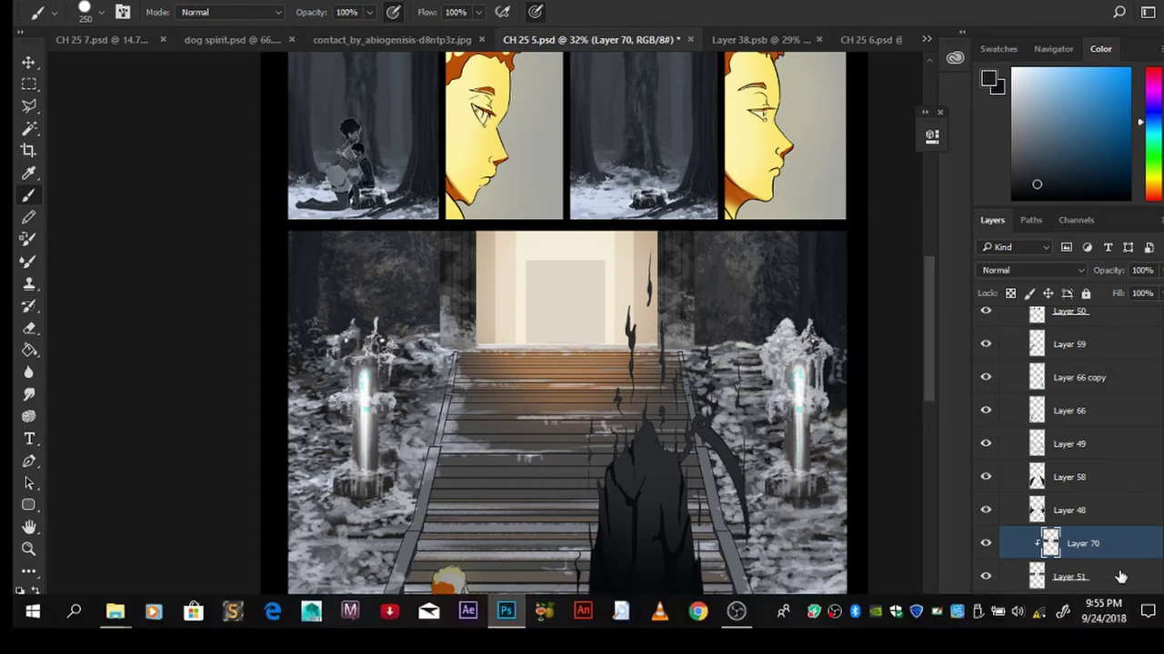
# Paint soft mid-grey haze over both walls beside the doorway on a new clipped layer above Layer 70, using a 1100 px soft round brush
pyautogui.click(1122, 617)
pyautogui.click(1012, 127)
pyautogui.click(102, 14)
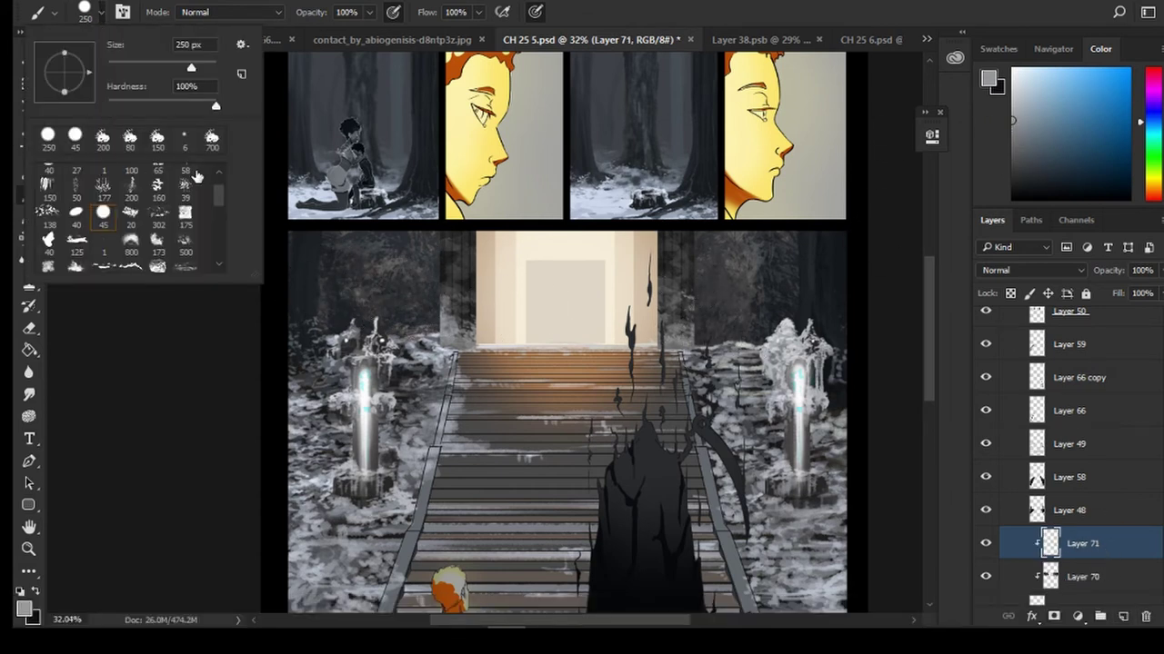
pyautogui.scroll(2, 195, 178)
pyautogui.click(102, 174)
pyautogui.click(444, 272)
pyautogui.press(']')
pyautogui.press(']')
pyautogui.press(']')
pyautogui.press(']')
pyautogui.press(']')
pyautogui.press(']')
pyautogui.press(']')
pyautogui.press(']')
pyautogui.moveTo(395, 279); pyautogui.dragTo(351, 359)
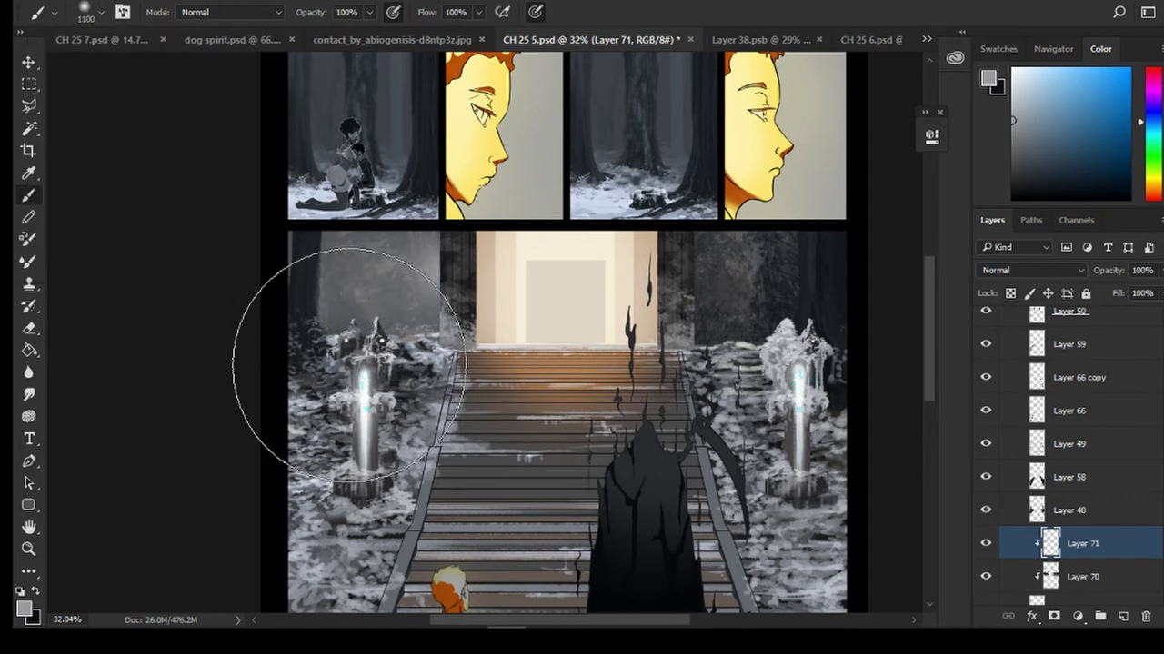
pyautogui.moveTo(738, 259); pyautogui.dragTo(904, 312)
# Lower the opacity of the wall haze on Layer 71 to 20%
pyautogui.click(1159, 271)
pyautogui.moveTo(1158, 284); pyautogui.dragTo(1117, 293)
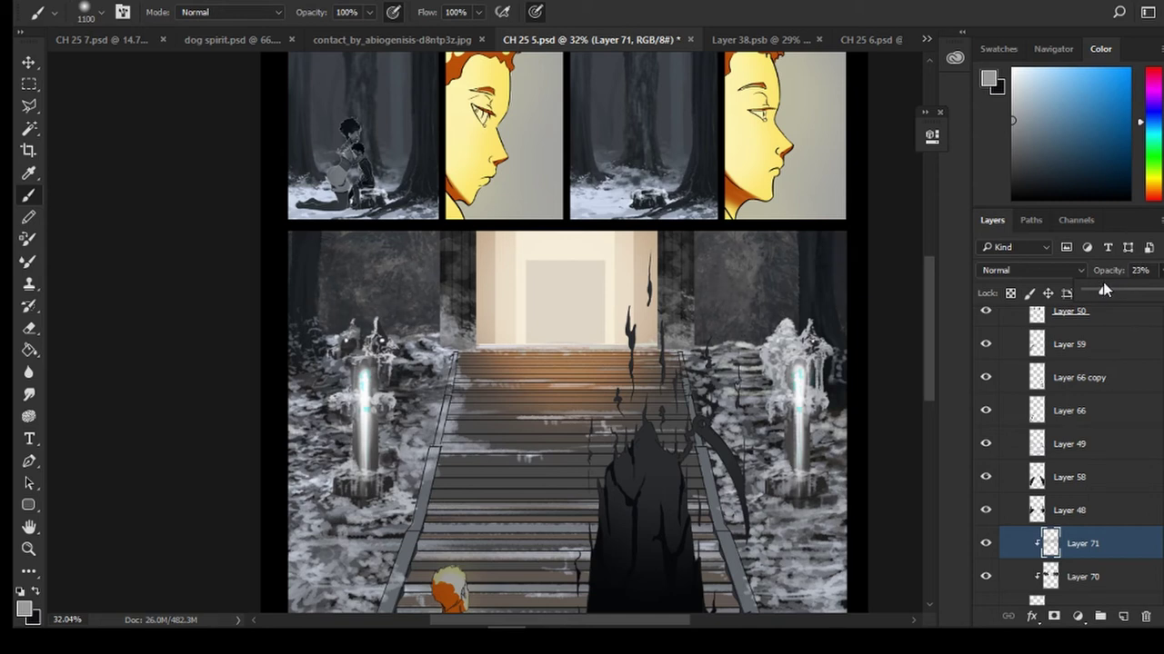
pyautogui.scroll(1, 1099, 287)
# Add a new layer clipped above Layer 69 and set its blending mode to Multiply
pyautogui.scroll(12, 994, 395)
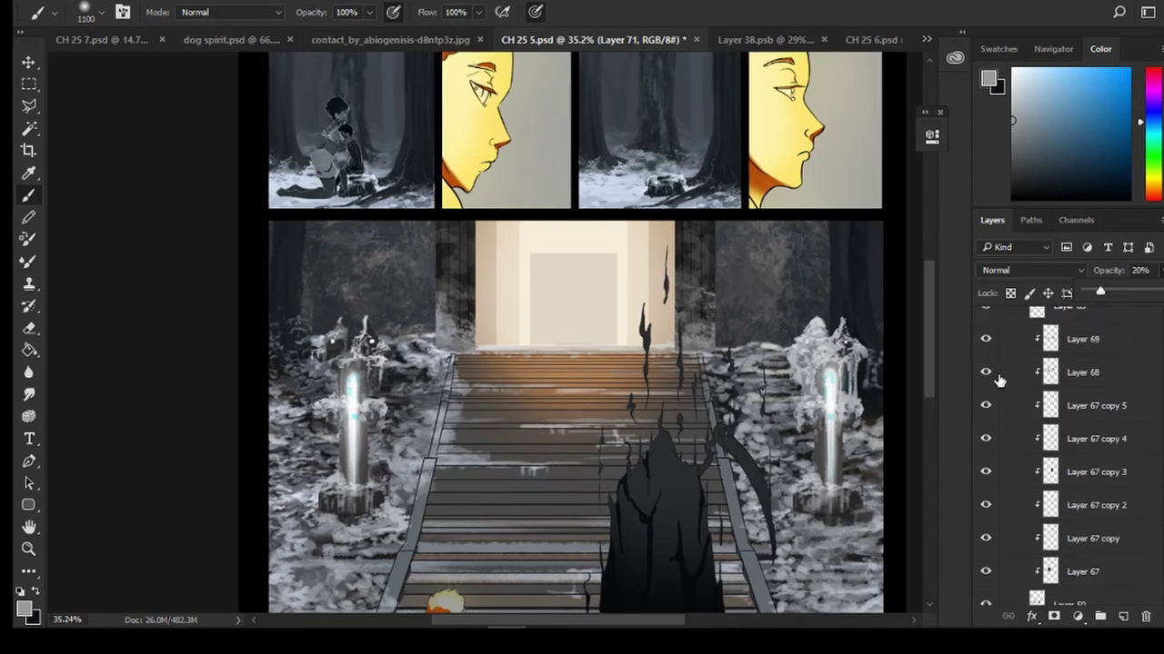
pyautogui.scroll(-3, 993, 395)
pyautogui.click(1000, 420)
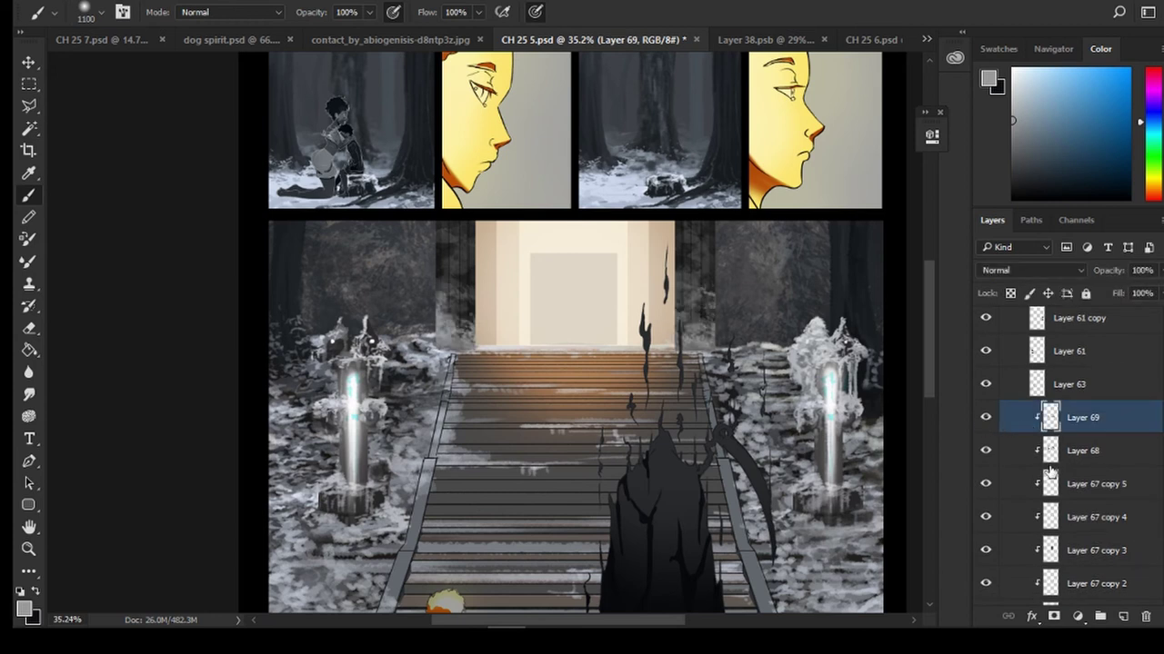
pyautogui.click(1123, 616)
pyautogui.keyDown('alt'); pyautogui.click(1050, 433); pyautogui.keyUp('alt')
pyautogui.click(1023, 270)
pyautogui.click(986, 316)
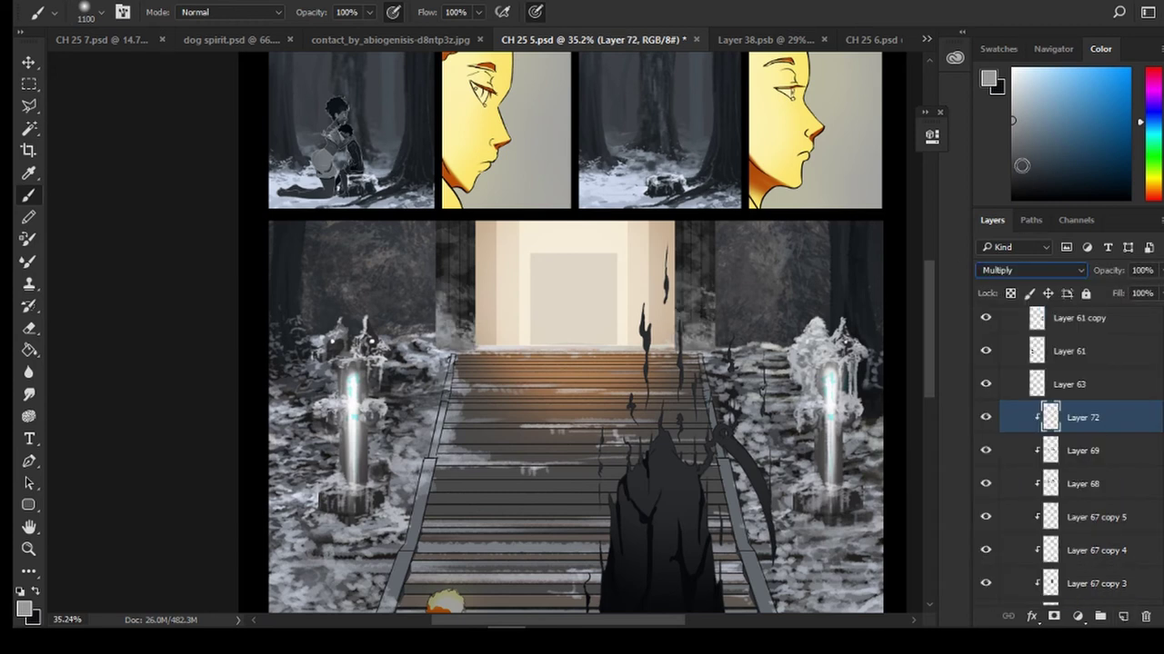
# Darken the columns on both sides of the doorway with dark grey at 300 px, and erase the excess near the column bases
pyautogui.press('[')
pyautogui.press('[')
pyautogui.press('[')
pyautogui.press('[')
pyautogui.press('[')
pyautogui.press('[')
pyautogui.press('[')
pyautogui.press('[')
pyautogui.press('[')
pyautogui.press('[')
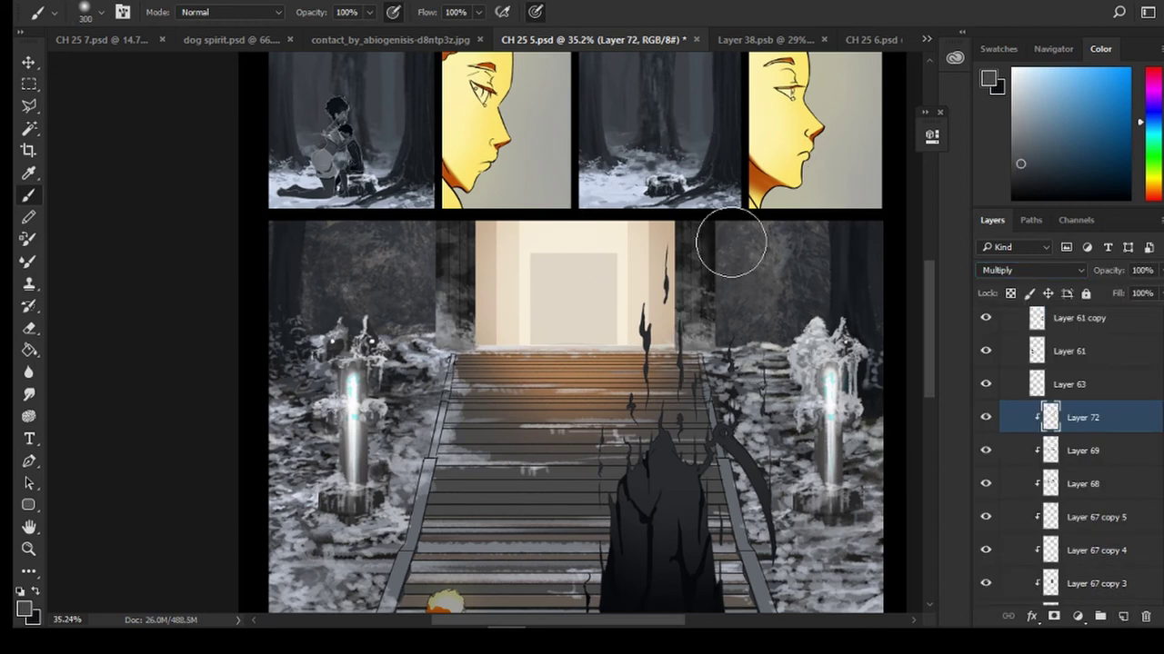
pyautogui.moveTo(736, 241); pyautogui.dragTo(733, 355)
pyautogui.moveTo(408, 224); pyautogui.dragTo(407, 354)
pyautogui.press('e')
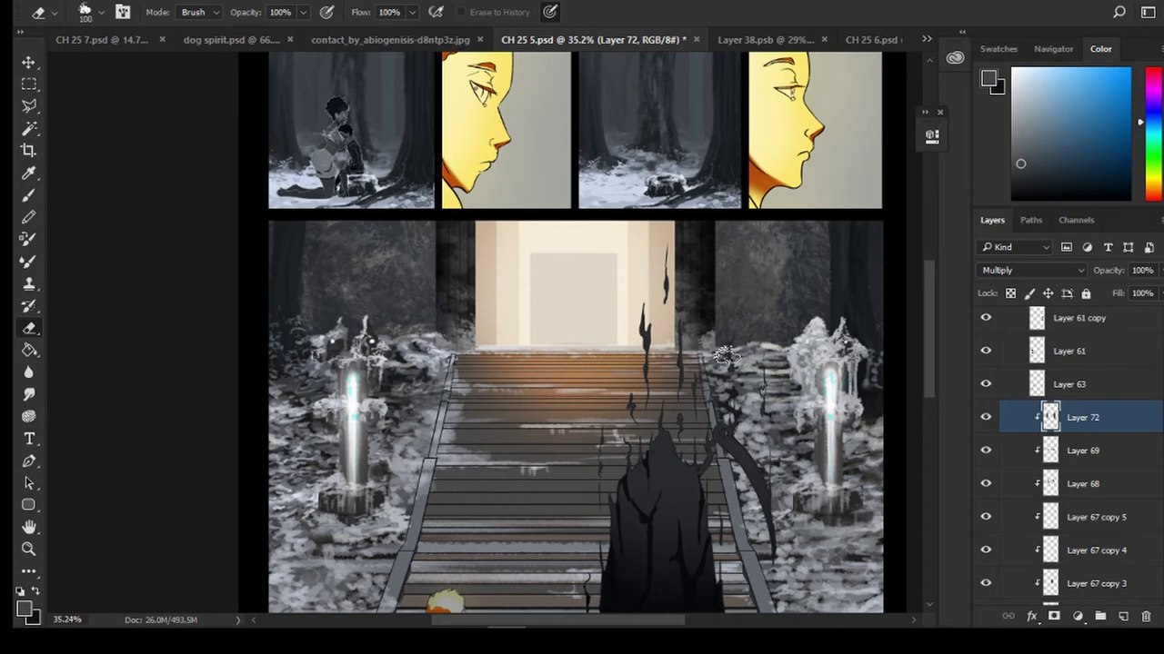
pyautogui.press('b')
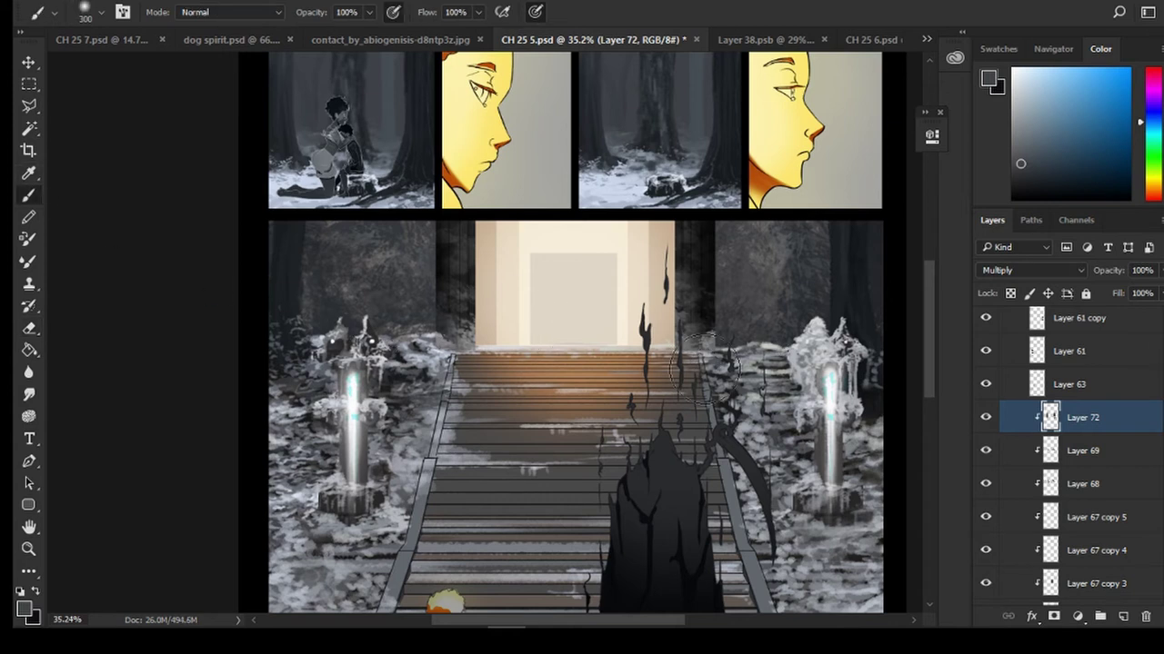
# Save the document and turn the dark overall shading on Layer 65 back on
pyautogui.scroll(2, 623, 281)
pyautogui.scroll(-4, 624, 299)
pyautogui.hotkey('ctrl', 's')
pyautogui.scroll(3, 1003, 375)
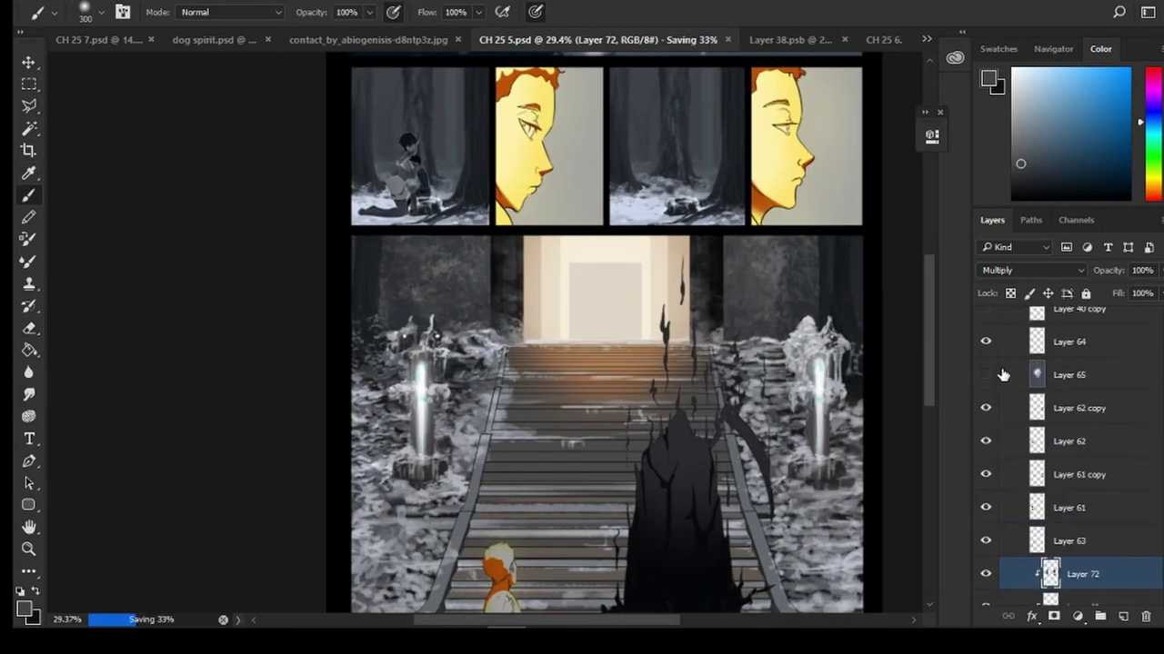
pyautogui.click(986, 374)
pyautogui.scroll(1, 1027, 409)
pyautogui.scroll(-3, 1024, 408)
pyautogui.moveTo(666, 422); pyautogui.dragTo(654, 377)
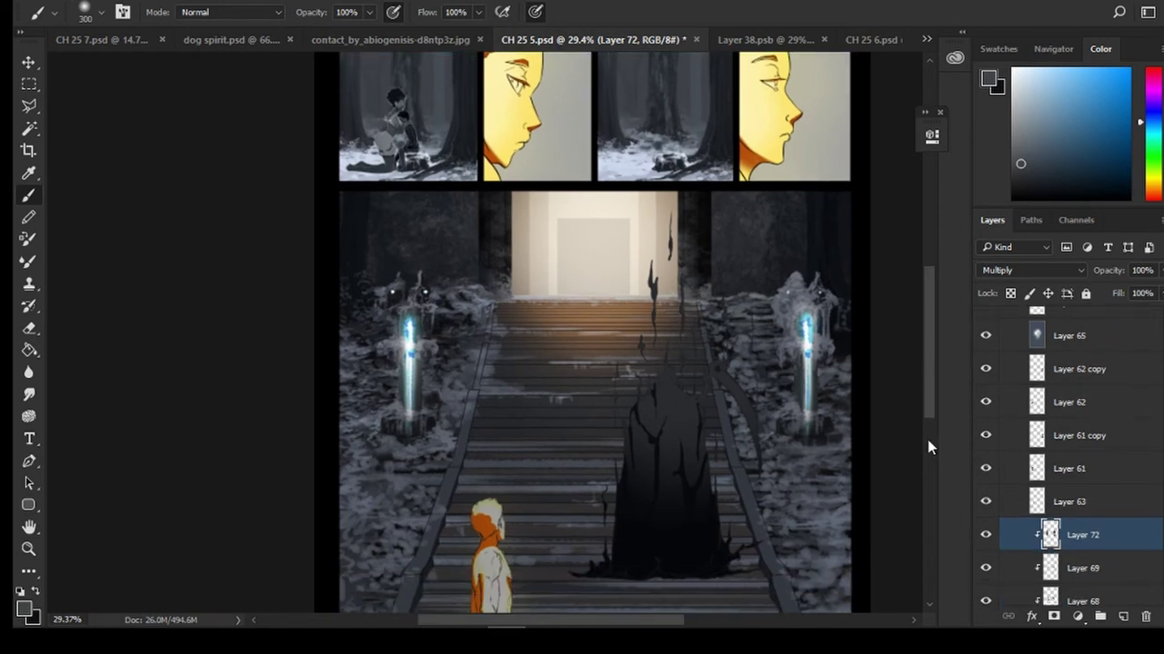
# Compare the panel with Layer 62 copy hidden and shown, and save the document
pyautogui.scroll(1, 982, 404)
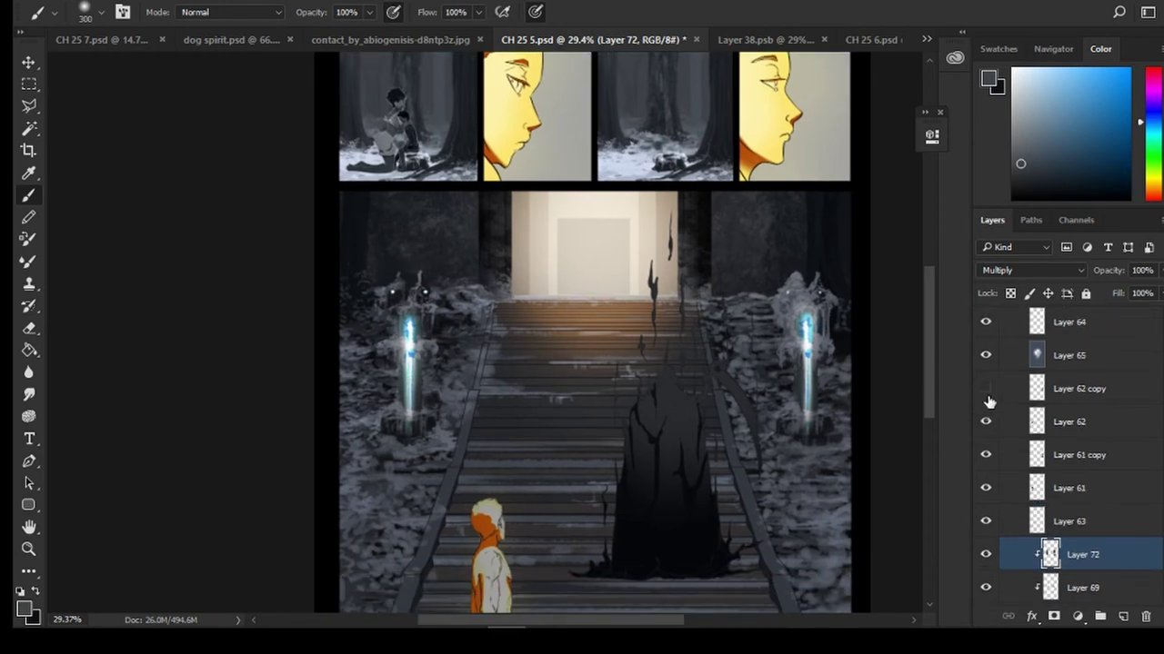
pyautogui.click(985, 374)
pyautogui.click(986, 374)
pyautogui.click(985, 375)
pyautogui.click(986, 374)
pyautogui.scroll(-3, 1000, 509)
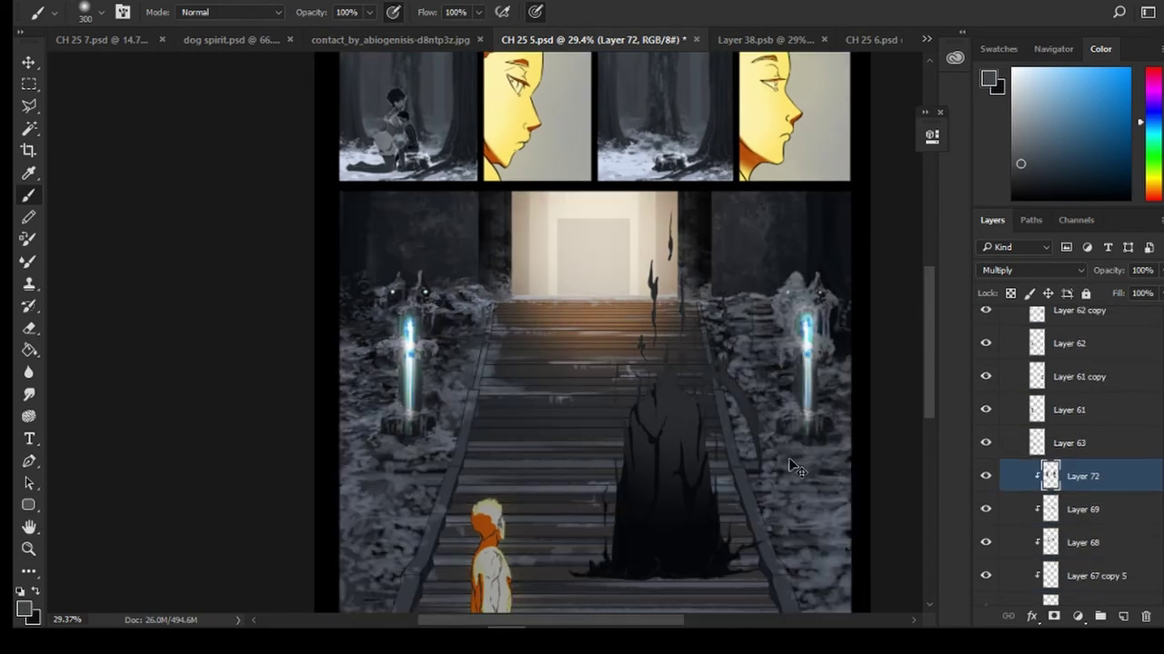
pyautogui.hotkey('ctrl', 's')
# Check the lower layers of the staircase panel and the whole page composition, and save the document again
pyautogui.scroll(-6, 1036, 509)
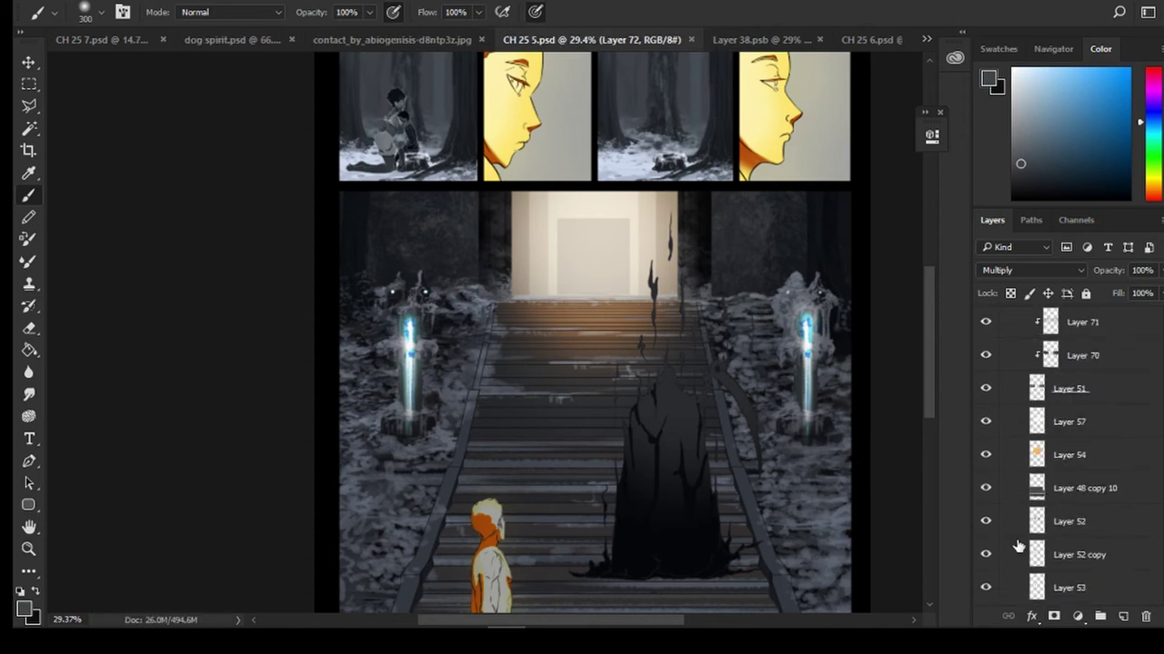
pyautogui.moveTo(929, 395)
pyautogui.mouseDown()
pyautogui.moveTo(928, 425)
pyautogui.moveTo(930, 400)
pyautogui.mouseUp()
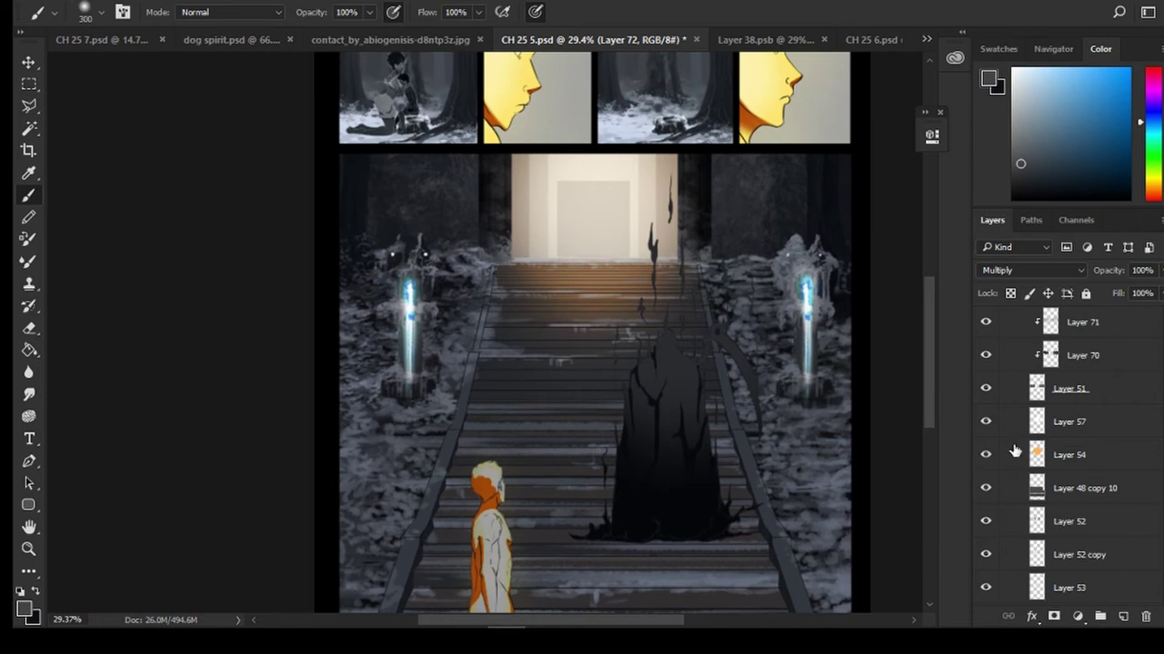
pyautogui.scroll(-3, 991, 428)
pyautogui.click(985, 441)
pyautogui.click(985, 442)
pyautogui.scroll(1, 990, 436)
pyautogui.scroll(-8, 813, 368)
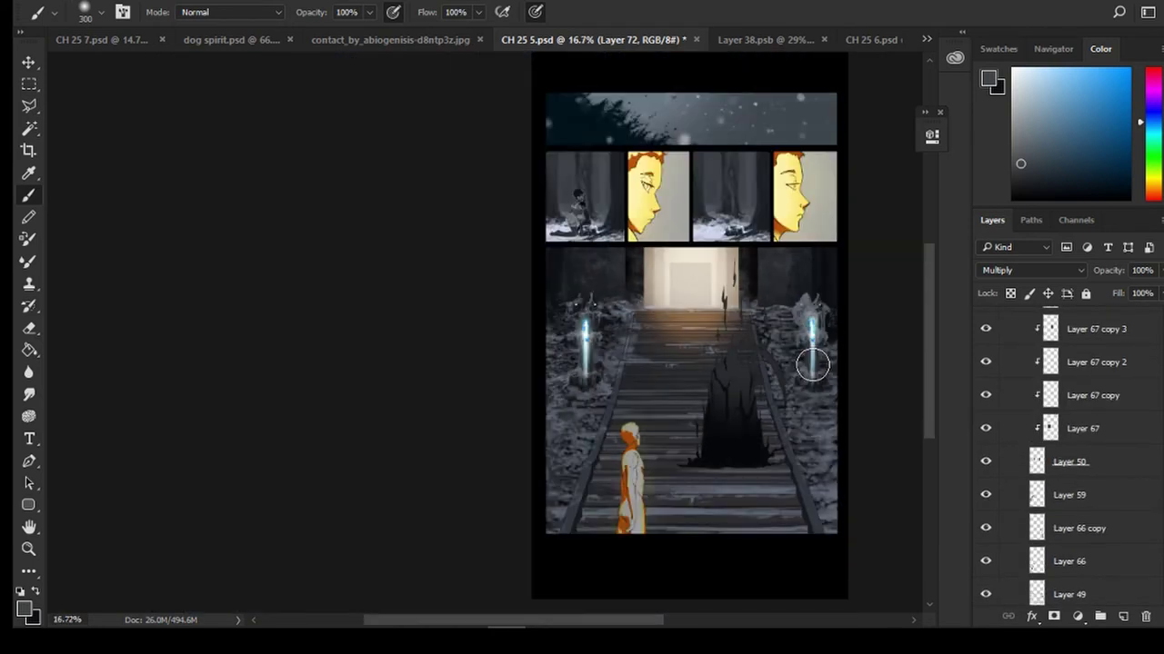
pyautogui.scroll(9, 435, 369)
pyautogui.scroll(-1, 461, 371)
pyautogui.hotkey('ctrl', 's')
# Identify the doorway interior layers and merge Layer 52, Layer 52 copy and Layer 53 into one
pyautogui.scroll(-10, 990, 459)
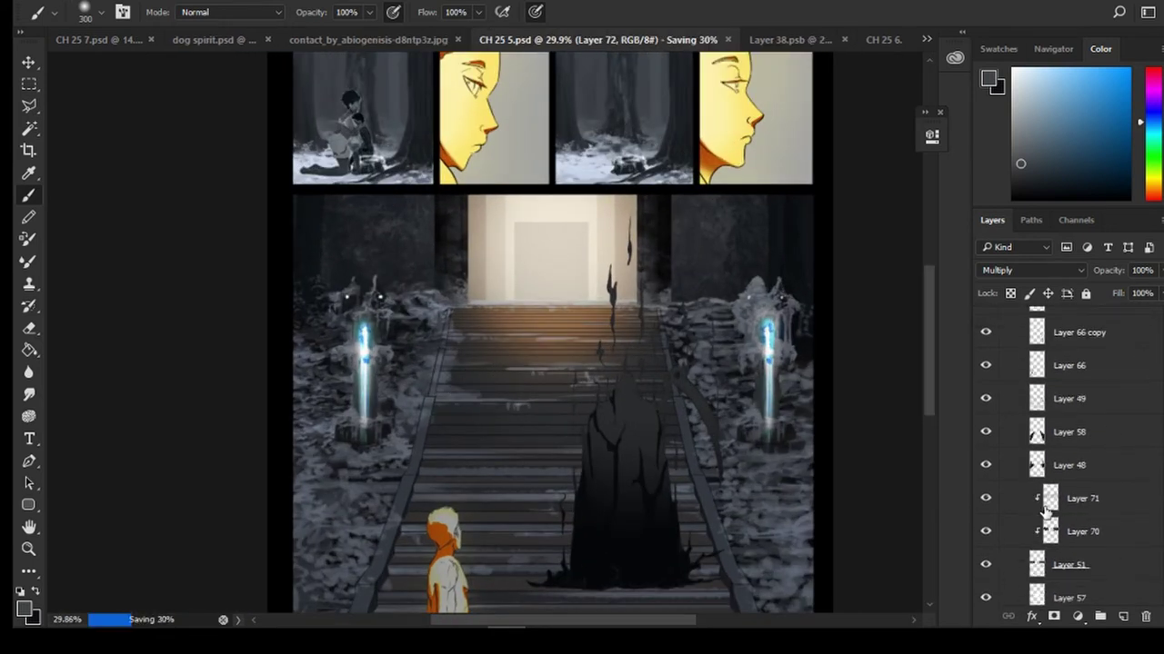
pyautogui.click(990, 462)
pyautogui.click(990, 461)
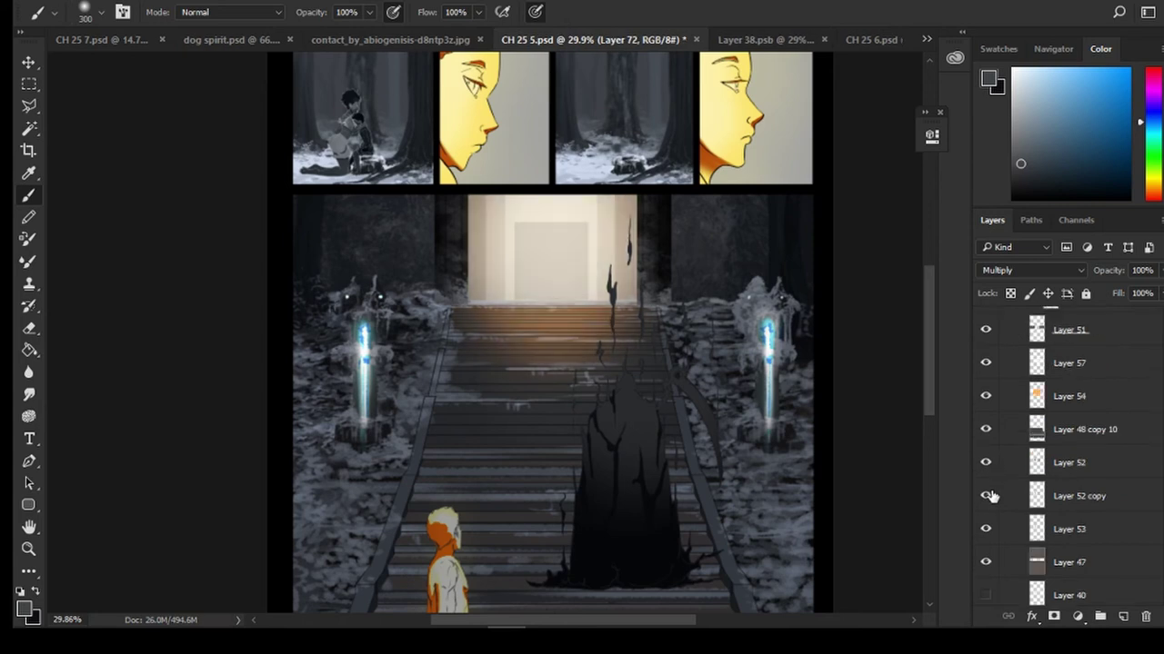
pyautogui.click(989, 495)
pyautogui.click(989, 495)
pyautogui.click(1059, 529)
pyautogui.keyDown('shift'); pyautogui.click(1061, 462); pyautogui.keyUp('shift')
pyautogui.rightClick(1061, 495)
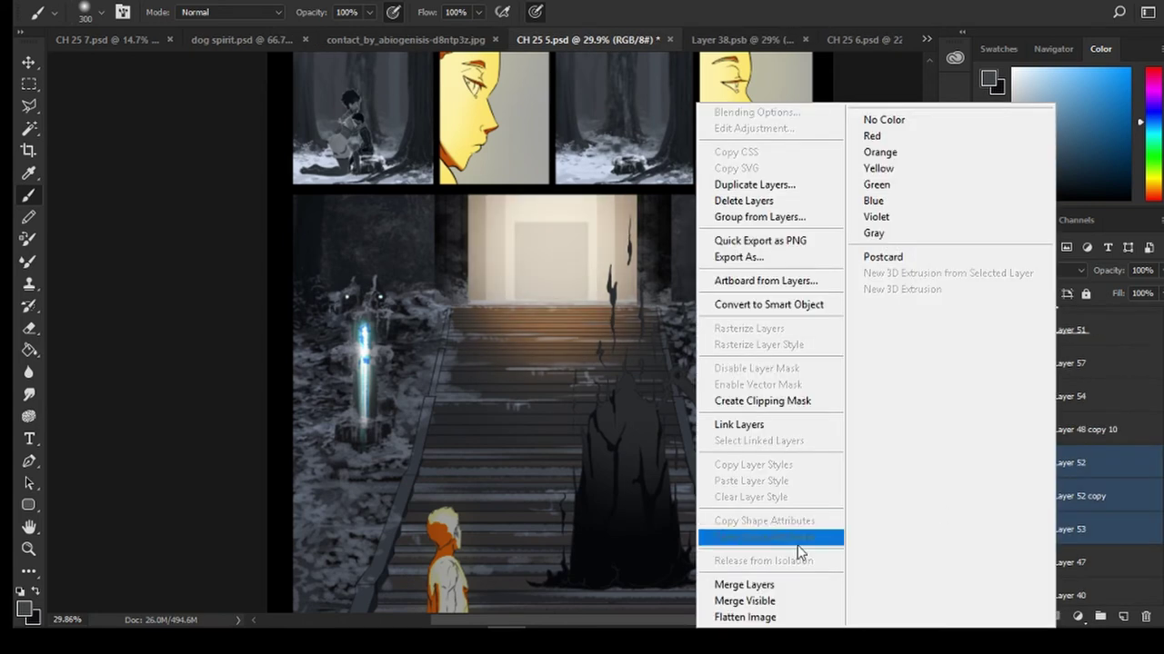
pyautogui.click(745, 595)
# Compare the staircase panel with the merged doorway layer hidden and shown
pyautogui.click(984, 462)
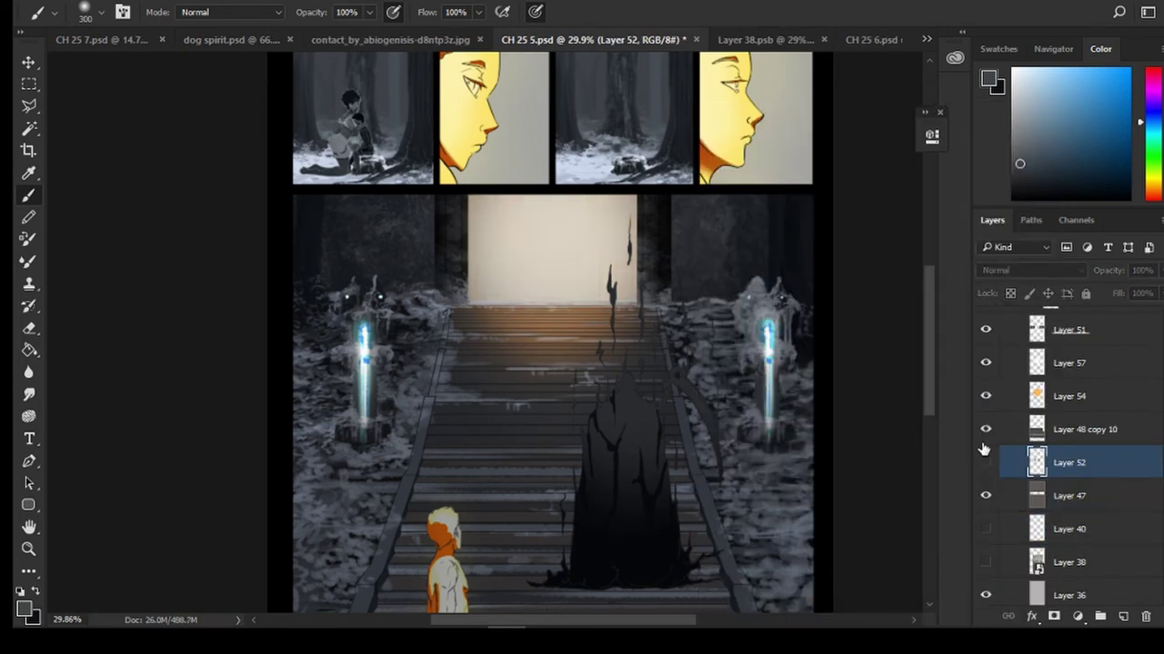
pyautogui.scroll(-5, 504, 472)
pyautogui.scroll(2, 383, 445)
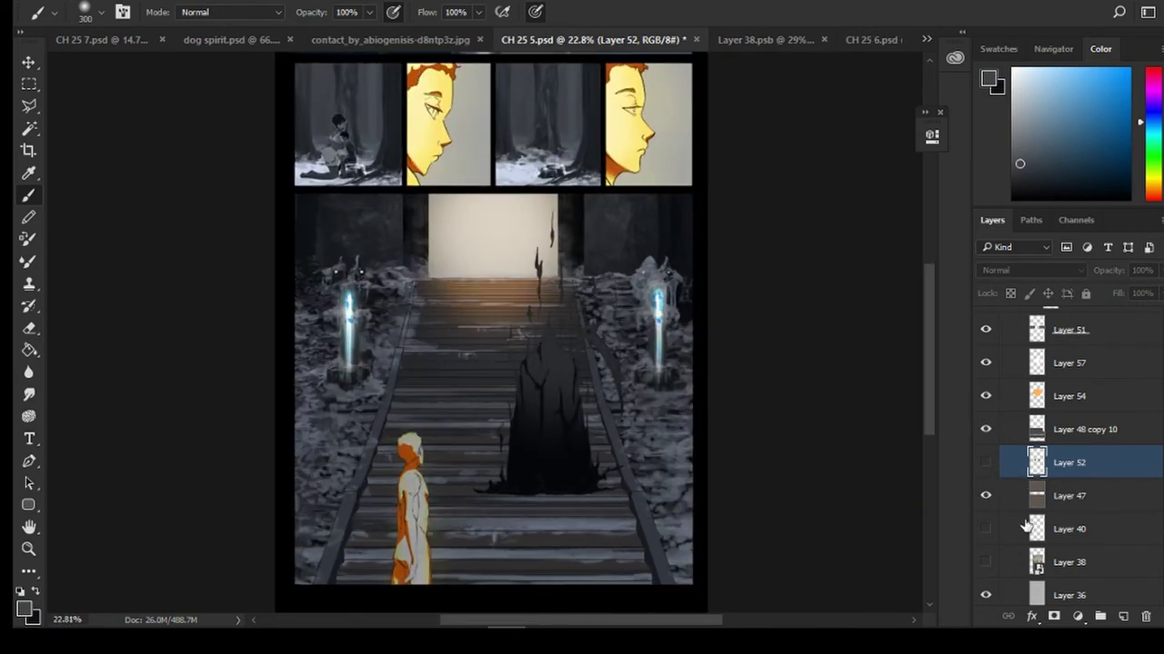
pyautogui.click(985, 463)
# Apply a Gaussian Blur with a 5.4 pixel radius to the merged doorway layer and compare it hidden and shown
pyautogui.click(126, 1)
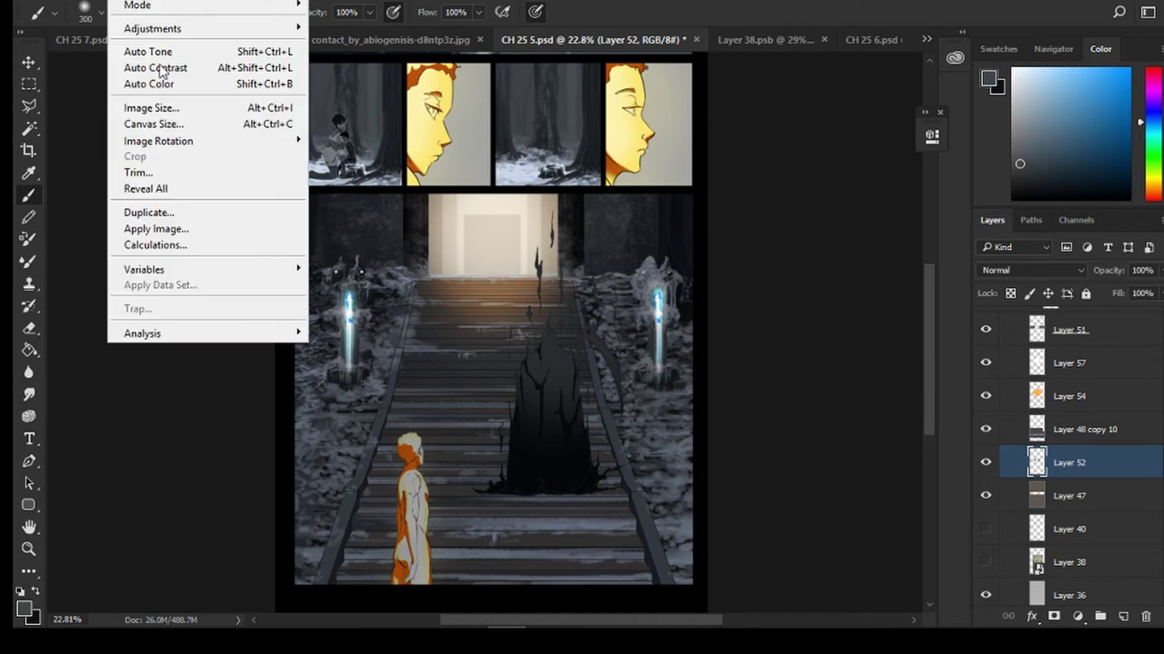
pyautogui.moveTo(286, 1)
pyautogui.moveTo(317, 177)
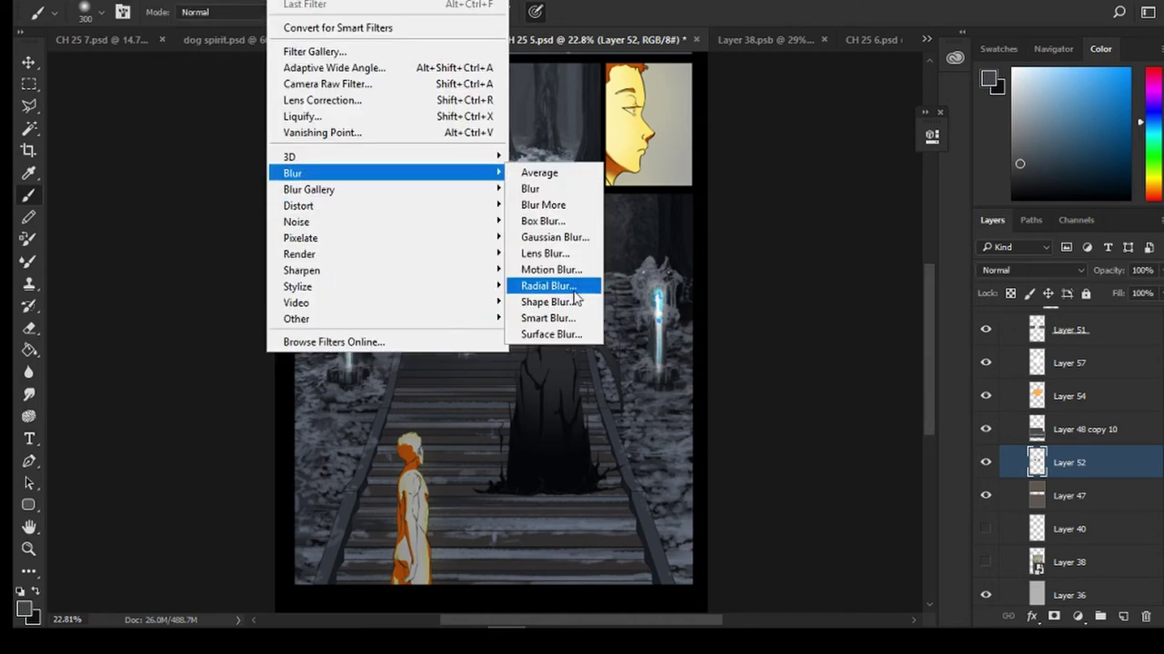
pyautogui.click(550, 237)
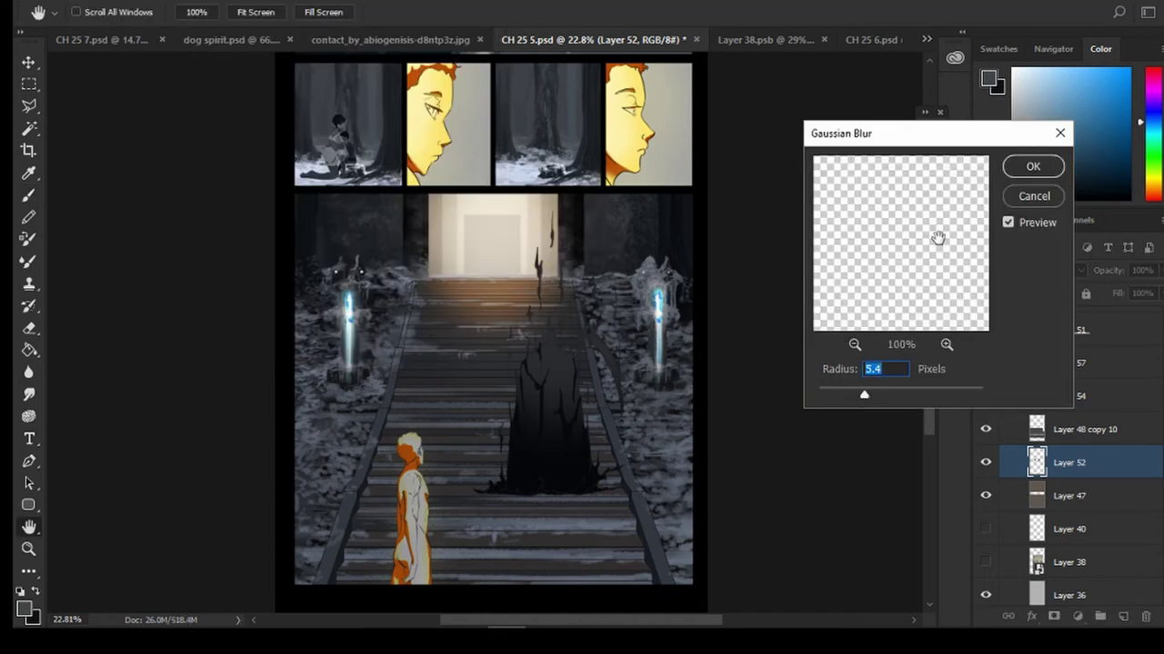
pyautogui.press('Return')
pyautogui.press('b')
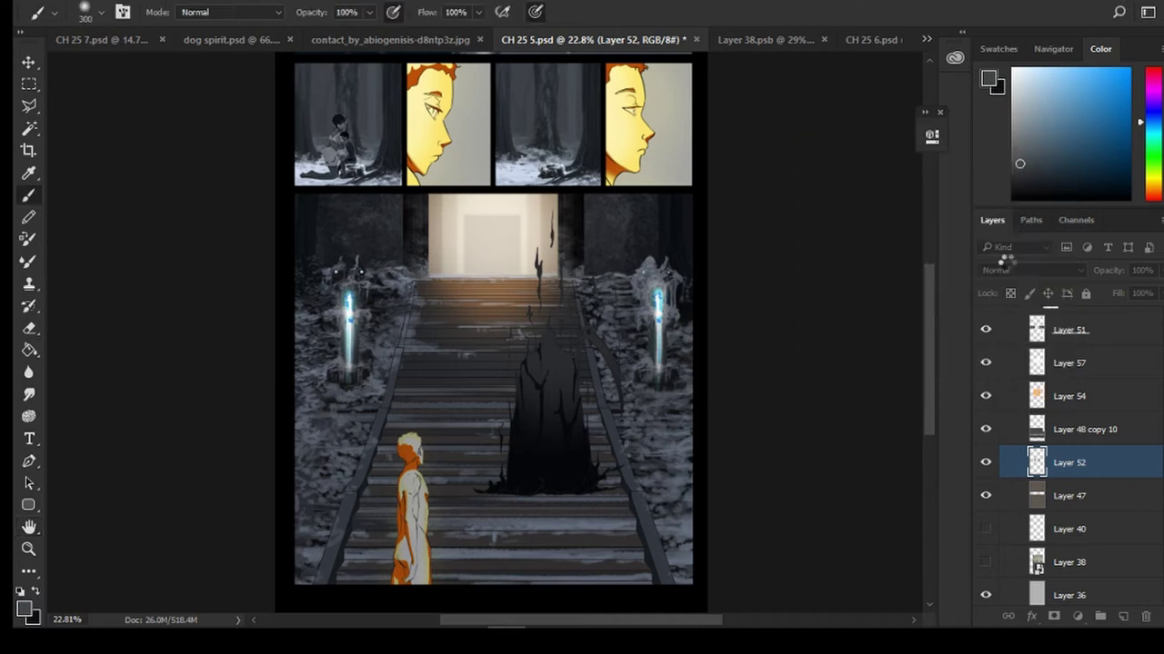
pyautogui.click(984, 465)
pyautogui.click(984, 465)
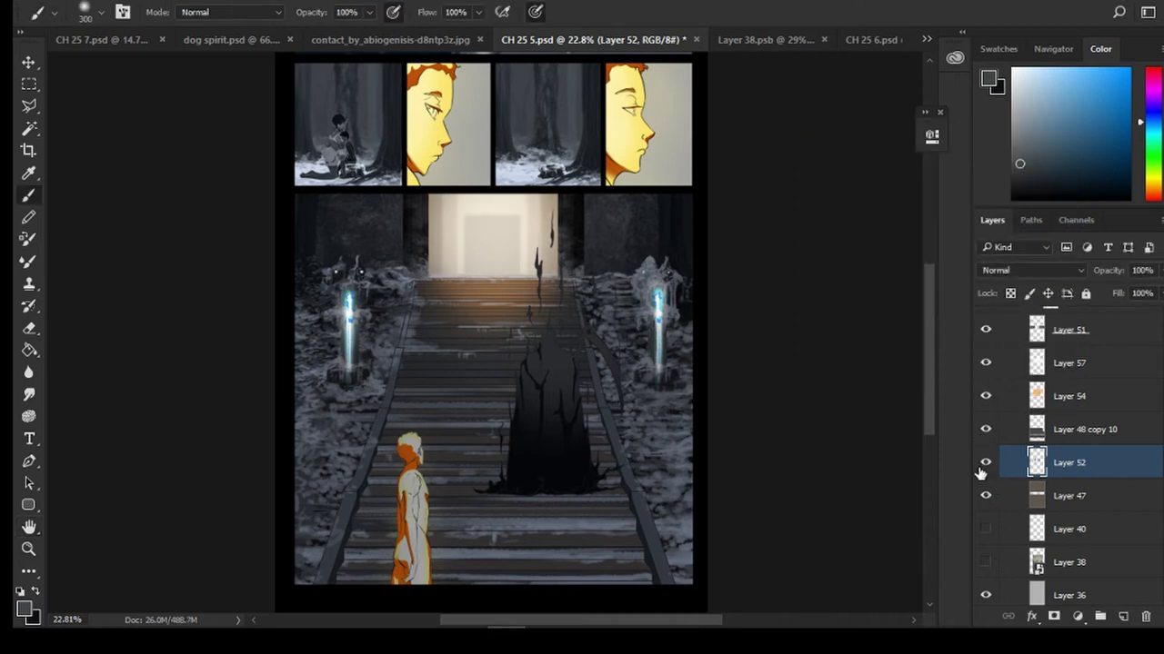
# Toggle the visibility of Layer 36 to examine how the grey background affects the doorway opening
pyautogui.scroll(-2, 997, 532)
pyautogui.click(986, 534)
pyautogui.click(985, 538)
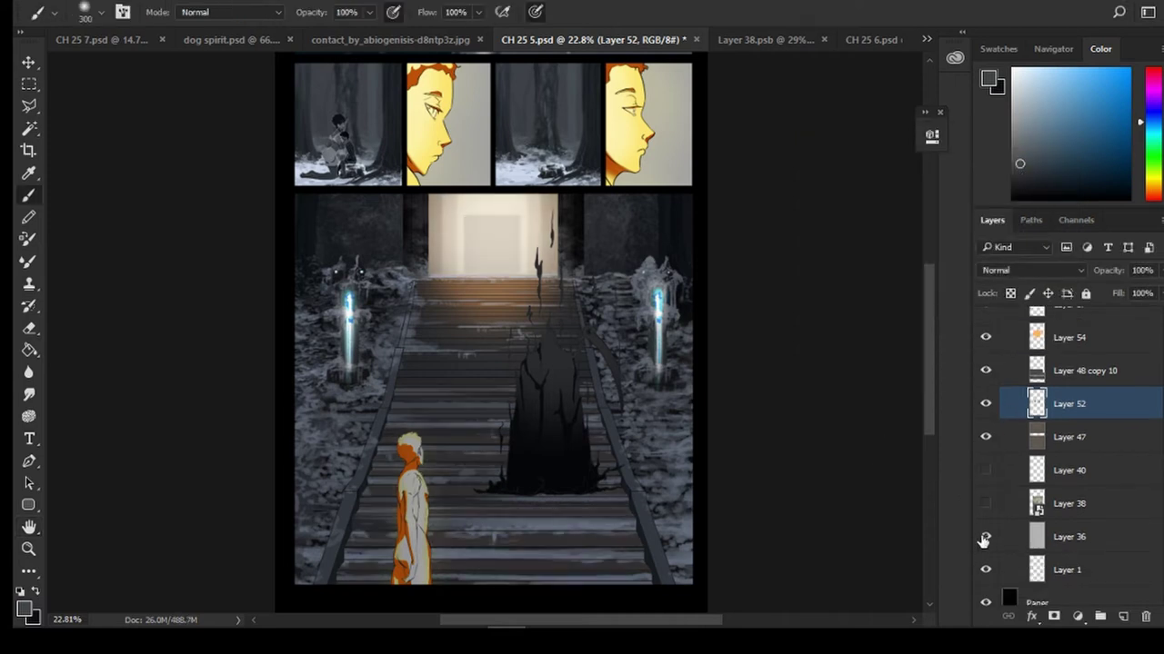
pyautogui.scroll(2, 986, 542)
pyautogui.click(988, 597)
pyautogui.click(987, 597)
pyautogui.click(987, 597)
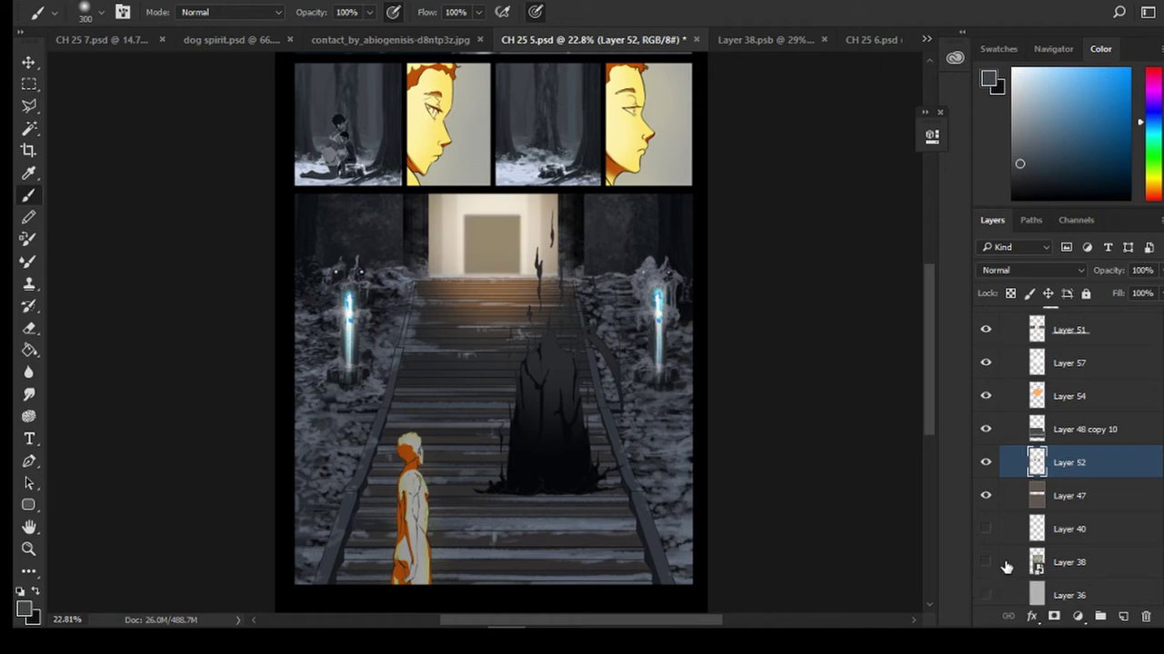
pyautogui.scroll(-2, 929, 427)
pyautogui.scroll(-2, 1018, 523)
# Set the opacity of the grey background on Layer 36 to 77%
pyautogui.click(1018, 537)
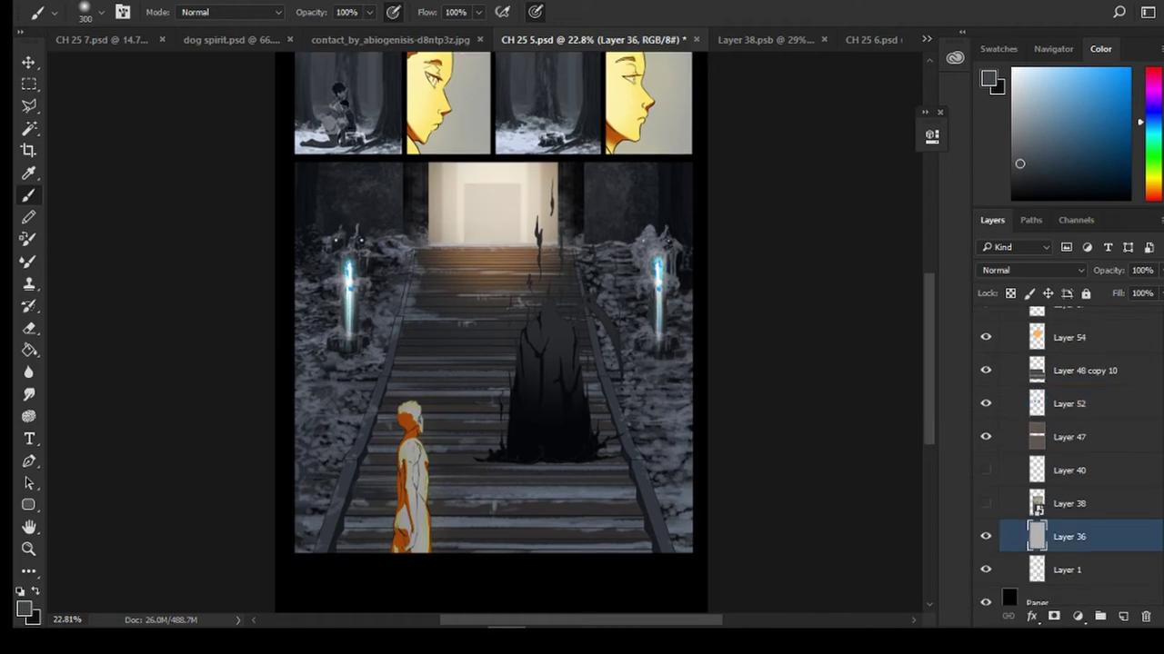
pyautogui.moveTo(1127, 294); pyautogui.dragTo(1132, 294)
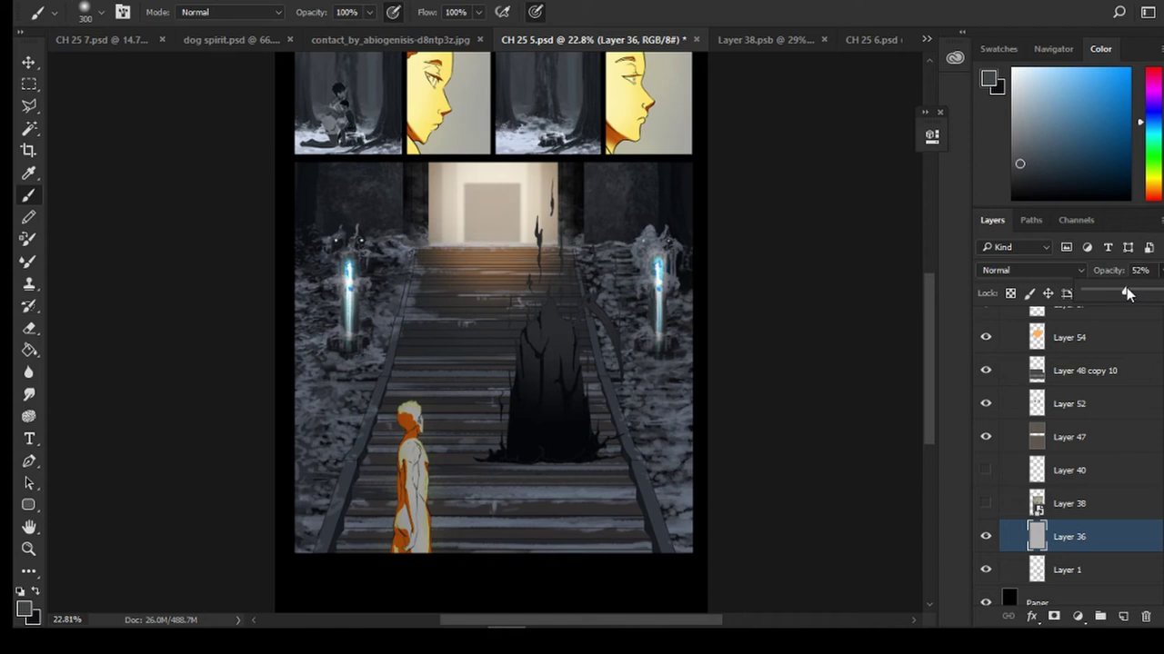
pyautogui.moveTo(929, 379)
pyautogui.mouseDown()
pyautogui.moveTo(925, 345)
pyautogui.moveTo(929, 372)
pyautogui.mouseUp()
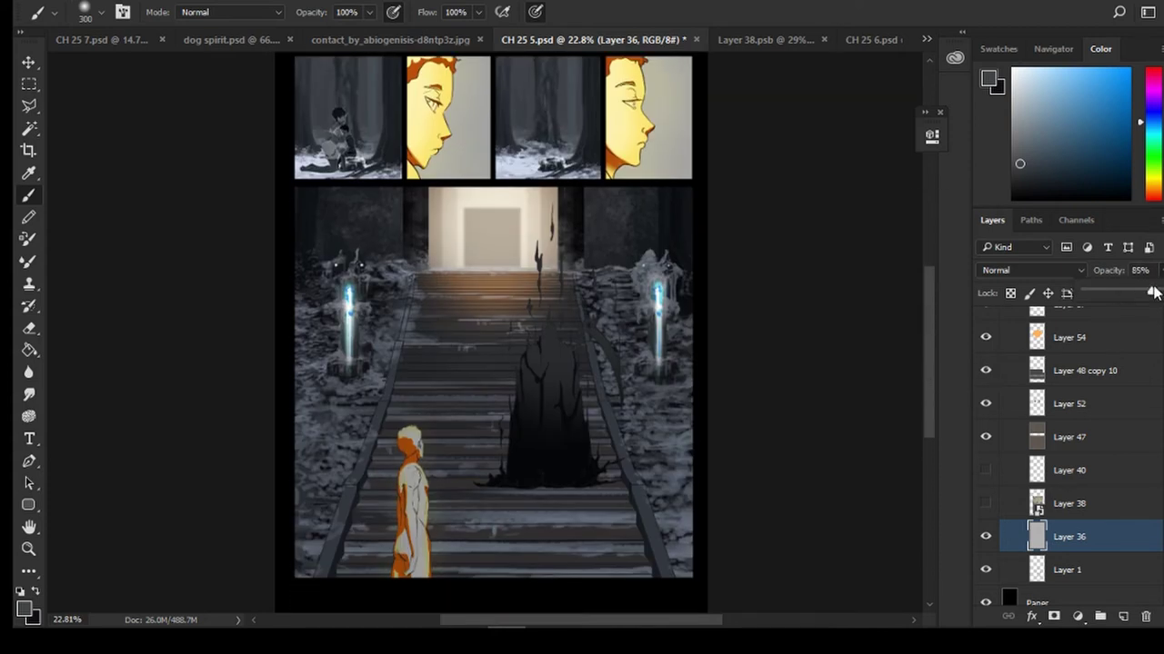
pyautogui.moveTo(1152, 292); pyautogui.dragTo(1160, 292)
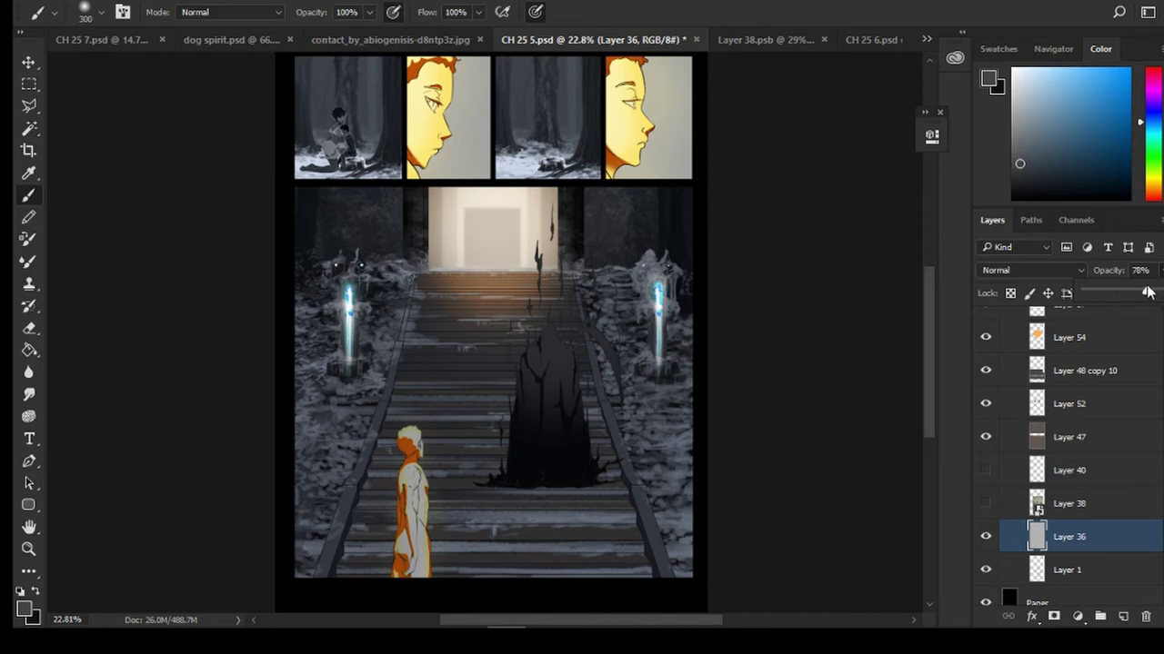
# Compare the doorway and wall layers hidden and shown, and leave the dark wall haze on Layer 70 hidden
pyautogui.click(985, 470)
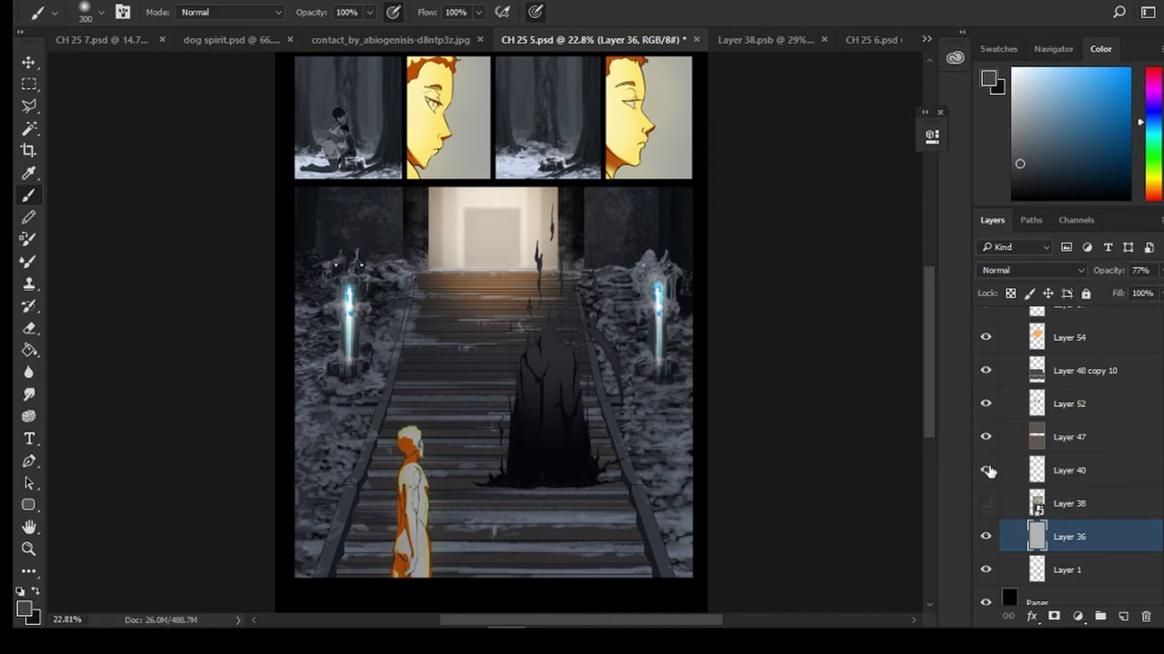
pyautogui.scroll(3, 991, 364)
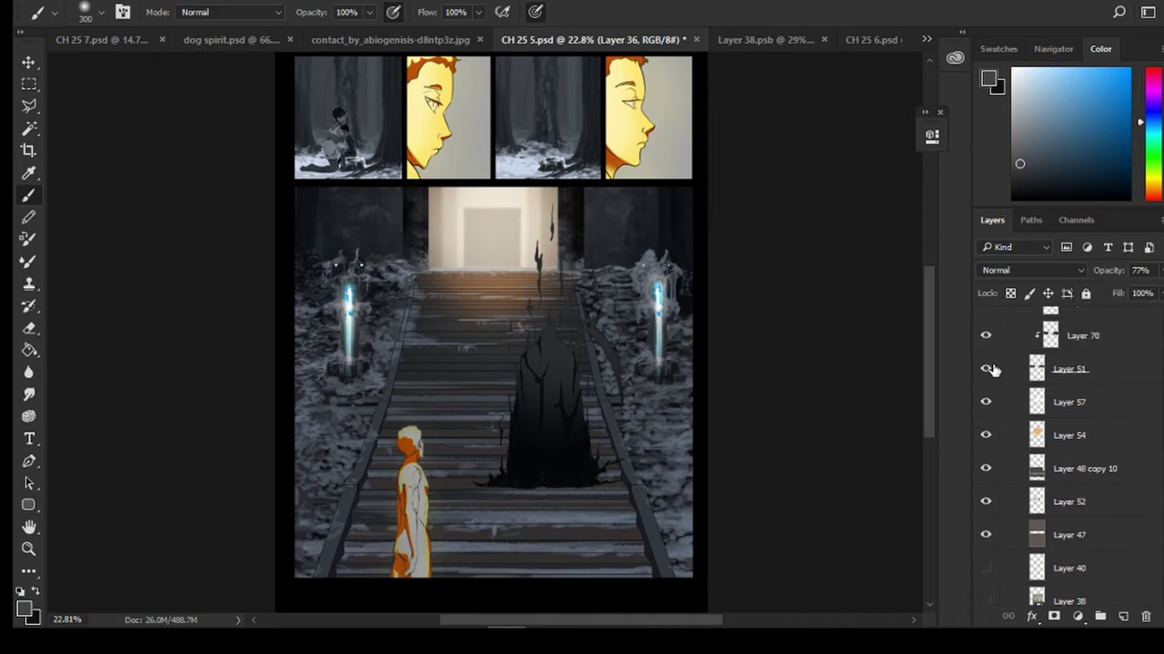
pyautogui.scroll(1, 993, 370)
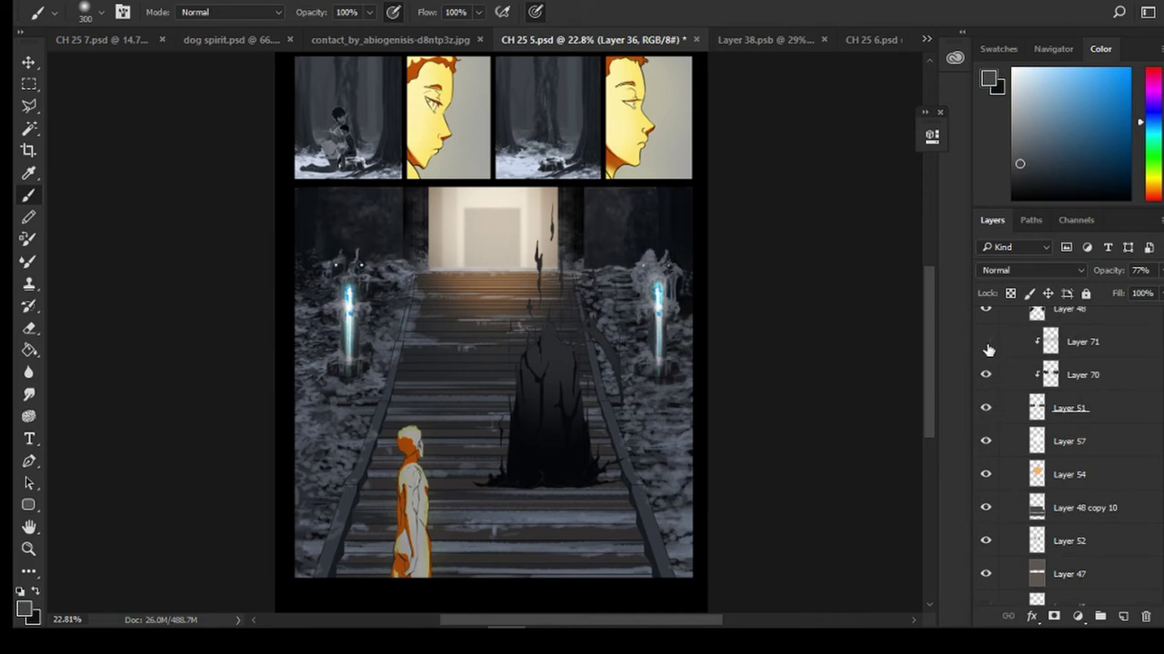
pyautogui.click(986, 380)
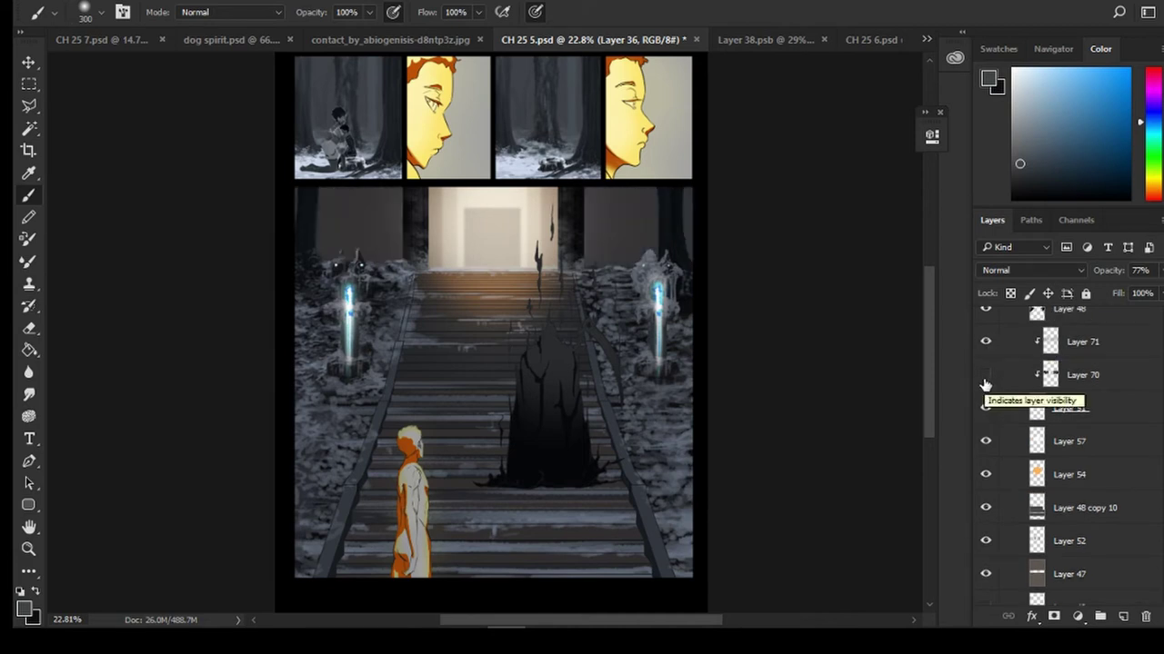
pyautogui.click(986, 381)
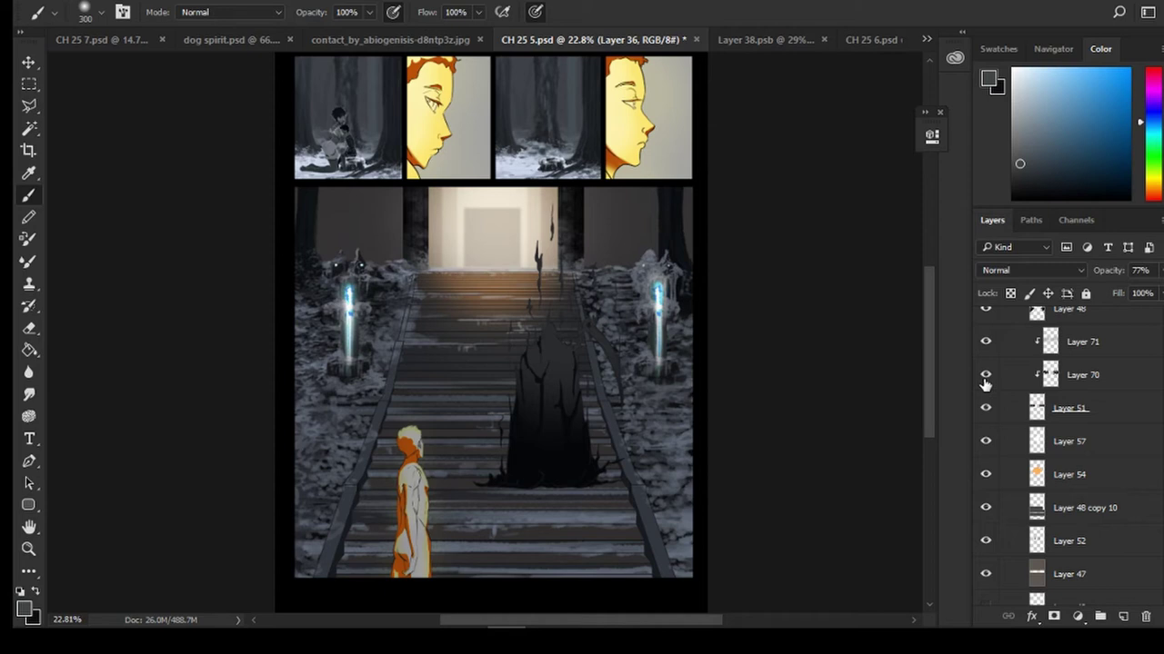
pyautogui.click(985, 382)
pyautogui.click(985, 411)
pyautogui.click(985, 411)
# Add a clipped layer directly above Layer 71 and choose the size 45 textured brush
pyautogui.click(1074, 353)
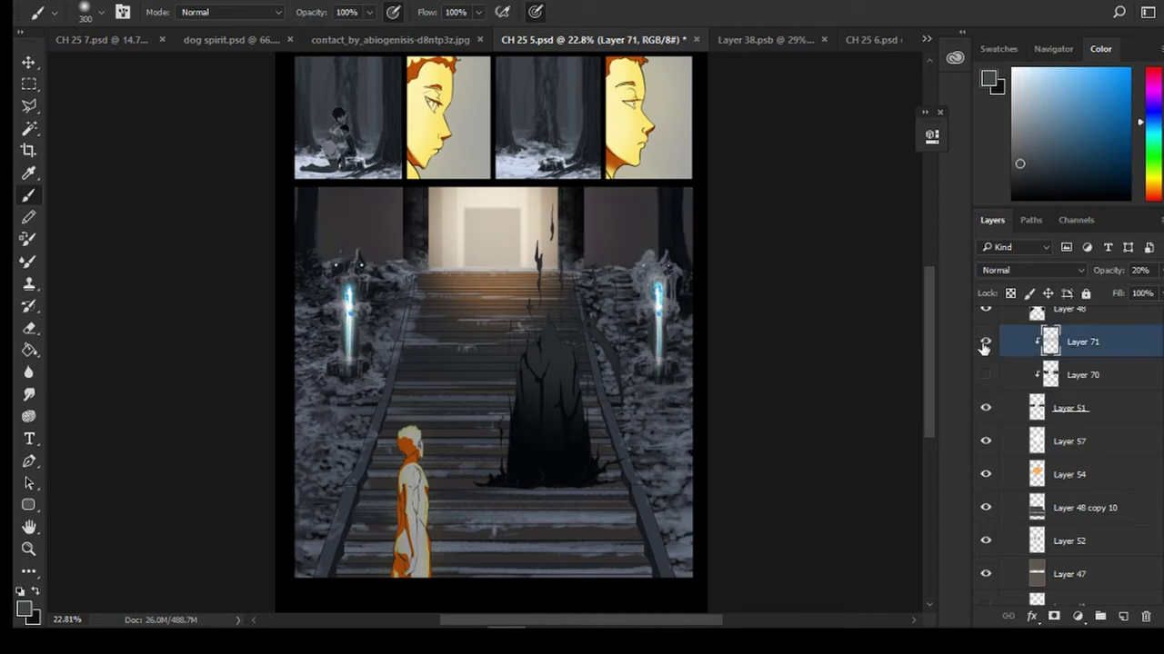
pyautogui.click(1122, 616)
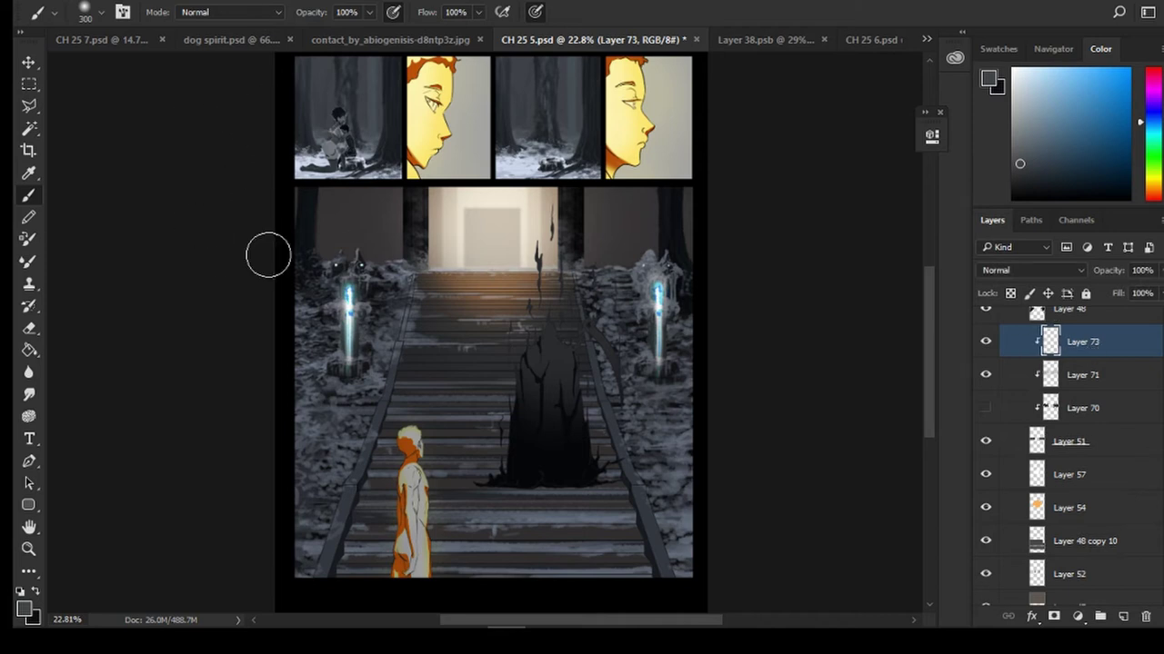
pyautogui.click(101, 12)
pyautogui.doubleClick(157, 177)
# Hide the dark shading over the staircase panel so the walls can be painted in their plain colours
pyautogui.scroll(-10, 1107, 366)
pyautogui.click(985, 435)
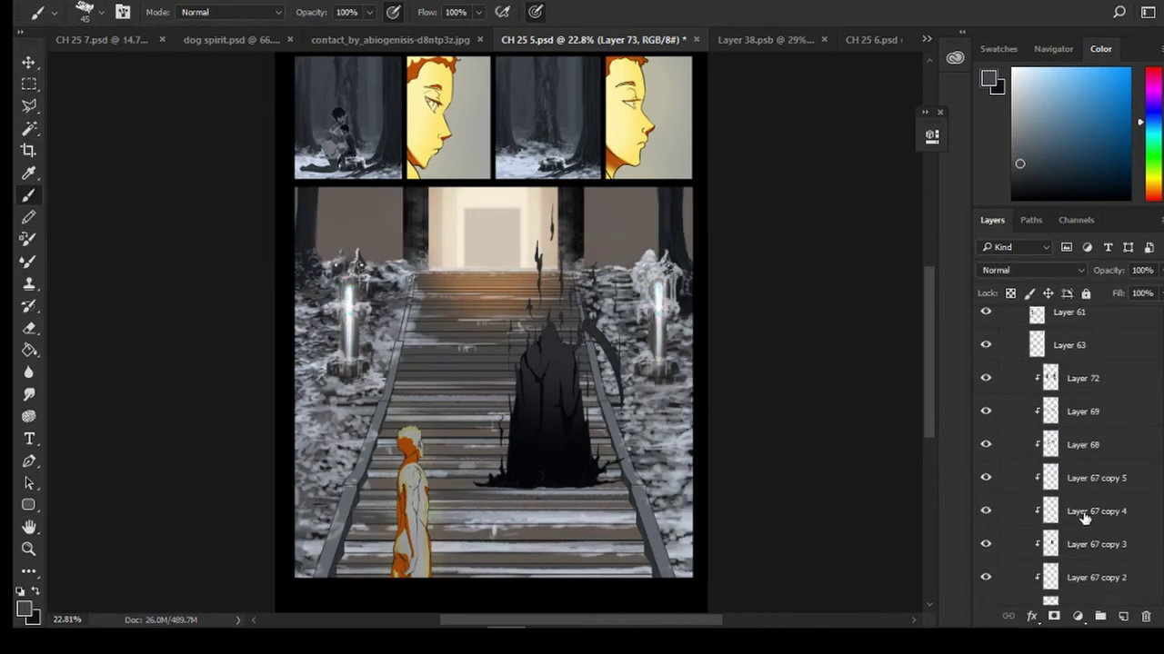
pyautogui.scroll(8, 1083, 520)
pyautogui.scroll(2, 519, 309)
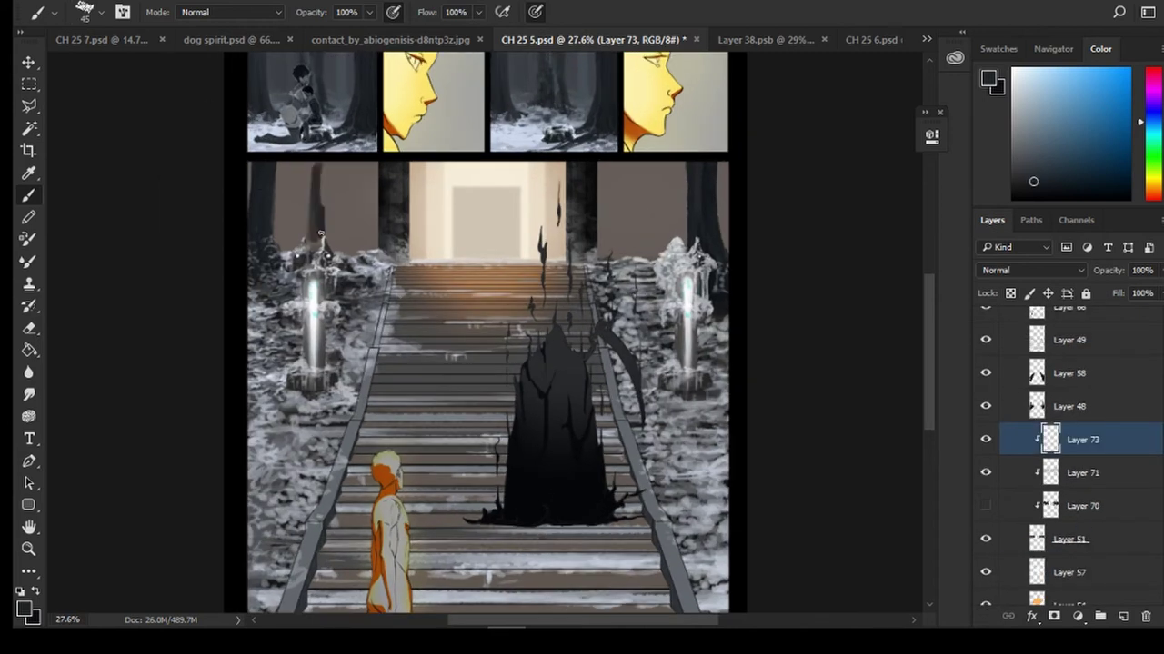
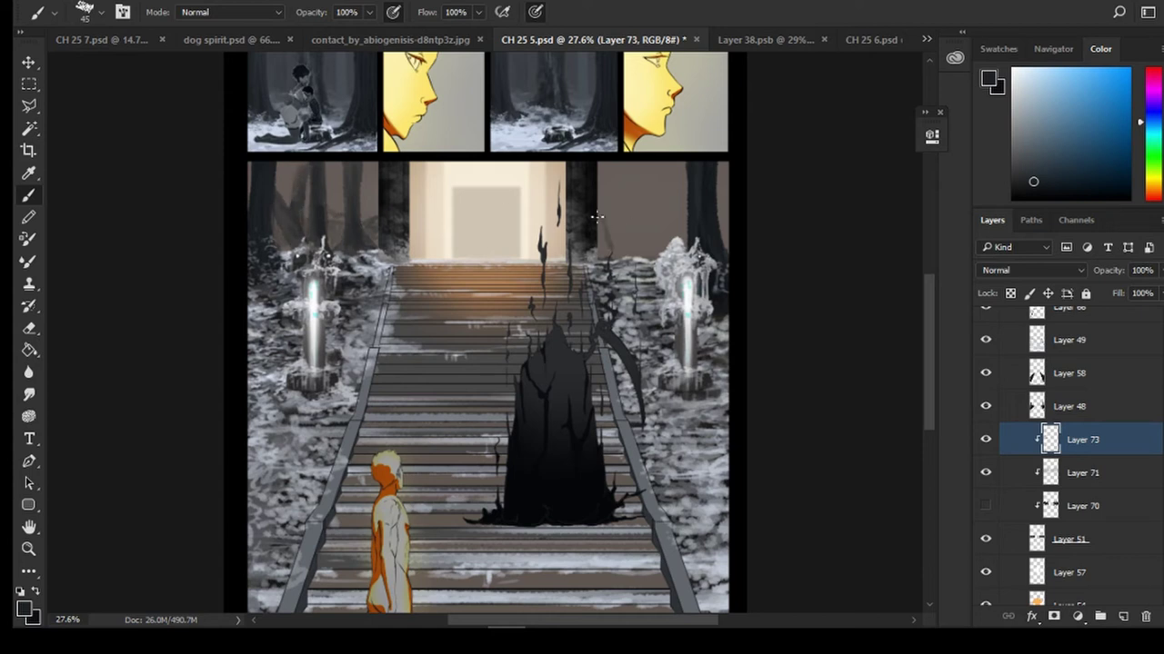
# Paint dark tree trunks and branches across the wall beside the right column on Layer 73
pyautogui.moveTo(645, 165)
pyautogui.mouseDown()
pyautogui.moveTo(626, 232)
pyautogui.moveTo(603, 164)
pyautogui.mouseUp()
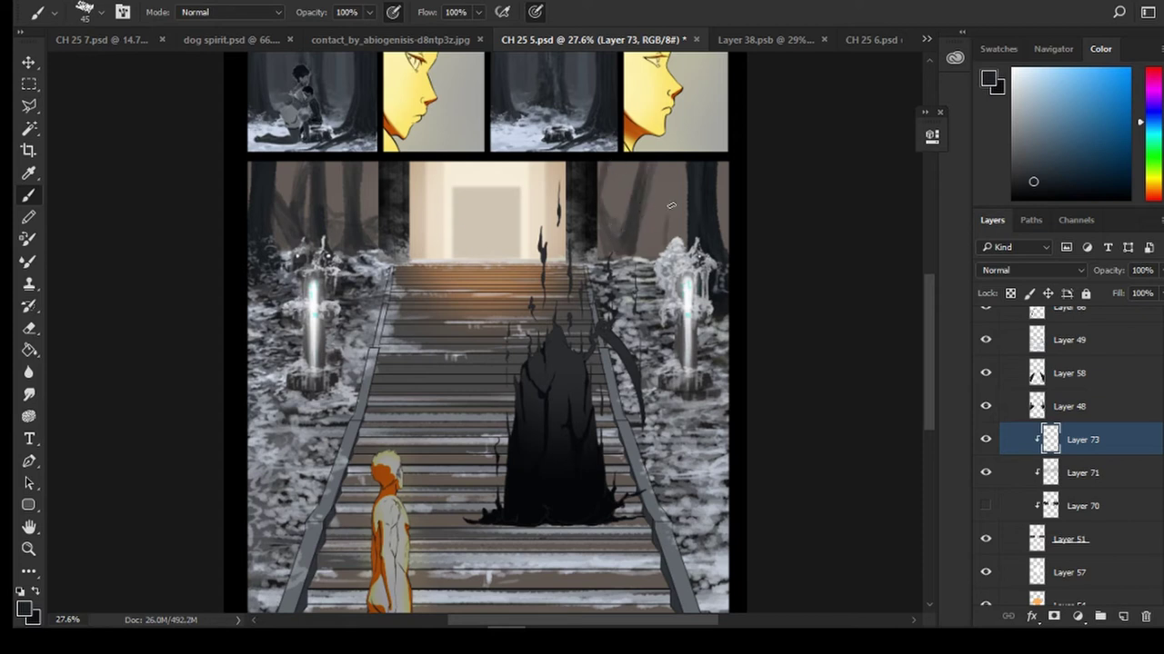
pyautogui.moveTo(671, 205)
pyautogui.mouseDown()
pyautogui.moveTo(675, 229)
pyautogui.moveTo(676, 171)
pyautogui.moveTo(662, 243)
pyautogui.mouseUp()
pyautogui.moveTo(673, 190)
pyautogui.mouseDown()
pyautogui.moveTo(682, 241)
pyautogui.moveTo(683, 168)
pyautogui.moveTo(726, 228)
pyautogui.moveTo(723, 182)
pyautogui.mouseUp()
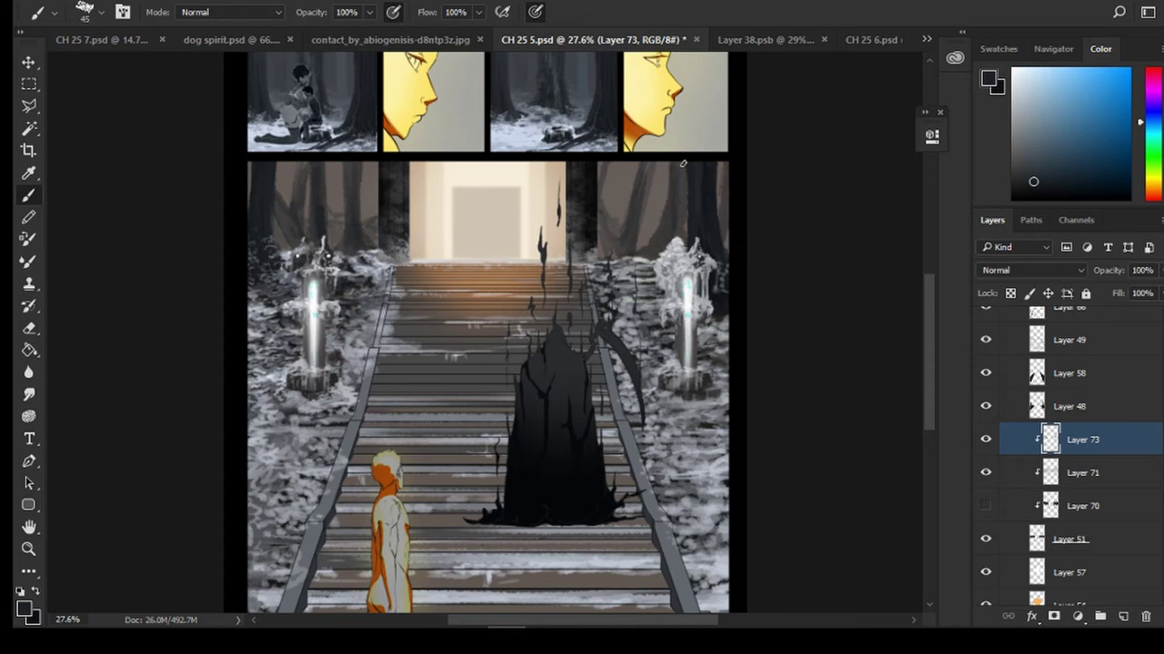
pyautogui.moveTo(645, 178); pyautogui.dragTo(646, 241)
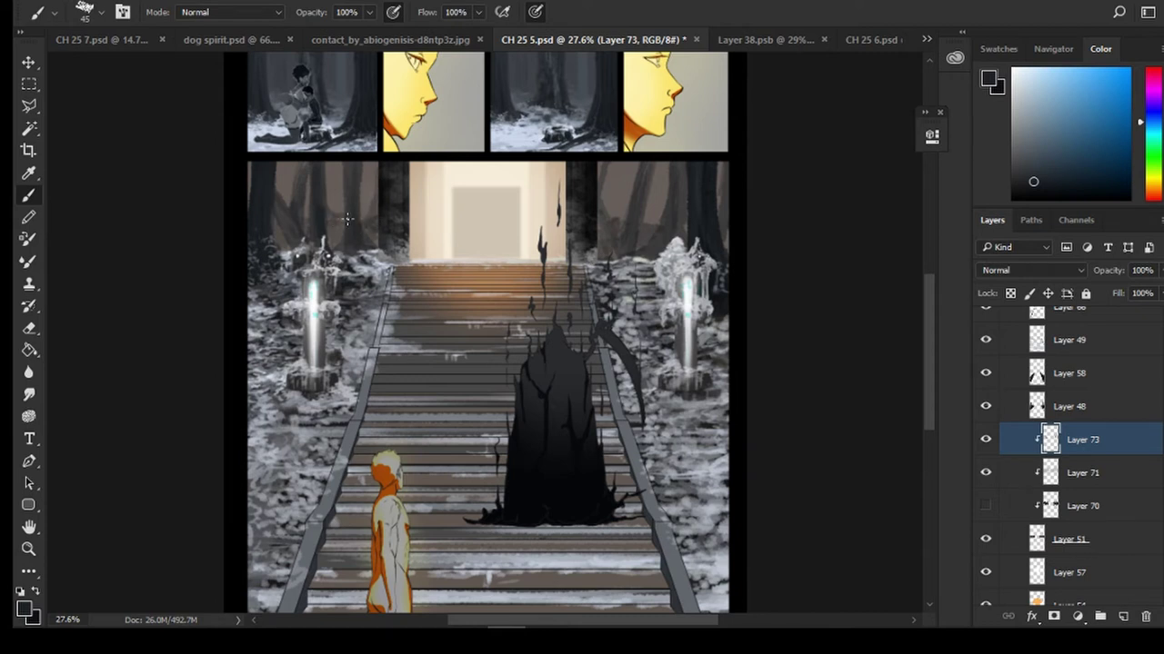
# Refine the tree trunks on both walls with a size 25 brush, using dark and brownish-grey tones sampled from the artwork
pyautogui.keyDown('alt'); pyautogui.click(294, 205); pyautogui.keyUp('alt')
pyautogui.keyDown('alt'); pyautogui.click(289, 197); pyautogui.keyUp('alt')
pyautogui.keyDown('alt'); pyautogui.click(300, 173); pyautogui.keyUp('alt')
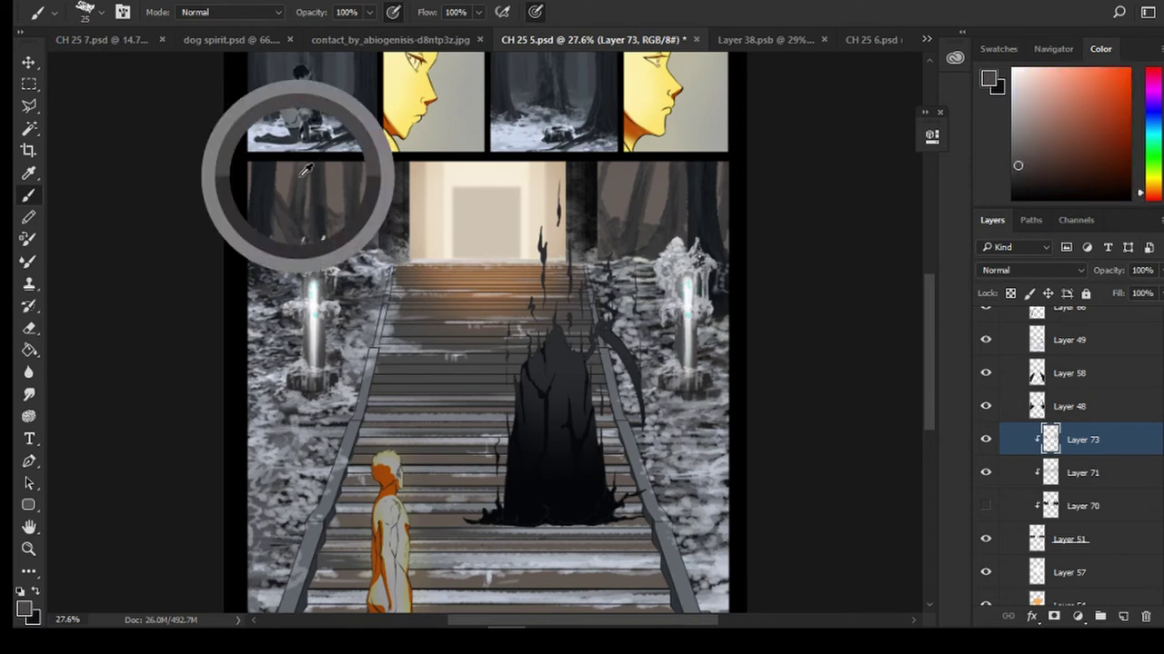
pyautogui.keyDown('alt'); pyautogui.click(327, 224); pyautogui.keyUp('alt')
pyautogui.keyDown('alt'); pyautogui.click(325, 219); pyautogui.keyUp('alt')
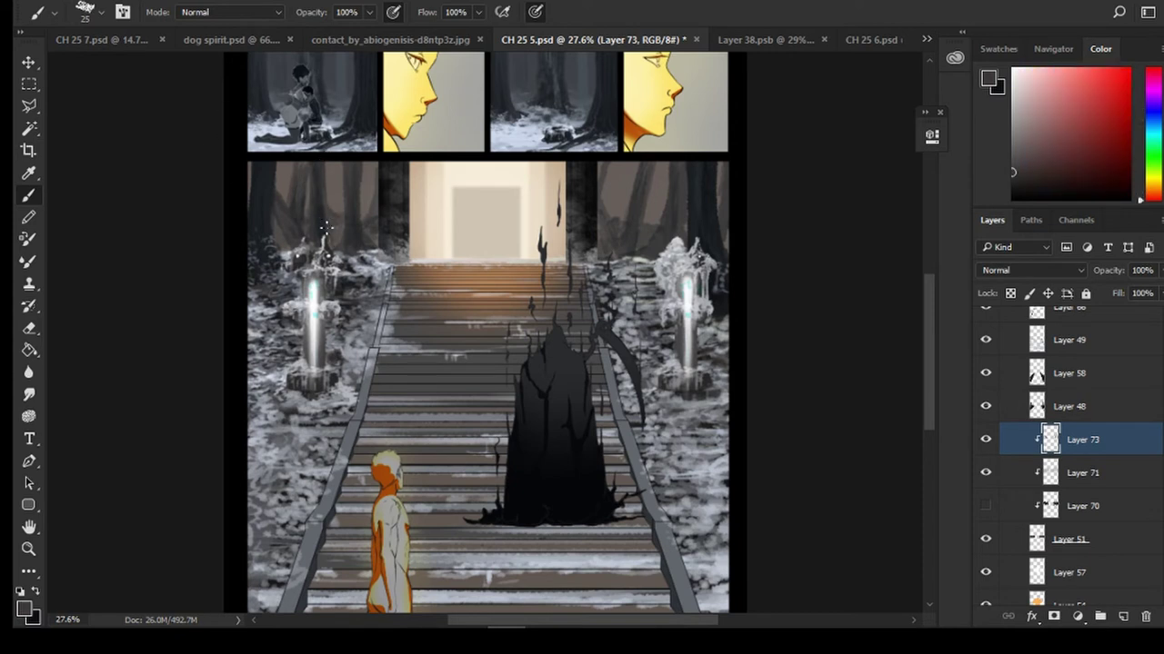
pyautogui.keyDown('alt'); pyautogui.click(331, 223); pyautogui.keyUp('alt')
pyautogui.keyDown('alt'); pyautogui.click(333, 229); pyautogui.keyUp('alt')
pyautogui.keyDown('alt'); pyautogui.click(340, 239); pyautogui.keyUp('alt')
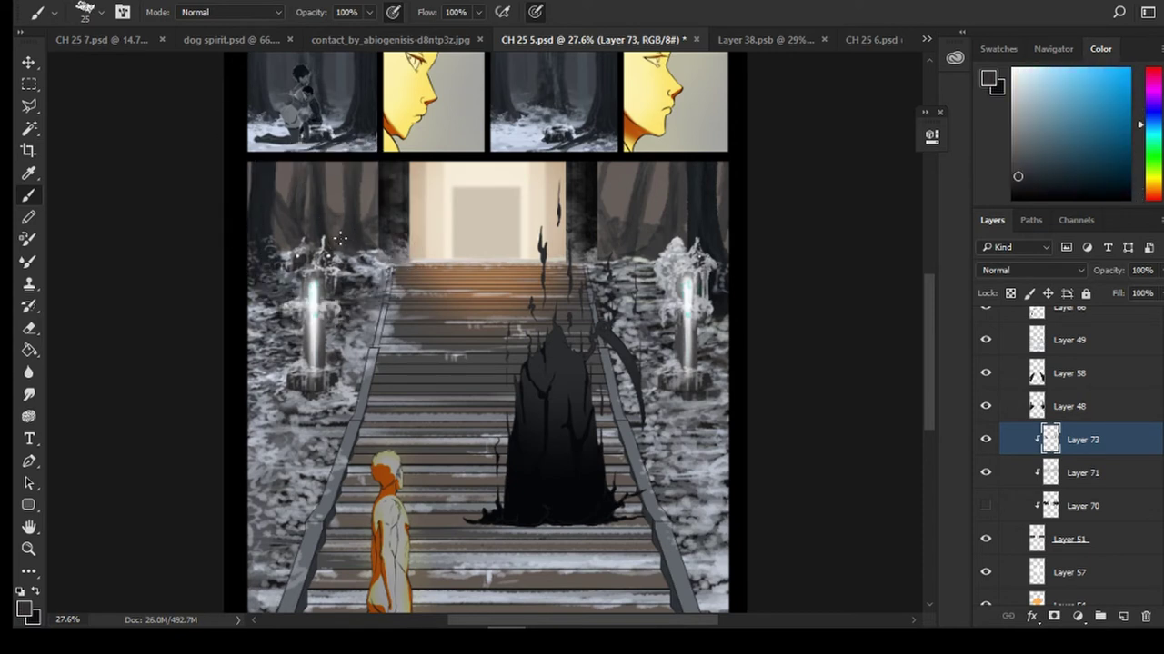
pyautogui.keyDown('alt'); pyautogui.click(368, 246); pyautogui.keyUp('alt')
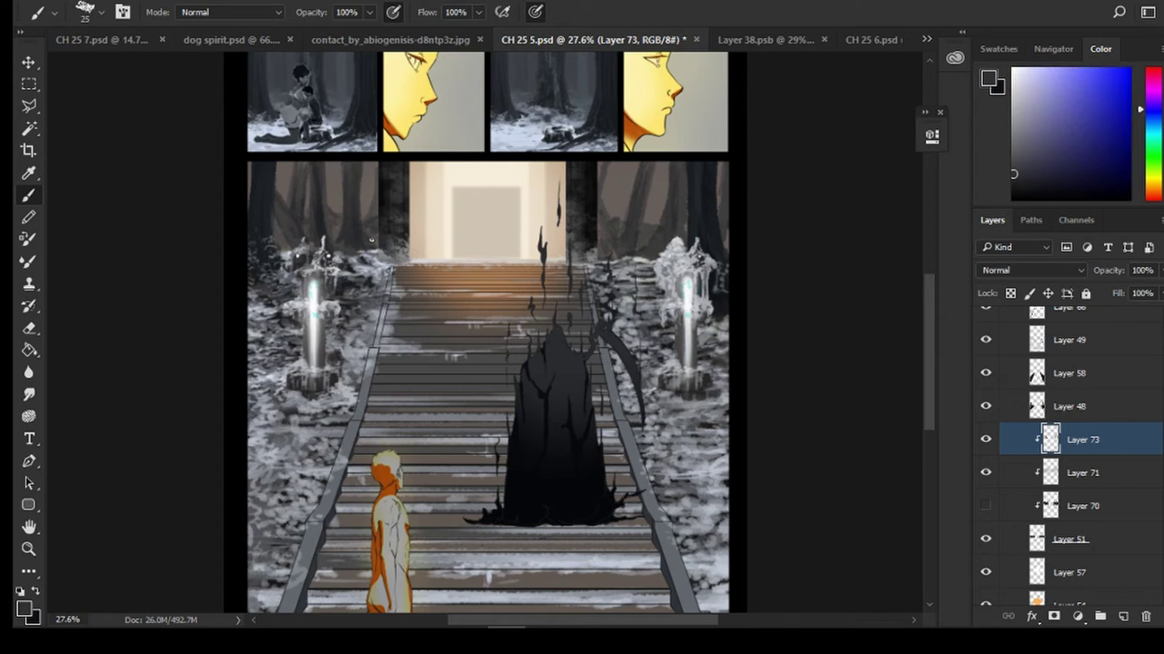
pyautogui.keyDown('alt'); pyautogui.click(293, 227); pyautogui.keyUp('alt')
pyautogui.keyDown('alt'); pyautogui.click(275, 221); pyautogui.keyUp('alt')
pyautogui.keyDown('alt'); pyautogui.click(281, 218); pyautogui.keyUp('alt')
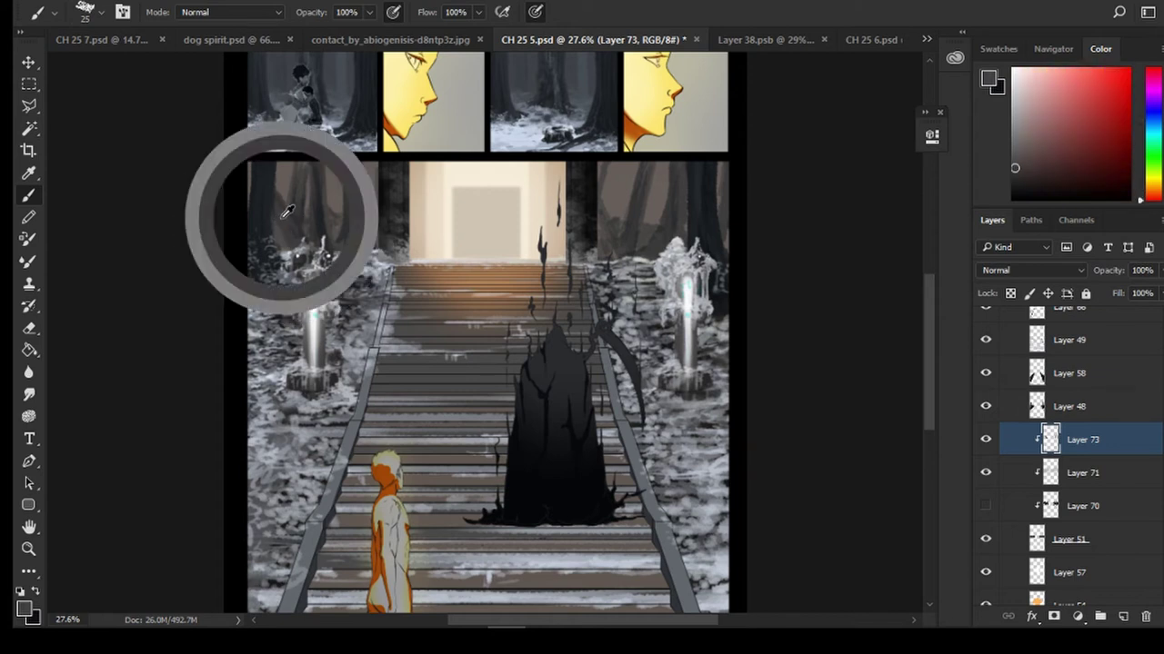
pyautogui.keyDown('alt'); pyautogui.click(275, 187); pyautogui.keyUp('alt')
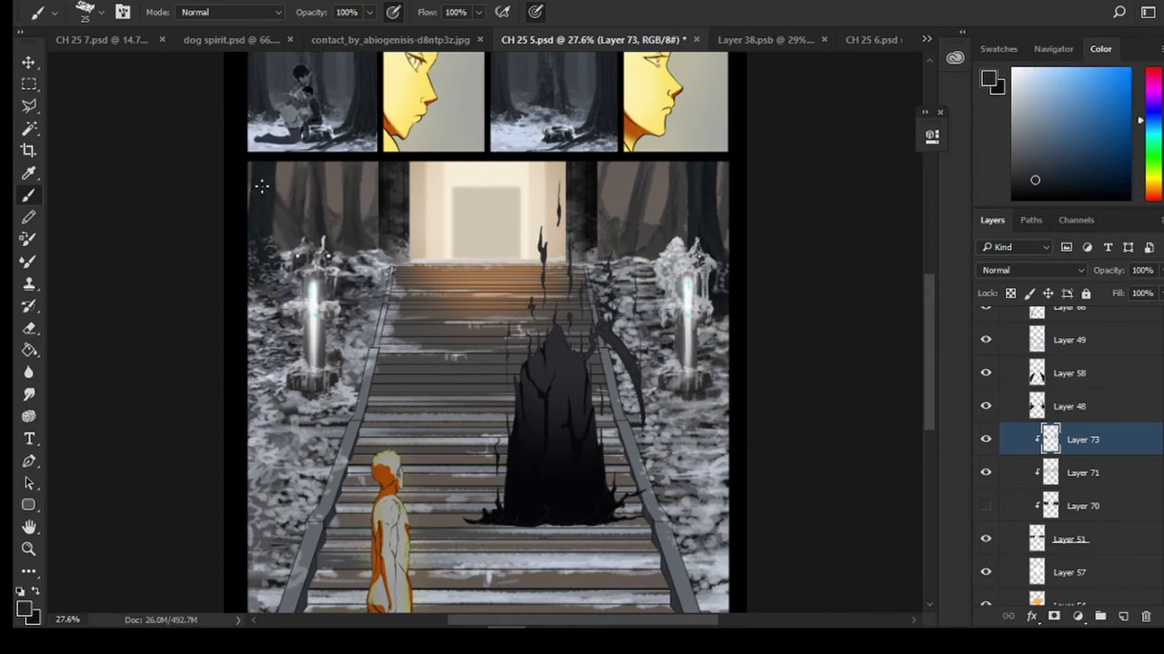
pyautogui.keyDown('alt'); pyautogui.click(646, 184); pyautogui.keyUp('alt')
pyautogui.keyDown('alt'); pyautogui.click(604, 209); pyautogui.keyUp('alt')
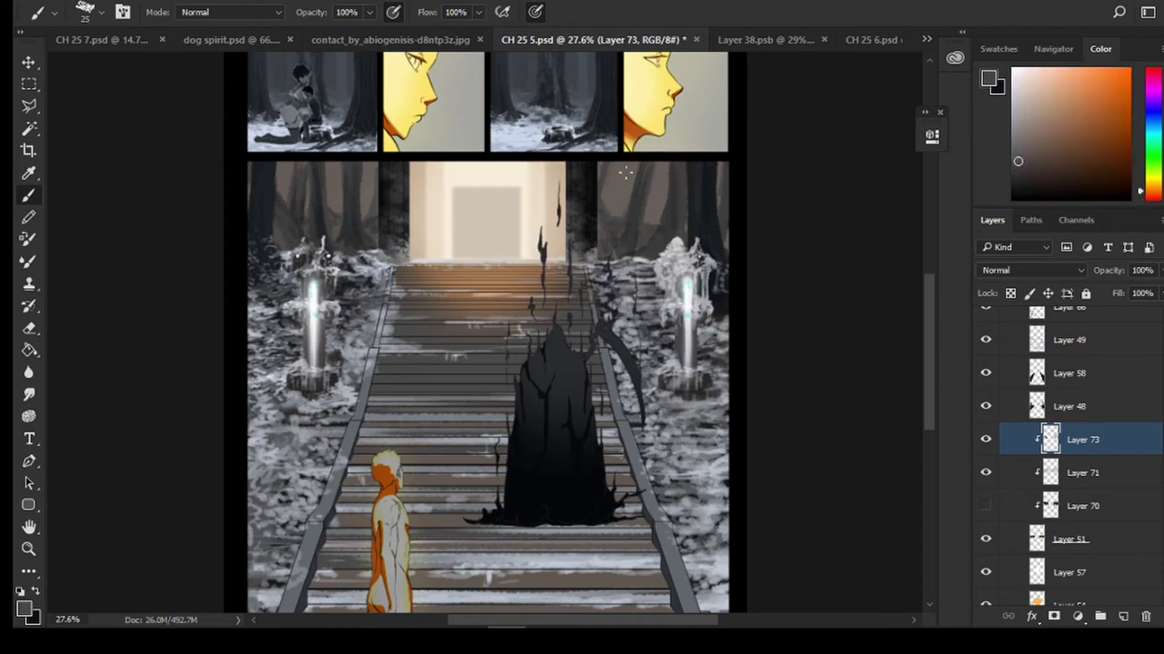
# Apply a Gaussian Blur to the painted background trees on Layer 73
pyautogui.click(278, 1)
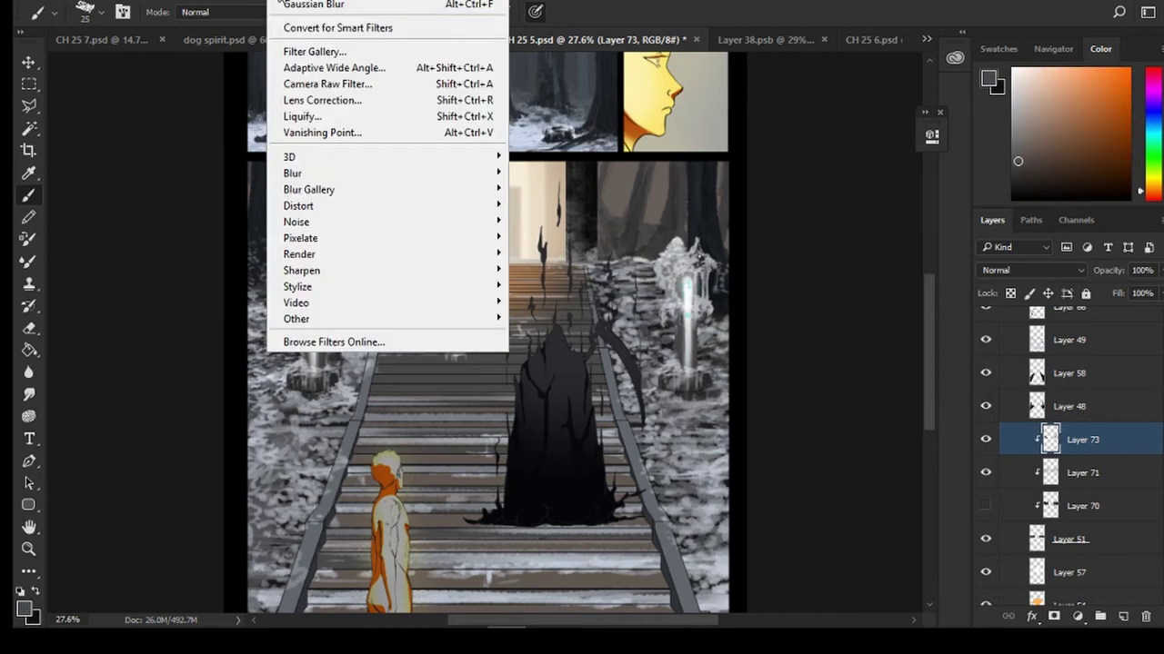
pyautogui.click(559, 227)
pyautogui.moveTo(865, 396); pyautogui.dragTo(868, 400)
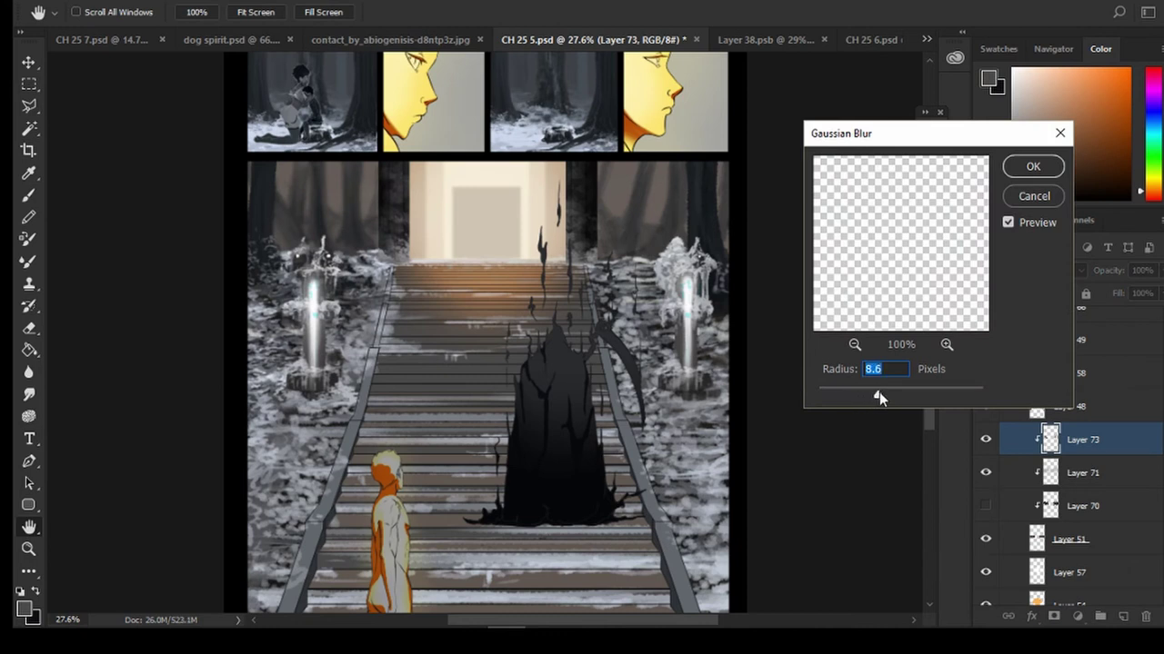
pyautogui.moveTo(880, 393); pyautogui.dragTo(884, 393)
pyautogui.click(1028, 168)
# Compare the trees with Layer 70 hidden and shown, set its opacity to 57%, and leave the layer hidden
pyautogui.click(984, 506)
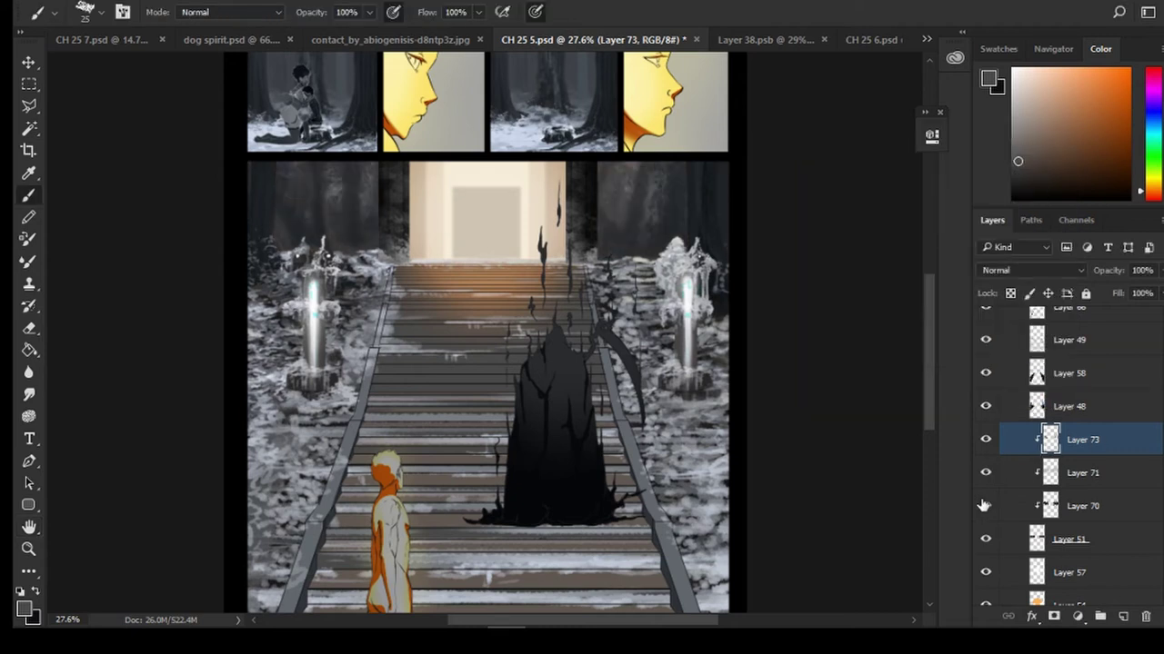
pyautogui.click(984, 505)
pyautogui.click(984, 506)
pyautogui.click(1091, 506)
pyautogui.moveTo(1160, 287); pyautogui.dragTo(1130, 298)
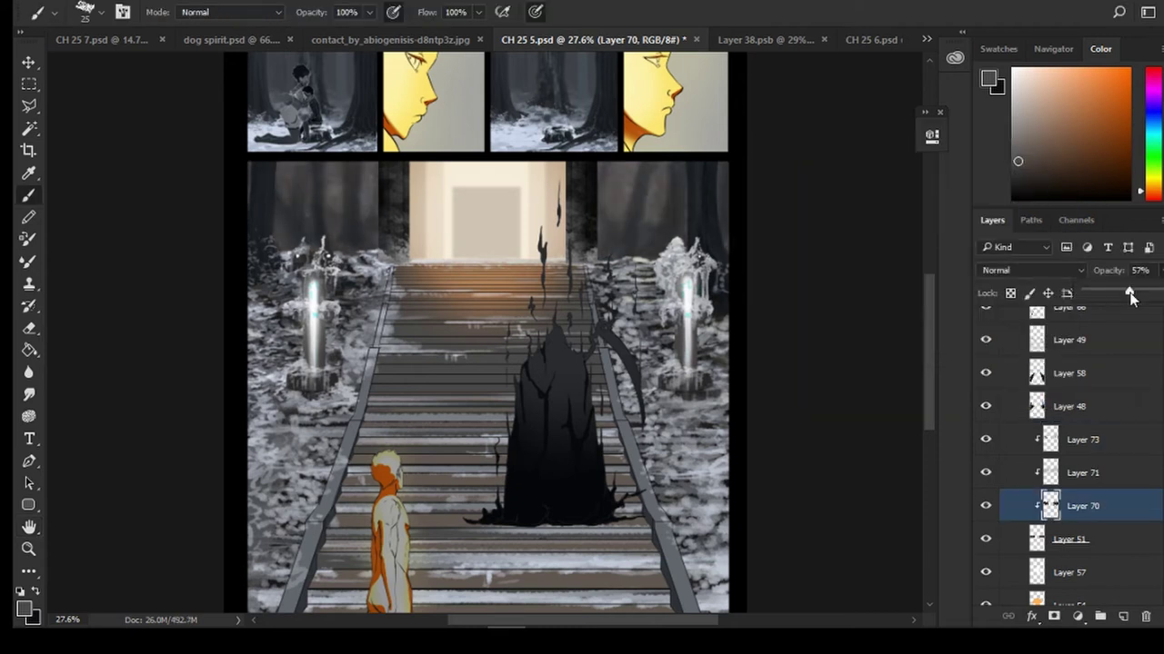
pyautogui.scroll(1, 707, 224)
pyautogui.click(986, 505)
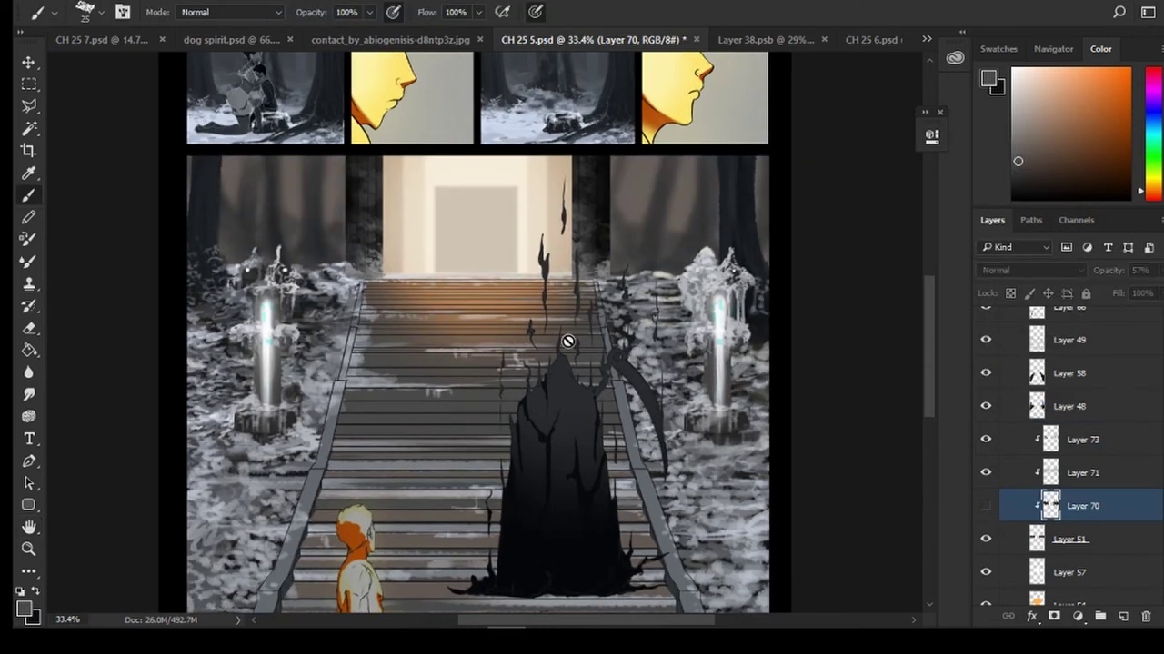
# Set the opacity of the Multiply shading on Layer 72 to 91%
pyautogui.scroll(-5, 1027, 455)
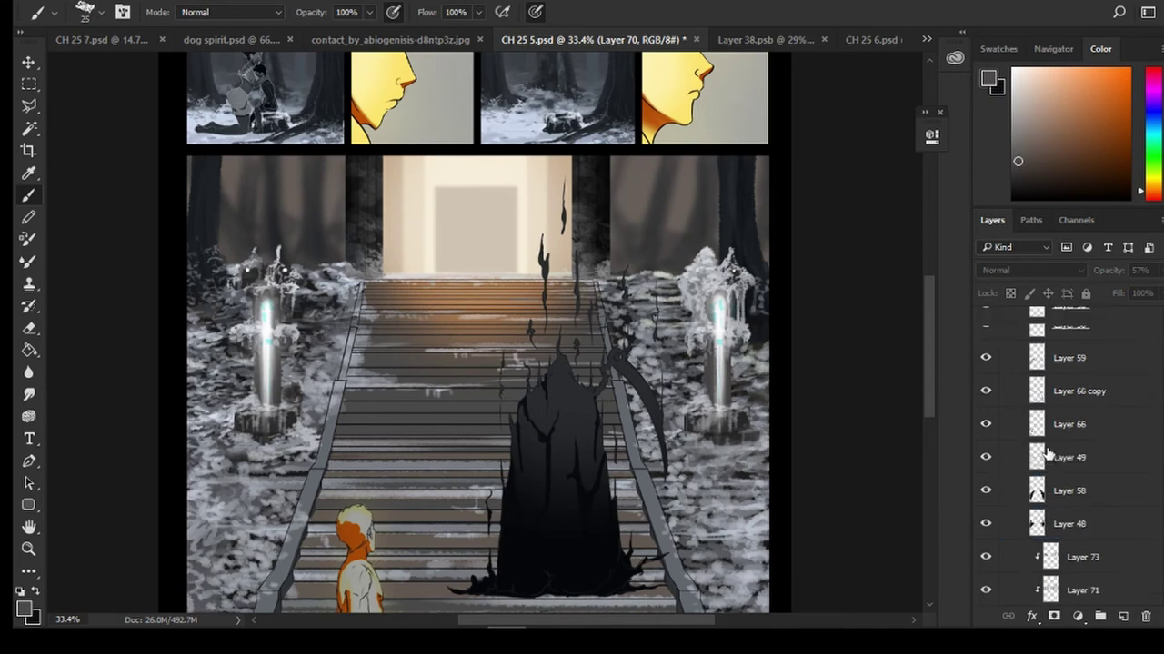
pyautogui.scroll(1, 1015, 445)
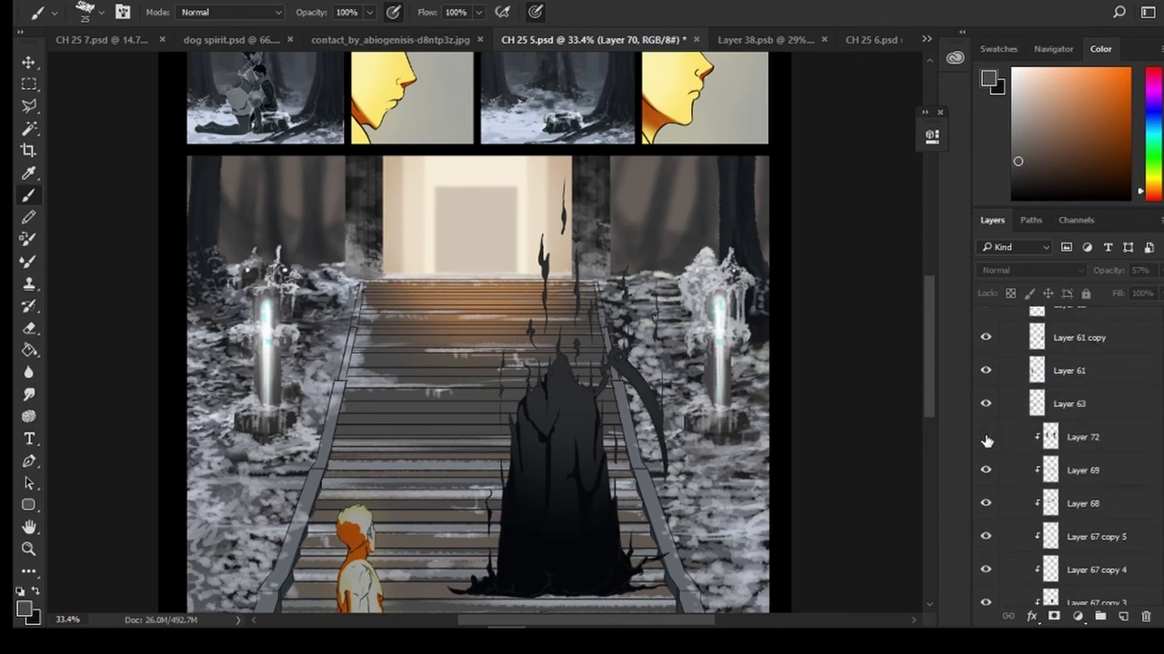
pyautogui.click(1083, 442)
pyautogui.click(1159, 270)
pyautogui.moveTo(1157, 292); pyautogui.dragTo(1151, 293)
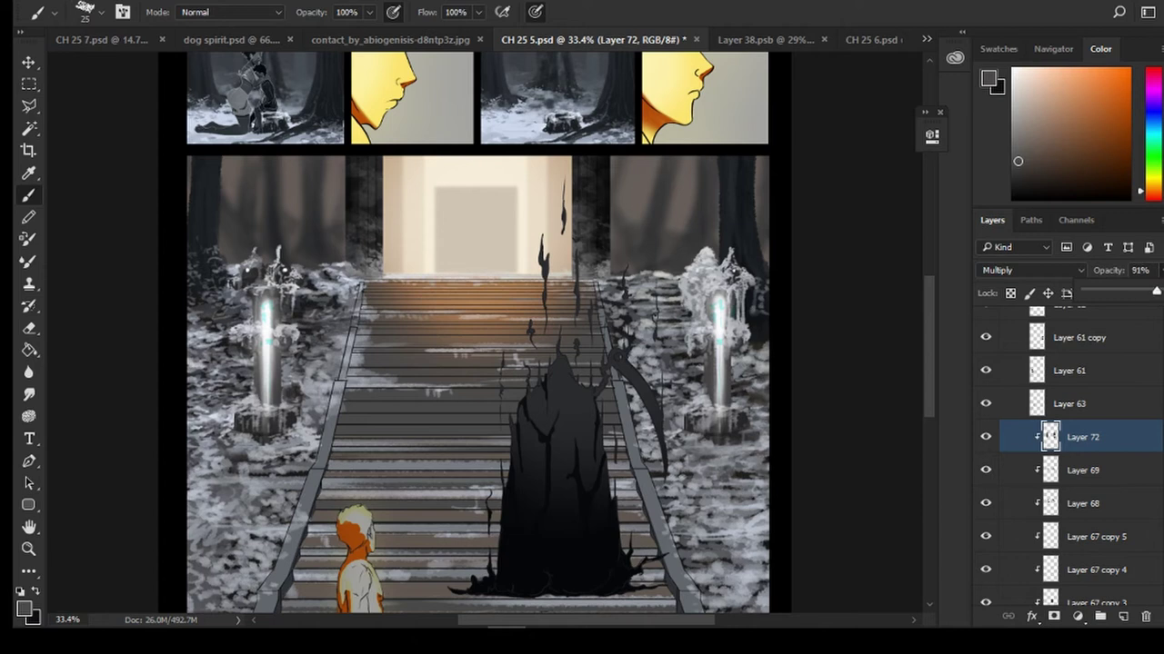
# Add a clipped layer above Layer 72, try a light grey stroke along the right column's edge, and reduce the brush size to 45
pyautogui.click(1123, 616)
pyautogui.press('[')
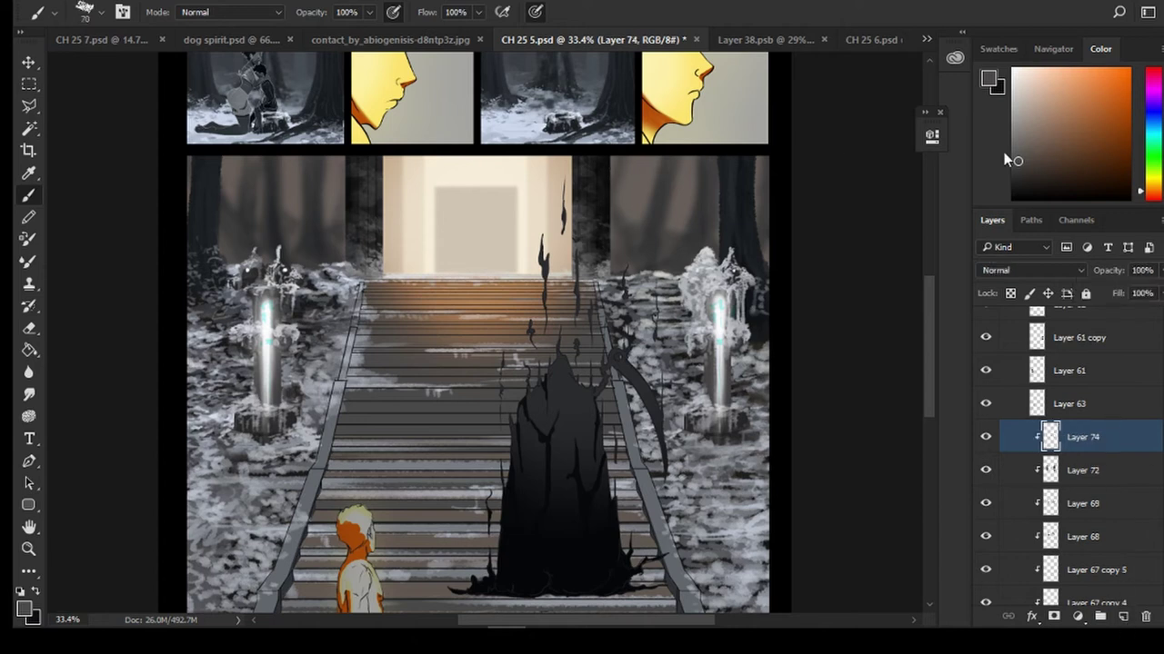
pyautogui.click(1012, 109)
pyautogui.moveTo(608, 159); pyautogui.dragTo(608, 275)
pyautogui.hotkey('ctrl', 'z')
pyautogui.press('[')
pyautogui.press('[')
pyautogui.press('[')
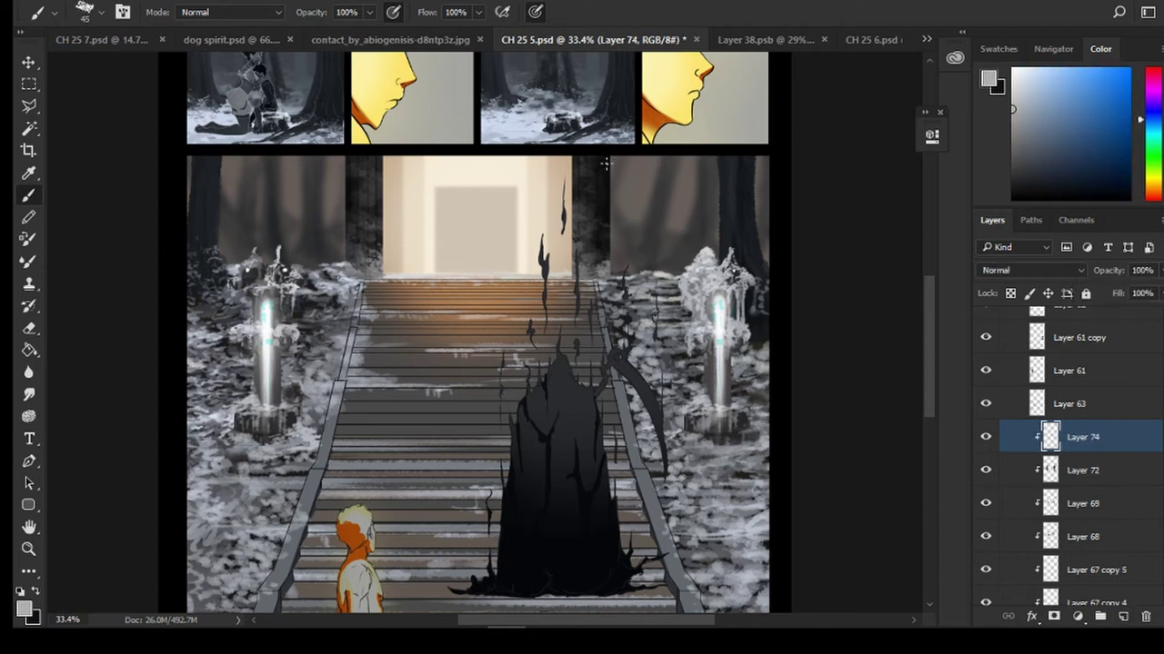
# Paint thin near-white highlights down the outer edges of both doorway columns with a size 35 brush
pyautogui.moveTo(609, 158); pyautogui.dragTo(610, 232)
pyautogui.click(1012, 76)
pyautogui.moveTo(609, 156); pyautogui.dragTo(609, 278)
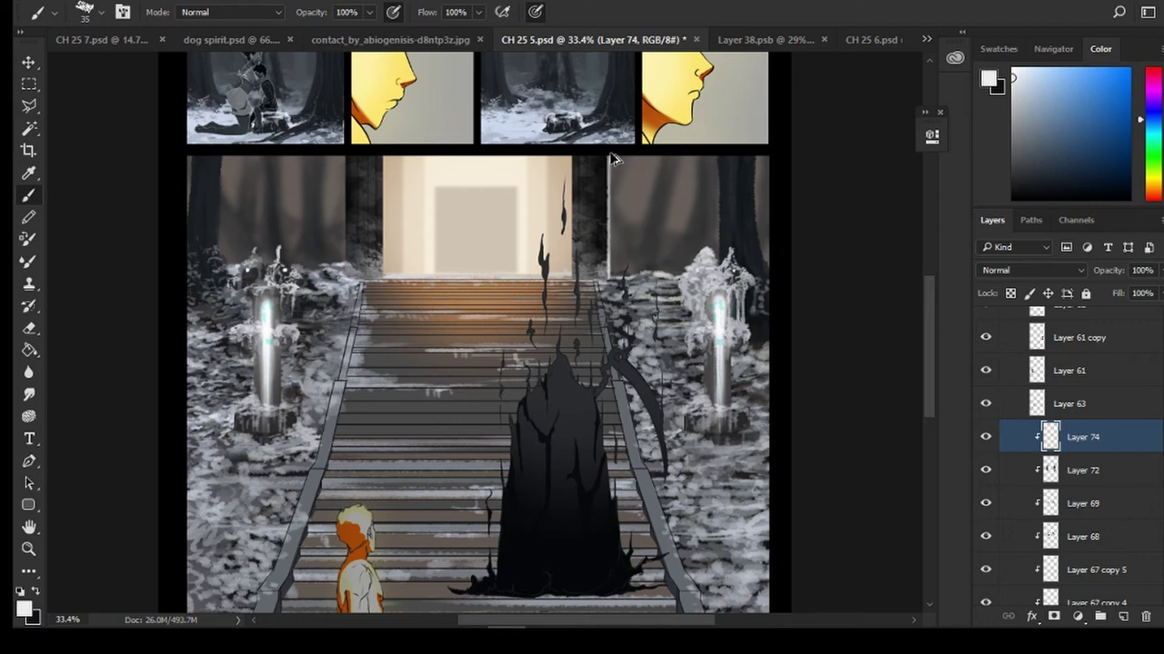
pyautogui.hotkey('ctrl', 'z')
pyautogui.moveTo(347, 156); pyautogui.dragTo(348, 229)
pyautogui.hotkey('ctrl', 'z')
pyautogui.moveTo(348, 156)
pyautogui.mouseDown()
pyautogui.moveTo(349, 273)
pyautogui.moveTo(348, 262)
pyautogui.mouseUp()
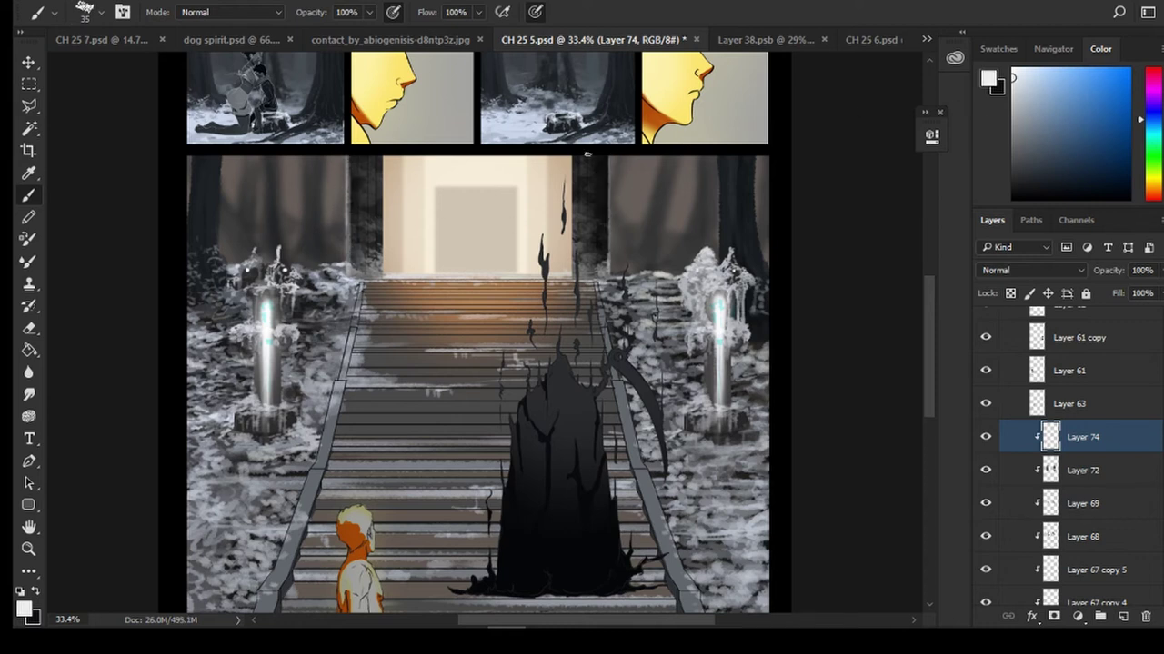
pyautogui.moveTo(609, 156); pyautogui.dragTo(610, 276)
# Try the Overlay blend mode on the column highlights of Layer 74, and set the layer to Linear Dodge (Add)
pyautogui.press('e')
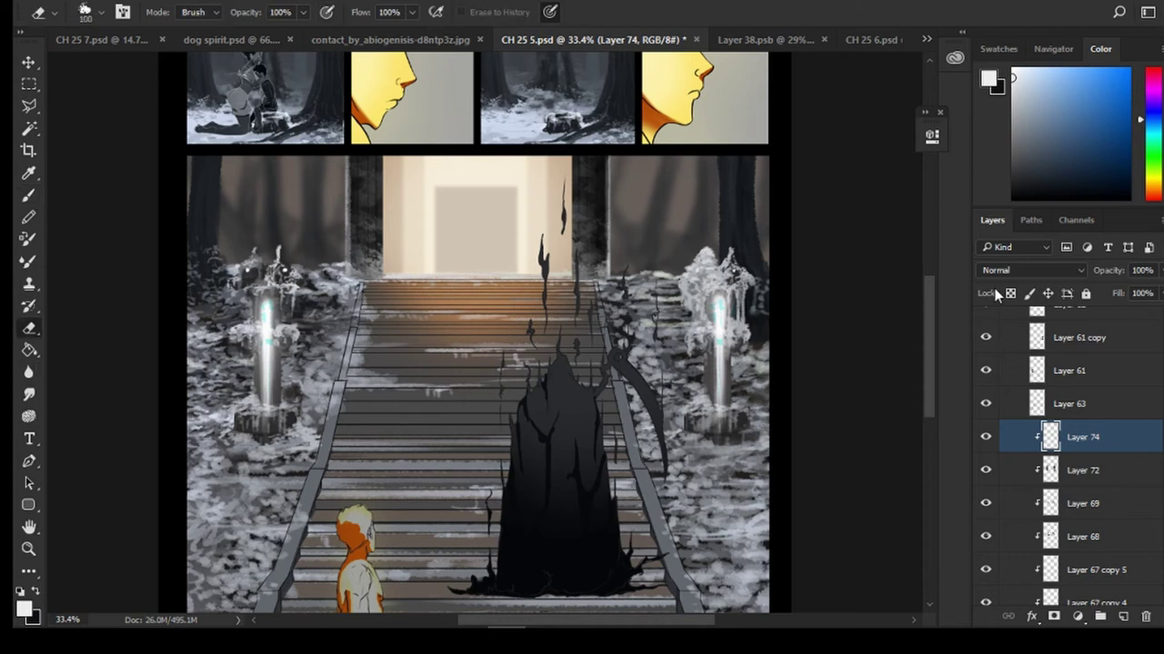
pyautogui.click(1030, 270)
pyautogui.click(990, 285)
pyautogui.click(1002, 273)
pyautogui.click(984, 442)
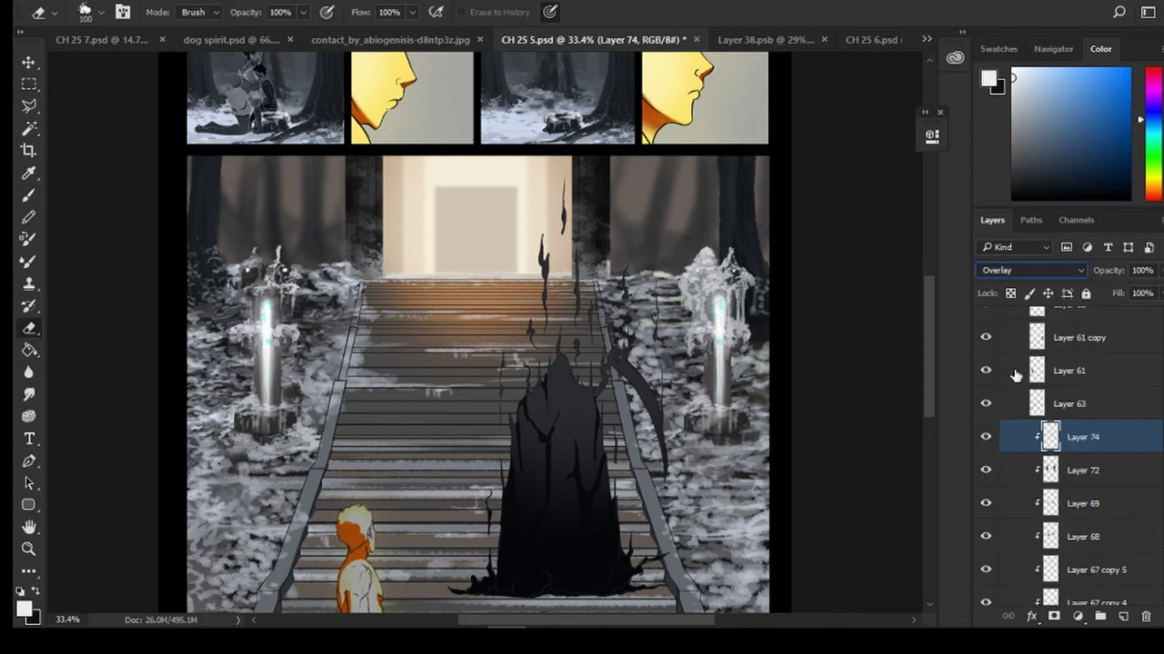
pyautogui.scroll(1, 1036, 277)
pyautogui.scroll(-1, 1033, 272)
pyautogui.scroll(2, 1033, 272)
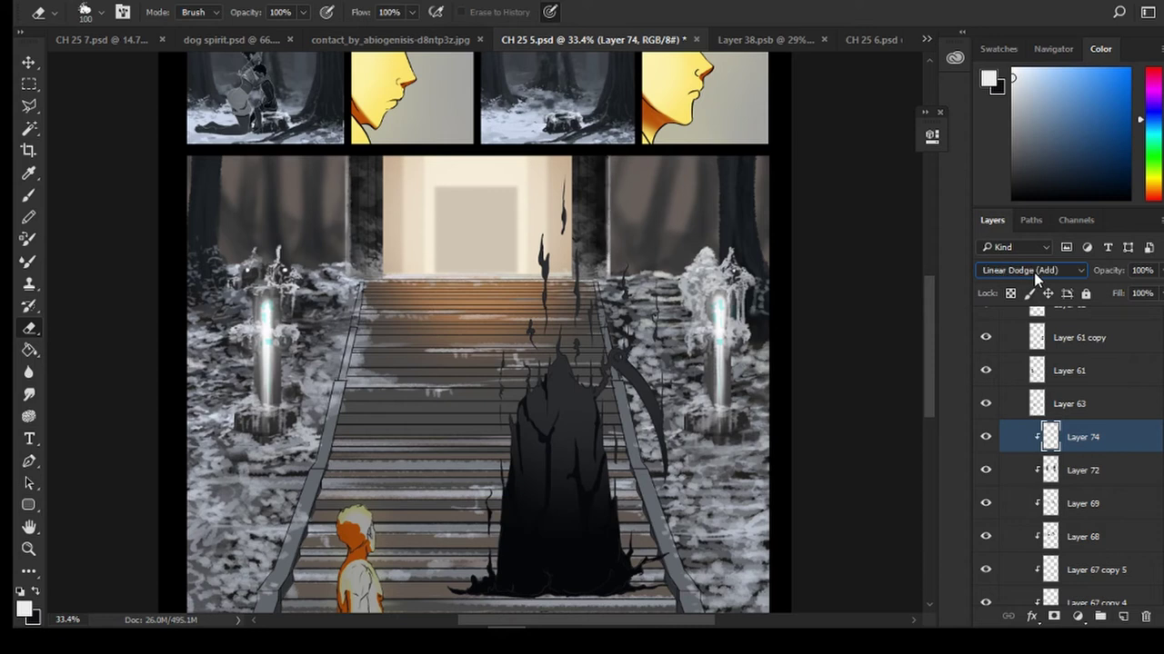
# Set the column highlights on Layer 74 to the Hard Light blend mode and lower the layer's opacity to 42%
pyautogui.scroll(3, 1046, 280)
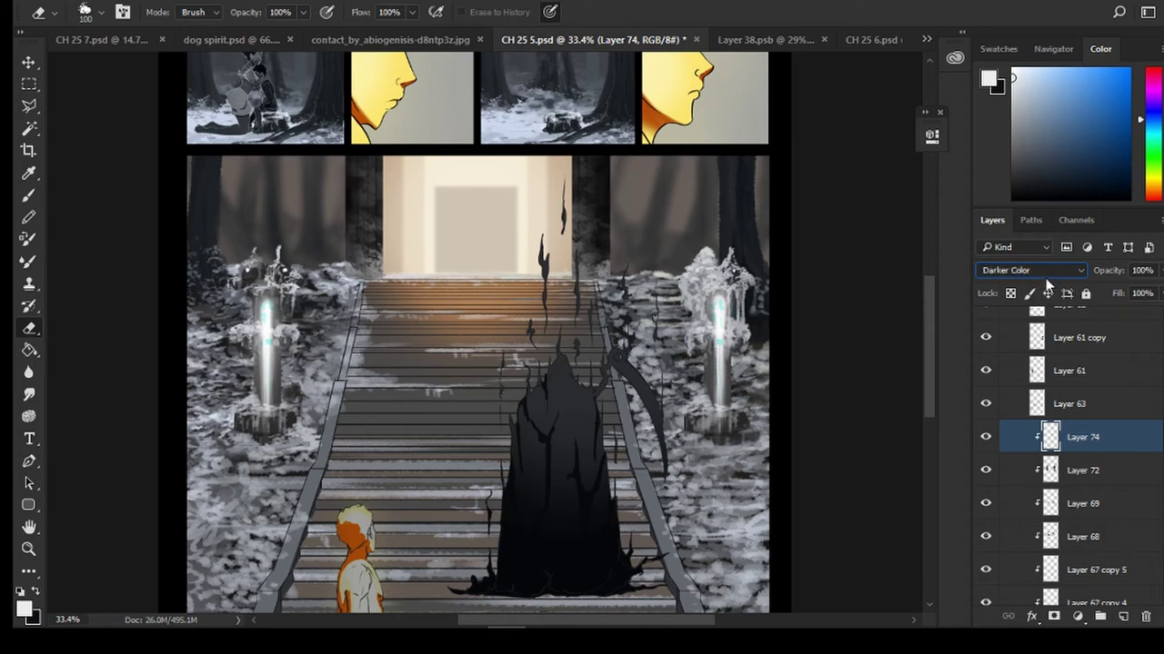
pyautogui.scroll(-3, 1046, 280)
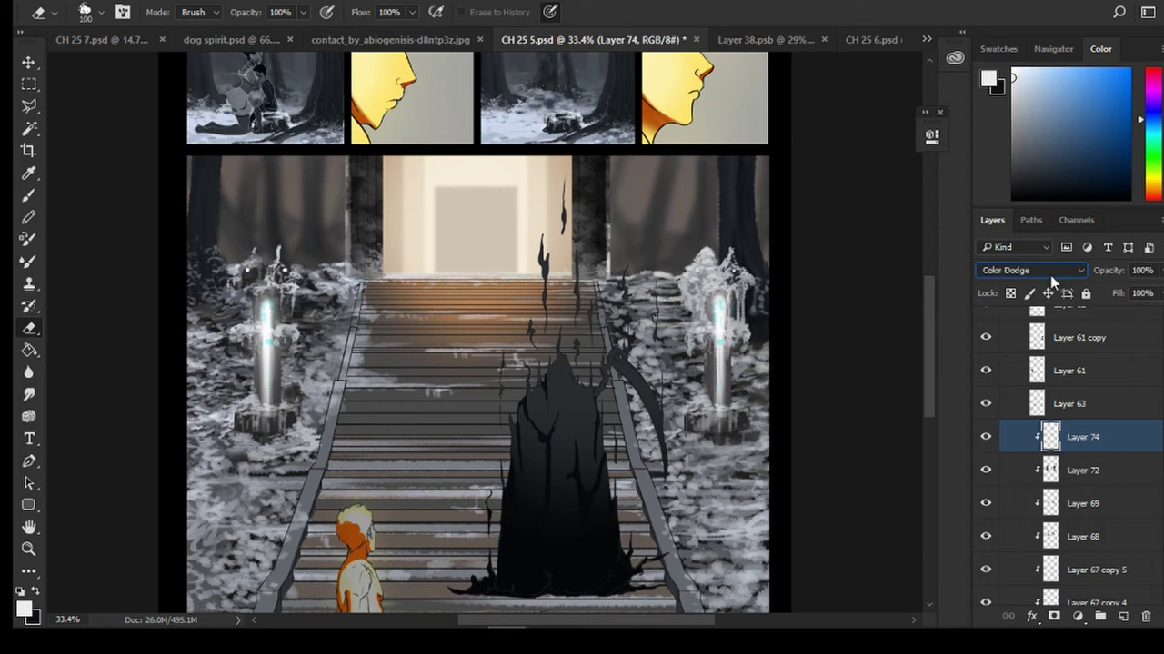
pyautogui.scroll(-5, 1049, 276)
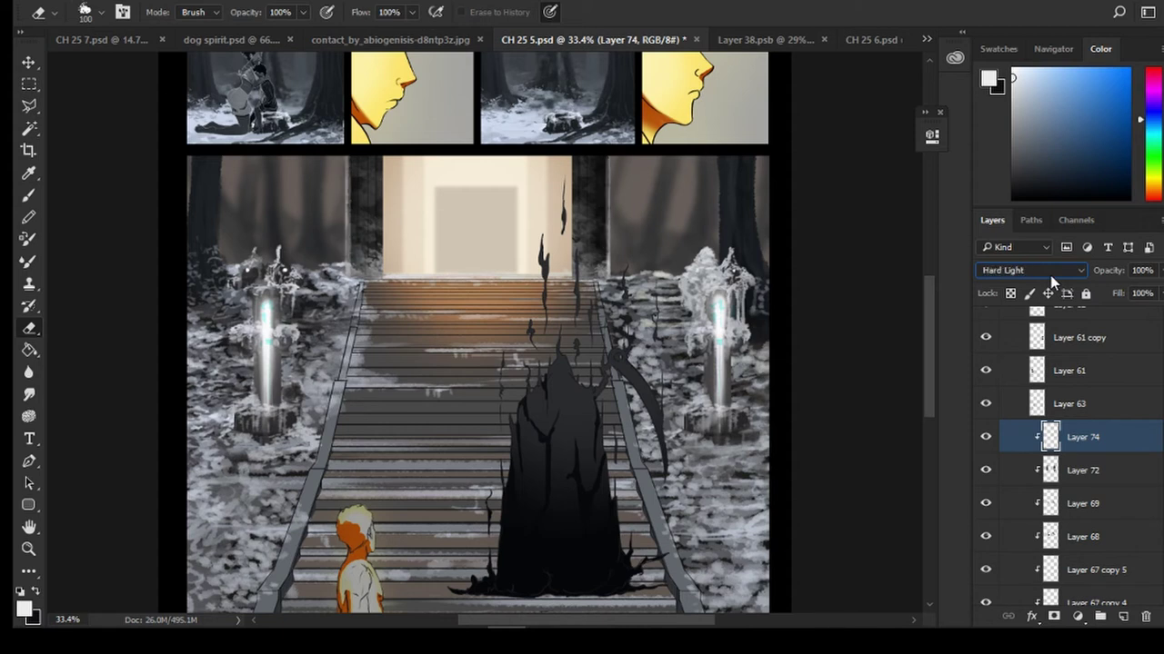
pyautogui.moveTo(1159, 271)
pyautogui.mouseDown()
pyautogui.moveTo(1153, 292)
pyautogui.moveTo(1136, 292)
pyautogui.moveTo(1145, 294)
pyautogui.mouseUp()
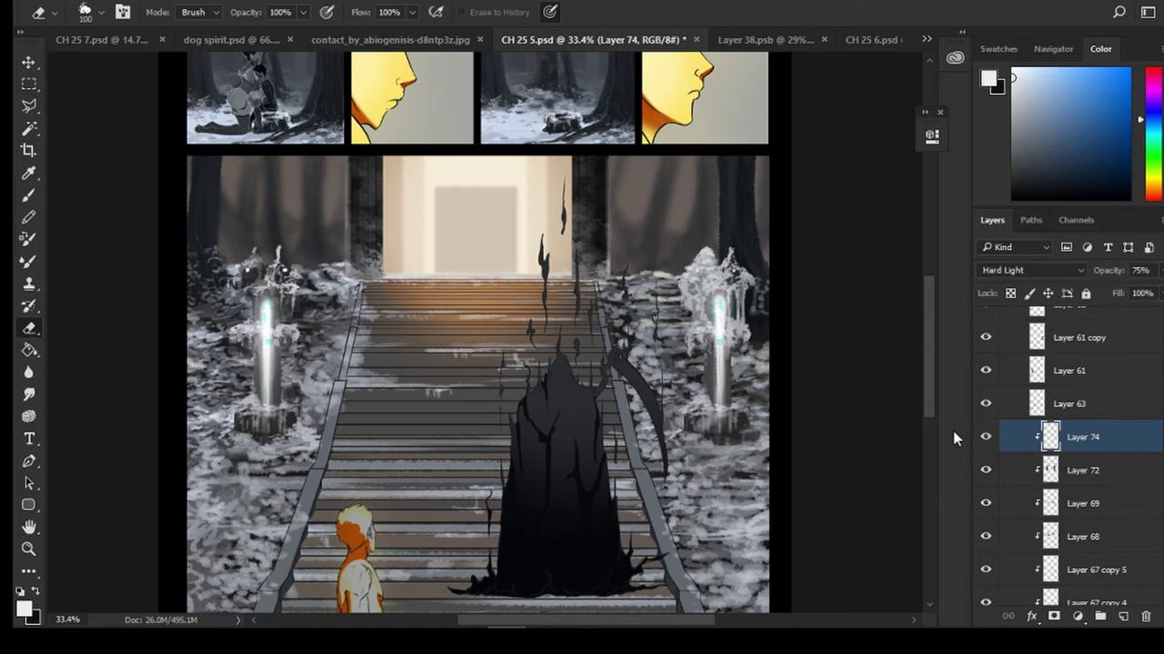
pyautogui.click(1158, 271)
pyautogui.moveTo(1144, 293); pyautogui.dragTo(1120, 296)
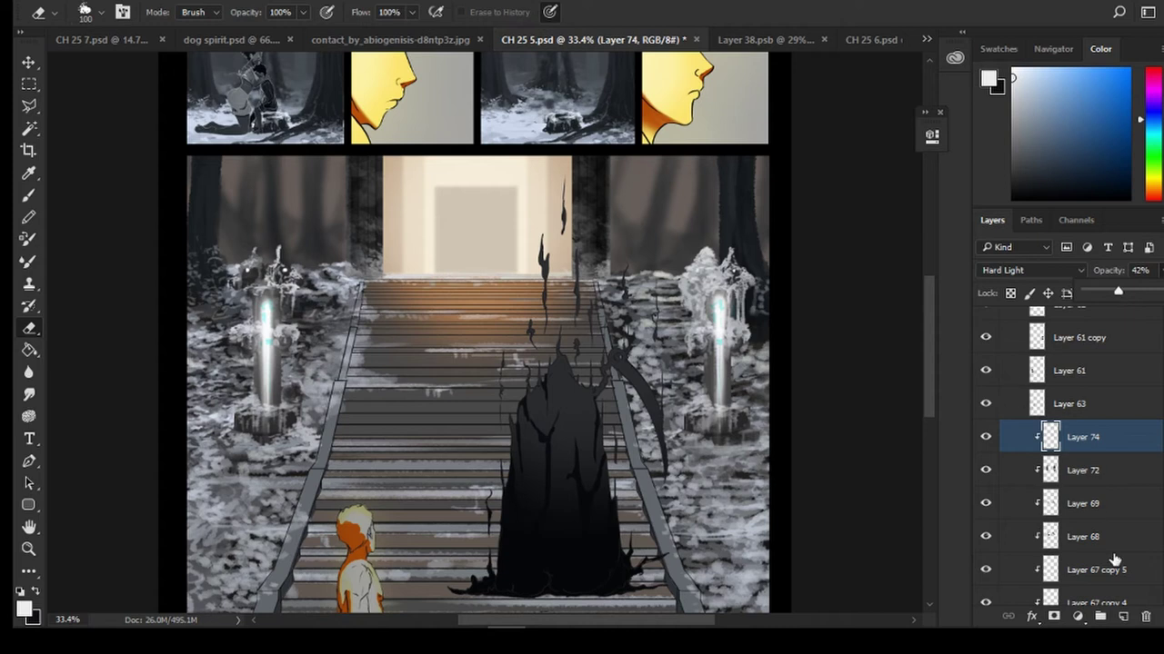
# Add a clipped layer above Layer 74 and set up a hard round size 25 brush with an orange colour
pyautogui.click(1123, 616)
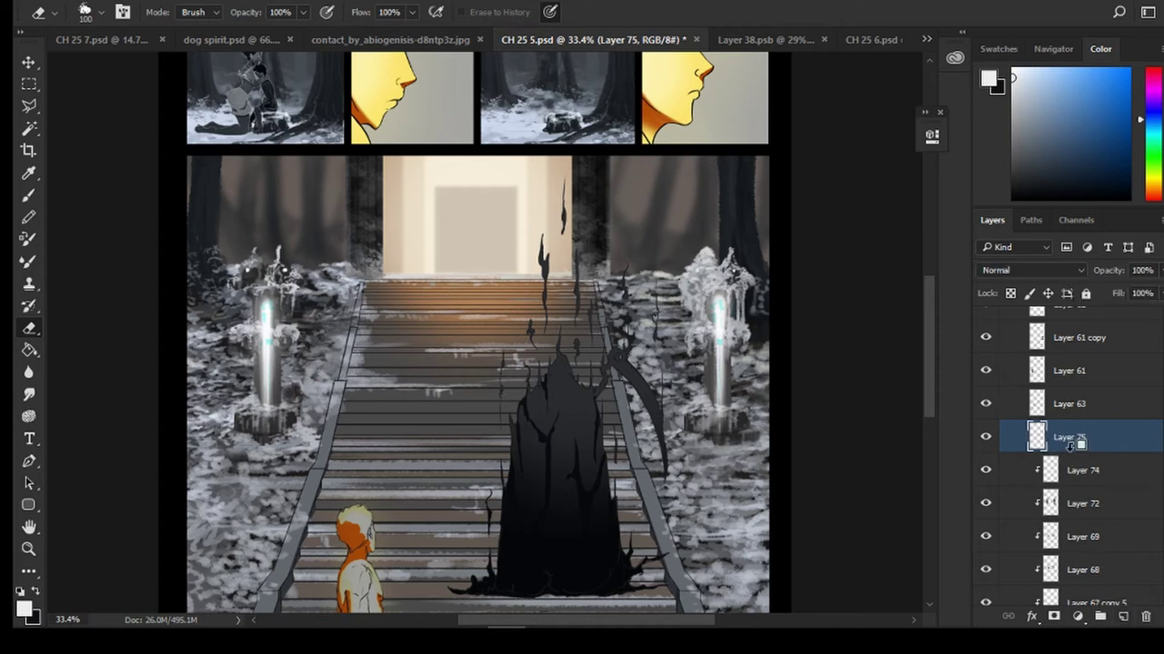
pyautogui.keyDown('alt'); pyautogui.click(1070, 447); pyautogui.keyUp('alt')
pyautogui.click(1153, 179)
pyautogui.click(1021, 69)
pyautogui.click(1152, 187)
pyautogui.click(99, 13)
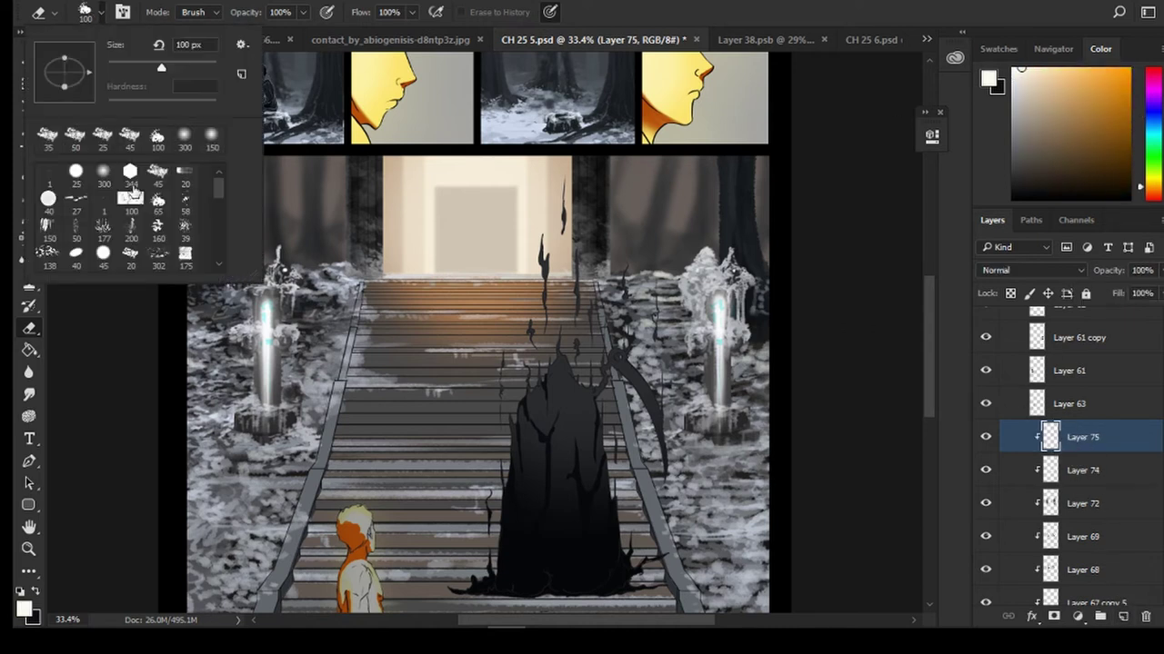
pyautogui.click(76, 172)
pyautogui.click(328, 255)
pyautogui.click(1105, 69)
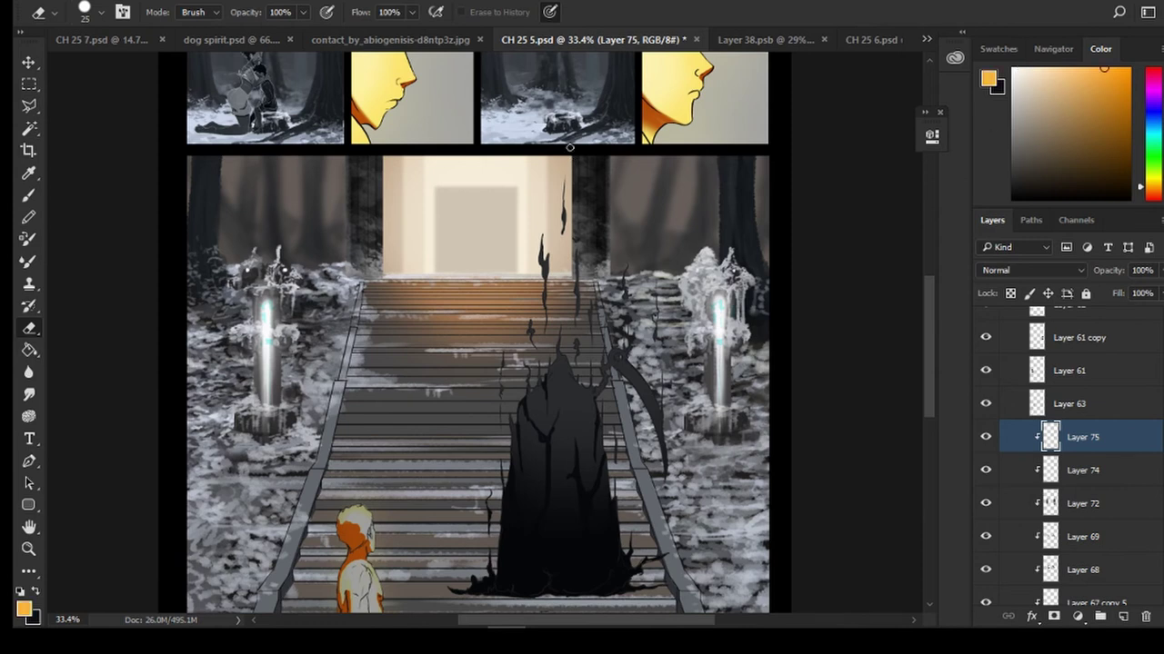
pyautogui.click(30, 195)
pyautogui.click(99, 13)
pyautogui.click(82, 207)
pyautogui.click(96, 317)
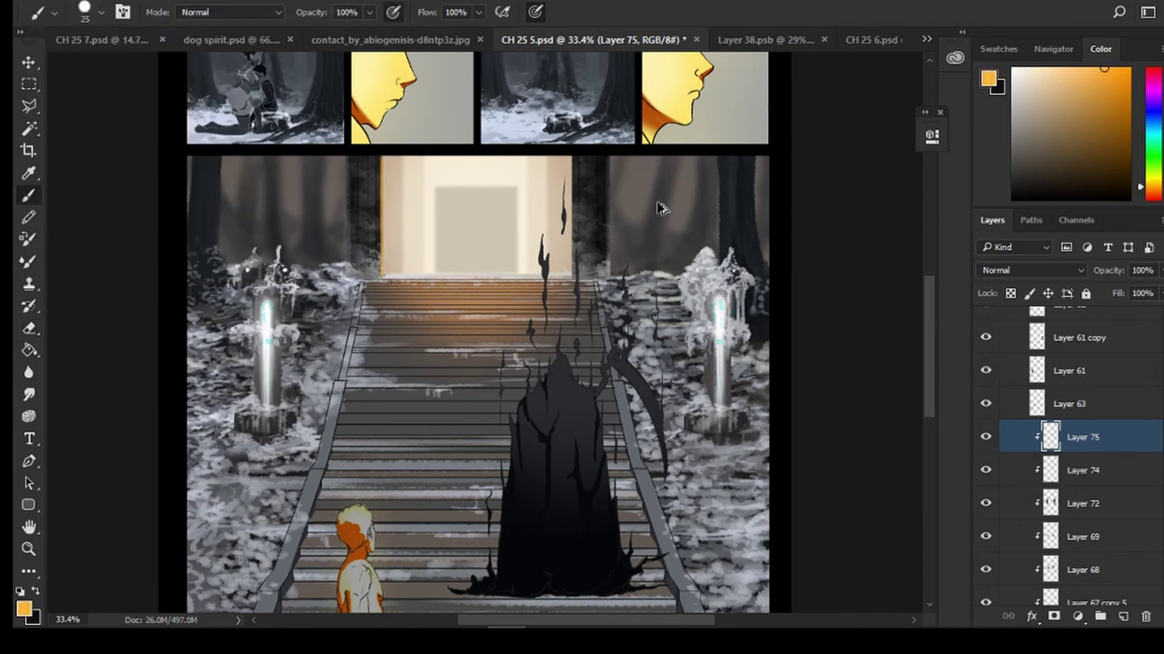
# Try an orange stroke down the left column's inner edge and undo it
pyautogui.keyDown('alt'); pyautogui.click(389, 161); pyautogui.keyUp('alt')
pyautogui.moveTo(378, 160); pyautogui.dragTo(381, 277)
pyautogui.hotkey('ctrl', 'z')
# Choose a pale yellow and paint thin light edges down the doorway side of both columns
pyautogui.click(1063, 69)
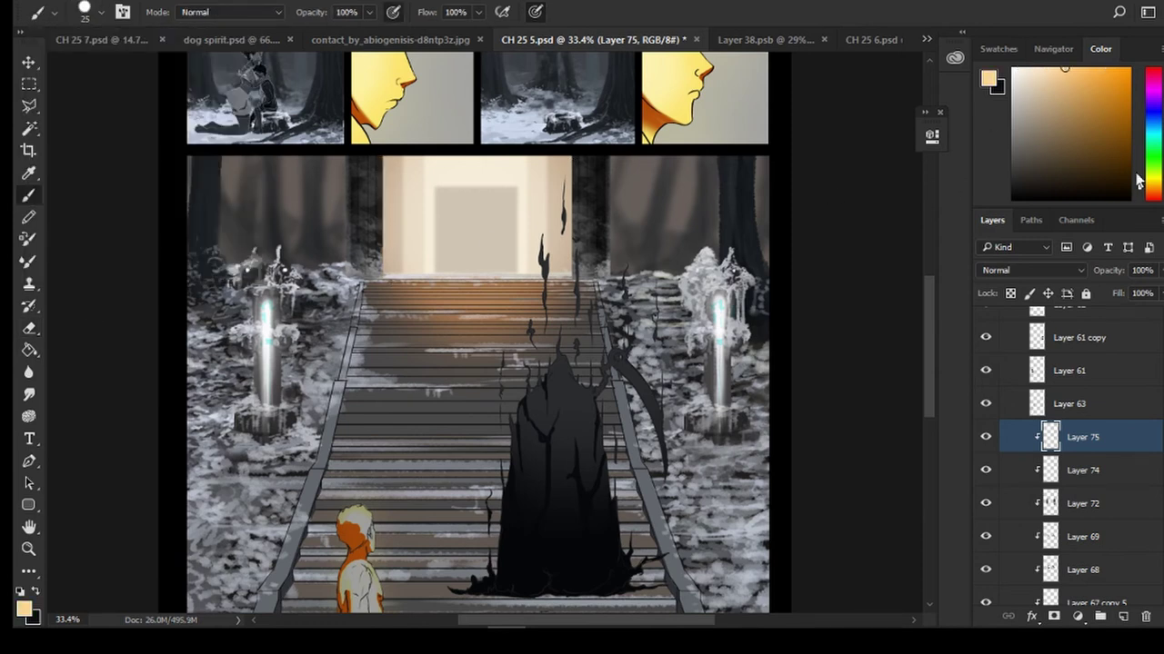
pyautogui.click(1141, 183)
pyautogui.moveTo(384, 156); pyautogui.dragTo(382, 269)
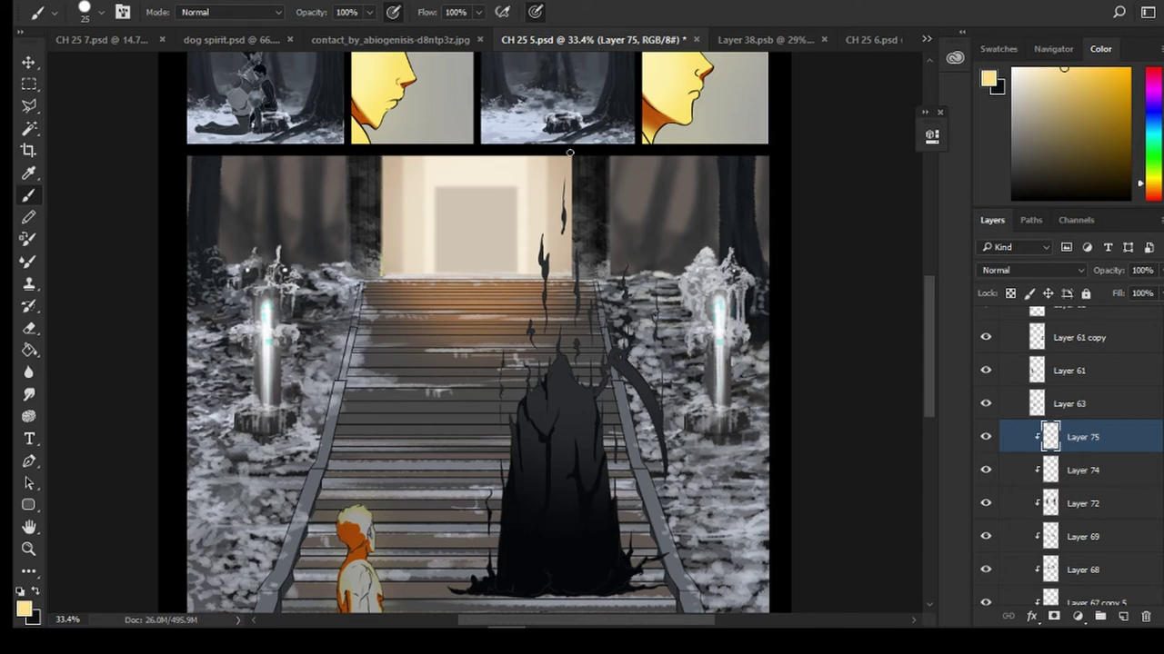
pyautogui.moveTo(569, 153); pyautogui.dragTo(571, 273)
# Paint finer near-white highlights over the yellow inner edges of both columns with a size 9 brush
pyautogui.keyDown('alt'); pyautogui.click(576, 198); pyautogui.keyUp('alt')
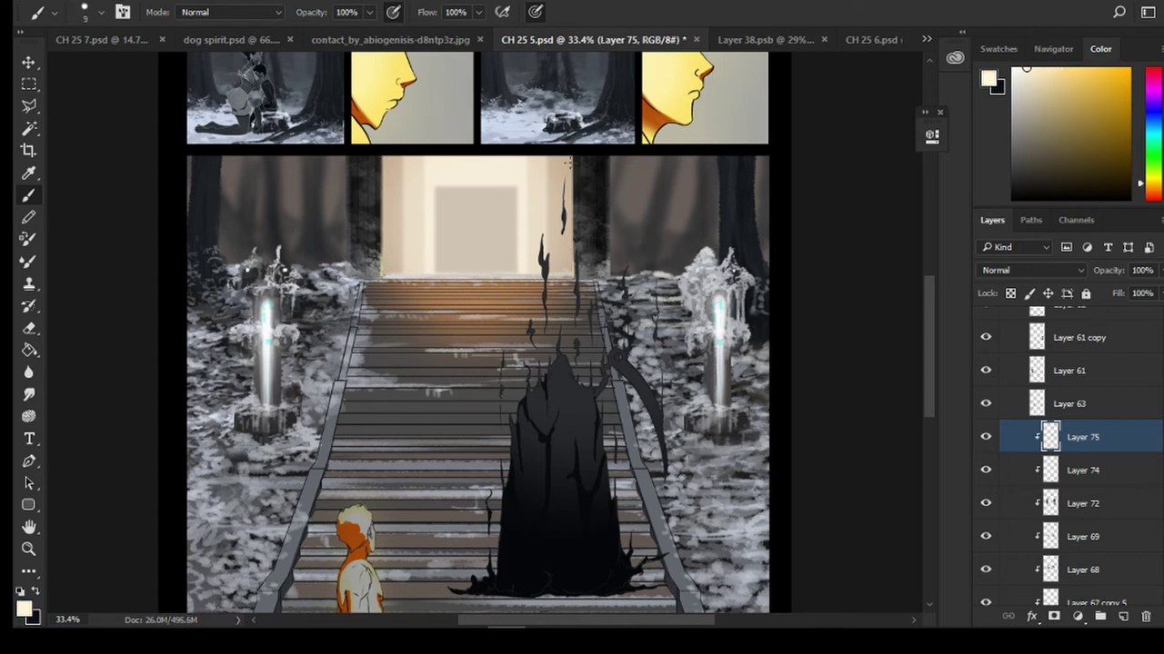
pyautogui.moveTo(570, 150); pyautogui.dragTo(580, 273)
pyautogui.scroll(5, 533, 170)
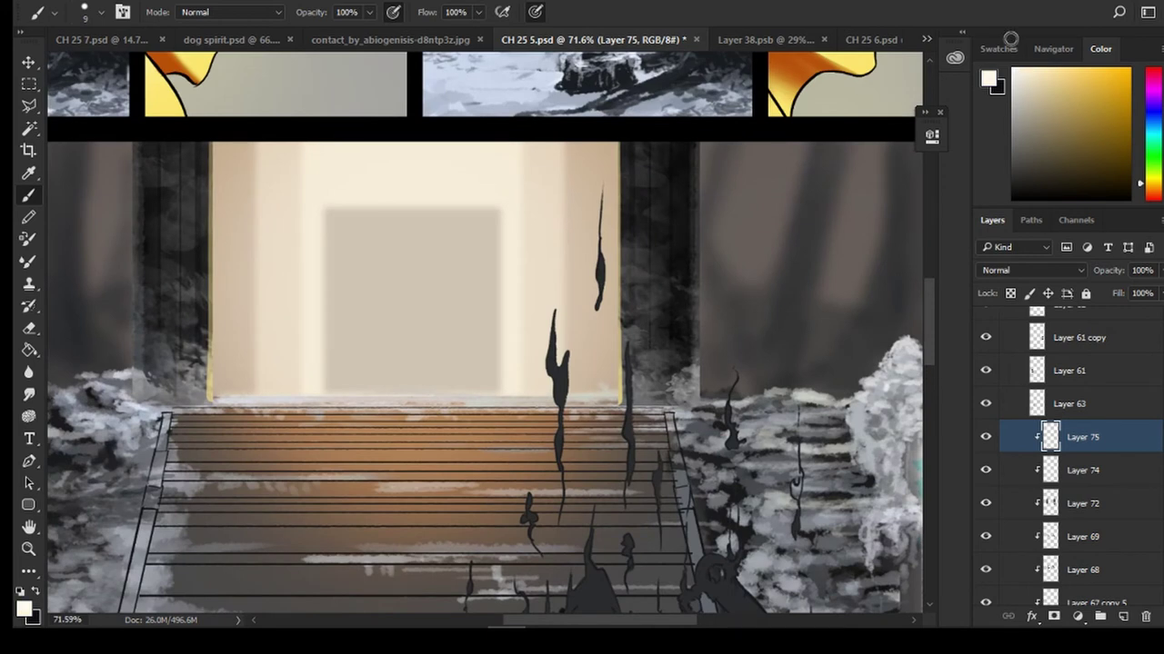
pyautogui.moveTo(211, 147); pyautogui.dragTo(212, 211)
pyautogui.moveTo(210, 152); pyautogui.dragTo(214, 297)
pyautogui.moveTo(618, 267); pyautogui.dragTo(618, 368)
# Try thin white vertical lines just inside the right column's doorway edge and undo them
pyautogui.moveTo(627, 145); pyautogui.dragTo(627, 318)
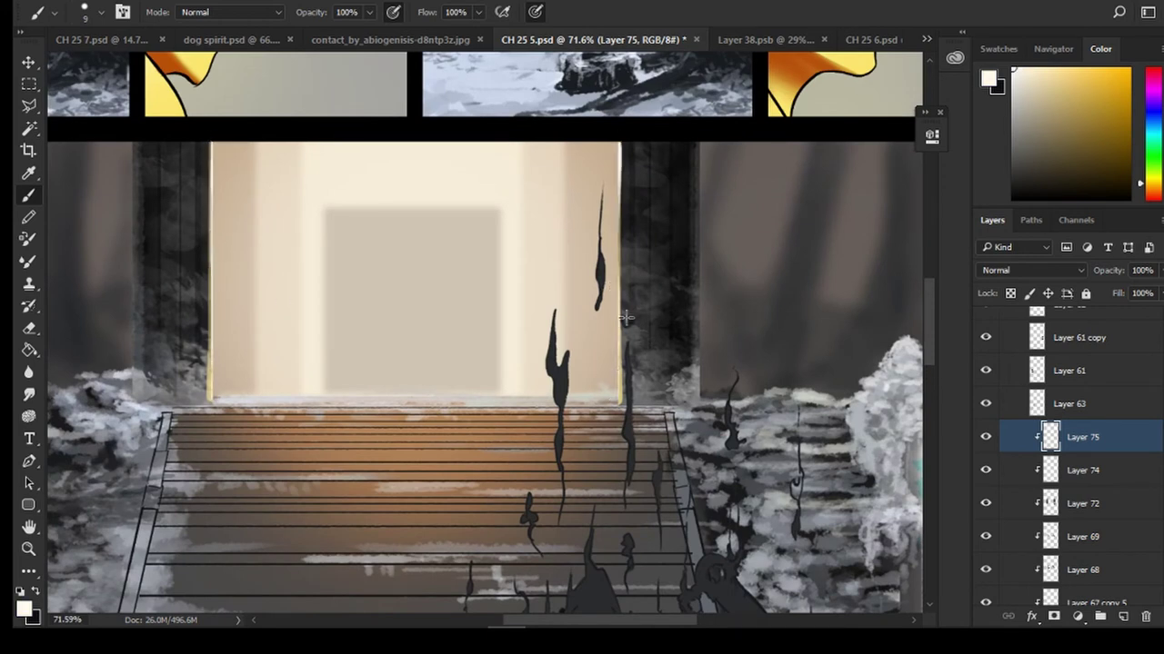
pyautogui.hotkey('ctrl', 'z')
pyautogui.moveTo(633, 142); pyautogui.dragTo(635, 331)
pyautogui.hotkey('ctrl', 'z')
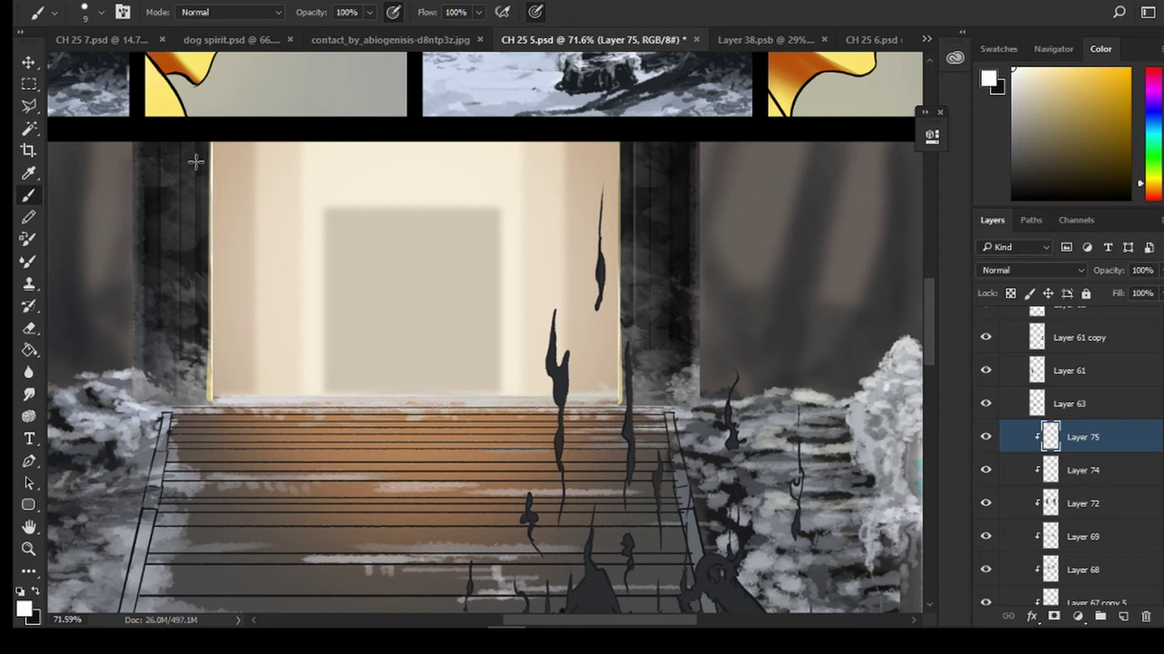
# Paint thin white vertical lines down the faces of both columns, redoing the right one, and touch up the right column's inner edge
pyautogui.moveTo(195, 146); pyautogui.dragTo(192, 318)
pyautogui.moveTo(174, 149); pyautogui.dragTo(177, 356)
pyautogui.moveTo(644, 155); pyautogui.dragTo(648, 364)
pyautogui.hotkey('ctrl', 'z')
pyautogui.moveTo(647, 179); pyautogui.dragTo(647, 380)
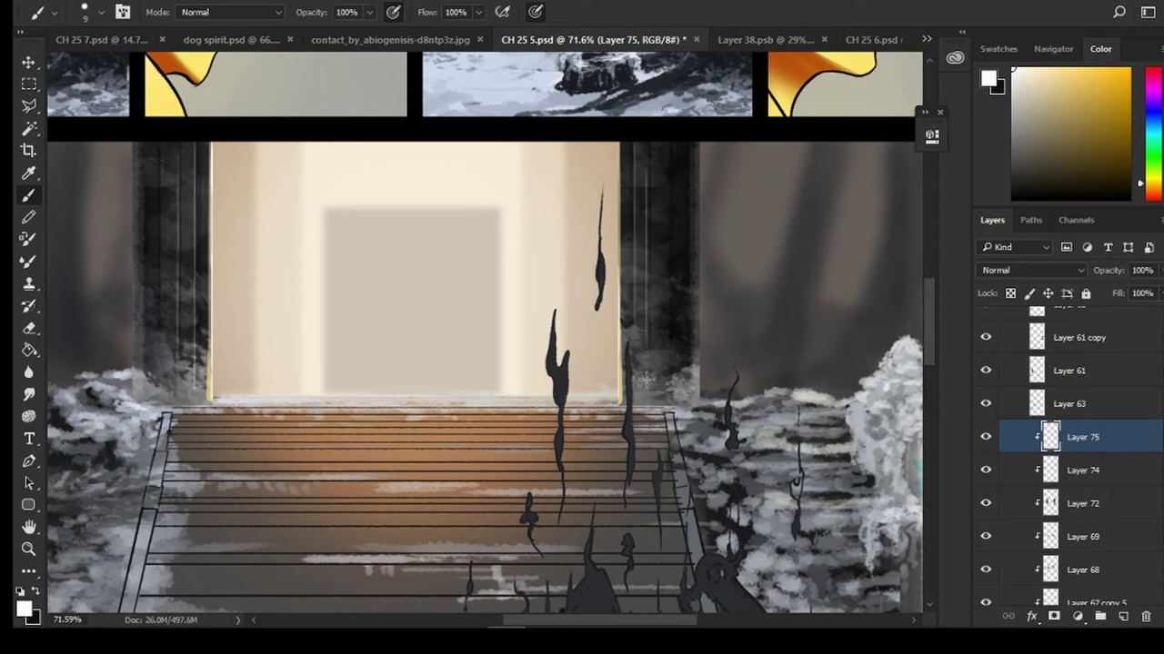
pyautogui.hotkey('ctrl', 'z')
pyautogui.moveTo(649, 181); pyautogui.dragTo(649, 393)
pyautogui.hotkey('ctrl', 'z')
pyautogui.moveTo(652, 173); pyautogui.dragTo(650, 381)
pyautogui.moveTo(633, 168); pyautogui.dragTo(635, 349)
pyautogui.hotkey('ctrl', 'z')
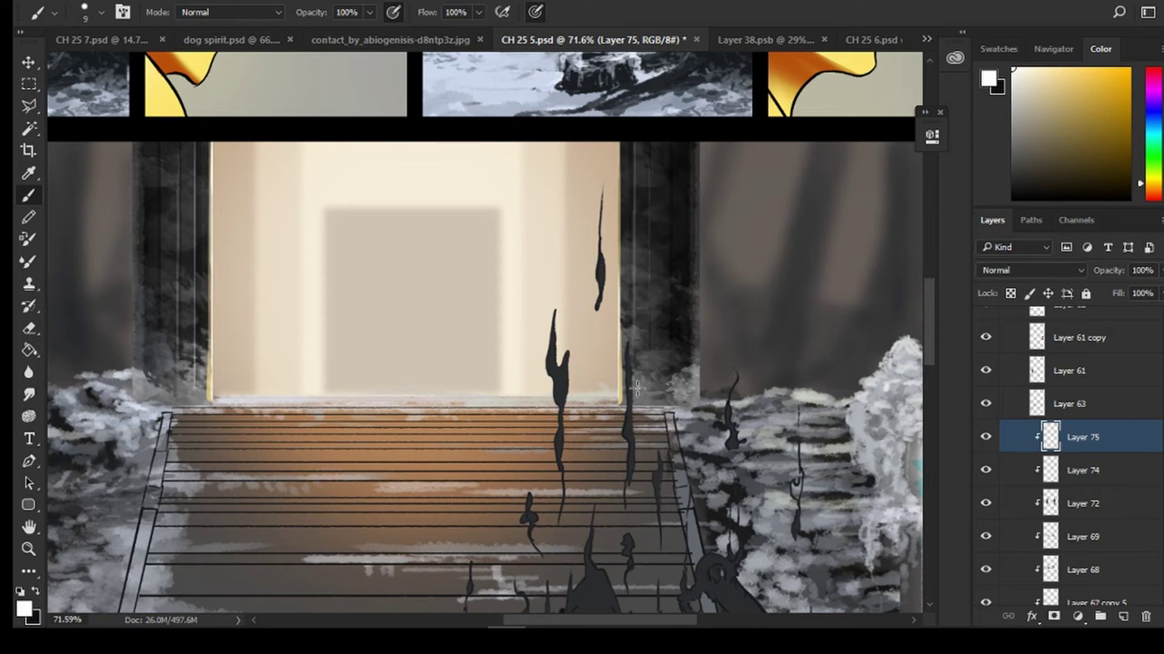
pyautogui.moveTo(619, 147); pyautogui.dragTo(615, 259)
pyautogui.scroll(-2, 567, 248)
pyautogui.scroll(1, 567, 248)
pyautogui.scroll(1, 1054, 425)
# Select Layer 63 and paint snow at the left column's foot with a size 45 textured brush in a sampled blue-grey
pyautogui.click(983, 445)
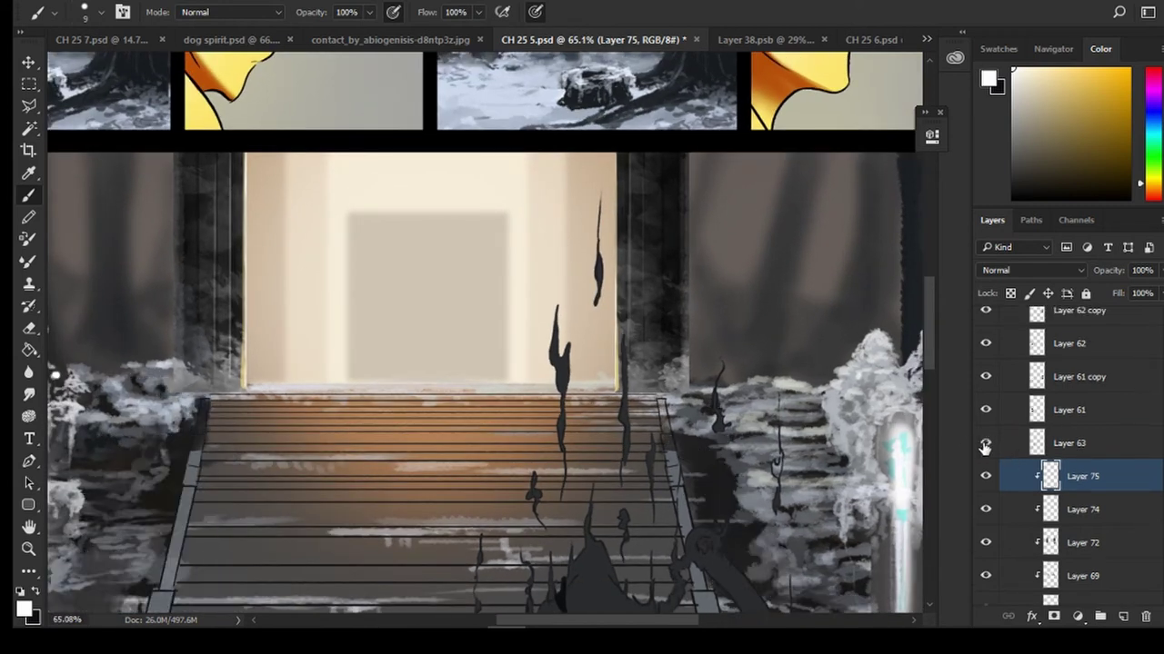
pyautogui.click(985, 444)
pyautogui.click(998, 442)
pyautogui.click(985, 444)
pyautogui.click(985, 443)
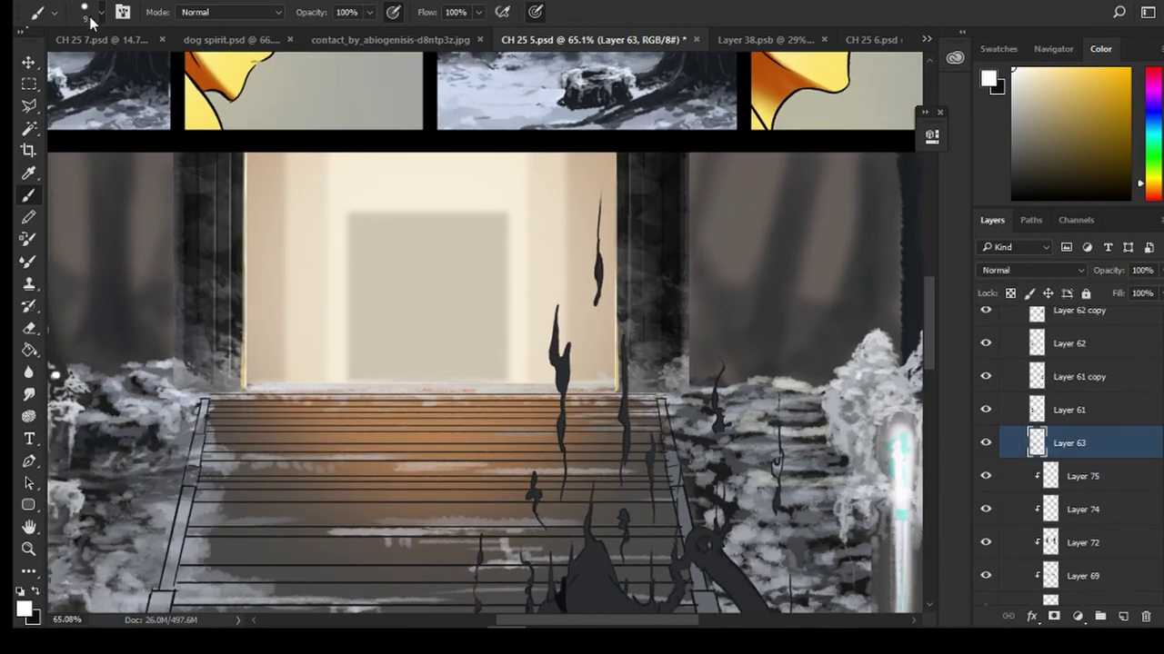
pyautogui.click(90, 20)
pyautogui.click(184, 138)
pyautogui.keyDown('alt'); pyautogui.click(174, 380); pyautogui.keyUp('alt')
pyautogui.moveTo(223, 388)
pyautogui.mouseDown()
pyautogui.moveTo(176, 381)
pyautogui.moveTo(238, 388)
pyautogui.mouseUp()
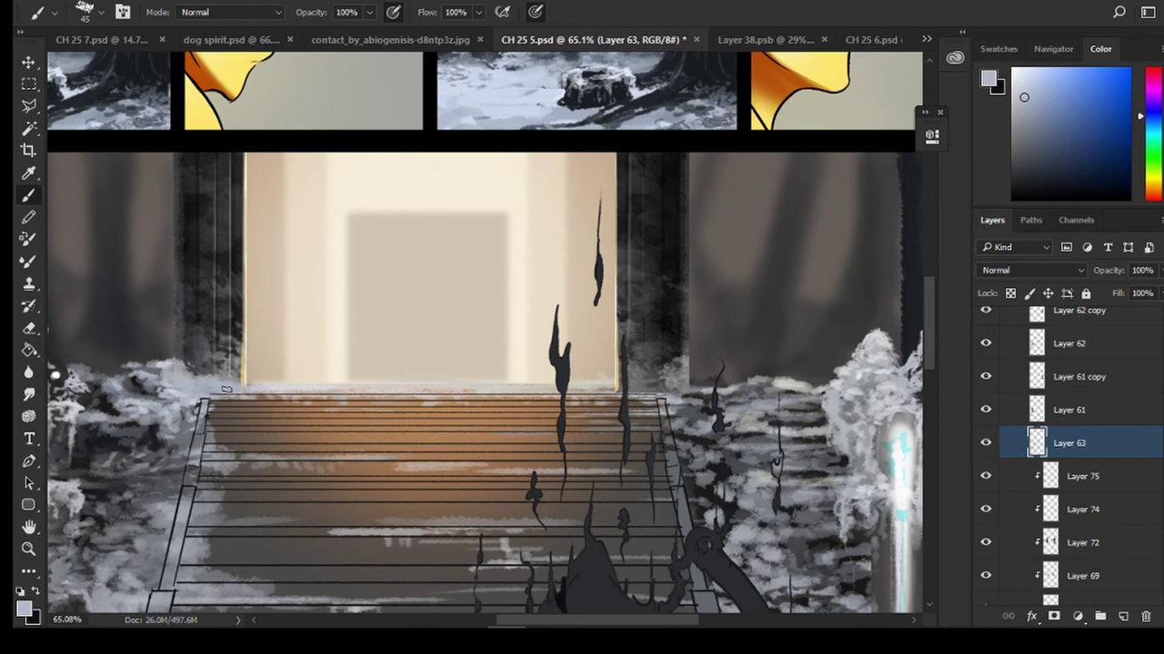
# Paint blue-grey snow along the doorway threshold and the right column's base with the brush reduced to size 25
pyautogui.press('[')
pyautogui.press('[')
pyautogui.moveTo(480, 394)
pyautogui.mouseDown()
pyautogui.moveTo(833, 380)
pyautogui.moveTo(686, 404)
pyautogui.mouseUp()
pyautogui.keyDown('alt'); pyautogui.click(864, 368); pyautogui.keyUp('alt')
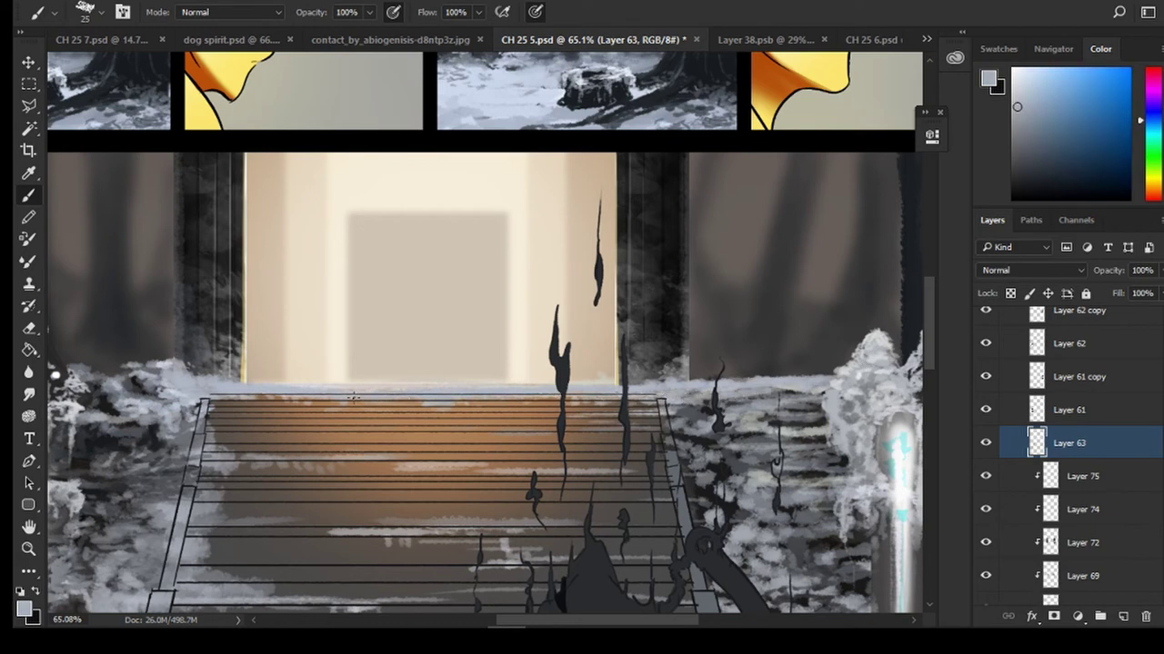
pyautogui.moveTo(352, 397)
pyautogui.mouseDown()
pyautogui.moveTo(192, 391)
pyautogui.moveTo(336, 367)
pyautogui.moveTo(232, 363)
pyautogui.mouseUp()
# Sample a light grey and paint snow along the ground ridge from the left pillar to the left column's base
pyautogui.keyDown('alt'); pyautogui.click(336, 367); pyautogui.keyUp('alt')
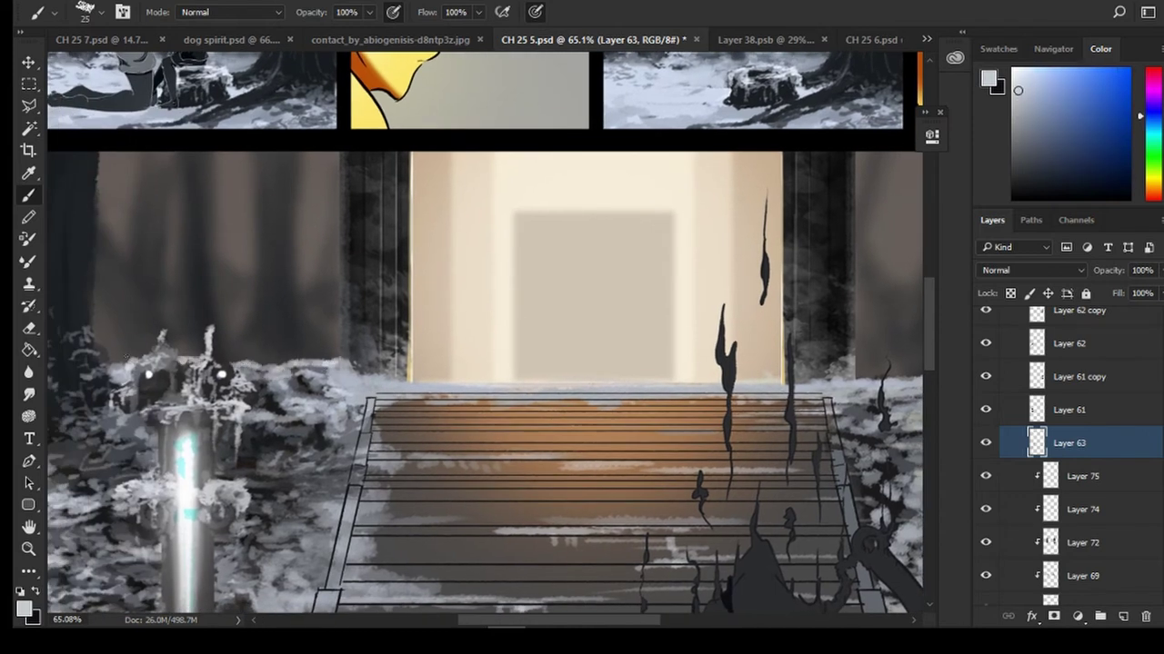
pyautogui.moveTo(134, 361)
pyautogui.mouseDown()
pyautogui.moveTo(100, 350)
pyautogui.moveTo(147, 356)
pyautogui.mouseUp()
pyautogui.moveTo(257, 365)
pyautogui.mouseDown()
pyautogui.moveTo(202, 360)
pyautogui.moveTo(320, 354)
pyautogui.moveTo(260, 361)
pyautogui.mouseUp()
pyautogui.hotkey('ctrl', 'z')
pyautogui.moveTo(260, 361)
pyautogui.mouseDown()
pyautogui.moveTo(326, 356)
pyautogui.moveTo(235, 360)
pyautogui.moveTo(271, 358)
pyautogui.mouseUp()
pyautogui.moveTo(325, 366); pyautogui.dragTo(419, 380)
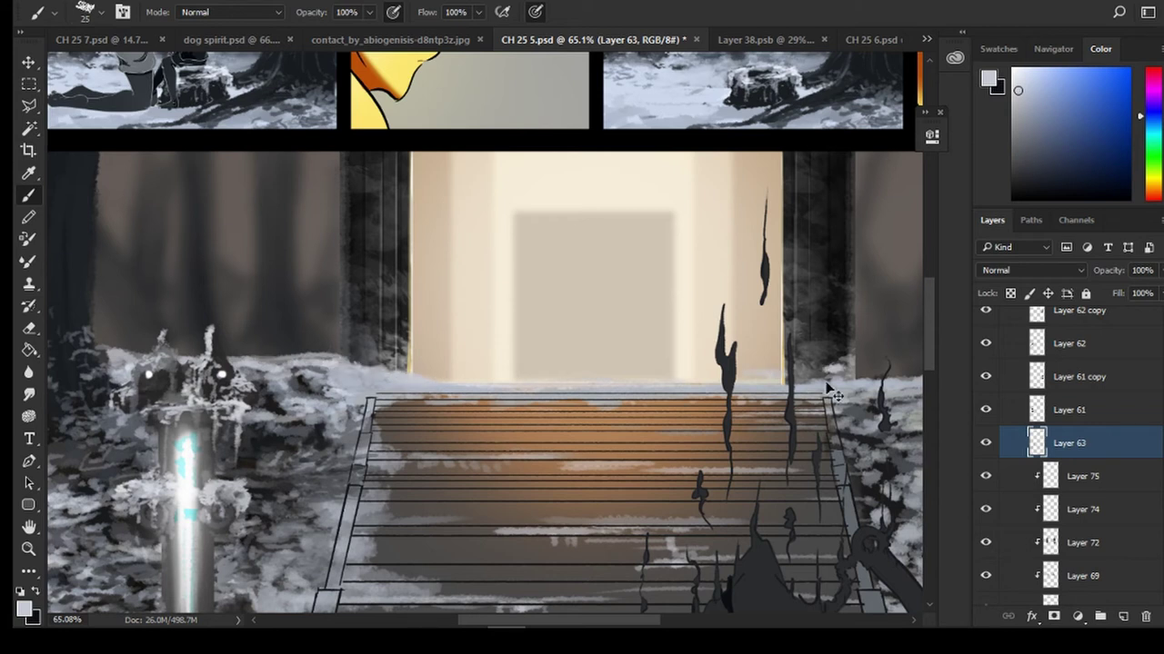
# Paint light grey snow along the ground line from the right column's base towards the right pillar, and save the document
pyautogui.moveTo(805, 379); pyautogui.dragTo(834, 379)
pyautogui.moveTo(909, 379)
pyautogui.mouseDown()
pyautogui.moveTo(742, 372)
pyautogui.moveTo(842, 357)
pyautogui.moveTo(737, 339)
pyautogui.mouseUp()
pyautogui.moveTo(809, 348); pyautogui.dragTo(856, 333)
pyautogui.hotkey('ctrl', 'z')
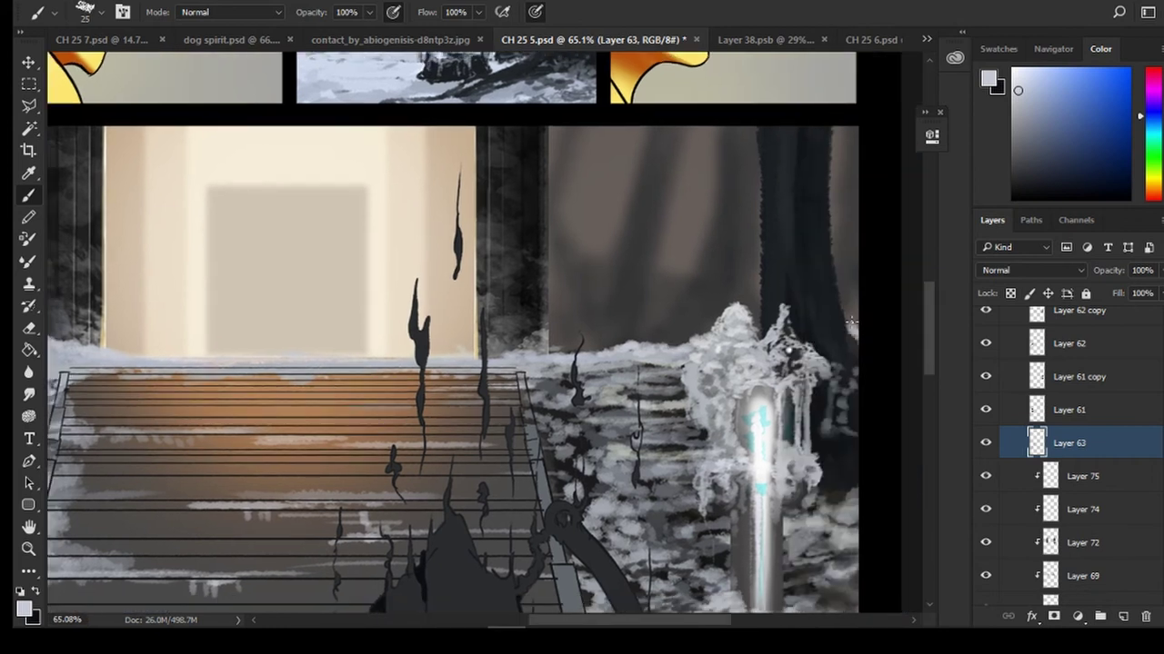
pyautogui.moveTo(569, 353)
pyautogui.mouseDown()
pyautogui.moveTo(414, 345)
pyautogui.moveTo(316, 360)
pyautogui.moveTo(336, 364)
pyautogui.mouseUp()
pyautogui.press('e')
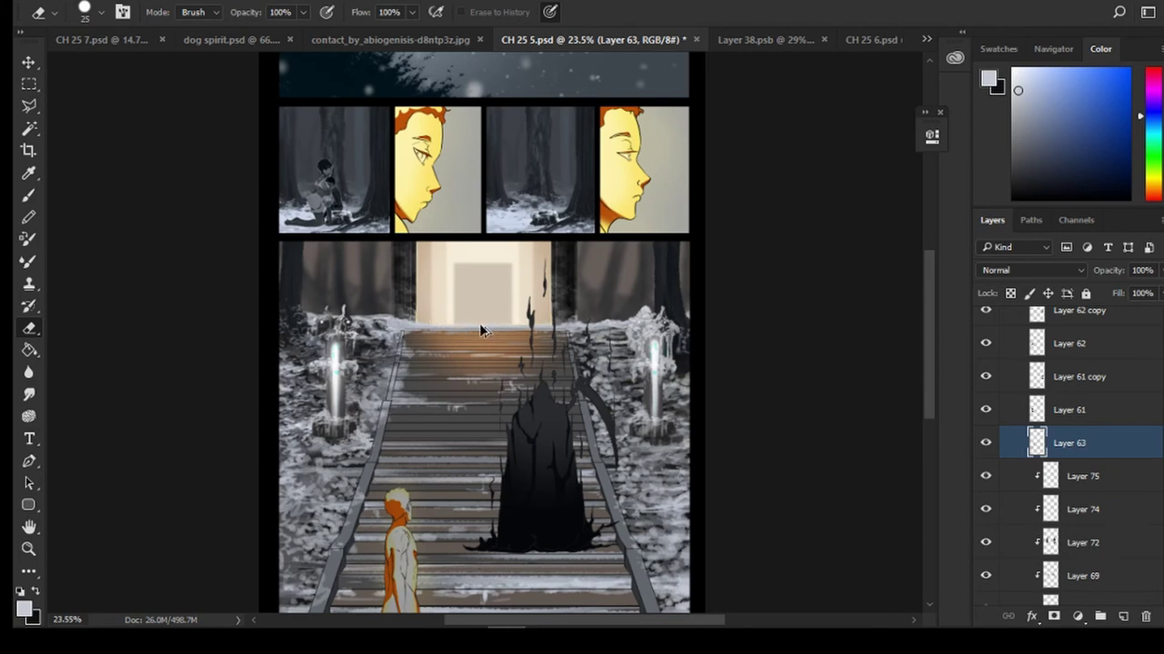
pyautogui.scroll(-1, 392, 381)
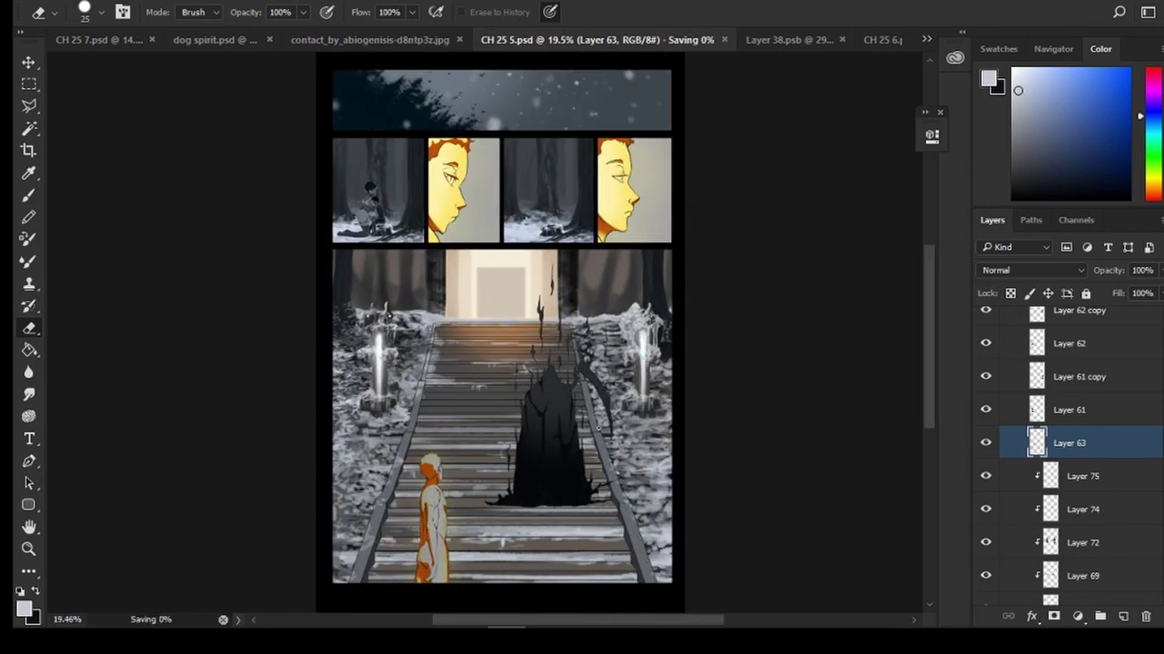
pyautogui.scroll(1, 545, 387)
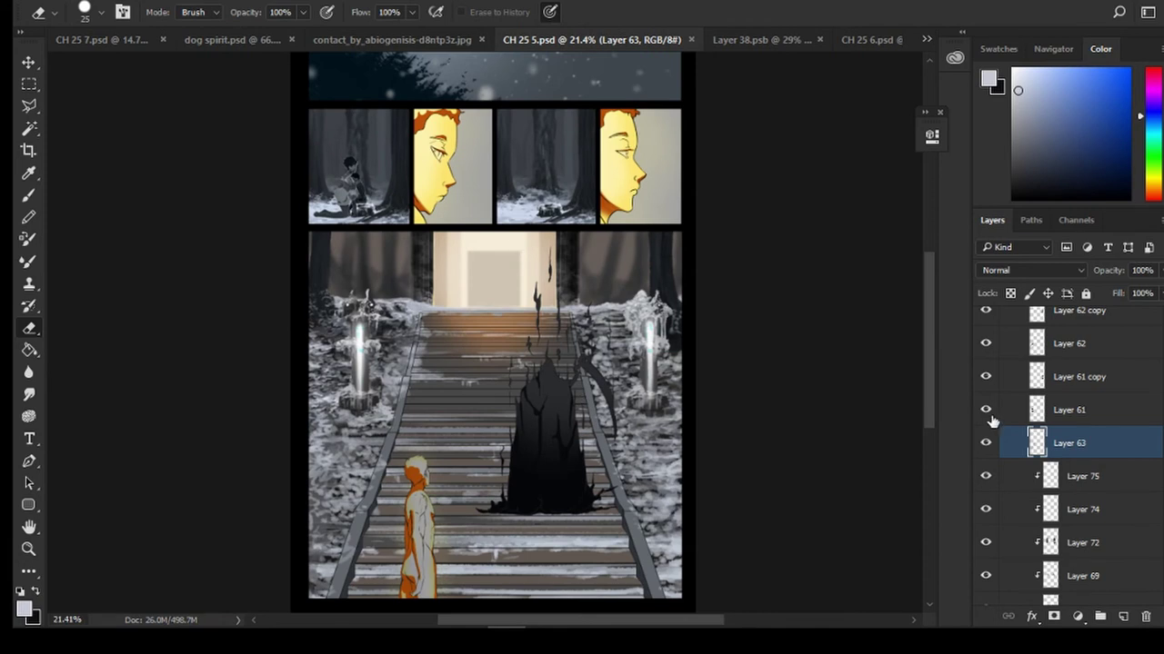
# Show the Multiply shading on Layer 65, set its opacity to 57%, and save the document
pyautogui.scroll(3, 992, 420)
pyautogui.click(985, 396)
pyautogui.scroll(1, 592, 440)
pyautogui.click(1004, 396)
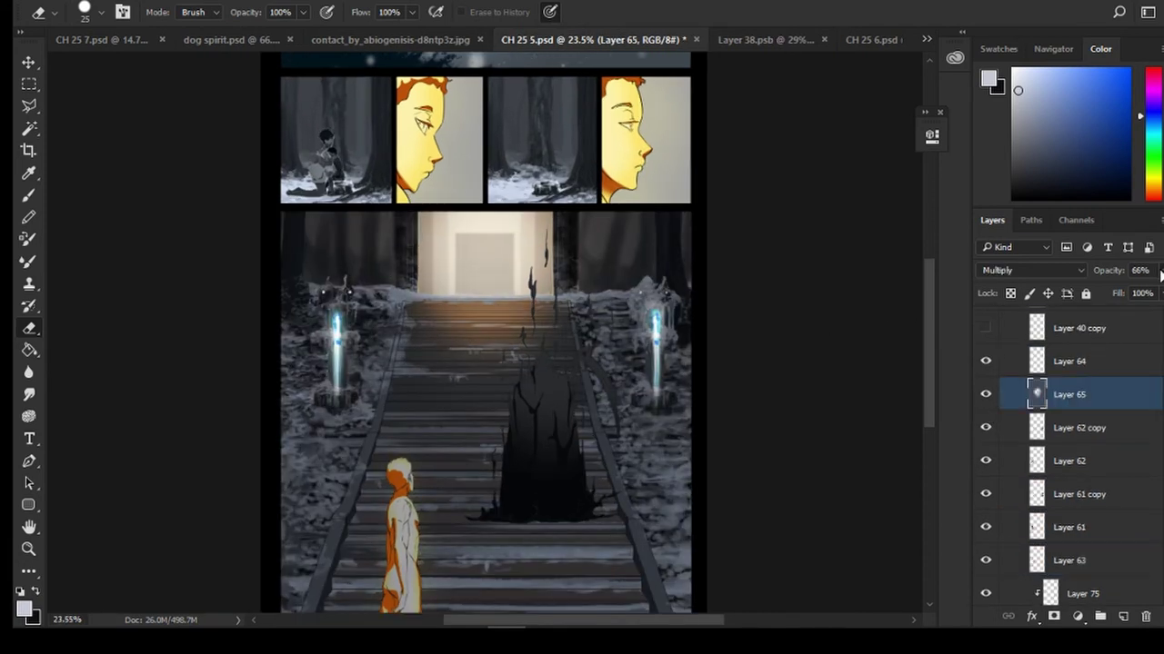
pyautogui.moveTo(1160, 270); pyautogui.dragTo(1132, 295)
pyautogui.hotkey('ctrl', 's')
# Examine the contents of the layers below Layer 65 by switching their visibility off and on
pyautogui.scroll(-10, 1063, 436)
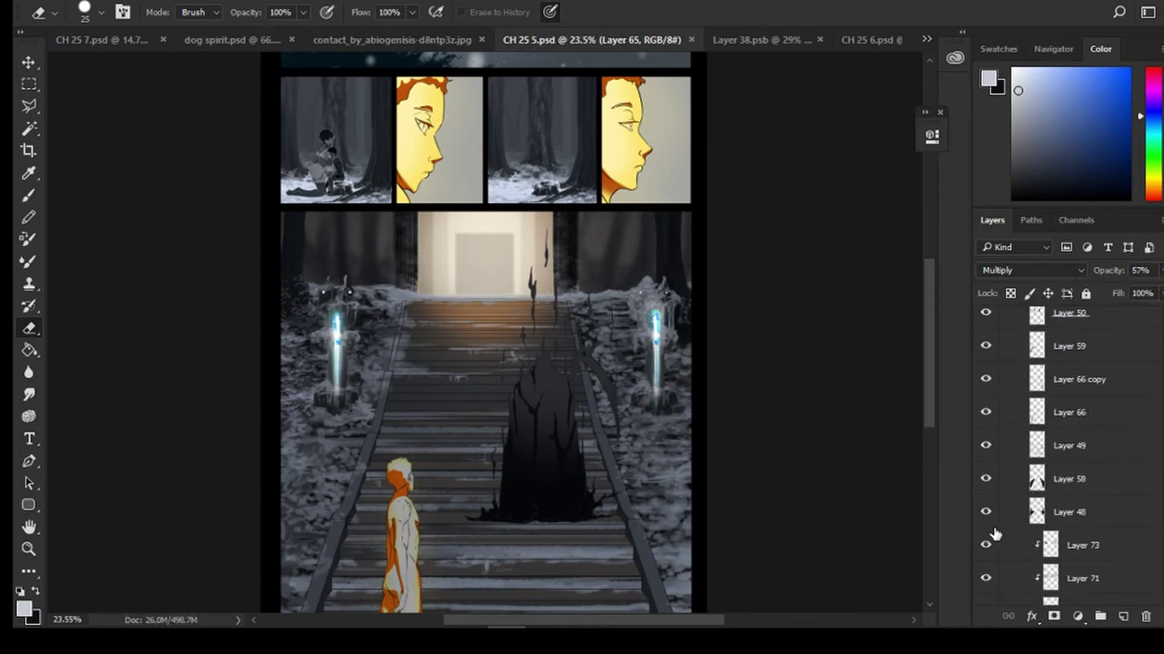
pyautogui.click(985, 445)
pyautogui.click(985, 445)
pyautogui.click(981, 419)
pyautogui.click(981, 420)
pyautogui.scroll(-3, 983, 452)
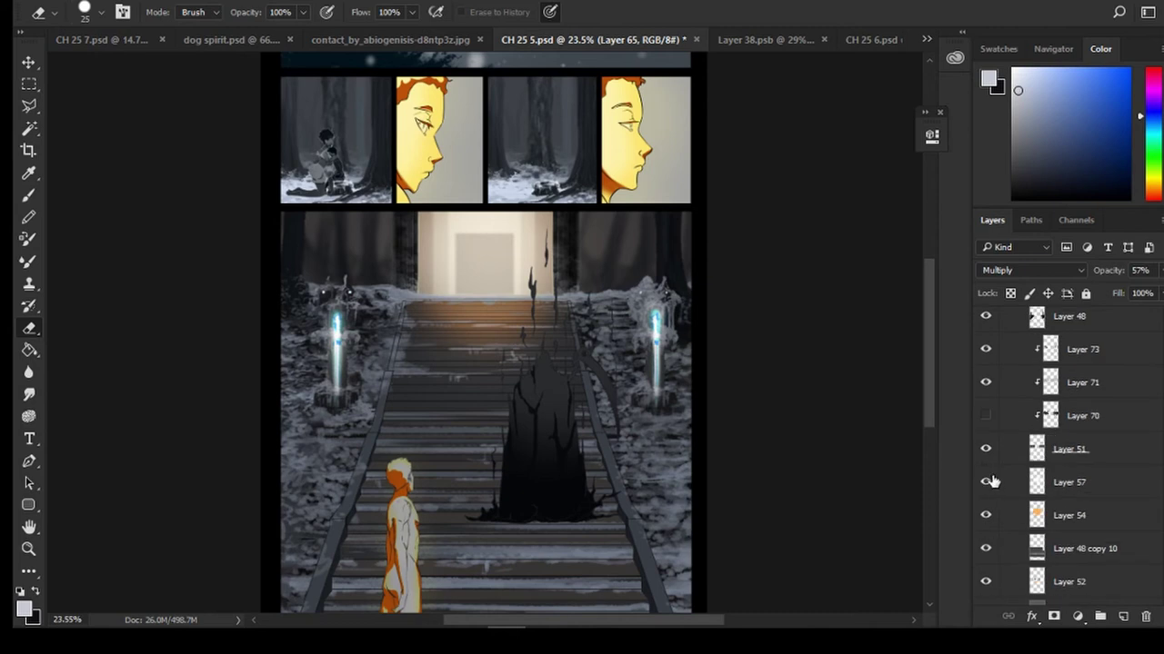
# Toggle the visibility of Layer 57, Layer 54 and Layer 52 to check what each contributes to the staircase panel
pyautogui.click(991, 481)
pyautogui.click(991, 482)
pyautogui.click(991, 514)
pyautogui.click(992, 514)
pyautogui.scroll(-4, 992, 516)
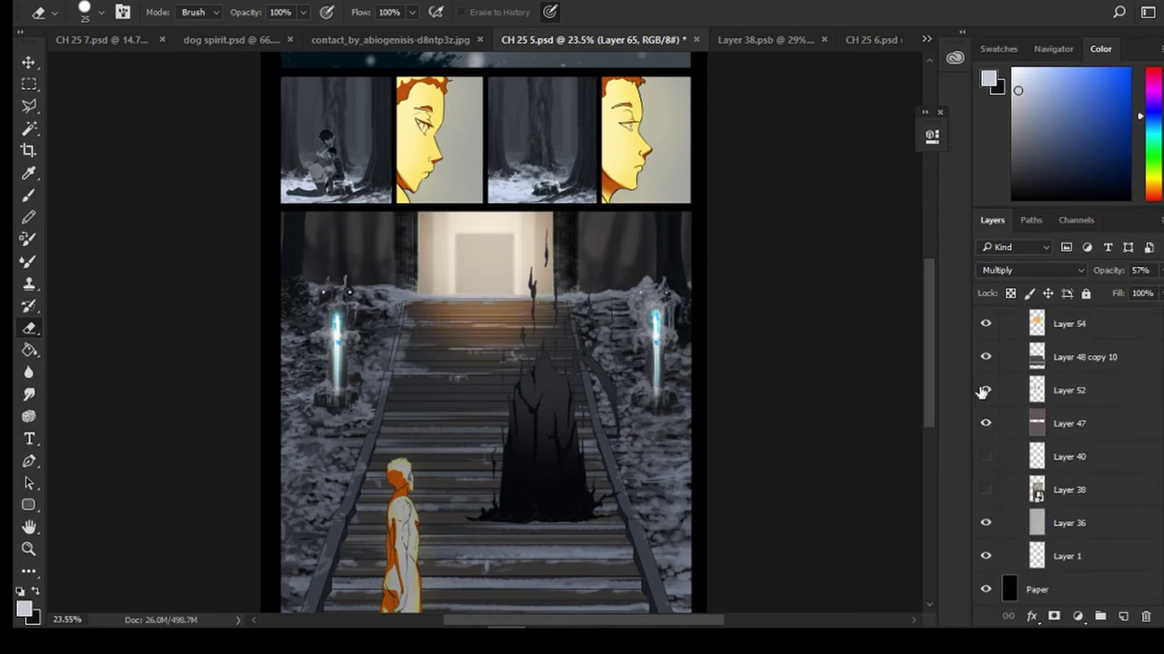
pyautogui.click(984, 390)
pyautogui.click(981, 392)
pyautogui.scroll(-9, 450, 293)
pyautogui.scroll(8, 458, 309)
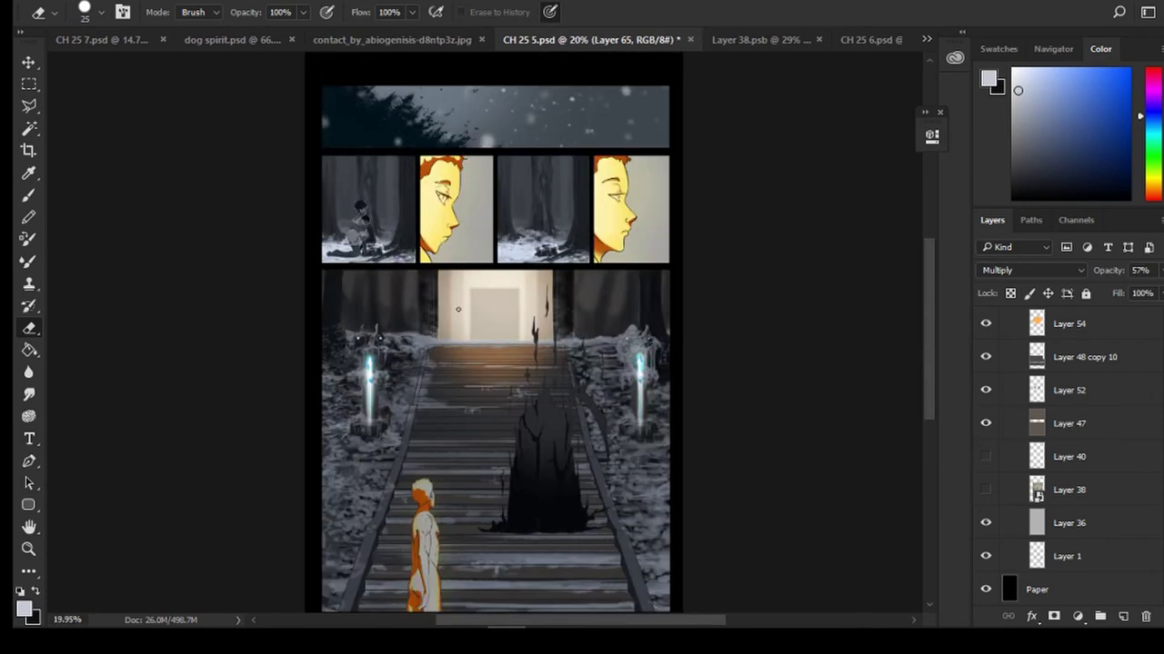
# Save the CH 25 5.psd comic page
pyautogui.hotkey('ctrl', 's')
pyautogui.click(637, 247)
pyautogui.hotkey('ctrl', 's')
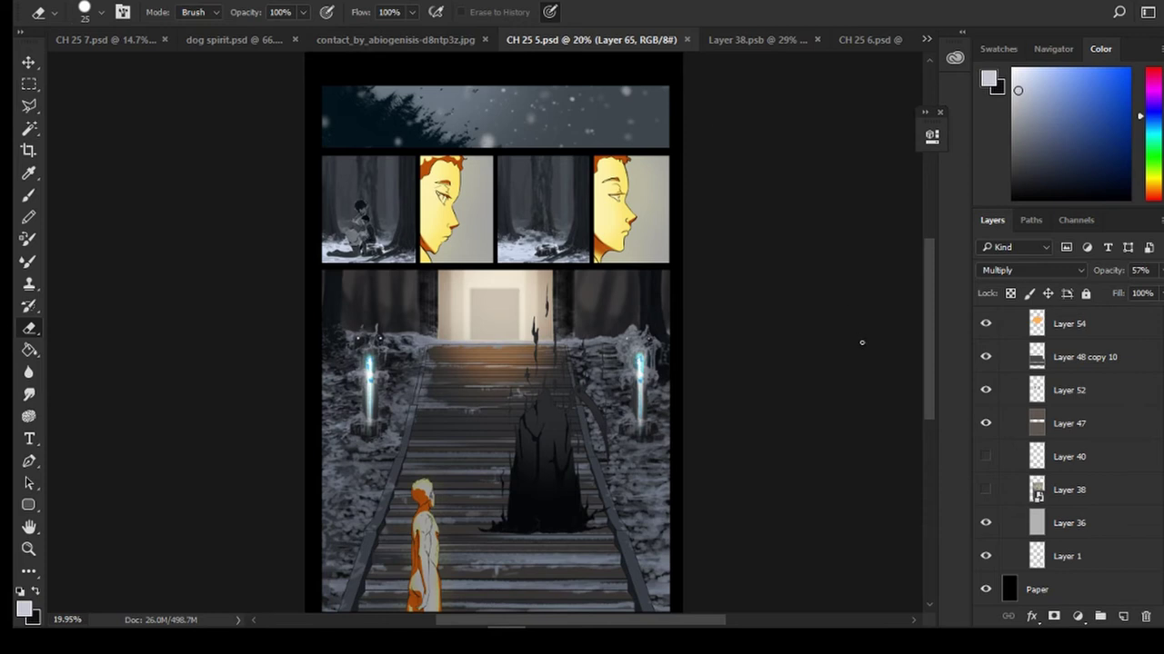
# Add a new layer above Layer 58, set a near-black foreground colour and switch to the Brush tool
pyautogui.scroll(3, 373, 340)
pyautogui.moveTo(611, 370); pyautogui.dragTo(546, 306)
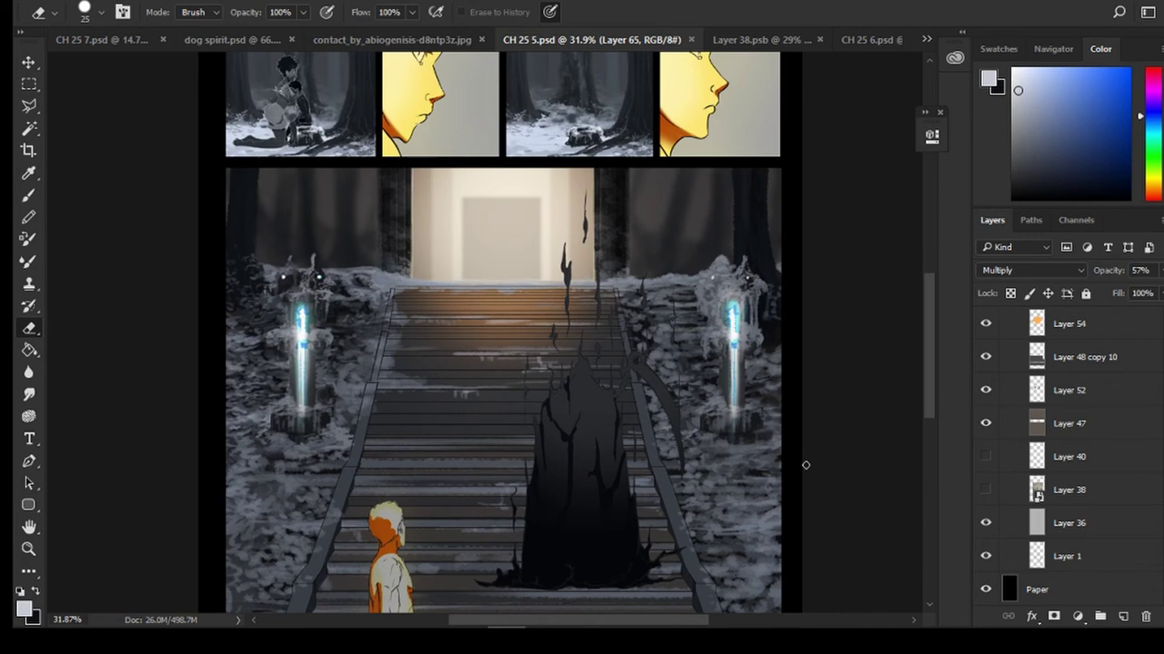
pyautogui.scroll(-2, 805, 465)
pyautogui.scroll(2, 1091, 461)
pyautogui.click(1036, 366)
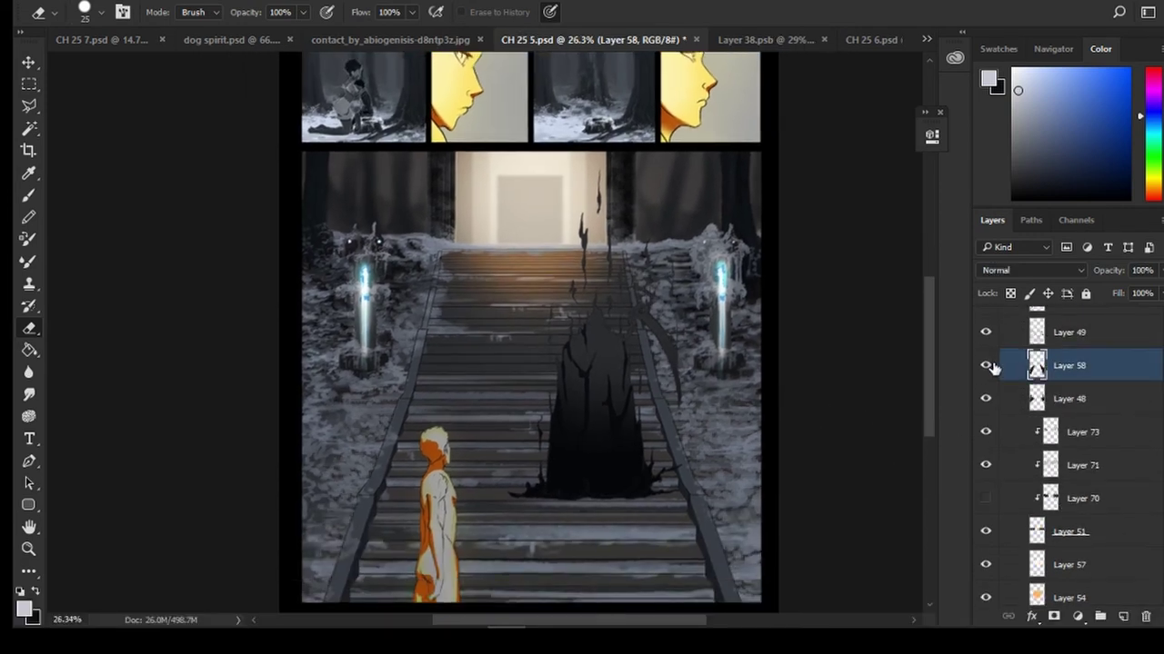
pyautogui.click(1123, 618)
pyautogui.moveTo(1015, 161)
pyautogui.mouseDown()
pyautogui.moveTo(1001, 170)
pyautogui.moveTo(1011, 189)
pyautogui.mouseUp()
pyautogui.press(']')
pyautogui.press(']')
pyautogui.press(']')
pyautogui.press(']')
pyautogui.press(']')
pyautogui.press(']')
pyautogui.press(']')
pyautogui.press(']')
pyautogui.press(']')
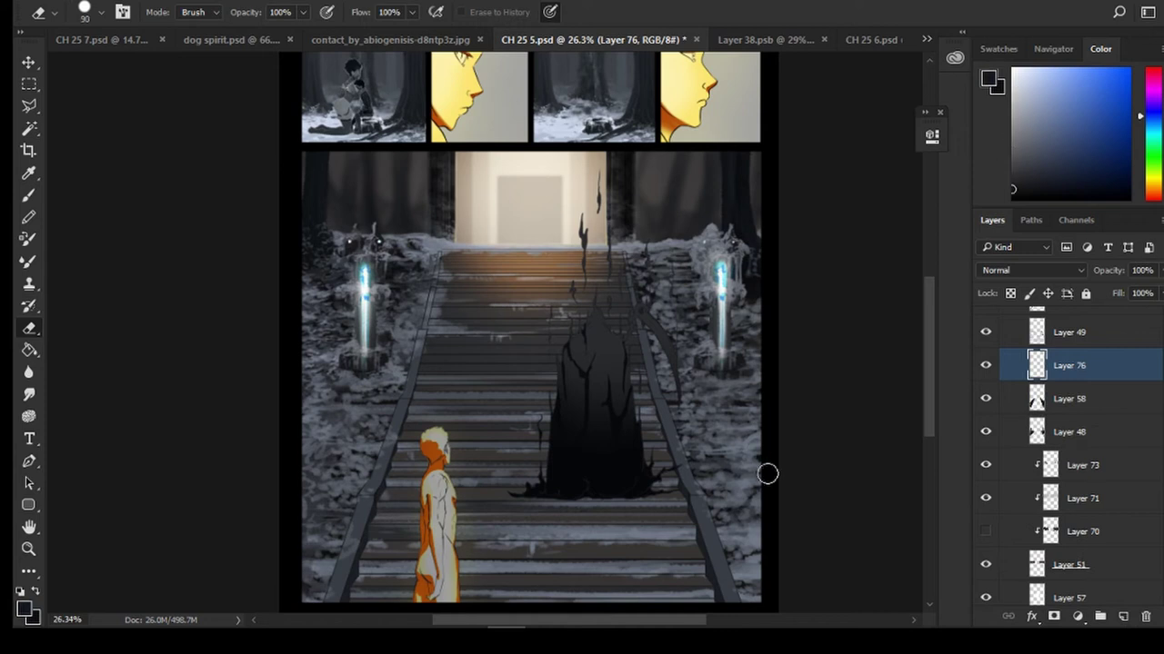
pyautogui.press('b')
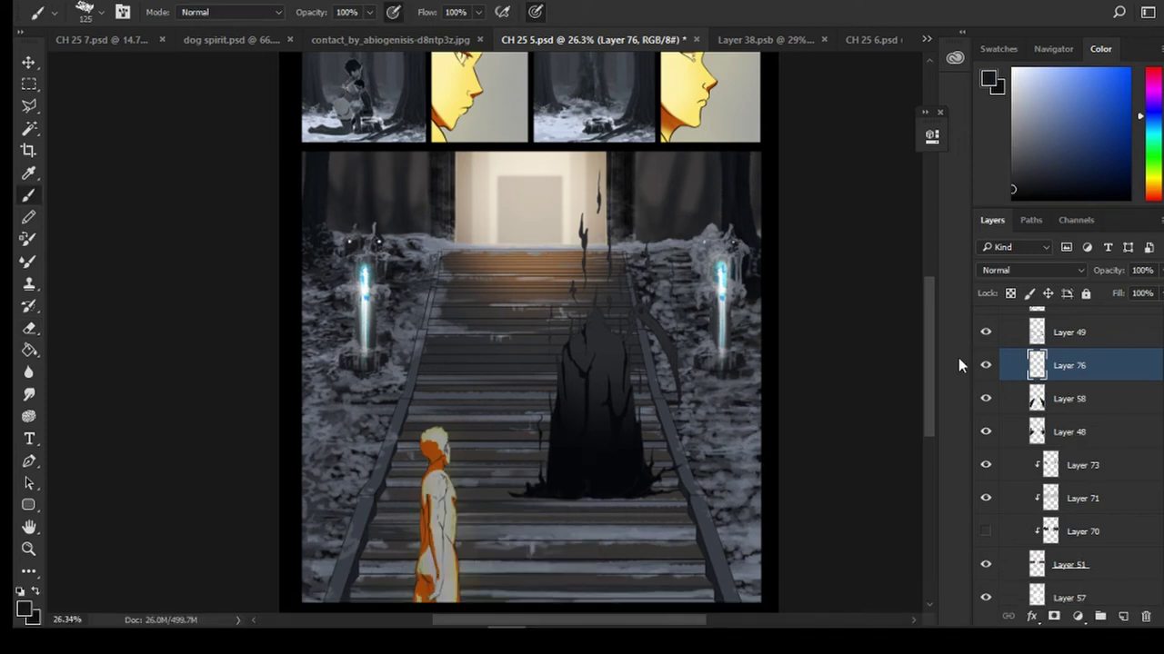
# Examine the layers above Layer 76, checking Layer 62 copy, Layer 34, Layer 39 copy and Layer 40 copy 2 for the right stacking position
pyautogui.scroll(4, 1066, 400)
pyautogui.moveTo(1065, 415); pyautogui.dragTo(1067, 330)
pyautogui.scroll(5, 1068, 389)
pyautogui.hotkey('ctrl', 'z')
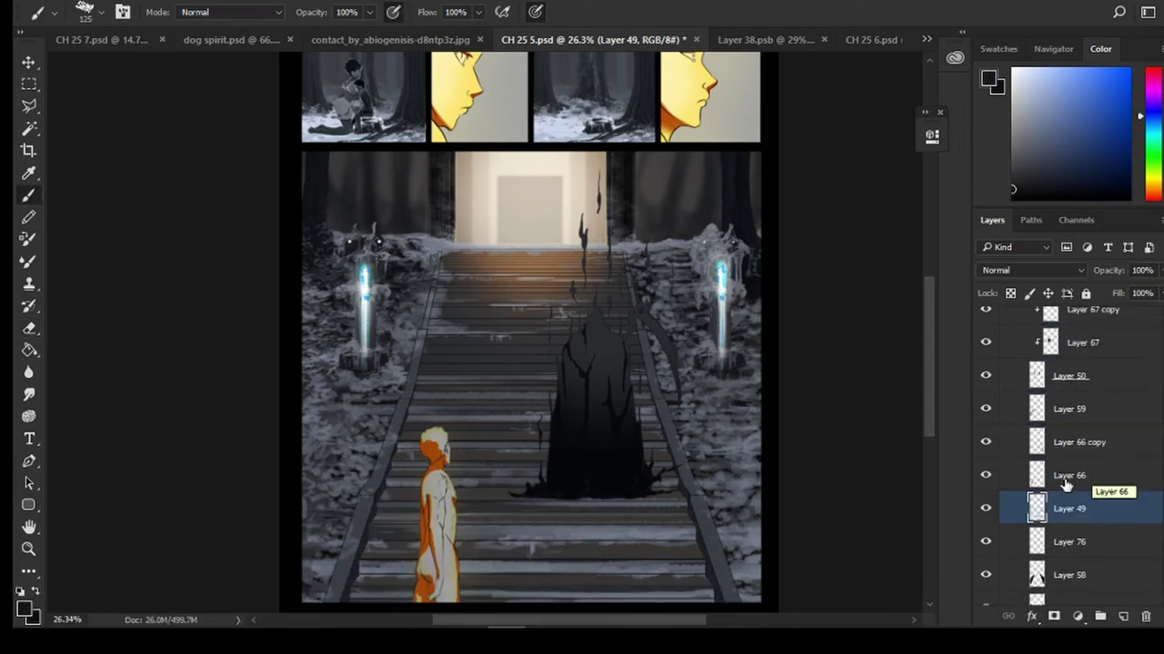
pyautogui.scroll(5, 1066, 484)
pyautogui.click(985, 354)
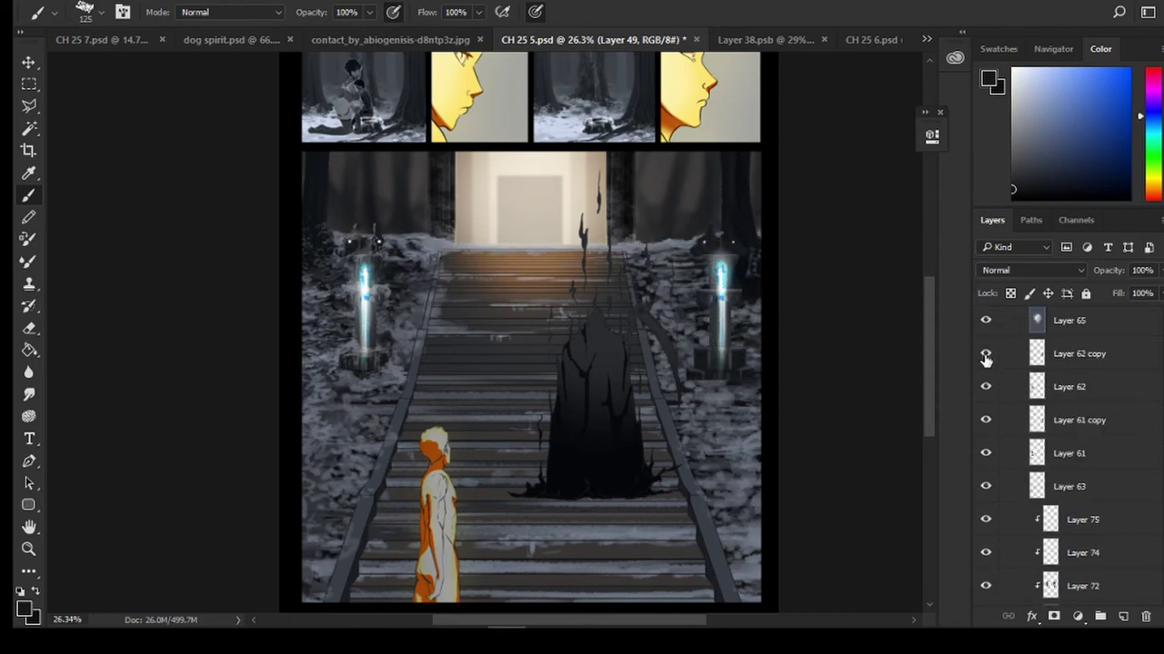
pyautogui.click(1004, 354)
pyautogui.scroll(4, 1072, 373)
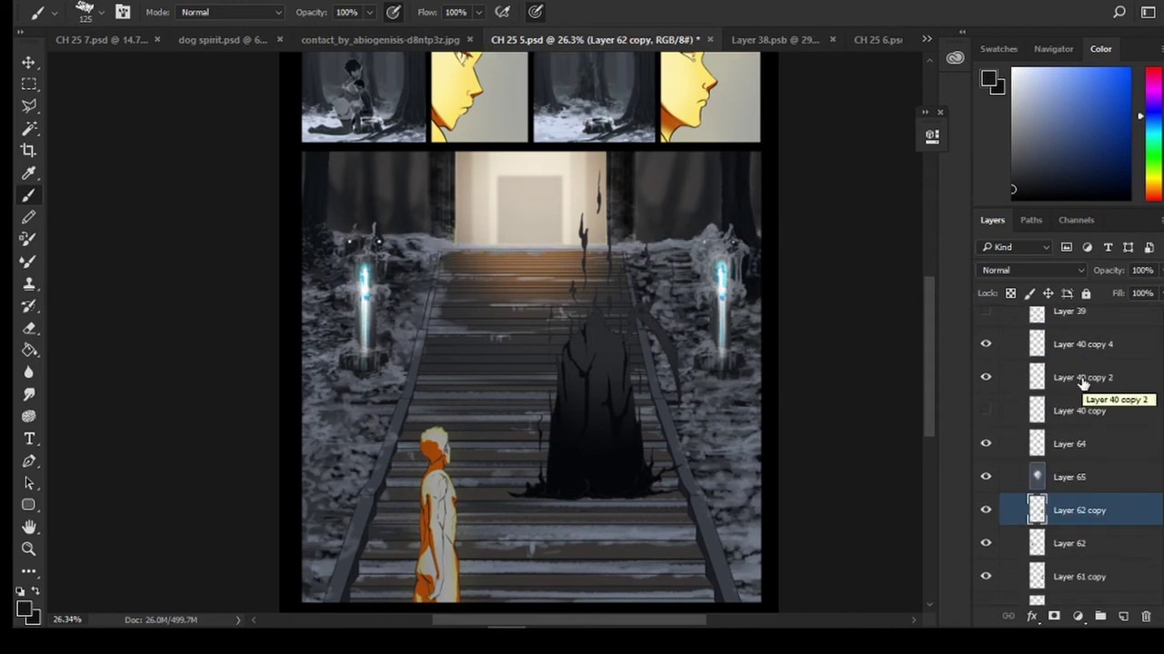
pyautogui.scroll(6, 1077, 391)
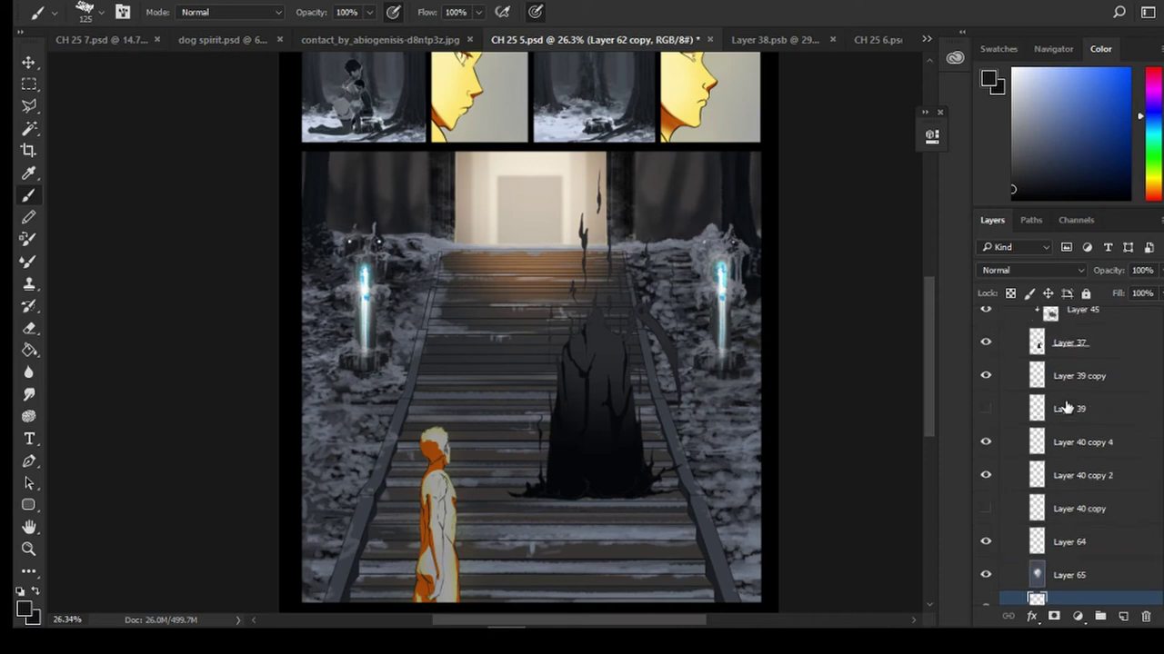
pyautogui.click(993, 420)
pyautogui.scroll(-4, 989, 427)
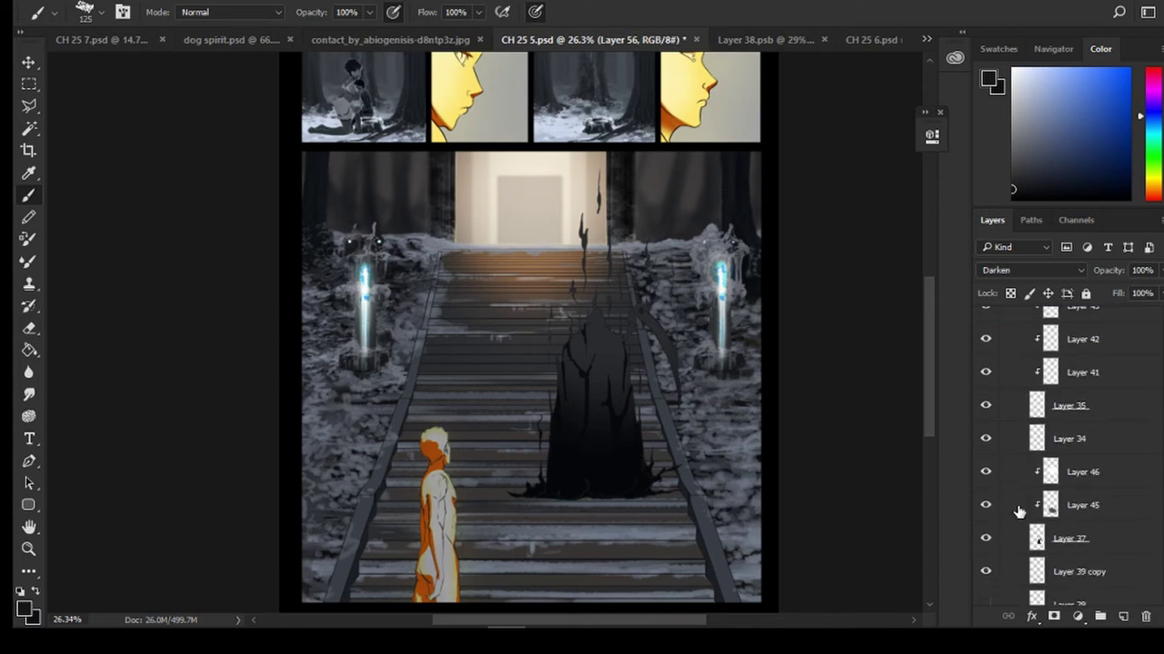
pyautogui.click(993, 442)
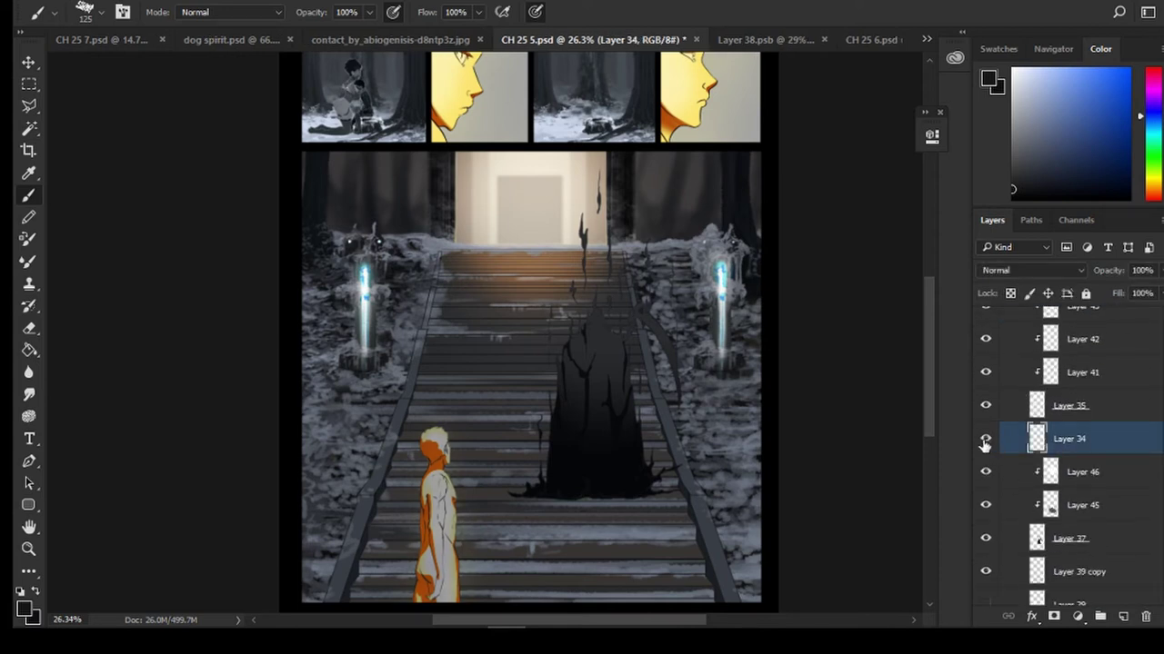
pyautogui.scroll(-2, 1091, 567)
pyautogui.click(989, 514)
pyautogui.scroll(-4, 989, 516)
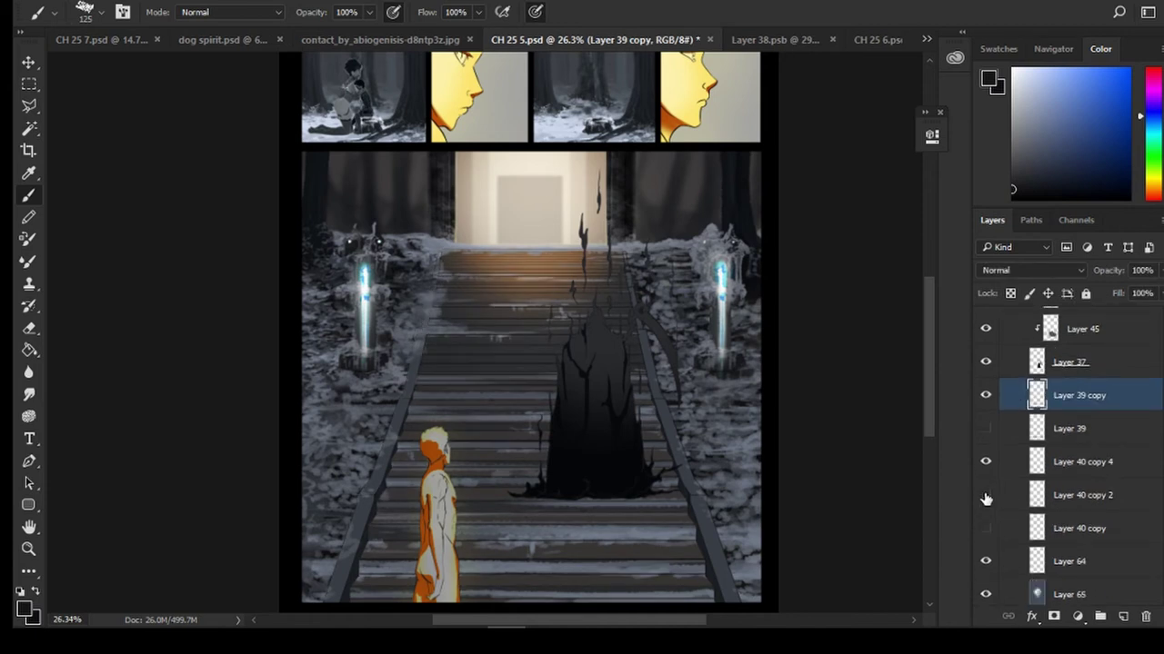
pyautogui.click(987, 496)
pyautogui.scroll(-1, 989, 509)
pyautogui.click(991, 543)
pyautogui.scroll(-2, 1052, 575)
# Add a new empty layer directly above Layer 62 copy
pyautogui.click(1059, 532)
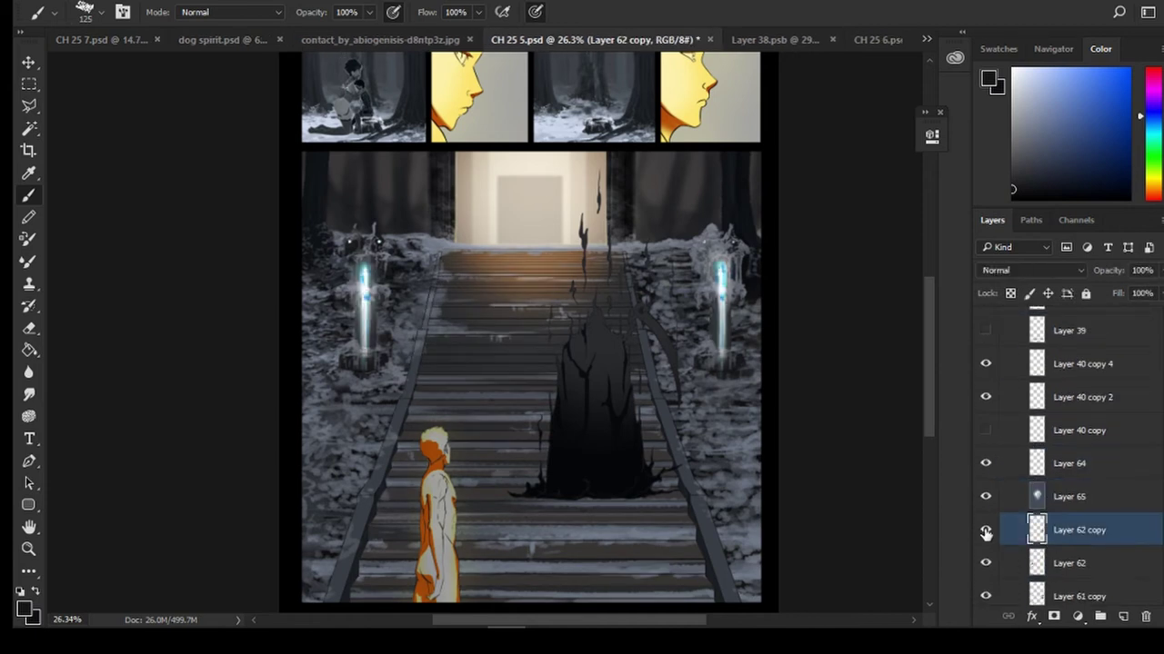
pyautogui.click(986, 531)
pyautogui.click(985, 531)
pyautogui.click(1122, 616)
# Try to stamp dark rock shapes on both sides of the stairs with the rock-shaped brush at 500 px
pyautogui.click(85, 13)
pyautogui.scroll(-4, 92, 248)
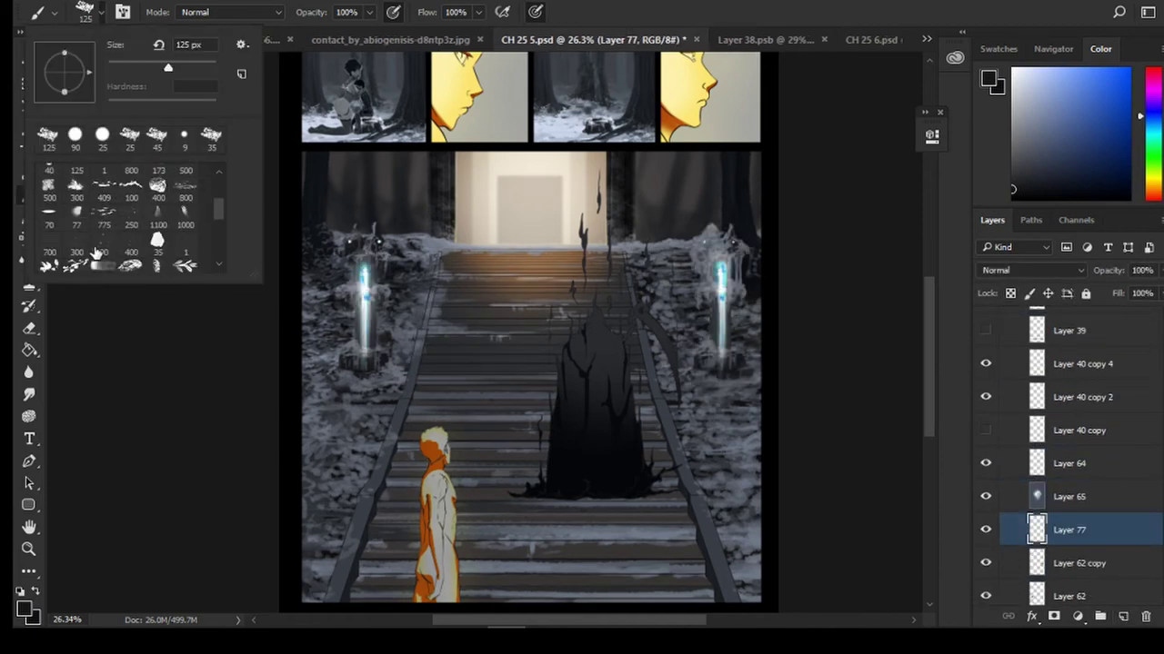
pyautogui.doubleClick(157, 202)
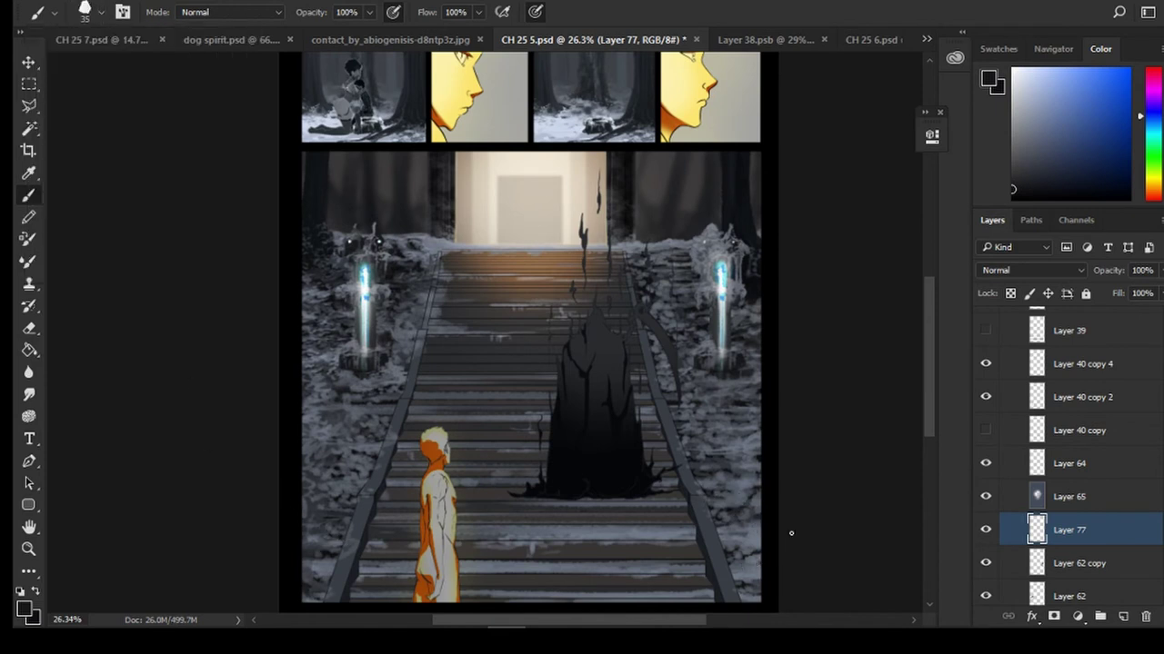
pyautogui.press(']')
pyautogui.press(']')
pyautogui.press(']')
pyautogui.press(']')
pyautogui.press(']')
pyautogui.press(']')
pyautogui.press(']')
pyautogui.press(']')
pyautogui.press(']')
pyautogui.press(']')
pyautogui.press(']')
pyautogui.press(']')
pyautogui.press(']')
pyautogui.press(']')
pyautogui.press(']')
pyautogui.click(758, 603)
pyautogui.click(703, 461)
pyautogui.hotkey('ctrl', 'z')
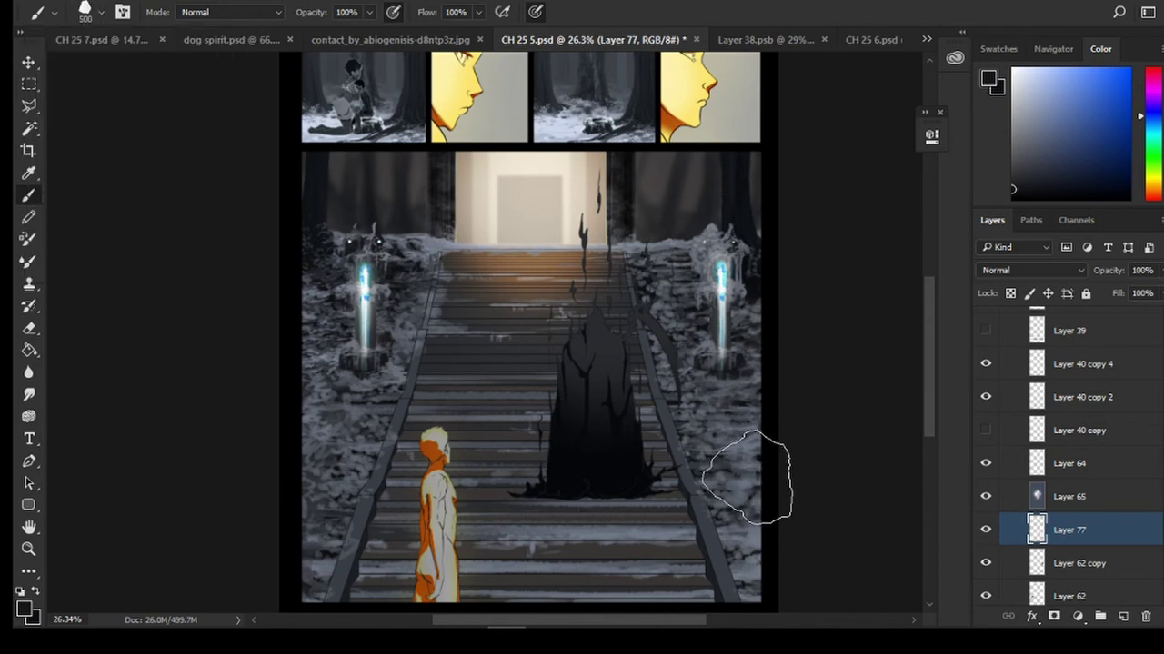
pyautogui.click(745, 459)
pyautogui.click(718, 527)
pyautogui.click(384, 481)
pyautogui.hotkey('ctrl', 'z')
pyautogui.hotkey('ctrl', 'z')
pyautogui.hotkey('ctrl', 'z')
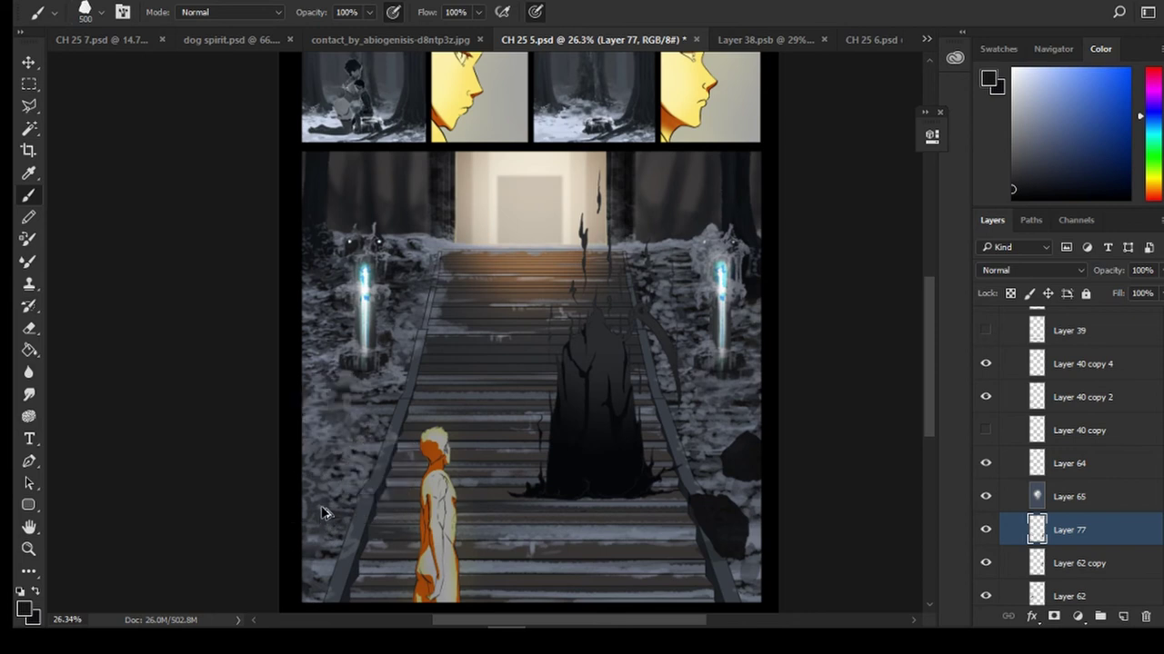
# Pick the hexagonal 344 px brush and block in a dark rock on the snowy ground left of the stairs
pyautogui.click(90, 17)
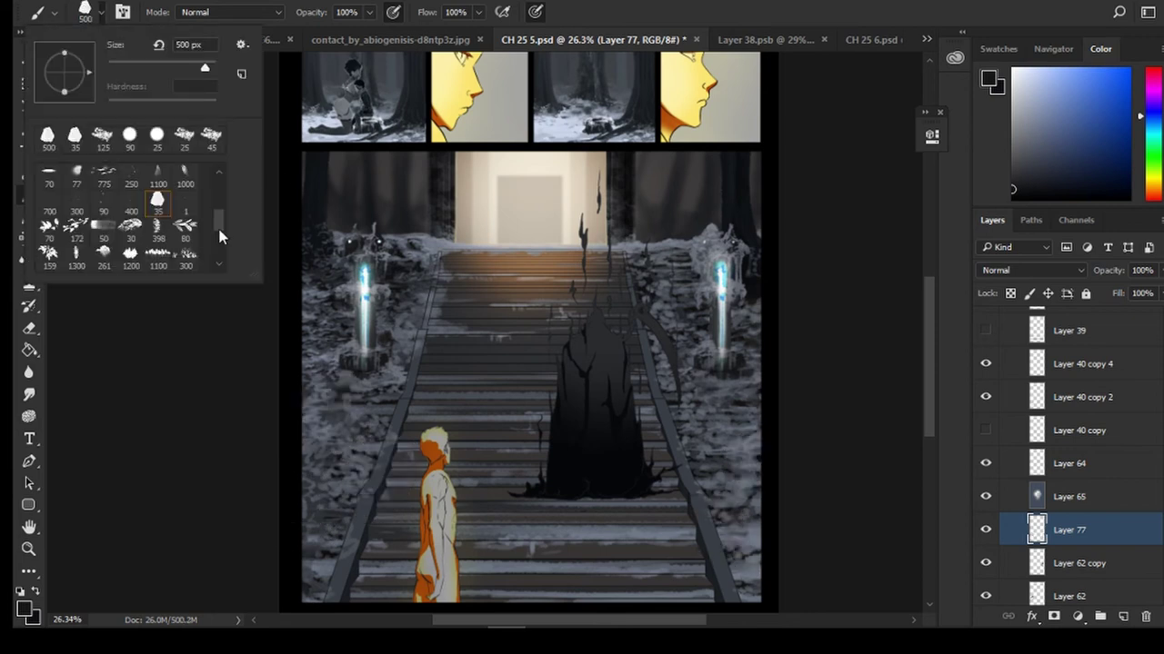
pyautogui.scroll(3, 214, 197)
pyautogui.click(130, 171)
pyautogui.click(324, 457)
pyautogui.hotkey('ctrl', 'z')
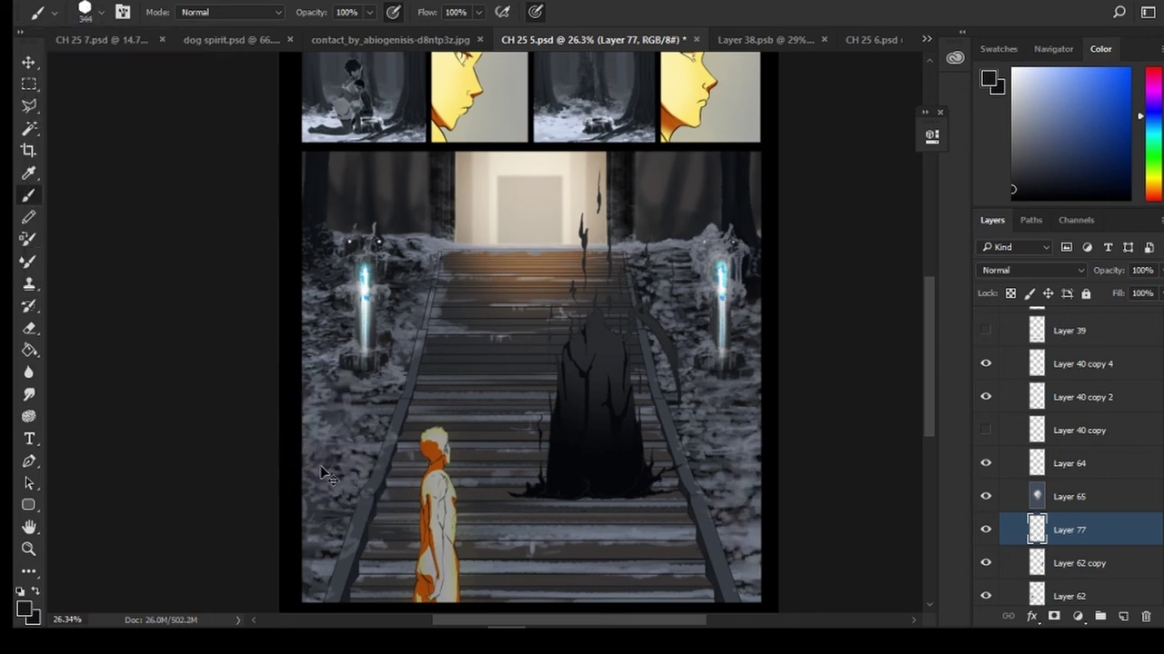
pyautogui.click(327, 453)
# Block in more dark rocks with the brush at 150 px, right of the stairs and in both lower corners of the panel
pyautogui.press('[')
pyautogui.press('[')
pyautogui.press('[')
pyautogui.press('[')
pyautogui.press('[')
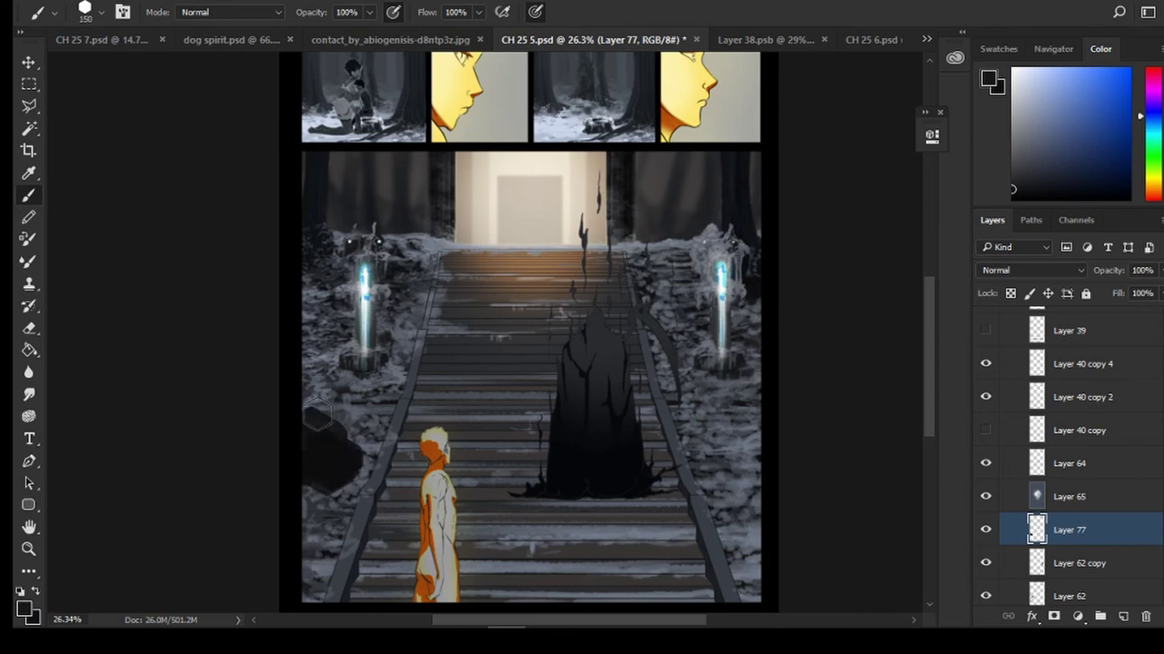
pyautogui.click(733, 465)
pyautogui.moveTo(742, 446); pyautogui.dragTo(764, 495)
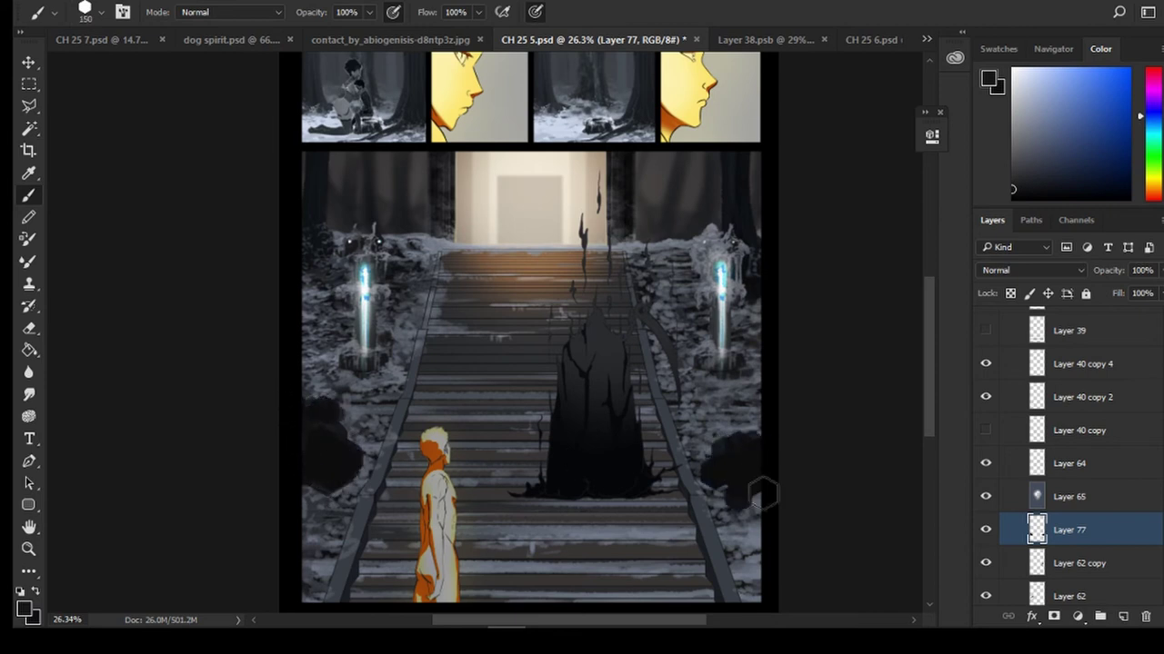
pyautogui.moveTo(750, 593); pyautogui.dragTo(767, 566)
pyautogui.moveTo(730, 405)
pyautogui.mouseDown()
pyautogui.moveTo(757, 420)
pyautogui.moveTo(727, 468)
pyautogui.mouseUp()
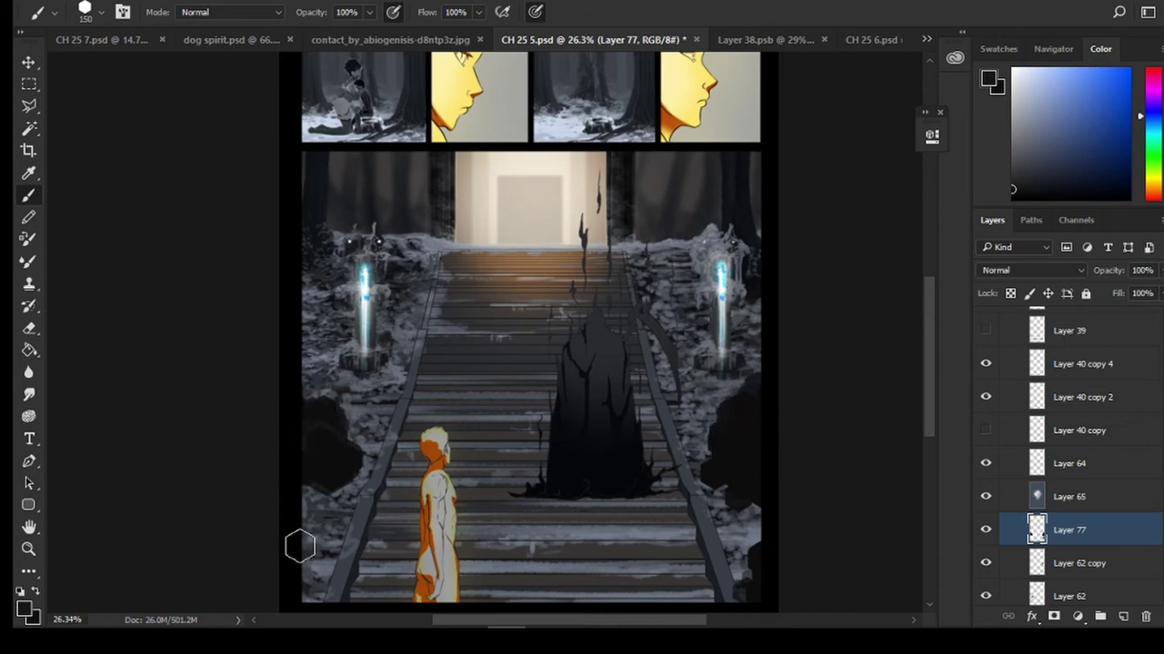
pyautogui.moveTo(303, 546); pyautogui.dragTo(293, 556)
# Reduce the brush to 30 px, hide Layer 65 and sample a light grey from the snow
pyautogui.press('[')
pyautogui.press('[')
pyautogui.press('[')
pyautogui.press('[')
pyautogui.press('[')
pyautogui.press('[')
pyautogui.press('[')
pyautogui.press('[')
pyautogui.press('[')
pyautogui.press('[')
pyautogui.press('[')
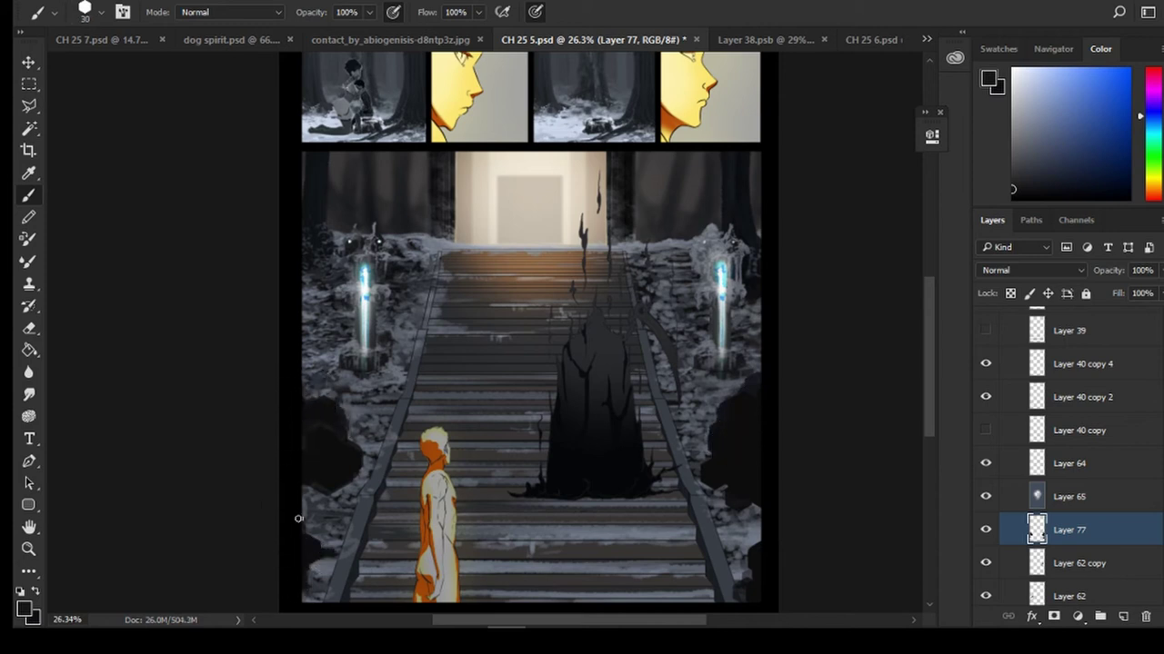
pyautogui.keyDown('alt'); pyautogui.click(307, 543); pyautogui.keyUp('alt')
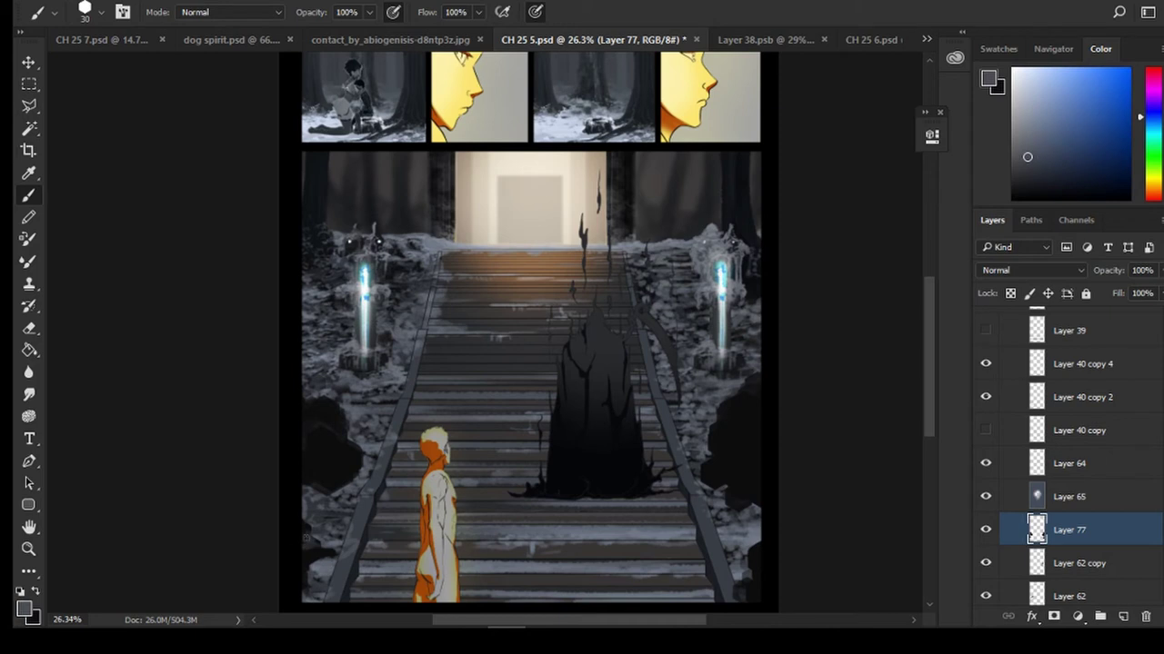
pyautogui.click(985, 496)
pyautogui.keyDown('alt'); pyautogui.click(306, 546); pyautogui.keyUp('alt')
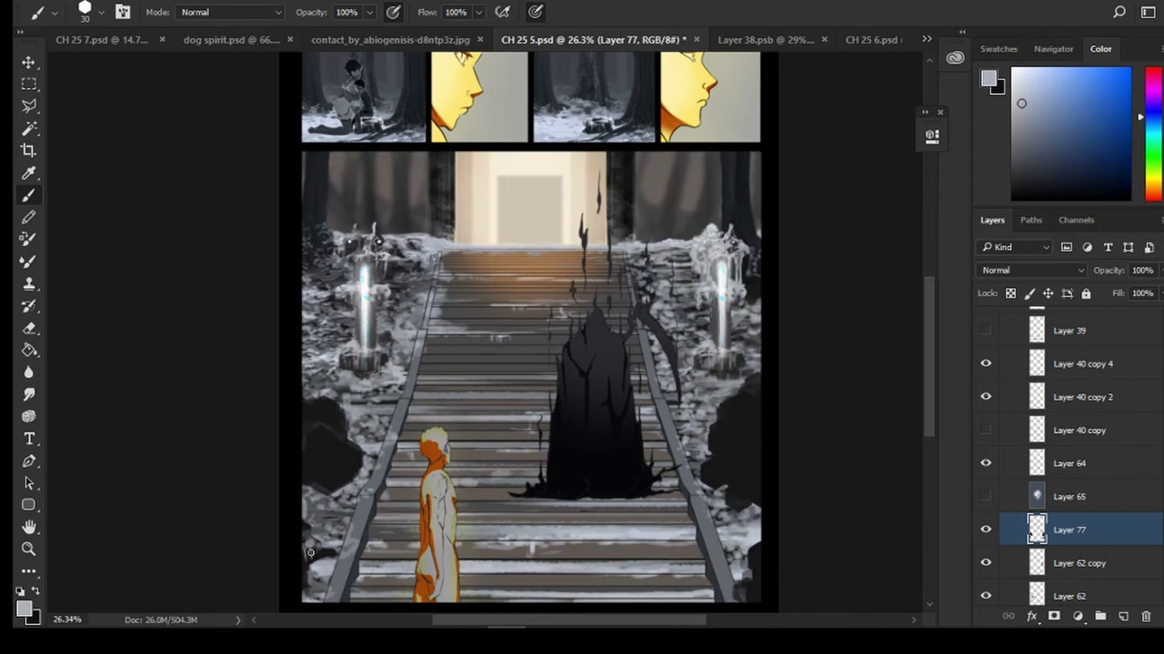
# Paint snow and shading over the large rock left of the stairs, sampling greys from the surrounding ground
pyautogui.moveTo(321, 442)
pyautogui.mouseDown()
pyautogui.moveTo(330, 405)
pyautogui.moveTo(293, 420)
pyautogui.moveTo(335, 420)
pyautogui.moveTo(304, 407)
pyautogui.moveTo(312, 433)
pyautogui.moveTo(307, 413)
pyautogui.moveTo(342, 430)
pyautogui.moveTo(343, 450)
pyautogui.moveTo(304, 447)
pyautogui.moveTo(319, 474)
pyautogui.moveTo(354, 461)
pyautogui.moveTo(334, 445)
pyautogui.moveTo(356, 430)
pyautogui.moveTo(325, 411)
pyautogui.moveTo(304, 433)
pyautogui.moveTo(317, 402)
pyautogui.moveTo(304, 406)
pyautogui.moveTo(301, 424)
pyautogui.moveTo(323, 422)
pyautogui.moveTo(306, 429)
pyautogui.moveTo(330, 452)
pyautogui.moveTo(351, 448)
pyautogui.moveTo(343, 490)
pyautogui.mouseUp()
pyautogui.press(']')
pyautogui.press(']')
pyautogui.press(']')
pyautogui.press(']')
pyautogui.keyDown('alt'); pyautogui.click(355, 456); pyautogui.keyUp('alt')
pyautogui.keyDown('alt'); pyautogui.click(329, 427); pyautogui.keyUp('alt')
pyautogui.keyDown('alt'); pyautogui.click(311, 424); pyautogui.keyUp('alt')
pyautogui.keyDown('alt'); pyautogui.click(320, 400); pyautogui.keyUp('alt')
pyautogui.keyDown('alt'); pyautogui.click(328, 418); pyautogui.keyUp('alt')
pyautogui.keyDown('alt'); pyautogui.click(349, 457); pyautogui.keyUp('alt')
pyautogui.keyDown('alt'); pyautogui.click(326, 453); pyautogui.keyUp('alt')
pyautogui.keyDown('alt'); pyautogui.click(327, 455); pyautogui.keyUp('alt')
pyautogui.keyDown('alt'); pyautogui.click(339, 483); pyautogui.keyUp('alt')
# Refine the large left rock's snow with a 25 px brush, using sampled greys and pure white for highlights
pyautogui.press('[')
pyautogui.press('[')
pyautogui.press('[')
pyautogui.press('[')
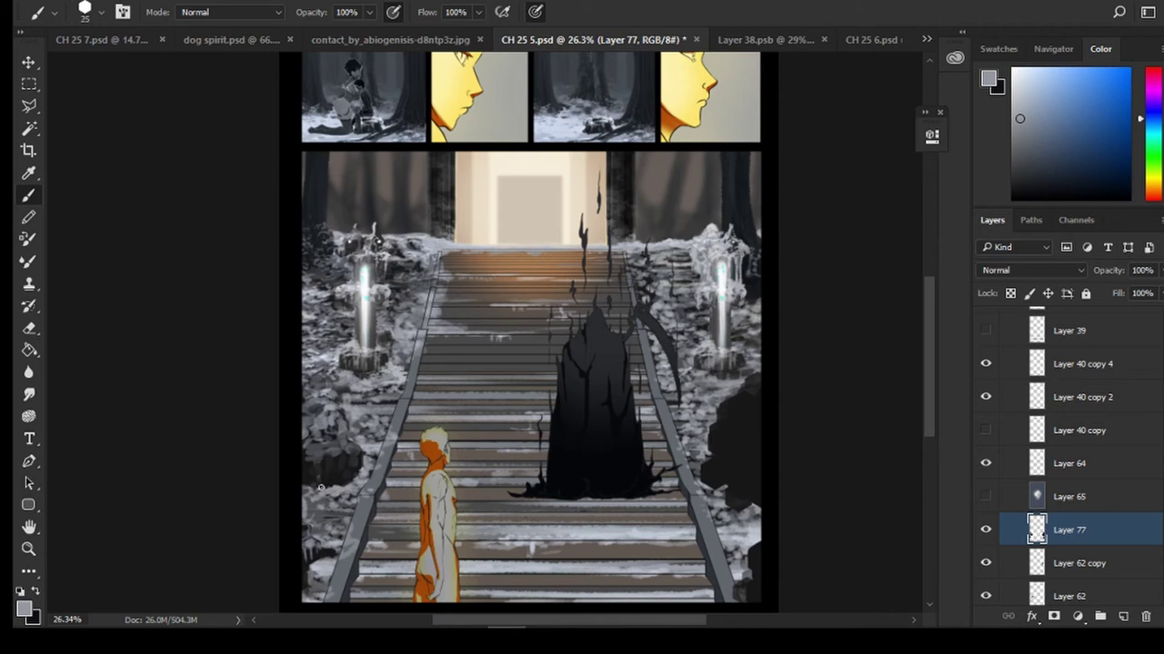
pyautogui.keyDown('alt'); pyautogui.click(317, 491); pyautogui.keyUp('alt')
pyautogui.keyDown('alt'); pyautogui.click(361, 460); pyautogui.keyUp('alt')
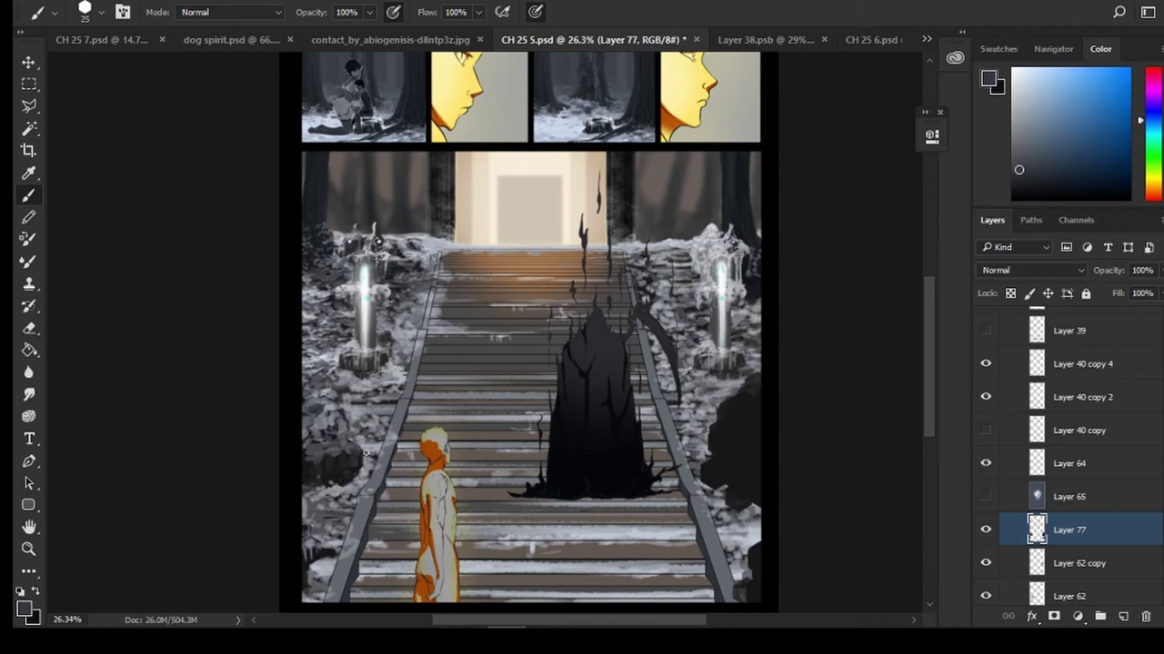
pyautogui.keyDown('alt'); pyautogui.click(326, 409); pyautogui.keyUp('alt')
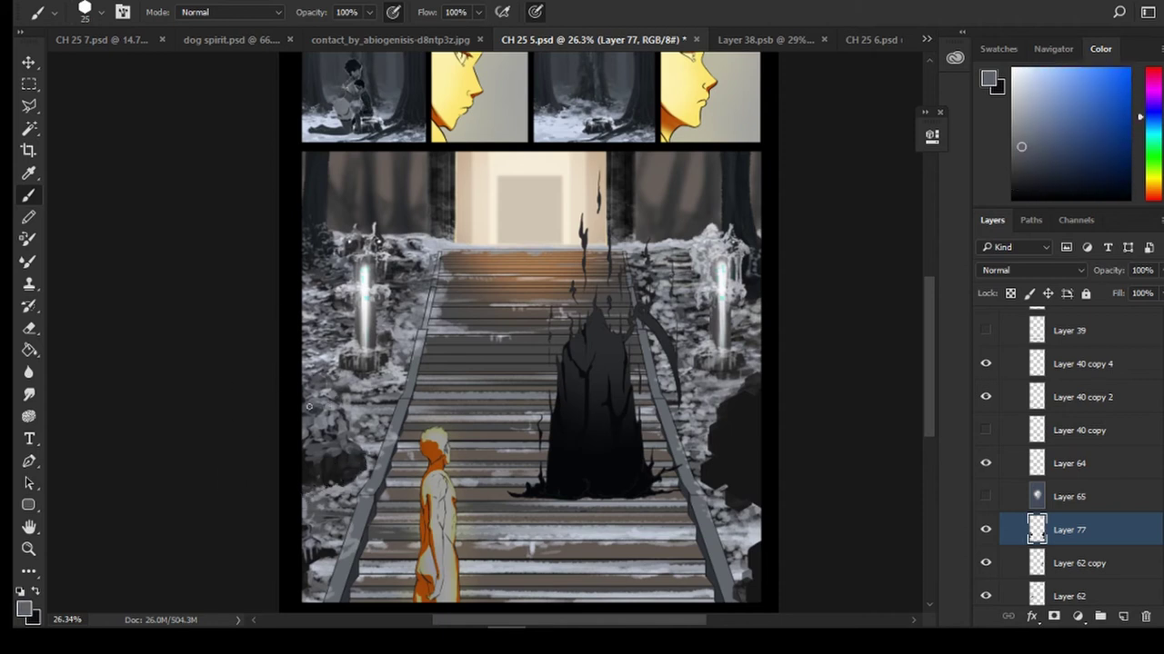
pyautogui.keyDown('alt'); pyautogui.click(356, 346); pyautogui.keyUp('alt')
pyautogui.press('[')
pyautogui.press('[')
pyautogui.press('[')
pyautogui.moveTo(1016, 76); pyautogui.dragTo(993, 63)
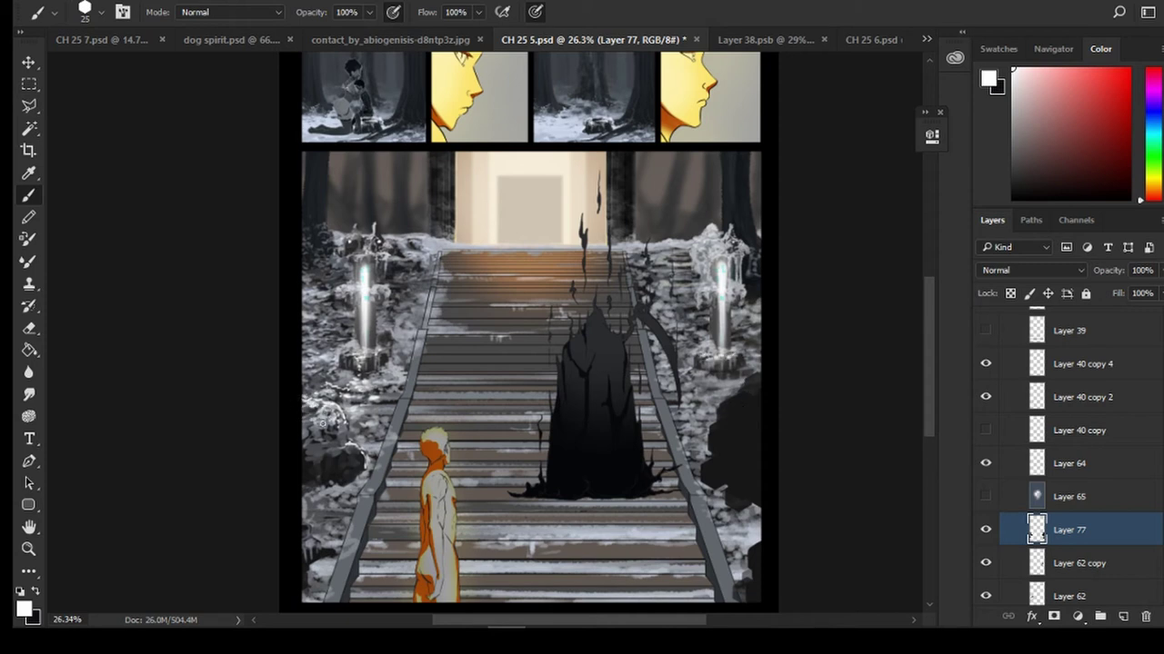
# Paint snow and dark shading on the small rock in the panel's lower-left corner, alternating sampled dark and light greys
pyautogui.keyDown('alt'); pyautogui.click(337, 470); pyautogui.keyUp('alt')
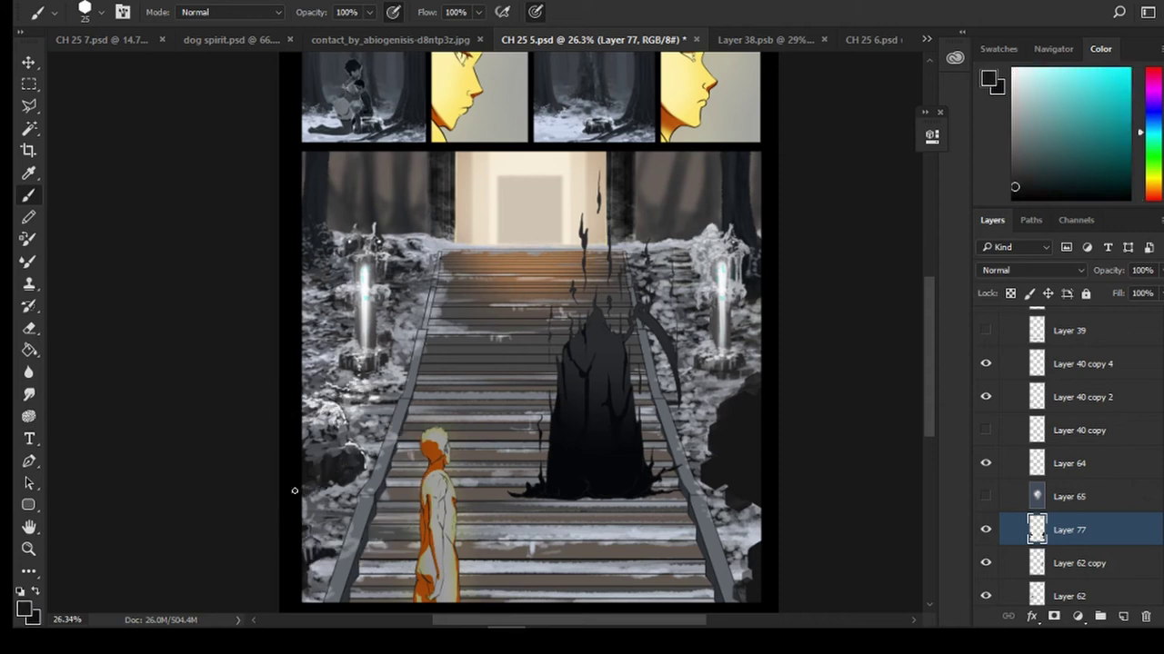
pyautogui.keyDown('alt'); pyautogui.click(319, 558); pyautogui.keyUp('alt')
pyautogui.moveTo(328, 557)
pyautogui.mouseDown()
pyautogui.moveTo(305, 602)
pyautogui.moveTo(323, 590)
pyautogui.mouseUp()
pyautogui.keyDown('alt'); pyautogui.click(315, 590); pyautogui.keyUp('alt')
pyautogui.keyDown('alt'); pyautogui.click(328, 553); pyautogui.keyUp('alt')
pyautogui.keyDown('alt'); pyautogui.click(317, 586); pyautogui.keyUp('alt')
pyautogui.keyDown('alt'); pyautogui.click(315, 582); pyautogui.keyUp('alt')
pyautogui.keyDown('alt'); pyautogui.click(314, 557); pyautogui.keyUp('alt')
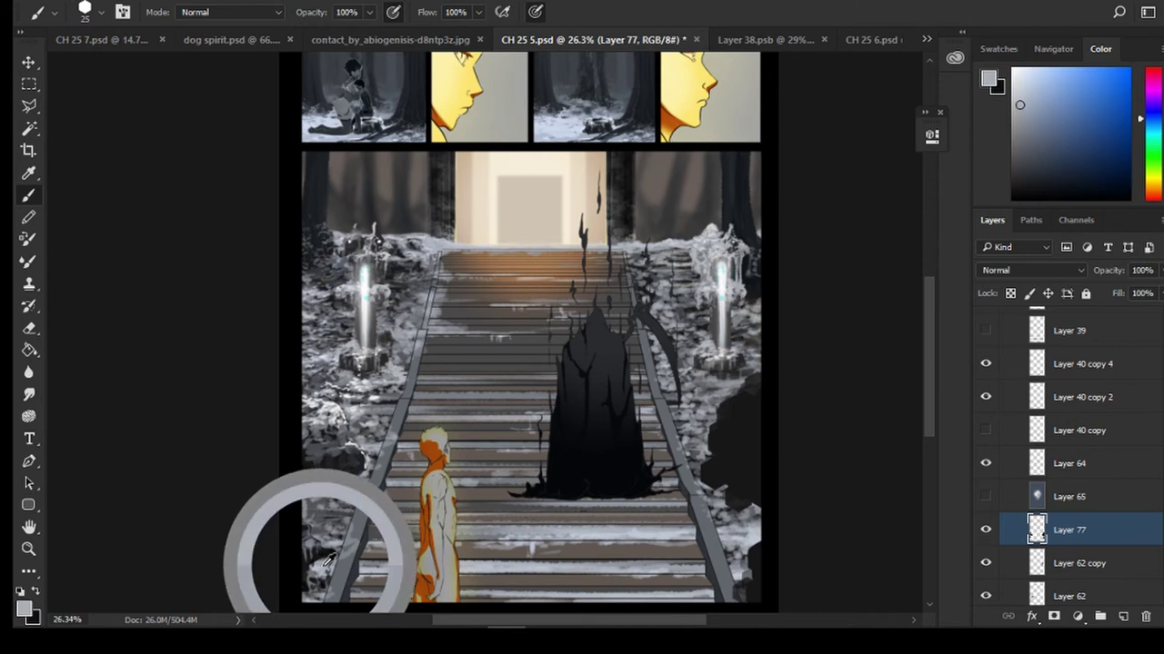
pyautogui.keyDown('alt'); pyautogui.click(326, 549); pyautogui.keyUp('alt')
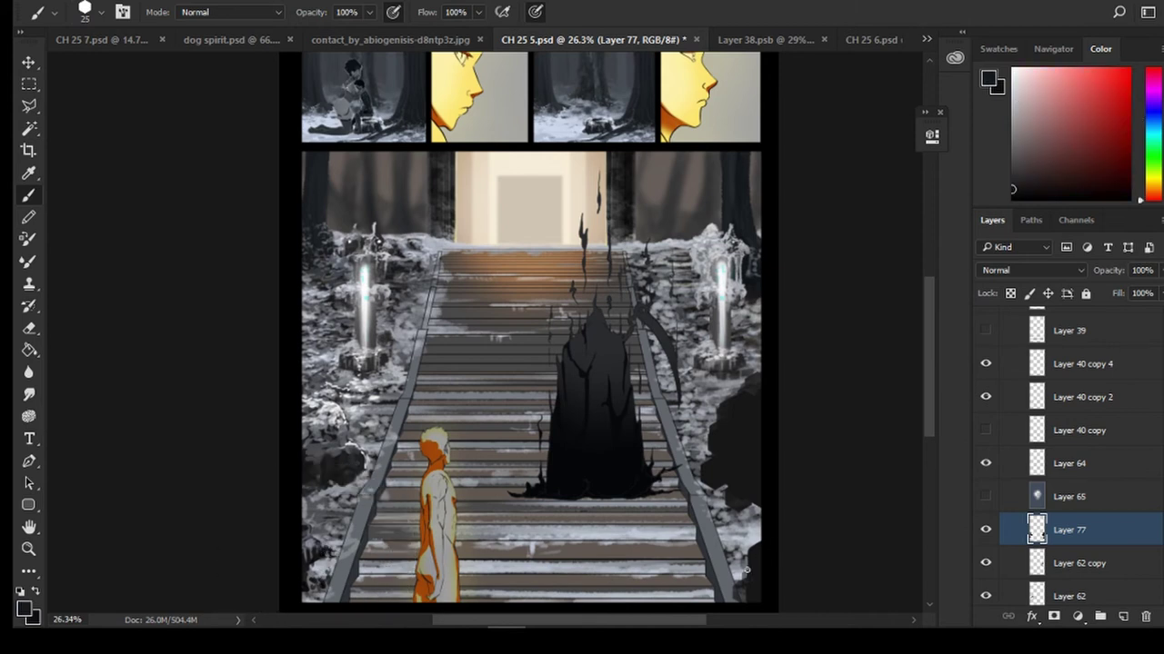
# Paint snow and shading on the small rock in the panel's lower-right corner, alternating sampled dark and light greys
pyautogui.keyDown('alt'); pyautogui.click(763, 549); pyautogui.keyUp('alt')
pyautogui.keyDown('alt'); pyautogui.click(369, 459); pyautogui.keyUp('alt')
pyautogui.keyDown('alt'); pyautogui.click(752, 556); pyautogui.keyUp('alt')
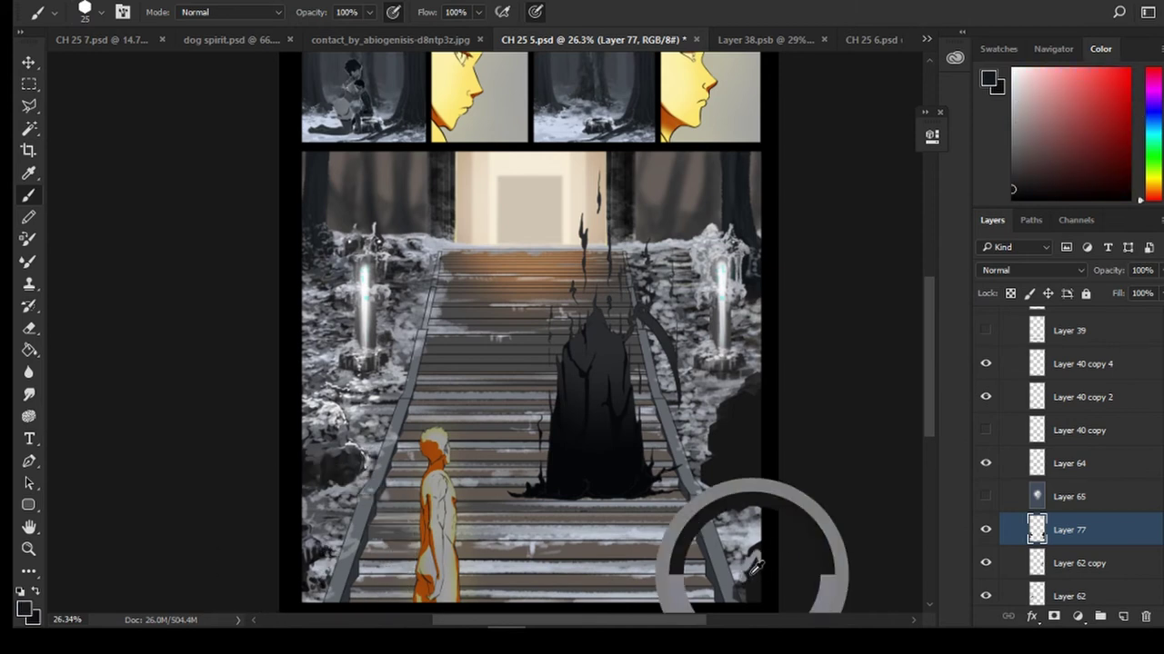
pyautogui.keyDown('alt'); pyautogui.click(747, 572); pyautogui.keyUp('alt')
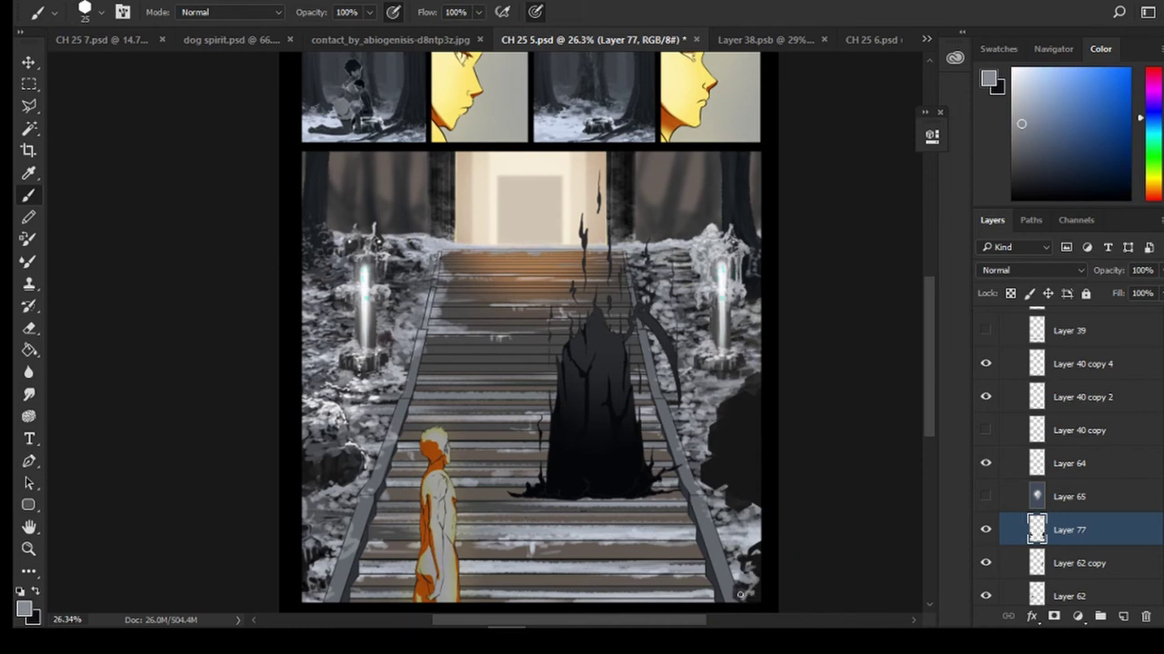
pyautogui.keyDown('alt'); pyautogui.click(734, 599); pyautogui.keyUp('alt')
pyautogui.keyDown('alt'); pyautogui.click(740, 573); pyautogui.keyUp('alt')
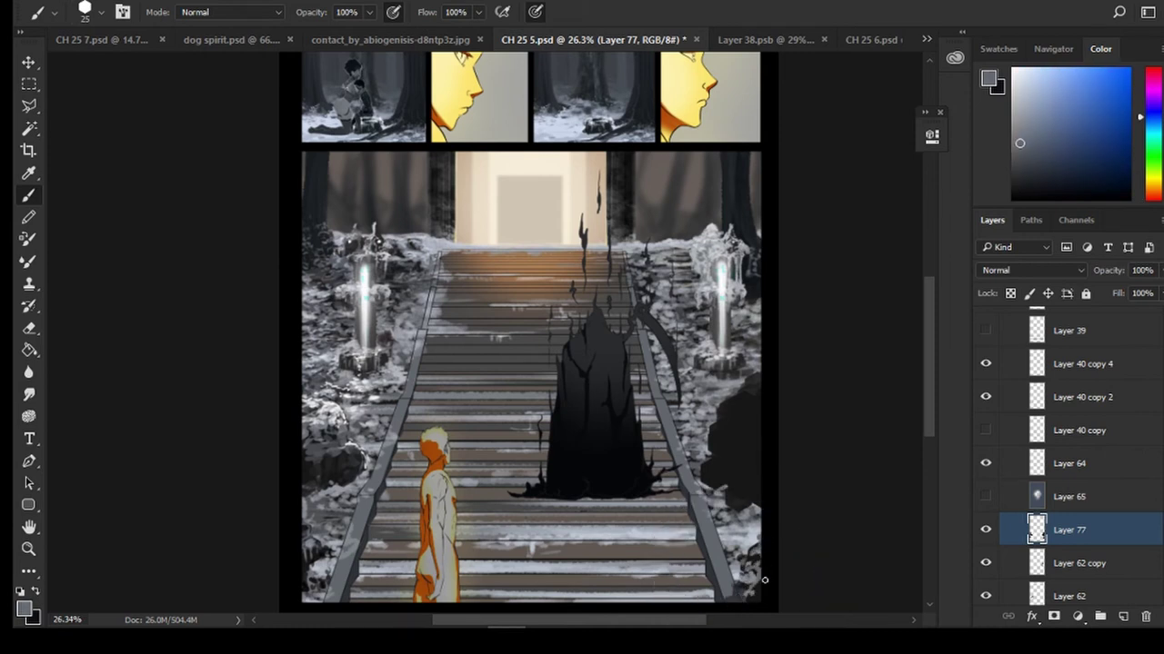
# Remove the black silhouette of the large rock right of the stairs and undo the trial grey strokes there
pyautogui.keyDown('alt'); pyautogui.click(730, 487); pyautogui.keyUp('alt')
pyautogui.keyDown('alt'); pyautogui.click(728, 469); pyautogui.keyUp('alt')
pyautogui.moveTo(717, 454)
pyautogui.mouseDown()
pyautogui.moveTo(701, 455)
pyautogui.moveTo(747, 400)
pyautogui.moveTo(741, 468)
pyautogui.moveTo(765, 449)
pyautogui.moveTo(734, 472)
pyautogui.moveTo(750, 470)
pyautogui.moveTo(764, 405)
pyautogui.mouseUp()
pyautogui.click(29, 329)
pyautogui.press('b')
pyautogui.hotkey('ctrl', 'z')
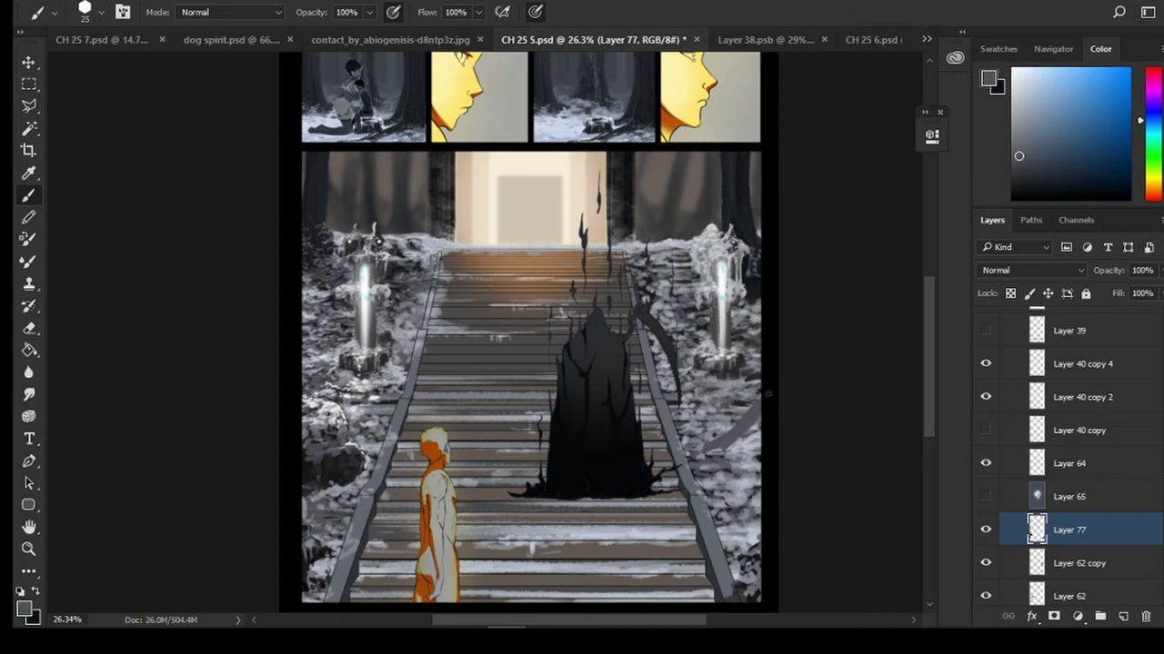
pyautogui.moveTo(705, 462)
pyautogui.mouseDown()
pyautogui.moveTo(746, 427)
pyautogui.moveTo(741, 495)
pyautogui.moveTo(705, 480)
pyautogui.moveTo(741, 495)
pyautogui.moveTo(758, 466)
pyautogui.moveTo(750, 476)
pyautogui.moveTo(740, 449)
pyautogui.moveTo(760, 493)
pyautogui.moveTo(738, 507)
pyautogui.mouseUp()
pyautogui.hotkey('ctrl', 'z')
pyautogui.hotkey('ctrl', 'z')
# Repaint the large right rock's base shape in dark grey with the brush enlarged to 125 px
pyautogui.click(1020, 179)
pyautogui.press(']')
pyautogui.press(']')
pyautogui.press(']')
pyautogui.press(']')
pyautogui.press(']')
pyautogui.press(']')
pyautogui.press(']')
pyautogui.press(']')
pyautogui.press(']')
pyautogui.press(']')
pyautogui.press(']')
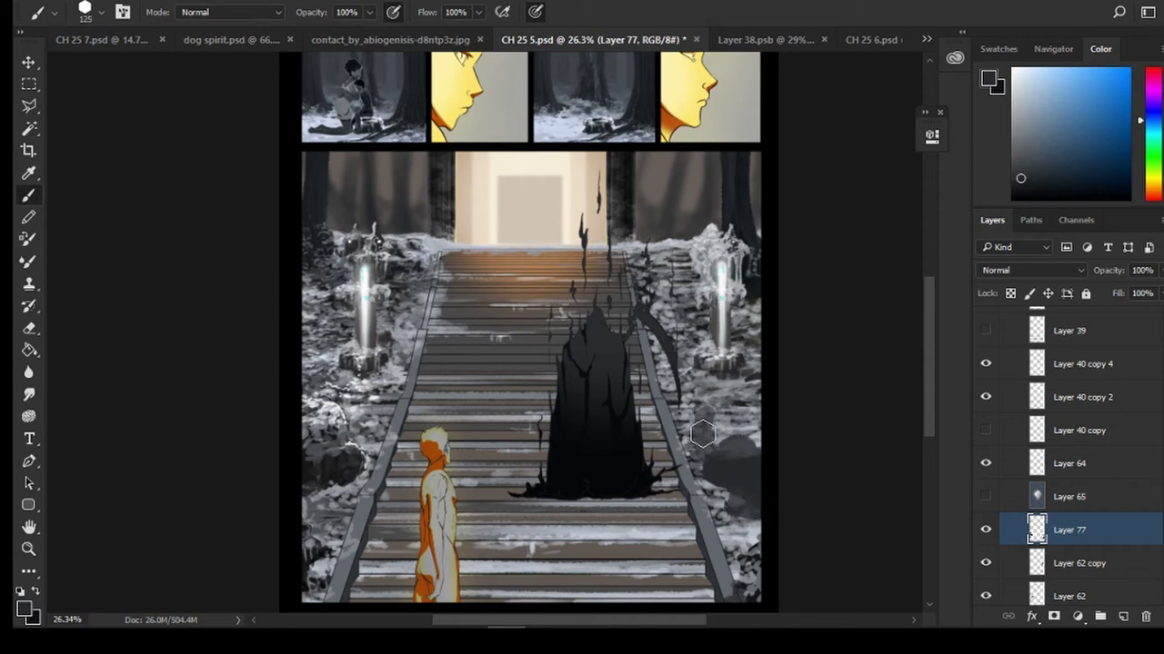
# Model the large right rock's form with a 60 px brush, alternating greys sampled from the rock and surrounding ground
pyautogui.keyDown('alt'); pyautogui.click(725, 427); pyautogui.keyUp('alt')
pyautogui.press('[')
pyautogui.press('[')
pyautogui.press('[')
pyautogui.press('[')
pyautogui.press('[')
pyautogui.moveTo(720, 434)
pyautogui.mouseDown()
pyautogui.moveTo(689, 429)
pyautogui.moveTo(704, 445)
pyautogui.moveTo(736, 445)
pyautogui.moveTo(735, 466)
pyautogui.moveTo(768, 476)
pyautogui.moveTo(716, 475)
pyautogui.moveTo(736, 512)
pyautogui.mouseUp()
pyautogui.keyDown('alt'); pyautogui.click(698, 417); pyautogui.keyUp('alt')
pyautogui.keyDown('alt'); pyautogui.click(717, 446); pyautogui.keyUp('alt')
pyautogui.keyDown('alt'); pyautogui.click(738, 458); pyautogui.keyUp('alt')
pyautogui.keyDown('alt'); pyautogui.click(721, 499); pyautogui.keyUp('alt')
pyautogui.keyDown('alt'); pyautogui.click(753, 488); pyautogui.keyUp('alt')
pyautogui.keyDown('alt'); pyautogui.click(717, 459); pyautogui.keyUp('alt')
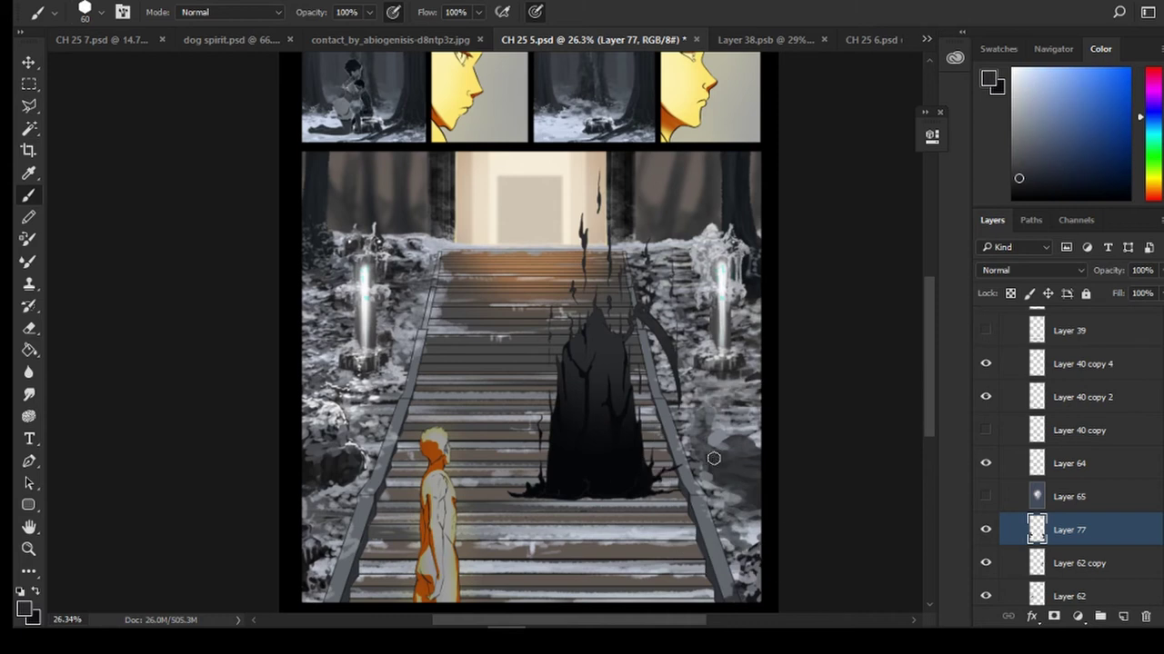
# Refine the large right rock's edges and shading with a 20 px brush and sampled dark greys
pyautogui.press('[')
pyautogui.press('[')
pyautogui.press('[')
pyautogui.keyDown('alt'); pyautogui.click(745, 430); pyautogui.keyUp('alt')
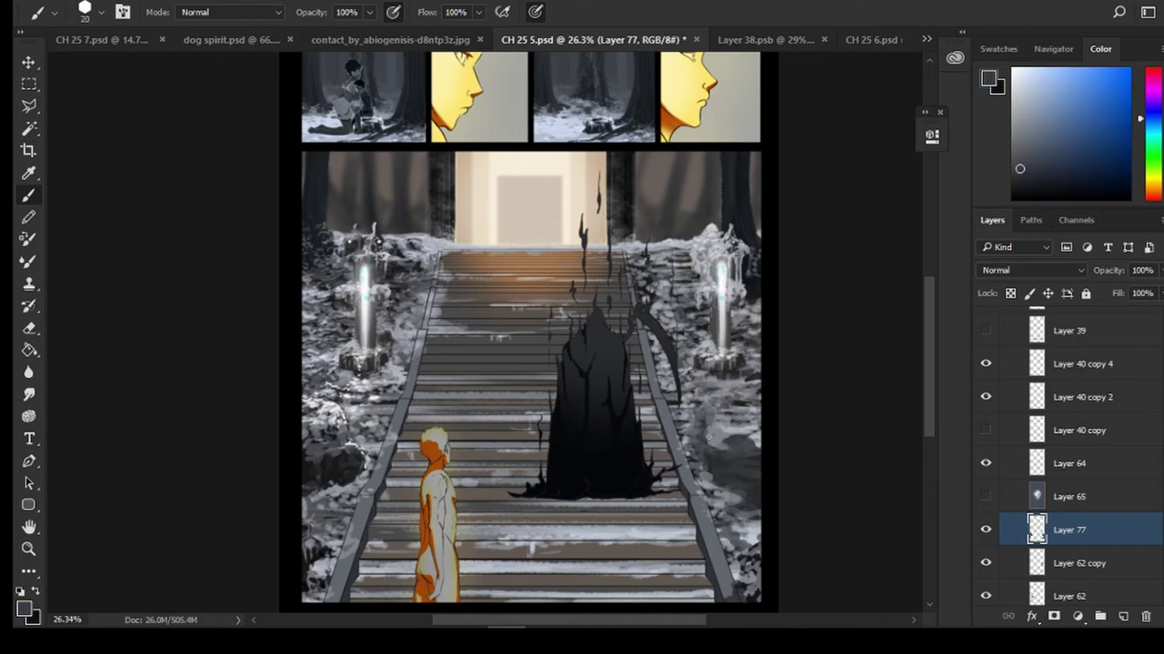
pyautogui.keyDown('alt'); pyautogui.click(716, 447); pyautogui.keyUp('alt')
pyautogui.keyDown('alt'); pyautogui.click(746, 486); pyautogui.keyUp('alt')
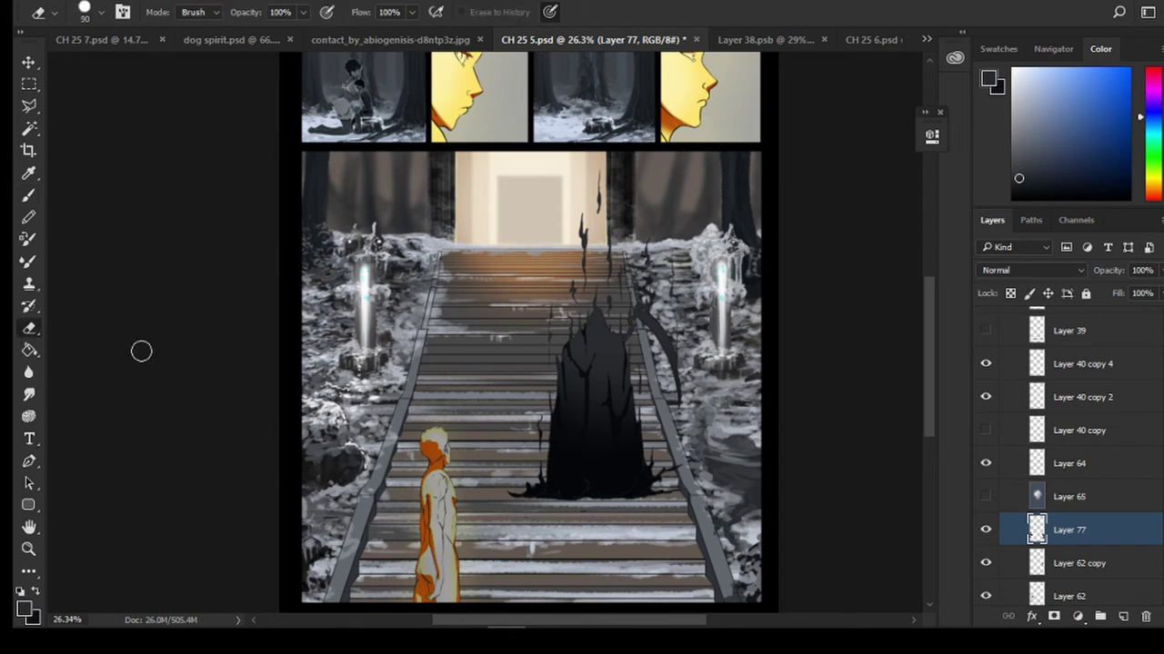
pyautogui.keyDown('alt'); pyautogui.click(743, 557); pyautogui.keyUp('alt')
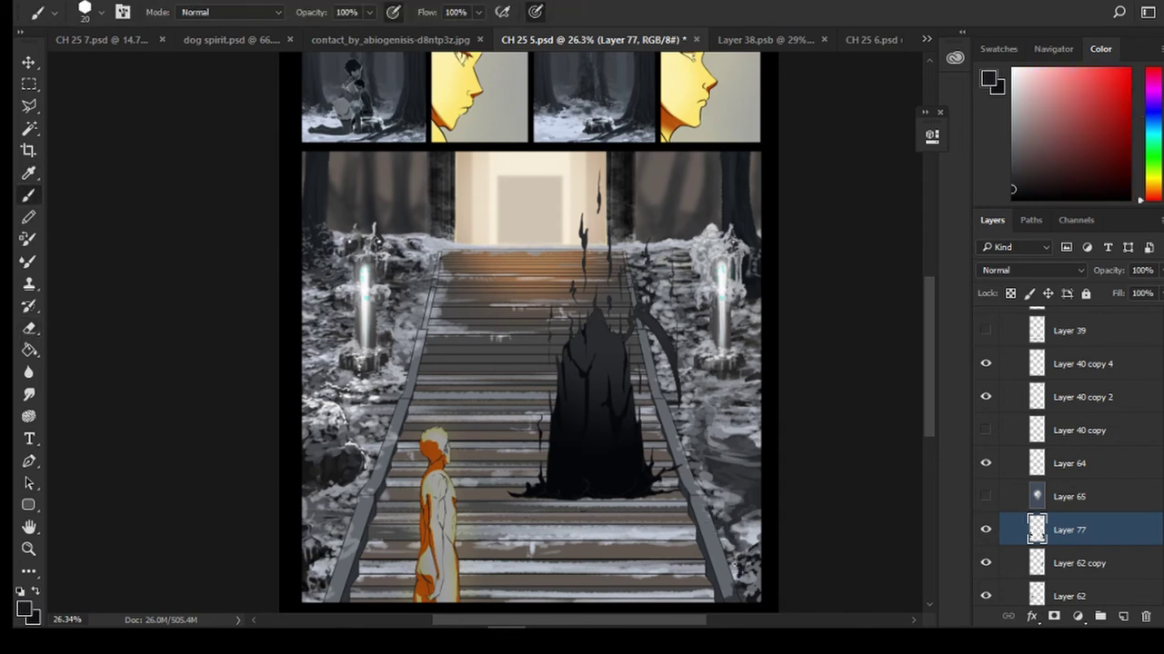
pyautogui.keyDown('alt'); pyautogui.click(730, 467); pyautogui.keyUp('alt')
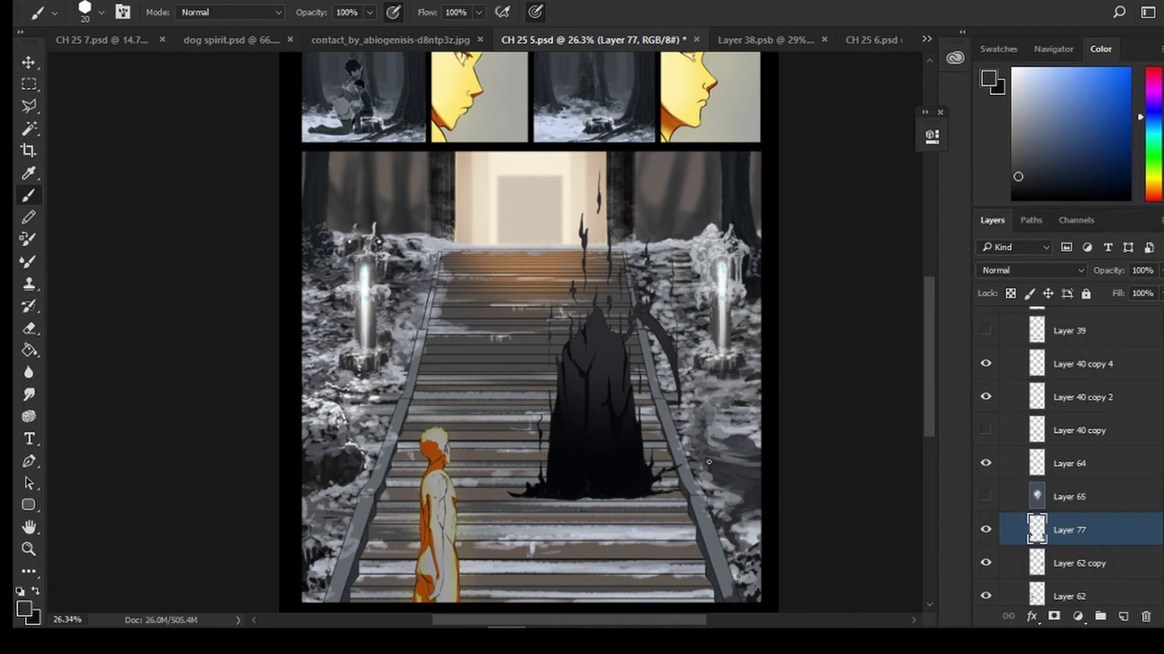
# Paint light grey and white snow highlights on the ground and rock below the right lantern
pyautogui.keyDown('alt'); pyautogui.click(710, 406); pyautogui.keyUp('alt')
pyautogui.keyDown('alt'); pyautogui.click(723, 314); pyautogui.keyUp('alt')
pyautogui.keyDown('alt'); pyautogui.click(719, 369); pyautogui.keyUp('alt')
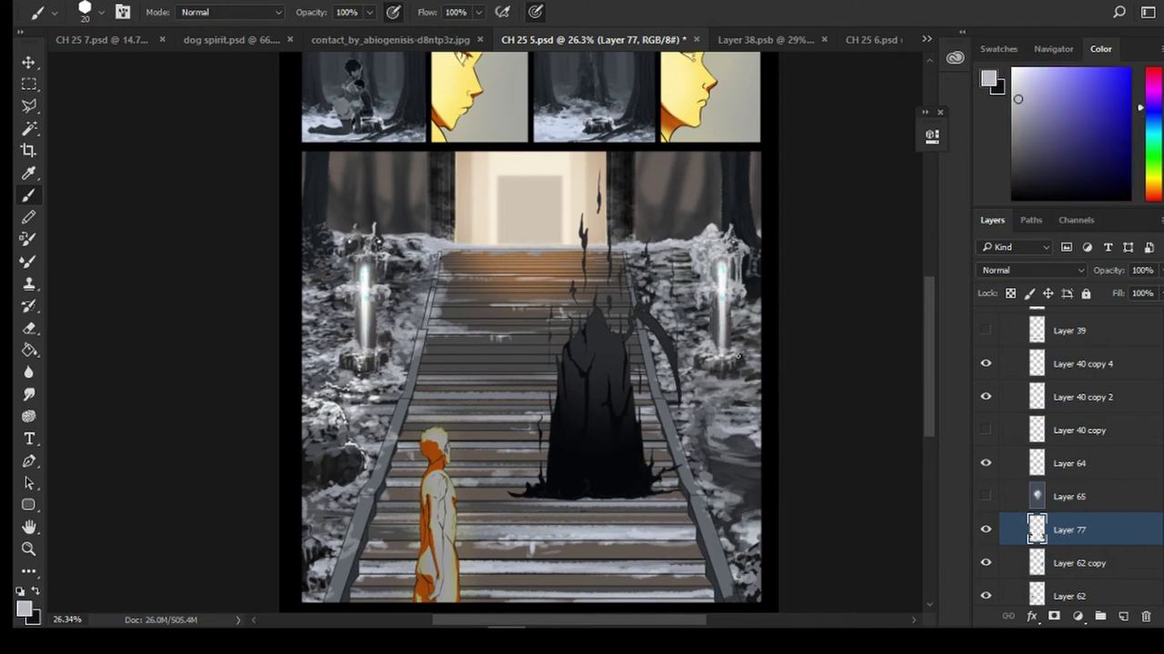
pyautogui.moveTo(738, 356); pyautogui.dragTo(730, 354)
pyautogui.keyDown('alt'); pyautogui.click(722, 322); pyautogui.keyUp('alt')
pyautogui.keyDown('alt'); pyautogui.click(730, 362); pyautogui.keyUp('alt')
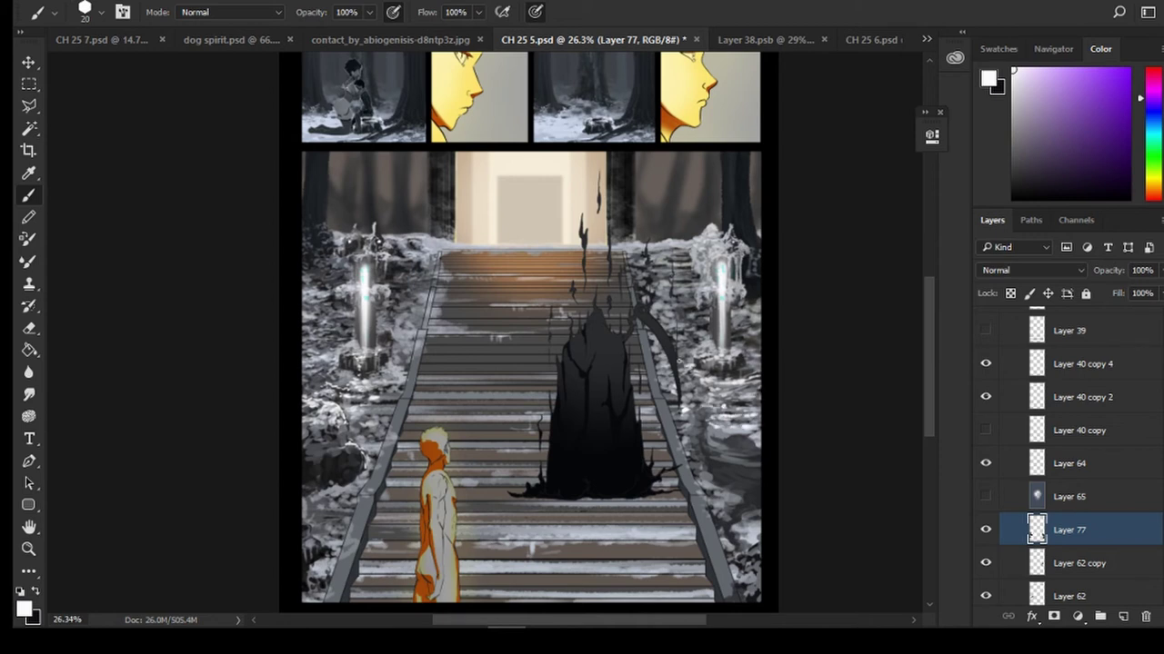
# Check the painting with Layer 65 shown, hide it again and touch up right of the stairs with sampled dark greys
pyautogui.click(985, 496)
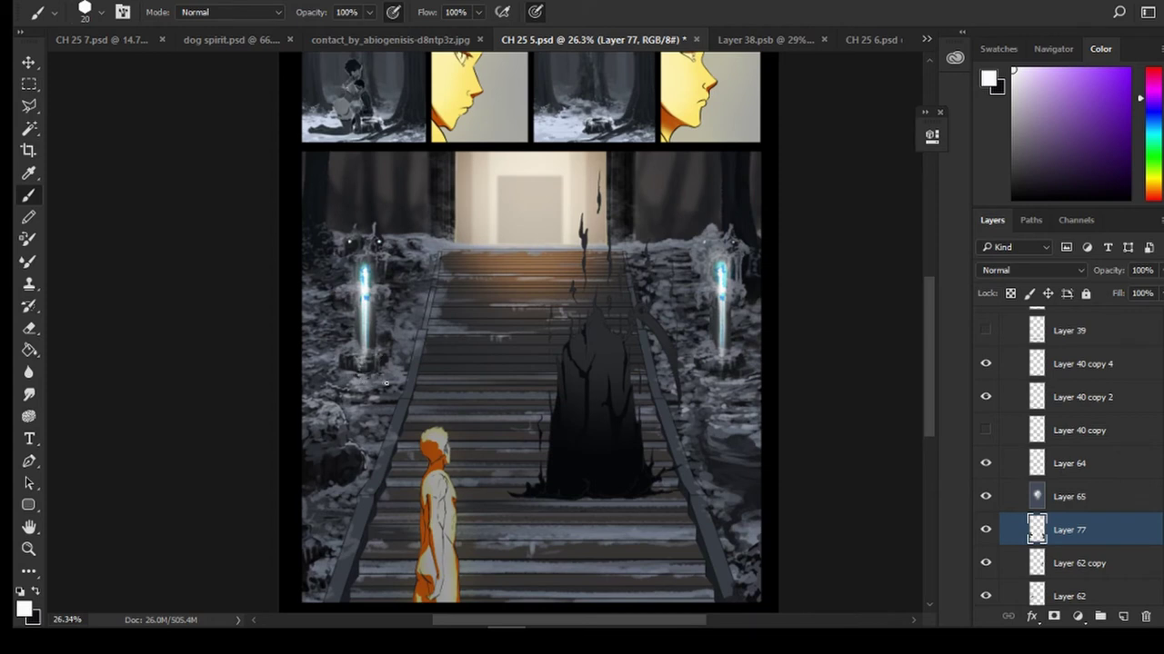
pyautogui.keyDown('alt'); pyautogui.click(704, 391); pyautogui.keyUp('alt')
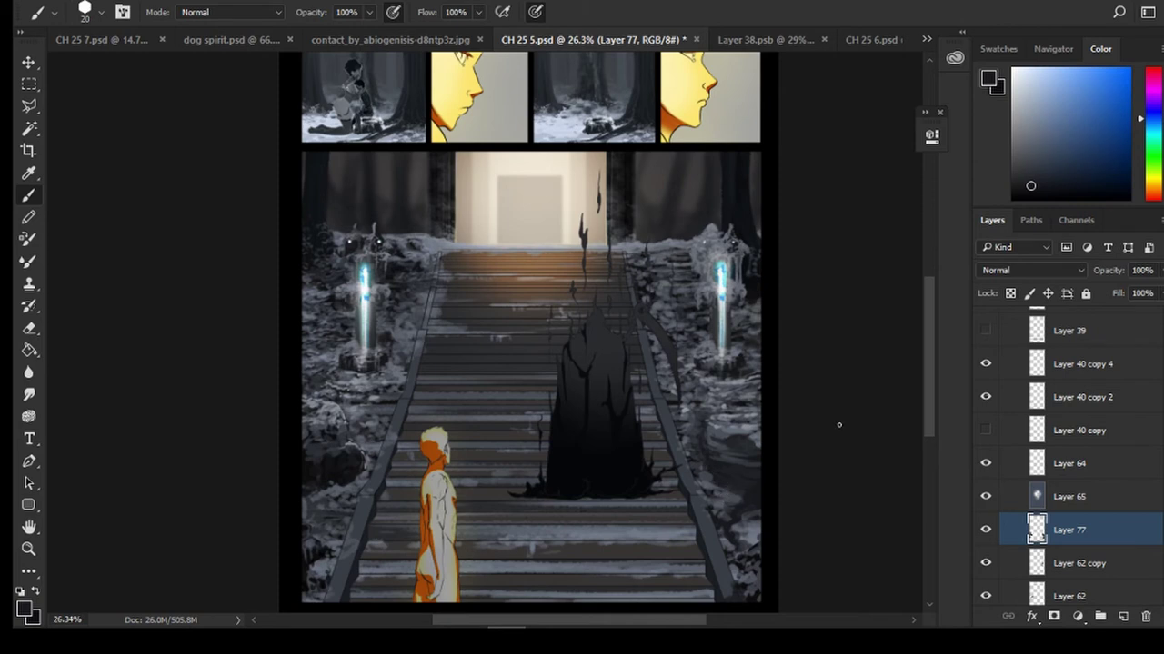
pyautogui.click(985, 496)
pyautogui.keyDown('alt'); pyautogui.click(702, 463); pyautogui.keyUp('alt')
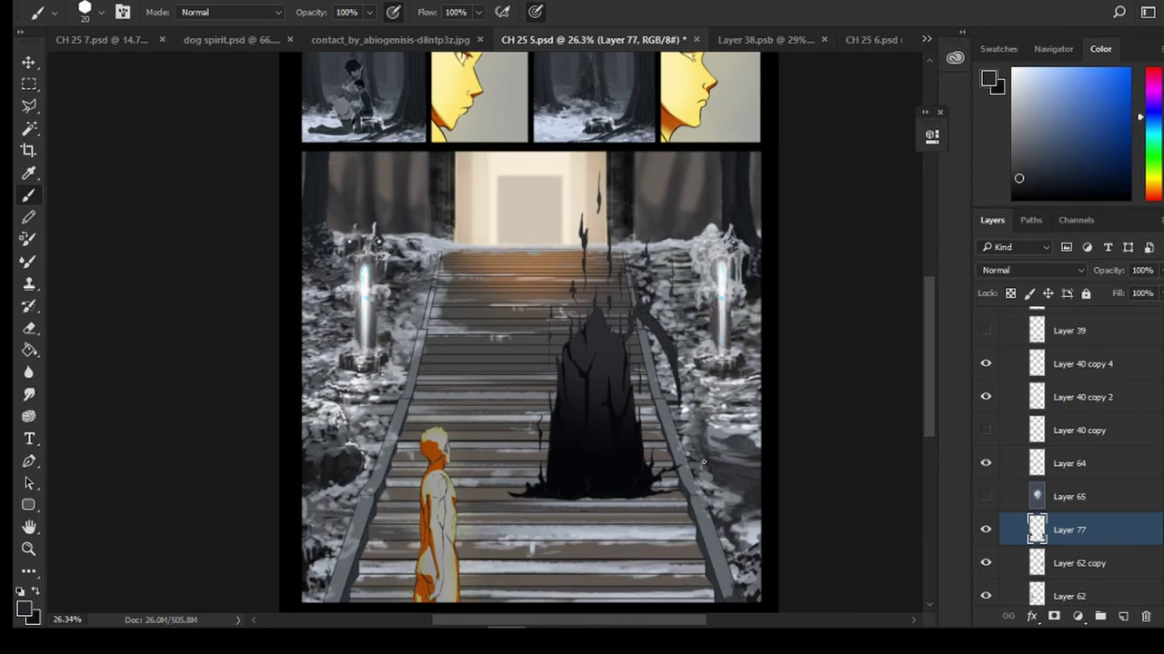
pyautogui.keyDown('alt'); pyautogui.click(684, 414); pyautogui.keyUp('alt')
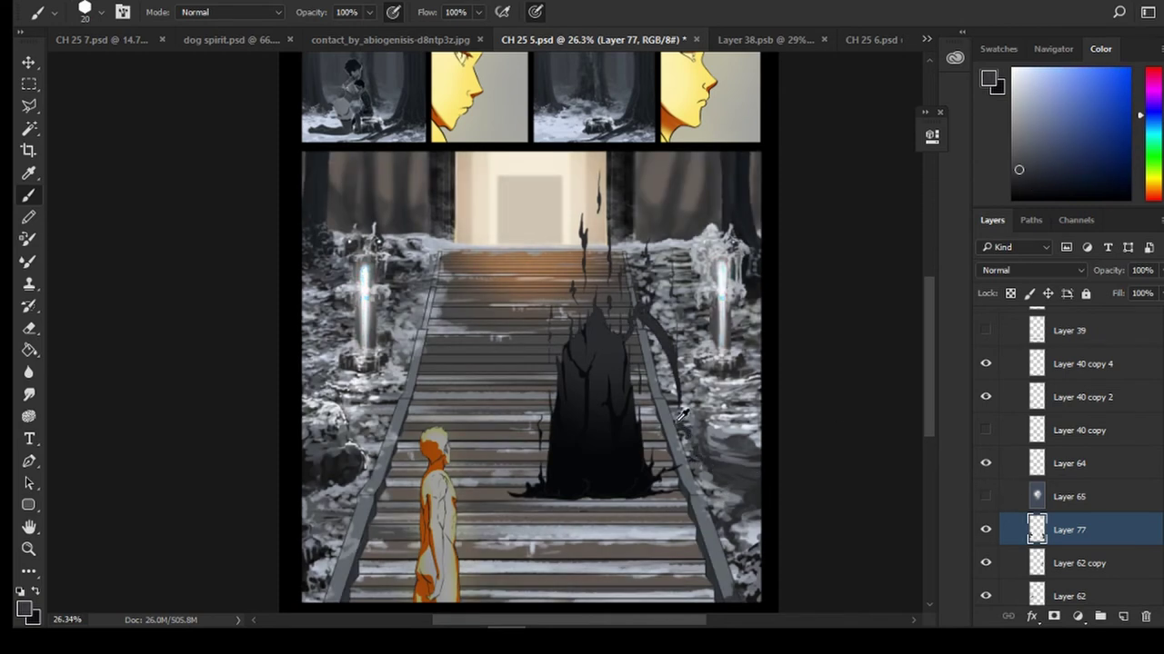
# Touch up the ground between the left lantern and the stairs with greys sampled nearby
pyautogui.keyDown('alt'); pyautogui.click(400, 296); pyautogui.keyUp('alt')
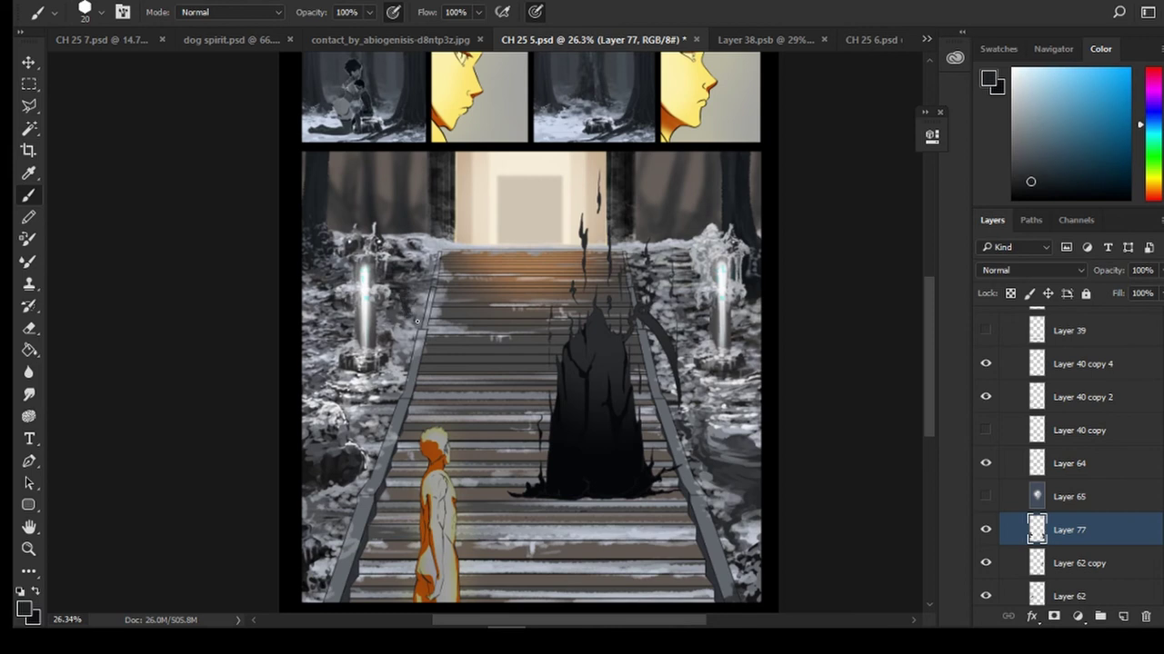
pyautogui.keyDown('alt'); pyautogui.click(399, 309); pyautogui.keyUp('alt')
pyautogui.keyDown('alt'); pyautogui.click(409, 317); pyautogui.keyUp('alt')
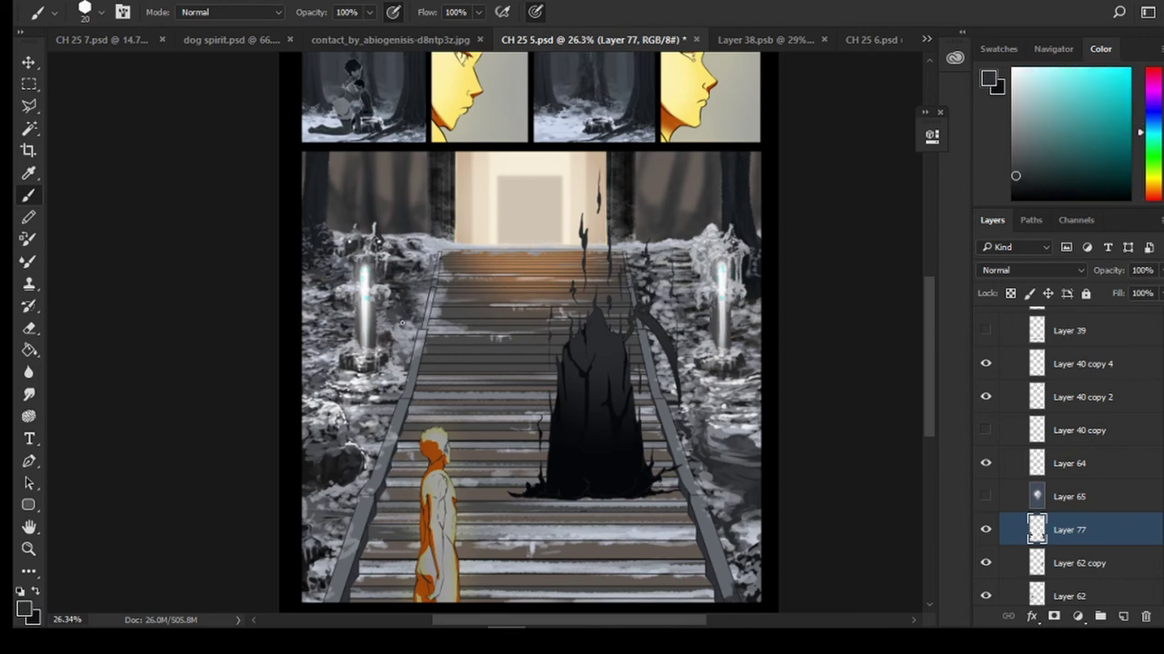
pyautogui.keyDown('alt'); pyautogui.click(414, 312); pyautogui.keyUp('alt')
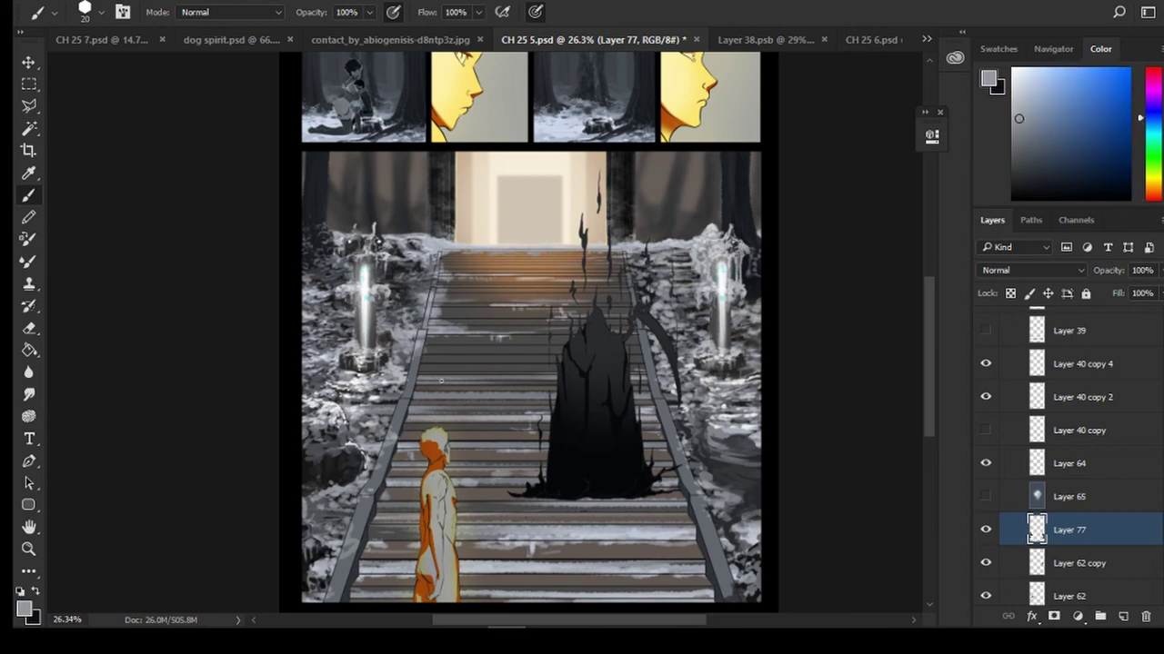
# Compare the visibility of Layers 77 and 65, then move Layer 77 above Layer 65 and show Layer 65
pyautogui.click(988, 530)
pyautogui.click(988, 530)
pyautogui.click(989, 497)
pyautogui.click(985, 497)
pyautogui.hotkey('ctrl', ']')
pyautogui.click(985, 530)
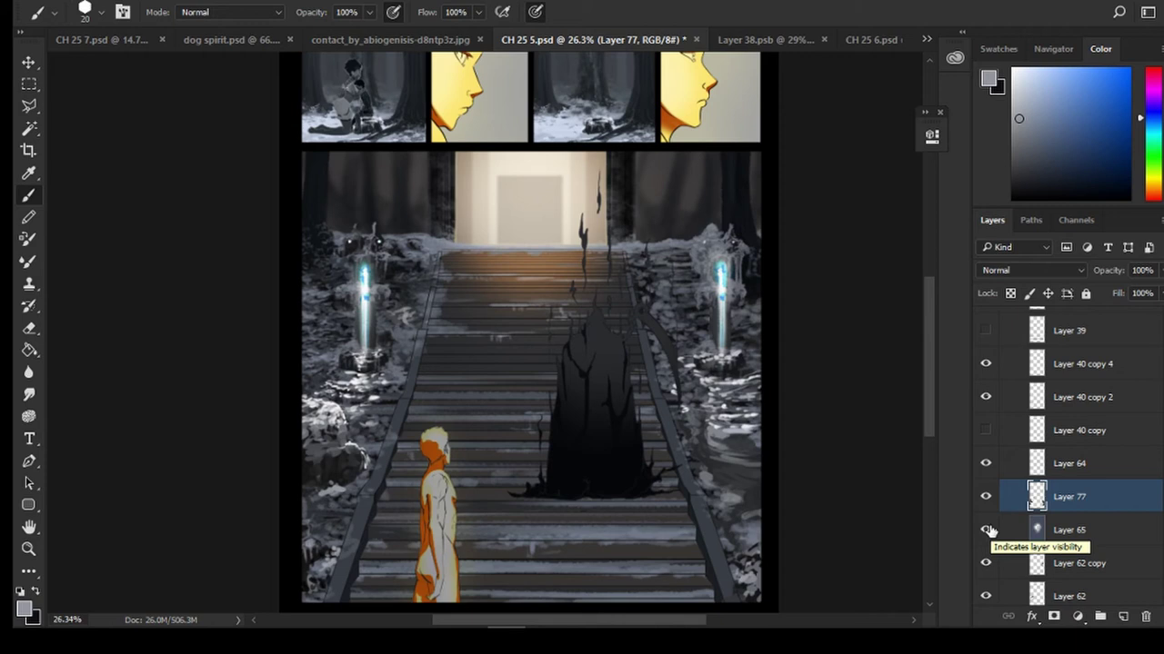
# Clip a copy of Layer 65 to Layer 77 and erase it below both lanterns with a soft 300 px eraser
pyautogui.scroll(2, 576, 467)
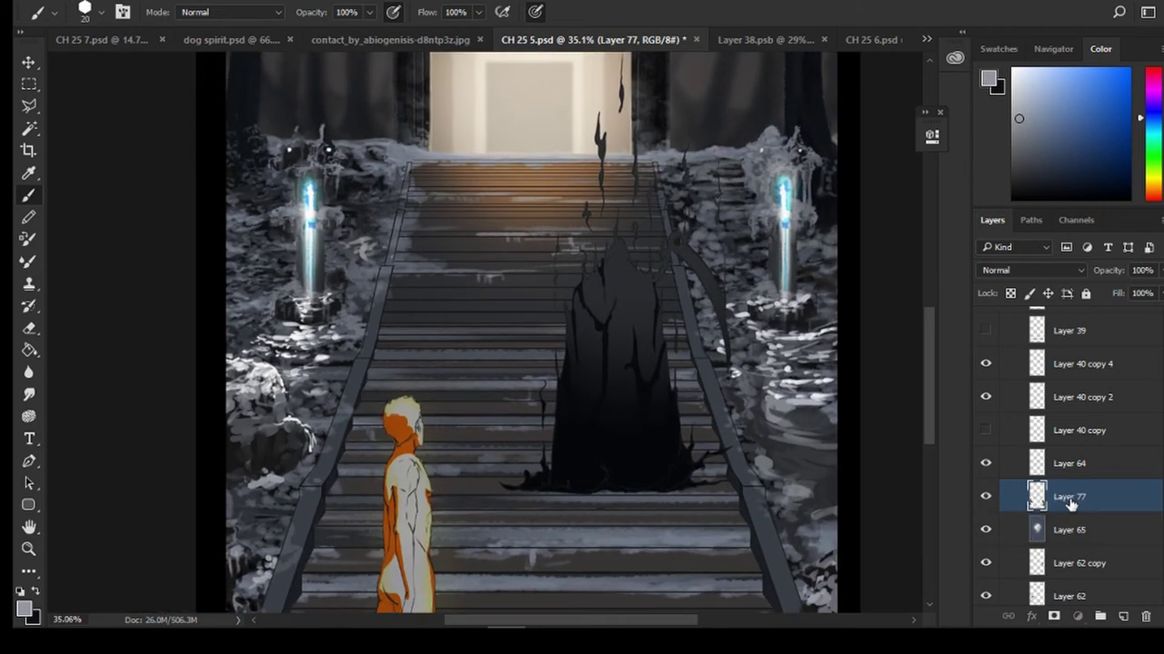
pyautogui.press('e')
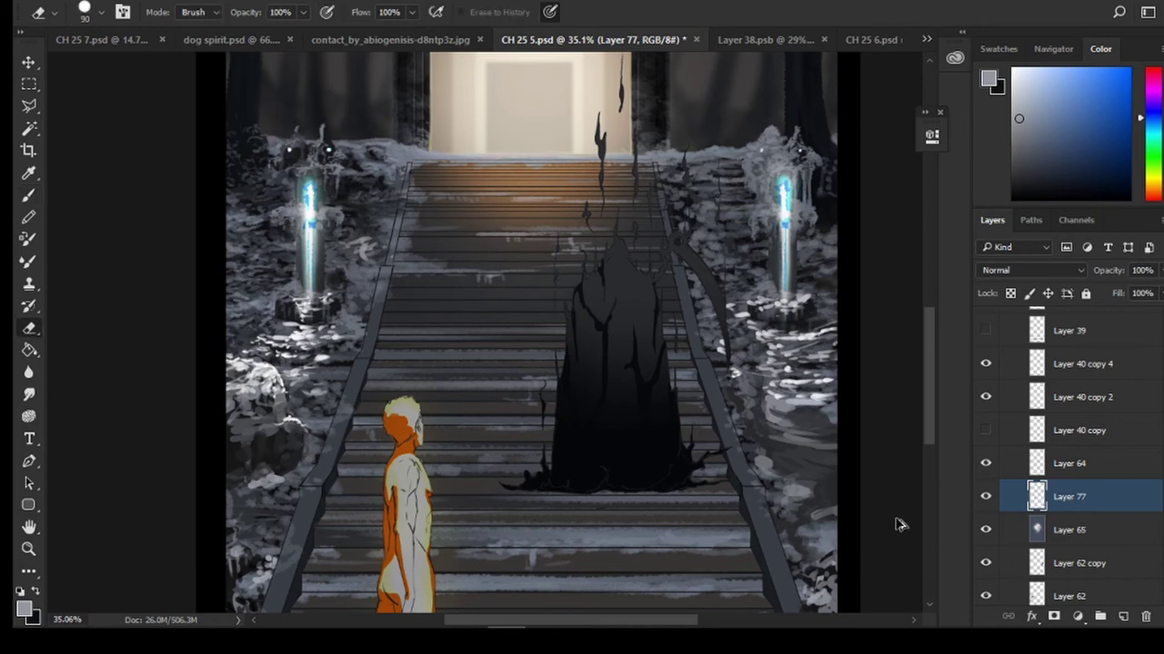
pyautogui.hotkey('ctrl', 'j')
pyautogui.moveTo(1064, 535); pyautogui.dragTo(1048, 492)
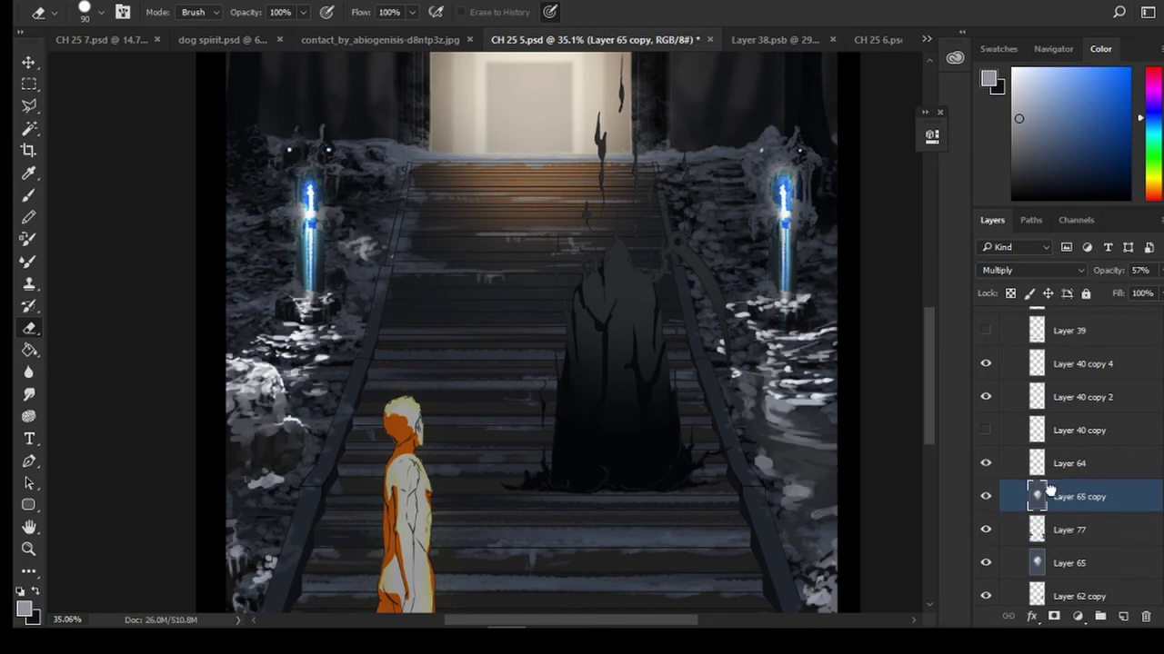
pyautogui.keyDown('alt'); pyautogui.click(1057, 514); pyautogui.keyUp('alt')
pyautogui.click(102, 12)
pyautogui.click(89, 177)
pyautogui.moveTo(299, 314)
pyautogui.mouseDown()
pyautogui.moveTo(317, 346)
pyautogui.moveTo(238, 357)
pyautogui.moveTo(306, 391)
pyautogui.mouseUp()
pyautogui.moveTo(794, 323)
pyautogui.mouseDown()
pyautogui.moveTo(790, 362)
pyautogui.moveTo(757, 375)
pyautogui.moveTo(824, 376)
pyautogui.mouseUp()
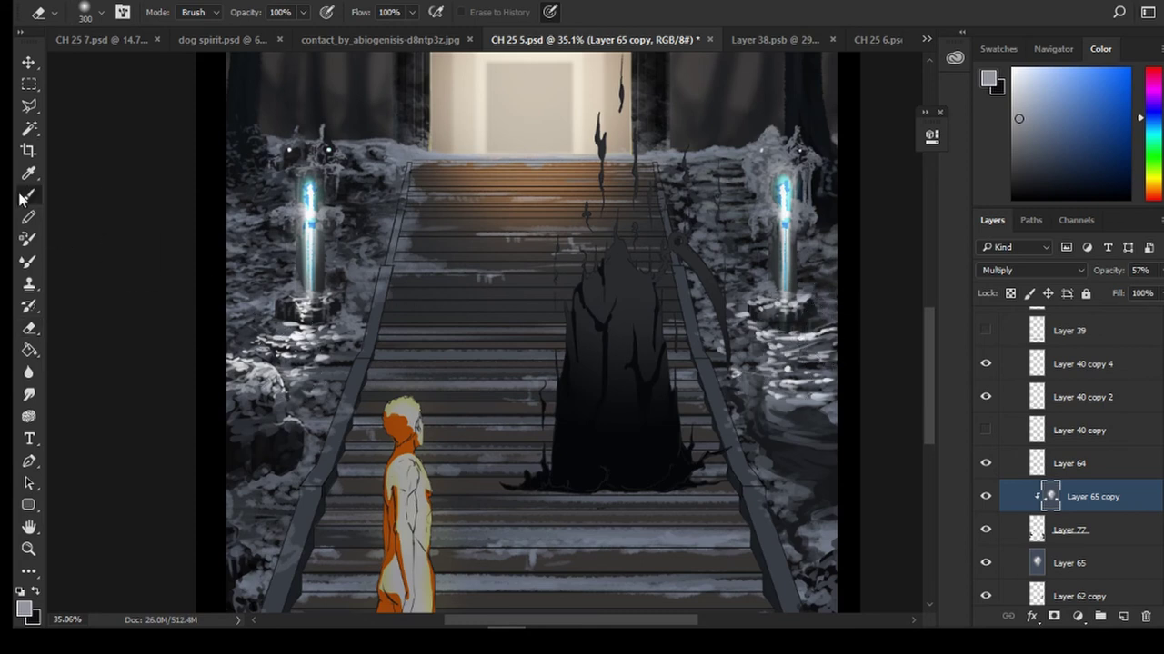
# Add a new layer above Layer 65 copy, choose the textured 45 px brush and sample white from the snow
pyautogui.click(29, 194)
pyautogui.click(1124, 617)
pyautogui.click(84, 11)
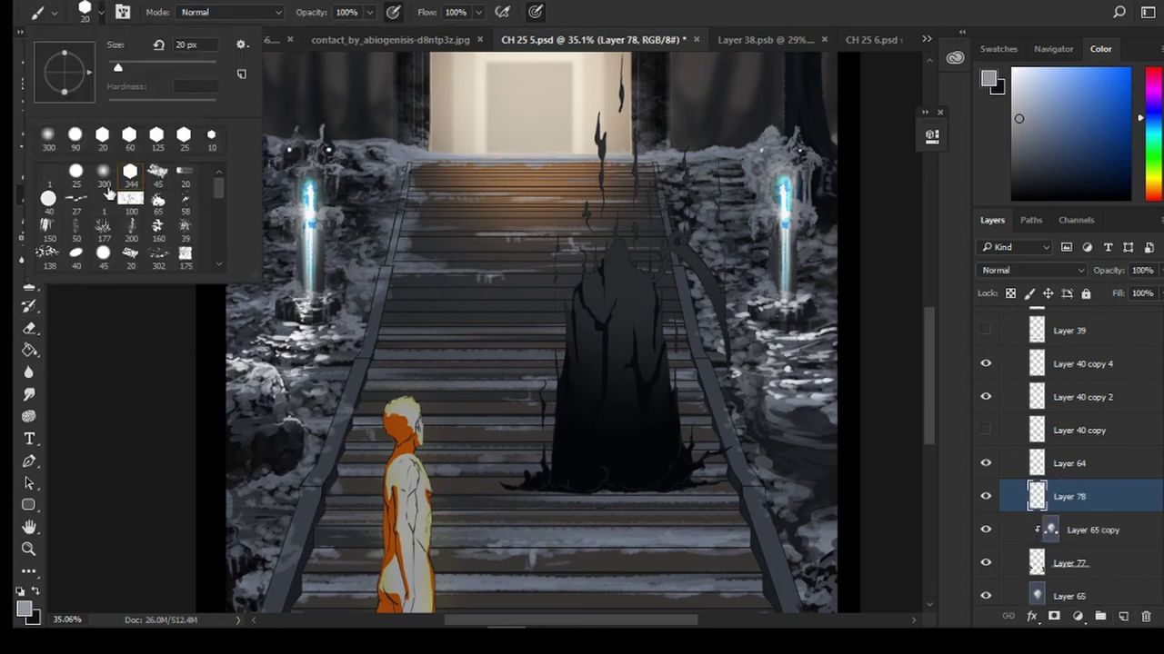
pyautogui.doubleClick(49, 140)
pyautogui.click(84, 12)
pyautogui.click(104, 176)
pyautogui.click(146, 304)
pyautogui.keyDown('alt'); pyautogui.click(304, 330); pyautogui.keyUp('alt')
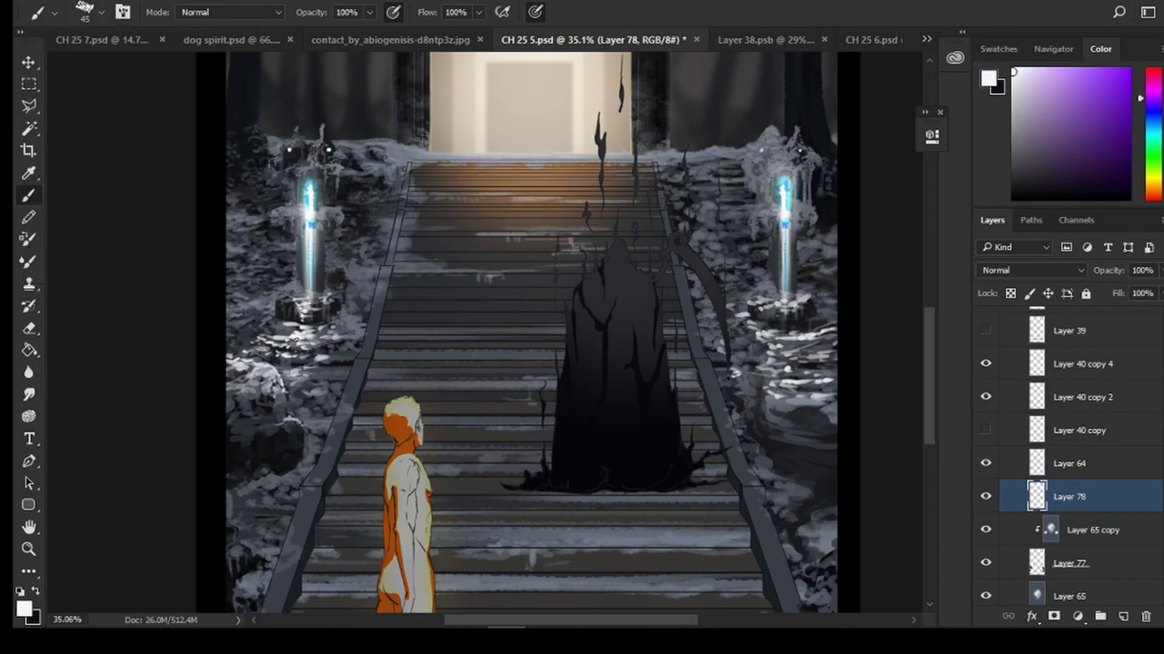
# Paint light grey snow highlights around the base of the left lantern with the textured brush reduced to 25 px
pyautogui.press('[')
pyautogui.press('[')
pyautogui.press('[')
pyautogui.press('[')
pyautogui.press('[')
pyautogui.press('[')
pyautogui.press('[')
pyautogui.keyDown('alt'); pyautogui.click(300, 333); pyautogui.keyUp('alt')
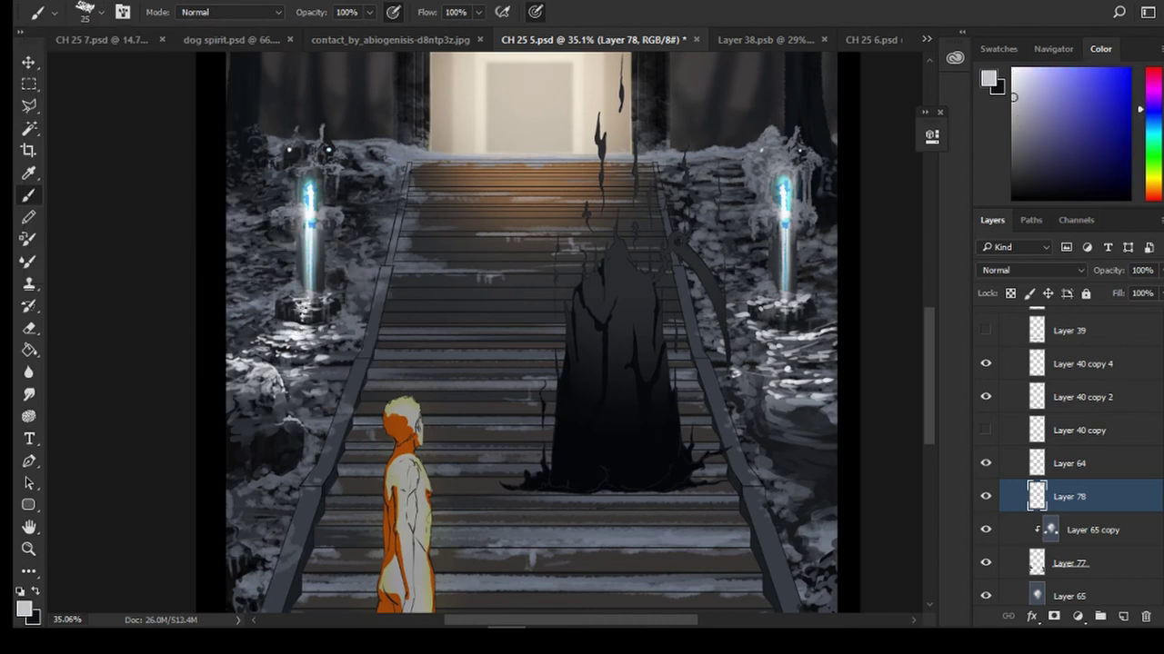
pyautogui.moveTo(317, 305); pyautogui.dragTo(333, 308)
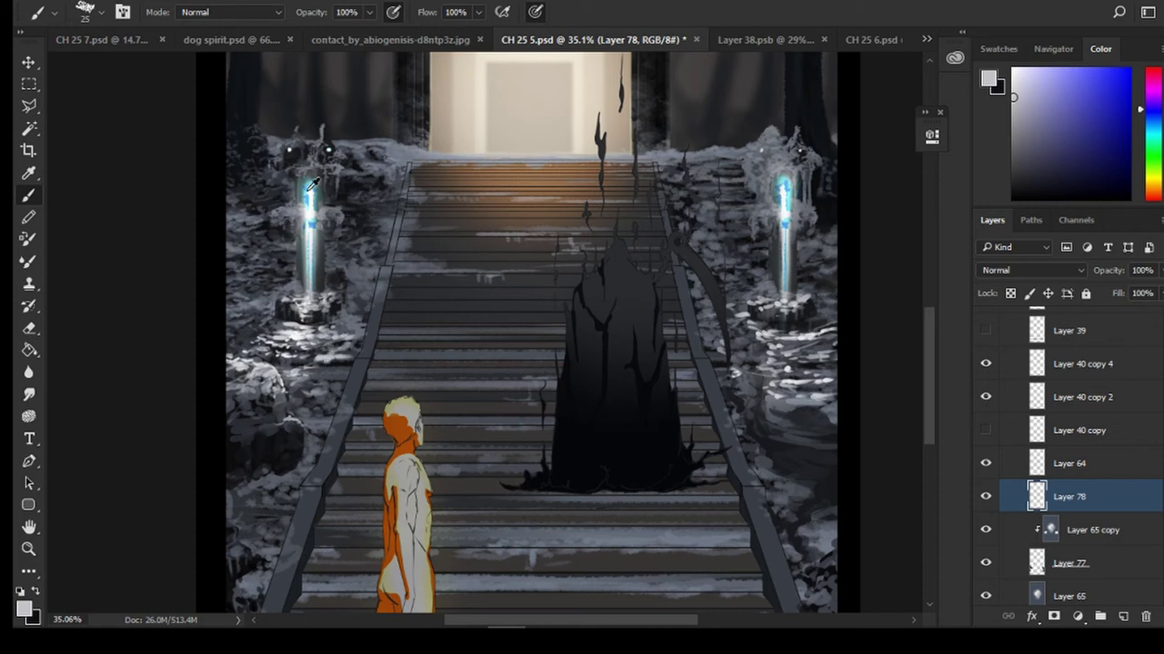
# Paint white highlights around the top of the left lantern and across the snow and rock below it
pyautogui.keyDown('alt'); pyautogui.click(327, 169); pyautogui.keyUp('alt')
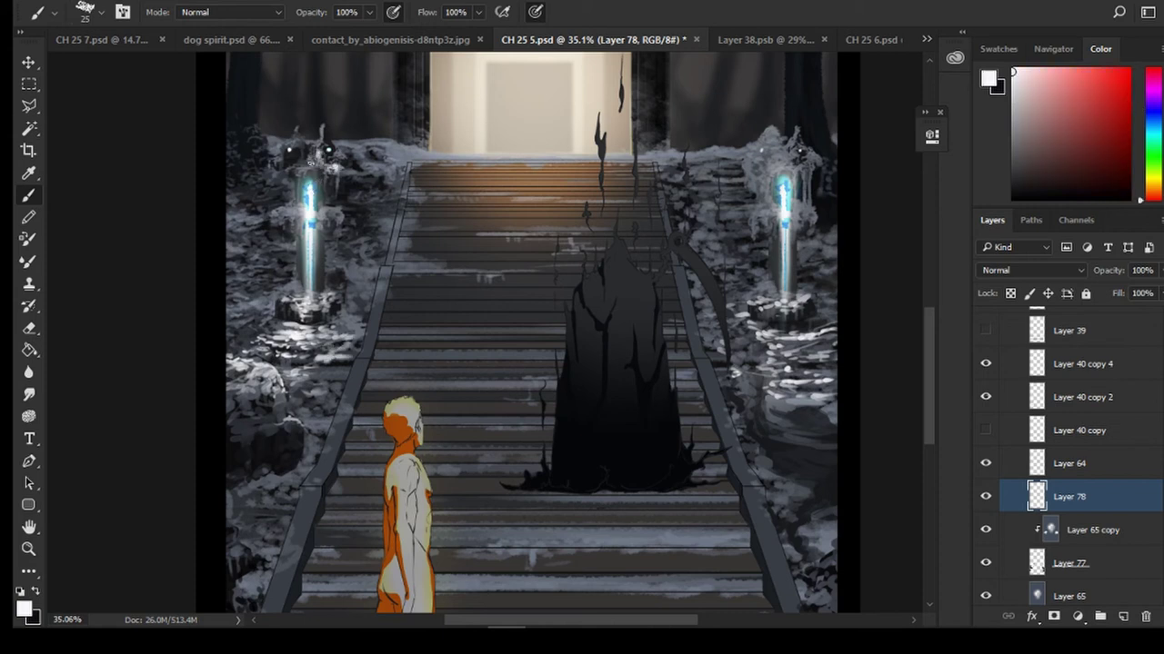
pyautogui.moveTo(306, 183); pyautogui.dragTo(289, 186)
pyautogui.moveTo(317, 375); pyautogui.dragTo(272, 369)
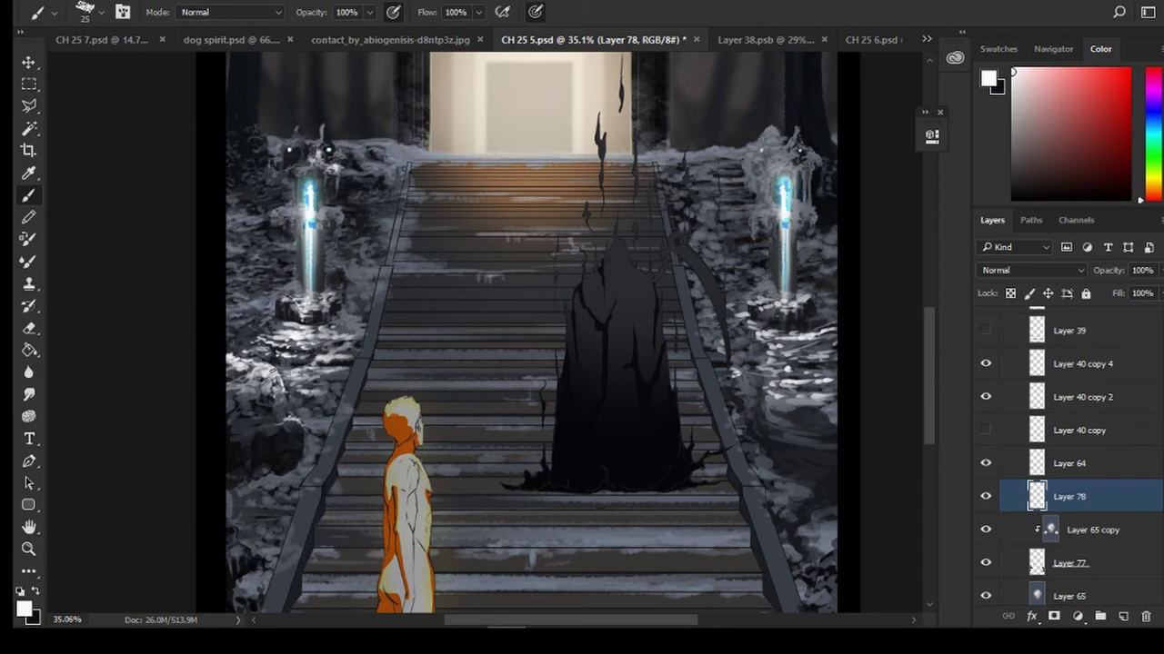
pyautogui.moveTo(326, 418)
pyautogui.mouseDown()
pyautogui.moveTo(309, 421)
pyautogui.moveTo(299, 405)
pyautogui.mouseUp()
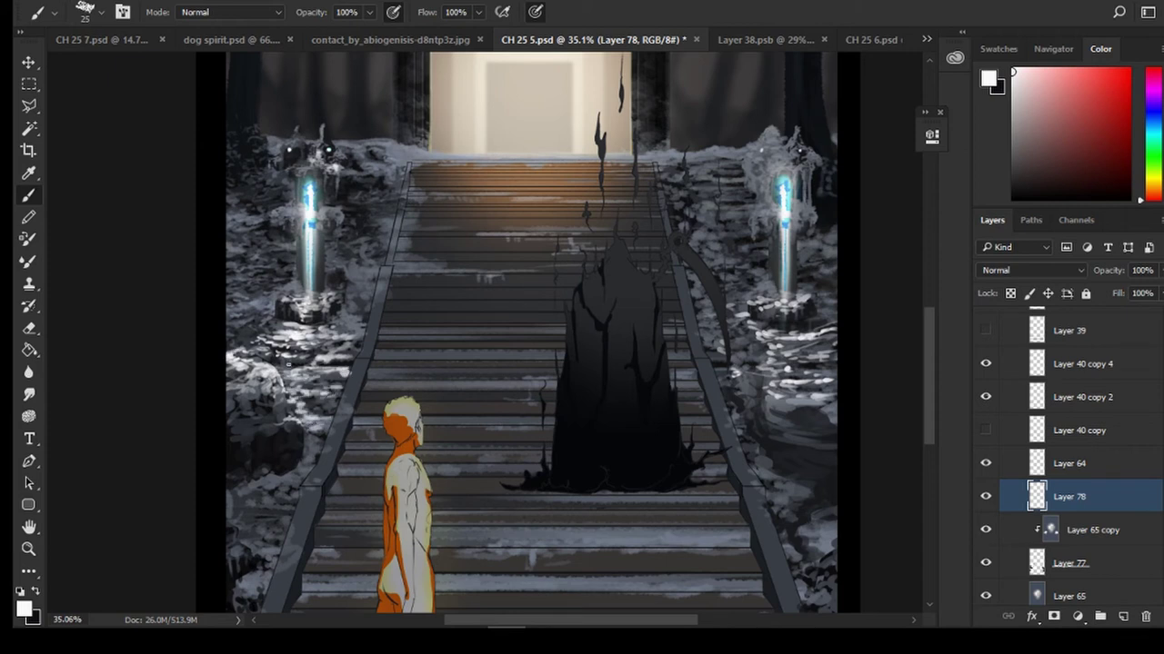
# Paint white and sampled grey snow highlights across the ground below the right lantern with the 25 px textured brush
pyautogui.moveTo(762, 393)
pyautogui.mouseDown()
pyautogui.moveTo(744, 347)
pyautogui.moveTo(802, 337)
pyautogui.mouseUp()
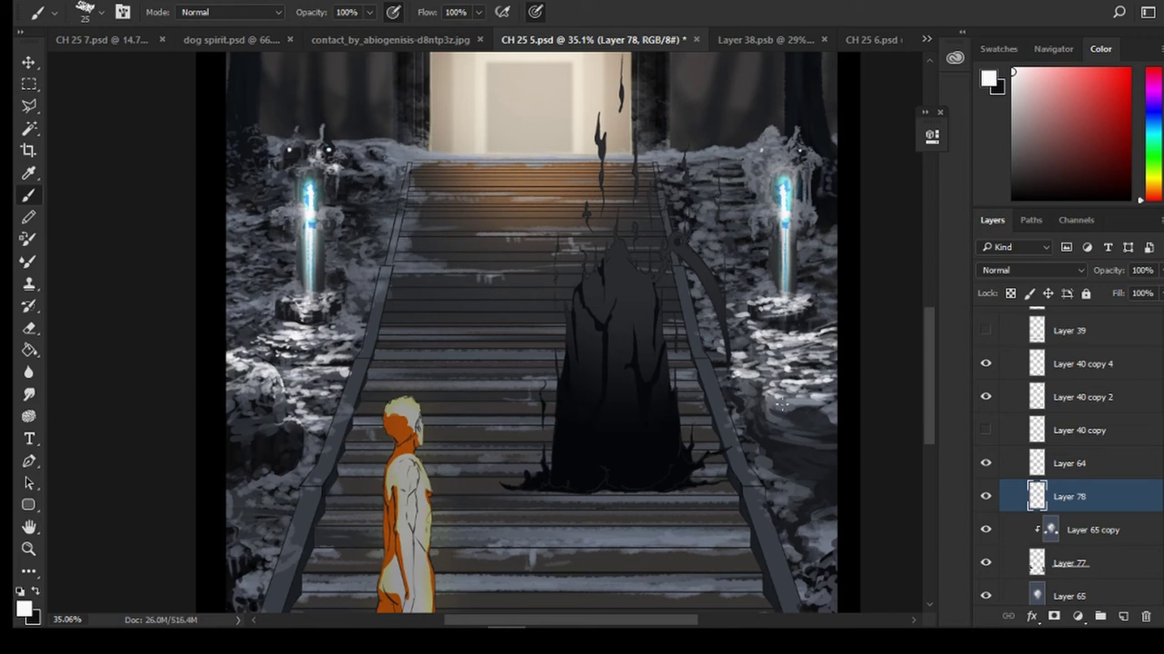
pyautogui.keyDown('alt'); pyautogui.click(780, 397); pyautogui.keyUp('alt')
pyautogui.keyDown('alt'); pyautogui.click(792, 385); pyautogui.keyUp('alt')
pyautogui.moveTo(771, 398); pyautogui.dragTo(810, 399)
pyautogui.keyDown('alt'); pyautogui.click(814, 400); pyautogui.keyUp('alt')
pyautogui.keyDown('alt'); pyautogui.click(809, 361); pyautogui.keyUp('alt')
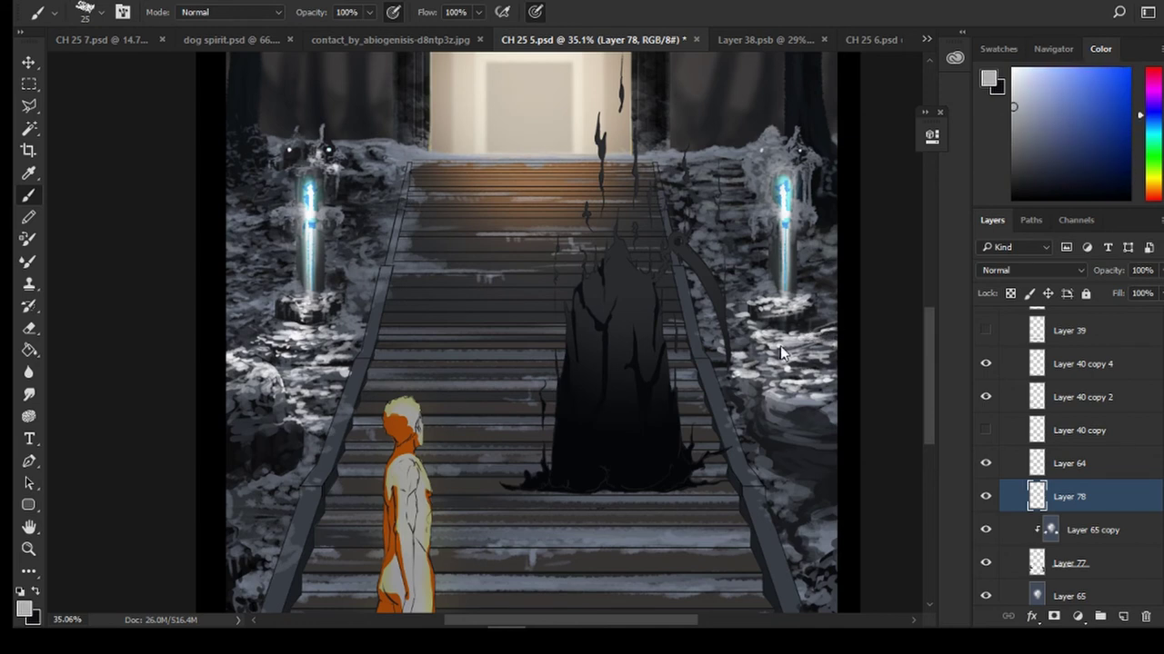
pyautogui.keyDown('alt'); pyautogui.click(782, 298); pyautogui.keyUp('alt')
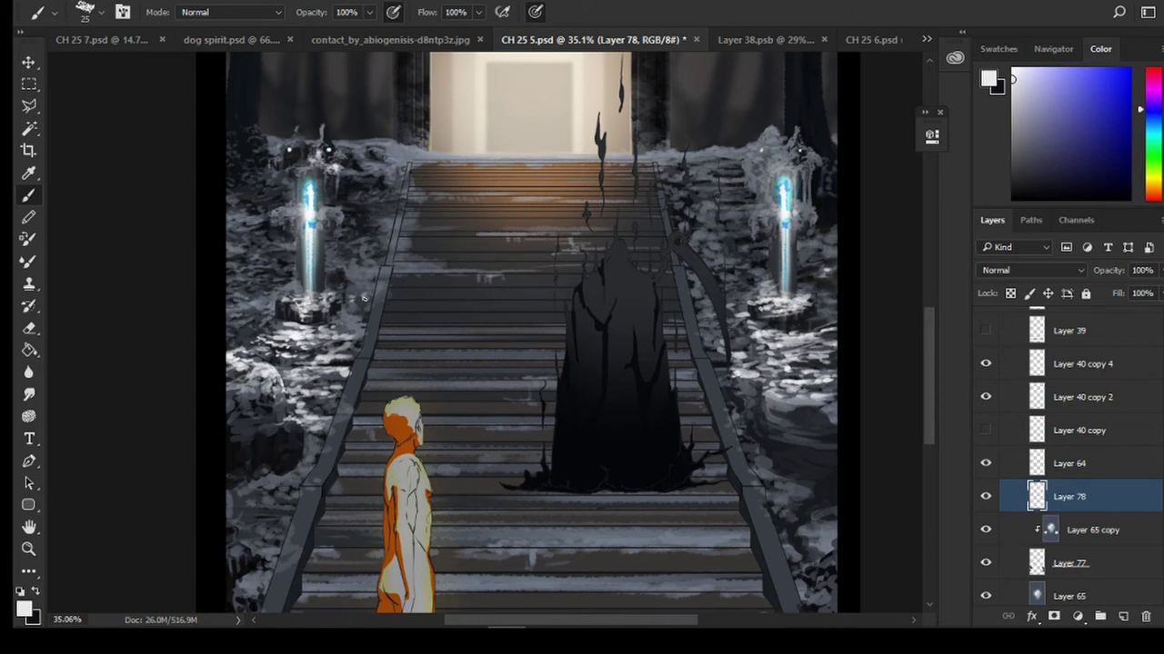
pyautogui.press('e')
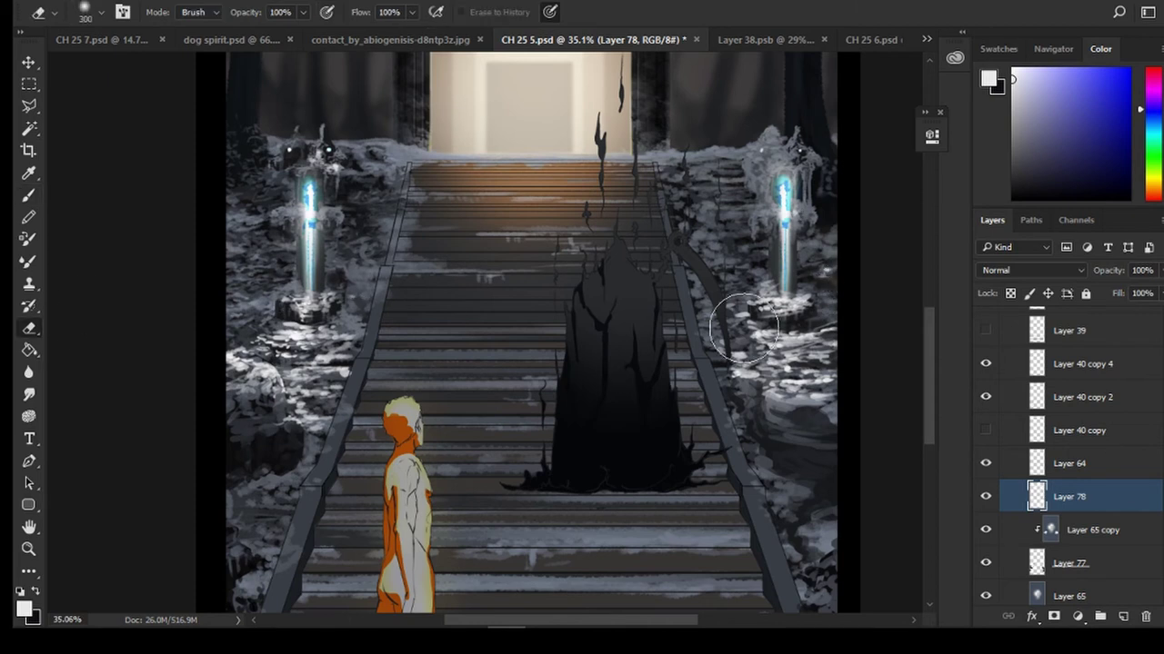
pyautogui.click(31, 195)
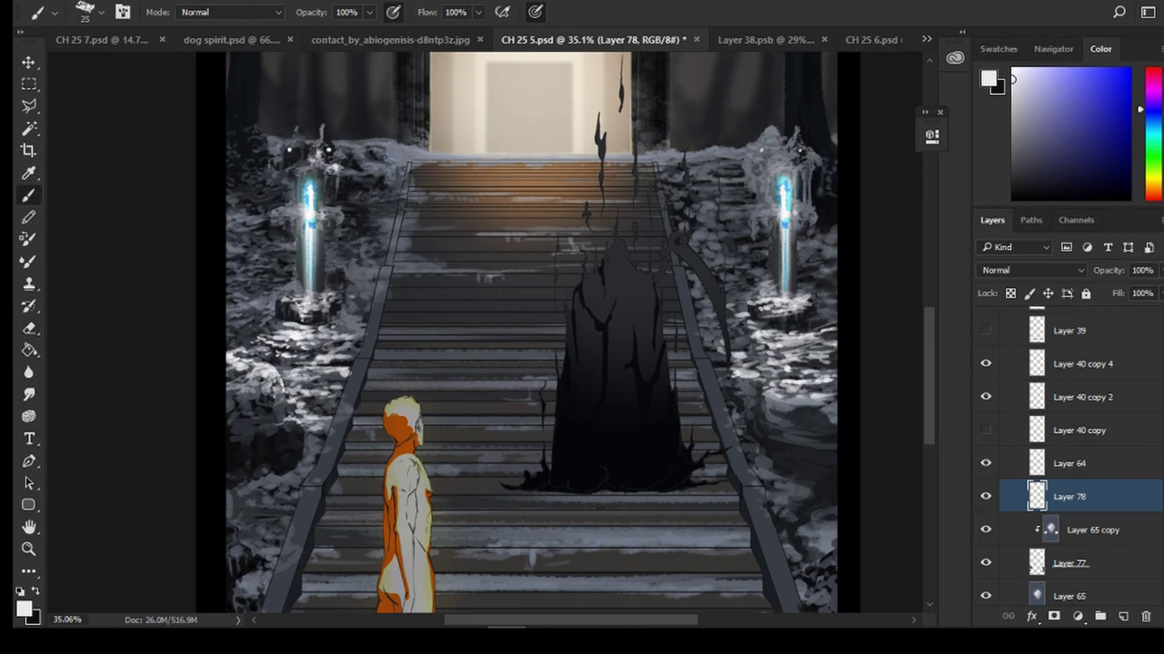
# Paint white snow highlights on the left lantern's middle ledge with the textured brush at 15 px
pyautogui.scroll(4, 352, 192)
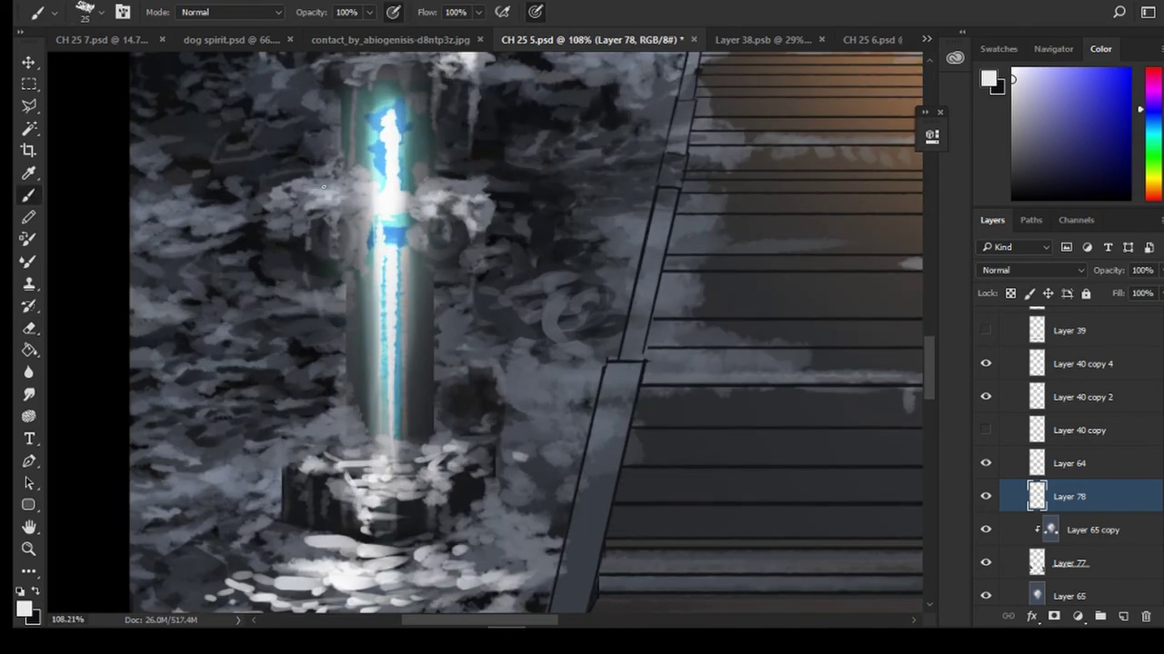
pyautogui.click(1012, 72)
pyautogui.moveTo(330, 197)
pyautogui.mouseDown()
pyautogui.moveTo(297, 207)
pyautogui.moveTo(293, 233)
pyautogui.mouseUp()
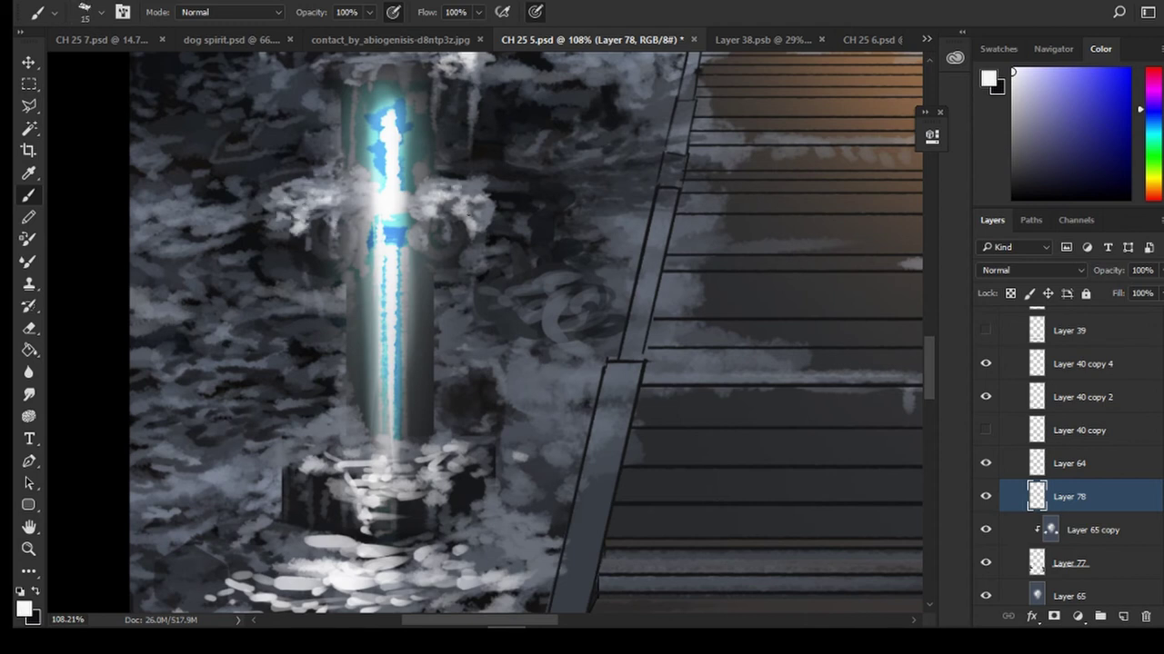
pyautogui.scroll(4, 454, 218)
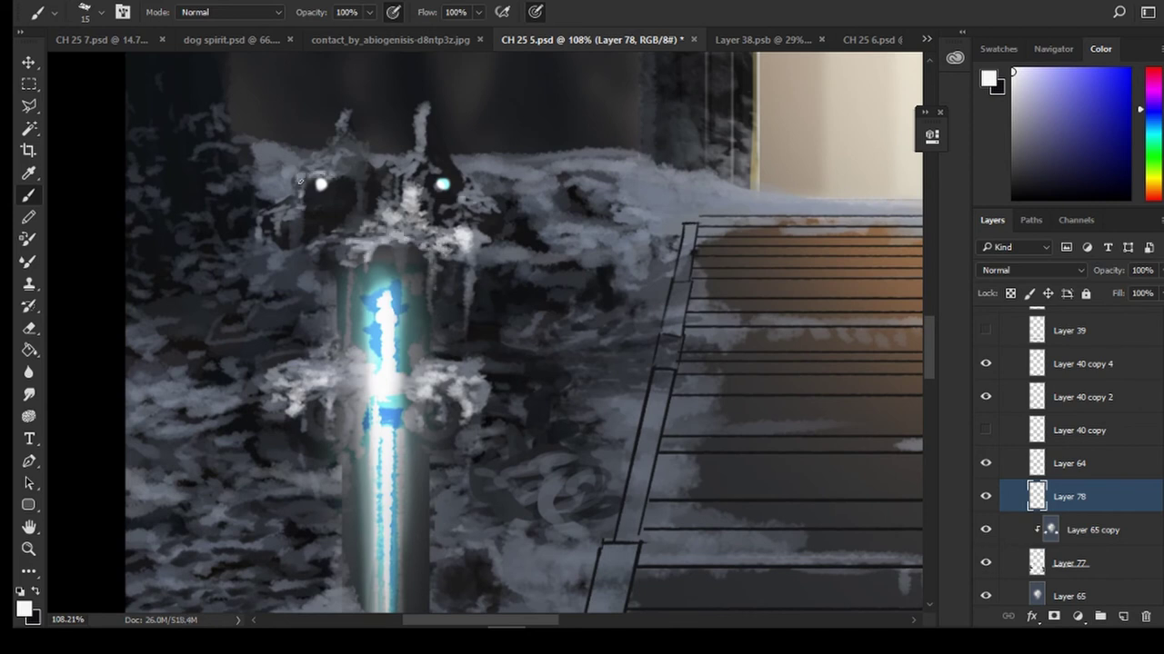
# Paint white snow highlights on the right lantern's middle ledge with the 15 px textured brush
pyautogui.moveTo(854, 309); pyautogui.dragTo(109, 259)
pyautogui.moveTo(625, 299)
pyautogui.mouseDown()
pyautogui.moveTo(649, 291)
pyautogui.moveTo(631, 300)
pyautogui.mouseUp()
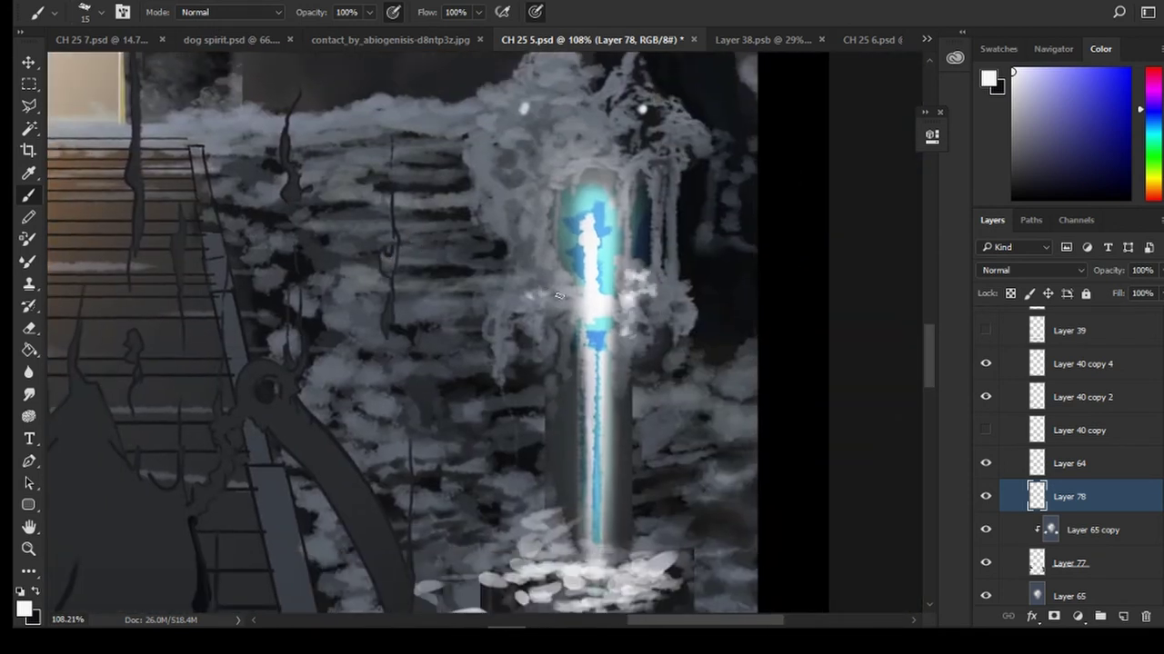
pyautogui.moveTo(550, 272)
pyautogui.mouseDown()
pyautogui.moveTo(549, 238)
pyautogui.moveTo(533, 282)
pyautogui.moveTo(547, 278)
pyautogui.moveTo(532, 291)
pyautogui.moveTo(548, 308)
pyautogui.moveTo(537, 281)
pyautogui.mouseUp()
# Paint broad white snow highlights up the side and across the cap of the right lantern with the brush enlarged to 60 px
pyautogui.press(']')
pyautogui.press(']')
pyautogui.press(']')
pyautogui.press(']')
pyautogui.press(']')
pyautogui.press(']')
pyautogui.press(']')
pyautogui.press(']')
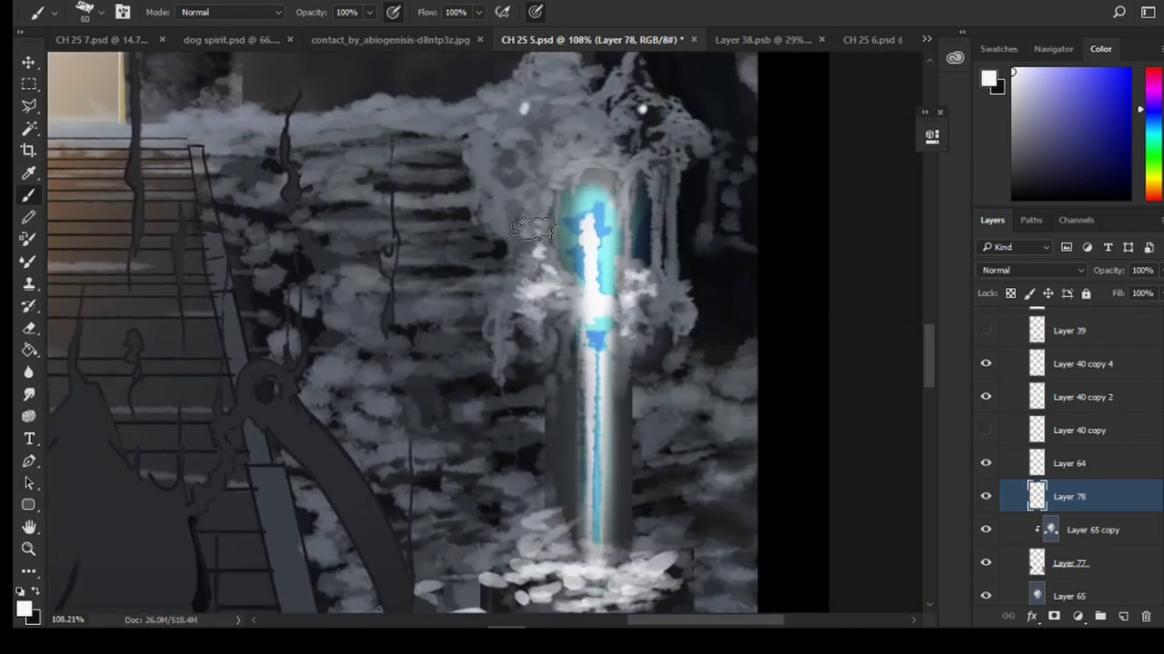
pyautogui.moveTo(532, 227)
pyautogui.mouseDown()
pyautogui.moveTo(573, 148)
pyautogui.moveTo(532, 158)
pyautogui.moveTo(562, 125)
pyautogui.moveTo(505, 190)
pyautogui.moveTo(609, 161)
pyautogui.moveTo(587, 120)
pyautogui.mouseUp()
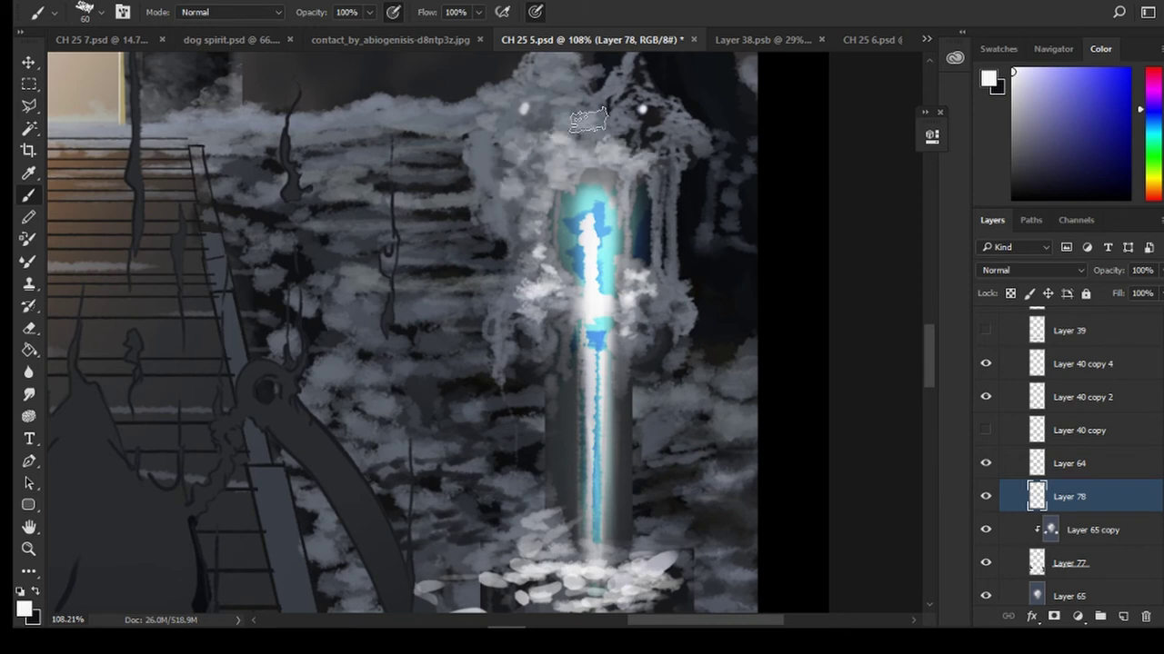
# Paint finer white highlights along the outer edge of the right lantern's snowy cap with the brush reduced to 20 px
pyautogui.press('[')
pyautogui.press('[')
pyautogui.press('[')
pyautogui.press('[')
pyautogui.press('[')
pyautogui.press('[')
pyautogui.press('[')
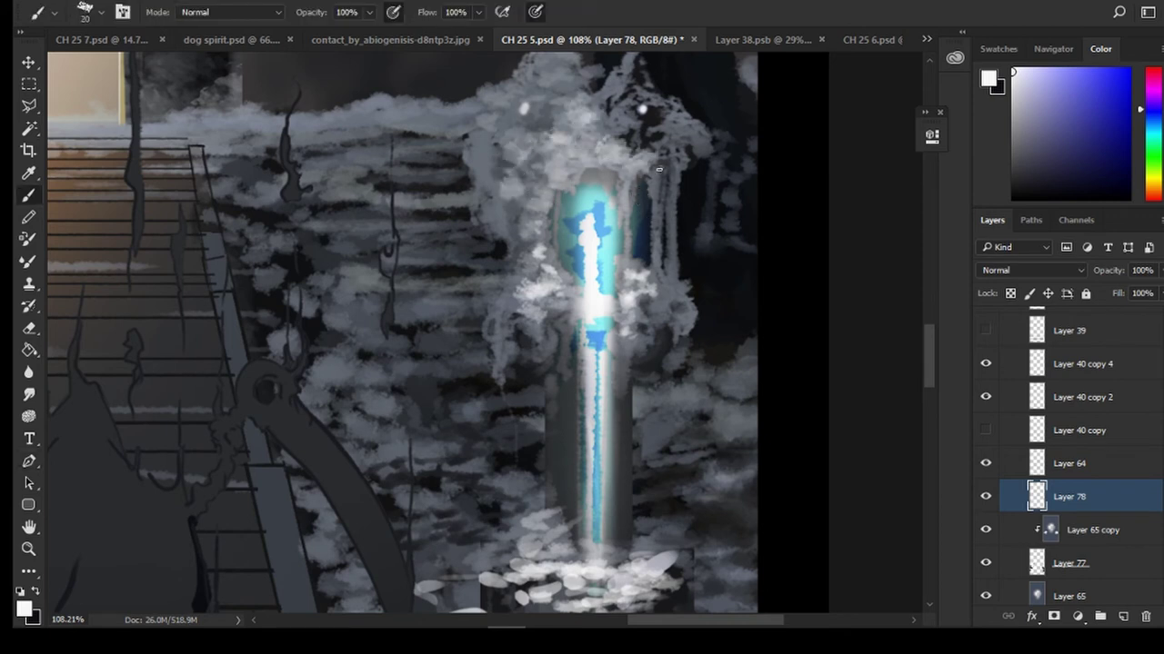
pyautogui.moveTo(659, 169)
pyautogui.mouseDown()
pyautogui.moveTo(697, 142)
pyautogui.moveTo(654, 119)
pyautogui.mouseUp()
pyautogui.click(31, 328)
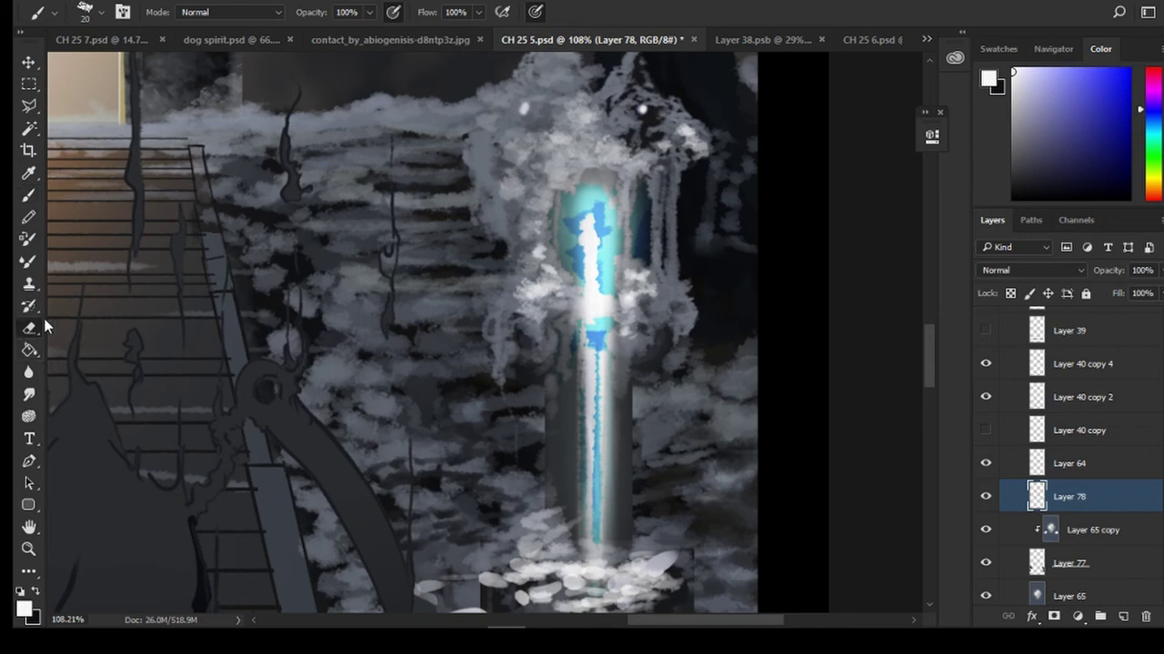
pyautogui.moveTo(544, 285); pyautogui.dragTo(433, 300)
pyautogui.scroll(2, 433, 300)
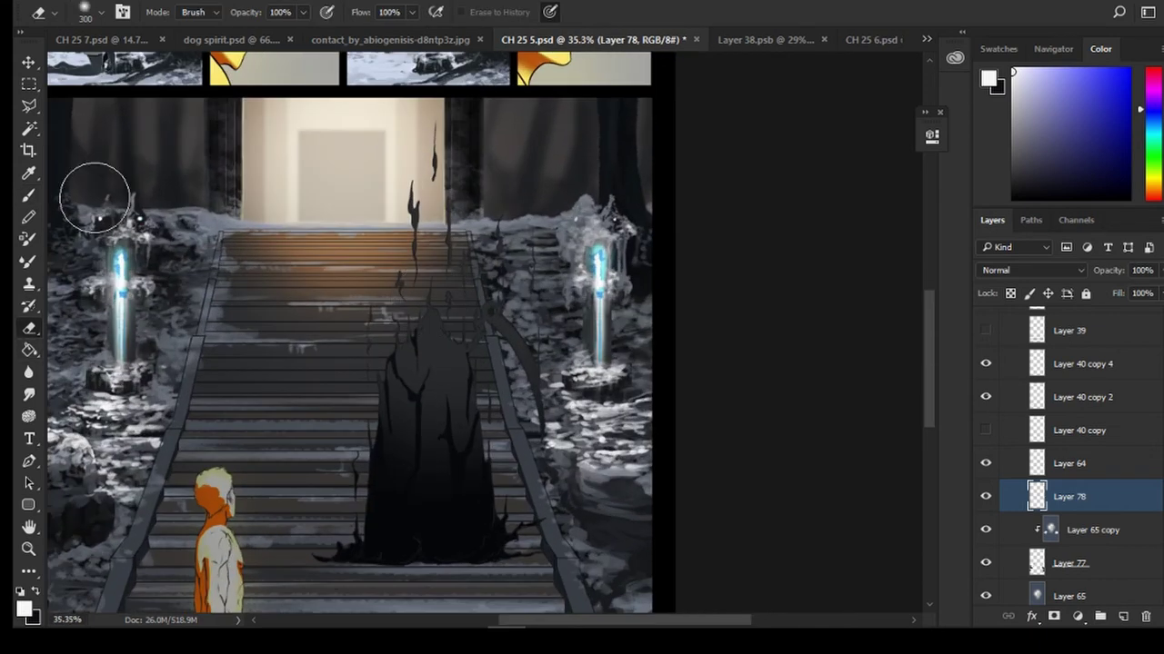
# Add fine 9 px white highlights to the right lantern's icicles and the snow below its base
pyautogui.press('b')
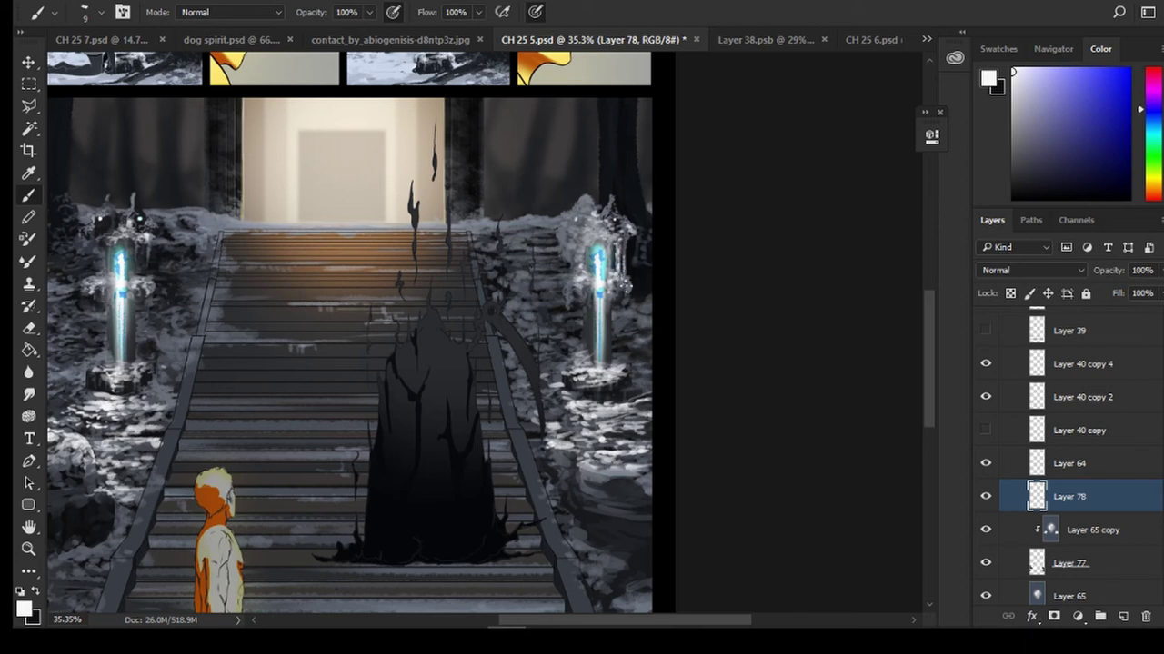
pyautogui.scroll(2, 667, 282)
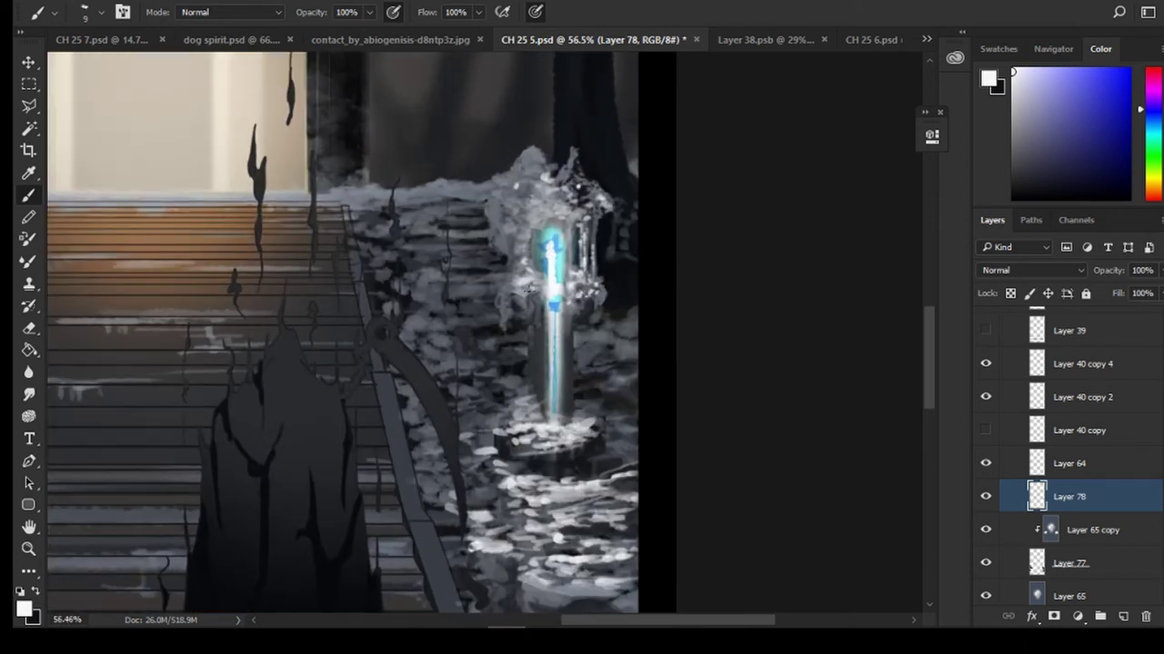
pyautogui.scroll(2, 509, 391)
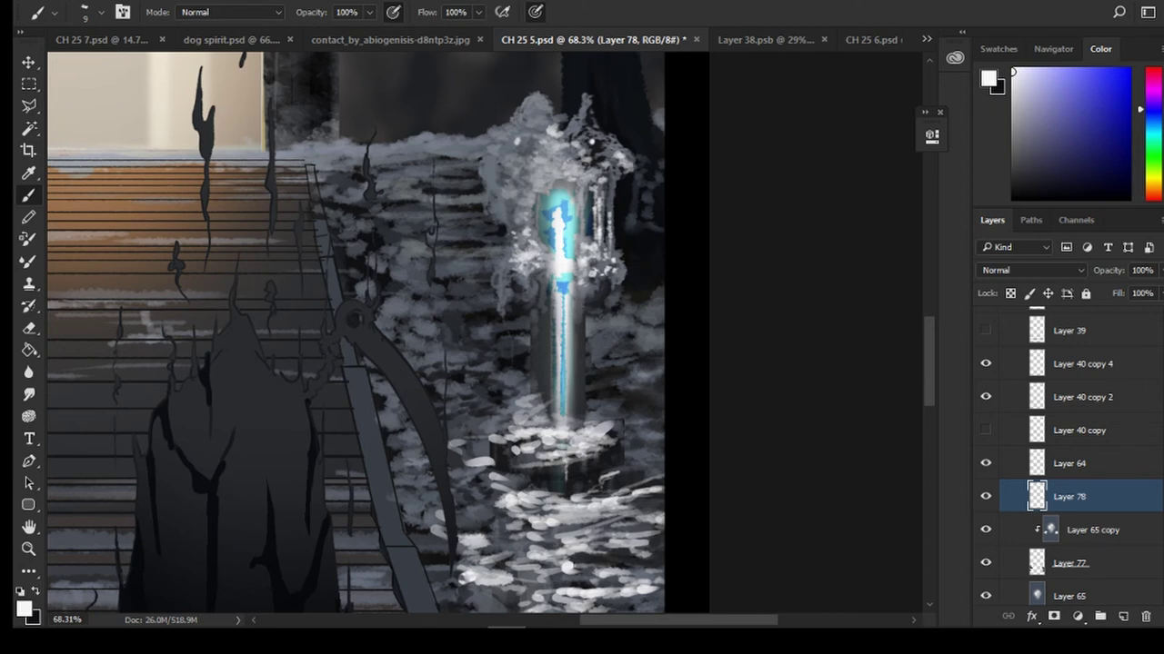
pyautogui.moveTo(599, 542); pyautogui.dragTo(649, 532)
pyautogui.scroll(-3, 509, 364)
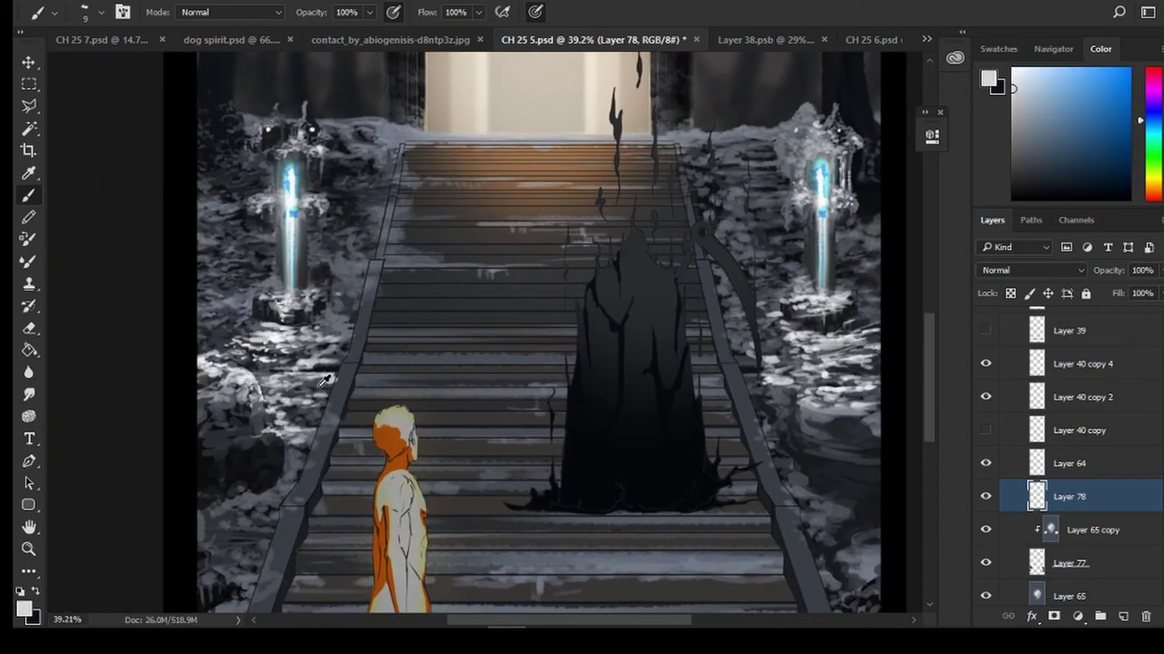
# Sample near-black from the shadowed rocks below the left lantern
pyautogui.keyDown('alt'); pyautogui.click(255, 461); pyautogui.keyUp('alt')
pyautogui.keyDown('alt'); pyautogui.click(233, 469); pyautogui.keyUp('alt')
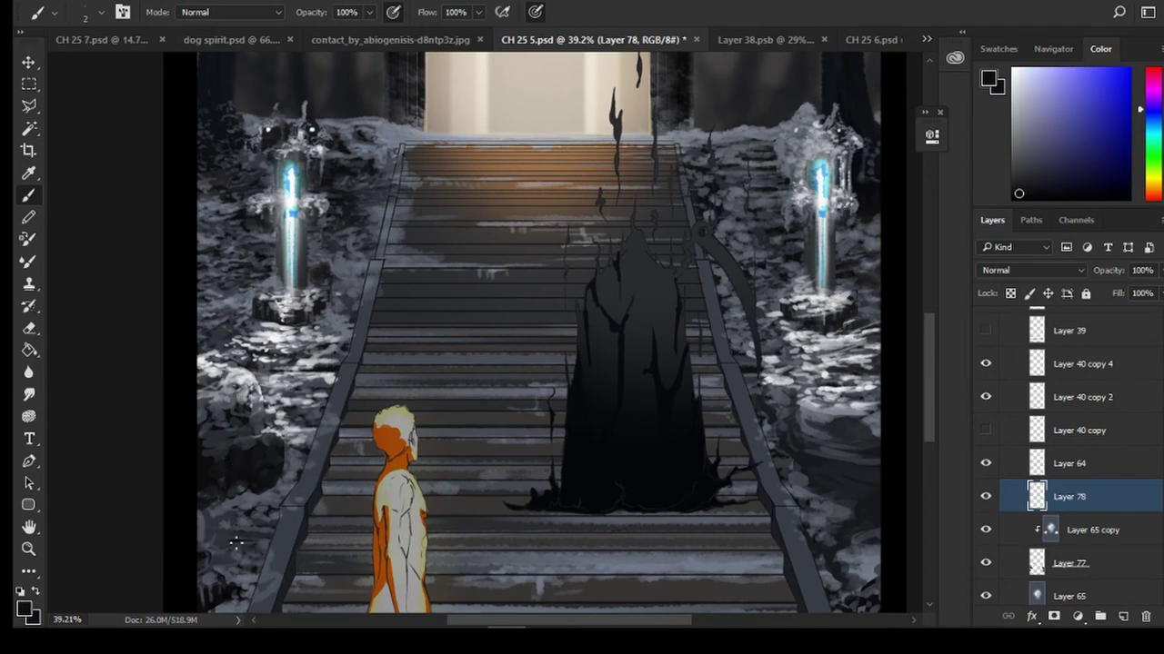
pyautogui.scroll(-2, 457, 474)
pyautogui.scroll(1, 457, 474)
pyautogui.moveTo(536, 453); pyautogui.dragTo(494, 404)
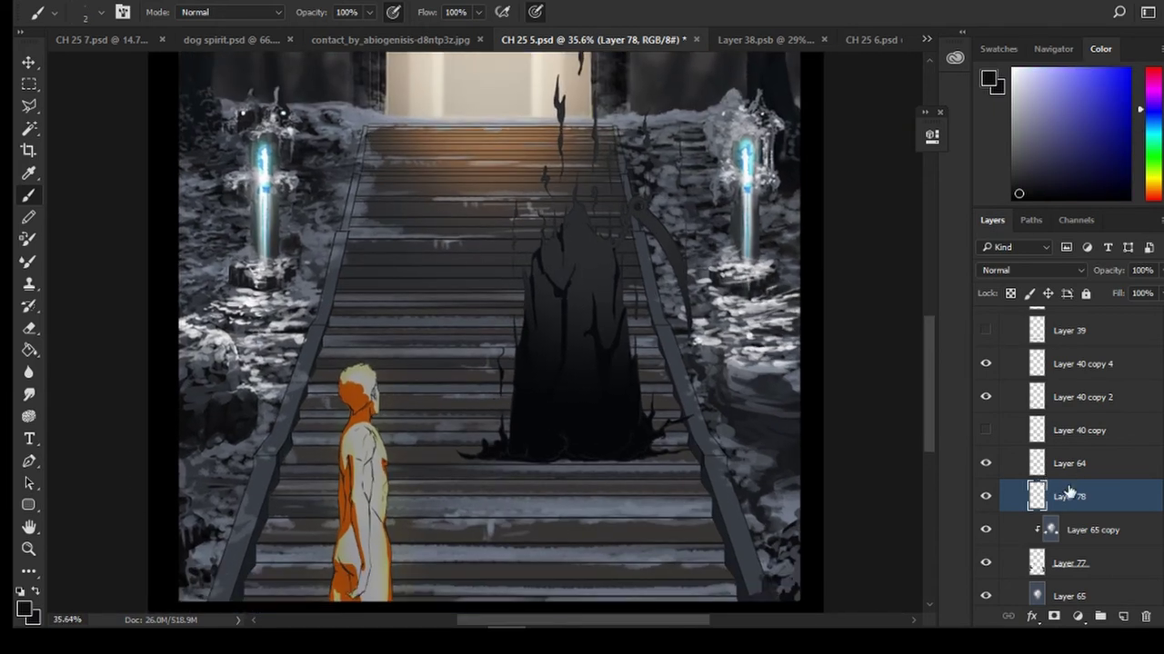
# Add a new Multiply layer above Layer 64 and pick the "shadow" swatch as the paint colour
pyautogui.click(1080, 471)
pyautogui.click(1123, 617)
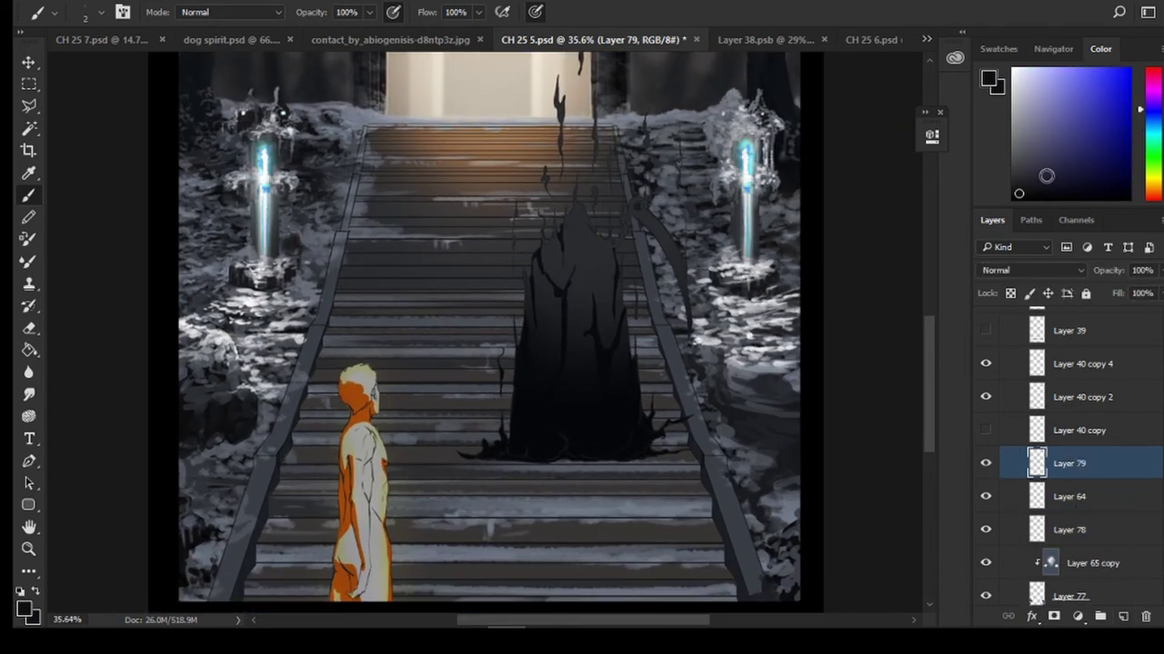
pyautogui.click(999, 50)
pyautogui.scroll(-2, 1019, 168)
pyautogui.doubleClick(1104, 148)
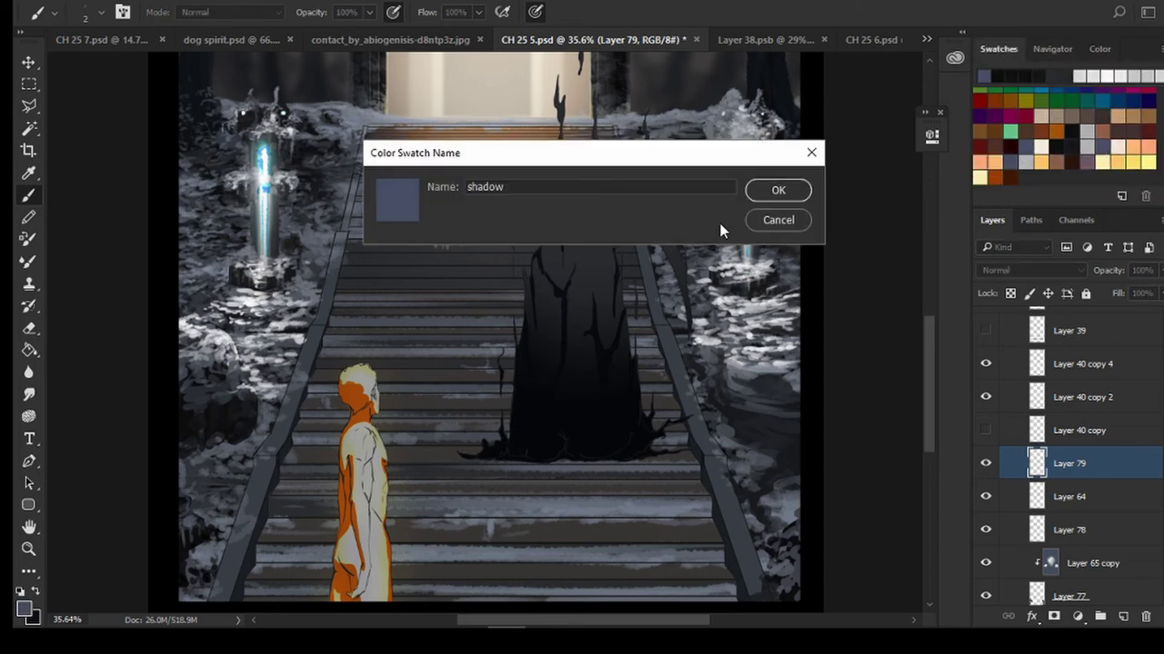
pyautogui.click(772, 221)
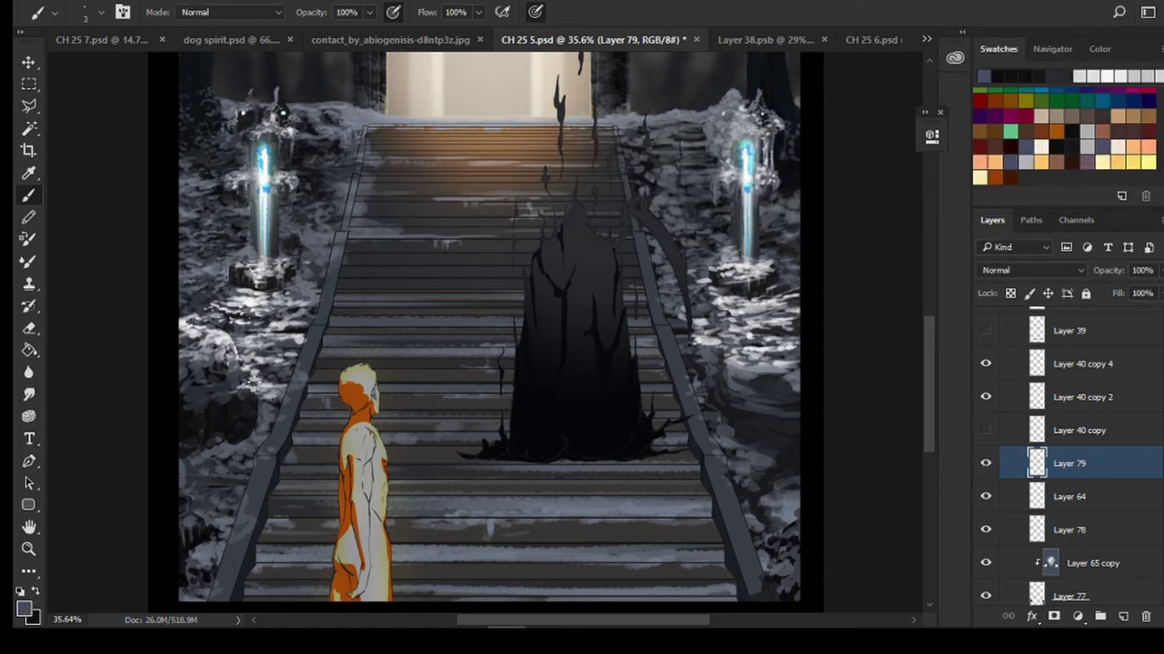
pyautogui.click(993, 266)
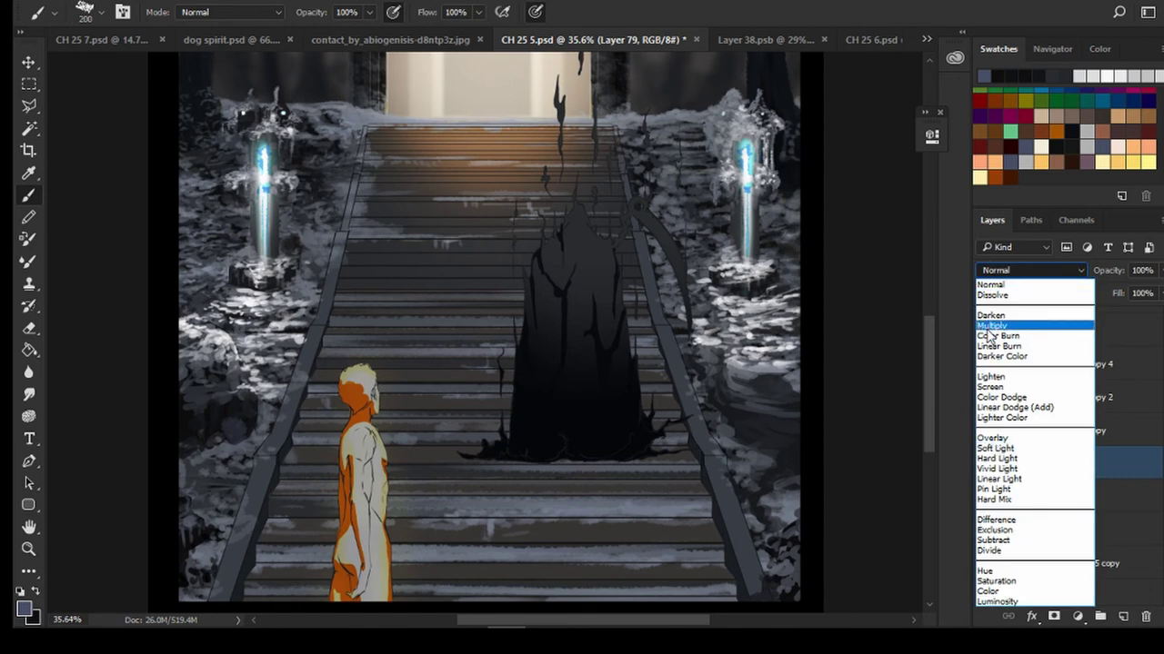
pyautogui.click(1000, 332)
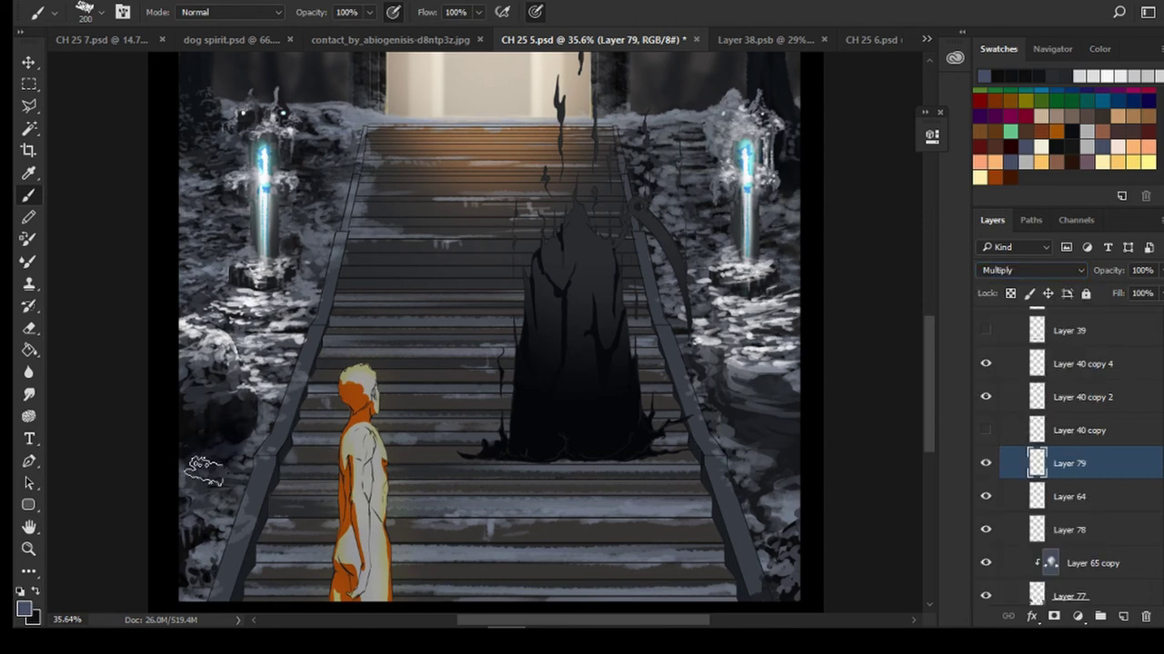
# Paint shadow over the rocks at the lower left of the staircase, varying the textured brush between about 125 and 150 px
pyautogui.press('[')
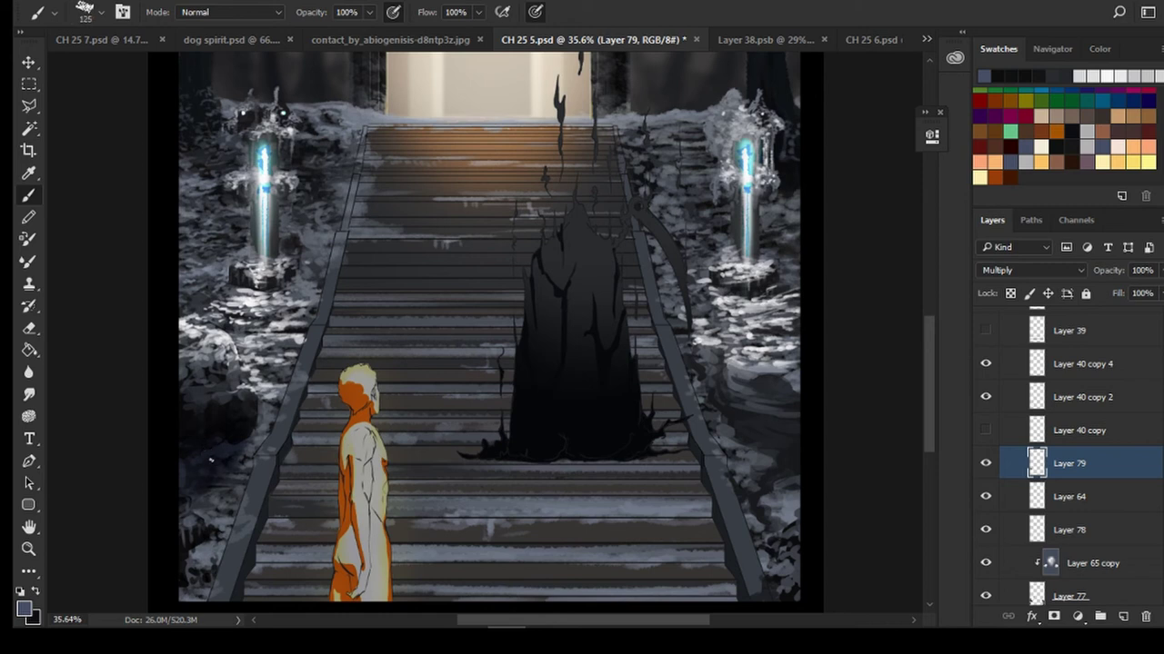
pyautogui.press(']')
pyautogui.press(']')
pyautogui.press(']')
pyautogui.press(']')
pyautogui.press(']')
pyautogui.press(']')
pyautogui.press(']')
pyautogui.press(']')
pyautogui.press(']')
pyautogui.press(']')
pyautogui.press(']')
pyautogui.press('[')
pyautogui.press('[')
pyautogui.press('[')
pyautogui.press('[')
pyautogui.press('[')
pyautogui.press('[')
pyautogui.press('[')
pyautogui.press('[')
pyautogui.press('[')
pyautogui.press('[')
pyautogui.press('[')
pyautogui.press('[')
pyautogui.press('[')
pyautogui.press('[')
pyautogui.press('[')
pyautogui.press('[')
pyautogui.press('[')
pyautogui.press('[')
pyautogui.press(']')
pyautogui.press(']')
pyautogui.press(']')
pyautogui.press(']')
pyautogui.press(']')
pyautogui.press(']')
pyautogui.press(']')
pyautogui.press(']')
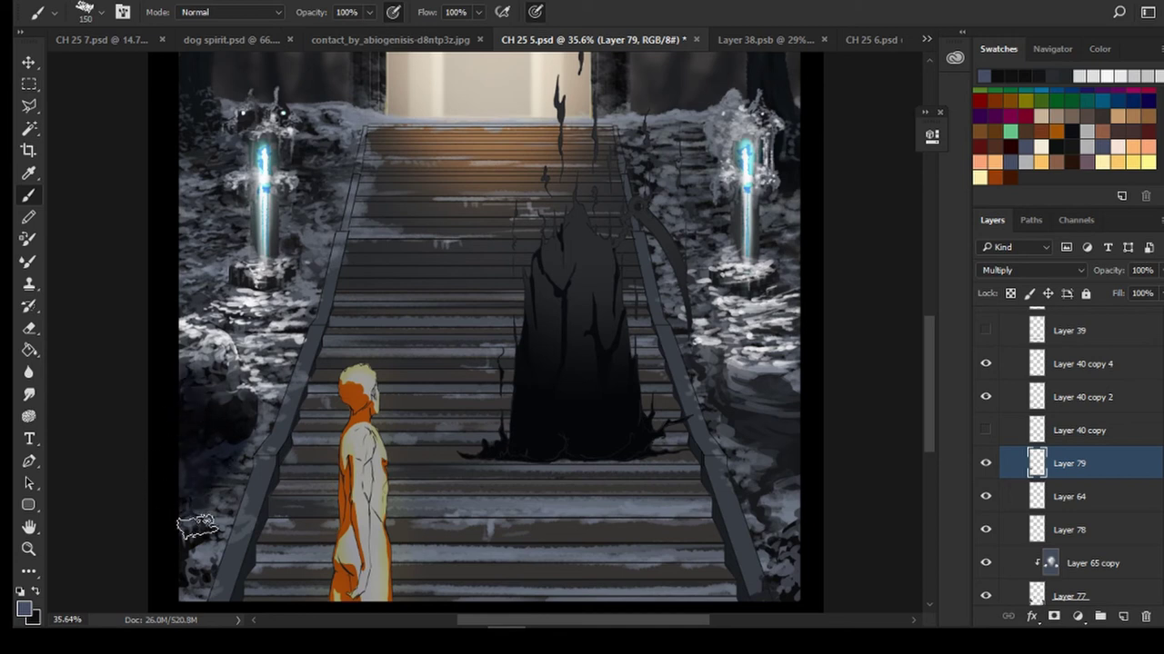
# Clean up the shadow near the panel's left edge with a soft eraser reduced to 60 px
pyautogui.press('e')
pyautogui.press('[')
pyautogui.press('[')
pyautogui.press('[')
pyautogui.press('[')
pyautogui.press('[')
pyautogui.press('[')
pyautogui.press('[')
pyautogui.press('[')
pyautogui.press('[')
pyautogui.press('[')
pyautogui.press('[')
pyautogui.press('[')
pyautogui.press('[')
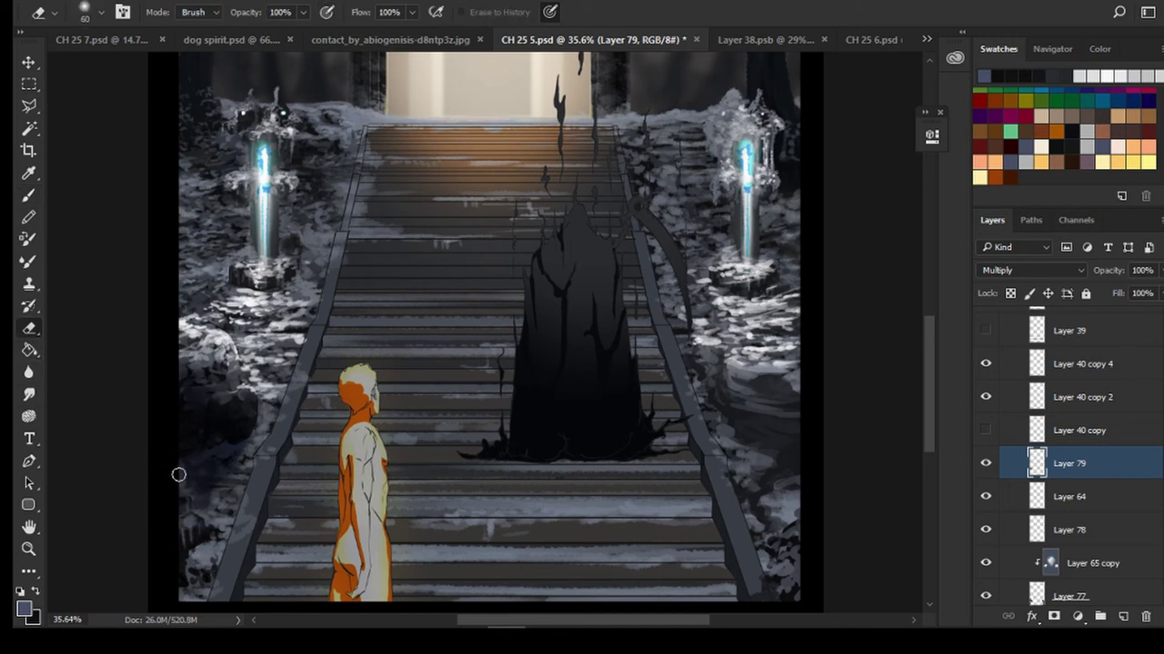
# Shade the lower-left rocks beside the stair rail with the textured brush at 150 and 50 px, and refine with a 35 px eraser
pyautogui.press('b')
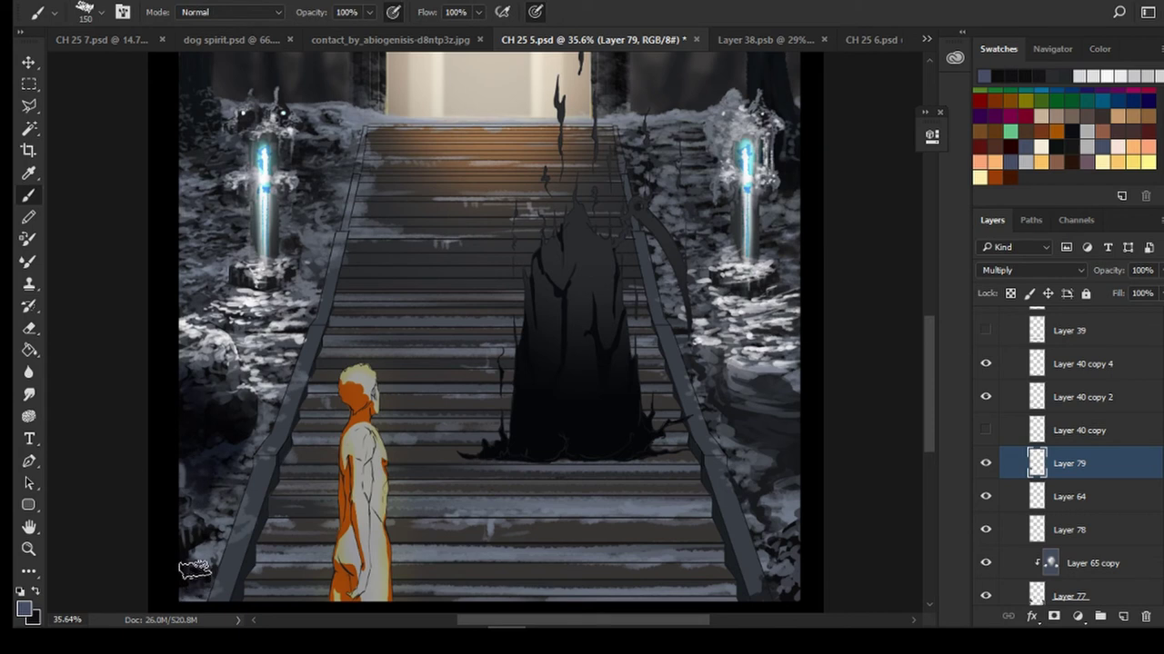
pyautogui.scroll(-2, 203, 509)
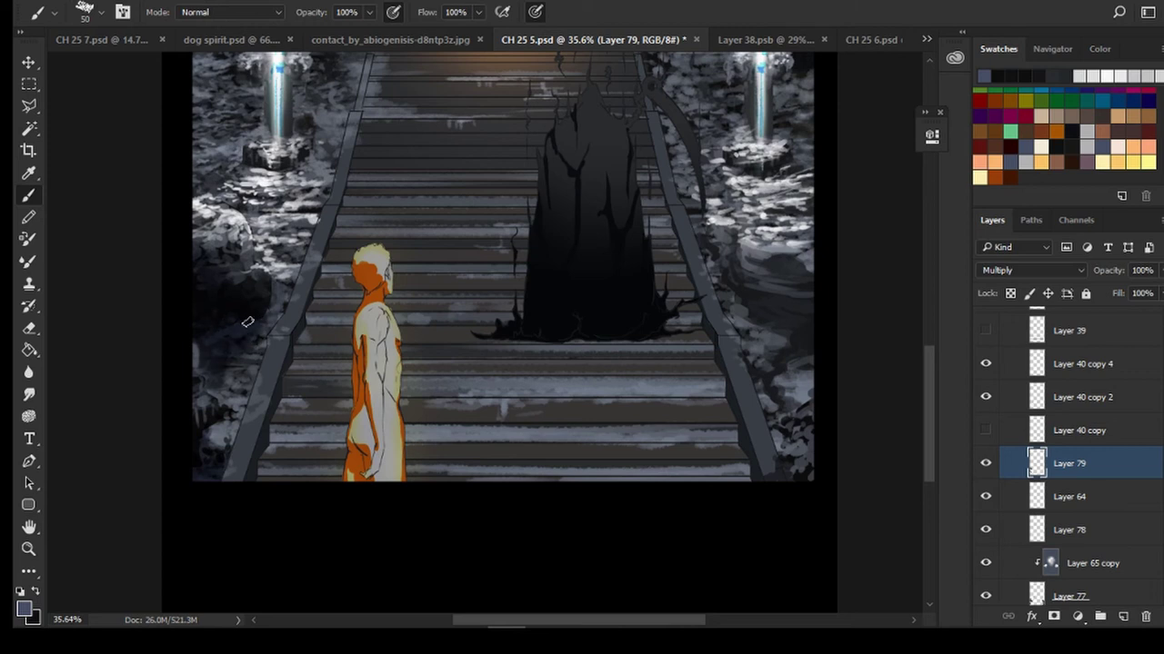
pyautogui.press('e')
pyautogui.scroll(2, 292, 251)
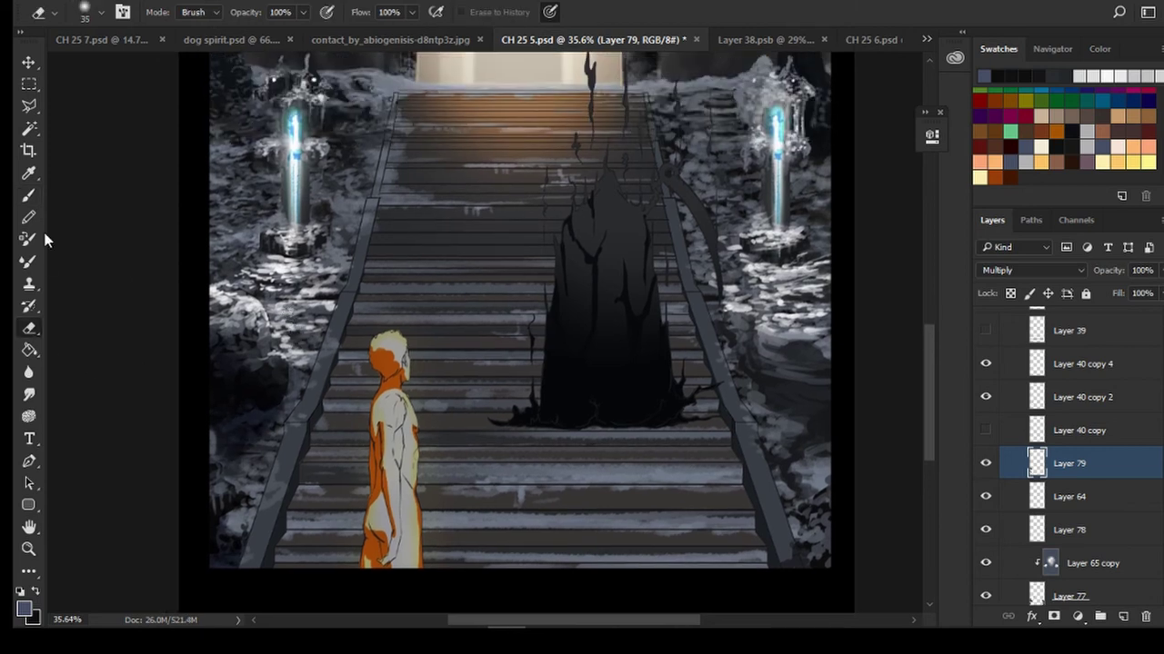
# Paint shadow down the panel's left edge beside the left lantern with the textured brush enlarged to 175 px
pyautogui.press('b')
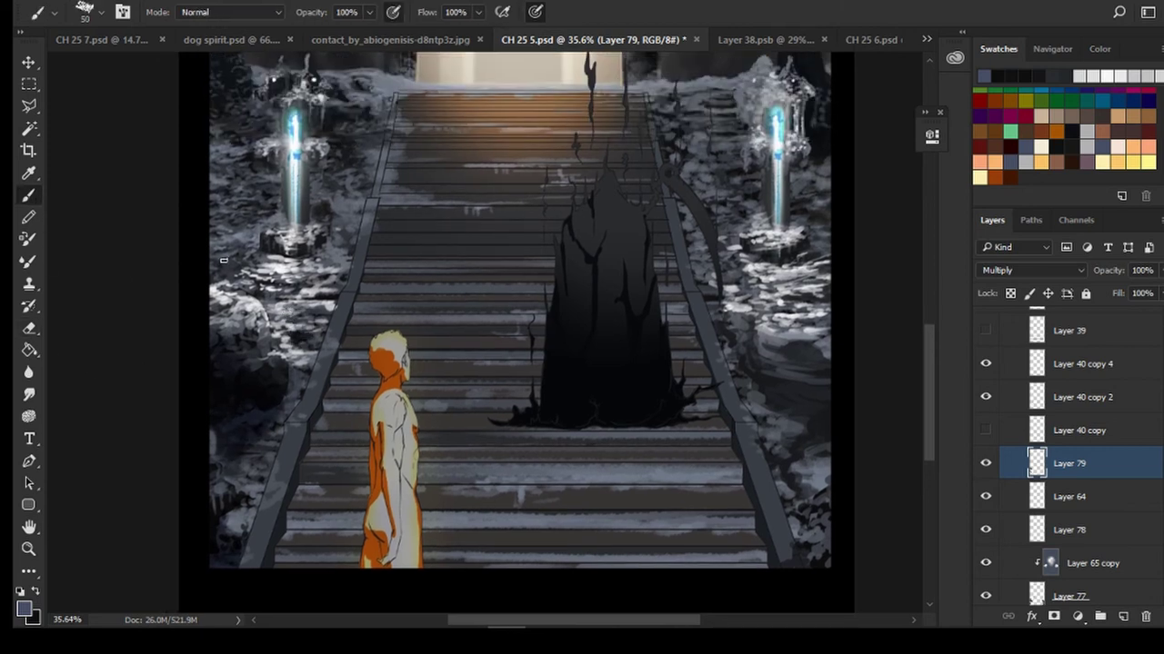
pyautogui.press(']')
pyautogui.press(']')
pyautogui.press(']')
pyautogui.press(']')
pyautogui.press(']')
pyautogui.press(']')
pyautogui.press(']')
pyautogui.press(']')
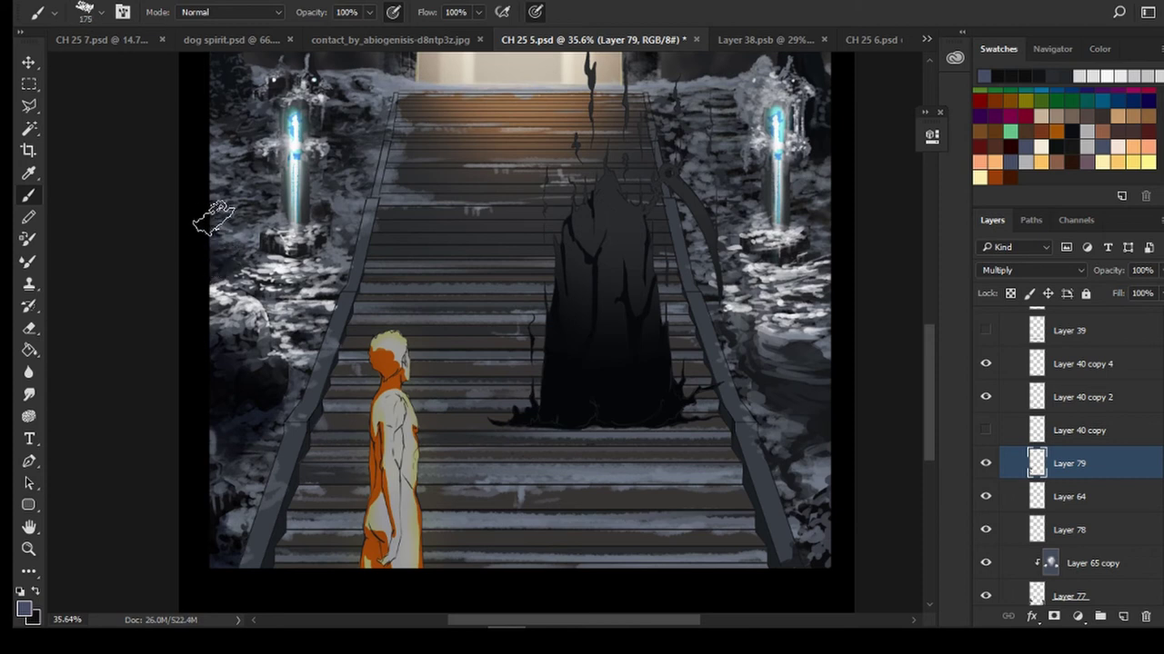
pyautogui.moveTo(213, 224); pyautogui.dragTo(229, 330)
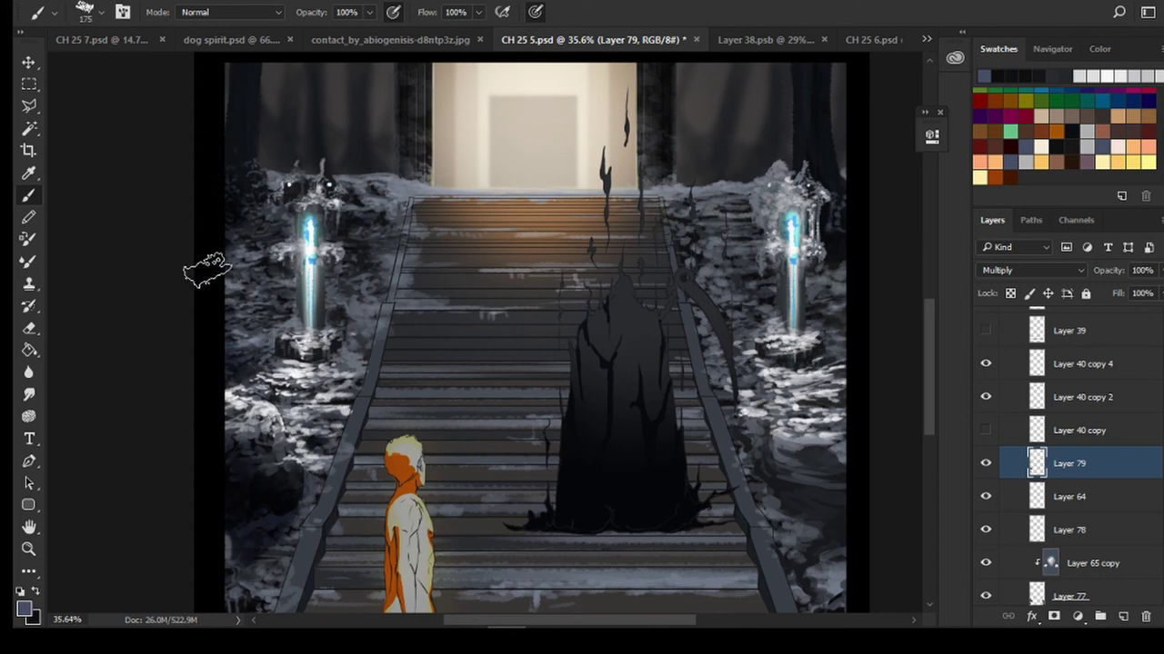
# Soften the shadow at the panel's left edge beside the left lantern with a 175 px eraser
pyautogui.press('e')
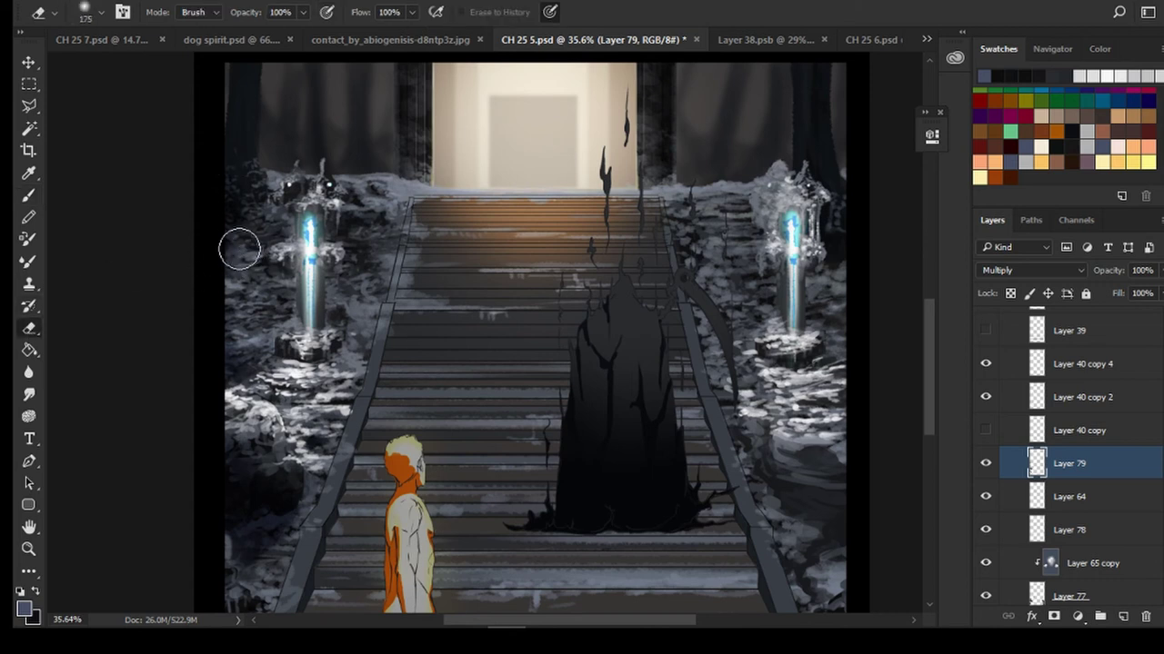
pyautogui.press('b')
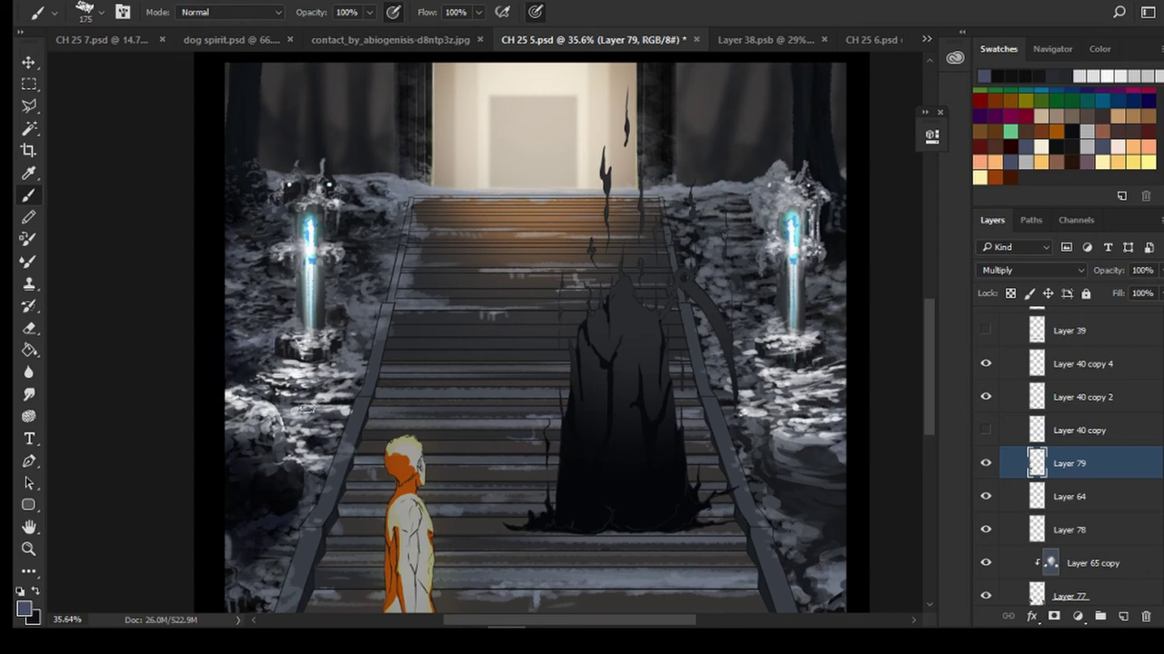
# Shade the rocks between the right stair rail and the right lantern with the textured brush at 70 and 125 px
pyautogui.moveTo(307, 409); pyautogui.dragTo(225, 386)
pyautogui.press('[')
pyautogui.press('[')
pyautogui.press('[')
pyautogui.press('[')
pyautogui.press('[')
pyautogui.press('[')
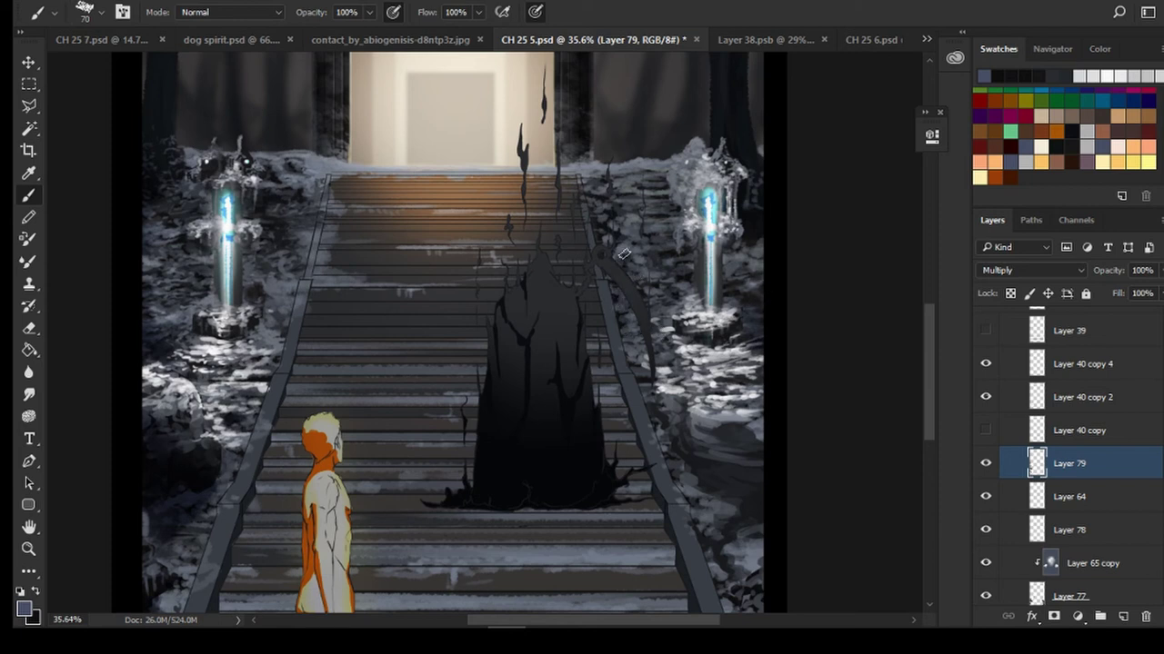
pyautogui.press(']')
pyautogui.press(']')
pyautogui.press(']')
pyautogui.press(']')
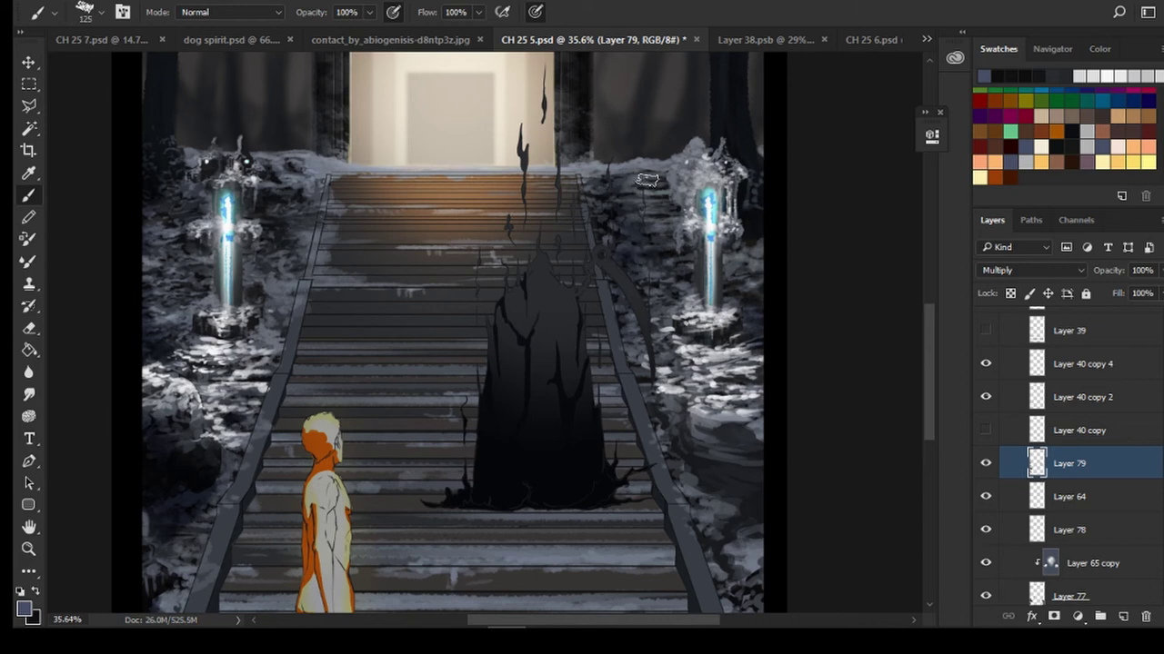
# Refine the shading on the snowy bank at the top of the right stair rail with the textured brush at 200 px
pyautogui.click(1090, 48)
pyautogui.click(1016, 47)
pyautogui.click(30, 329)
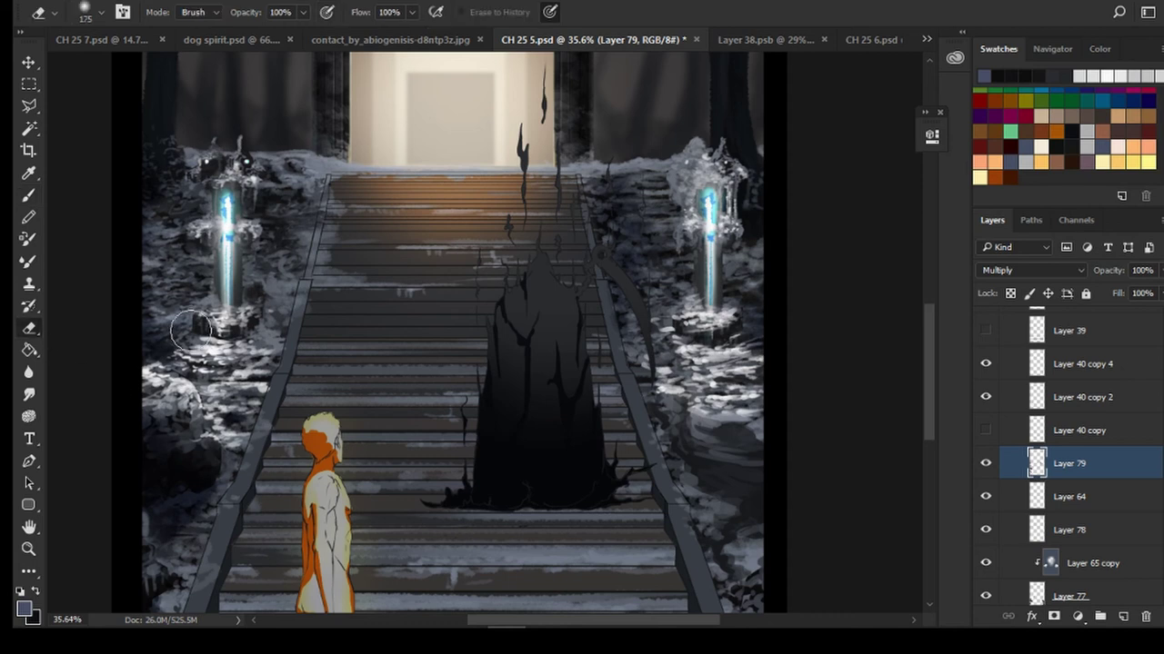
pyautogui.click(29, 195)
pyautogui.moveTo(597, 177); pyautogui.dragTo(578, 177)
pyautogui.moveTo(660, 168); pyautogui.dragTo(630, 177)
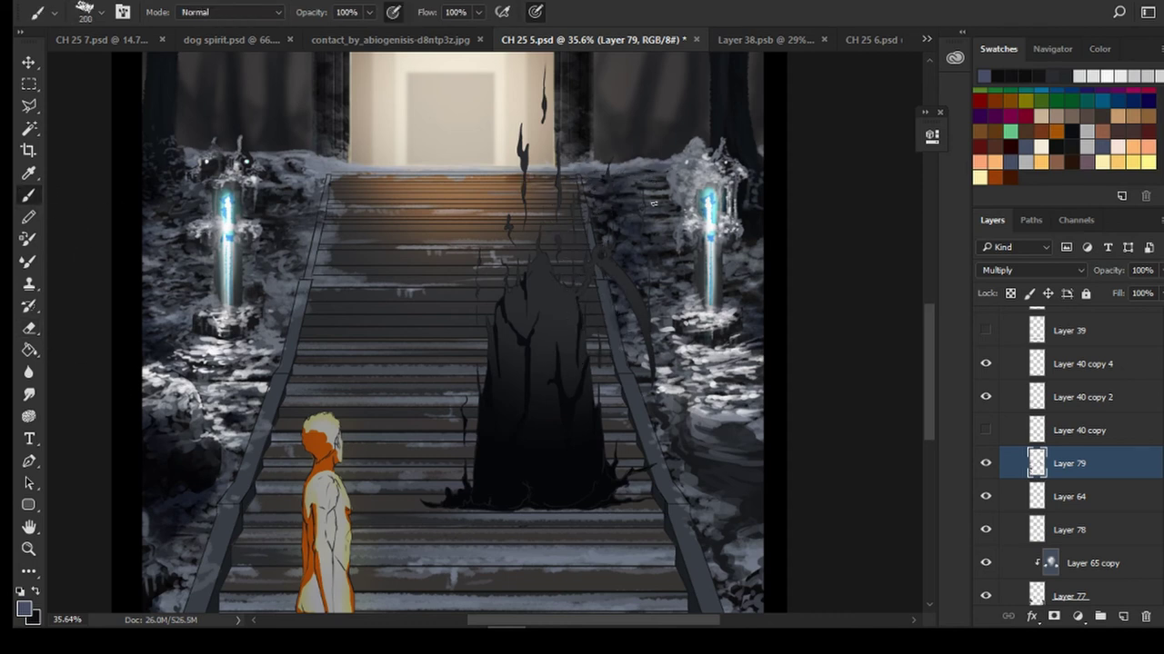
# Deepen the shadow between the stairs and the right lantern with the textured brush at 700 px, and soften it with a 150 px eraser
pyautogui.press(']')
pyautogui.press(']')
pyautogui.press(']')
pyautogui.press(']')
pyautogui.press(']')
pyautogui.press(']')
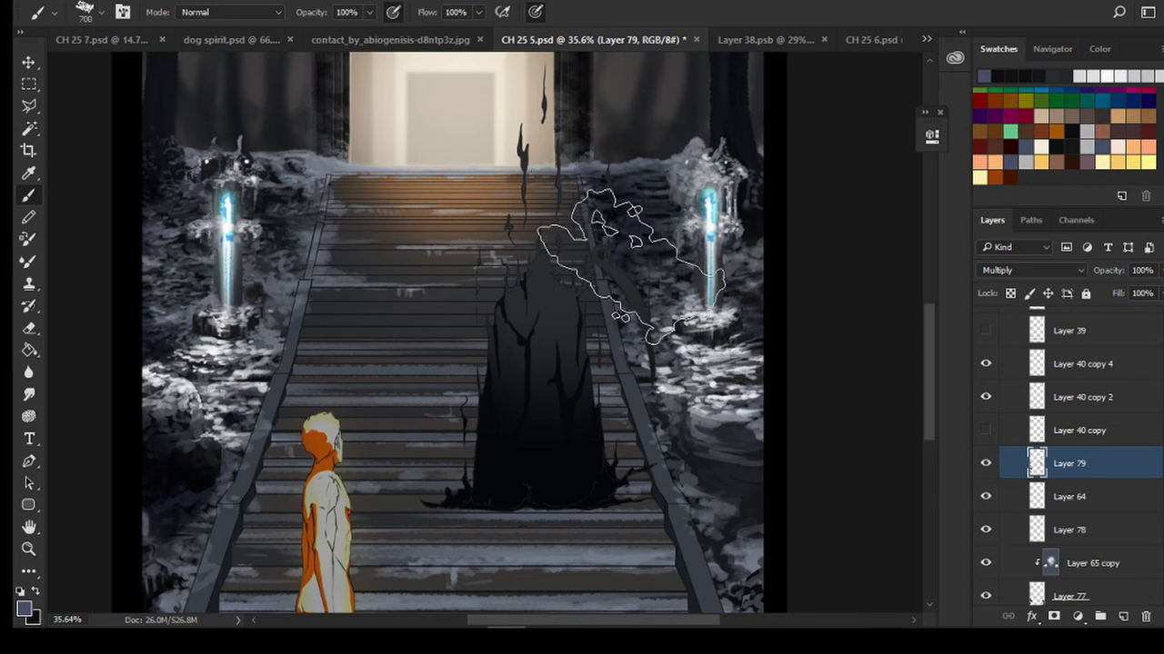
pyautogui.press('e')
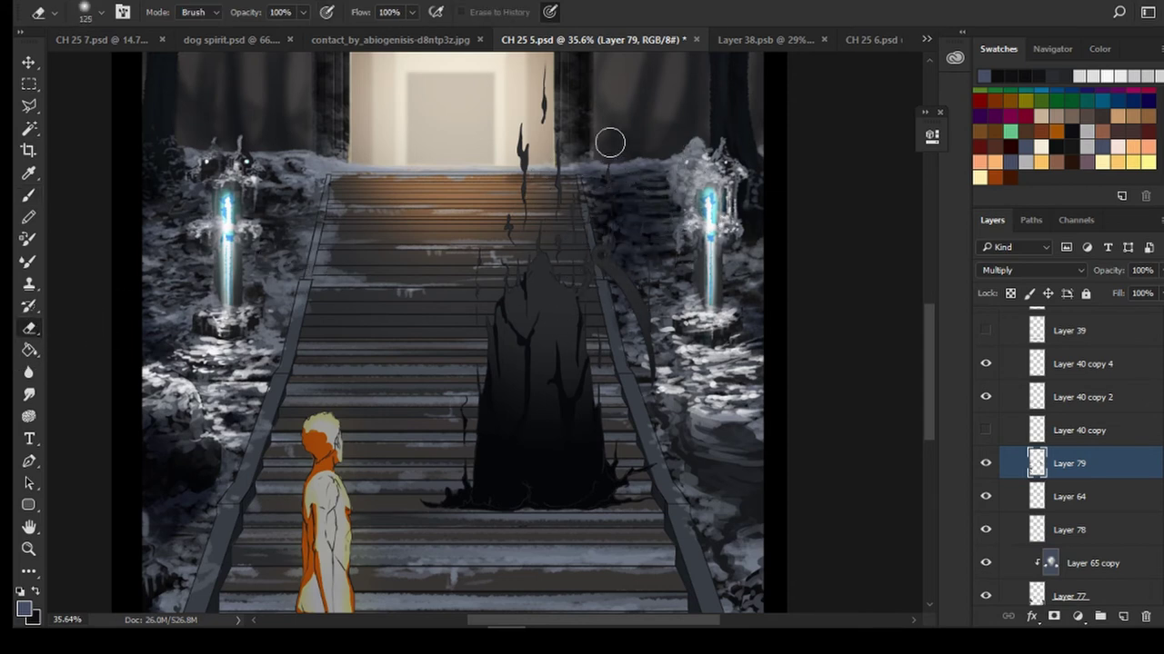
pyautogui.press(']')
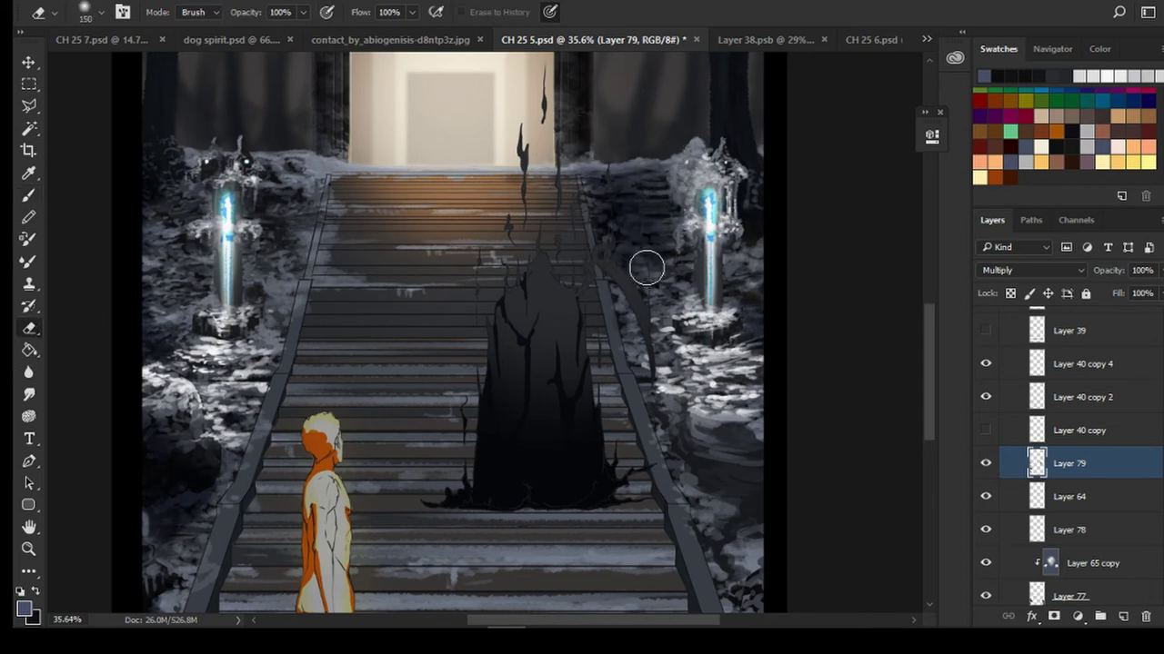
# Paint shadow over the rocks at the panel's lower right edge with the textured brush reduced to 150 px
pyautogui.press('b')
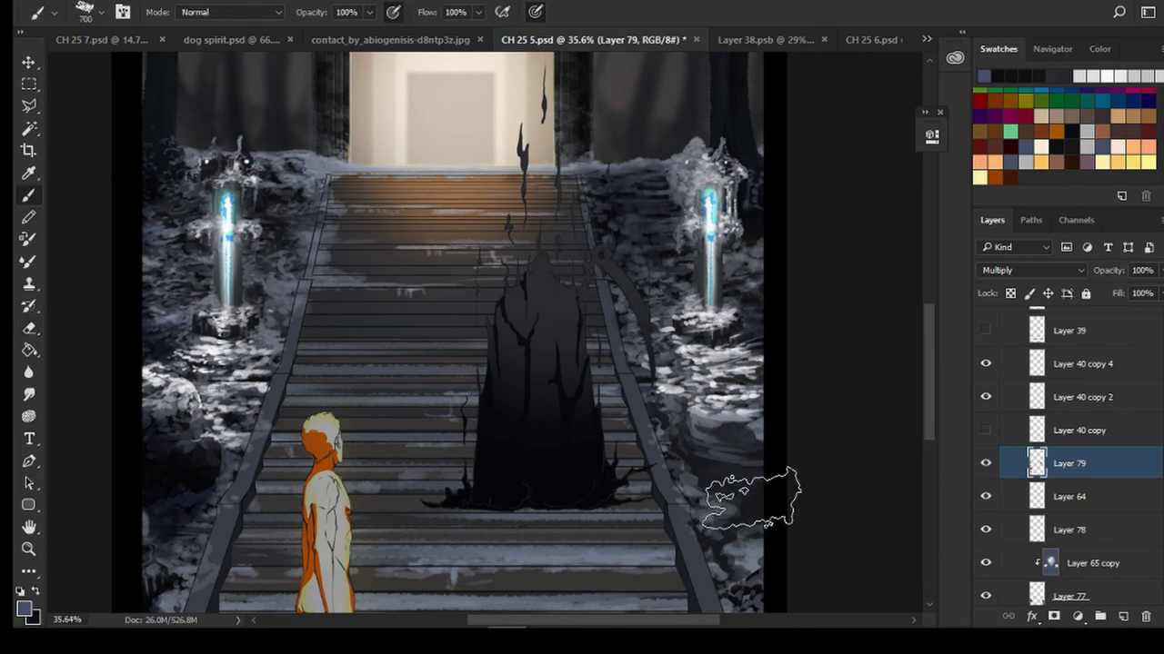
pyautogui.press('[')
pyautogui.press('[')
pyautogui.press('[')
pyautogui.press('[')
pyautogui.press('[')
pyautogui.press('[')
pyautogui.press('[')
pyautogui.press('[')
pyautogui.press('[')
pyautogui.press('[')
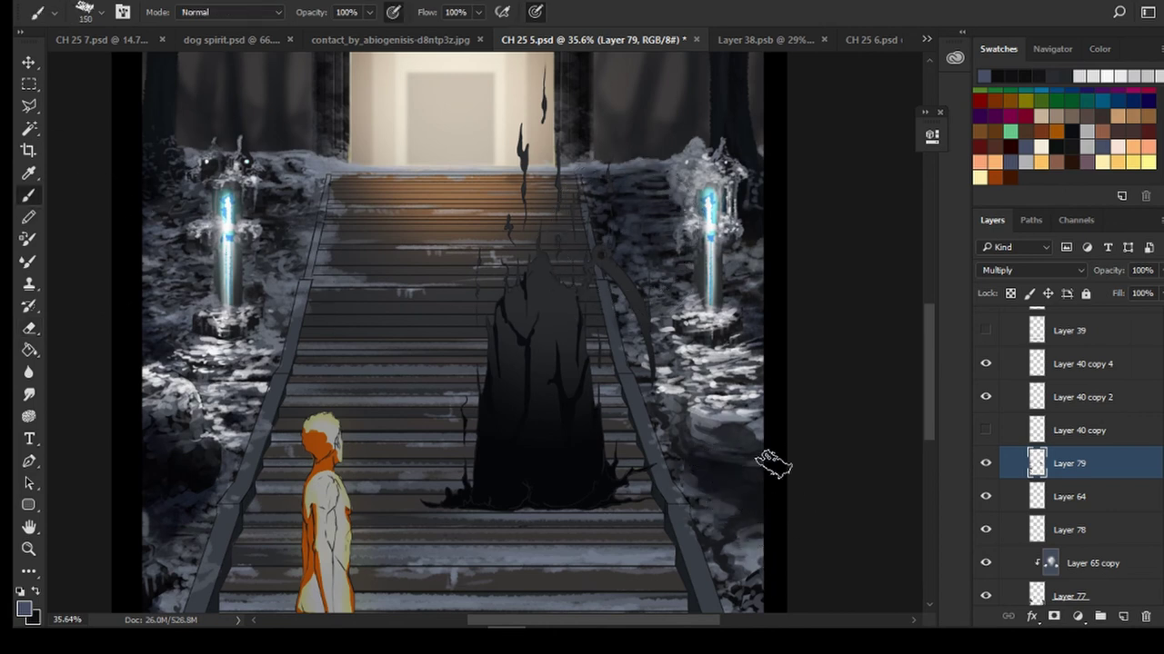
pyautogui.press(']')
pyautogui.press(']')
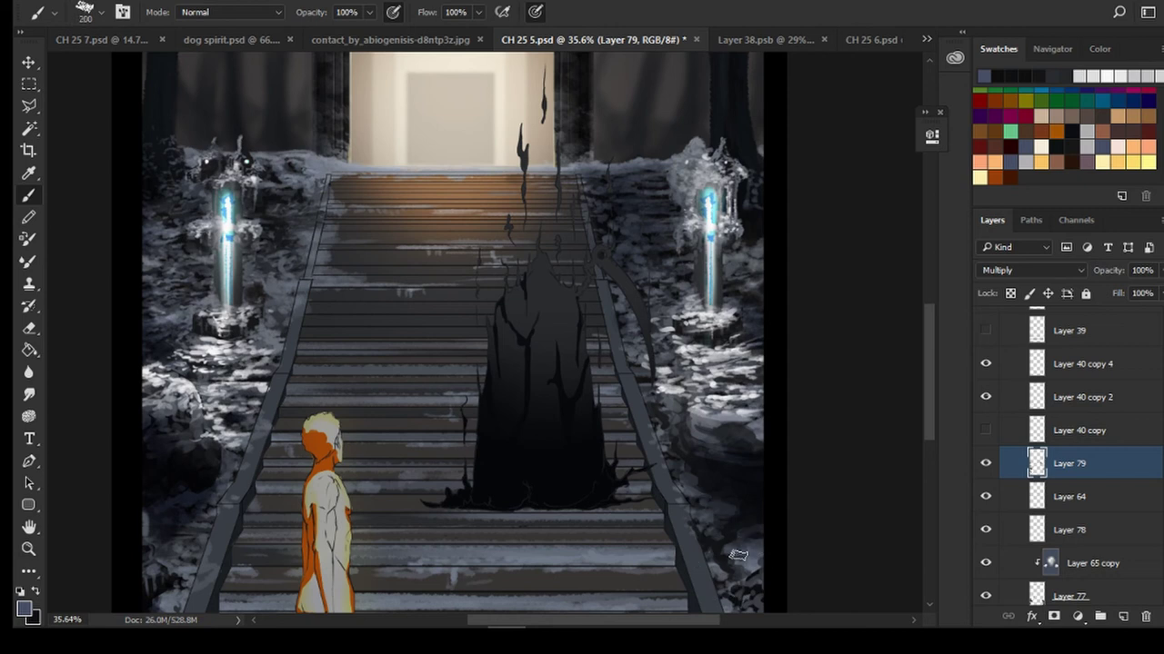
# Darken the rocks beside the lower end of the right stair rail with the textured brush at 200 px
pyautogui.moveTo(738, 556); pyautogui.dragTo(700, 500)
pyautogui.moveTo(736, 576); pyautogui.dragTo(756, 546)
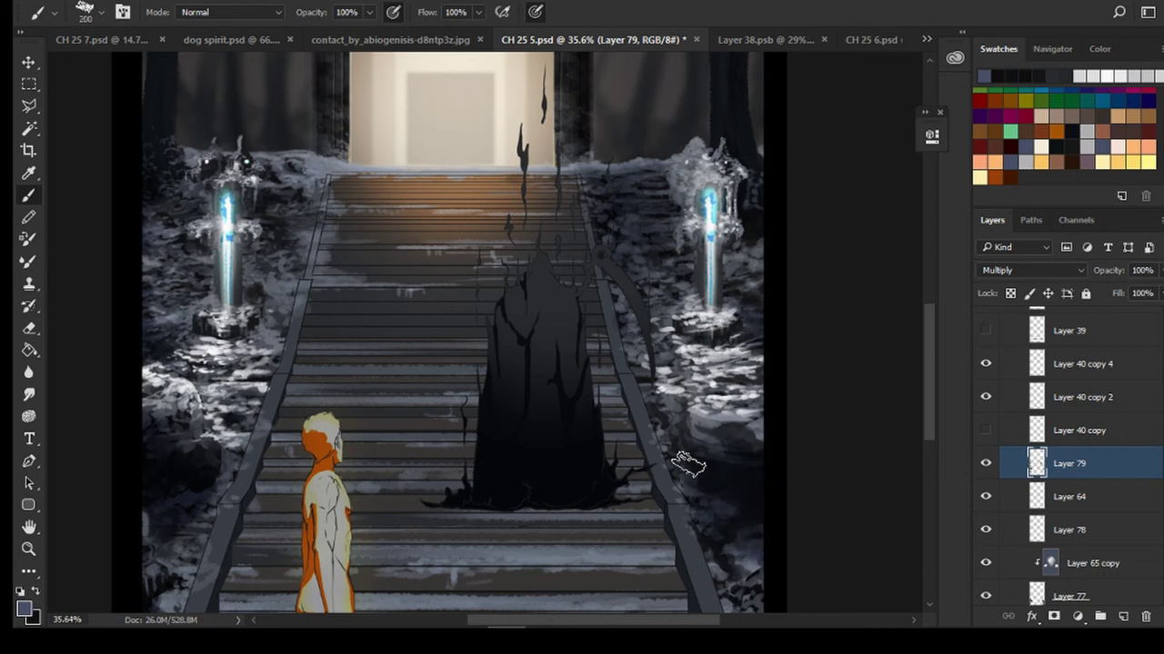
pyautogui.press('[')
pyautogui.press('[')
pyautogui.press('[')
pyautogui.press('[')
pyautogui.press('[')
pyautogui.press('[')
pyautogui.press('[')
pyautogui.press('[')
pyautogui.press('[')
pyautogui.press('[')
pyautogui.press('[')
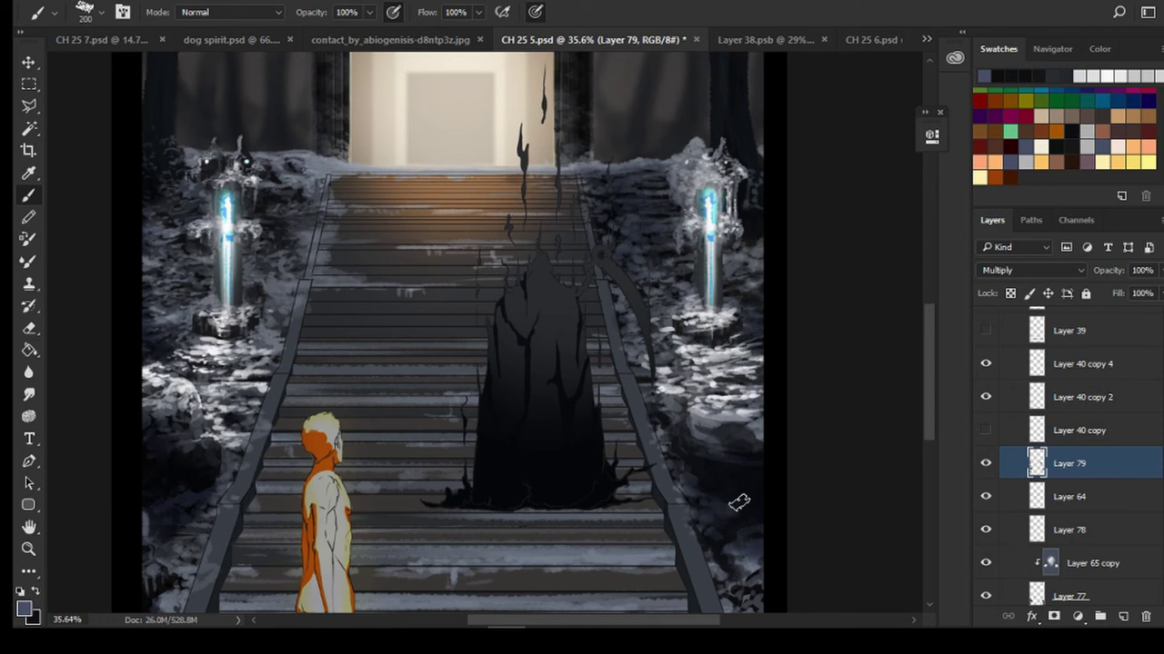
# Refine the shadow in the panel's bottom-right corner with the textured brush at 175 px and an eraser reduced to 125 px
pyautogui.scroll(-3, 712, 506)
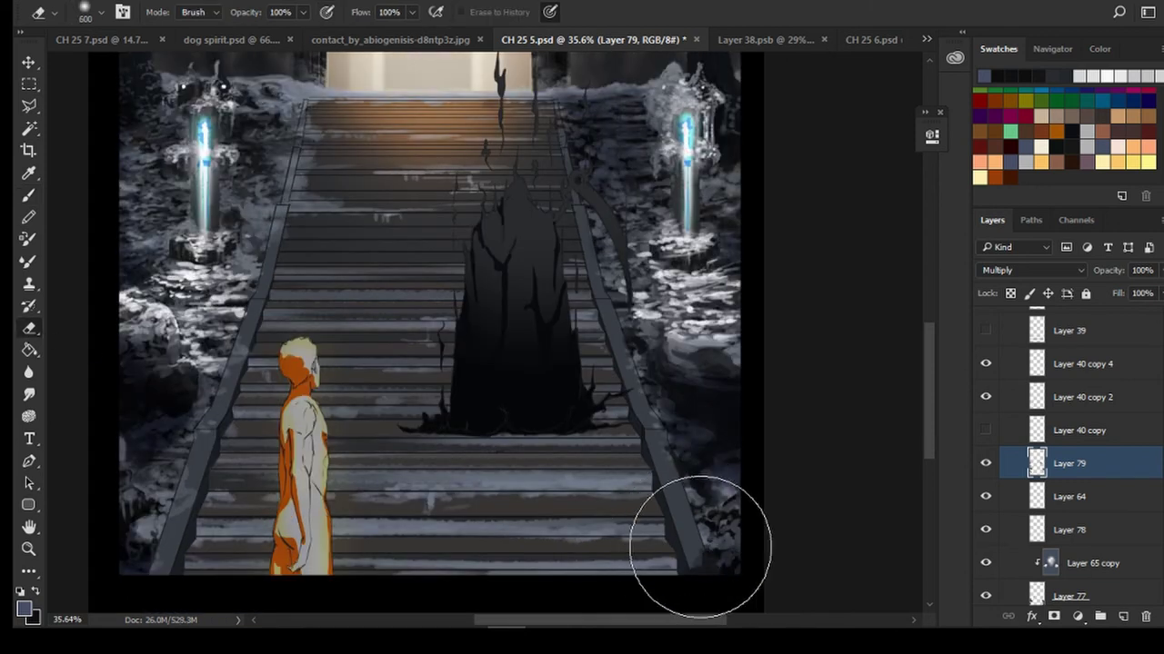
pyautogui.press('[')
pyautogui.press('[')
pyautogui.press('[')
pyautogui.press('[')
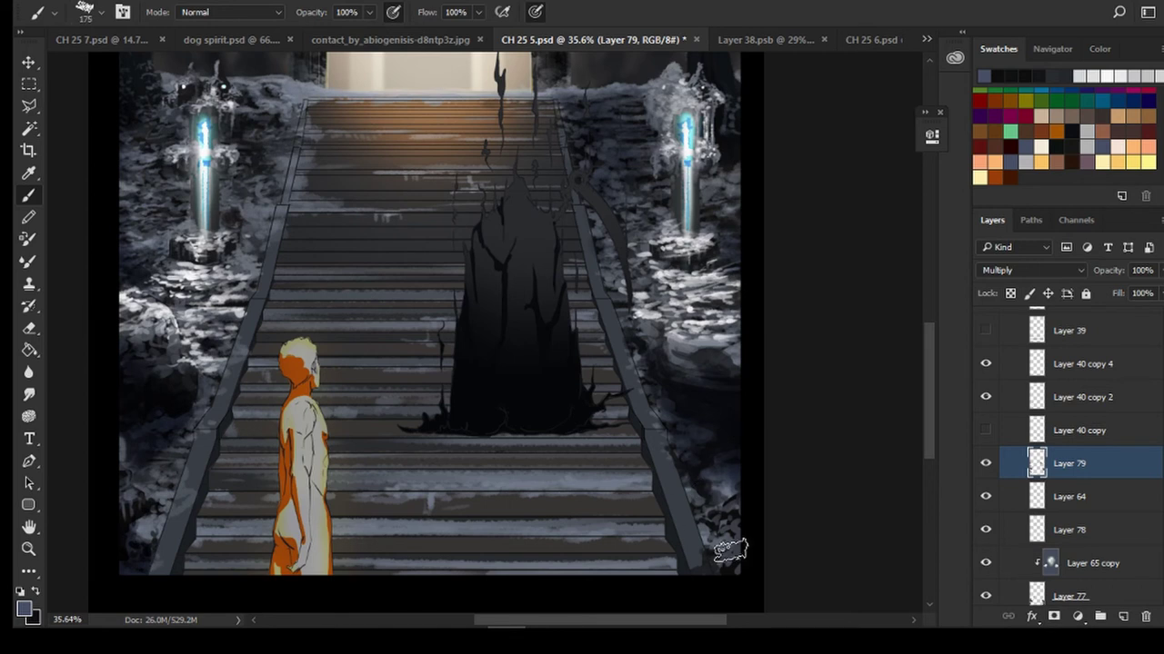
pyautogui.press('e')
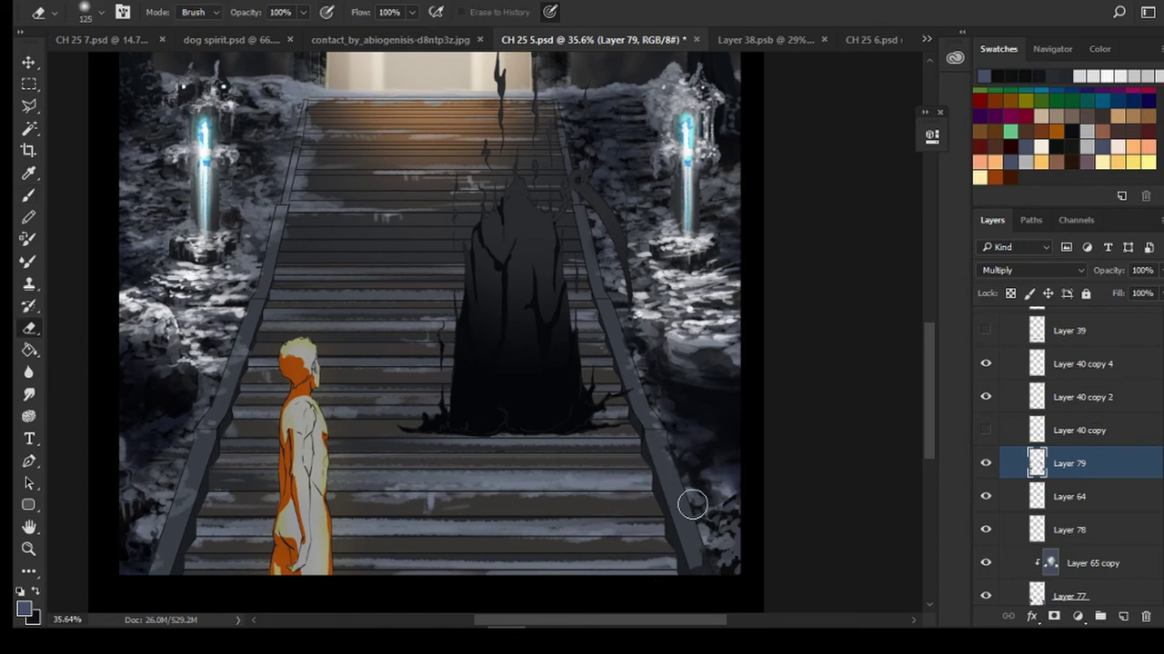
pyautogui.press('b')
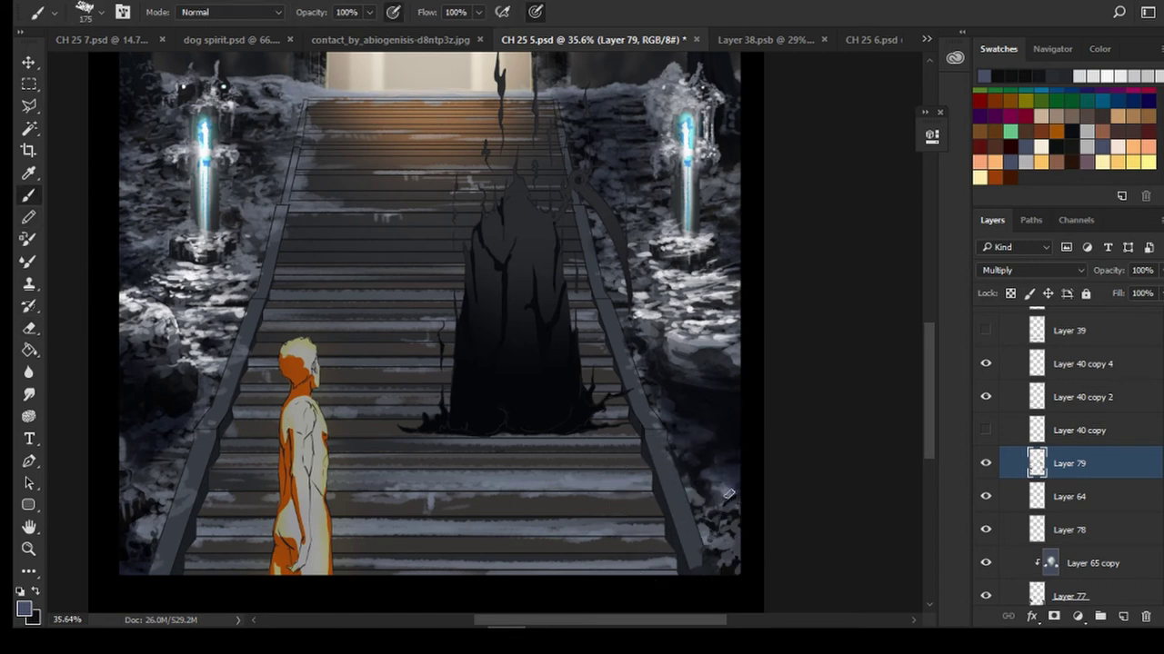
# Paint broad shadow along the panel's left edge with the textured brush enlarged to 600 px
pyautogui.moveTo(607, 288); pyautogui.dragTo(634, 357)
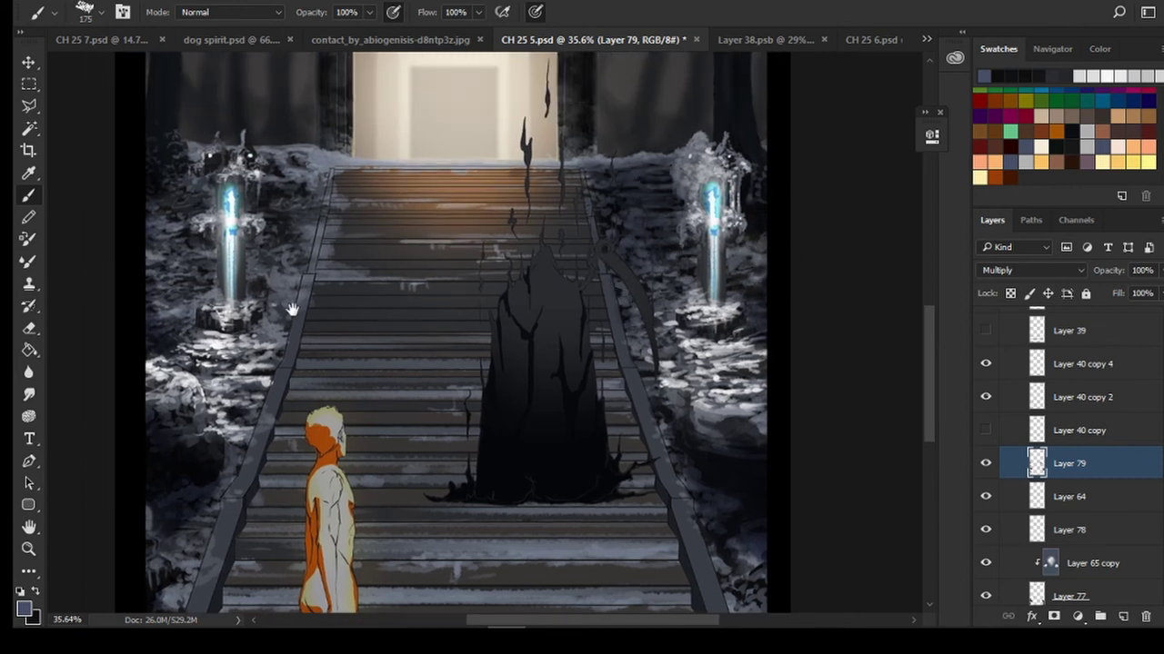
pyautogui.moveTo(292, 310); pyautogui.dragTo(498, 371)
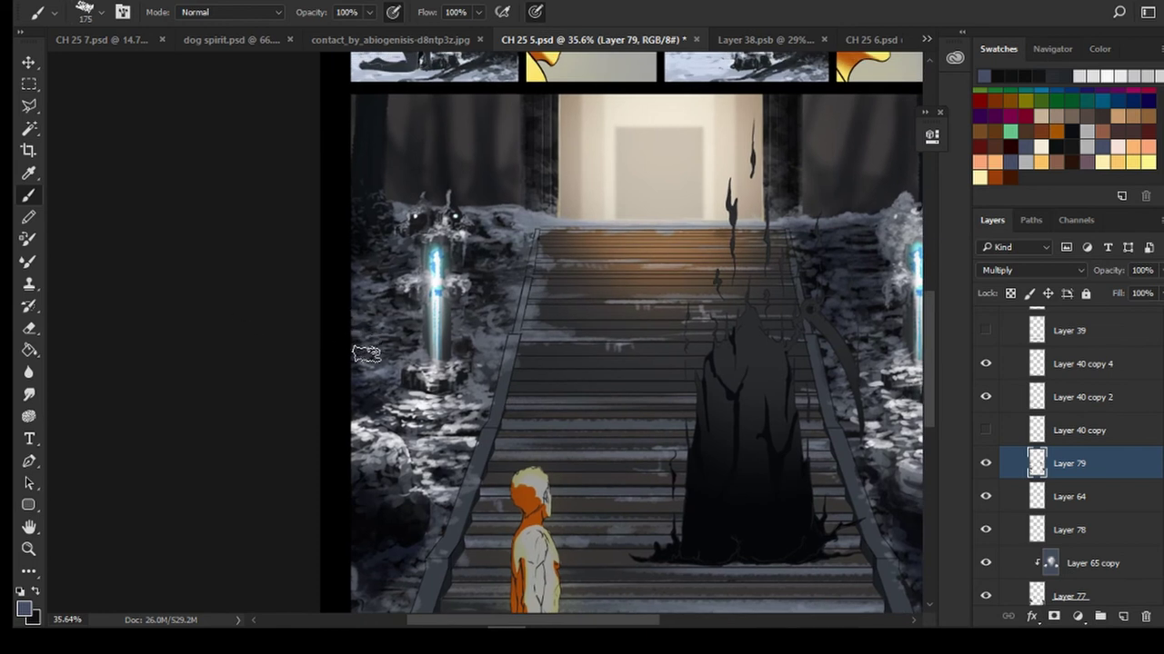
pyautogui.press(']')
pyautogui.press(']')
pyautogui.press(']')
pyautogui.press(']')
pyautogui.press(']')
pyautogui.press(']')
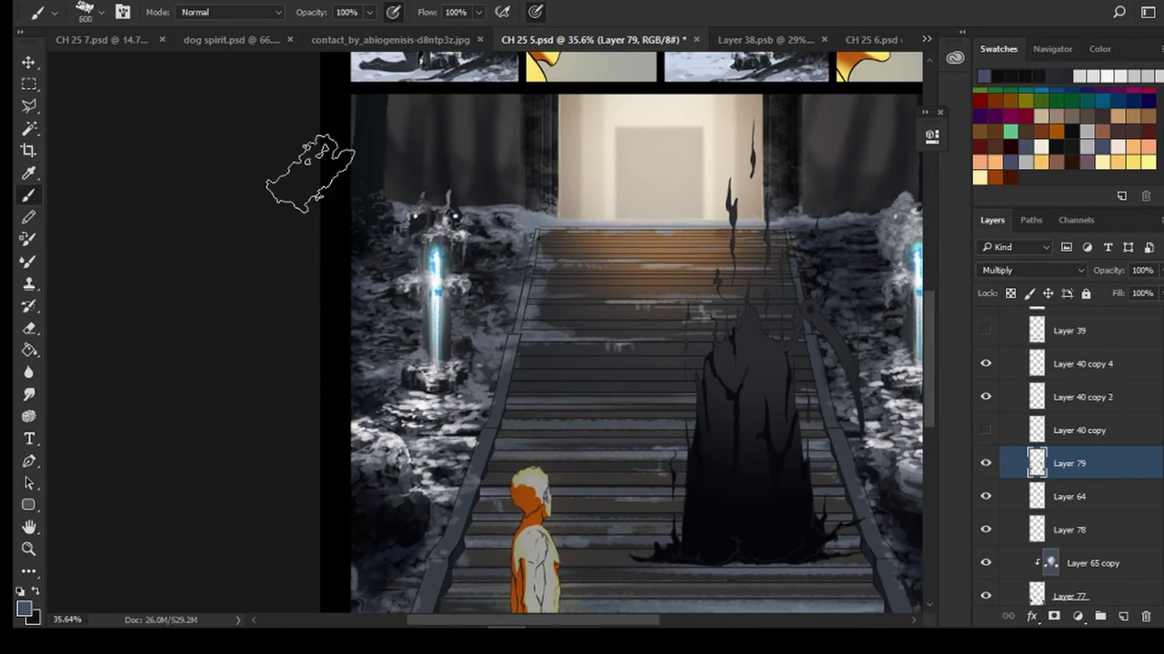
pyautogui.click(28, 329)
pyautogui.click(29, 198)
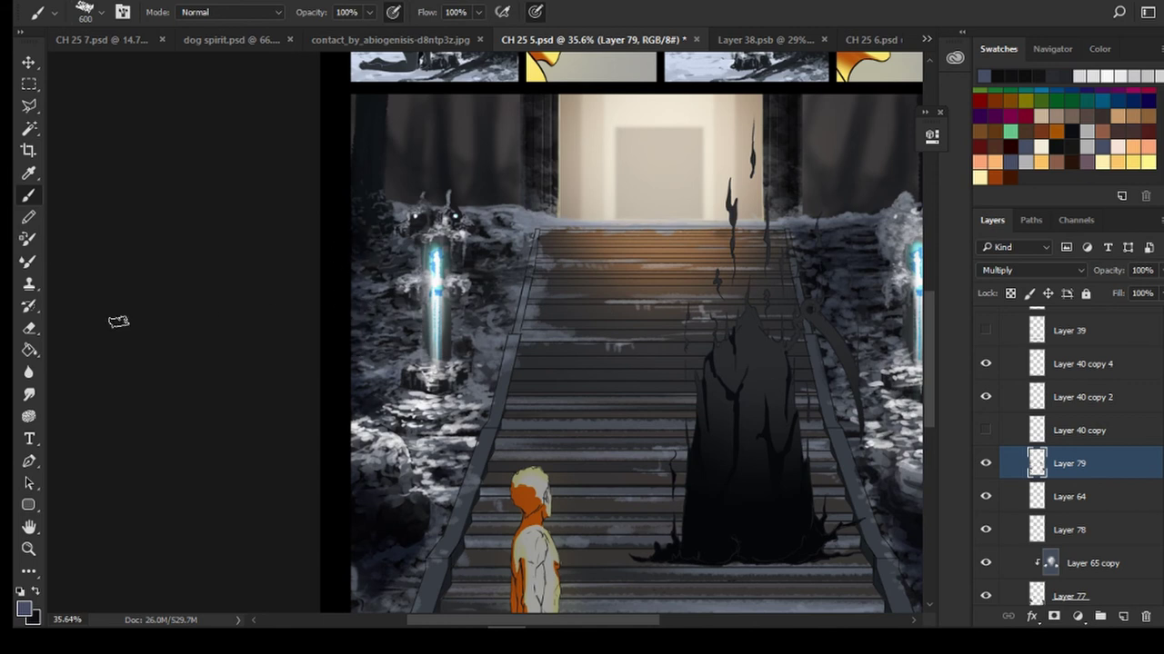
pyautogui.click(29, 328)
pyautogui.press('b')
# Touch up the shadow along the right stair rail below the scythe with the textured brush at 150 px and a 60 px eraser
pyautogui.moveTo(443, 468); pyautogui.dragTo(383, 358)
pyautogui.press('e')
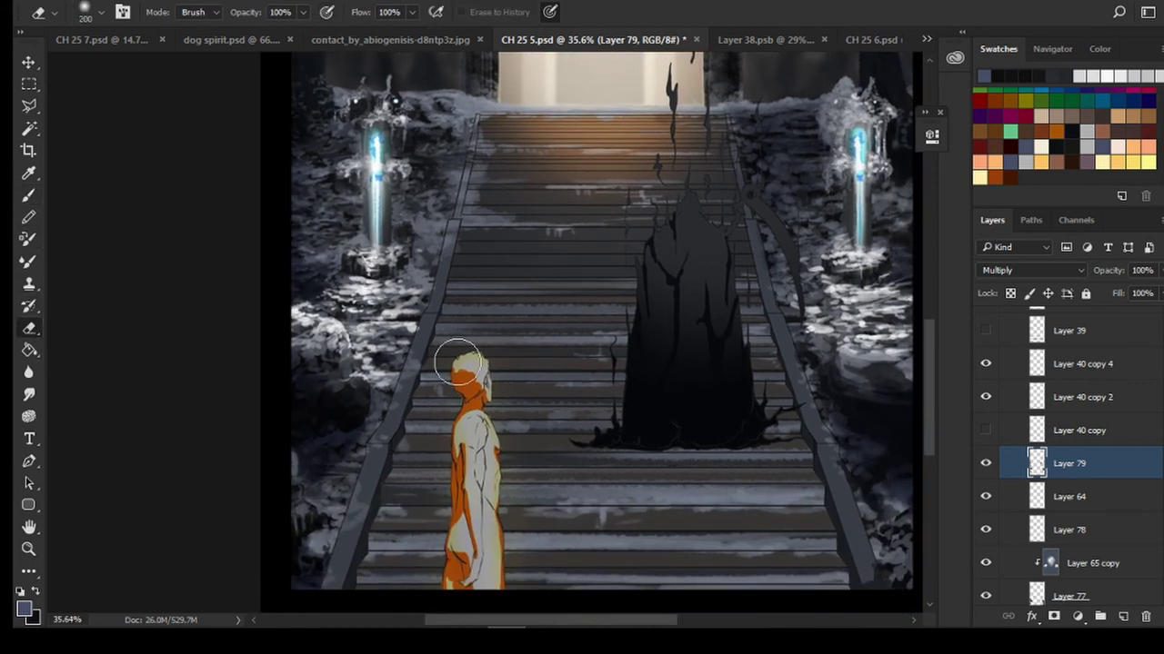
pyautogui.moveTo(861, 305); pyautogui.dragTo(753, 294)
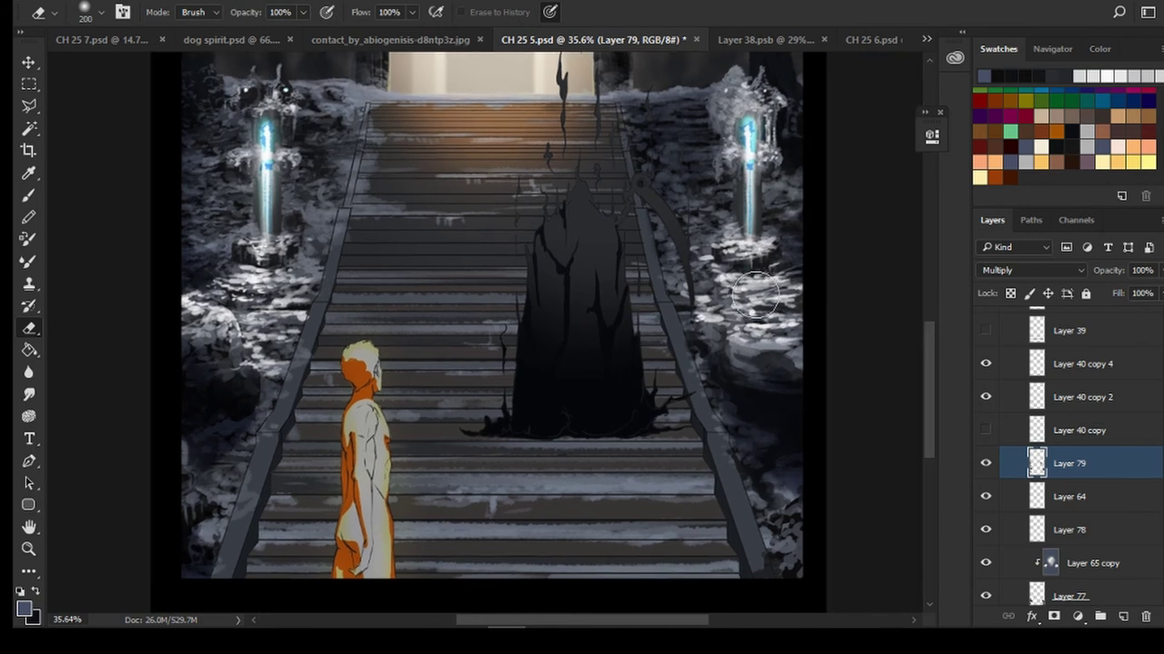
pyautogui.scroll(2, 483, 286)
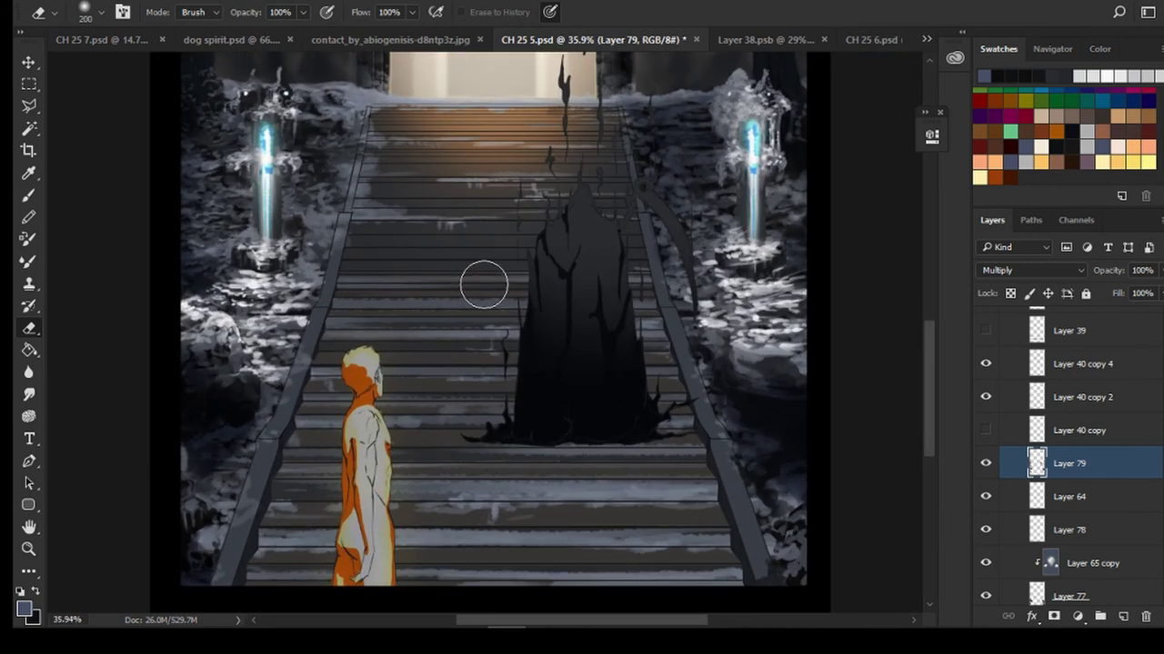
pyautogui.press('b')
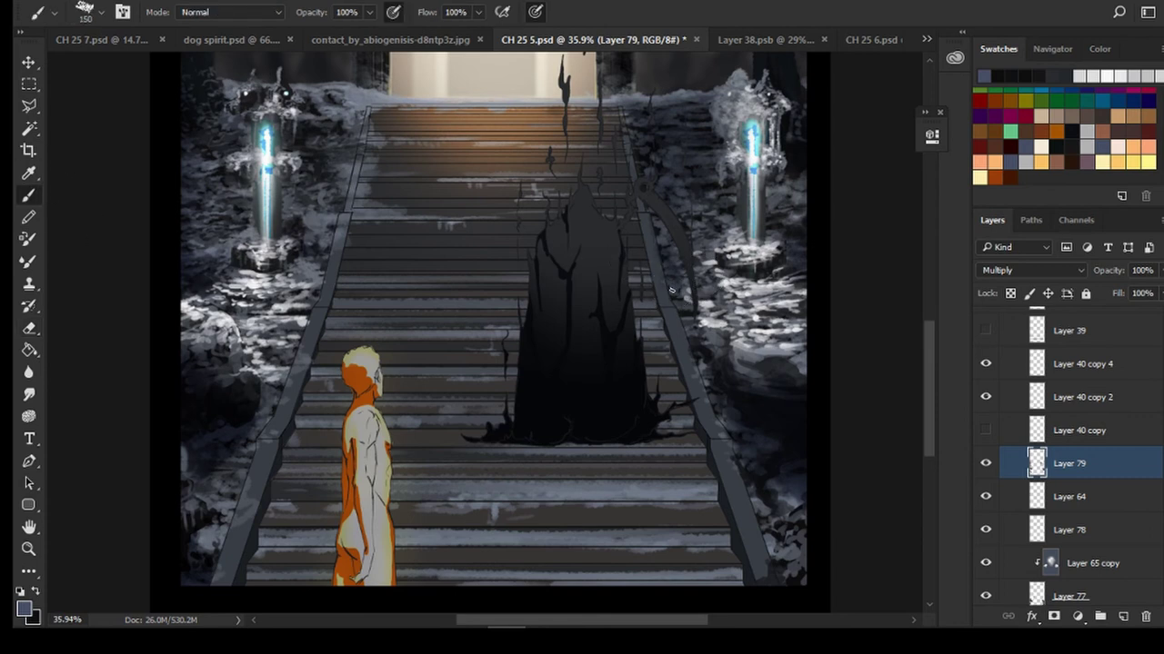
pyautogui.press('e')
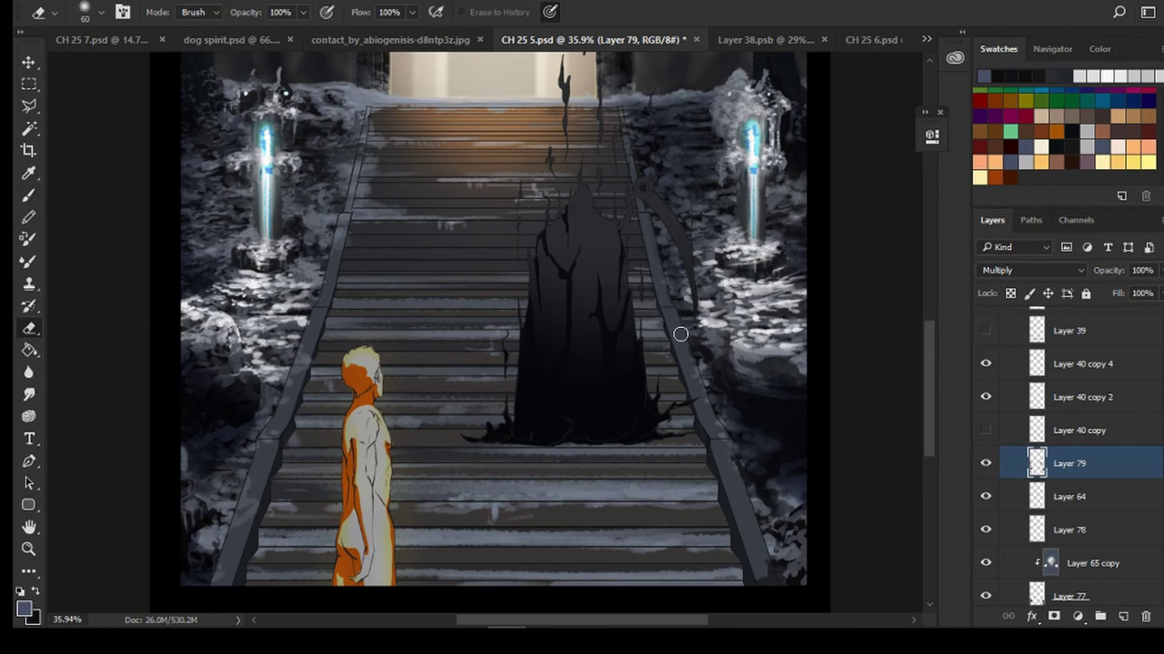
pyautogui.click(27, 200)
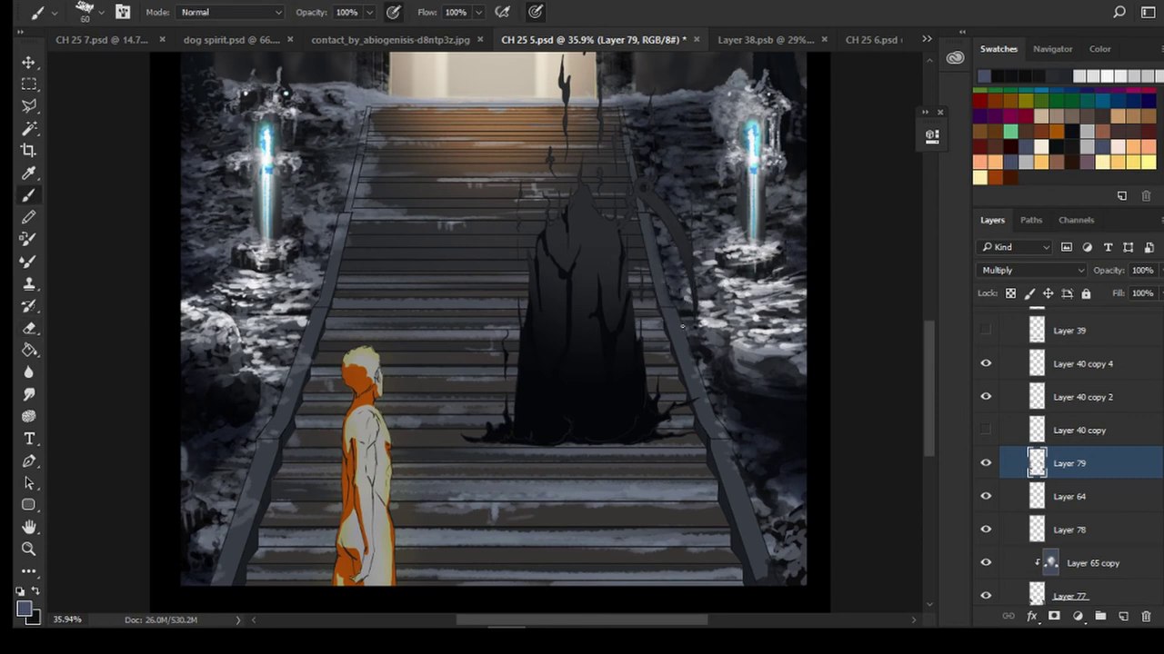
# Enlarge the textured brush to 250 px and save the document
pyautogui.press(']')
pyautogui.press(']')
pyautogui.press(']')
pyautogui.press(']')
pyautogui.press(']')
pyautogui.press(']')
pyautogui.press(']')
pyautogui.press(']')
pyautogui.press(']')
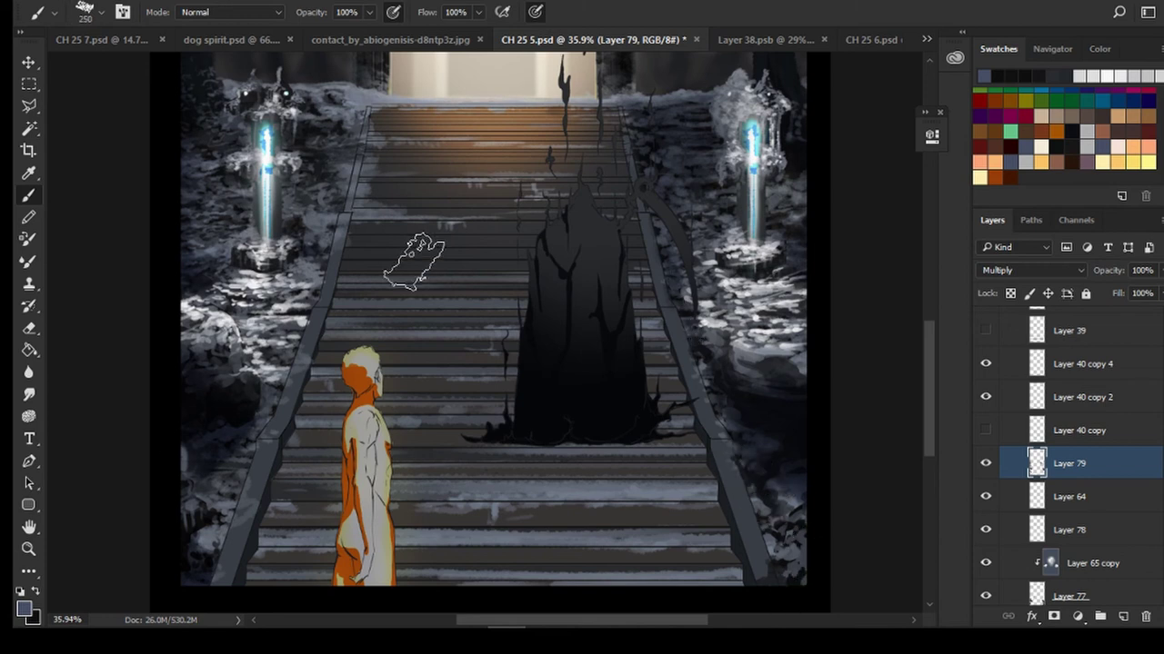
pyautogui.scroll(-2, 467, 267)
pyautogui.hotkey('ctrl', 's')
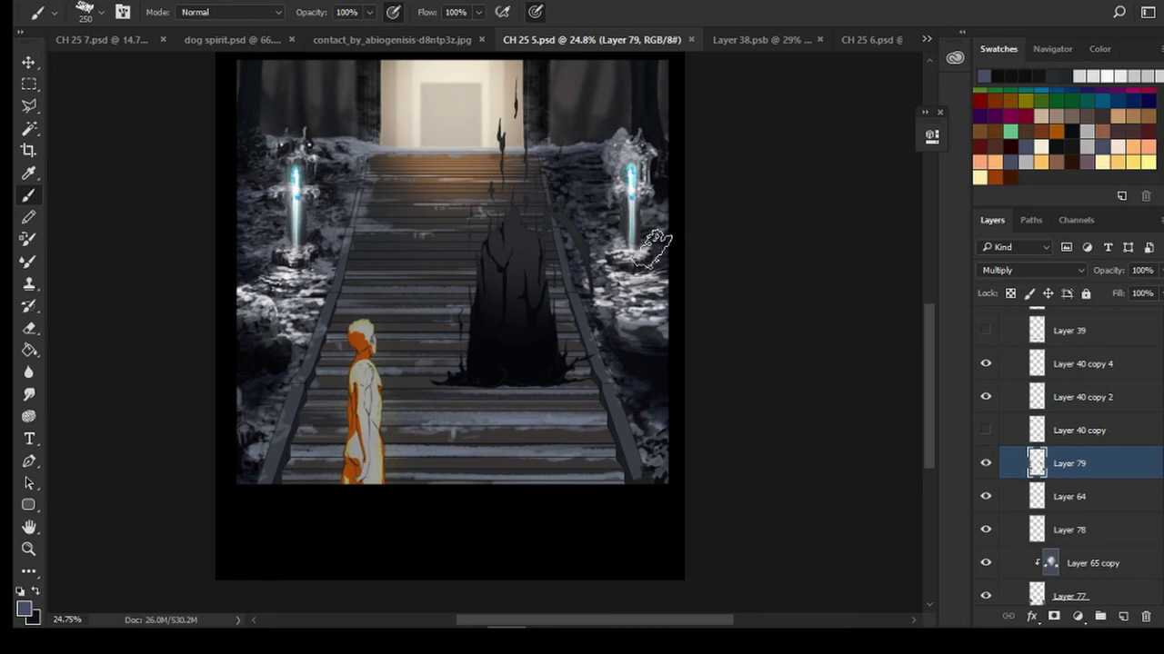
# Review the staircase panel's shading up close and in the context of the whole comic page
pyautogui.scroll(2, 523, 277)
pyautogui.scroll(1, 491, 259)
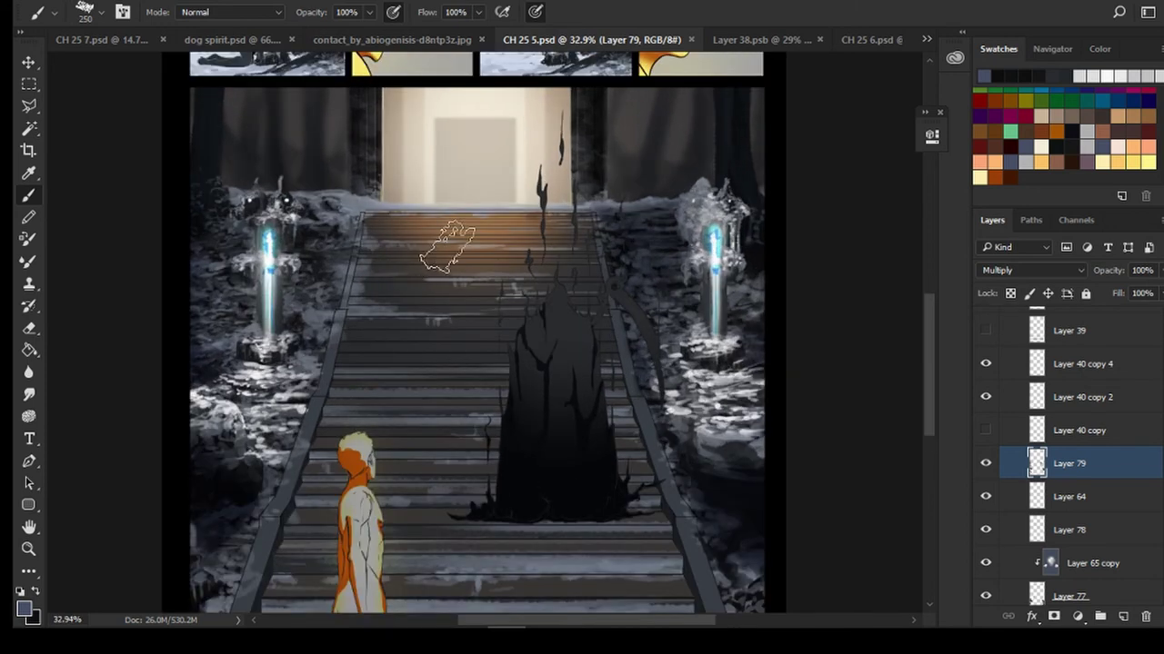
pyautogui.scroll(1, 455, 247)
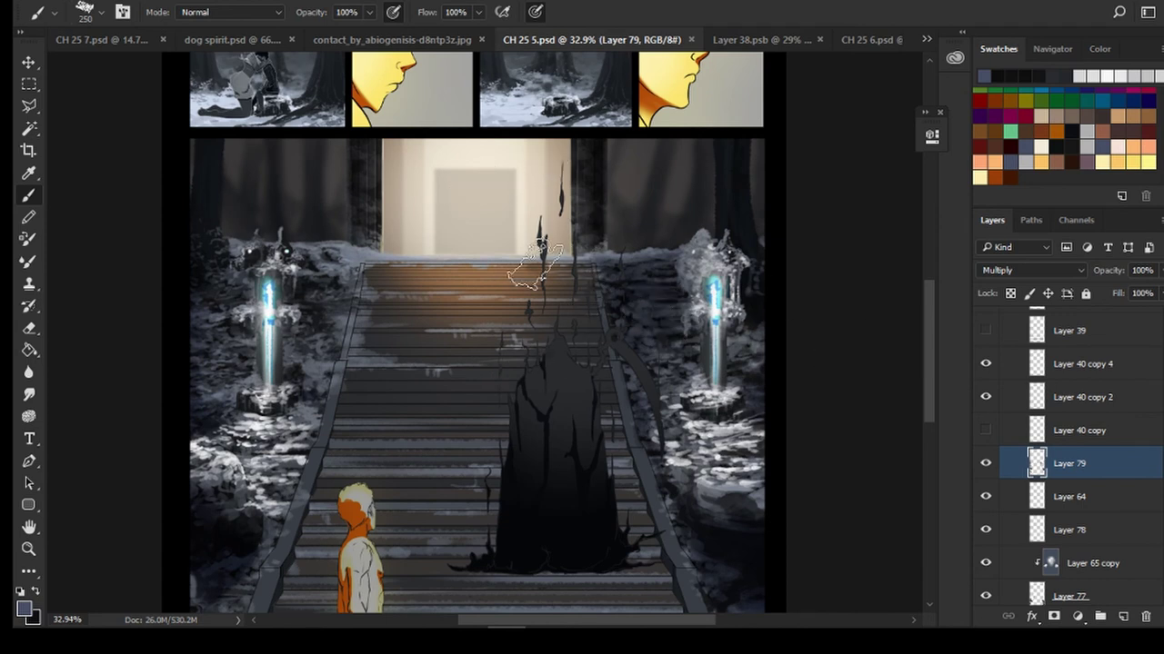
pyautogui.scroll(2, 461, 211)
pyautogui.scroll(-1, 461, 212)
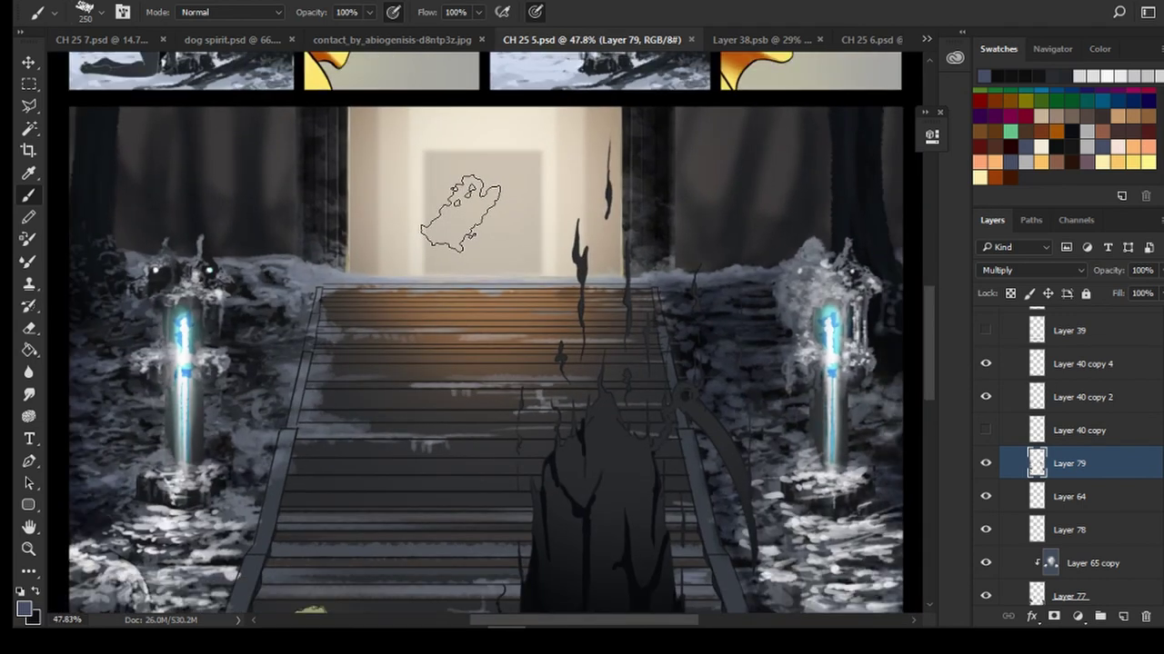
pyautogui.scroll(-2, 461, 212)
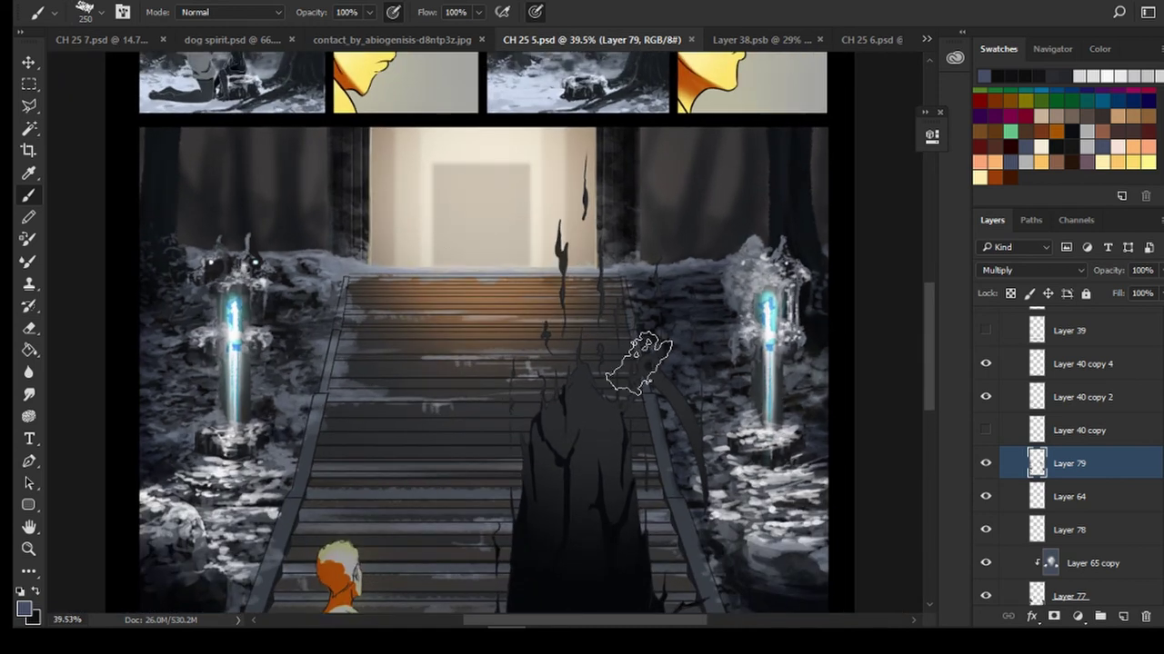
pyautogui.scroll(-3, 520, 304)
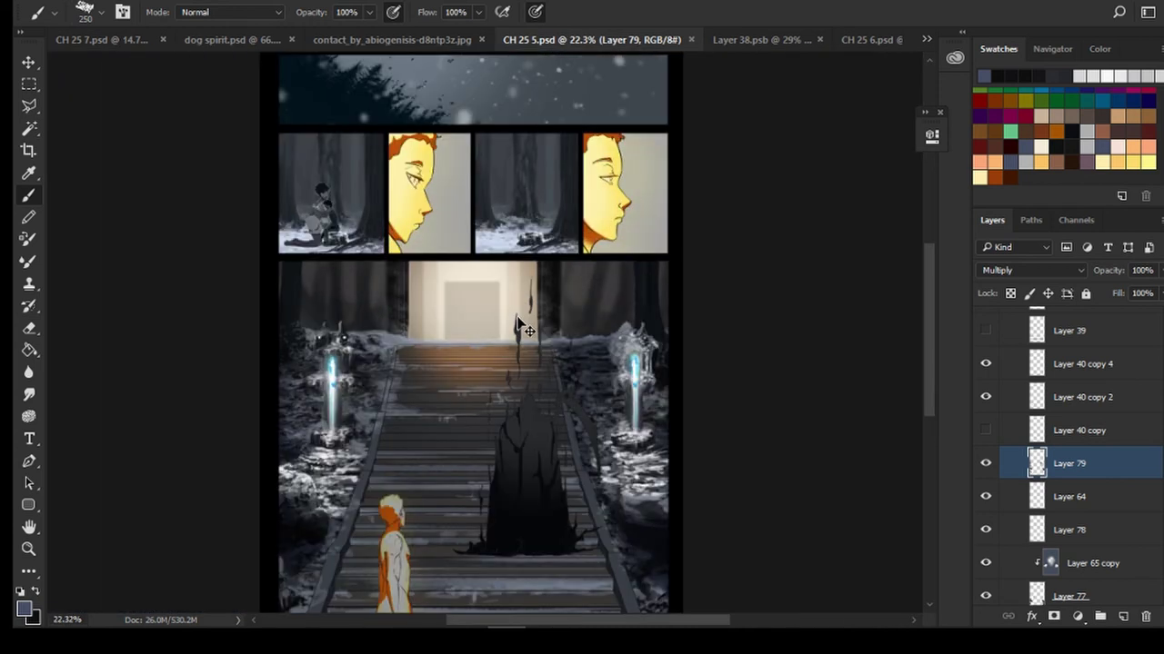
# Compare the staircase panel with and without the orange glow on Layer 54 and the paint on Layer 57
pyautogui.scroll(-3, 1038, 503)
pyautogui.scroll(-10, 1038, 502)
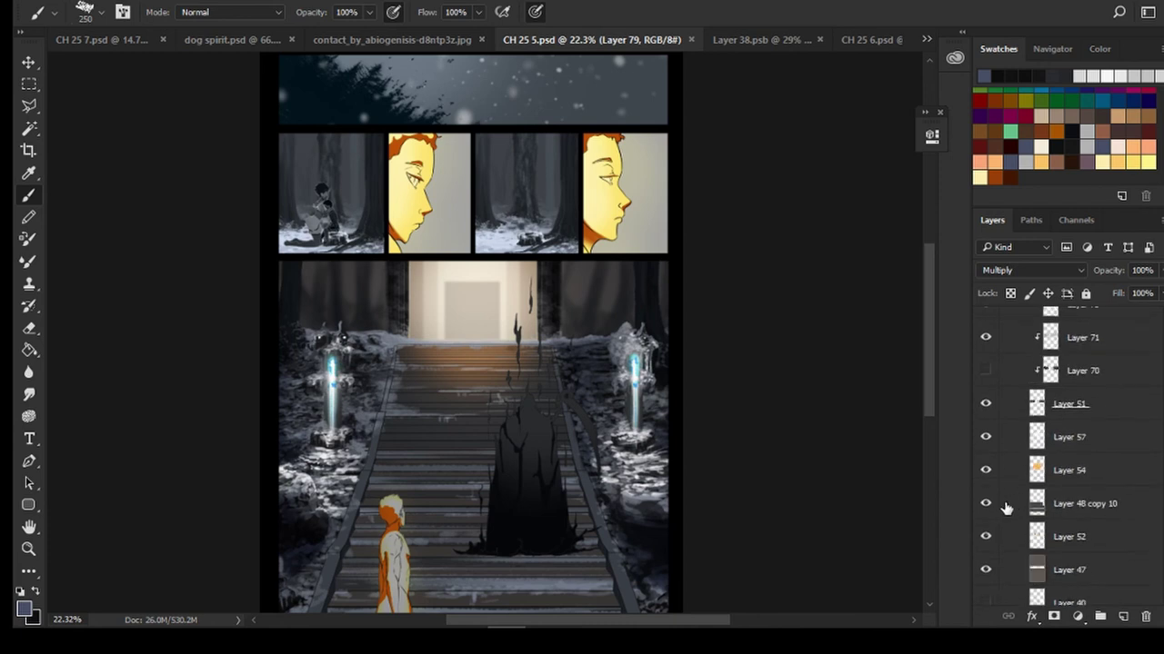
pyautogui.click(987, 470)
pyautogui.click(987, 470)
pyautogui.click(986, 470)
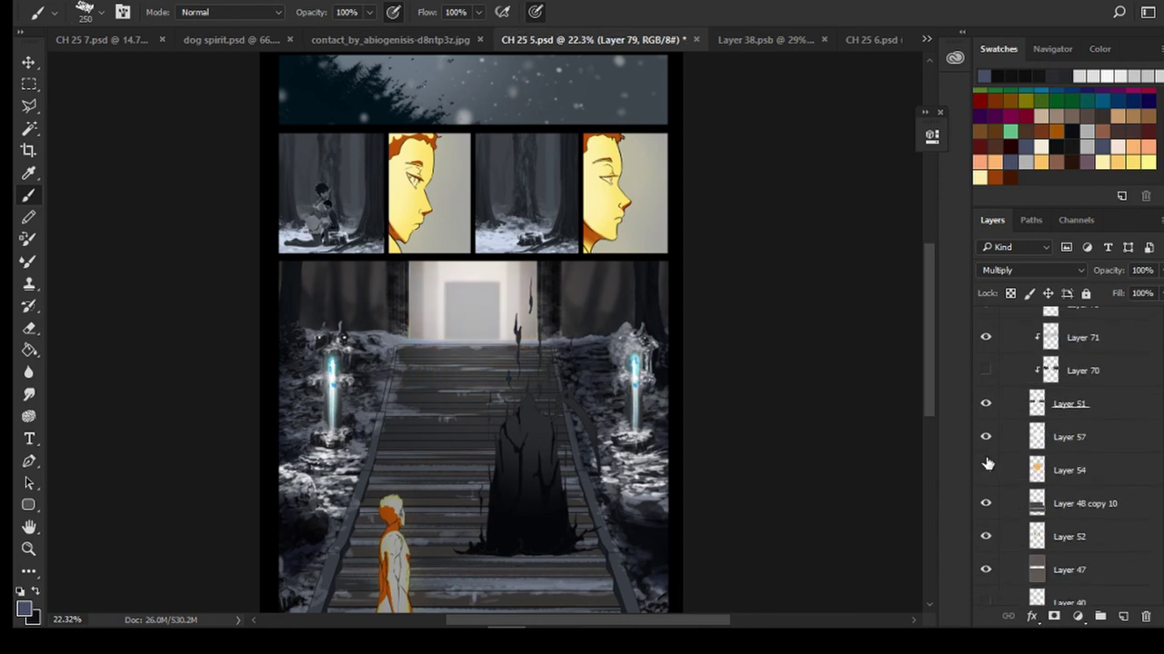
pyautogui.click(985, 470)
pyautogui.click(987, 444)
pyautogui.click(987, 445)
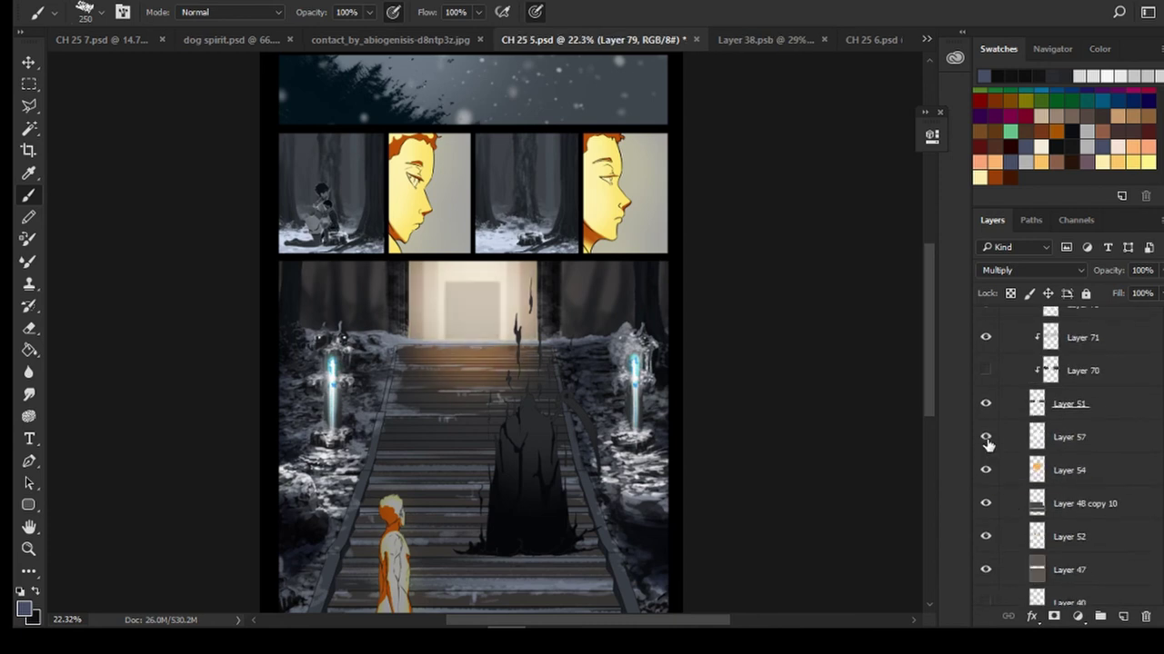
pyautogui.click(987, 444)
pyautogui.click(987, 441)
pyautogui.click(985, 470)
pyautogui.moveTo(925, 417); pyautogui.dragTo(933, 423)
pyautogui.click(985, 470)
# Set the opacity of the Hard Light glow on Layer 54 to 22% and save the document
pyautogui.click(1069, 470)
pyautogui.click(1159, 270)
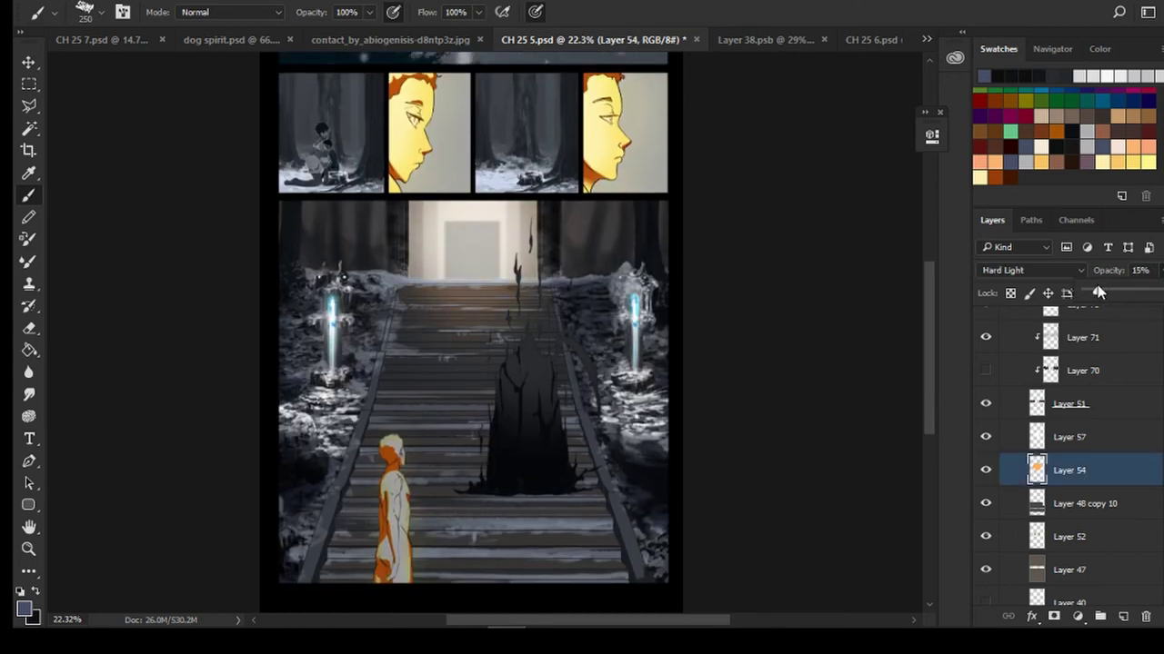
pyautogui.scroll(3, 576, 263)
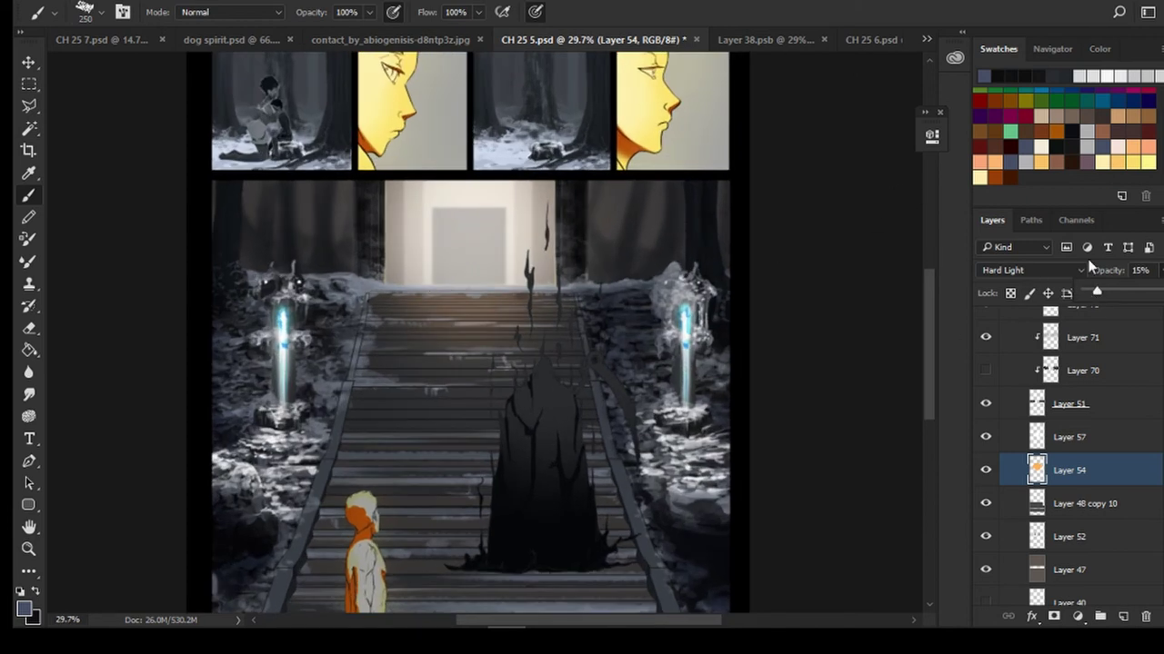
pyautogui.moveTo(1097, 291); pyautogui.dragTo(1107, 293)
pyautogui.hotkey('ctrl', 's')
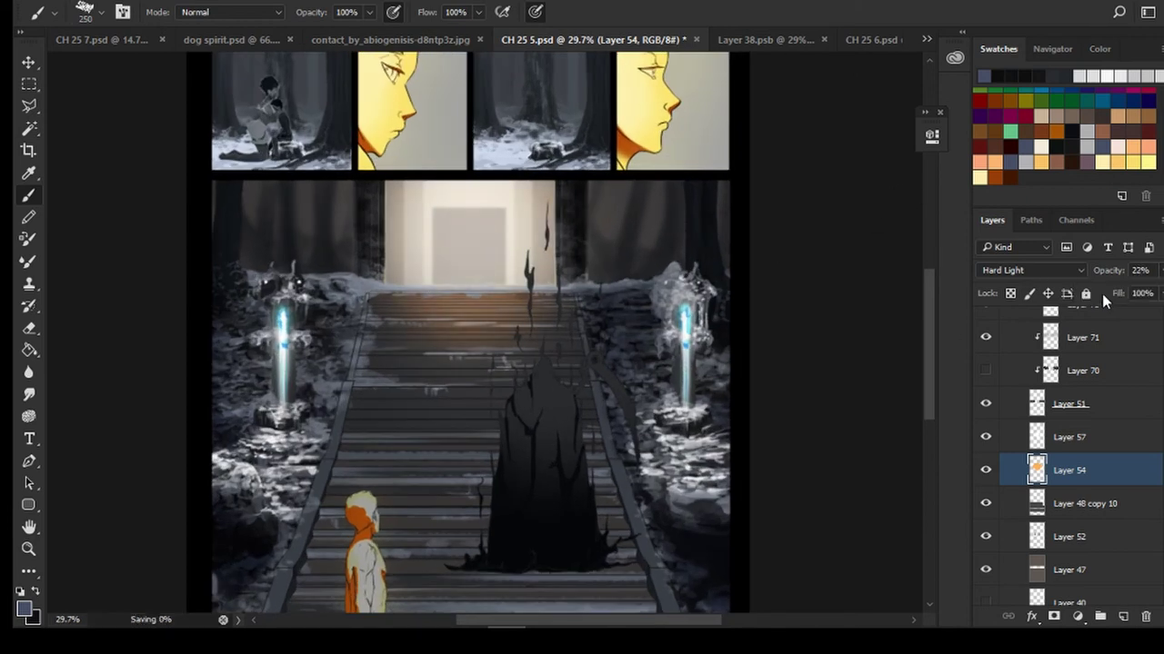
# Examine the staircase up close and compare layer visibility to find which layers hold its line art
pyautogui.moveTo(930, 388); pyautogui.dragTo(930, 410)
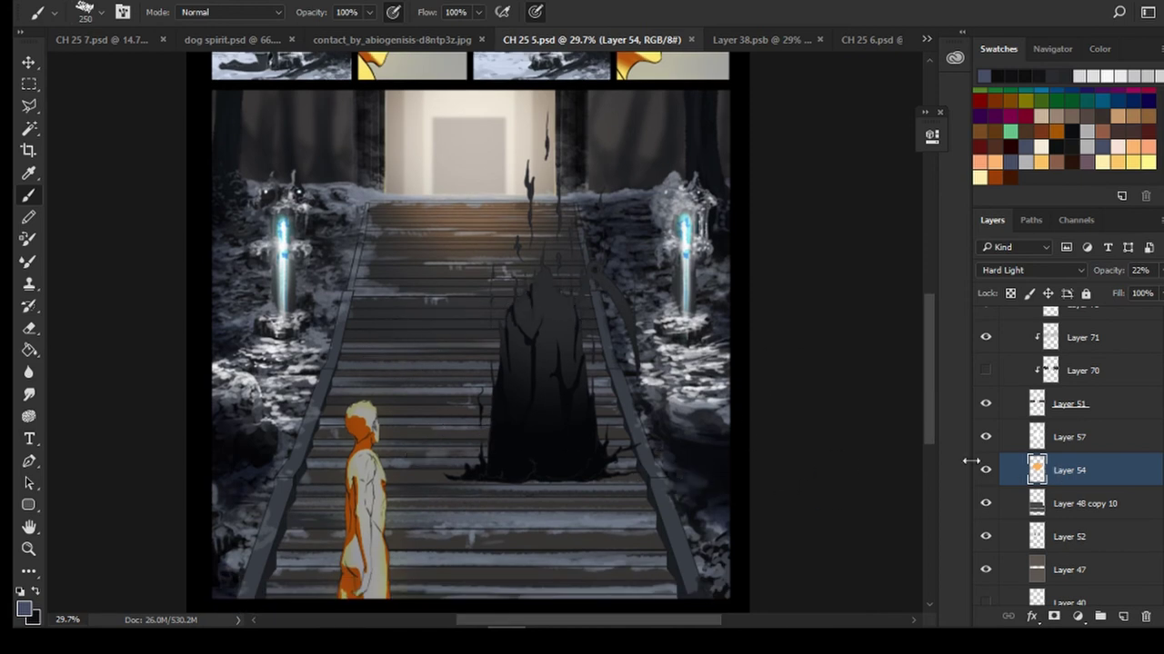
pyautogui.click(985, 438)
pyautogui.scroll(-10, 1112, 427)
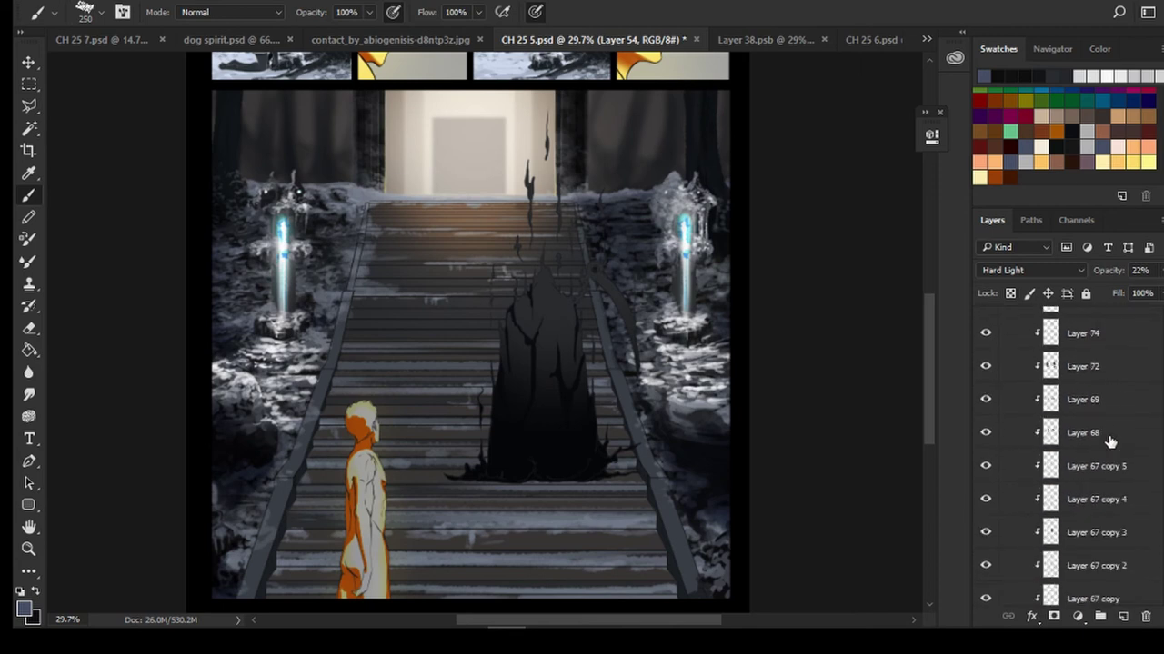
pyautogui.scroll(1, 1106, 443)
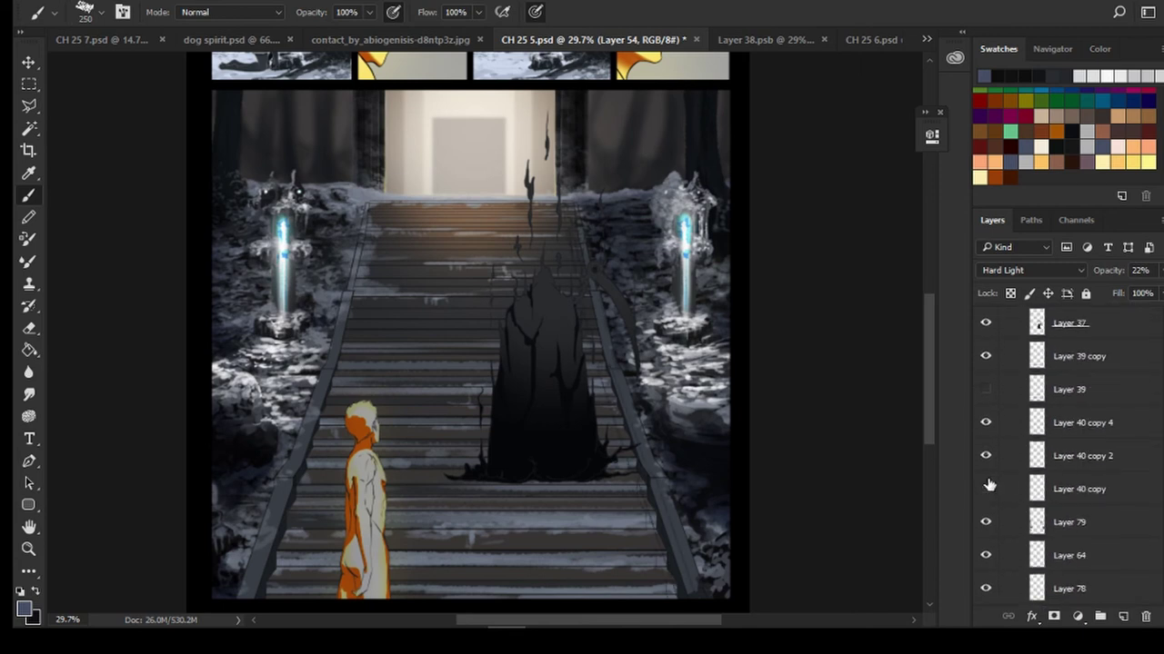
pyautogui.click(985, 395)
pyautogui.click(986, 394)
pyautogui.scroll(2, 593, 389)
pyautogui.moveTo(499, 377); pyautogui.dragTo(553, 266)
pyautogui.scroll(2, 536, 277)
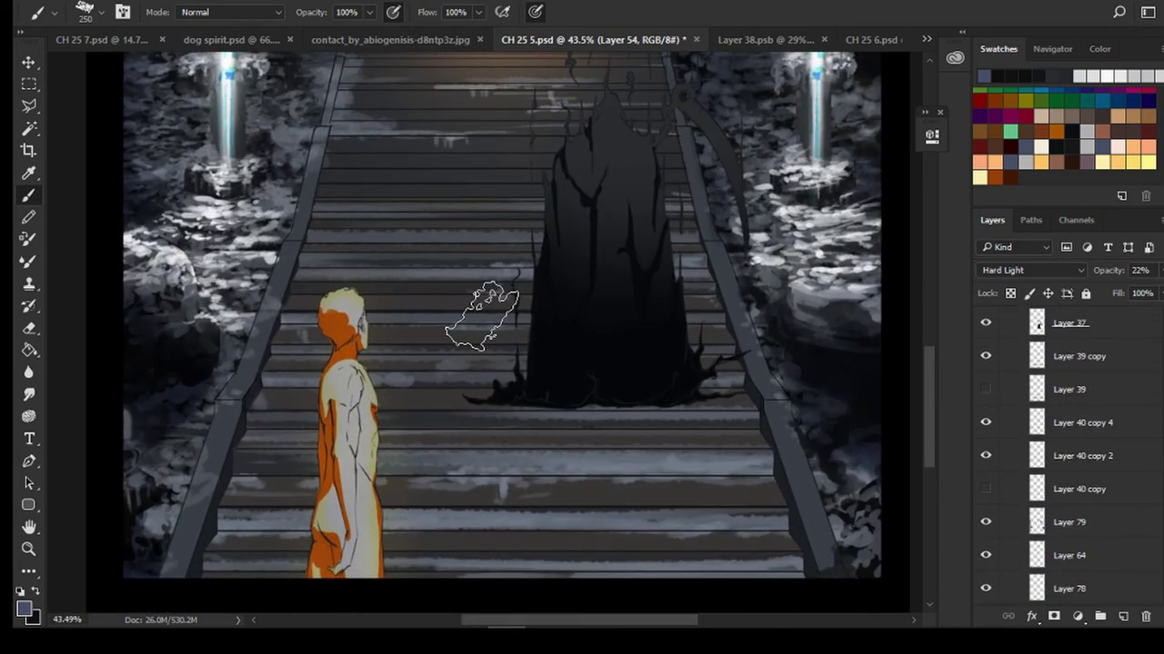
pyautogui.scroll(5, 561, 333)
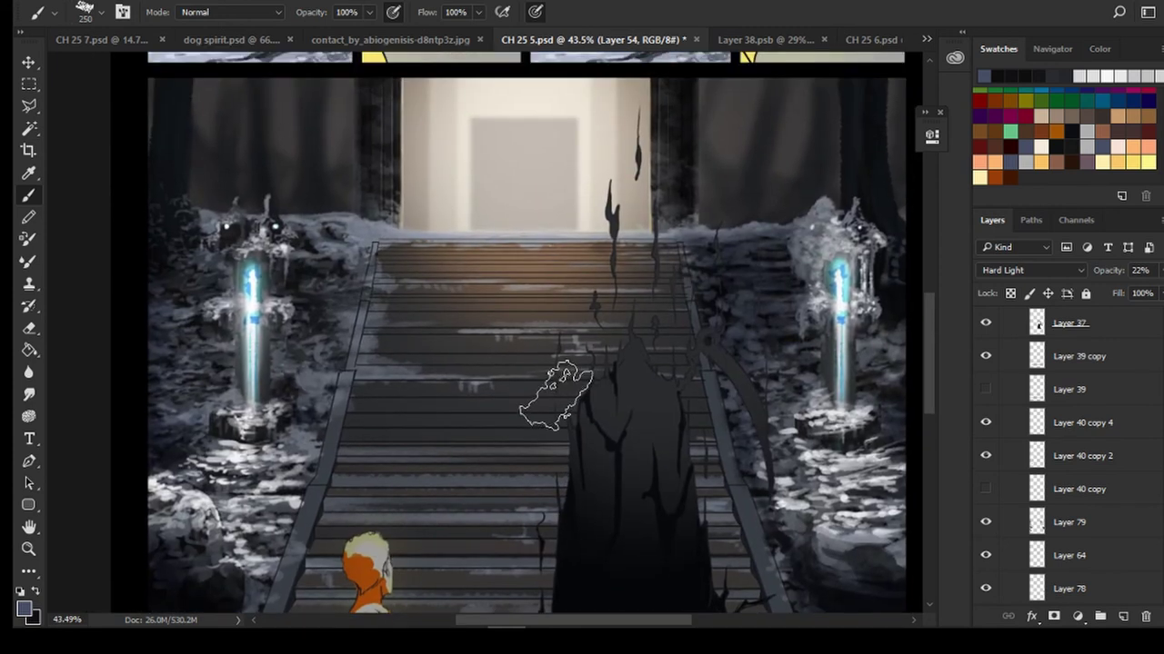
pyautogui.scroll(-6, 1054, 464)
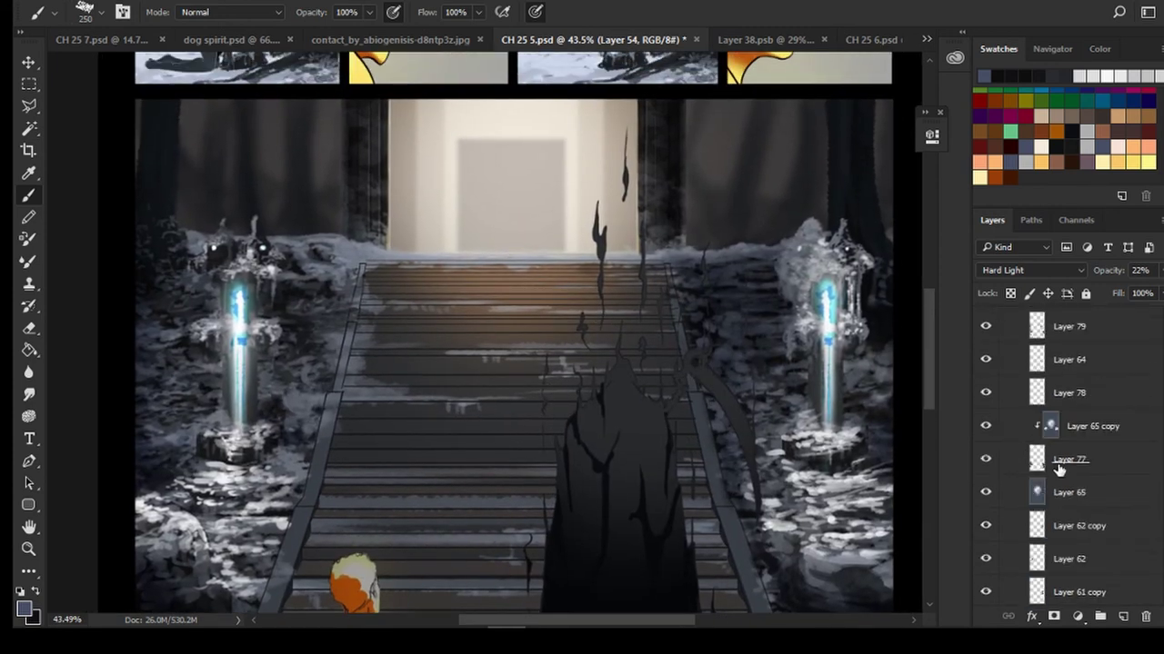
pyautogui.scroll(2, 1057, 468)
pyautogui.scroll(2, 991, 475)
pyautogui.scroll(2, 994, 478)
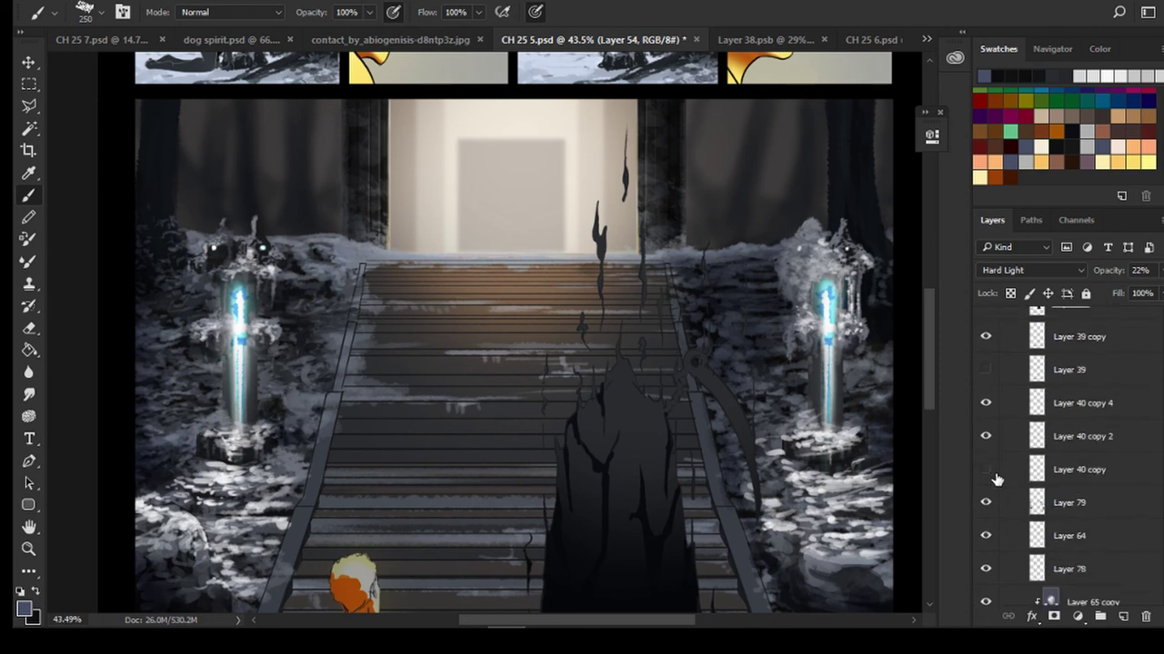
pyautogui.scroll(3, 998, 479)
# Add a new layer clipped to Layer 39 copy and fill it with a dark colour using the Paint Bucket
pyautogui.click(1036, 400)
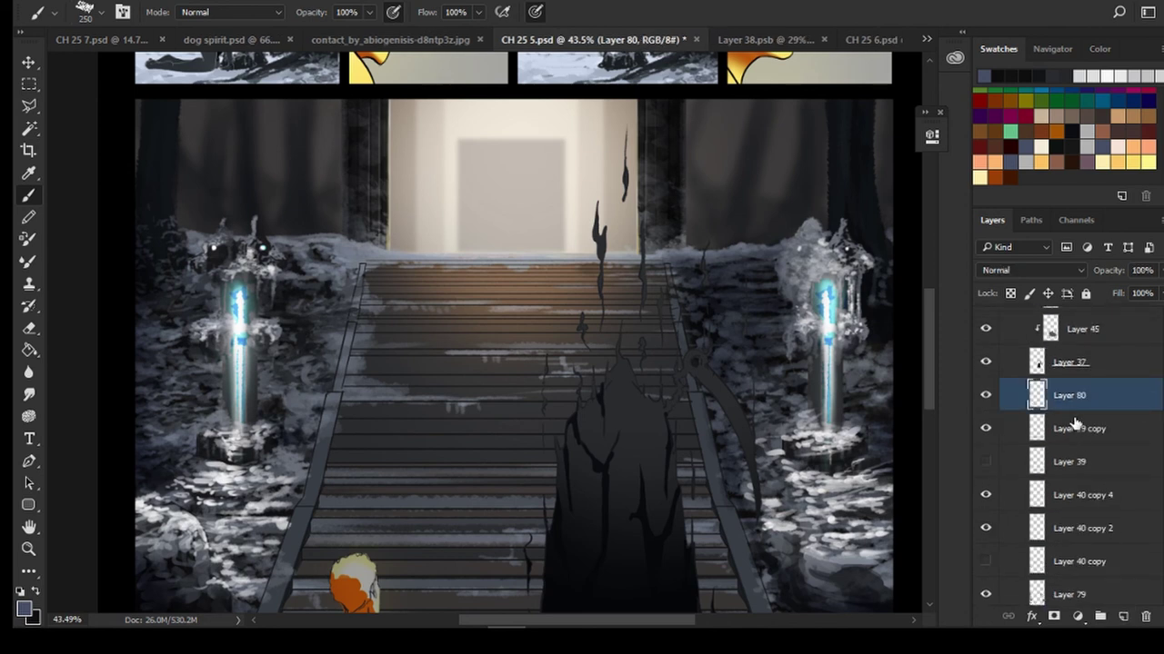
pyautogui.keyDown('alt'); pyautogui.click(1075, 412); pyautogui.keyUp('alt')
pyautogui.click(30, 351)
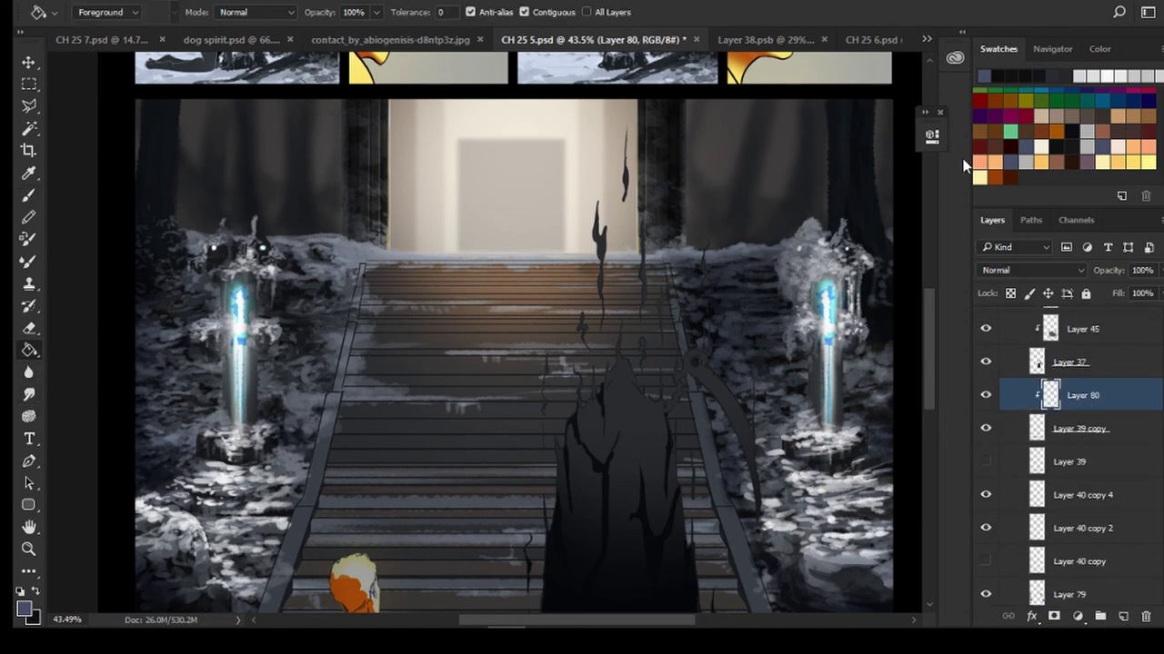
pyautogui.keyDown('alt'); pyautogui.click(303, 552); pyautogui.keyUp('alt')
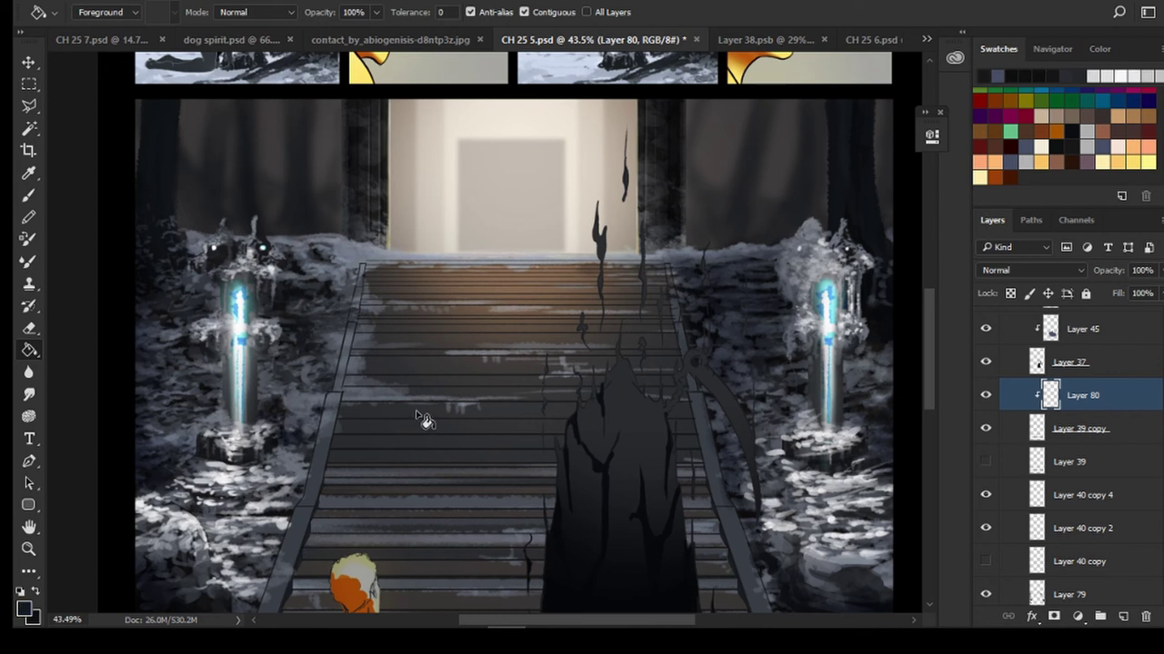
pyautogui.click(1099, 49)
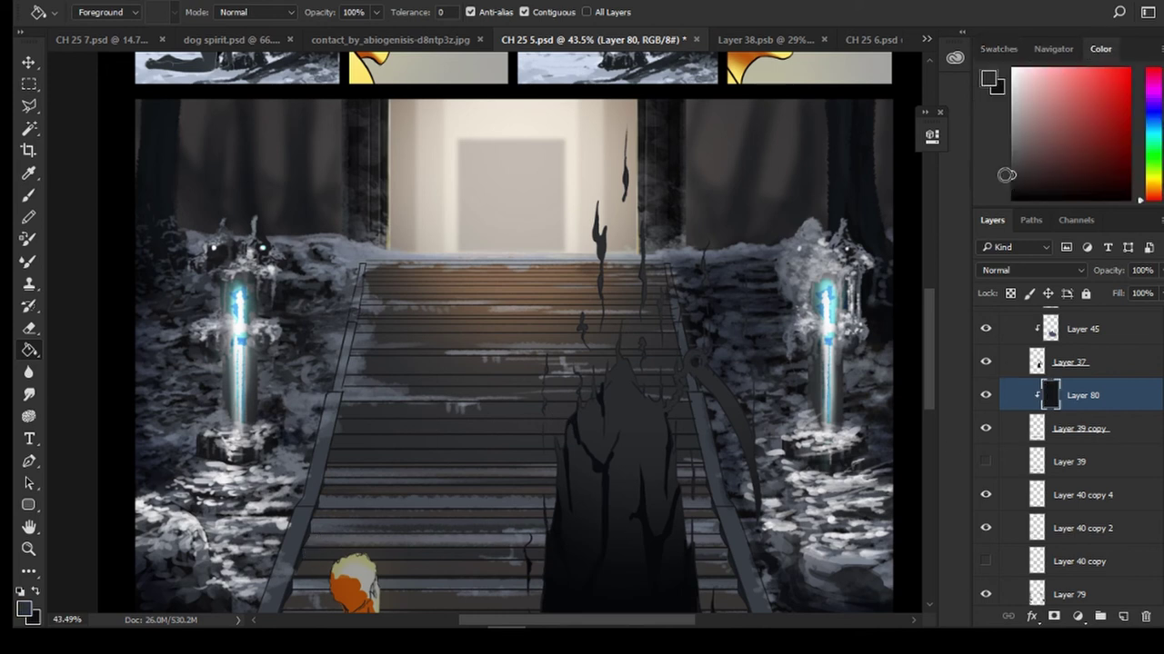
pyautogui.click(351, 453)
# Darken the fill clipped to Layer 39 copy to near-black, checking the stair lines up close and from farther out
pyautogui.scroll(2, 558, 372)
pyautogui.moveTo(558, 374); pyautogui.dragTo(600, 207)
pyautogui.moveTo(559, 389); pyautogui.dragTo(553, 323)
pyautogui.scroll(-1, 532, 467)
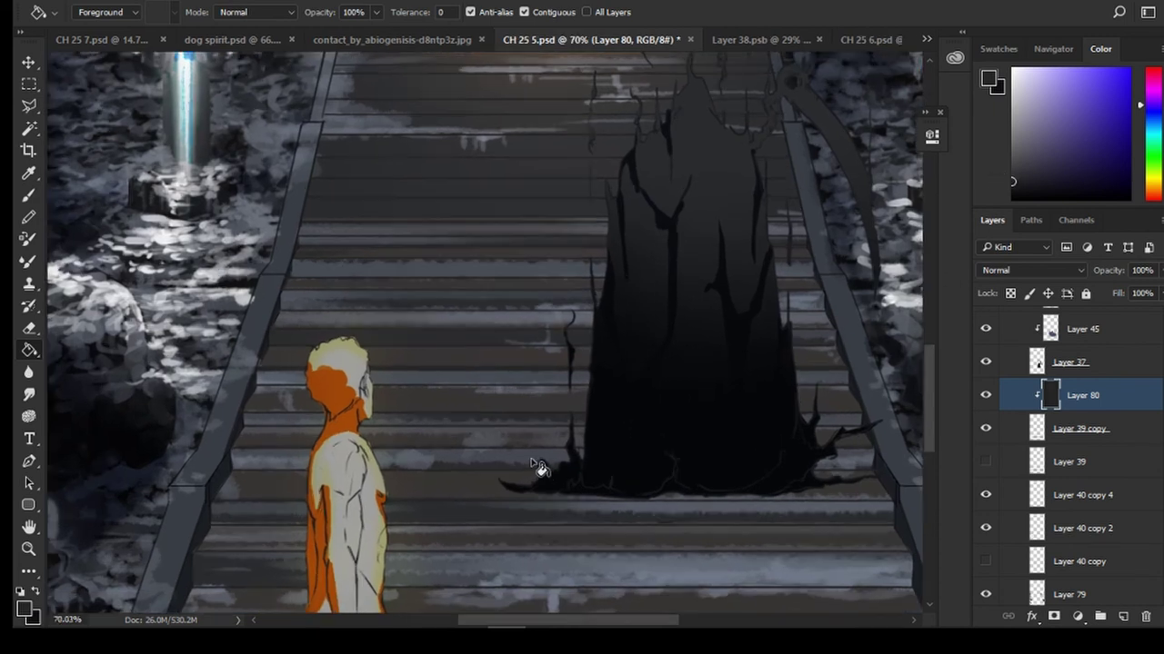
pyautogui.scroll(2, 537, 470)
pyautogui.scroll(-4, 515, 476)
pyautogui.scroll(1, 513, 477)
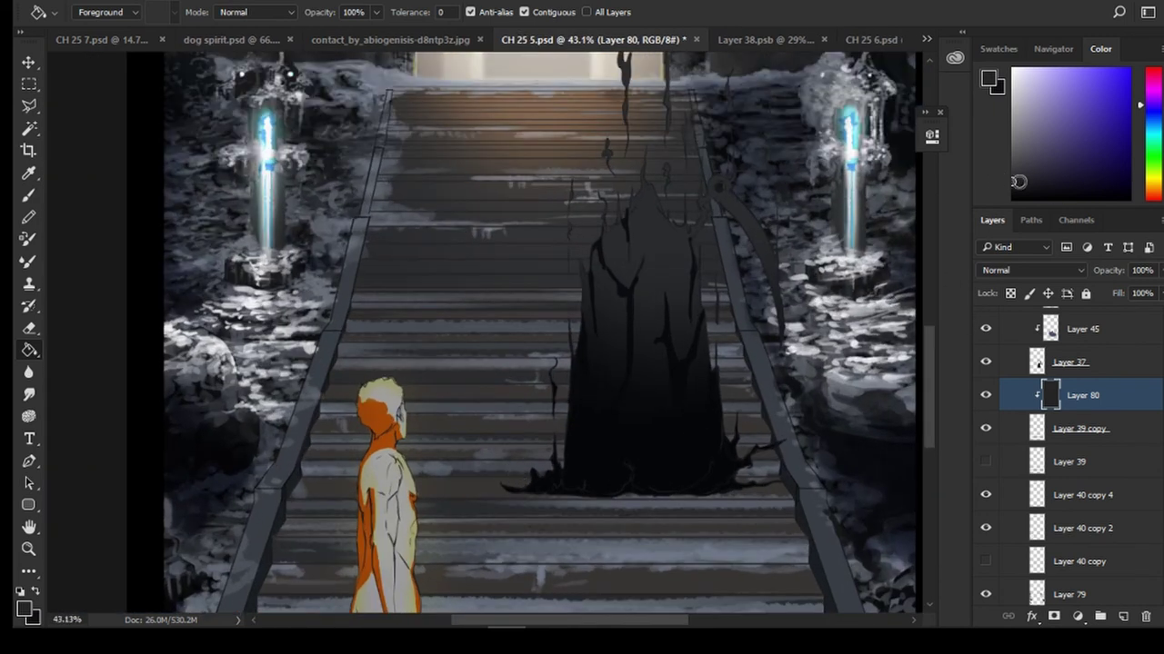
pyautogui.scroll(2, 546, 480)
pyautogui.moveTo(519, 254); pyautogui.dragTo(519, 395)
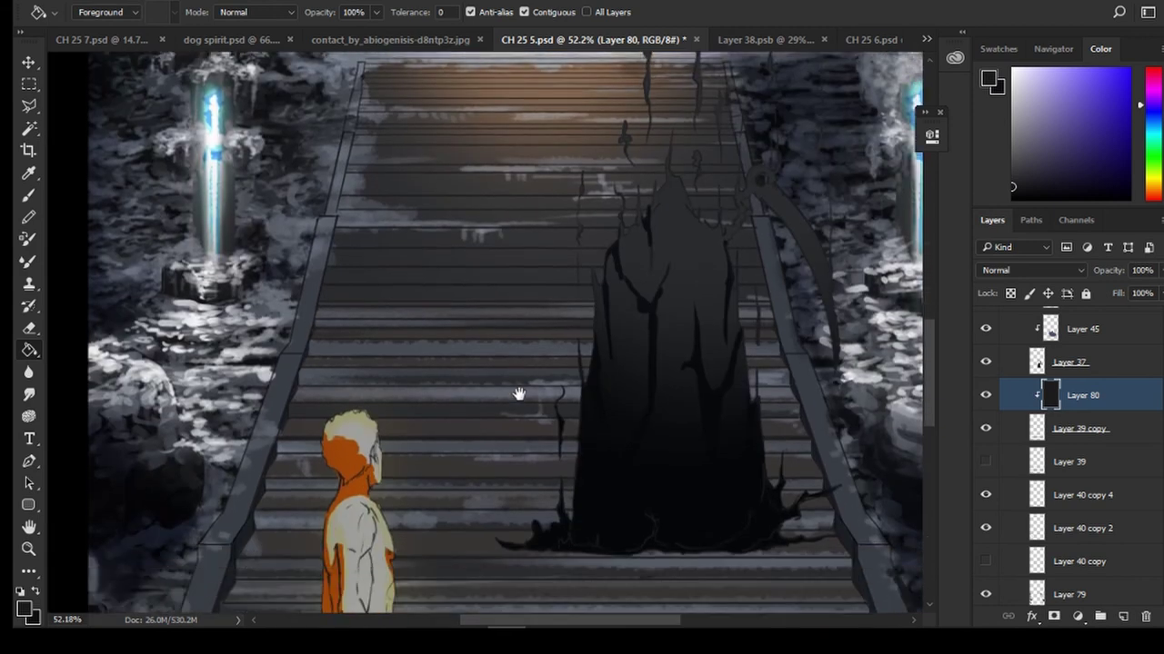
pyautogui.moveTo(519, 439); pyautogui.dragTo(515, 470)
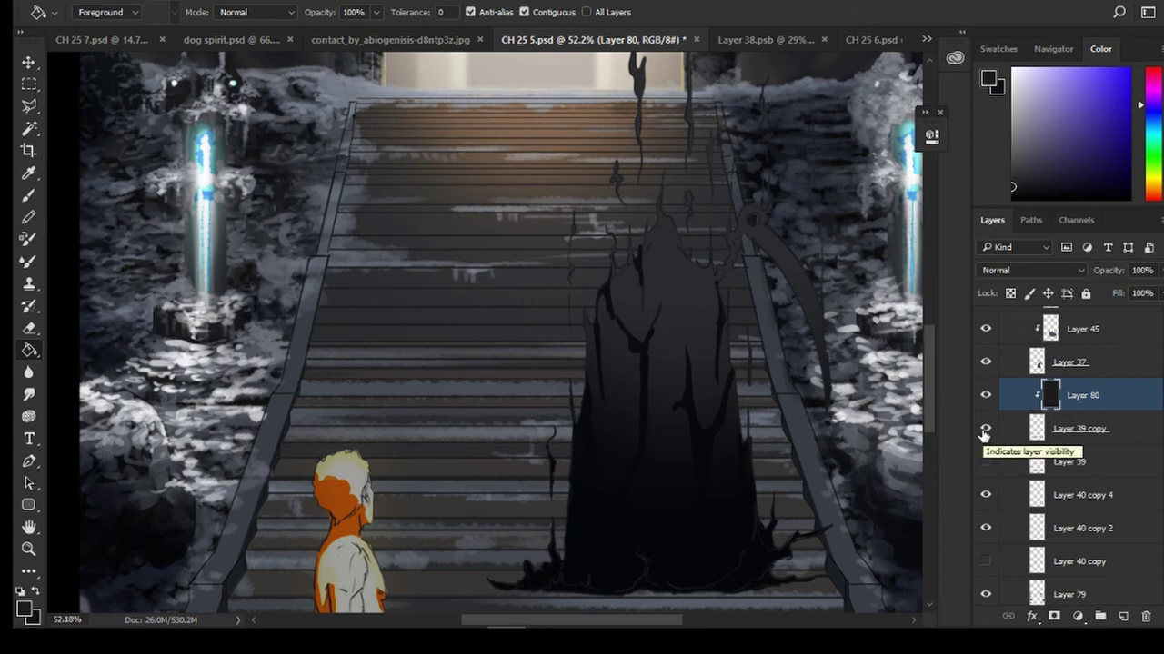
# Identify the rail line art on Layer 40 copy 2 and add a near-black filled layer clipped to it
pyautogui.click(985, 466)
pyautogui.click(985, 466)
pyautogui.scroll(-2, 986, 471)
pyautogui.click(988, 490)
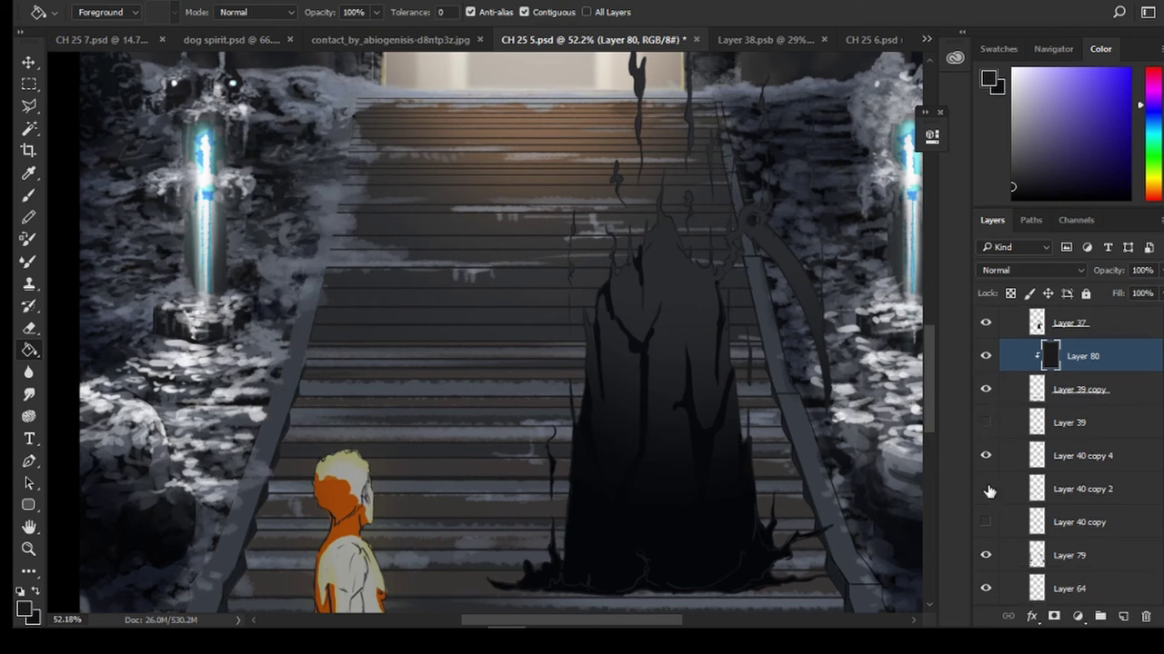
pyautogui.click(988, 490)
pyautogui.click(1084, 491)
pyautogui.click(987, 457)
pyautogui.click(987, 457)
pyautogui.click(1122, 616)
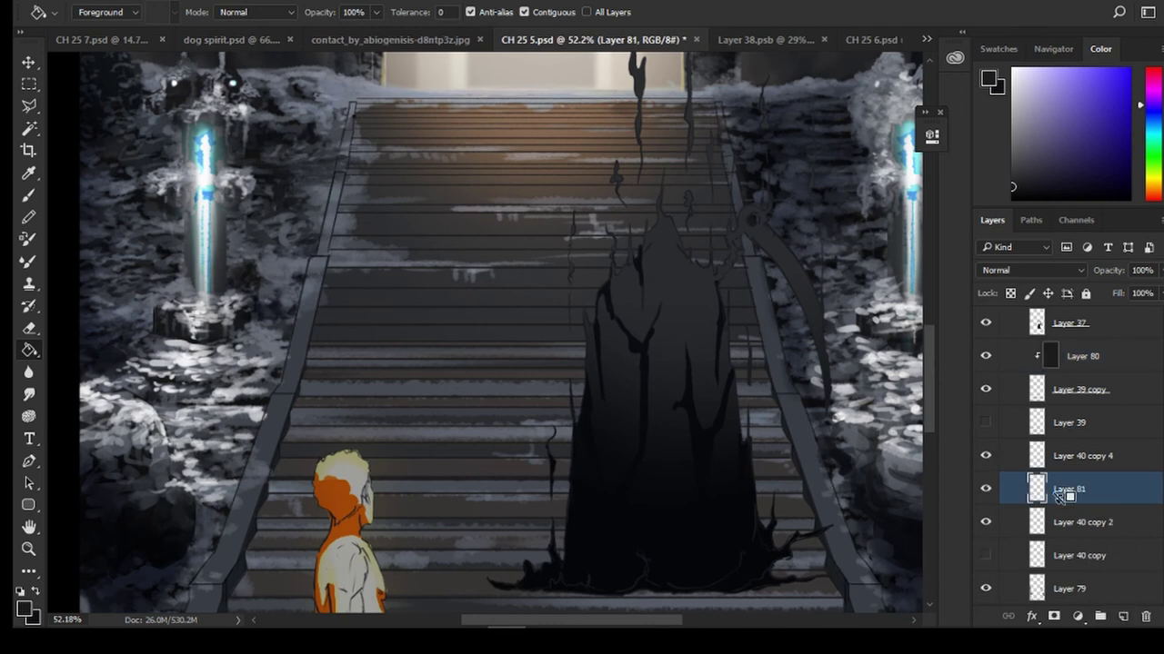
pyautogui.keyDown('alt'); pyautogui.click(1059, 492); pyautogui.keyUp('alt')
pyautogui.hotkey('alt', ']')
# Duplicate the near-black Layer 81, clip the copy to Layer 40 copy 4, and save the document
pyautogui.click(1067, 488)
pyautogui.hotkey('ctrl', 'j')
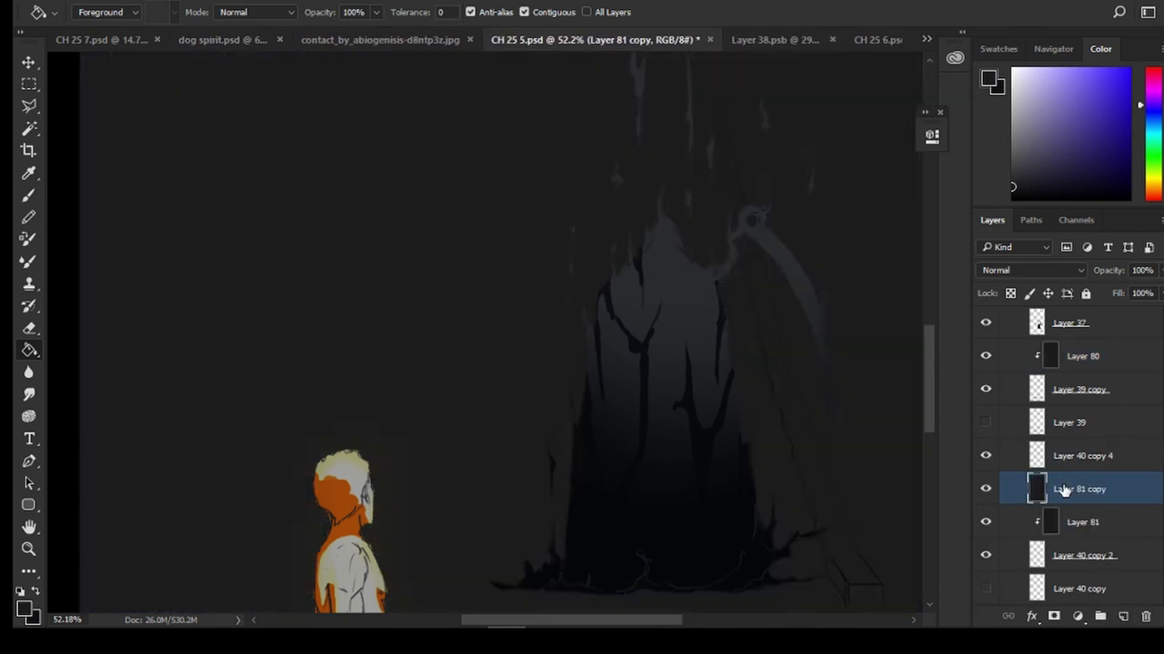
pyautogui.moveTo(1064, 491); pyautogui.dragTo(1072, 441)
pyautogui.keyDown('alt'); pyautogui.click(1077, 472); pyautogui.keyUp('alt')
pyautogui.scroll(-3, 520, 450)
pyautogui.scroll(1, 500, 409)
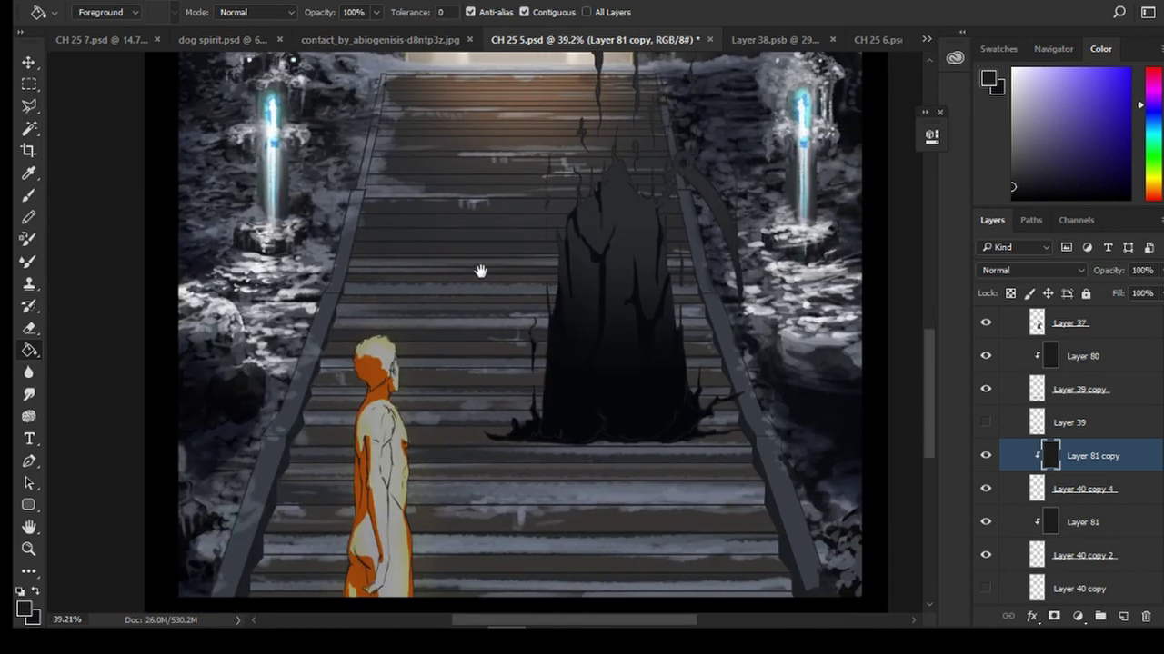
pyautogui.scroll(1, 528, 400)
pyautogui.hotkey('ctrl', 's')
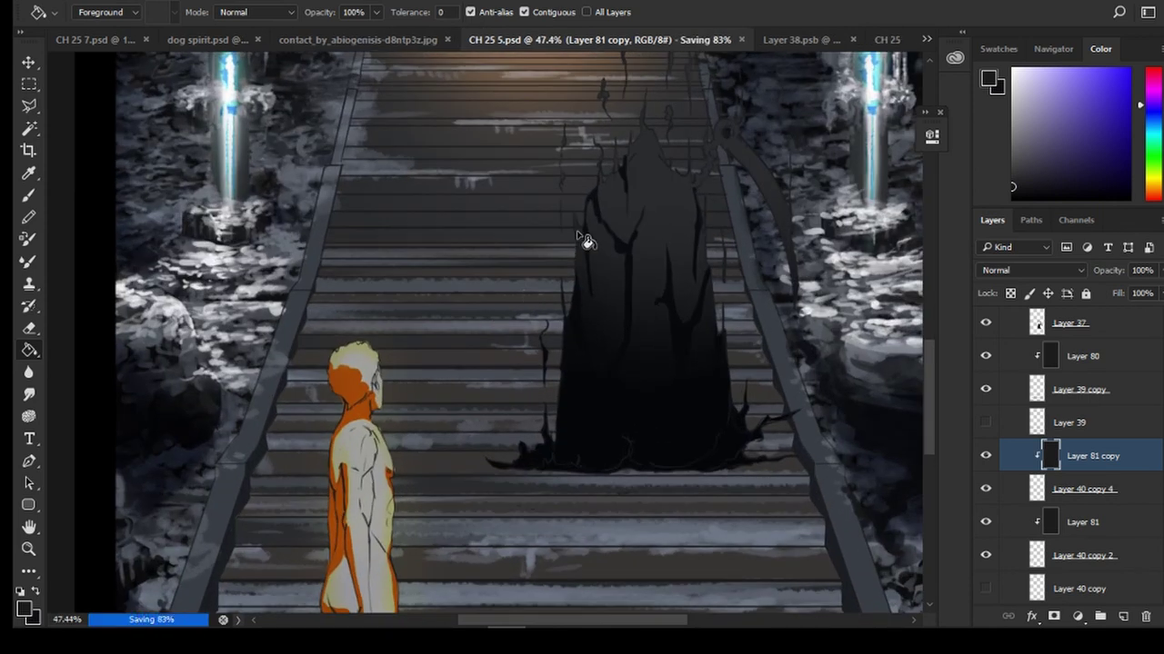
# Look through the layer stack for the layers that hold the stairs' wood colour and shading
pyautogui.moveTo(639, 313); pyautogui.dragTo(628, 262)
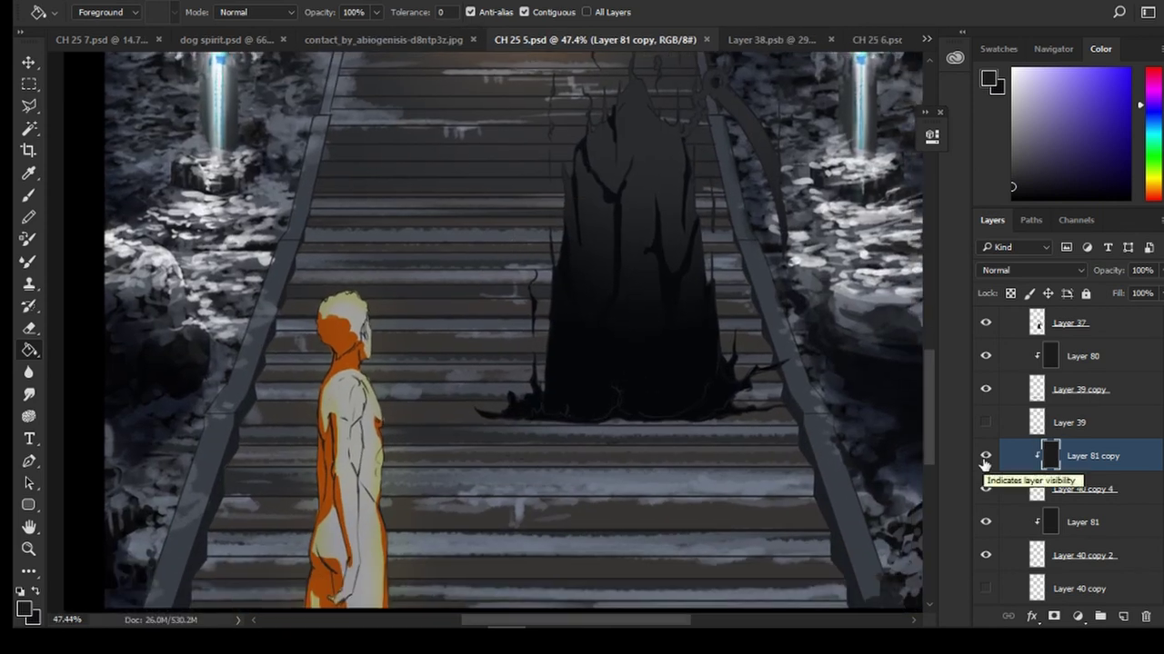
pyautogui.scroll(-9, 1057, 488)
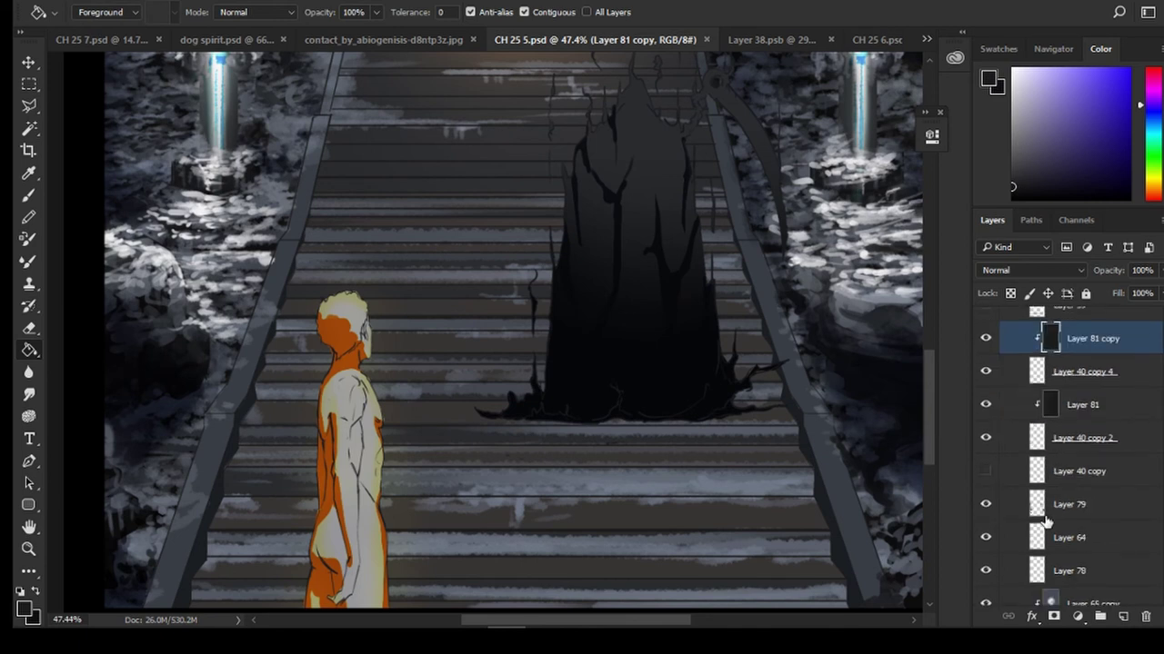
pyautogui.click(980, 379)
pyautogui.click(985, 381)
pyautogui.scroll(-2, 989, 418)
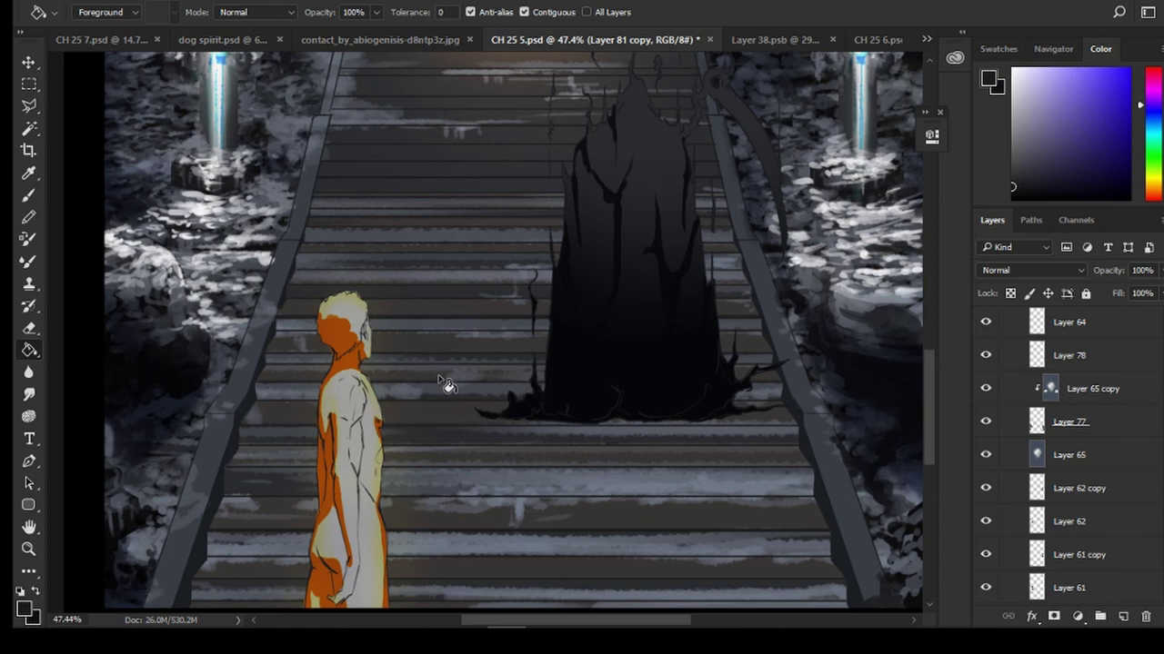
pyautogui.scroll(-2, 1068, 509)
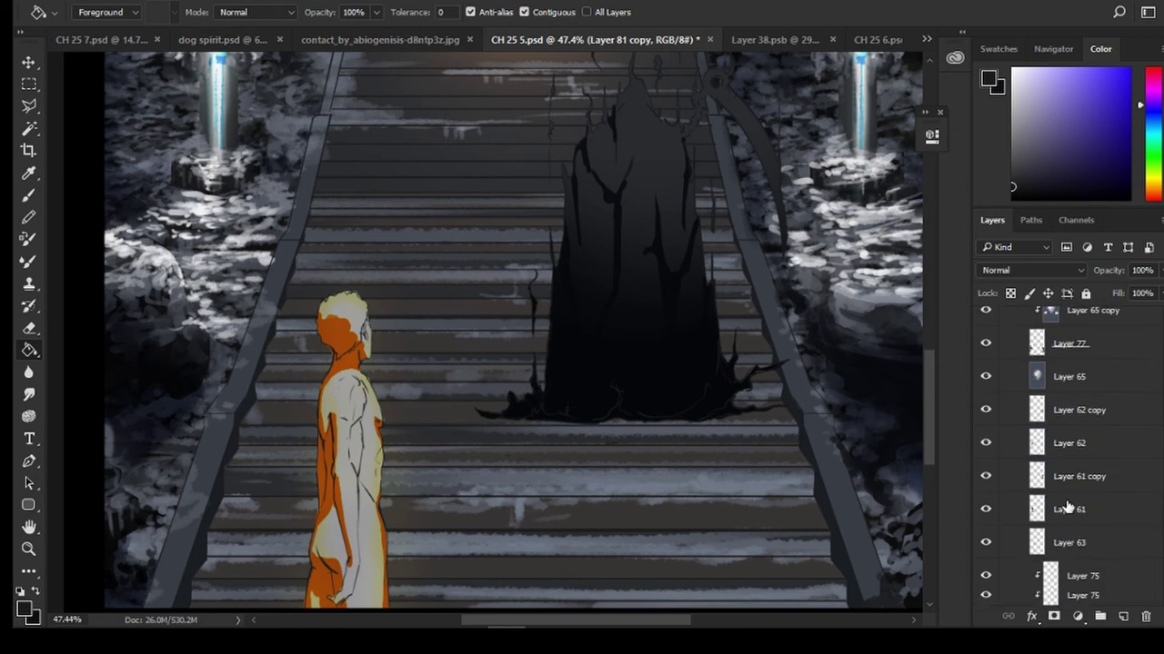
pyautogui.scroll(-5, 1066, 507)
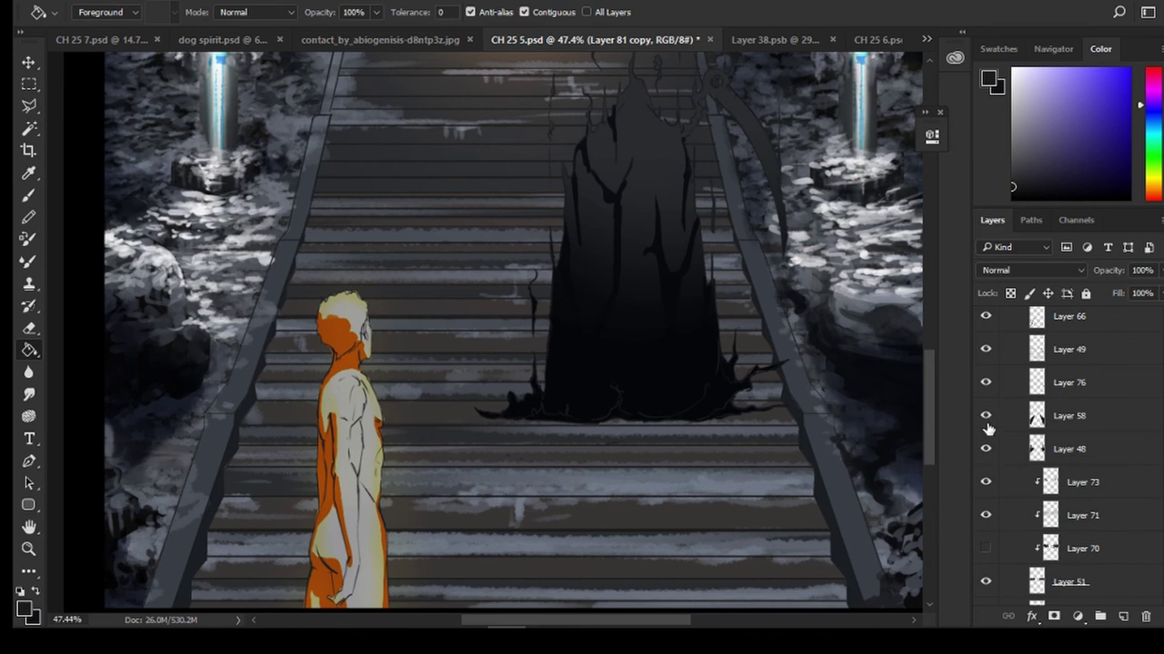
pyautogui.scroll(-5, 1018, 515)
pyautogui.scroll(-1, 989, 511)
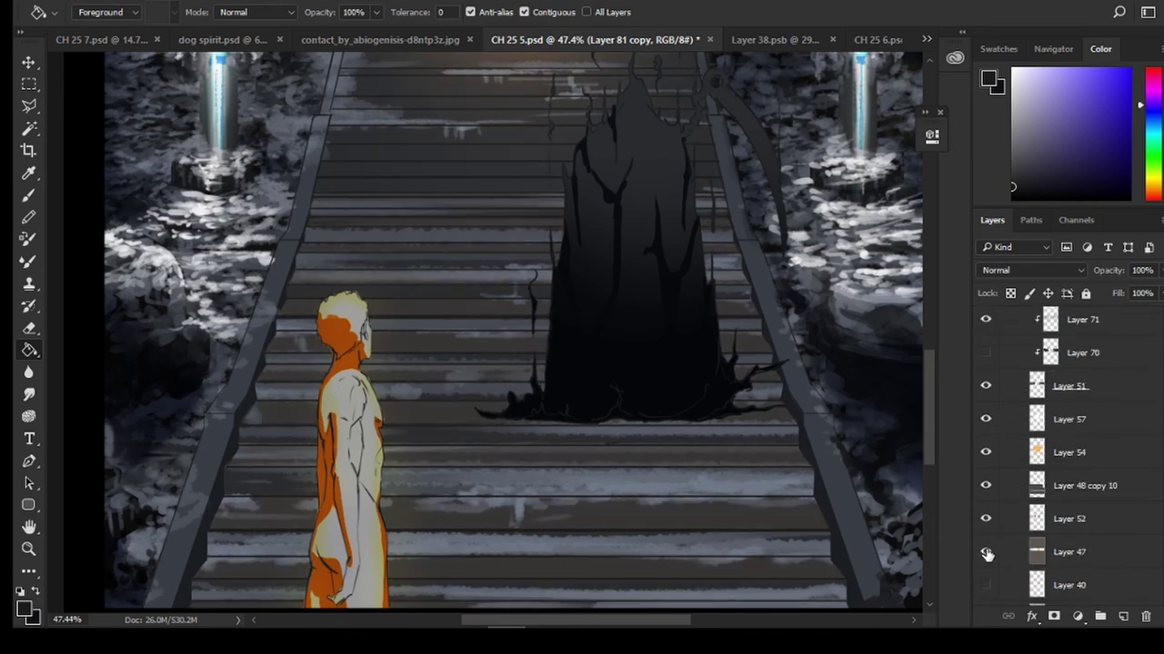
# Check what Layer 47 and Layer 48 copy 10 contribute to the stairs by toggling their visibility
pyautogui.click(1031, 552)
pyautogui.click(985, 517)
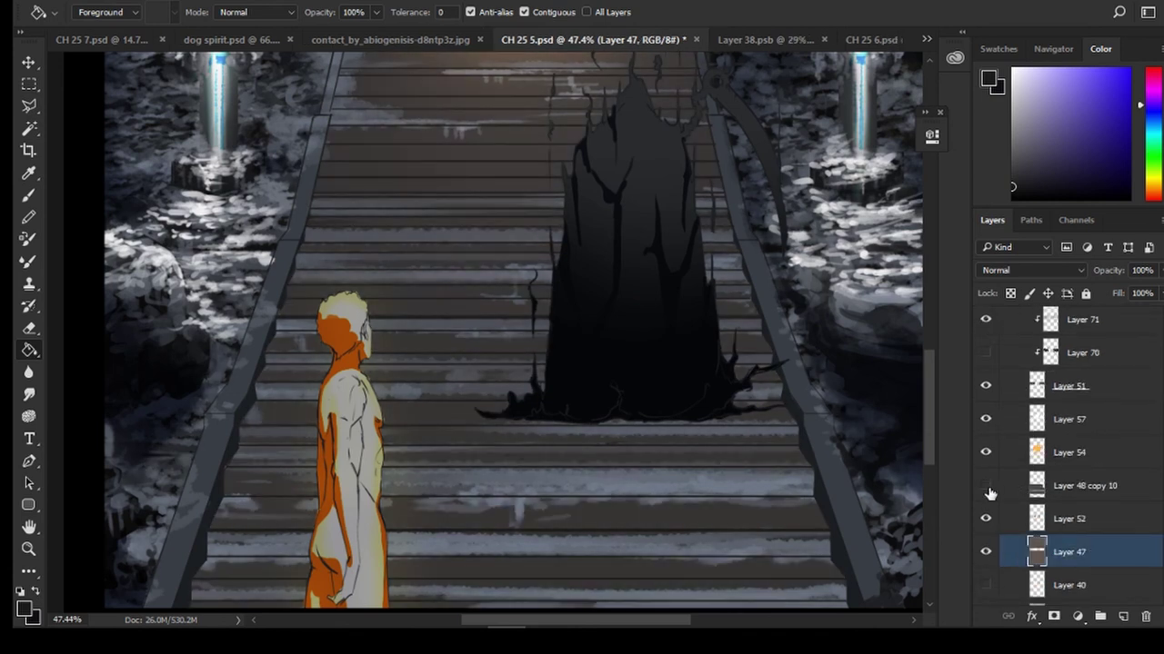
pyautogui.click(1018, 494)
pyautogui.click(985, 492)
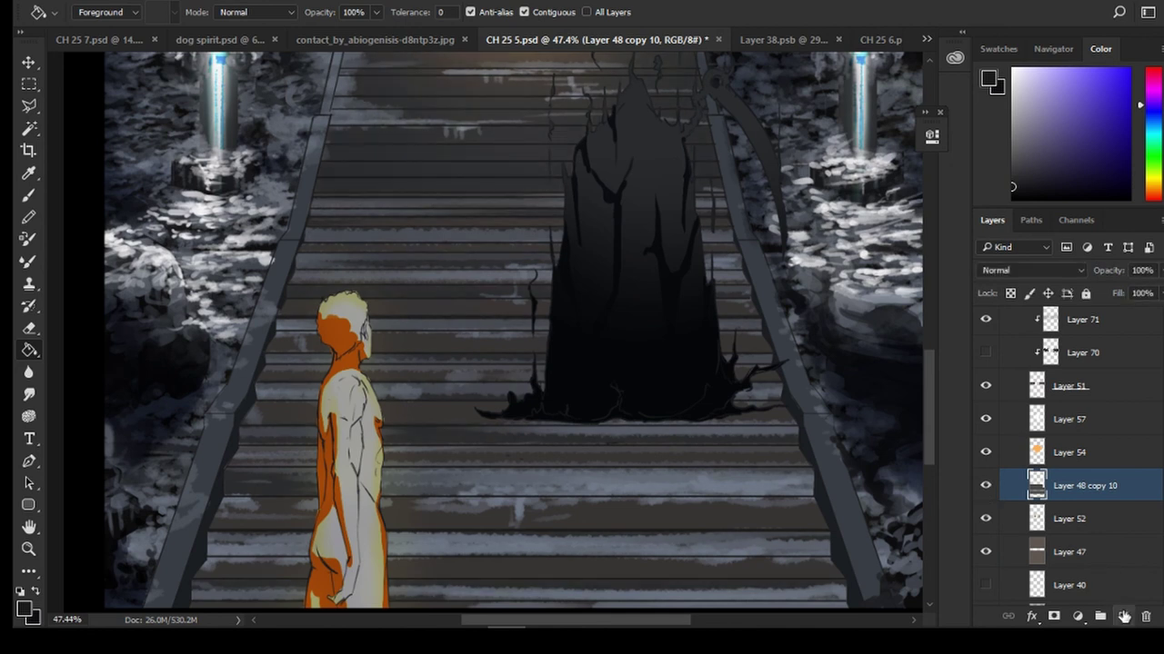
# Add a new unclipped layer directly above Layer 48 copy 10 and choose the 45 px hard round brush
pyautogui.click(1123, 618)
pyautogui.keyDown('alt'); pyautogui.click(1025, 506); pyautogui.keyUp('alt')
pyautogui.keyDown('alt'); pyautogui.click(1082, 491); pyautogui.keyUp('alt')
pyautogui.click(28, 194)
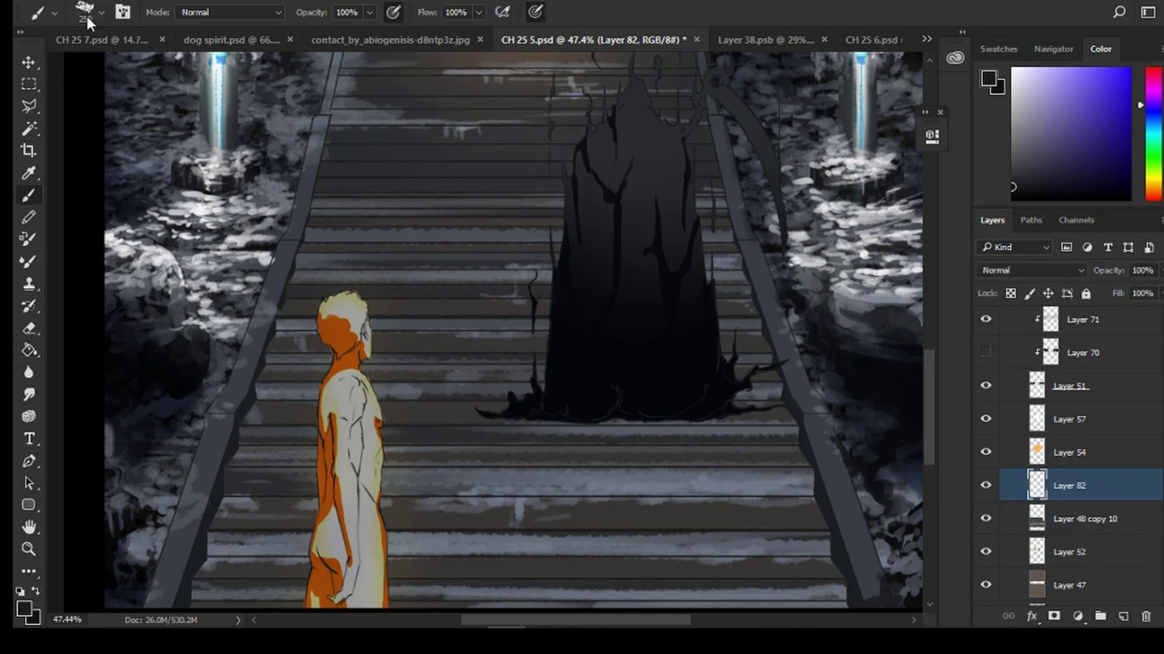
pyautogui.click(84, 12)
pyautogui.scroll(-1, 136, 209)
pyautogui.click(102, 226)
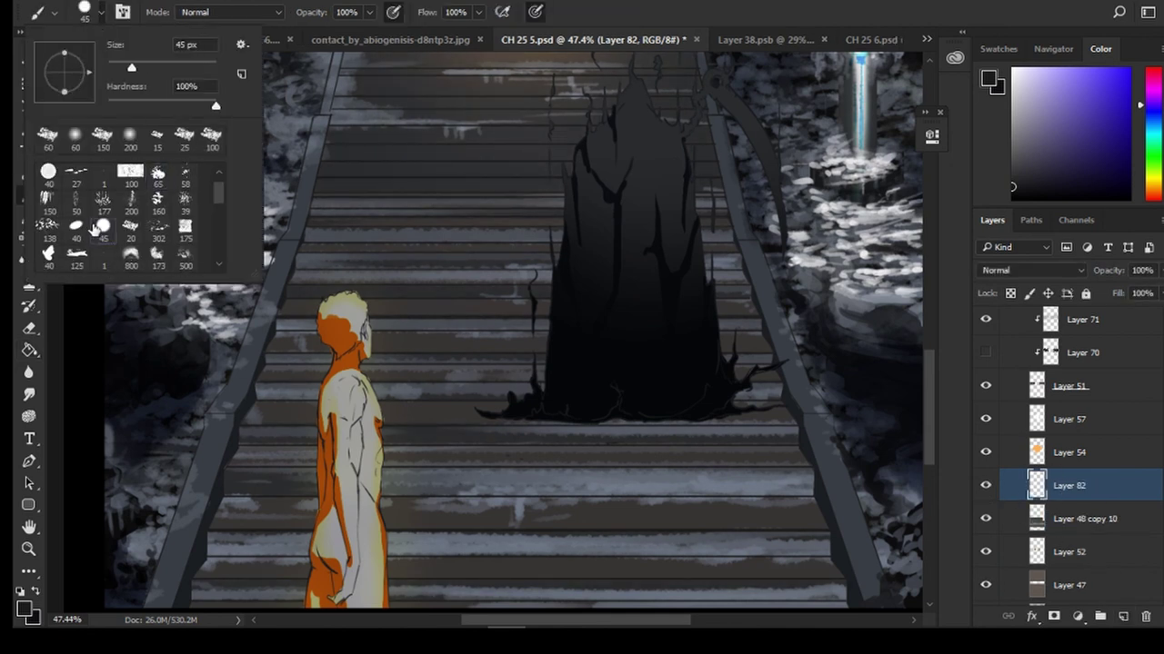
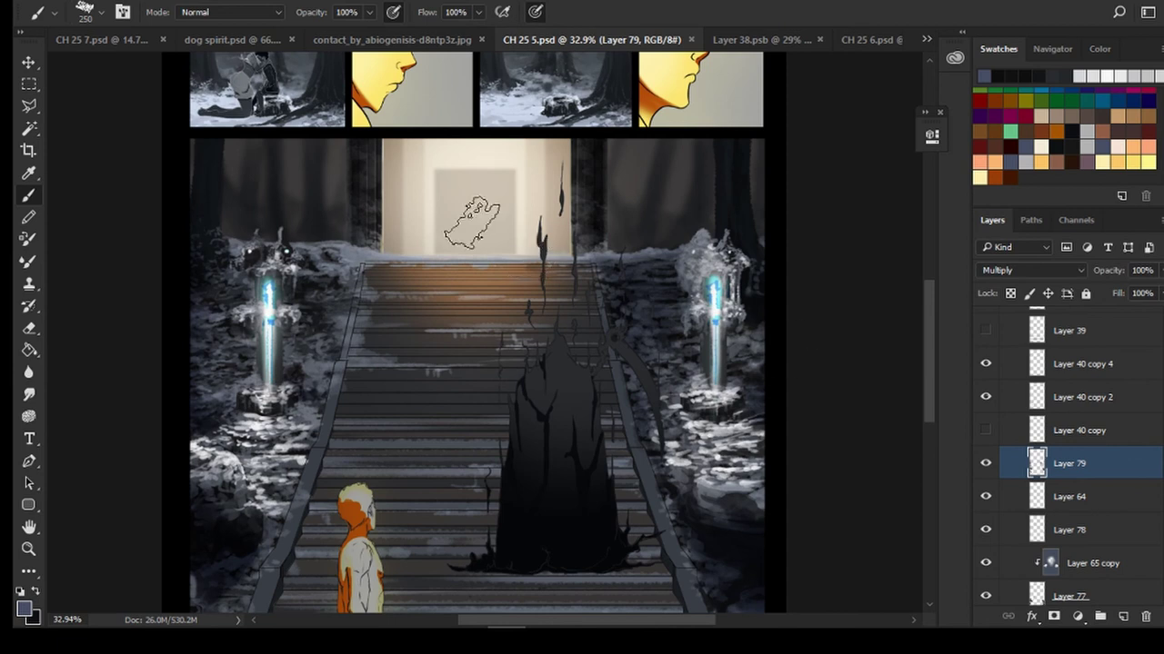
# Compare the staircase panel with Layer 54's orange glow and Layer 57 shown and hidden
pyautogui.scroll(2, 461, 211)
pyautogui.scroll(-1, 461, 210)
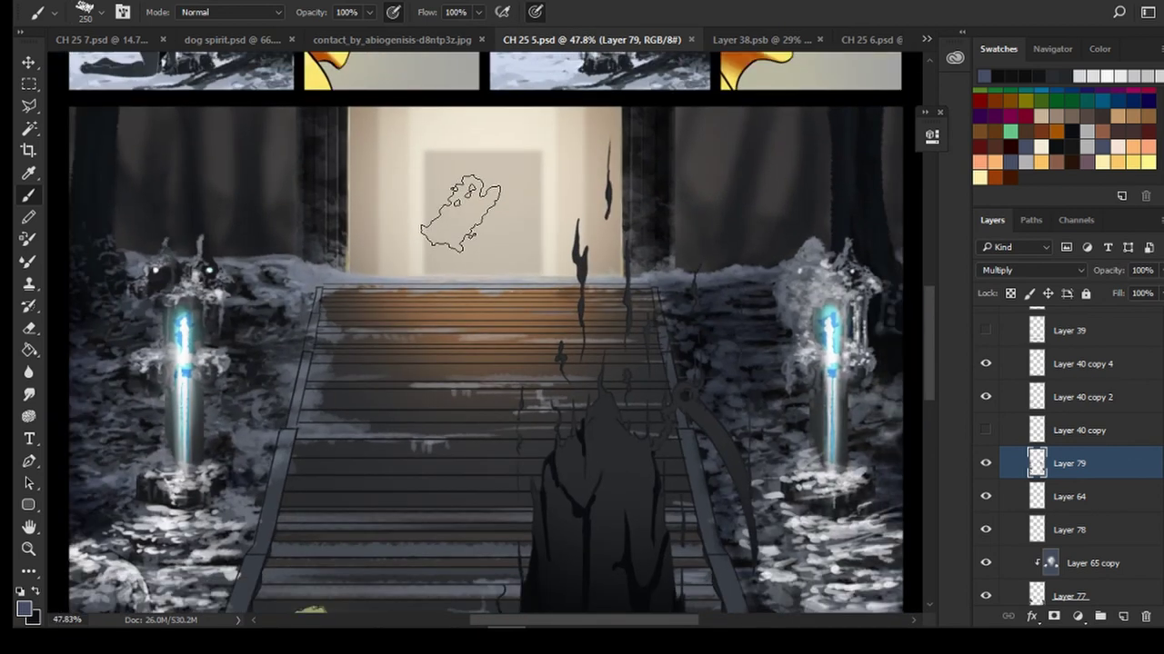
pyautogui.scroll(-3, 461, 213)
pyautogui.scroll(1, 461, 212)
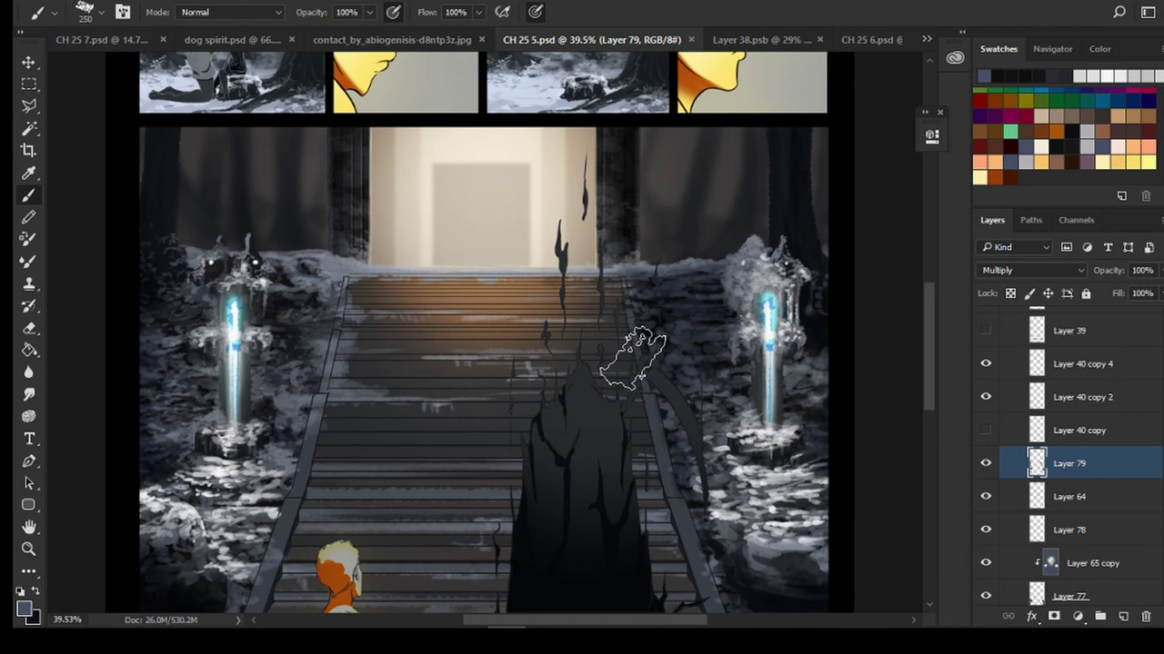
pyautogui.scroll(-3, 595, 300)
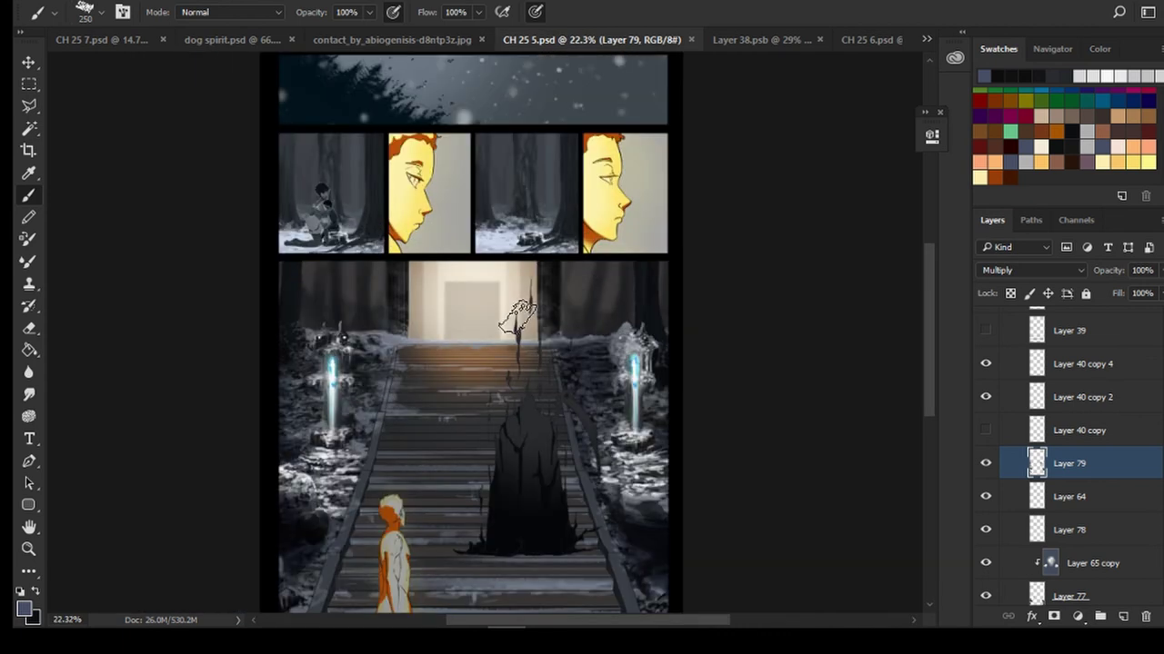
pyautogui.scroll(-3, 1046, 503)
pyautogui.scroll(-6, 1046, 503)
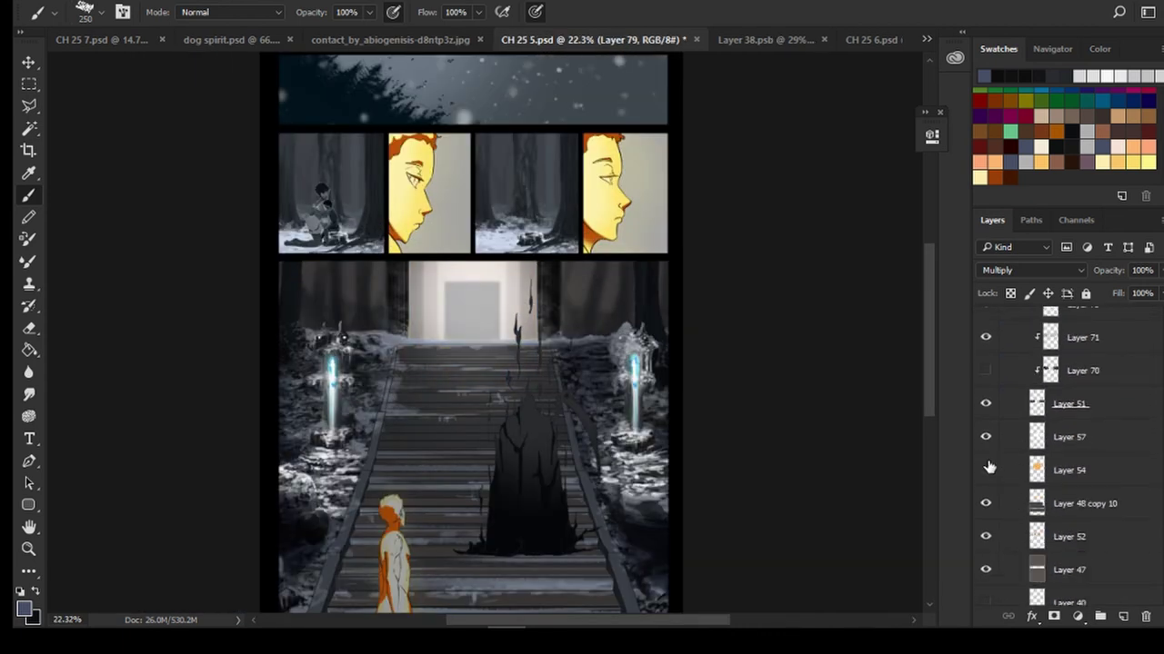
pyautogui.click(986, 469)
pyautogui.click(986, 469)
pyautogui.click(988, 464)
pyautogui.click(987, 442)
pyautogui.click(987, 442)
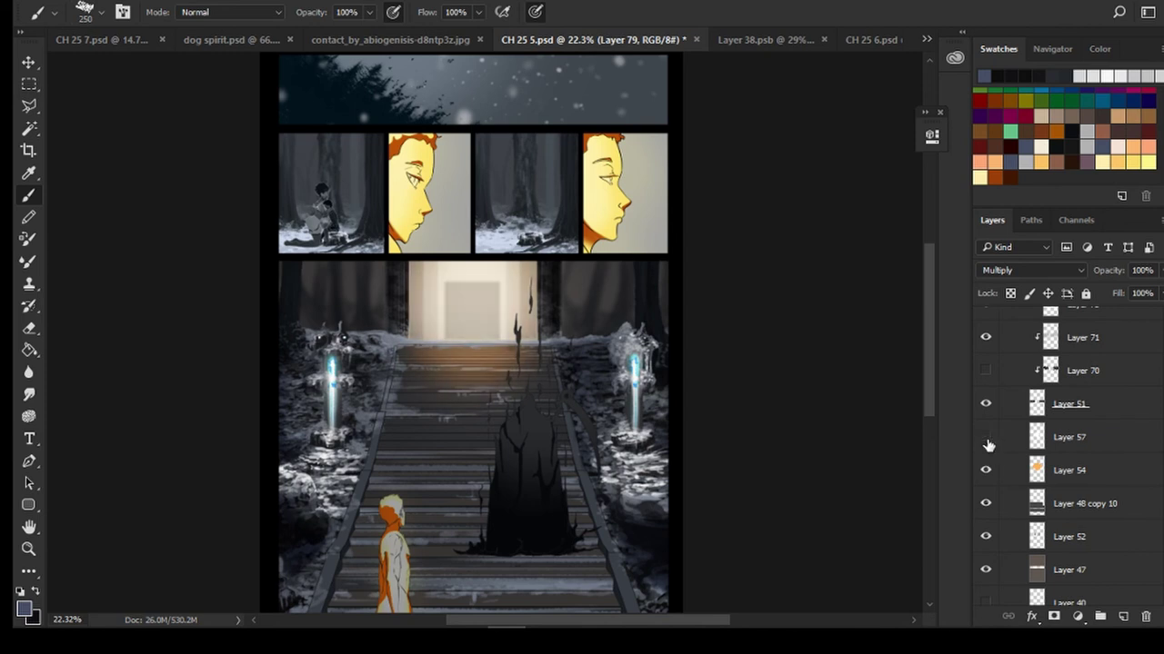
pyautogui.click(987, 442)
pyautogui.click(990, 467)
# Show Layer 54, reduce the orange glow's opacity to 22%, and save the document
pyautogui.moveTo(930, 404); pyautogui.dragTo(932, 424)
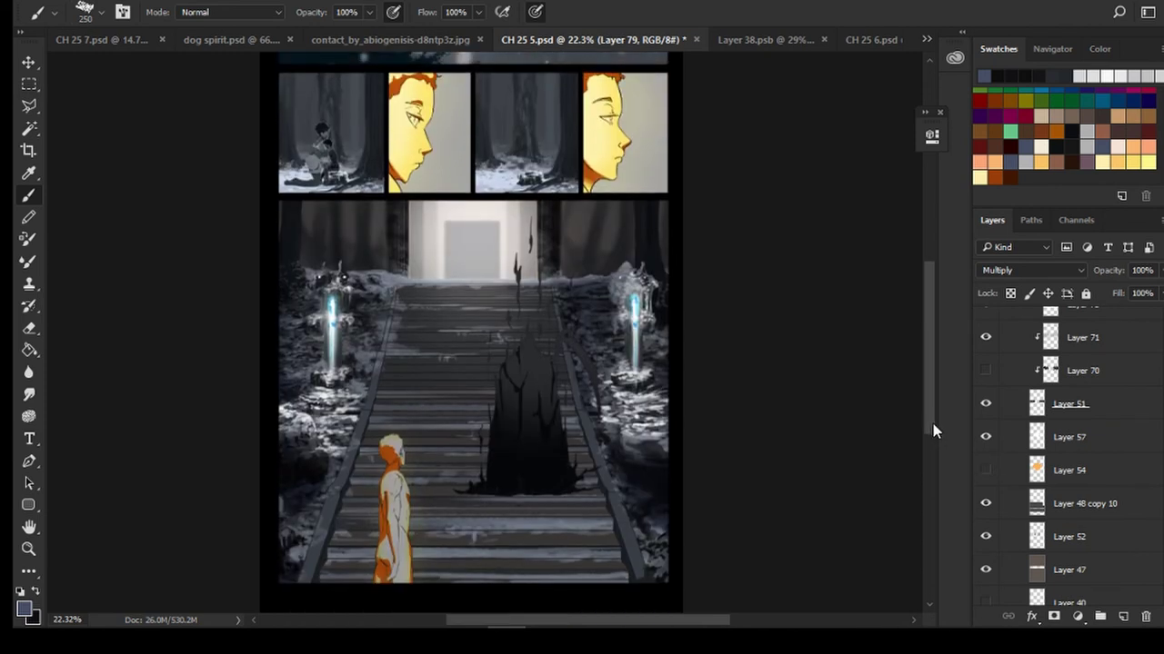
pyautogui.click(988, 468)
pyautogui.click(1073, 470)
pyautogui.moveTo(1159, 270); pyautogui.dragTo(1109, 292)
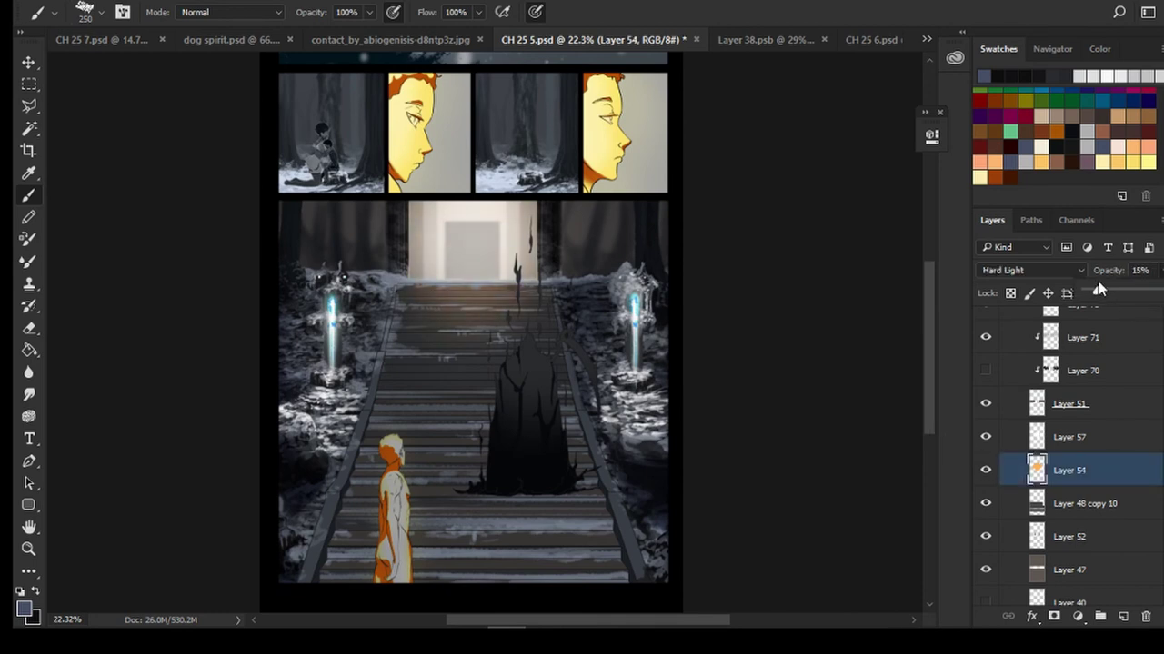
pyautogui.scroll(3, 479, 265)
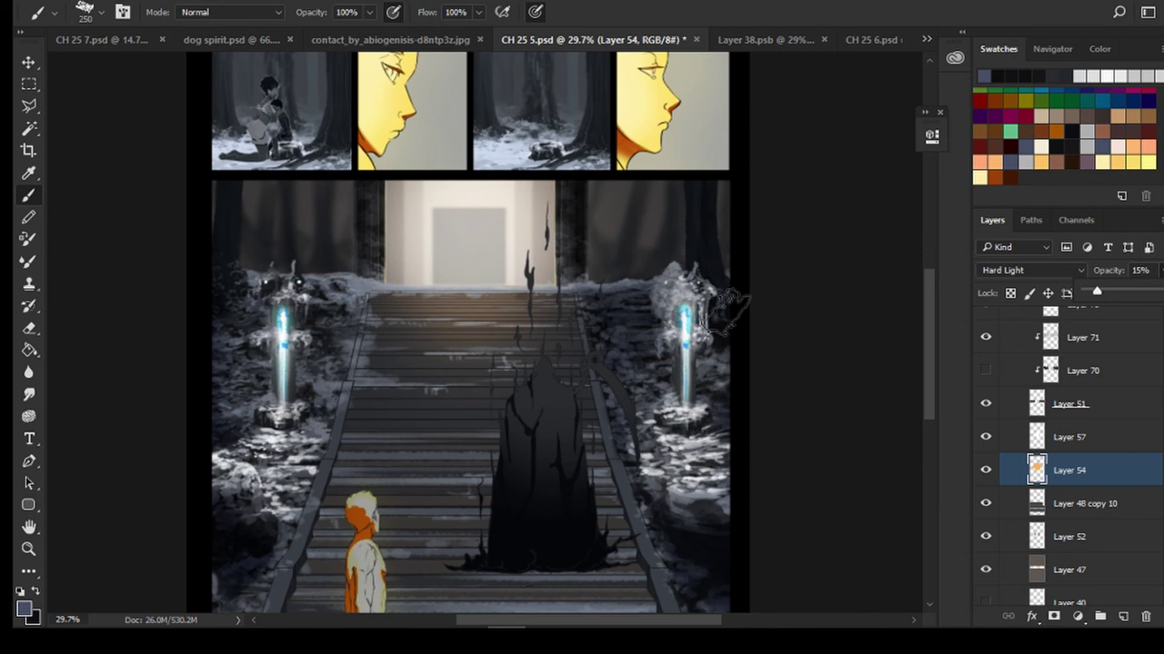
pyautogui.click(1106, 293)
pyautogui.hotkey('ctrl', 's')
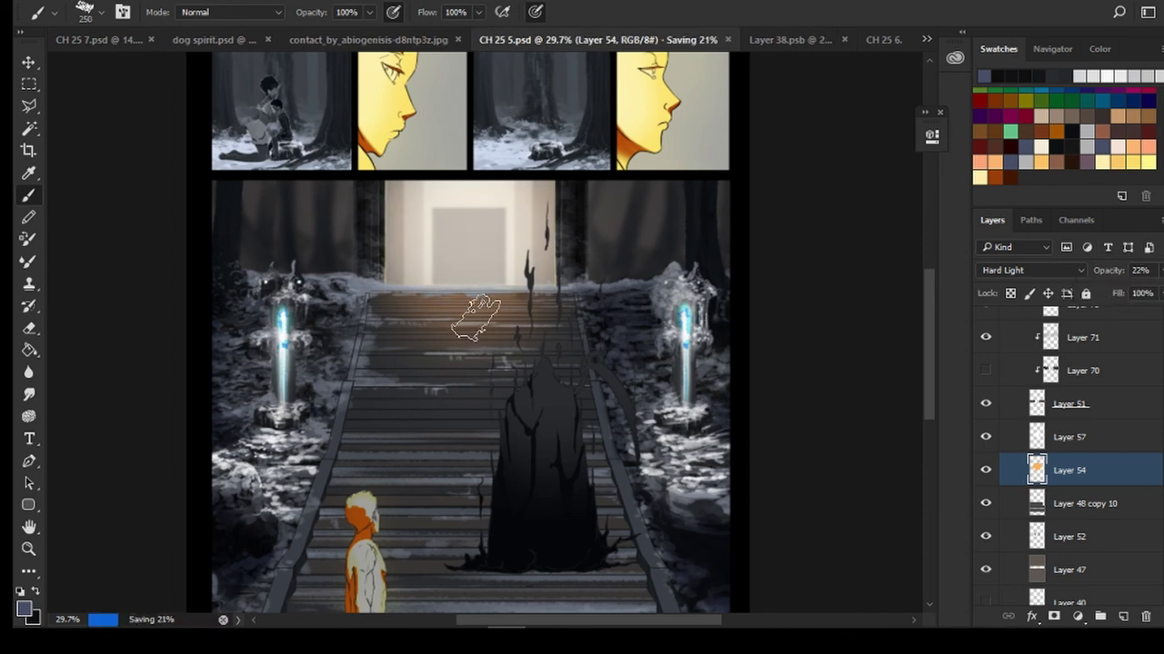
# Check the effect of Layer 57 and Layer 39 on the lower stairs by toggling their visibility
pyautogui.moveTo(926, 371); pyautogui.dragTo(929, 396)
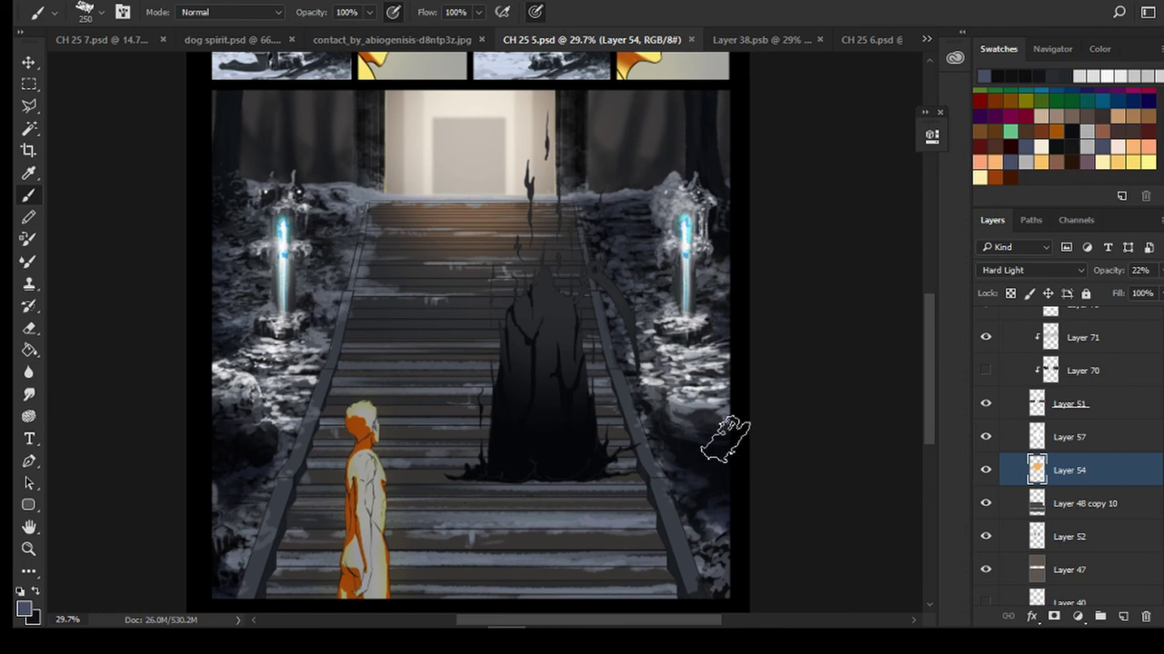
pyautogui.click(985, 440)
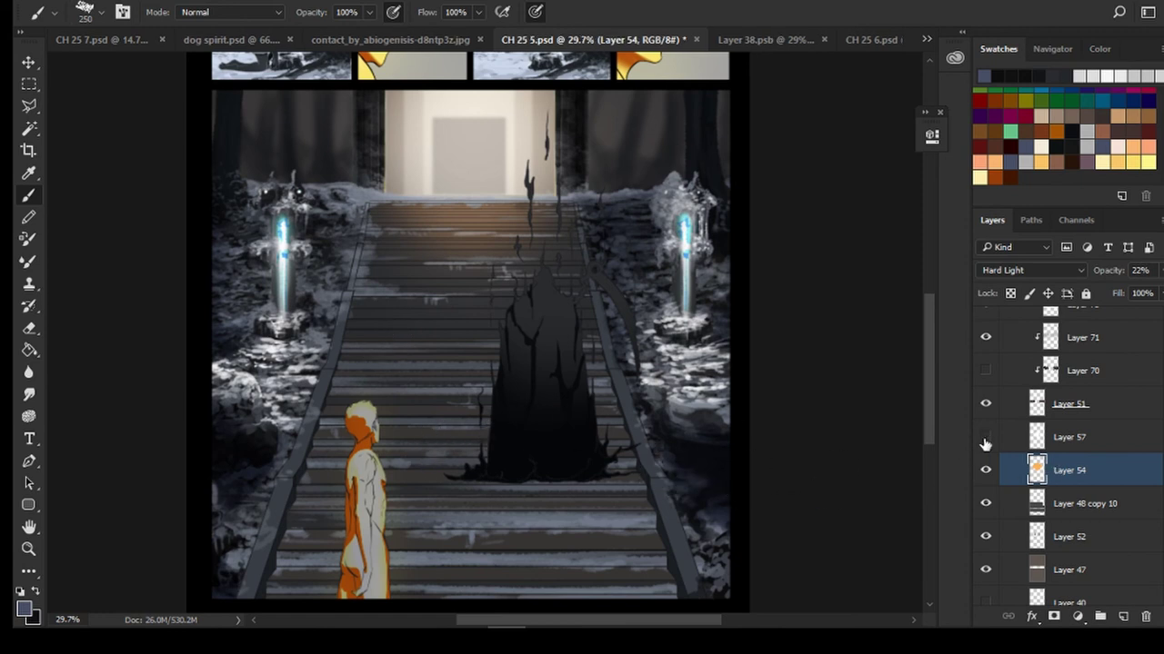
pyautogui.scroll(15, 1100, 562)
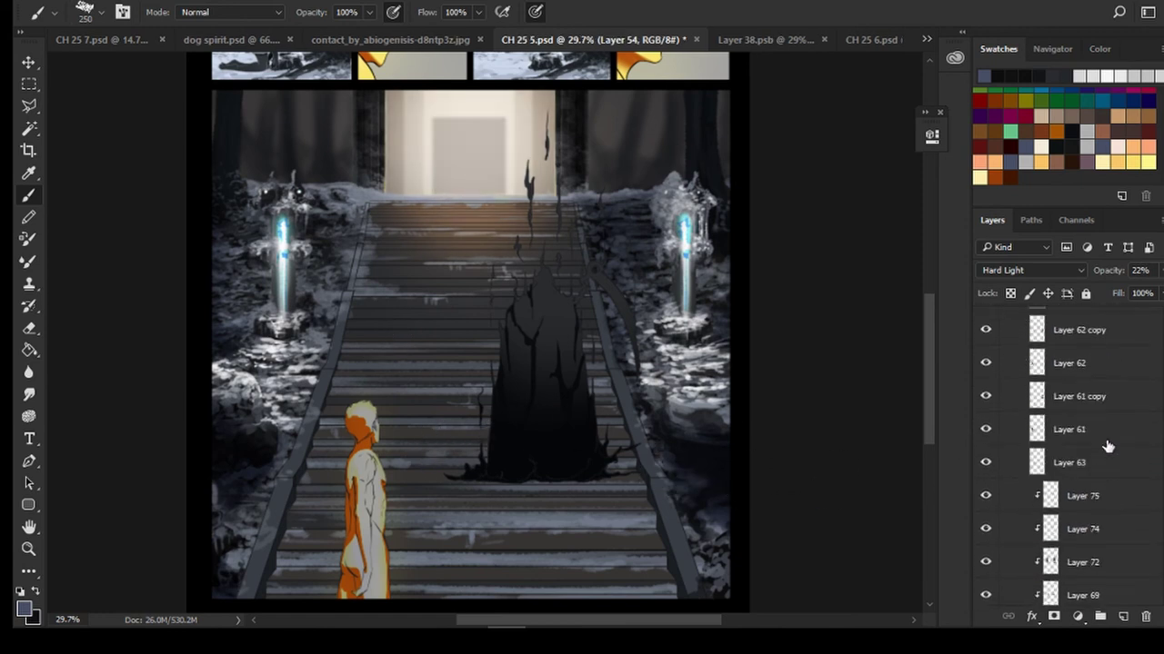
pyautogui.scroll(3, 1107, 445)
pyautogui.click(986, 393)
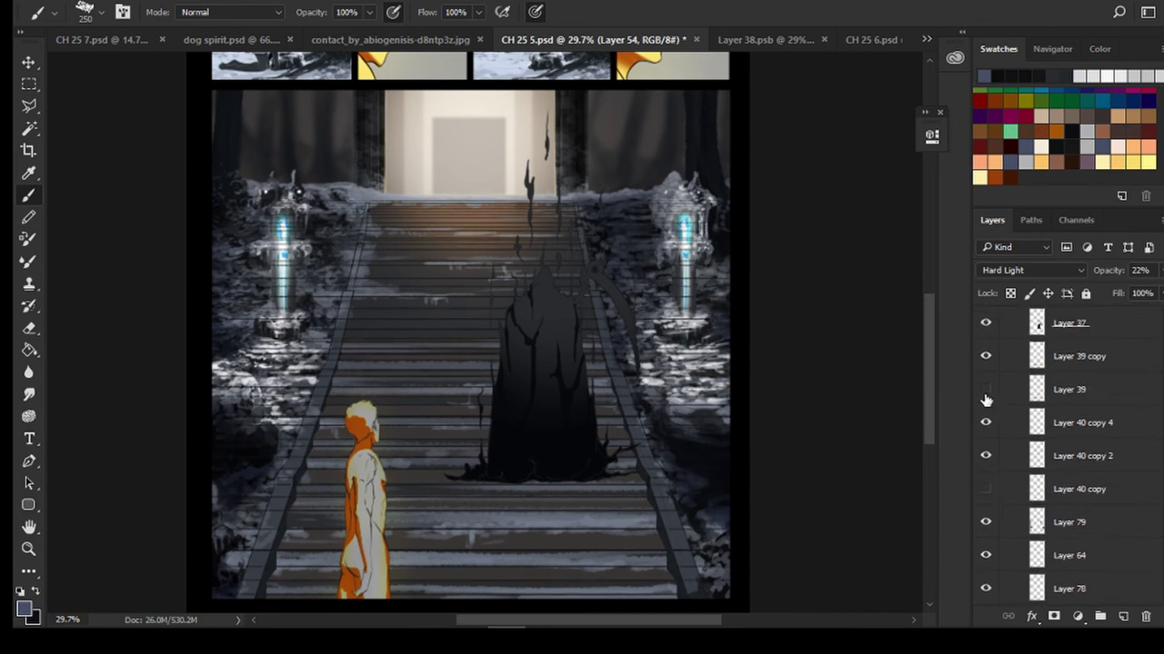
pyautogui.click(985, 393)
# Examine the upper stairs and toggle layers from Layer 62 copy up to Layer 39 copy to locate the step line art
pyautogui.scroll(1, 595, 389)
pyautogui.scroll(3, 482, 316)
pyautogui.moveTo(512, 424)
pyautogui.mouseDown()
pyautogui.moveTo(532, 308)
pyautogui.moveTo(569, 385)
pyautogui.mouseUp()
pyautogui.moveTo(559, 312); pyautogui.dragTo(555, 400)
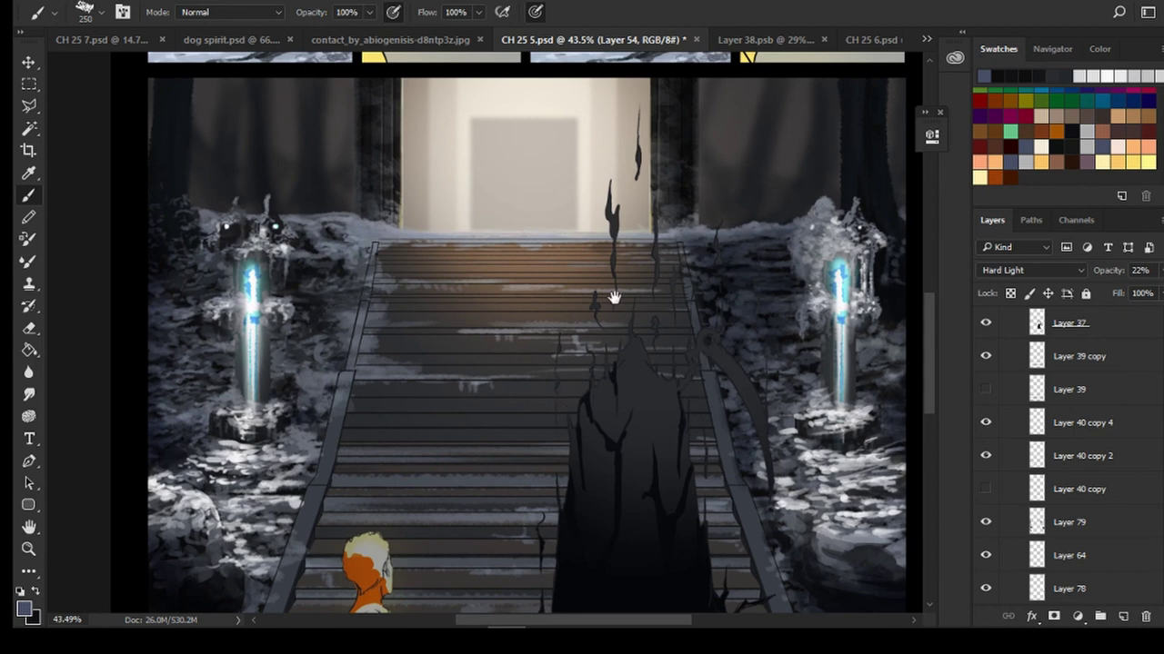
pyautogui.moveTo(613, 296); pyautogui.dragTo(600, 321)
pyautogui.scroll(2, 1108, 471)
pyautogui.scroll(-10, 1104, 467)
pyautogui.scroll(-3, 1046, 469)
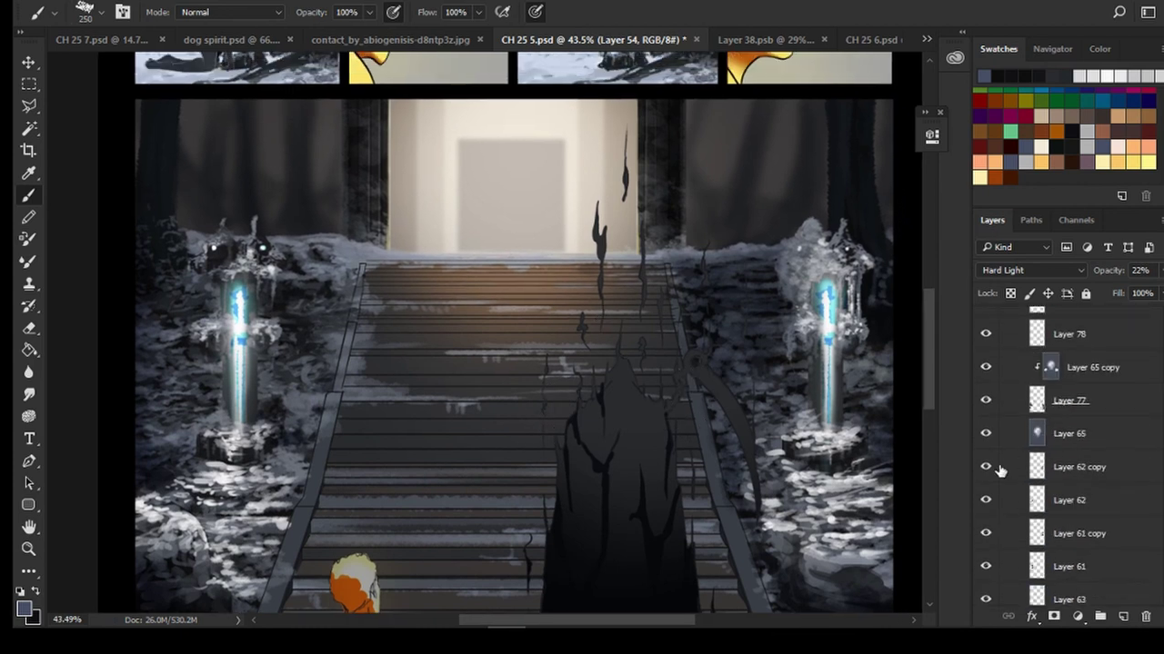
pyautogui.click(988, 468)
pyautogui.click(987, 468)
pyautogui.scroll(-1, 1011, 483)
pyautogui.scroll(-1, 1009, 483)
pyautogui.click(987, 476)
pyautogui.click(987, 476)
pyautogui.scroll(10, 994, 482)
pyautogui.click(988, 396)
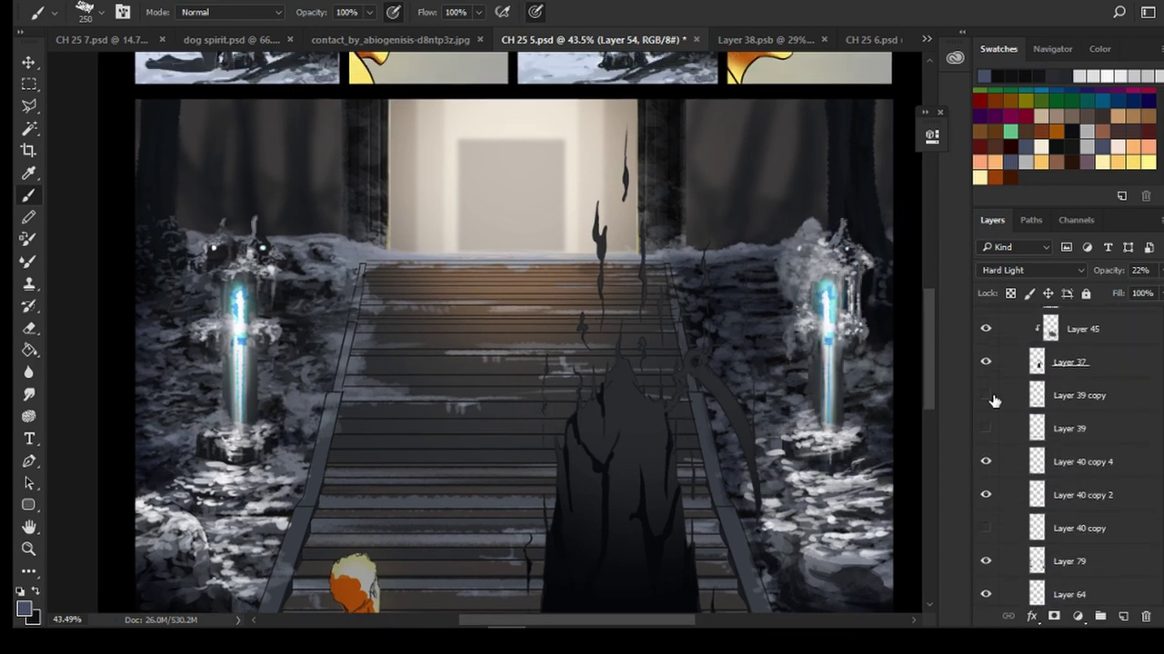
pyautogui.click(988, 397)
pyautogui.click(994, 400)
# Add a new layer clipped to Layer 39 copy and fill it with a dark neutral gray
pyautogui.click(1123, 616)
pyautogui.keyDown('alt'); pyautogui.click(1054, 412); pyautogui.keyUp('alt')
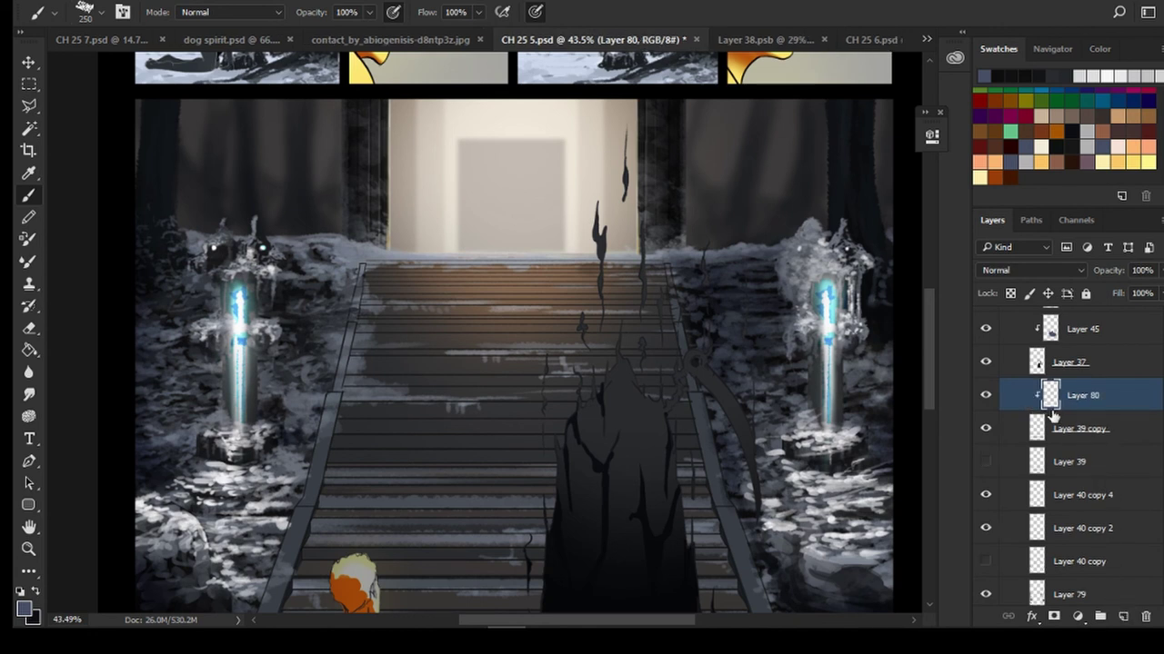
pyautogui.click(29, 350)
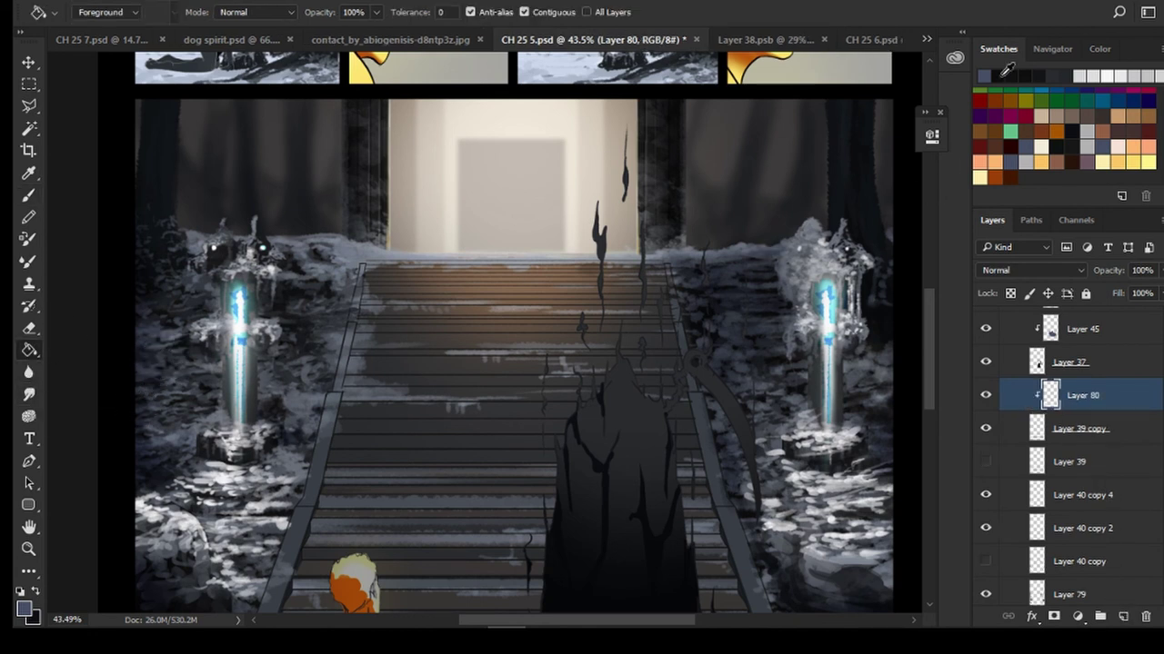
pyautogui.keyDown('alt'); pyautogui.click(417, 441); pyautogui.keyUp('alt')
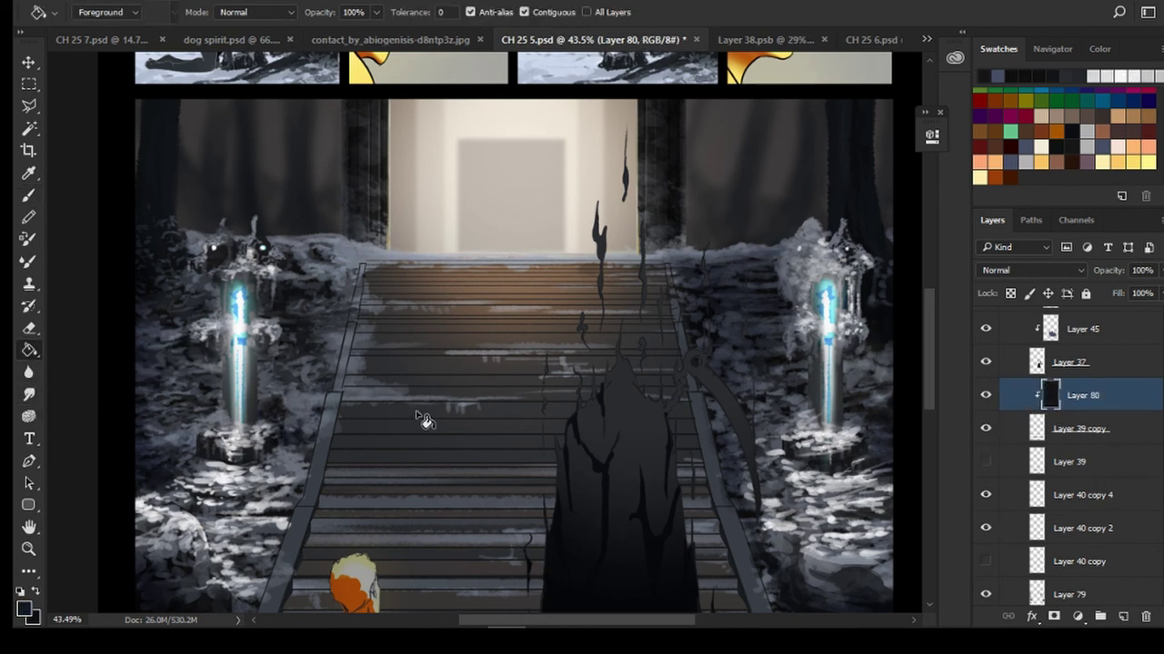
pyautogui.click(1100, 48)
pyautogui.click(355, 454)
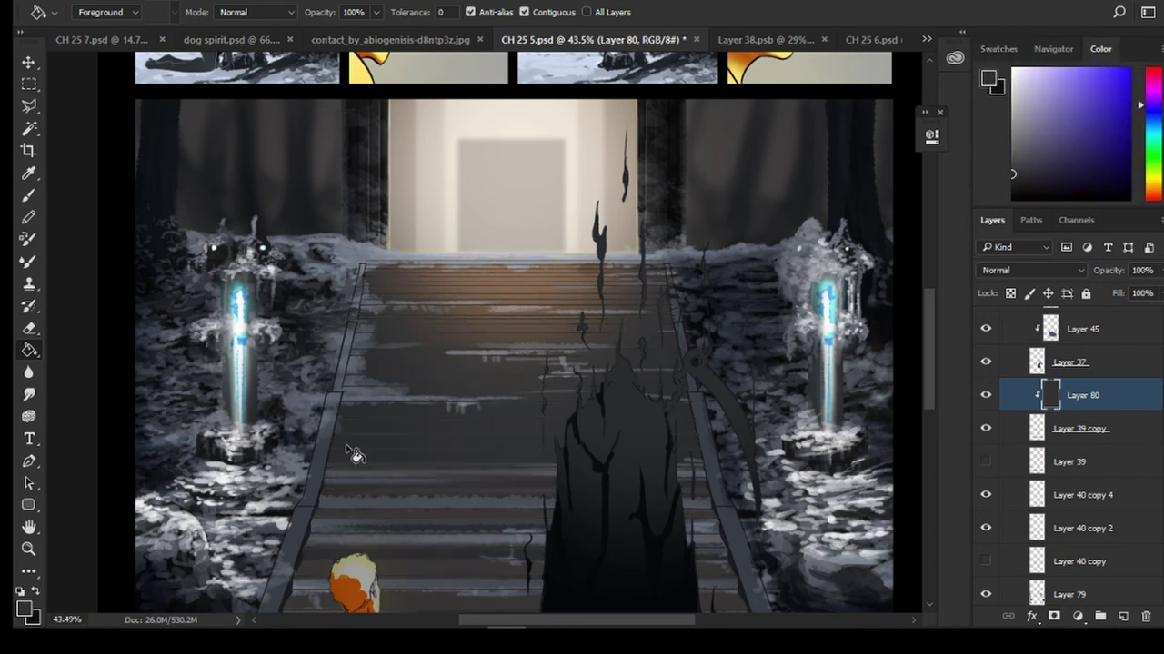
# Deepen the gray fill on Layer 80 to near-black, judging the step lines at close and wide views
pyautogui.click(552, 369)
pyautogui.scroll(2, 545, 469)
pyautogui.moveTo(498, 543); pyautogui.dragTo(542, 319)
pyautogui.scroll(5, 529, 454)
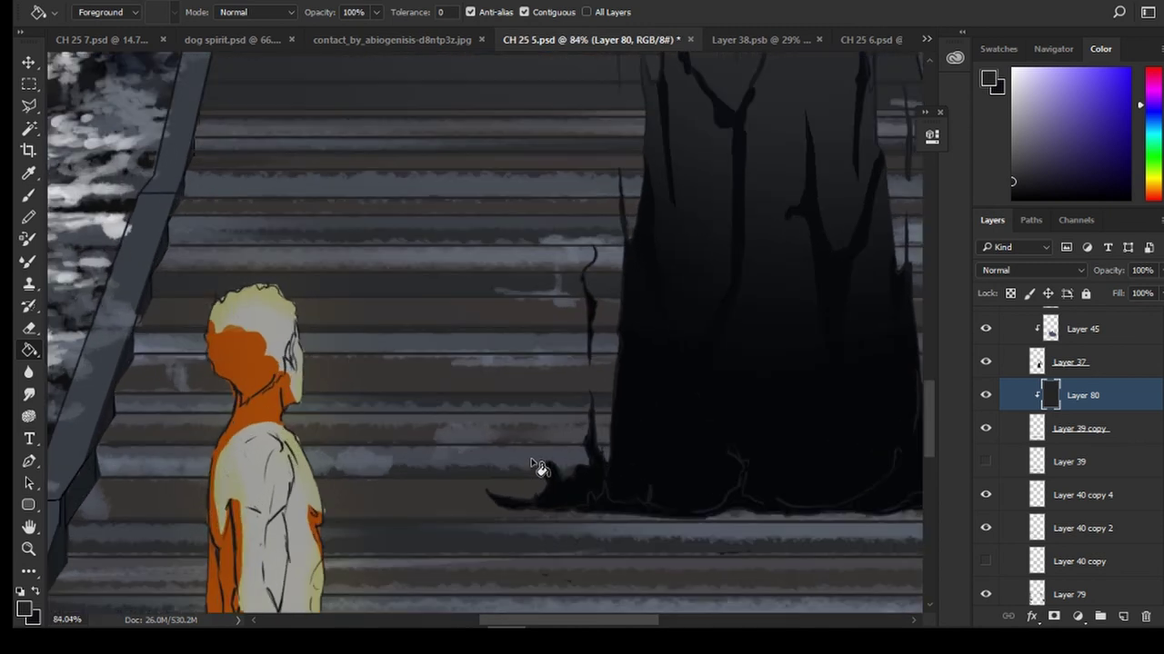
pyautogui.scroll(-8, 515, 474)
pyautogui.scroll(1, 515, 477)
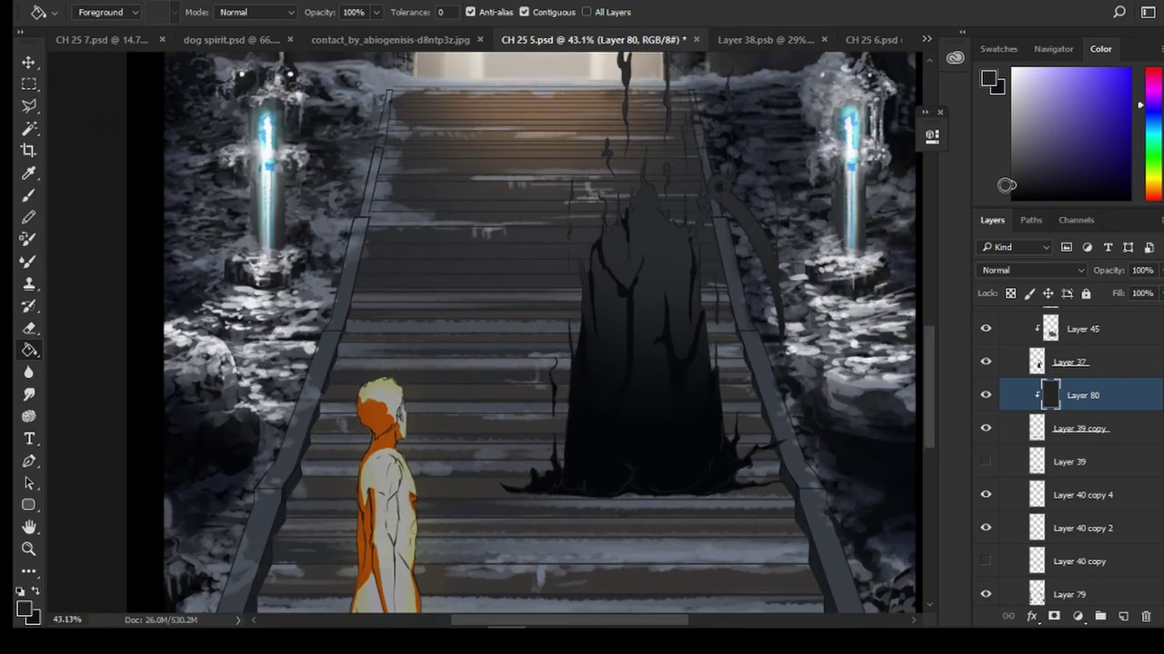
pyautogui.scroll(2, 519, 272)
pyautogui.moveTo(507, 503)
pyautogui.mouseDown()
pyautogui.moveTo(519, 395)
pyautogui.moveTo(501, 475)
pyautogui.mouseUp()
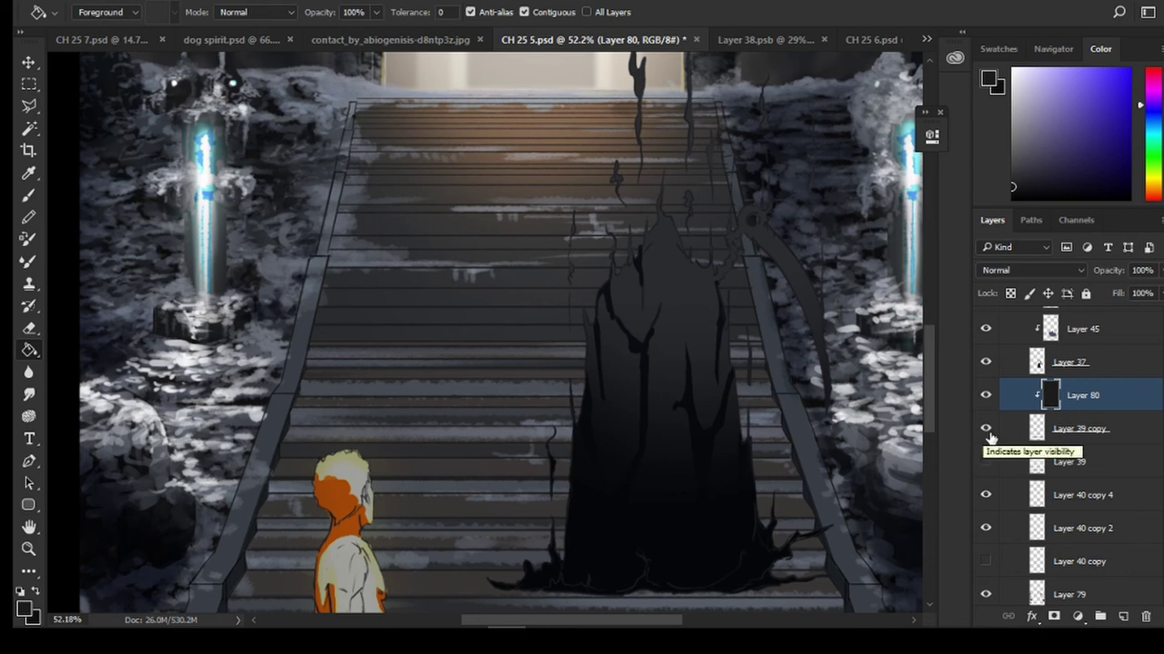
# Find the rail line art on Layer 40 copy 2 and clip a new near-black filled layer to it
pyautogui.click(986, 467)
pyautogui.click(988, 467)
pyautogui.scroll(-1, 989, 470)
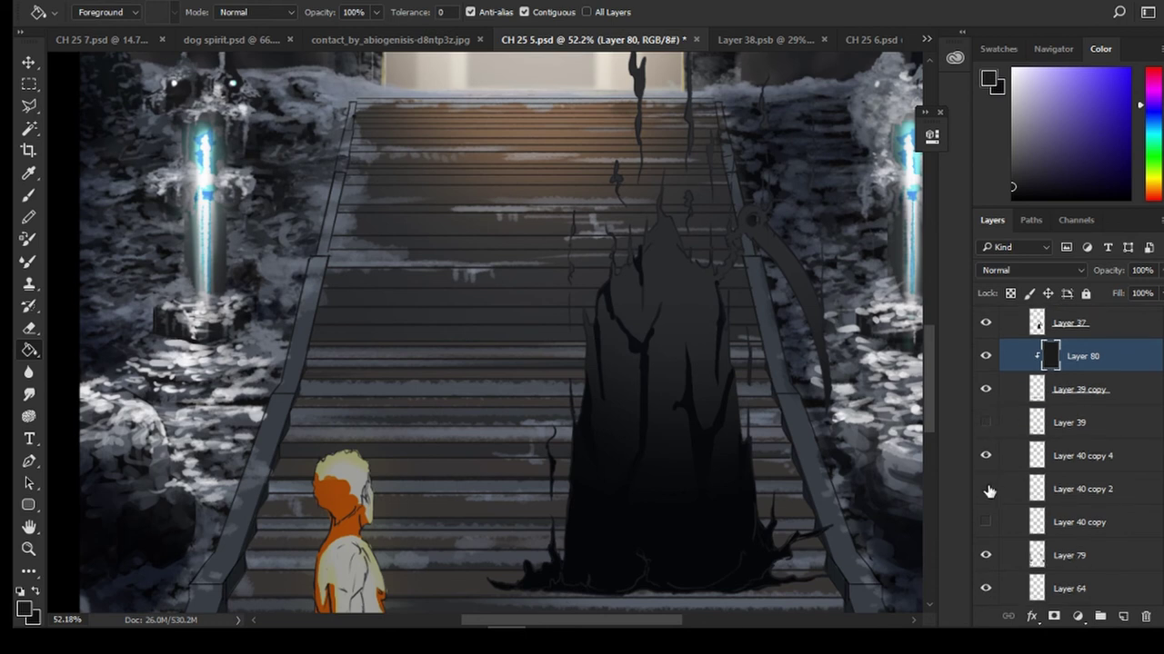
pyautogui.click(1064, 487)
pyautogui.hotkey('ctrl', 'shift', 'alt', 'n')
pyautogui.keyDown('alt'); pyautogui.click(1059, 501); pyautogui.keyUp('alt')
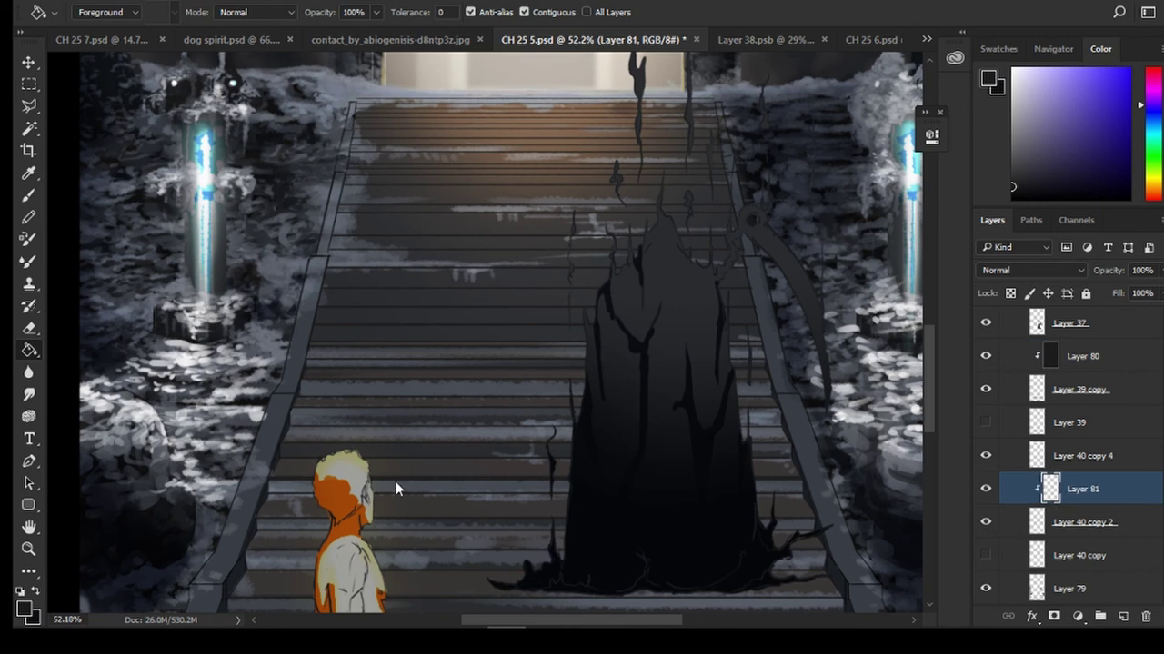
pyautogui.click(396, 486)
# Duplicate the near-black Layer 81 above Layer 40 copy 4, clip the copy to that layer, and save the document
pyautogui.click(1064, 466)
pyautogui.click(1067, 486)
pyautogui.moveTo(1067, 486); pyautogui.dragTo(1061, 452)
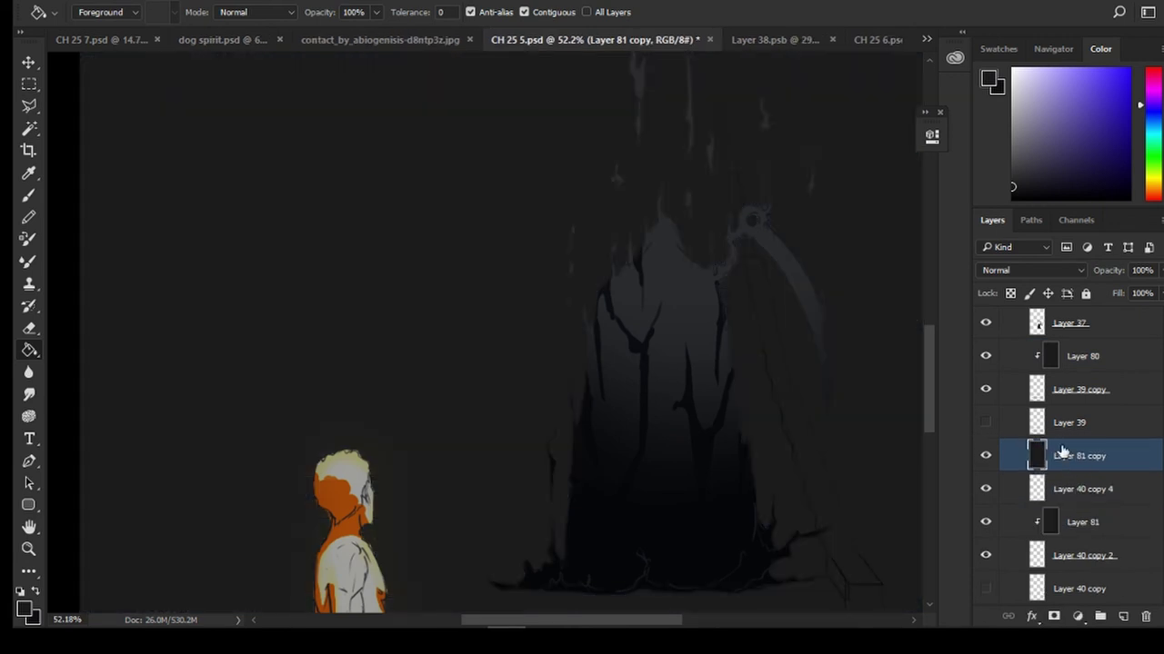
pyautogui.keyDown('alt'); pyautogui.click(1073, 471); pyautogui.keyUp('alt')
pyautogui.scroll(-5, 527, 453)
pyautogui.scroll(2, 527, 453)
pyautogui.scroll(-3, 493, 383)
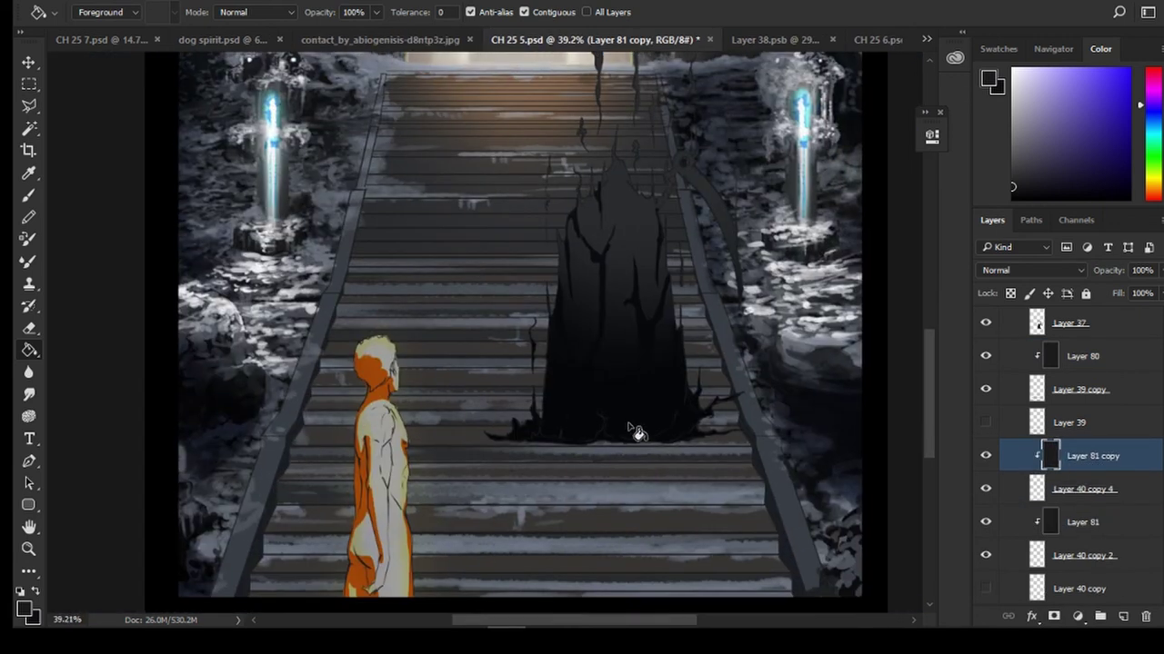
pyautogui.scroll(1, 498, 385)
pyautogui.hotkey('ctrl', 's')
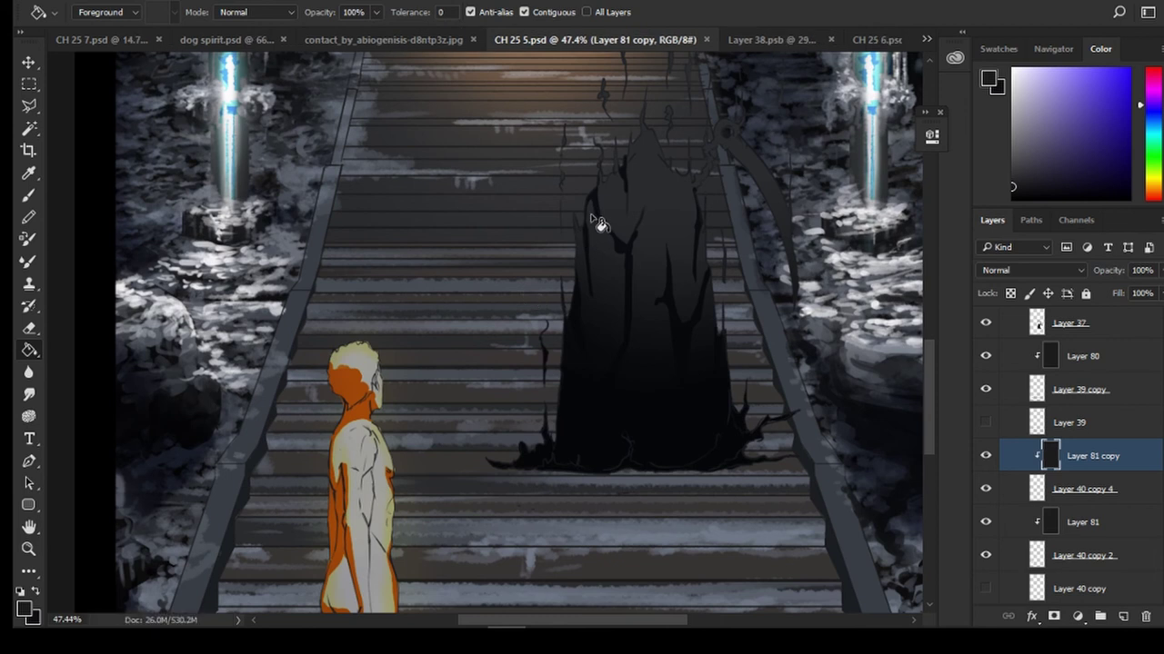
# Toggle Layer 40 copy, Layer 40 copy 2 and Layer 62 copy to check what each contributes to the staircase
pyautogui.scroll(-2, 609, 245)
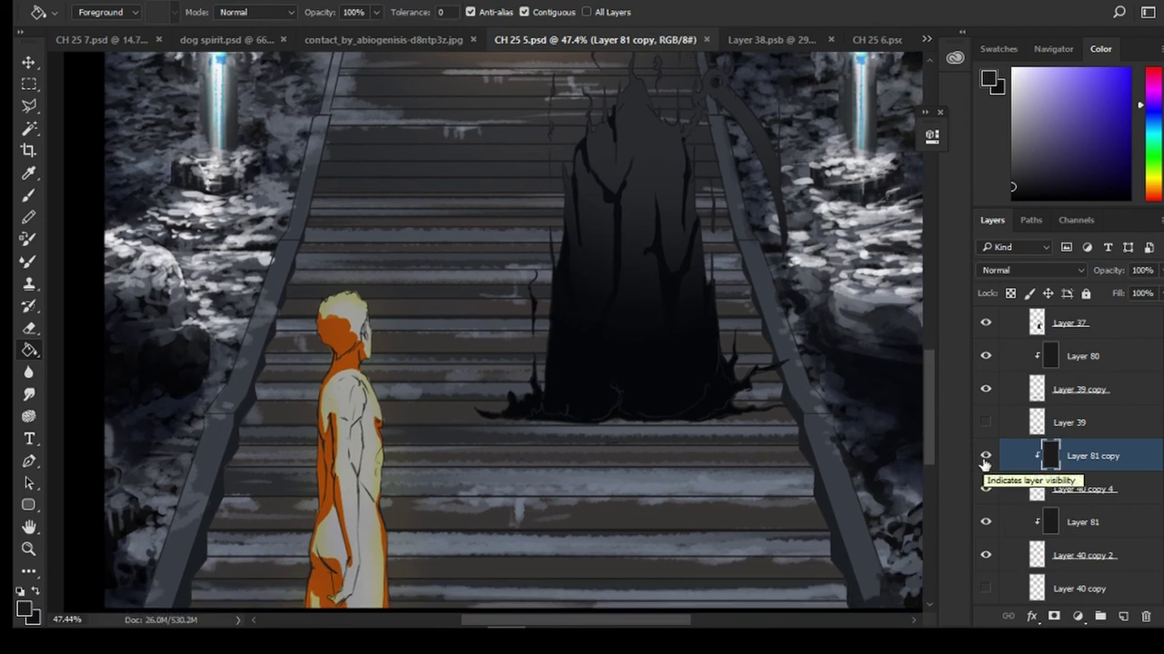
pyautogui.scroll(-5, 1095, 491)
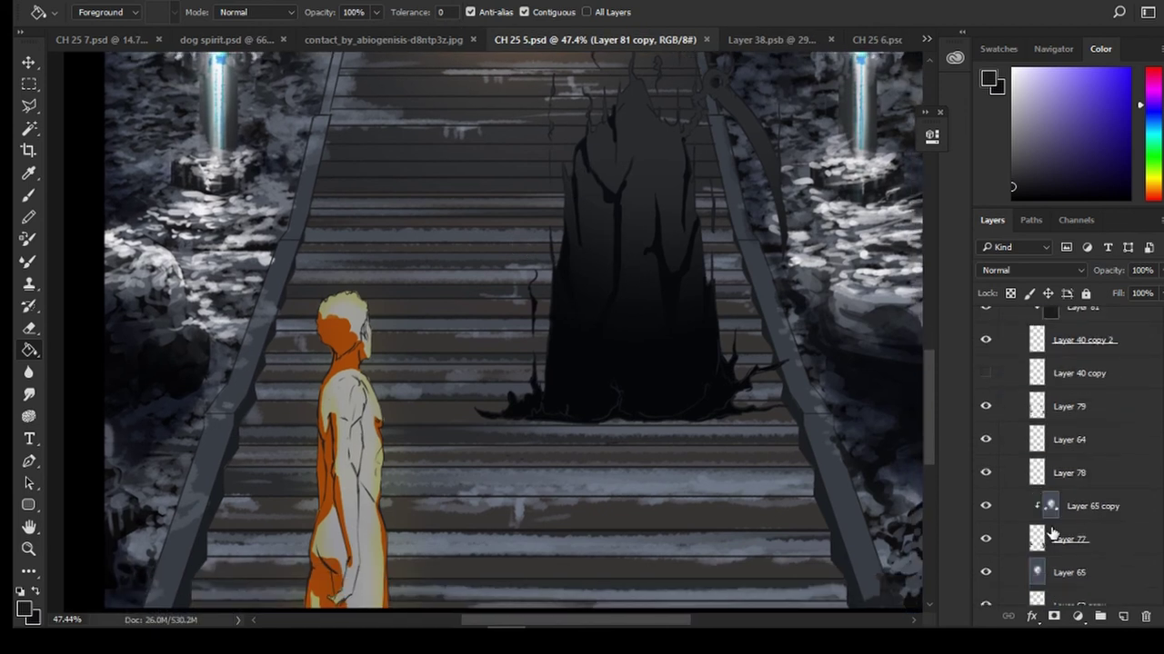
pyautogui.click(987, 376)
pyautogui.click(987, 375)
pyautogui.click(987, 346)
pyautogui.click(986, 345)
pyautogui.scroll(-1, 1031, 397)
pyautogui.click(988, 488)
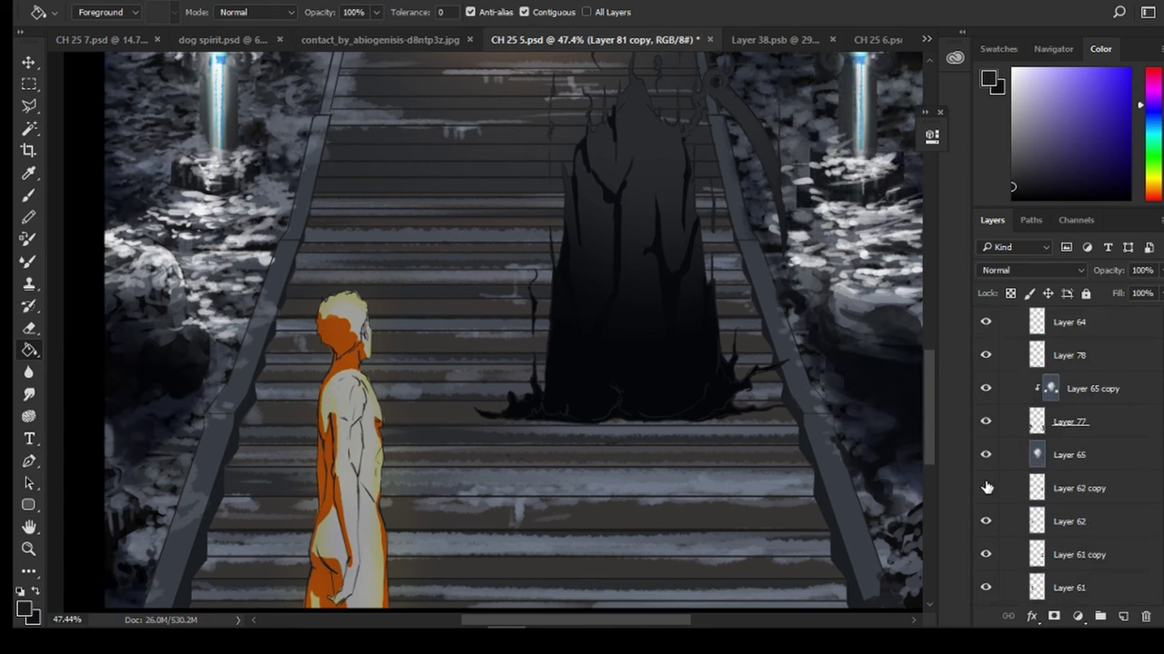
pyautogui.click(988, 488)
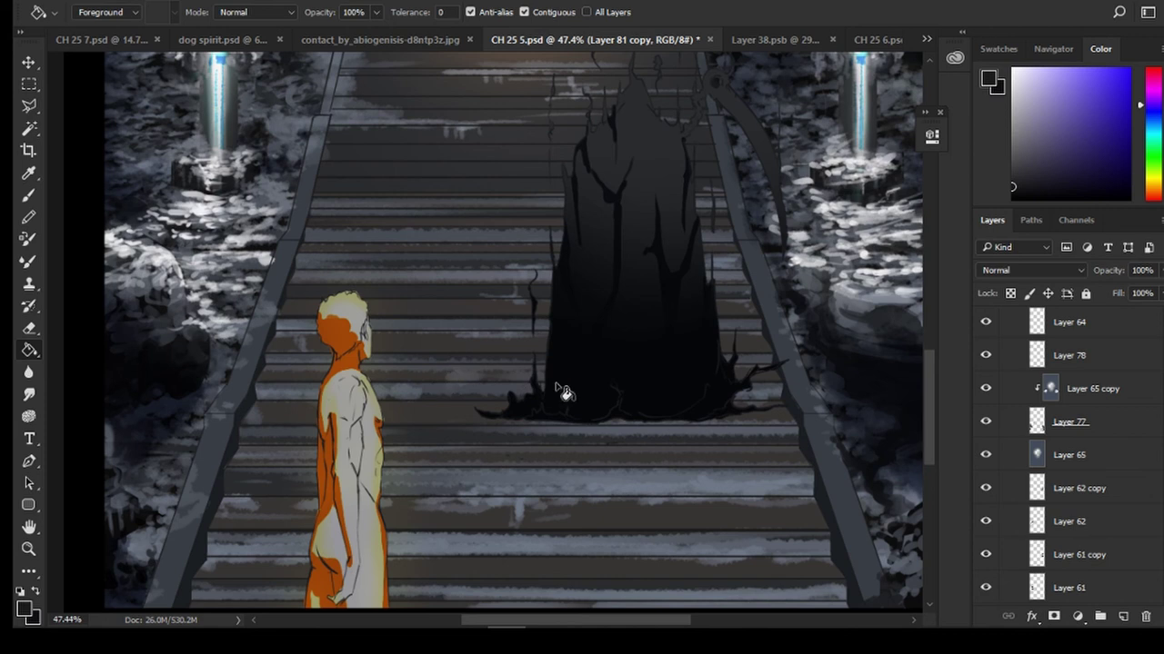
# Toggle Layer 57, Layer 47 and Layer 48 copy 10 to find which one holds the base shading of the steps
pyautogui.scroll(-5, 1055, 507)
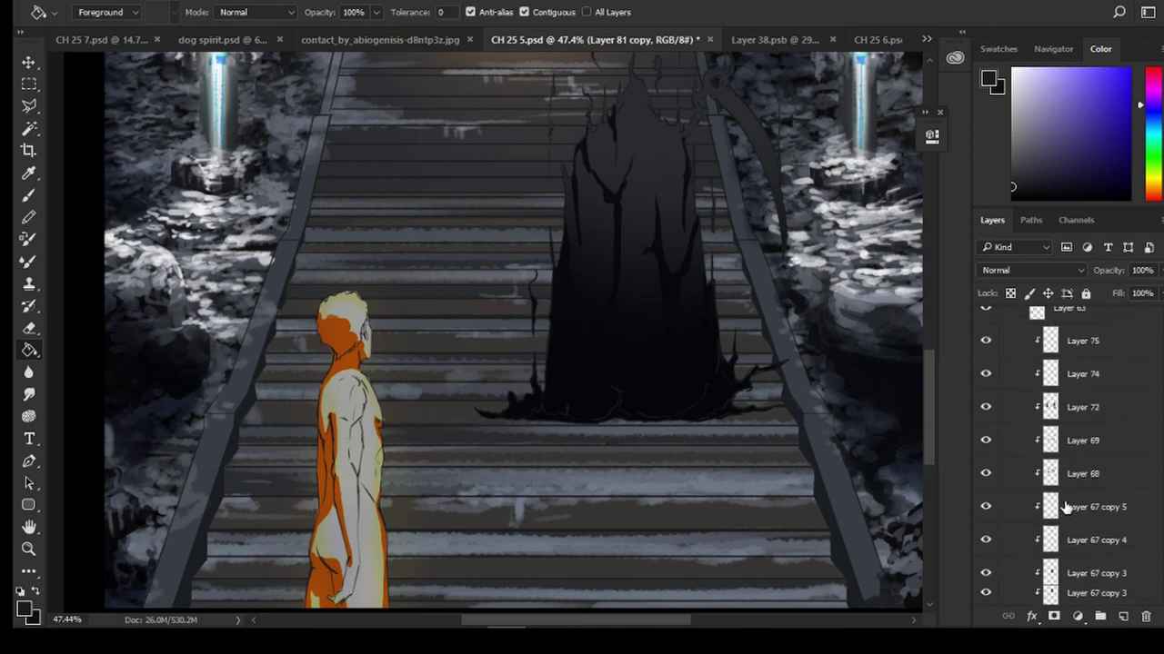
pyautogui.scroll(-4, 1048, 511)
pyautogui.scroll(-3, 1034, 498)
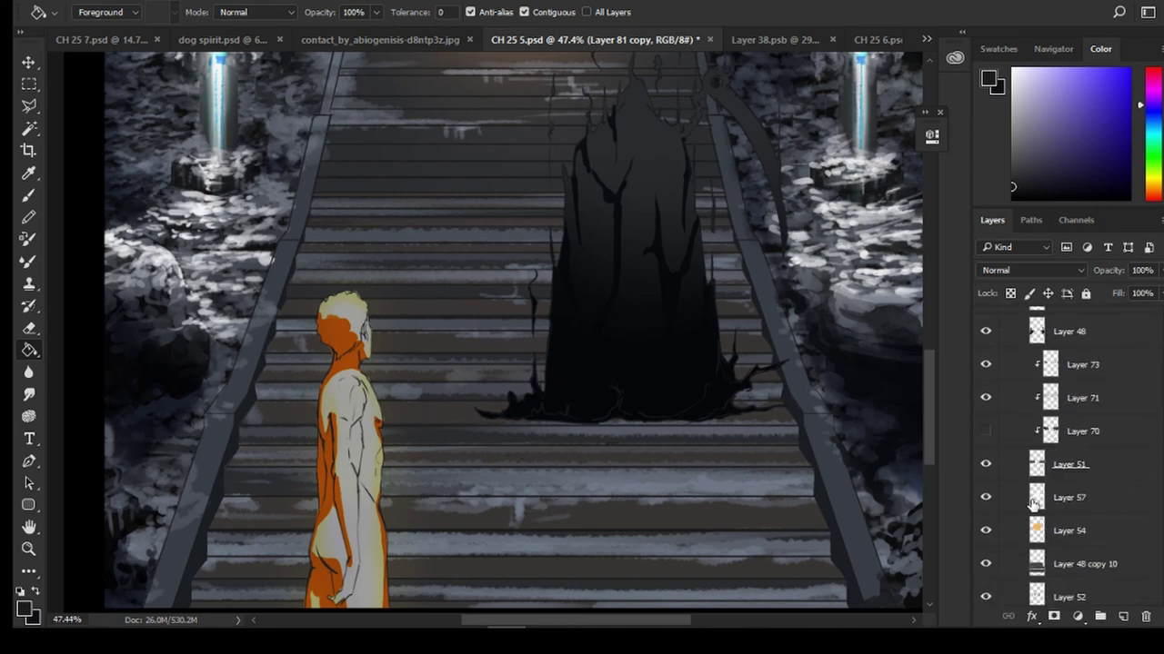
pyautogui.click(983, 506)
pyautogui.click(984, 506)
pyautogui.scroll(-1, 985, 518)
pyautogui.click(985, 552)
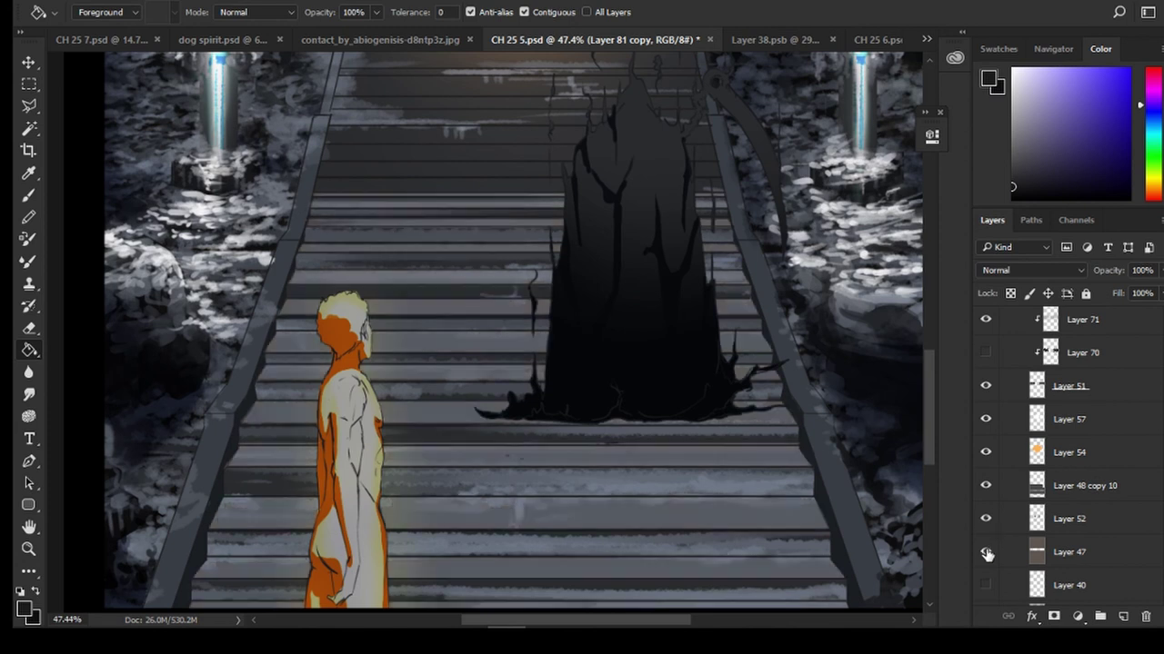
pyautogui.click(985, 552)
pyautogui.click(1037, 551)
pyautogui.click(986, 486)
pyautogui.click(986, 487)
# Check the shading on Layer 48 copy 10 and add a new unclipped layer directly above it
pyautogui.click(1036, 496)
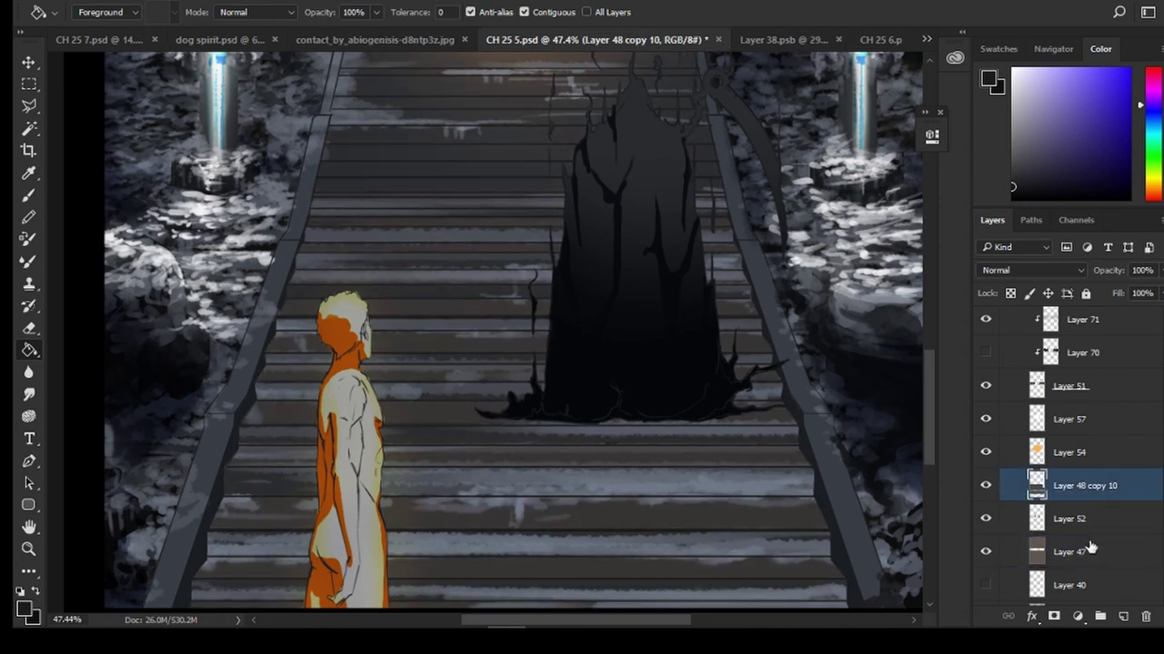
pyautogui.click(985, 486)
pyautogui.click(985, 486)
pyautogui.click(1123, 616)
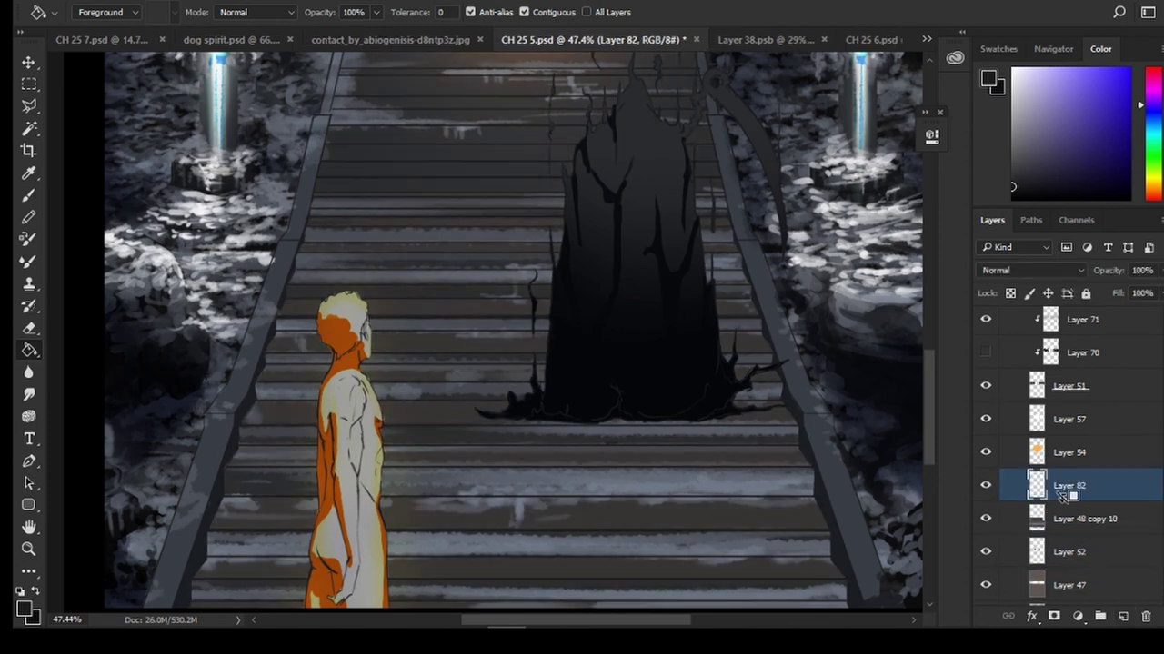
pyautogui.hotkey('ctrl', 'alt', 'g')
pyautogui.hotkey('ctrl', 'alt', 'g')
# Choose the 45 px hard round brush and paint a dark stroke across the steps beside the orange figure on Layer 82
pyautogui.press('b')
pyautogui.click(99, 12)
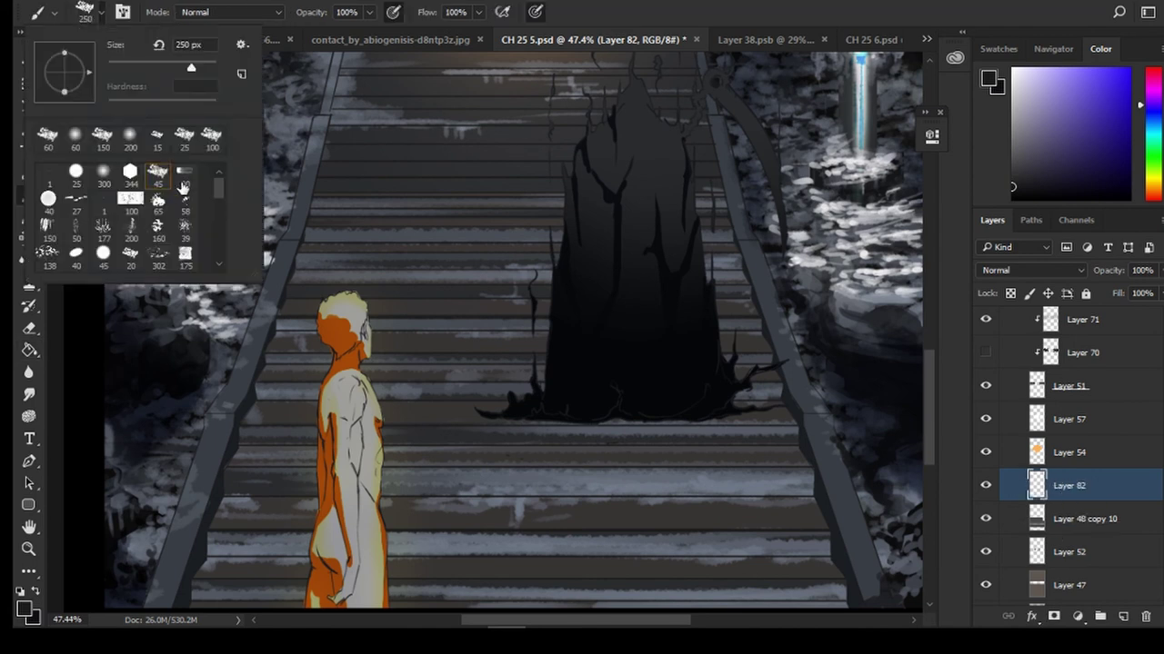
pyautogui.click(164, 208)
pyautogui.scroll(-1, 136, 218)
pyautogui.click(100, 226)
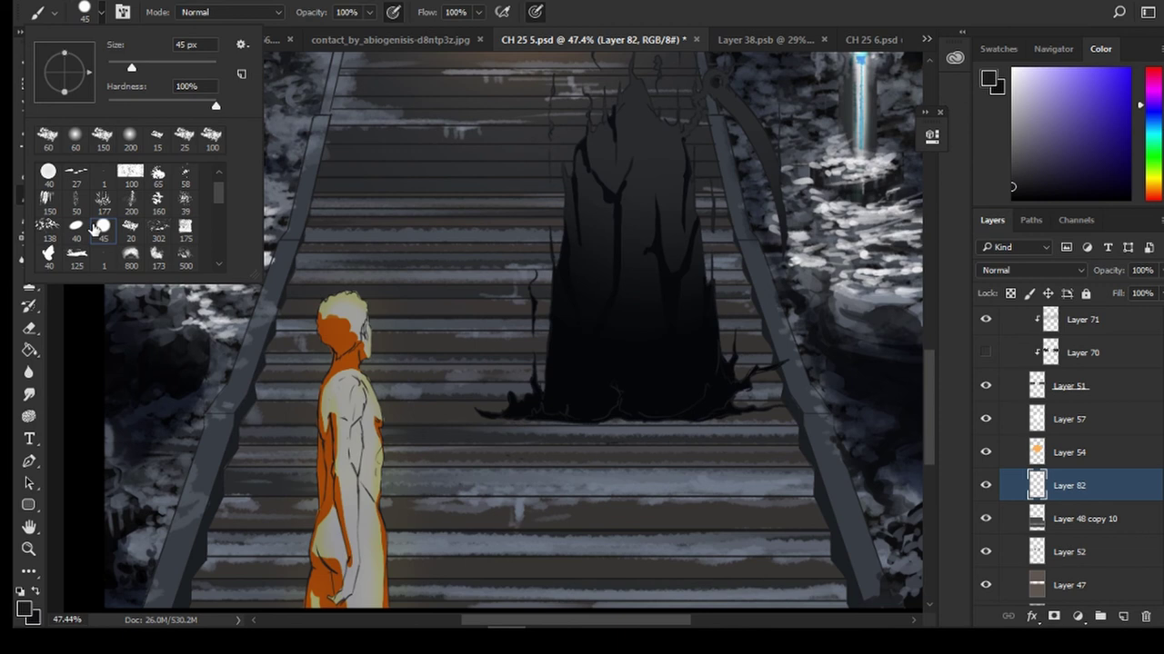
pyautogui.click(442, 378)
pyautogui.press(']')
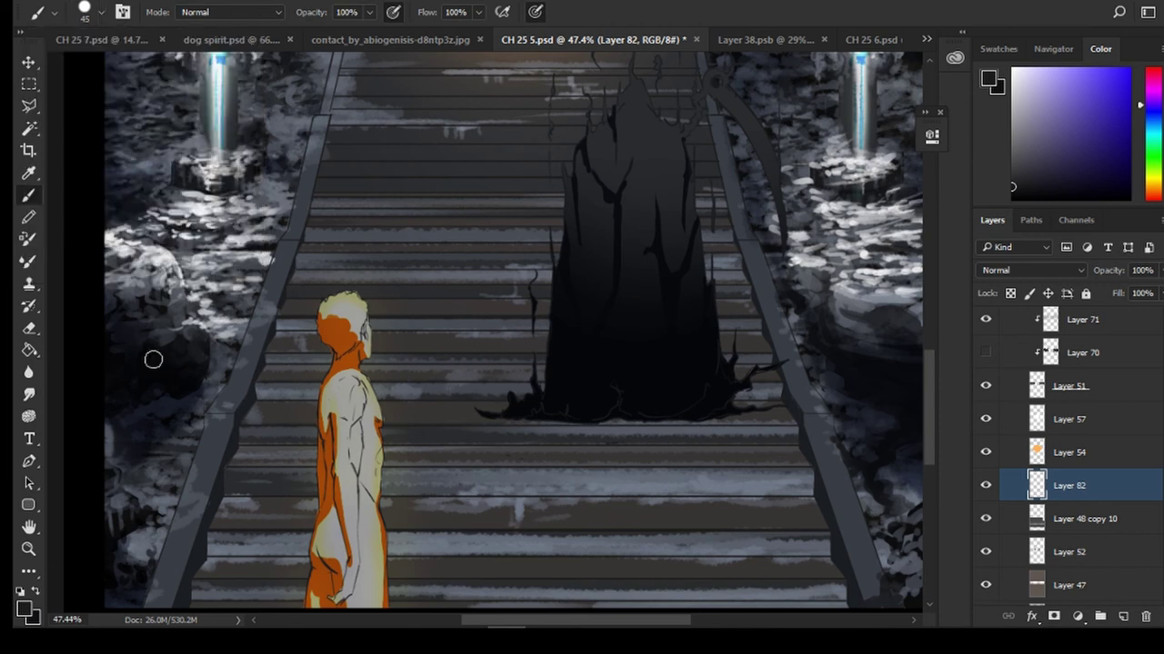
pyautogui.moveTo(381, 418); pyautogui.dragTo(603, 414)
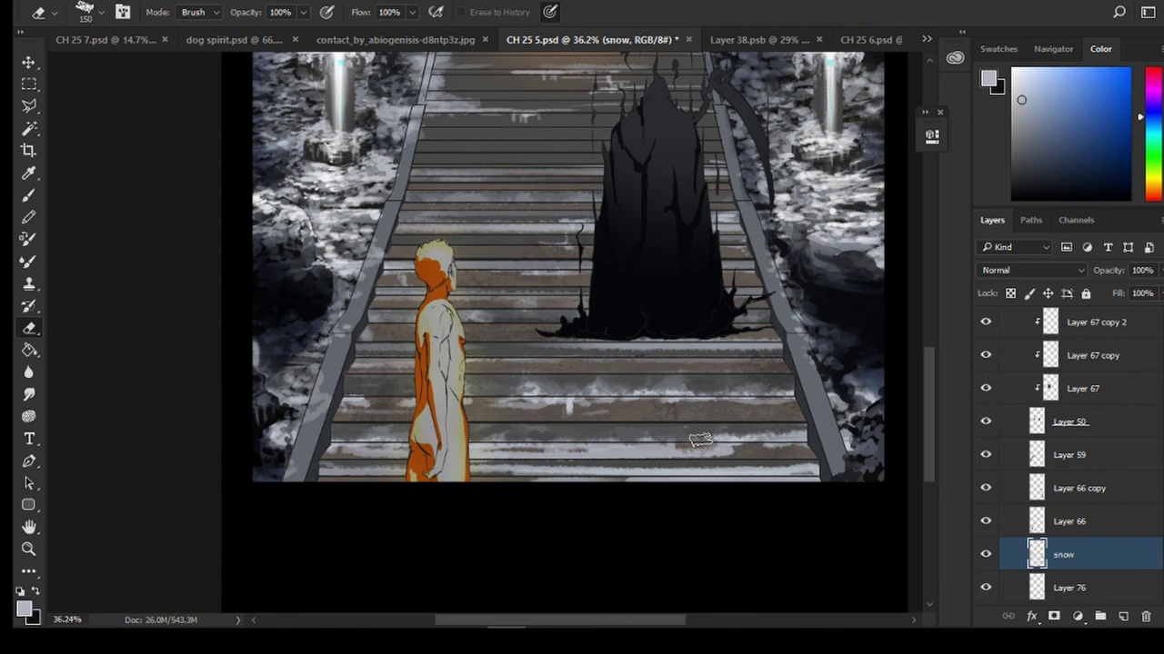
# On the snow layer, erase part of the lowest steps' snow and repaint gray snow patches with the 45 px textured brush
pyautogui.moveTo(718, 444)
pyautogui.mouseDown()
pyautogui.moveTo(609, 471)
pyautogui.moveTo(364, 471)
pyautogui.moveTo(758, 470)
pyautogui.moveTo(316, 484)
pyautogui.moveTo(698, 481)
pyautogui.mouseUp()
pyautogui.click(28, 195)
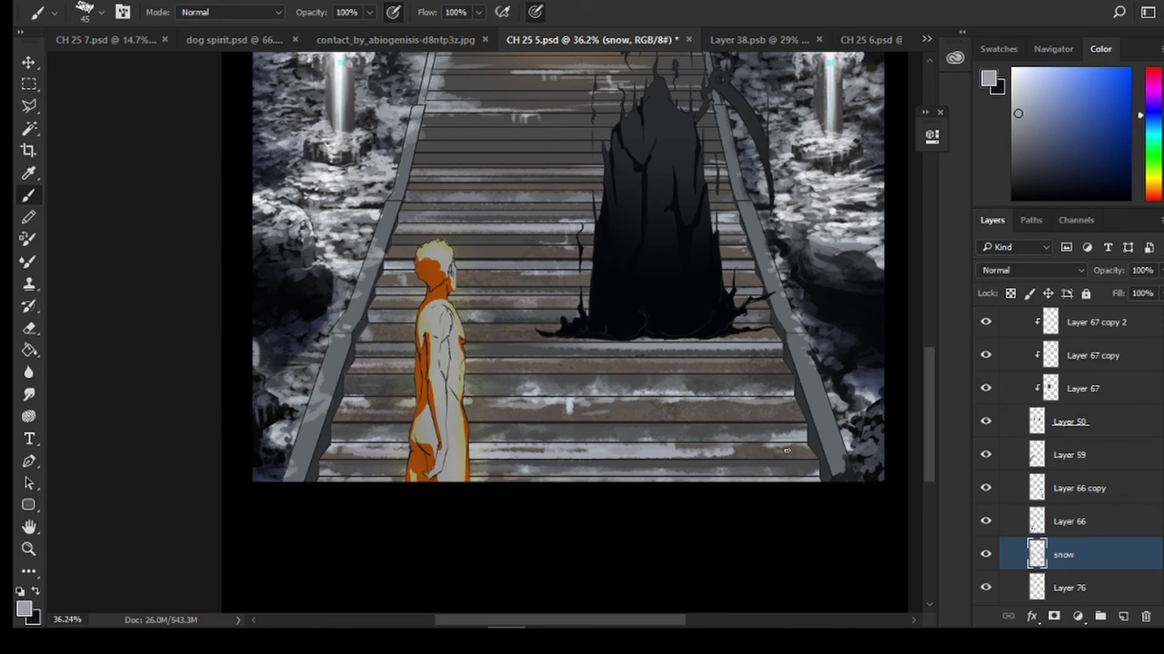
pyautogui.moveTo(789, 451)
pyautogui.mouseDown()
pyautogui.moveTo(740, 442)
pyautogui.moveTo(804, 447)
pyautogui.moveTo(683, 462)
pyautogui.mouseUp()
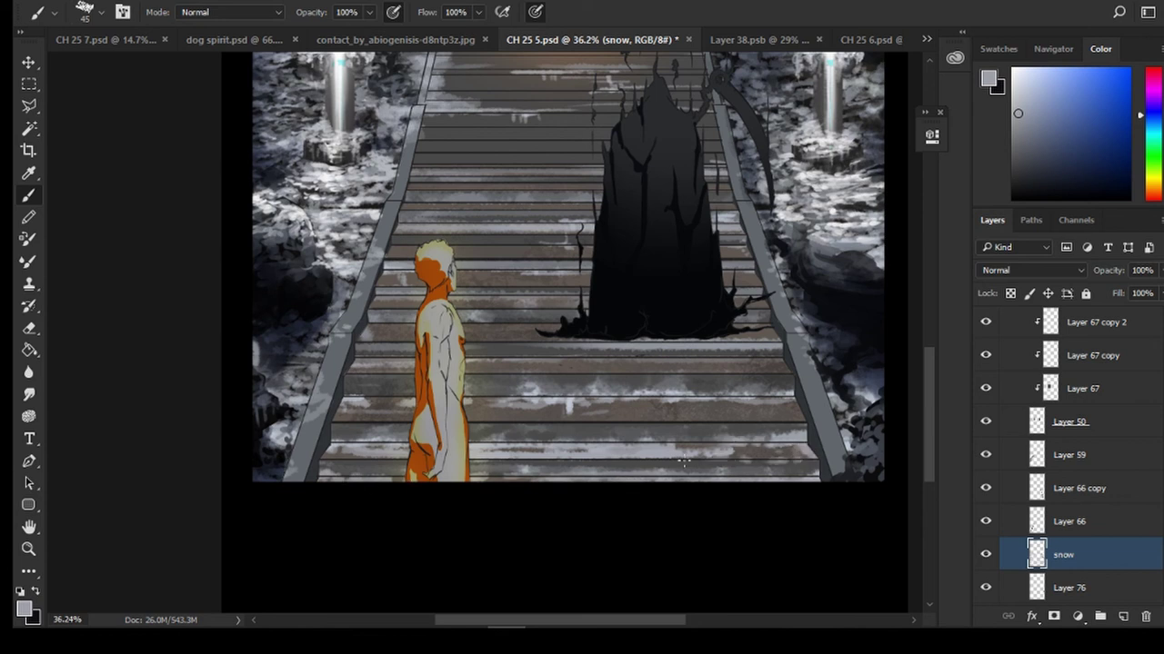
pyautogui.moveTo(326, 433)
pyautogui.mouseDown()
pyautogui.moveTo(342, 414)
pyautogui.moveTo(773, 406)
pyautogui.mouseUp()
# Sample gray tones from the snow and paint patches across the step beside the orange figure's arm
pyautogui.keyDown('alt'); pyautogui.click(818, 232); pyautogui.keyUp('alt')
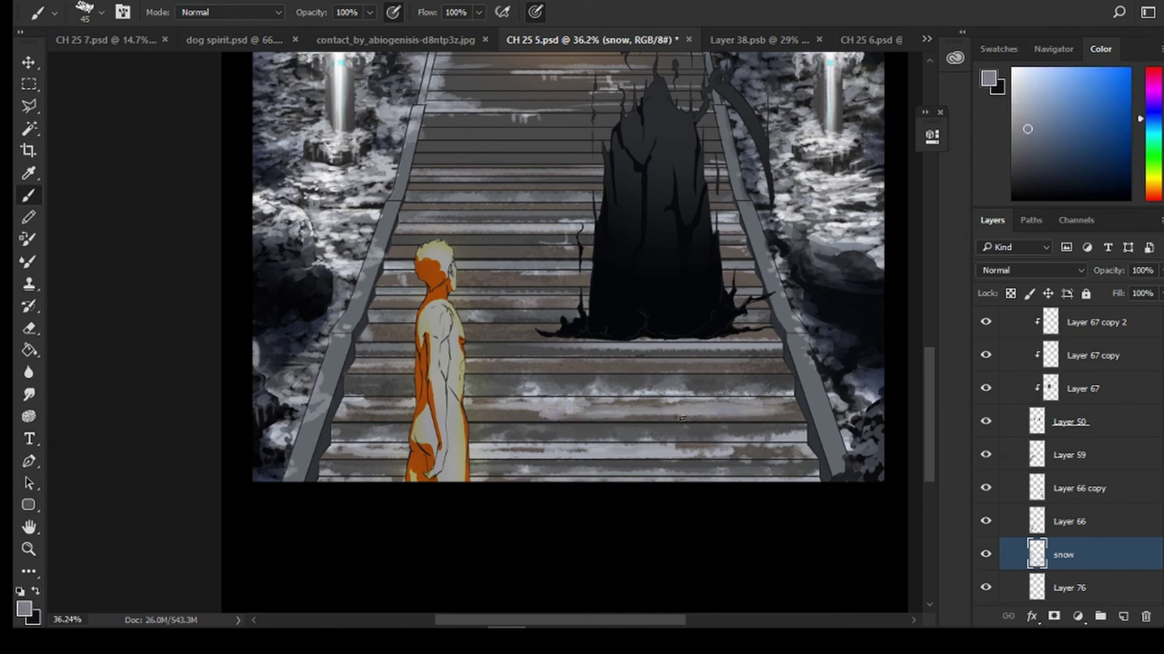
pyautogui.keyDown('alt'); pyautogui.click(639, 391); pyautogui.keyUp('alt')
pyautogui.moveTo(529, 411); pyautogui.dragTo(693, 404)
pyautogui.keyDown('alt'); pyautogui.click(536, 393); pyautogui.keyUp('alt')
pyautogui.moveTo(774, 410)
pyautogui.mouseDown()
pyautogui.moveTo(509, 407)
pyautogui.moveTo(695, 406)
pyautogui.mouseUp()
# Switch to a light neutral gray with a 30 px brush and brighten the snow on the same step
pyautogui.press('[')
pyautogui.click(1013, 102)
pyautogui.press('[')
pyautogui.moveTo(624, 406)
pyautogui.mouseDown()
pyautogui.moveTo(789, 404)
pyautogui.moveTo(674, 422)
pyautogui.moveTo(514, 419)
pyautogui.moveTo(477, 406)
pyautogui.mouseUp()
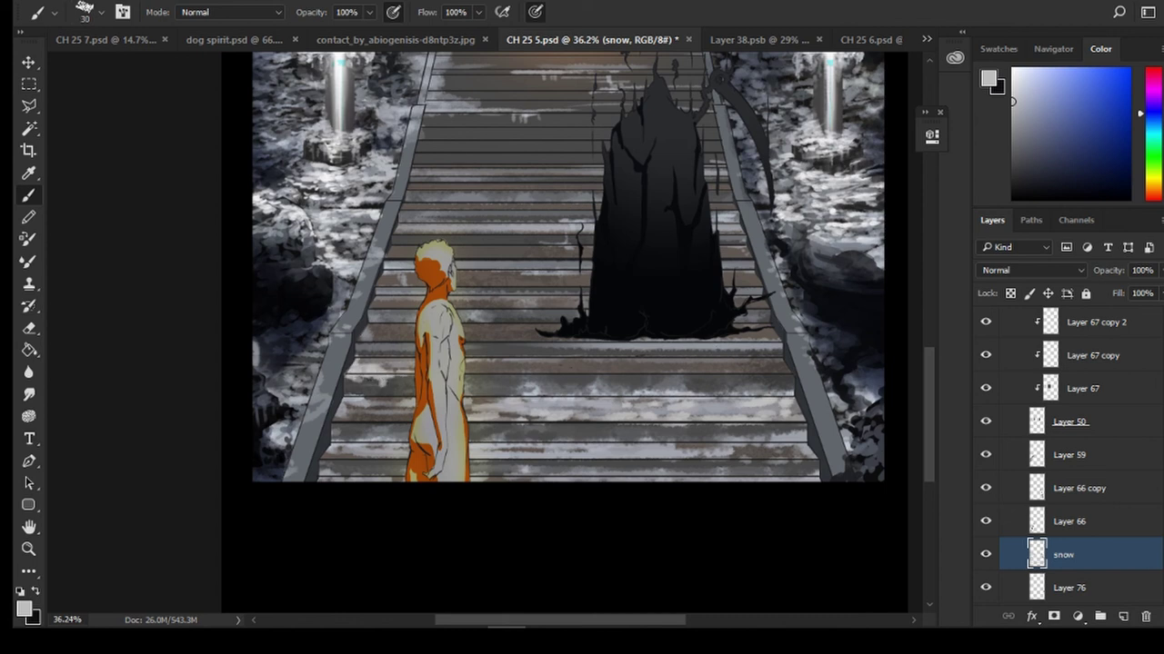
# Paint light gray snow patches along the wide step just below the cloaked figure, on both sides of the orange figure
pyautogui.moveTo(393, 388); pyautogui.dragTo(409, 374)
pyautogui.moveTo(491, 370)
pyautogui.mouseDown()
pyautogui.moveTo(556, 368)
pyautogui.moveTo(476, 378)
pyautogui.moveTo(510, 360)
pyautogui.moveTo(633, 368)
pyautogui.mouseUp()
pyautogui.moveTo(502, 375); pyautogui.dragTo(585, 372)
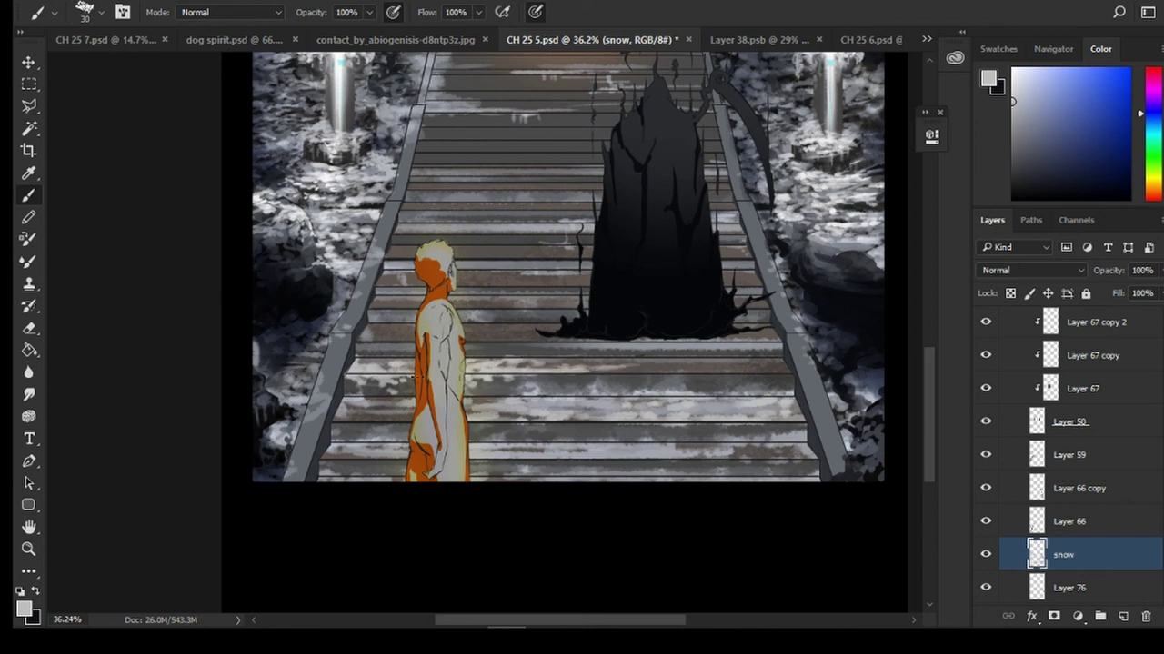
pyautogui.moveTo(355, 381)
pyautogui.mouseDown()
pyautogui.moveTo(348, 391)
pyautogui.moveTo(393, 364)
pyautogui.mouseUp()
pyautogui.moveTo(557, 366)
pyautogui.mouseDown()
pyautogui.moveTo(695, 369)
pyautogui.moveTo(592, 373)
pyautogui.mouseUp()
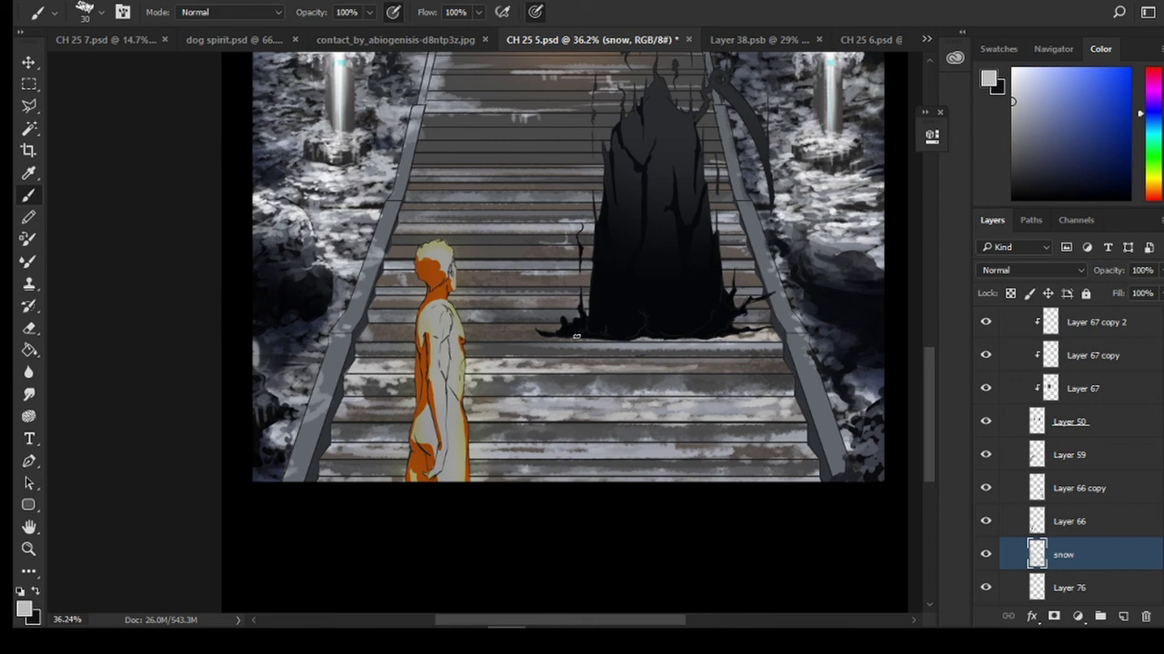
pyautogui.moveTo(688, 359)
pyautogui.mouseDown()
pyautogui.moveTo(724, 367)
pyautogui.moveTo(569, 367)
pyautogui.mouseUp()
# Add snow to the step at the cloaked figure's base, and break up the lower steps' snow with a 50 px textured eraser
pyautogui.press('e')
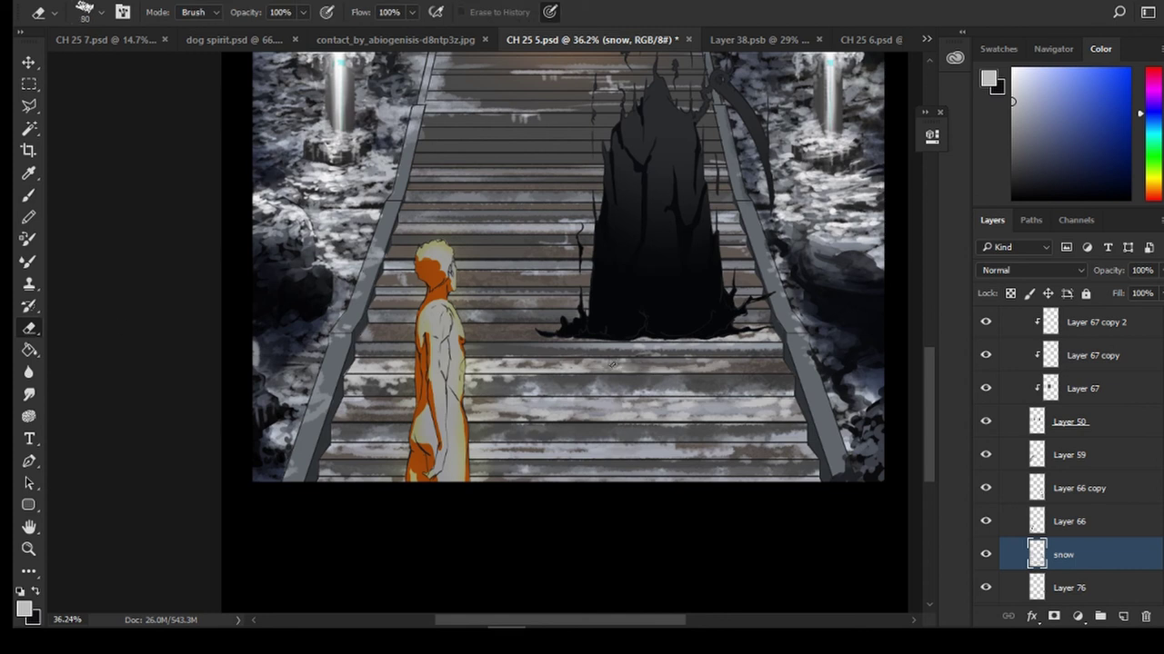
pyautogui.press('b')
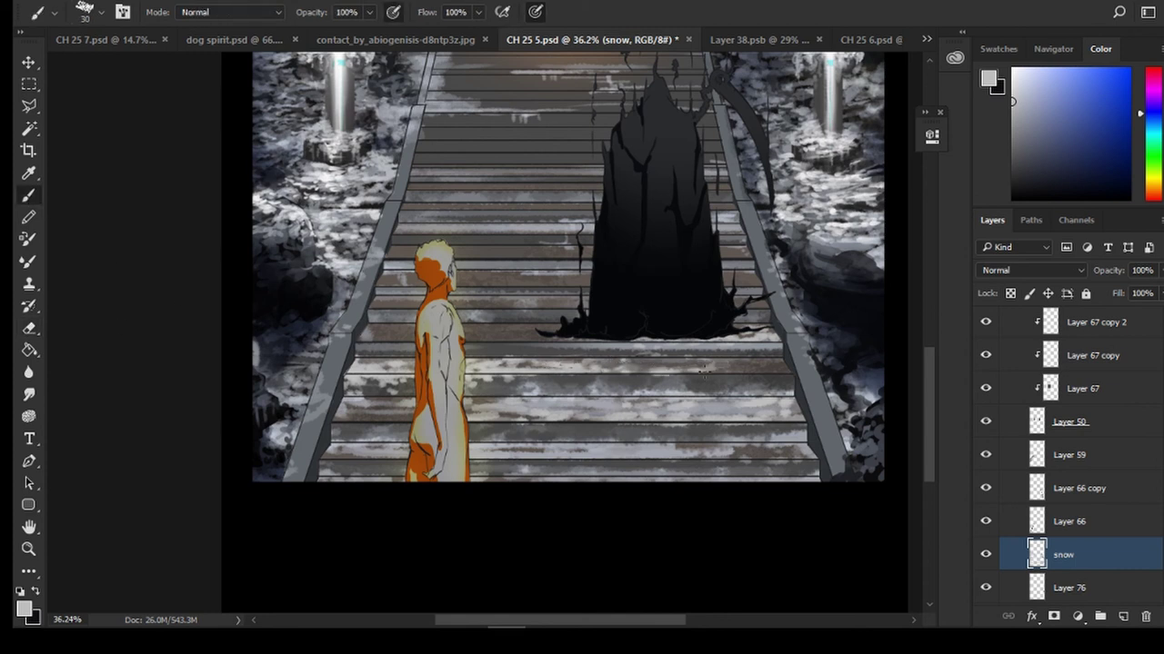
pyautogui.moveTo(737, 349)
pyautogui.mouseDown()
pyautogui.moveTo(604, 347)
pyautogui.moveTo(693, 357)
pyautogui.mouseUp()
pyautogui.press('e')
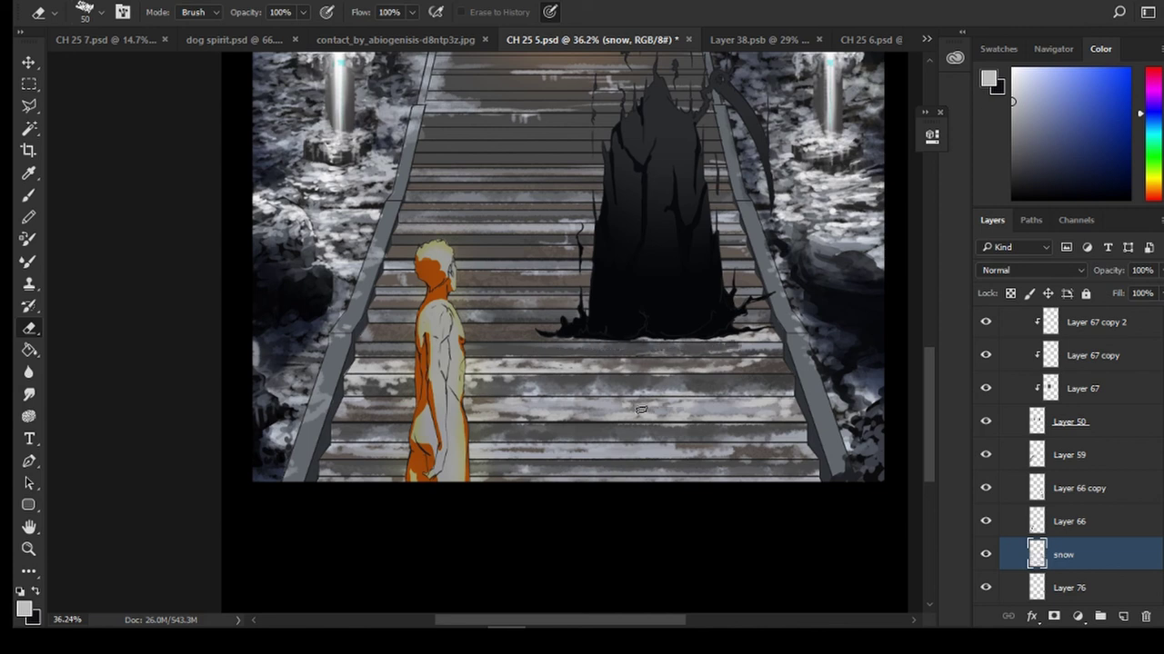
pyautogui.moveTo(683, 407)
pyautogui.mouseDown()
pyautogui.moveTo(605, 406)
pyautogui.moveTo(736, 406)
pyautogui.moveTo(582, 406)
pyautogui.moveTo(646, 404)
pyautogui.mouseUp()
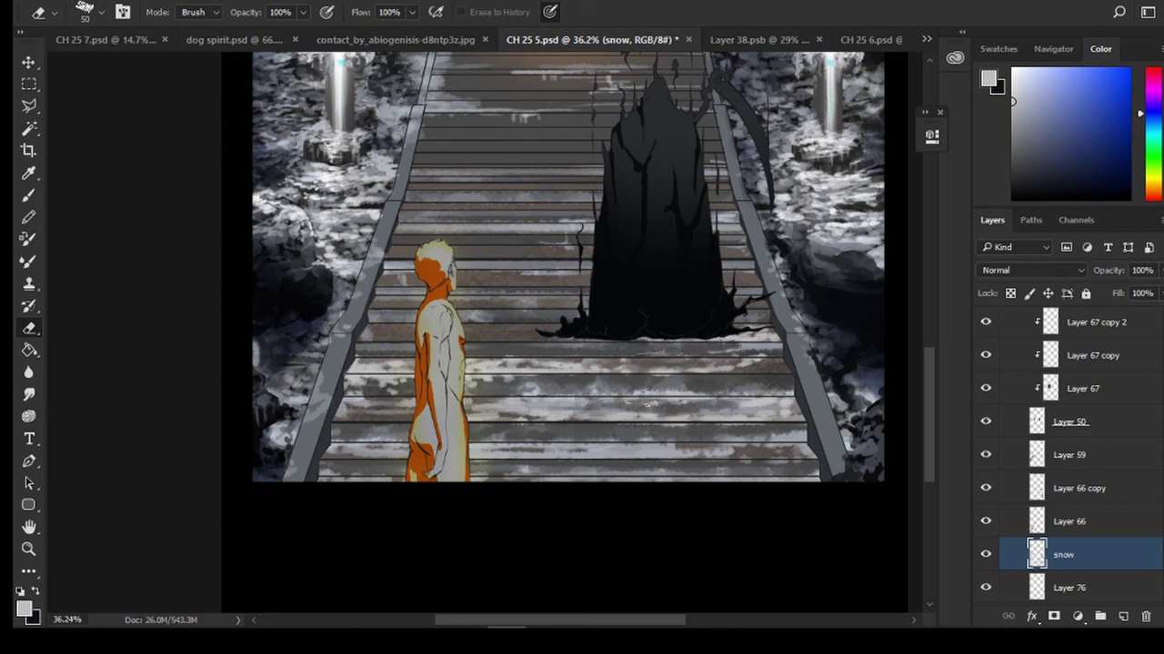
pyautogui.moveTo(670, 452)
pyautogui.mouseDown()
pyautogui.moveTo(727, 447)
pyautogui.moveTo(608, 458)
pyautogui.moveTo(768, 454)
pyautogui.moveTo(763, 436)
pyautogui.moveTo(723, 464)
pyautogui.moveTo(644, 462)
pyautogui.mouseUp()
# With a 20 px brush, add fine snow below the cloaked figure and on the steps around the orange figure's head and shoulders
pyautogui.press('b')
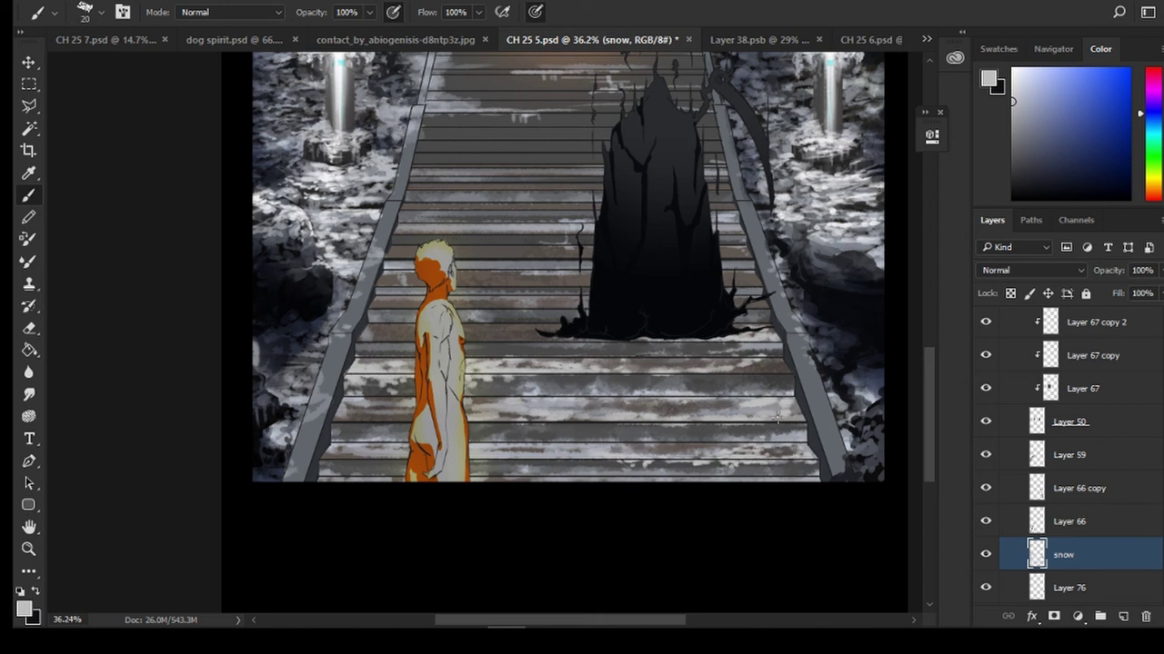
pyautogui.moveTo(783, 364); pyautogui.dragTo(766, 365)
pyautogui.moveTo(601, 360); pyautogui.dragTo(574, 360)
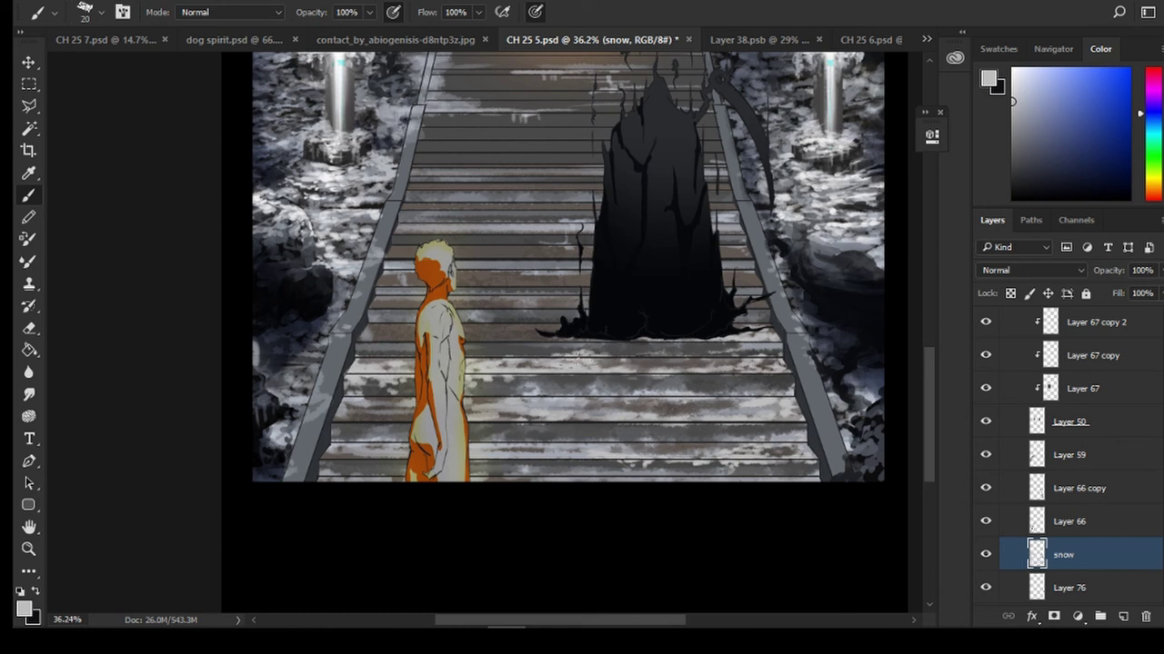
pyautogui.moveTo(414, 330)
pyautogui.mouseDown()
pyautogui.moveTo(374, 338)
pyautogui.moveTo(509, 335)
pyautogui.moveTo(464, 323)
pyautogui.moveTo(565, 306)
pyautogui.moveTo(375, 300)
pyautogui.moveTo(382, 284)
pyautogui.moveTo(459, 276)
pyautogui.moveTo(391, 288)
pyautogui.mouseUp()
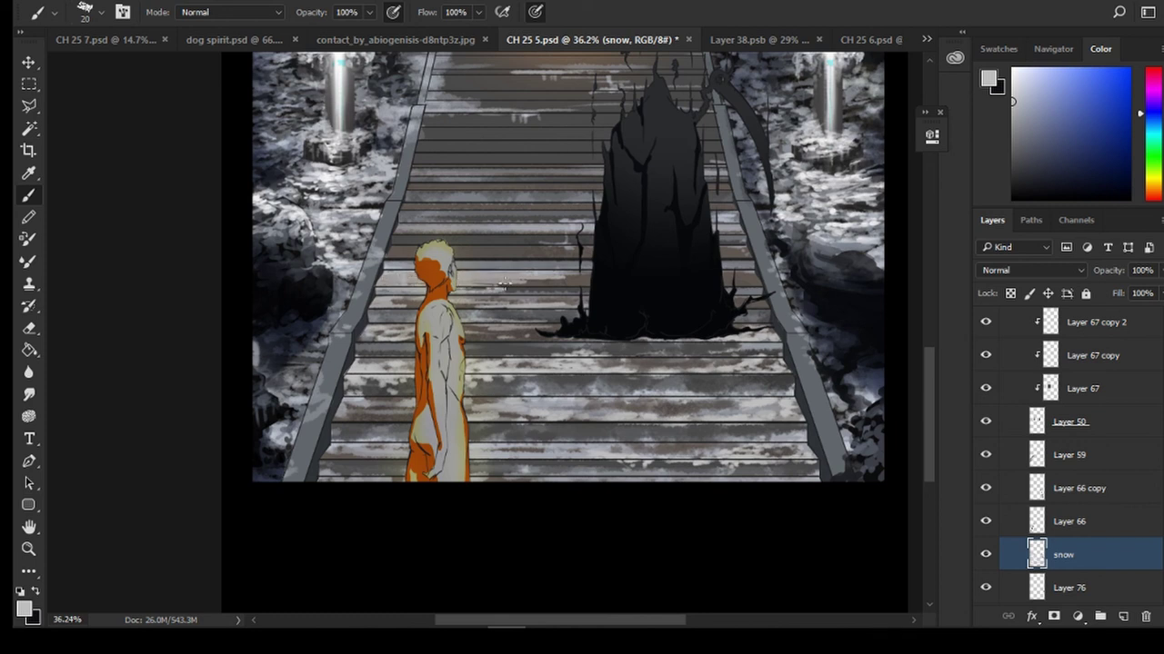
pyautogui.moveTo(504, 283)
pyautogui.mouseDown()
pyautogui.moveTo(545, 286)
pyautogui.moveTo(460, 277)
pyautogui.mouseUp()
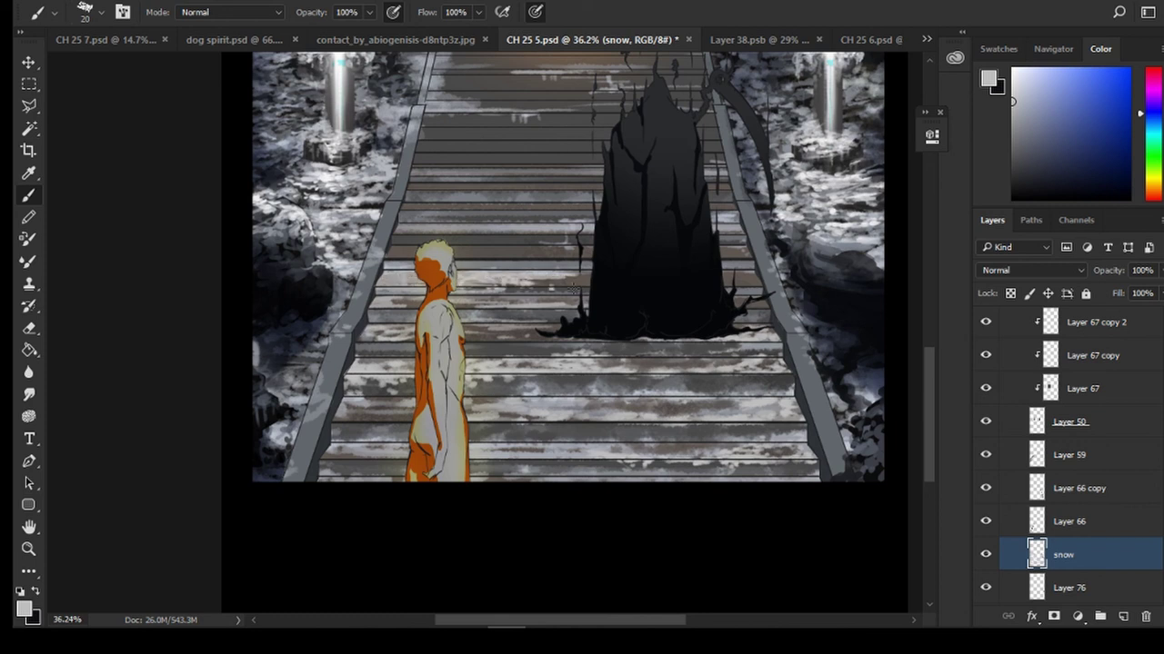
# Paint light gray snow streaks on the middle steps on both sides of the cloaked figure, up to above the orange figure's head
pyautogui.moveTo(575, 288); pyautogui.dragTo(558, 287)
pyautogui.moveTo(747, 265); pyautogui.dragTo(718, 258)
pyautogui.moveTo(587, 257); pyautogui.dragTo(538, 257)
pyautogui.moveTo(411, 249)
pyautogui.mouseDown()
pyautogui.moveTo(393, 251)
pyautogui.moveTo(530, 255)
pyautogui.mouseUp()
pyautogui.moveTo(529, 247); pyautogui.dragTo(397, 238)
pyautogui.moveTo(503, 228)
pyautogui.mouseDown()
pyautogui.moveTo(441, 228)
pyautogui.moveTo(591, 215)
pyautogui.mouseUp()
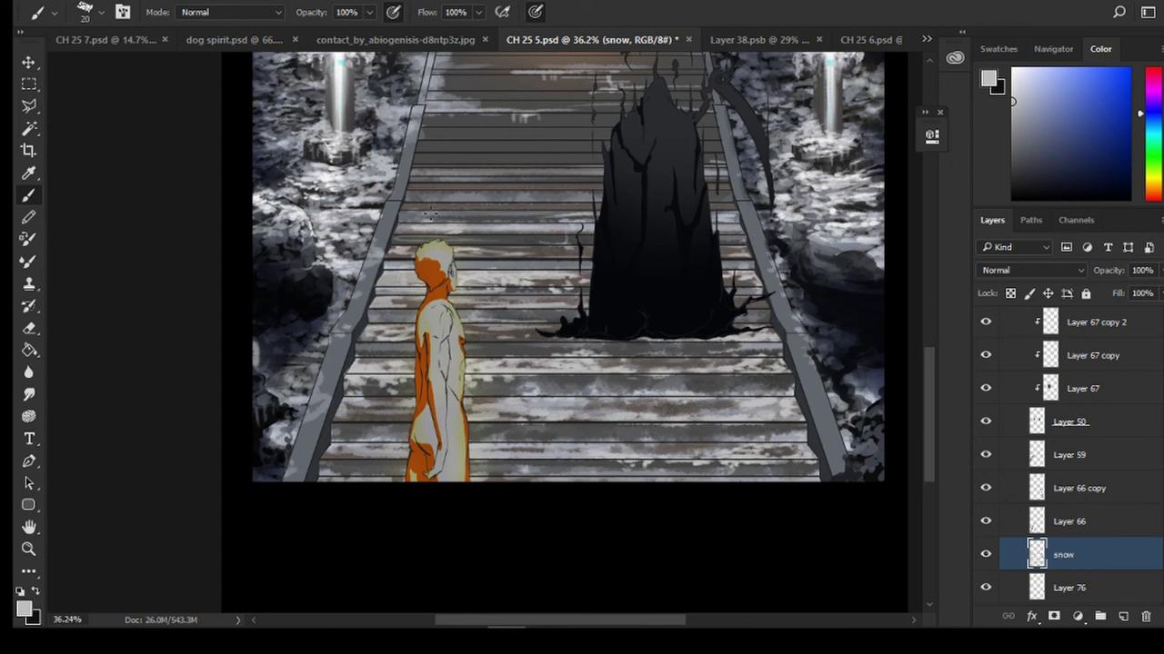
# Reduce the brush to 9 px and paint thin snow streaks on the narrow steps above the orange figure's head
pyautogui.press('[')
pyautogui.moveTo(426, 211)
pyautogui.mouseDown()
pyautogui.moveTo(401, 215)
pyautogui.moveTo(460, 216)
pyautogui.mouseUp()
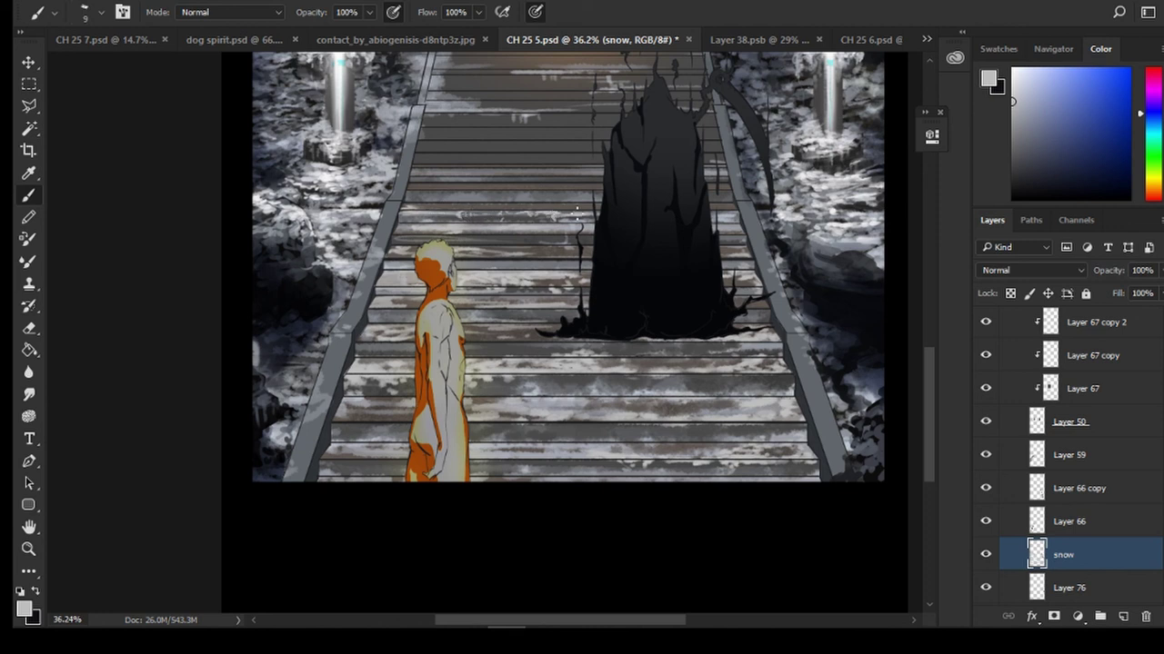
pyautogui.moveTo(497, 208)
pyautogui.mouseDown()
pyautogui.moveTo(406, 207)
pyautogui.moveTo(534, 208)
pyautogui.mouseUp()
pyautogui.moveTo(442, 205)
pyautogui.mouseDown()
pyautogui.moveTo(406, 200)
pyautogui.moveTo(574, 191)
pyautogui.mouseUp()
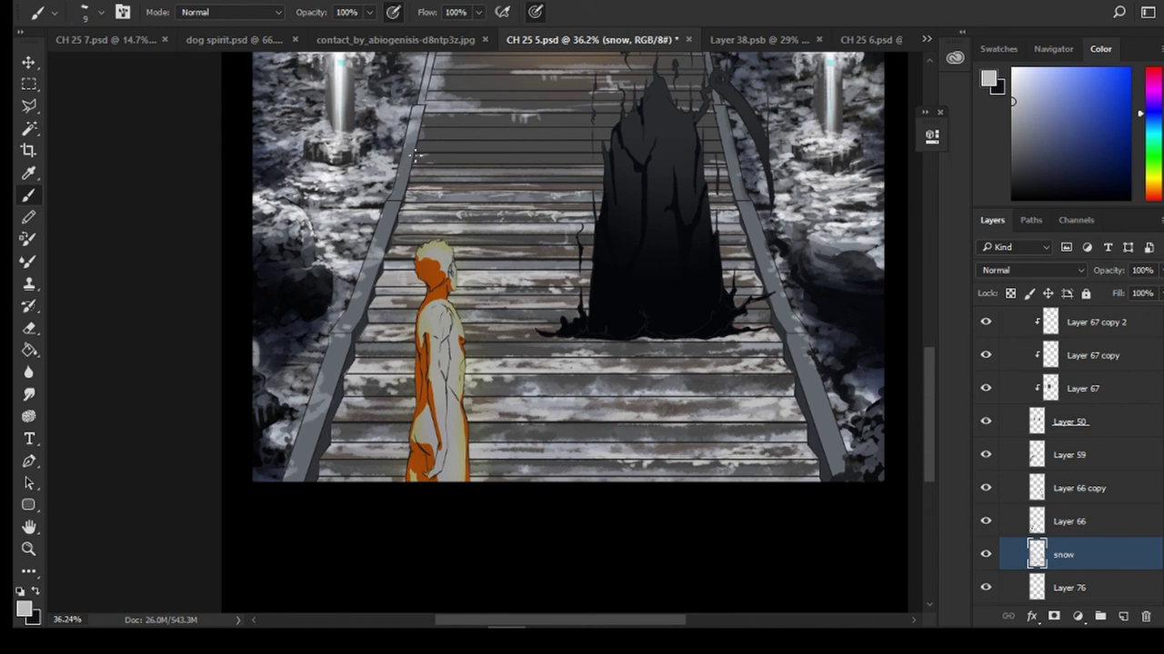
# Enlarge the brush and paint snow streaks across the narrow upper-middle steps beside the cloaked figure's upper body
pyautogui.press(']')
pyautogui.press(']')
pyautogui.moveTo(491, 153)
pyautogui.mouseDown()
pyautogui.moveTo(540, 148)
pyautogui.moveTo(443, 150)
pyautogui.moveTo(695, 160)
pyautogui.mouseUp()
pyautogui.moveTo(602, 164); pyautogui.dragTo(441, 169)
pyautogui.moveTo(506, 175)
pyautogui.mouseDown()
pyautogui.moveTo(576, 172)
pyautogui.moveTo(414, 165)
pyautogui.moveTo(449, 166)
pyautogui.moveTo(427, 136)
pyautogui.moveTo(500, 133)
pyautogui.moveTo(485, 121)
pyautogui.moveTo(564, 111)
pyautogui.mouseUp()
# With a 15 px brush, paint snow patches across the upper steps level with the cloaked figure's head
pyautogui.press('[')
pyautogui.press(']')
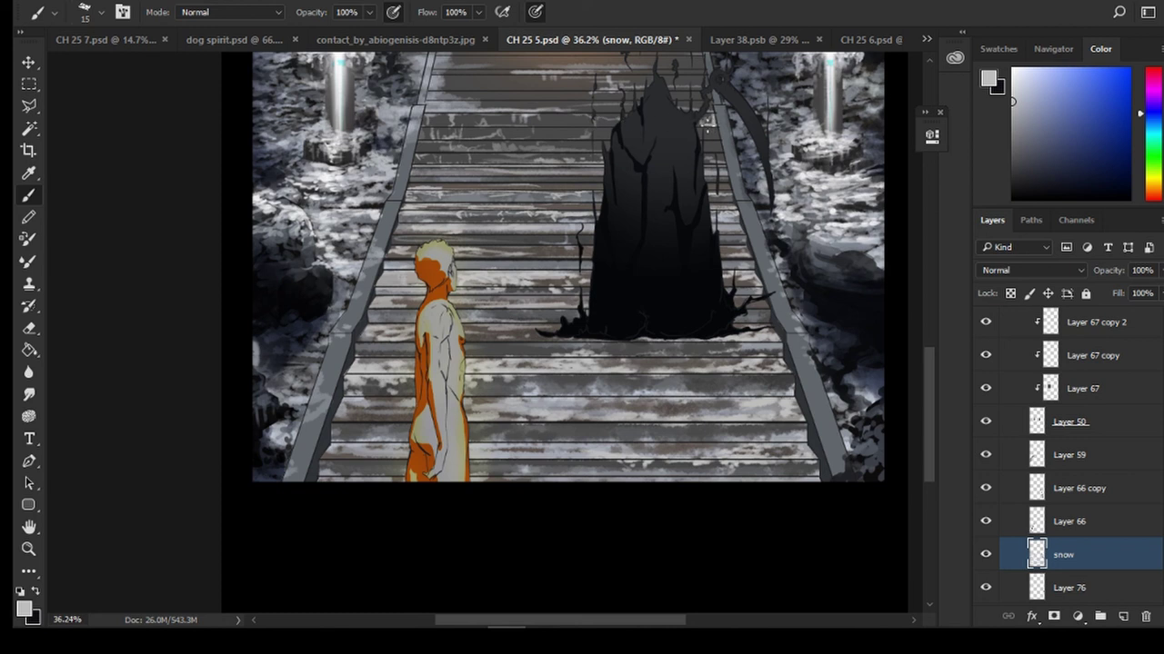
pyautogui.moveTo(557, 125); pyautogui.dragTo(602, 128)
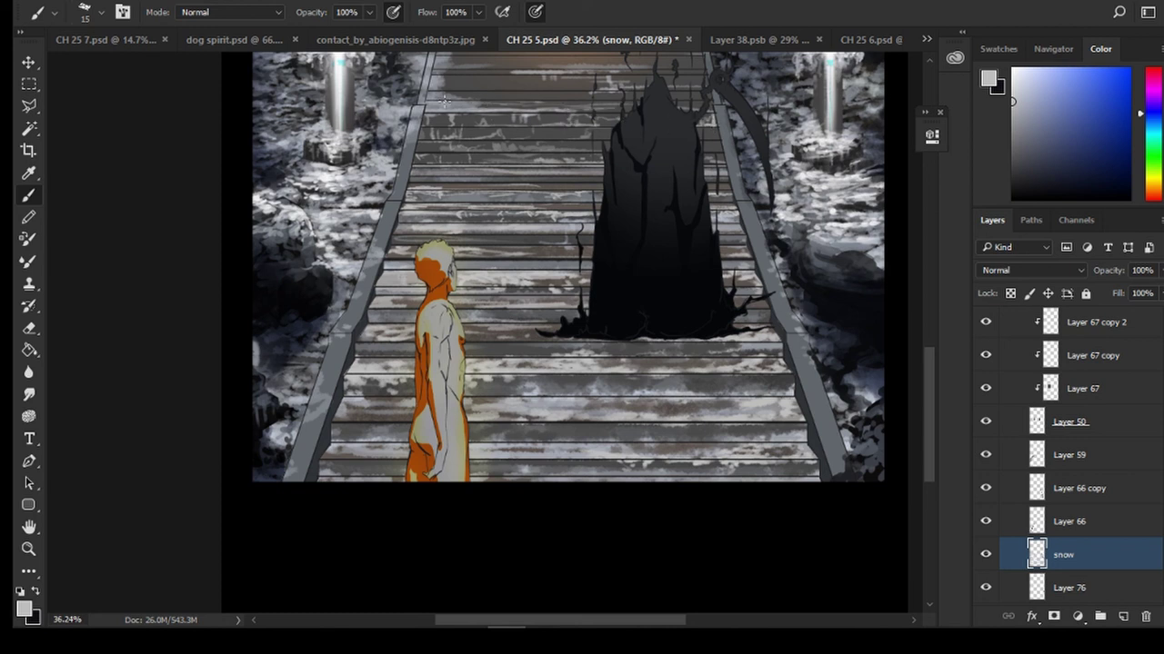
pyautogui.moveTo(472, 104); pyautogui.dragTo(538, 104)
pyautogui.moveTo(438, 88)
pyautogui.mouseDown()
pyautogui.moveTo(620, 84)
pyautogui.moveTo(444, 72)
pyautogui.moveTo(536, 70)
pyautogui.mouseUp()
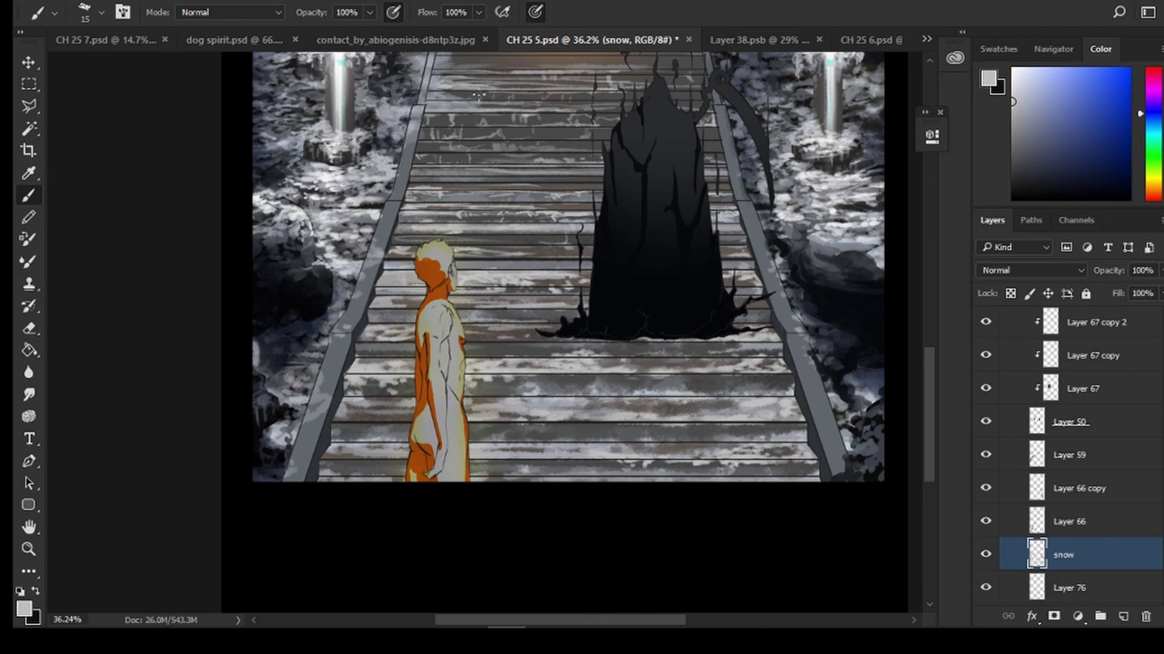
pyautogui.moveTo(586, 106); pyautogui.dragTo(632, 105)
pyautogui.moveTo(605, 111); pyautogui.dragTo(498, 111)
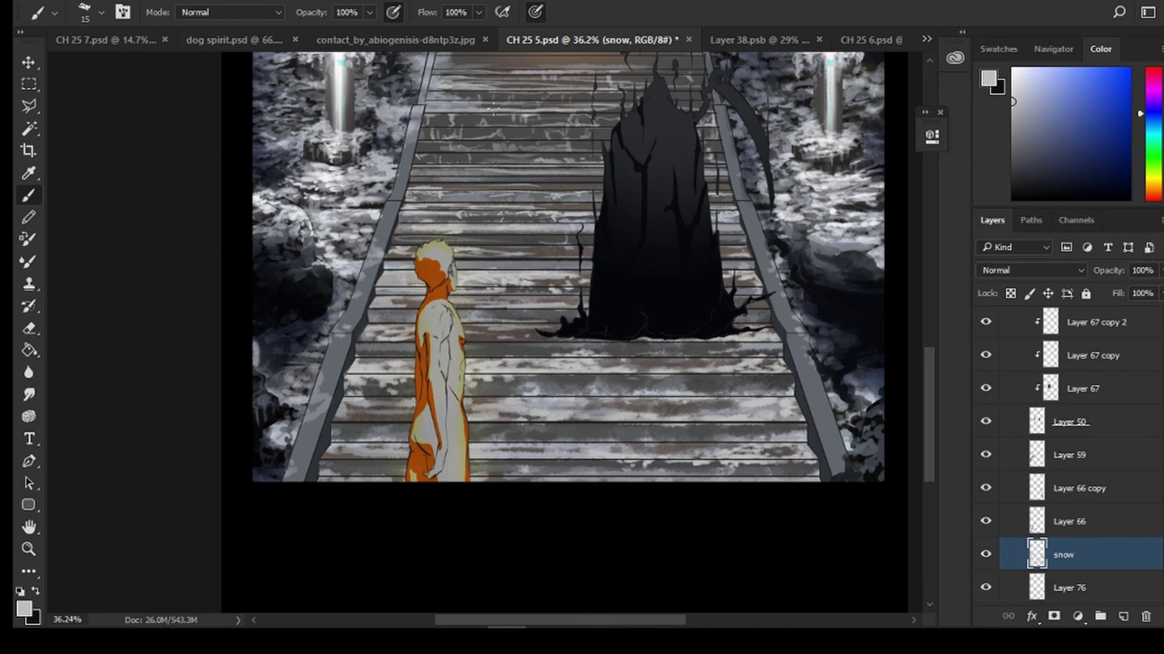
pyautogui.scroll(2, 409, 76)
pyautogui.moveTo(929, 356); pyautogui.dragTo(920, 320)
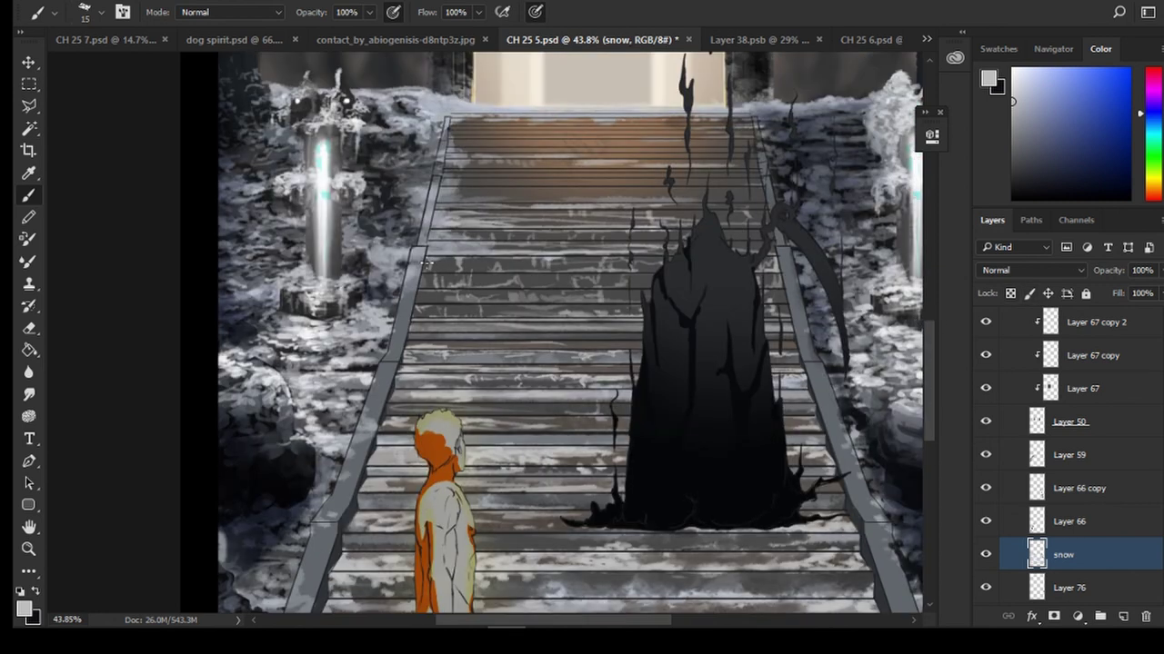
# Paint light gray snow streaks with the 15 px brush across the brownish upper steps above the cloaked figure's head
pyautogui.moveTo(462, 192); pyautogui.dragTo(594, 171)
pyautogui.moveTo(498, 166); pyautogui.dragTo(541, 163)
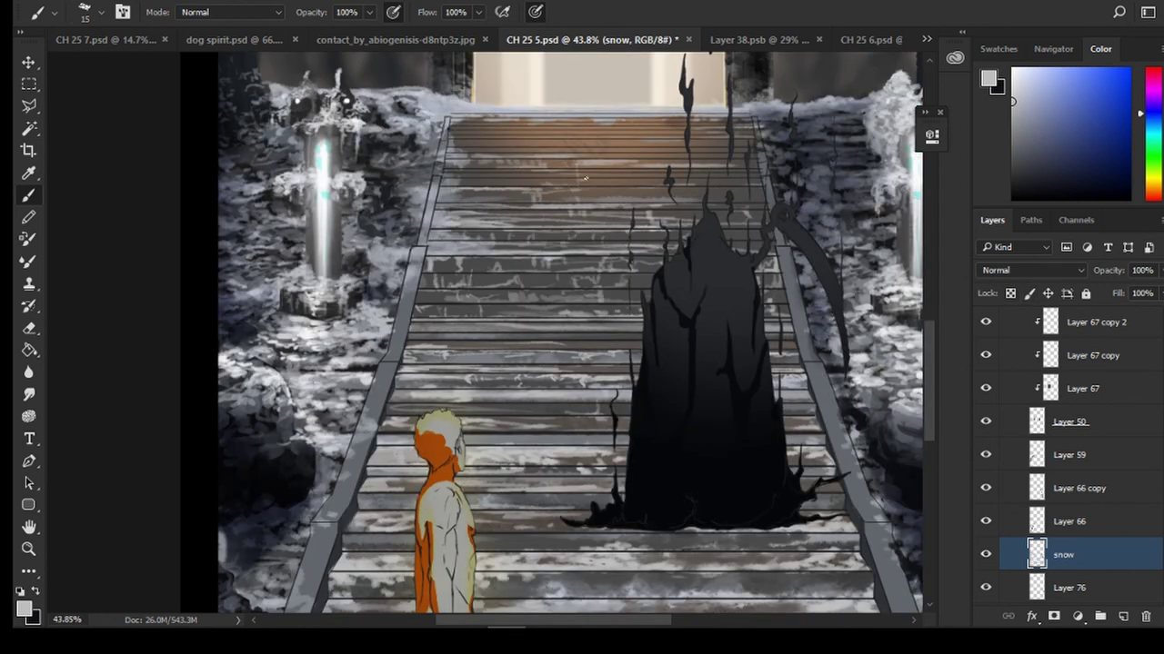
pyautogui.click(29, 327)
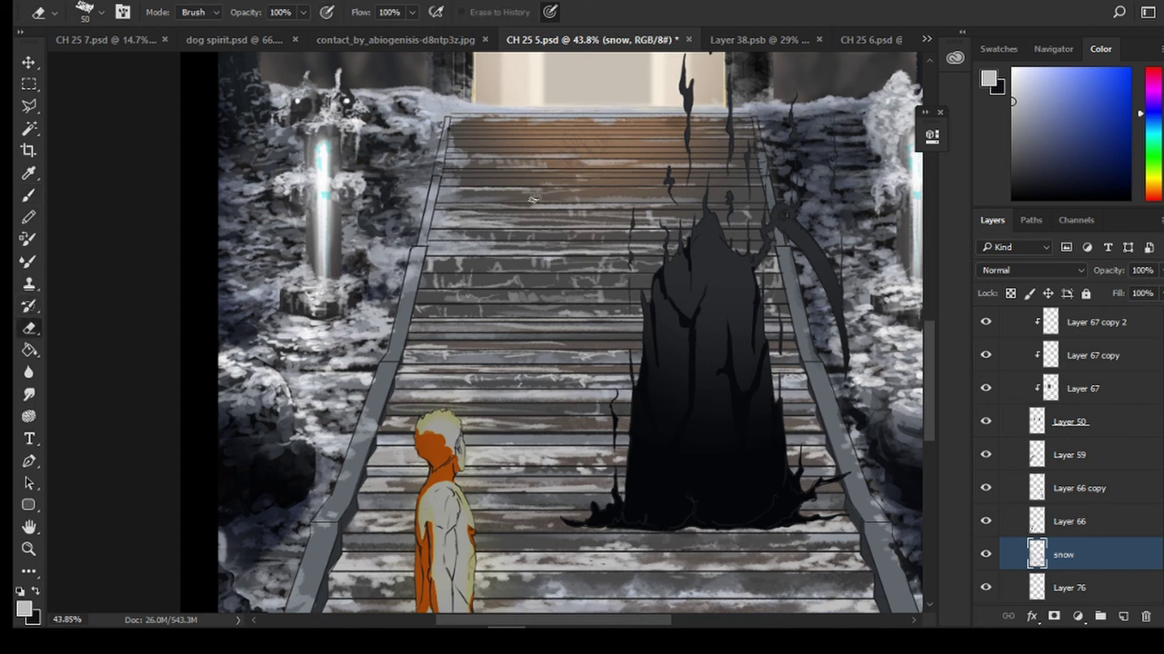
pyautogui.press('b')
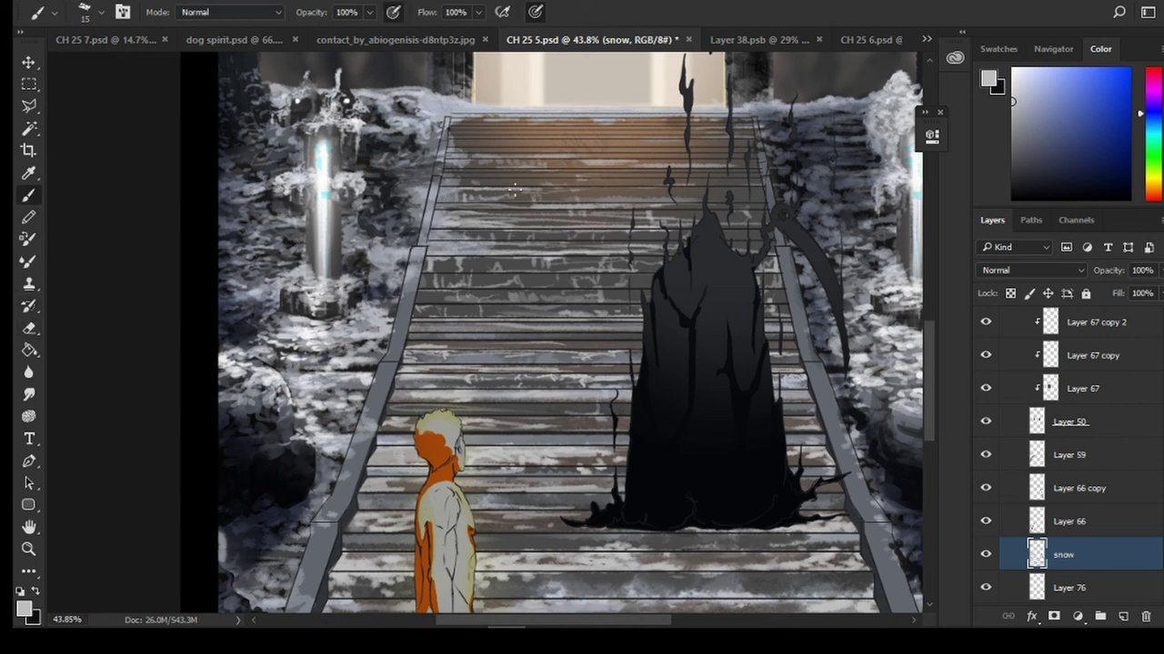
pyautogui.moveTo(453, 180); pyautogui.dragTo(535, 182)
pyautogui.moveTo(744, 162); pyautogui.dragTo(616, 153)
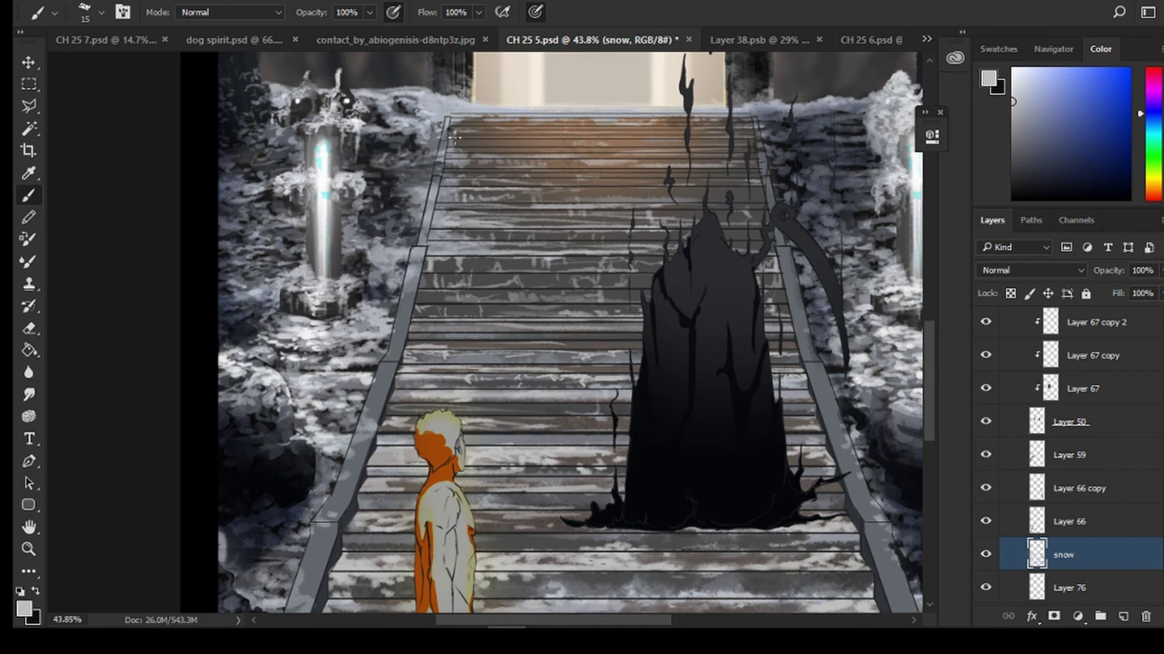
# Extend the thin snow streaks over the topmost narrow steps and along their left ends
pyautogui.moveTo(481, 147); pyautogui.dragTo(575, 144)
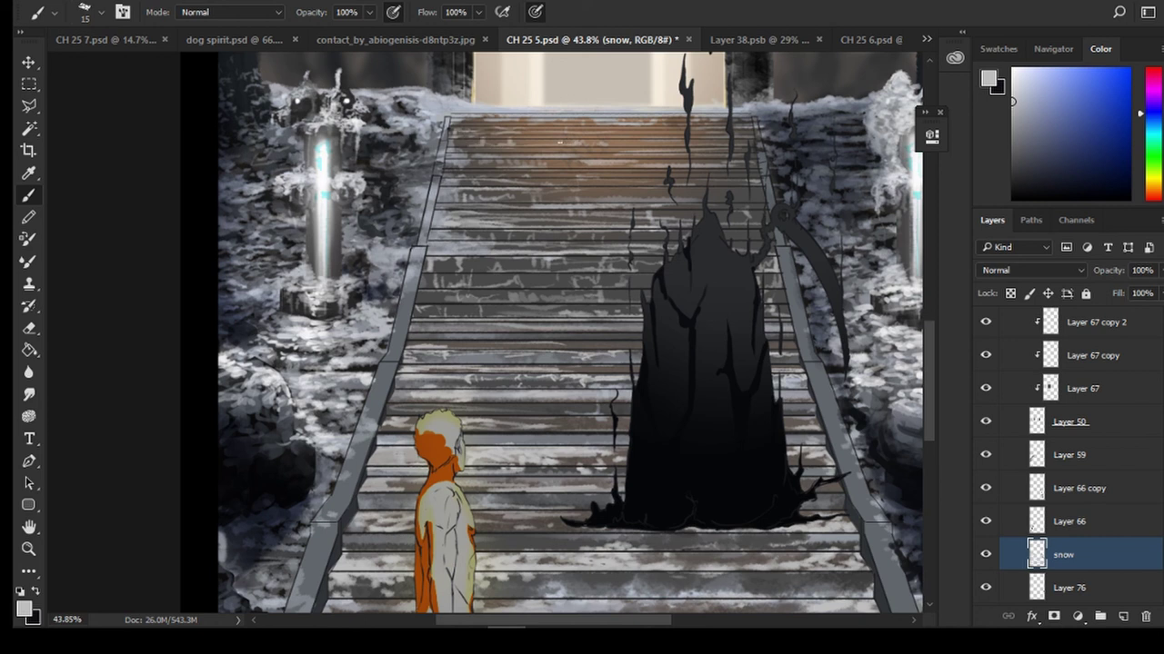
pyautogui.moveTo(653, 143); pyautogui.dragTo(629, 147)
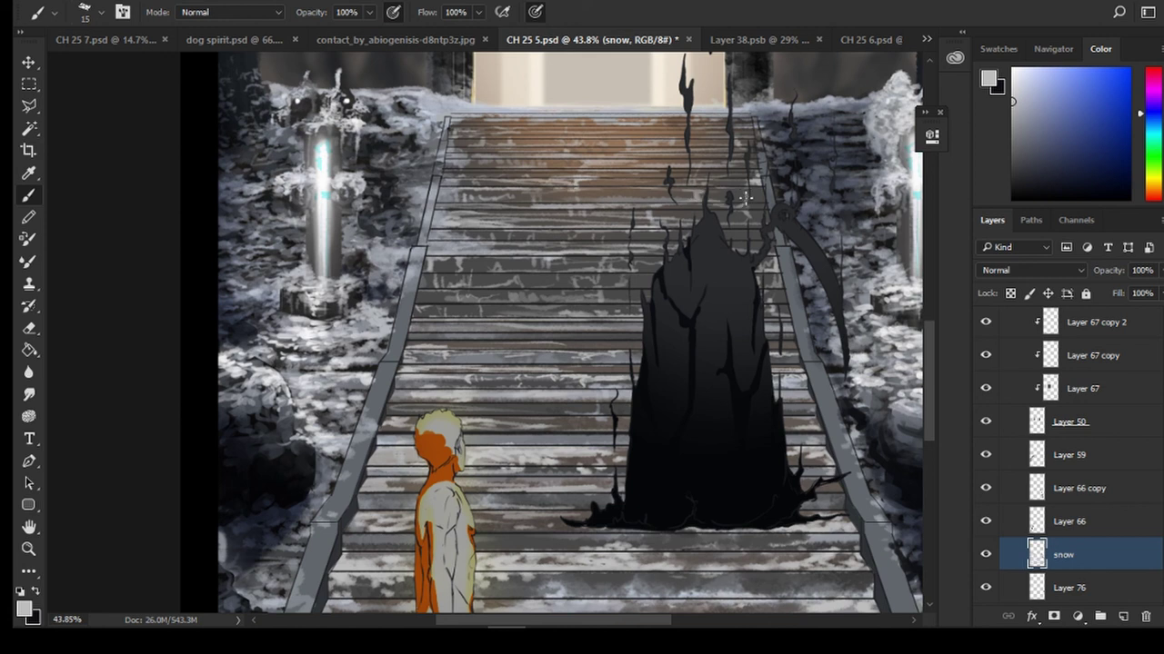
pyautogui.moveTo(459, 205); pyautogui.dragTo(557, 205)
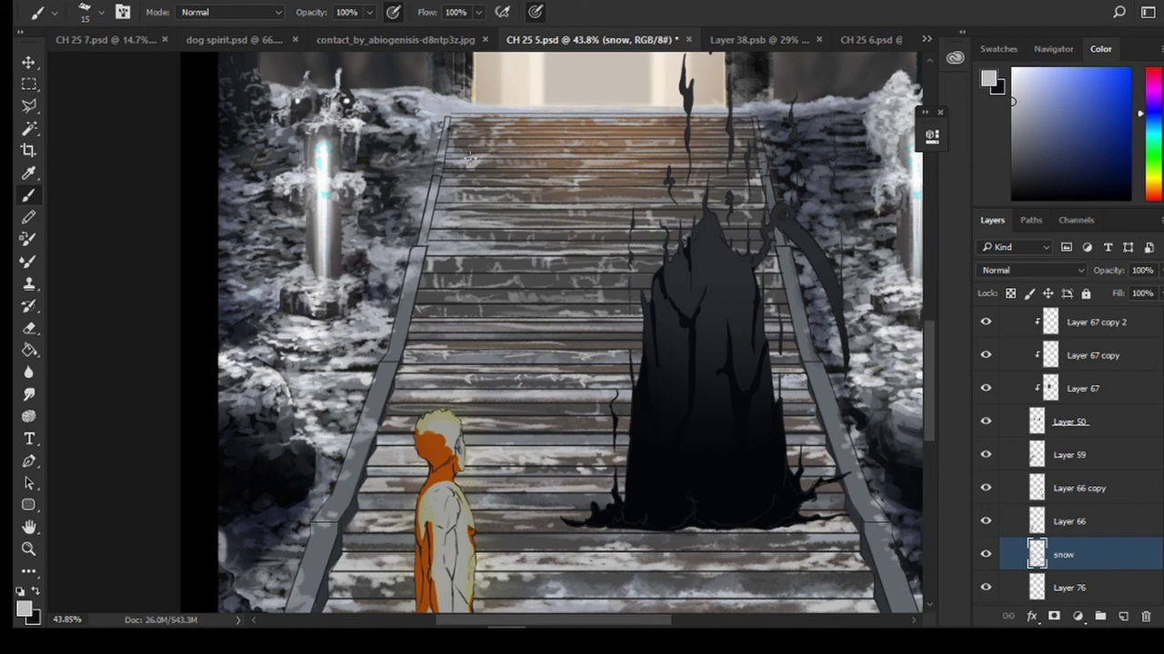
pyautogui.moveTo(471, 149)
pyautogui.mouseDown()
pyautogui.moveTo(547, 118)
pyautogui.moveTo(506, 129)
pyautogui.moveTo(473, 120)
pyautogui.moveTo(492, 130)
pyautogui.moveTo(489, 143)
pyautogui.moveTo(469, 122)
pyautogui.moveTo(460, 132)
pyautogui.moveTo(577, 114)
pyautogui.moveTo(499, 144)
pyautogui.moveTo(493, 160)
pyautogui.moveTo(444, 169)
pyautogui.mouseUp()
# Enlarge the brush to 40 px and paint broader snow patches over the left part of the topmost steps
pyautogui.press(']')
pyautogui.press(']')
pyautogui.press(']')
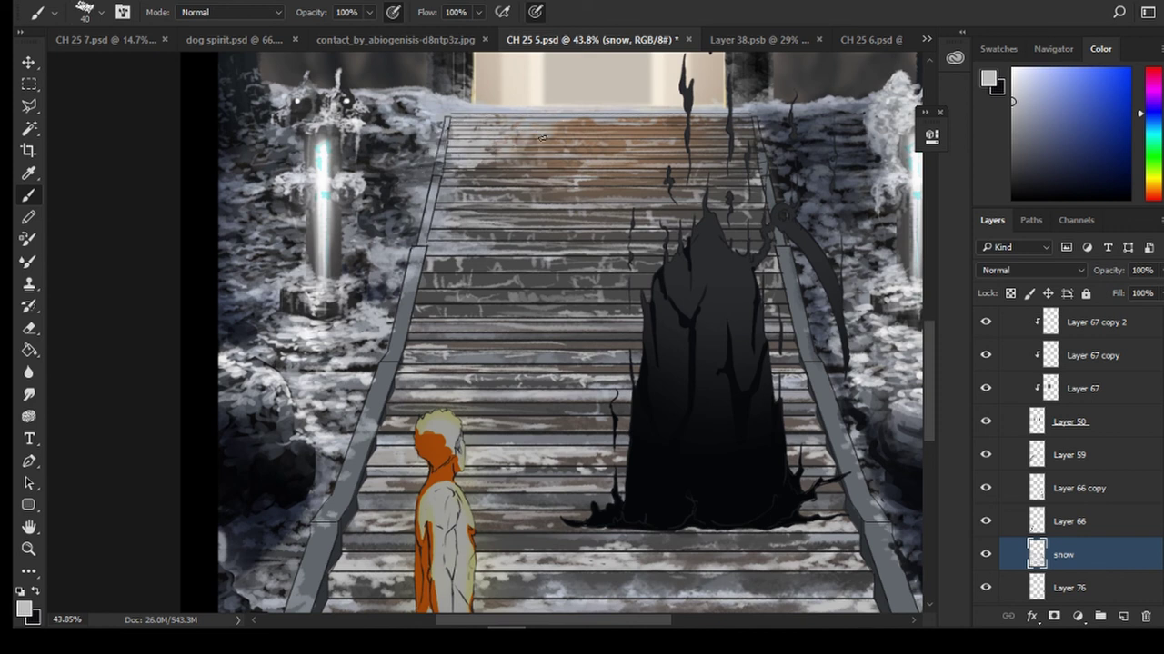
pyautogui.moveTo(543, 138)
pyautogui.mouseDown()
pyautogui.moveTo(530, 159)
pyautogui.moveTo(443, 176)
pyautogui.mouseUp()
# Toggle the visibility of the layers around Layer 78 to examine which artwork each one holds
pyautogui.moveTo(1161, 505); pyautogui.dragTo(1161, 521)
pyautogui.click(1035, 500)
pyautogui.click(987, 500)
pyautogui.click(986, 469)
pyautogui.click(986, 500)
pyautogui.click(986, 532)
pyautogui.click(986, 534)
pyautogui.click(986, 469)
pyautogui.click(987, 469)
pyautogui.click(1038, 449)
pyautogui.click(987, 448)
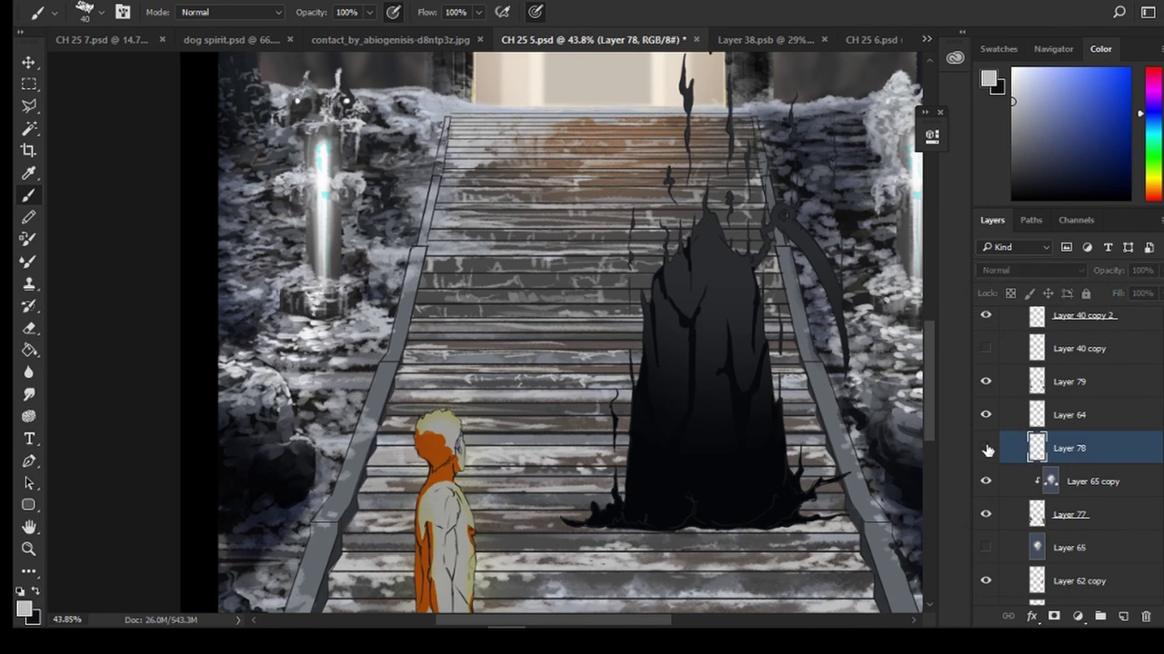
# Check Layer 39 and its neighbouring layers, and make Layer 83, directly above Layer 34, the active painting layer
pyautogui.click(1073, 382)
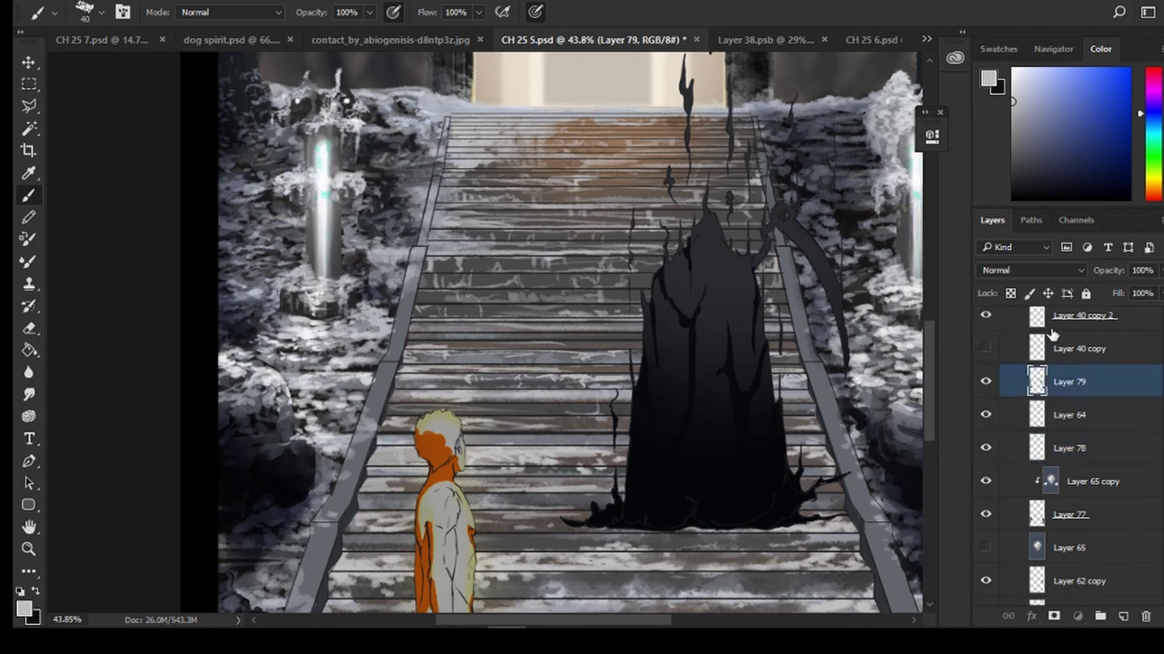
pyautogui.click(1054, 320)
pyautogui.moveTo(1161, 519); pyautogui.dragTo(1161, 506)
pyautogui.click(1070, 399)
pyautogui.click(986, 398)
pyautogui.click(986, 398)
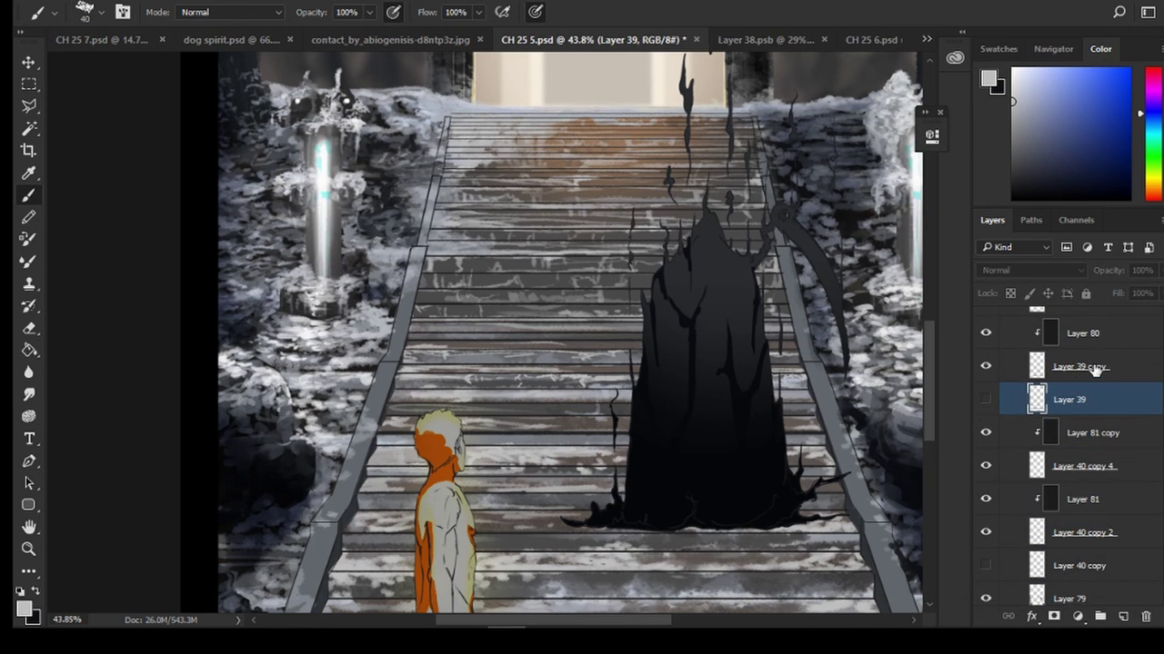
pyautogui.scroll(3, 1153, 472)
pyautogui.click(999, 367)
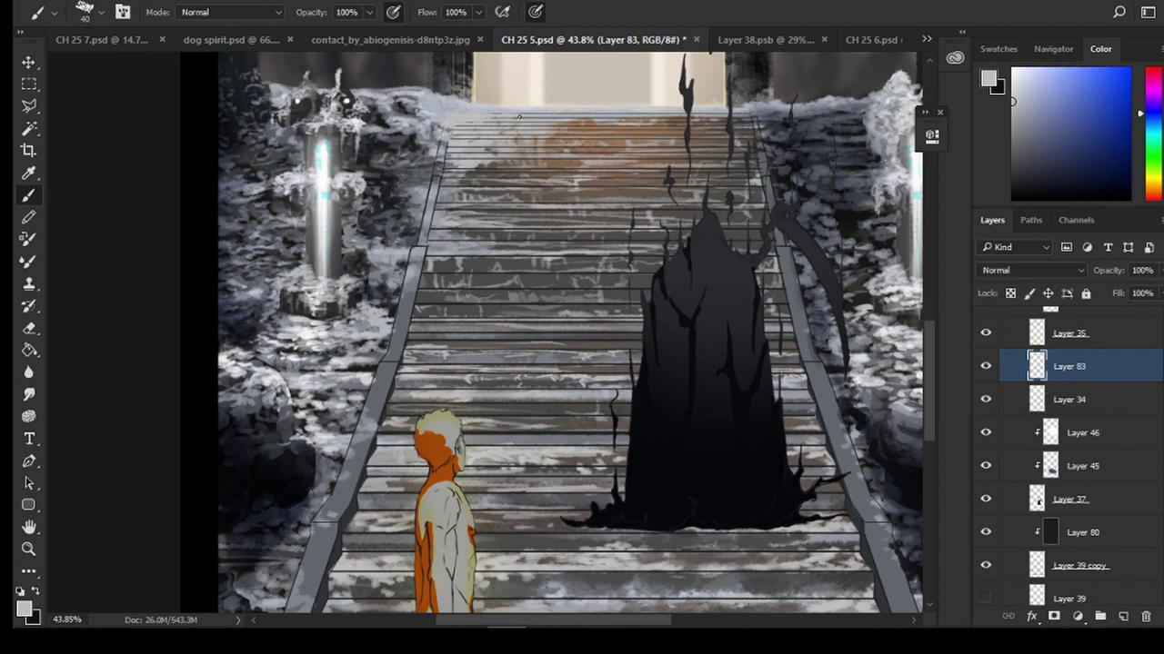
# Paint sampled bluish-gray snow with the 40 px brush over the staircase's upper left corner, covering the step lines
pyautogui.keyDown('alt'); pyautogui.click(452, 127); pyautogui.keyUp('alt')
pyautogui.keyDown('alt'); pyautogui.click(477, 125); pyautogui.keyUp('alt')
pyautogui.moveTo(485, 127)
pyautogui.mouseDown()
pyautogui.moveTo(441, 146)
pyautogui.moveTo(455, 143)
pyautogui.mouseUp()
pyautogui.moveTo(489, 134); pyautogui.dragTo(508, 127)
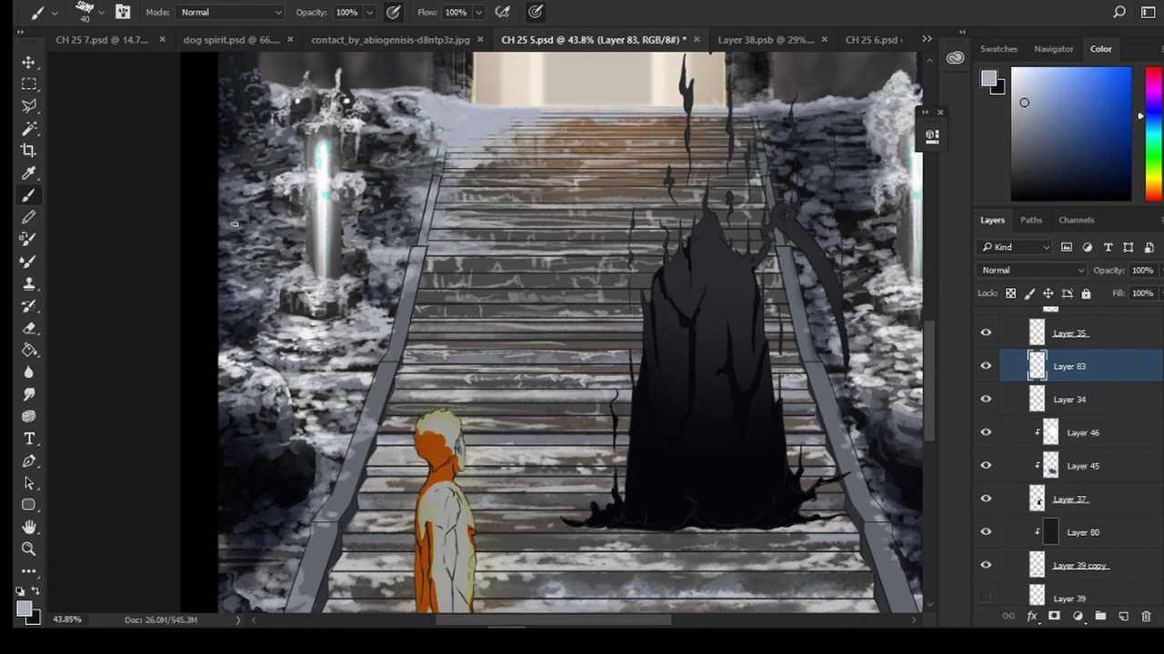
pyautogui.press('e')
pyautogui.press('b')
pyautogui.keyDown('alt'); pyautogui.click(463, 116); pyautogui.keyUp('alt')
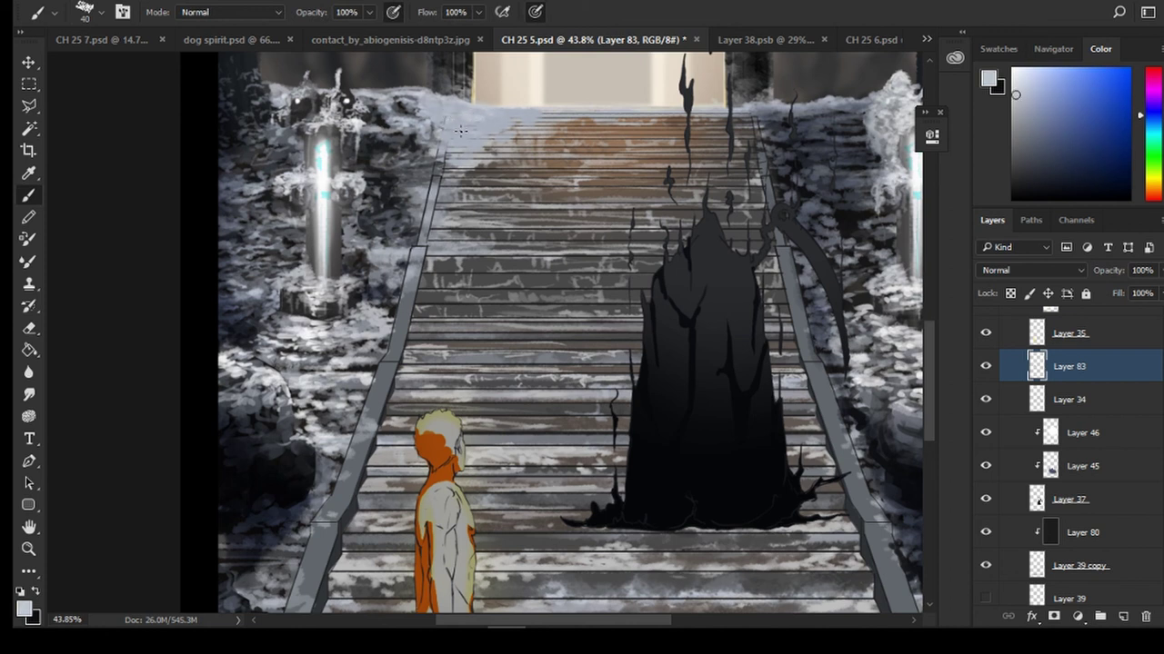
pyautogui.keyDown('alt'); pyautogui.click(496, 129); pyautogui.keyUp('alt')
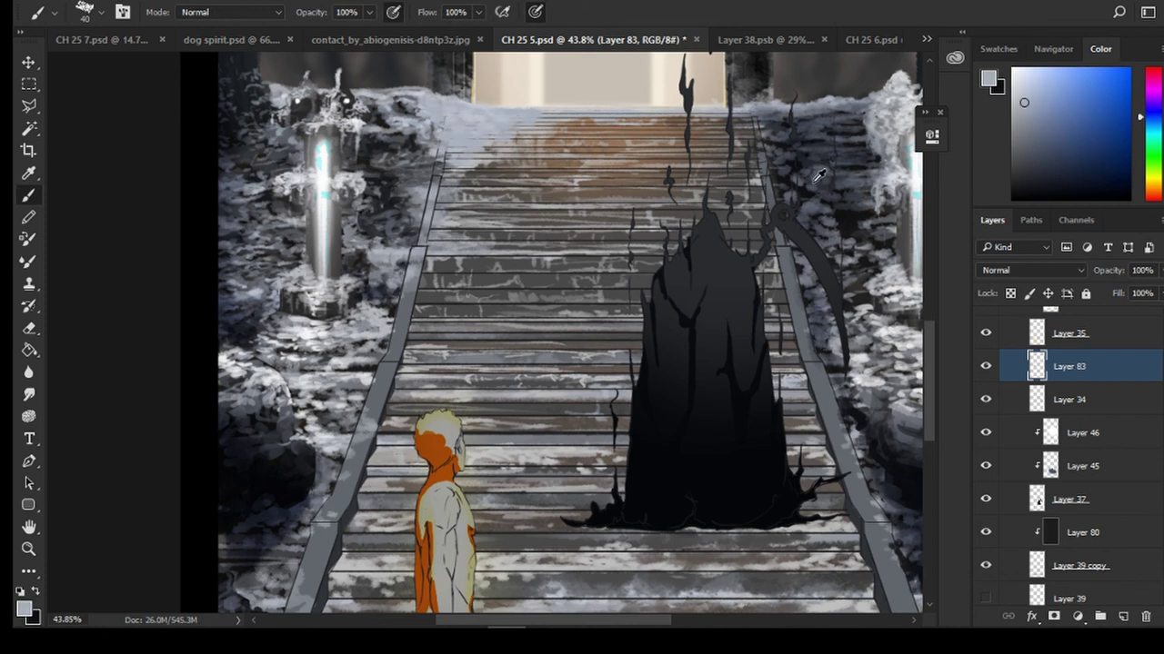
# Cover the upper end of the left railing with textured patches in sampled dark and light snow tones
pyautogui.keyDown('alt'); pyautogui.click(457, 148); pyautogui.keyUp('alt')
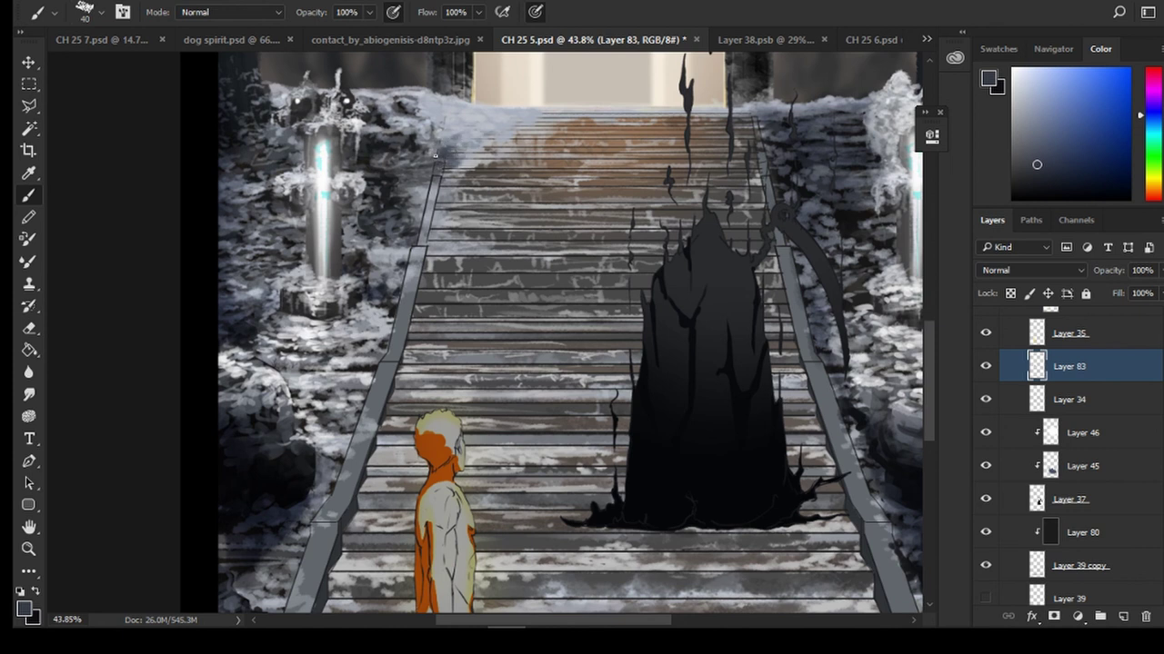
pyautogui.moveTo(456, 150)
pyautogui.mouseDown()
pyautogui.moveTo(469, 135)
pyautogui.moveTo(435, 142)
pyautogui.mouseUp()
pyautogui.keyDown('alt'); pyautogui.click(439, 127); pyautogui.keyUp('alt')
pyautogui.keyDown('alt'); pyautogui.click(432, 137); pyautogui.keyUp('alt')
pyautogui.keyDown('alt'); pyautogui.click(441, 147); pyautogui.keyUp('alt')
pyautogui.keyDown('alt'); pyautogui.click(434, 132); pyautogui.keyUp('alt')
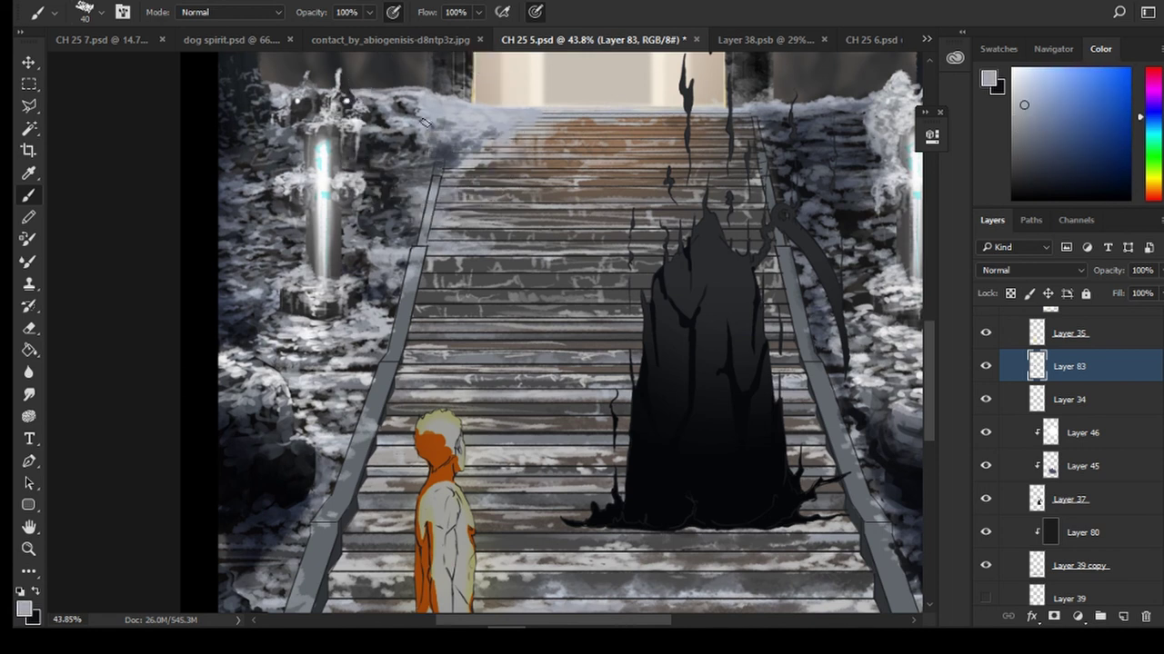
# Reduce the brush to 20 px and blend sampled snow tones where the left bank meets the top step
pyautogui.keyDown('alt'); pyautogui.click(434, 127); pyautogui.keyUp('alt')
pyautogui.keyDown('alt'); pyautogui.click(444, 116); pyautogui.keyUp('alt')
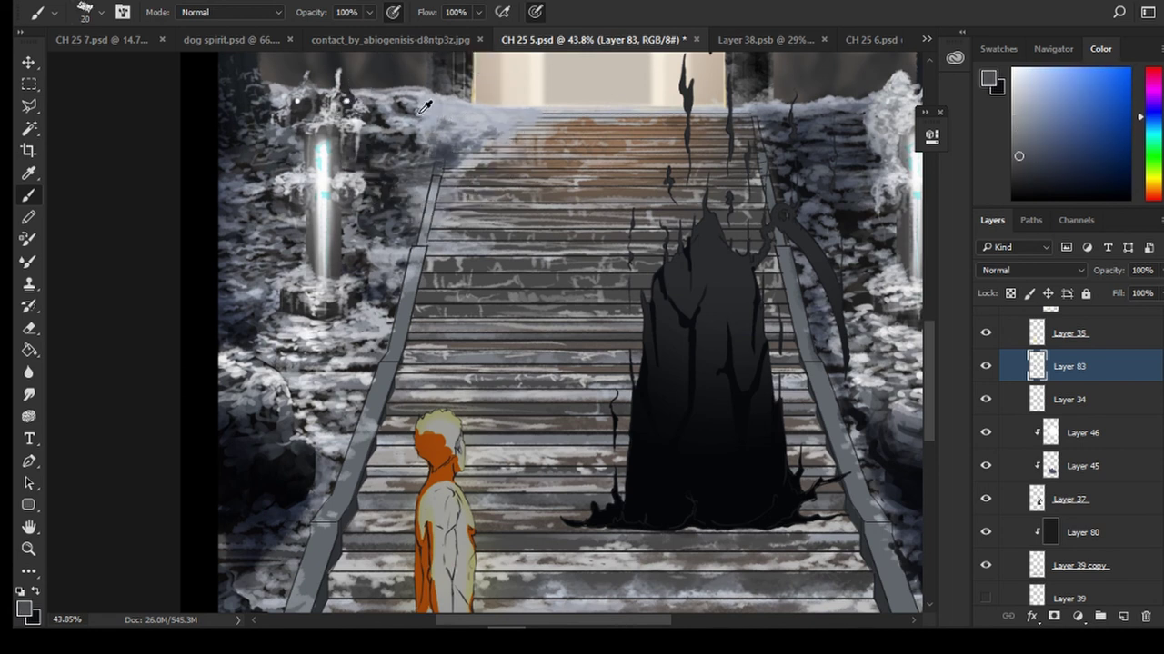
pyautogui.keyDown('alt'); pyautogui.click(450, 115); pyautogui.keyUp('alt')
pyautogui.keyDown('alt'); pyautogui.click(447, 106); pyautogui.keyUp('alt')
pyautogui.keyDown('alt'); pyautogui.click(440, 106); pyautogui.keyUp('alt')
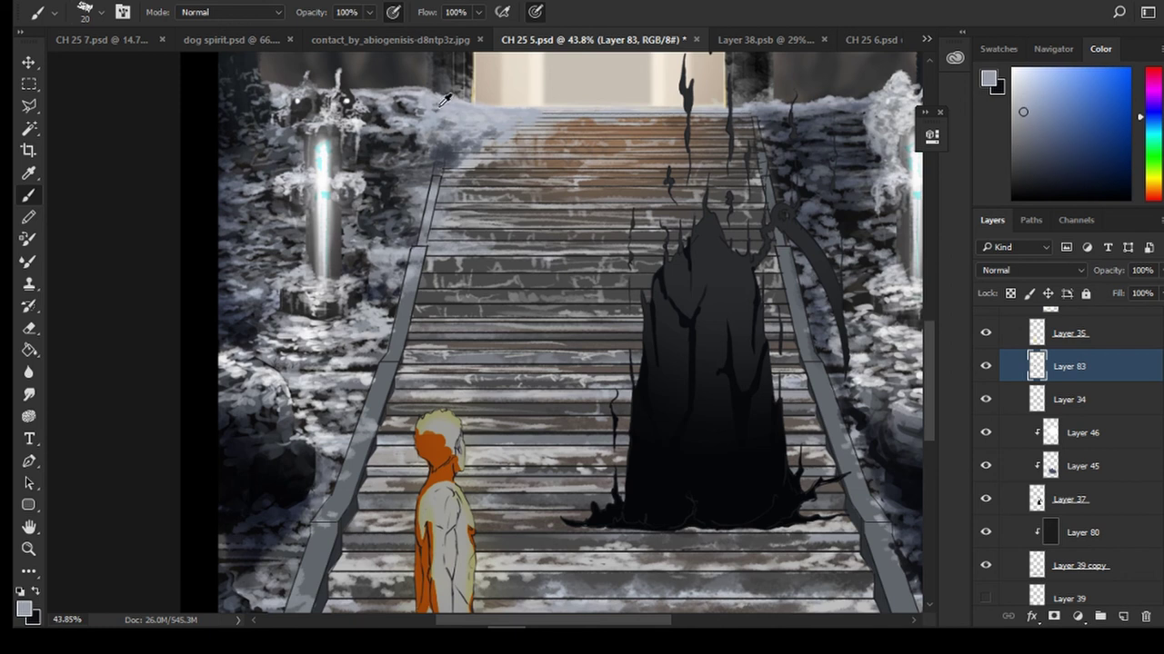
pyautogui.keyDown('alt'); pyautogui.click(499, 117); pyautogui.keyUp('alt')
pyautogui.keyDown('alt'); pyautogui.click(342, 162); pyautogui.keyUp('alt')
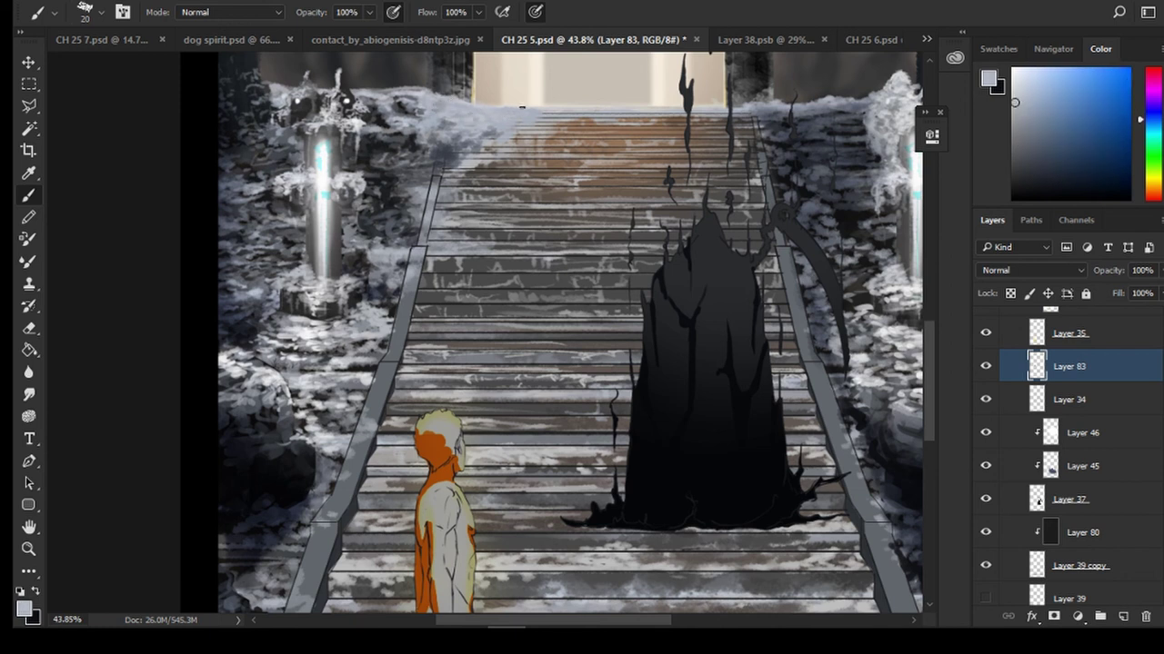
# Refine the edge of the snow patch on the upper left steps using sampled light and dark gray-blue tones
pyautogui.keyDown('alt'); pyautogui.click(537, 115); pyautogui.keyUp('alt')
pyautogui.keyDown('alt'); pyautogui.click(476, 148); pyautogui.keyUp('alt')
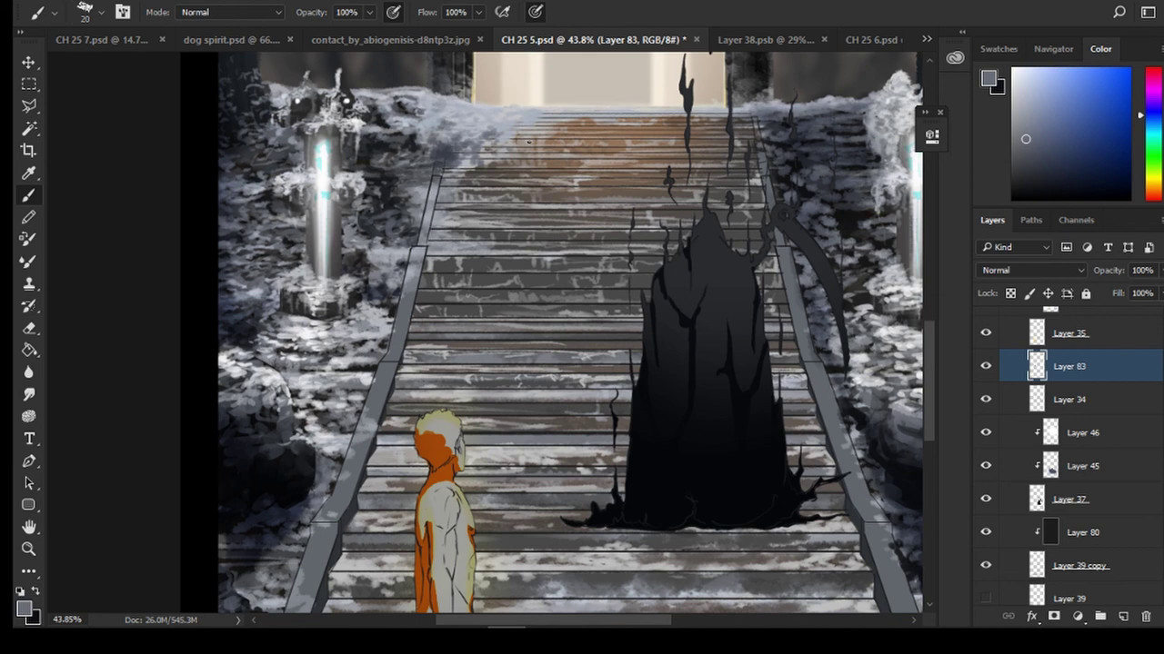
pyautogui.keyDown('alt'); pyautogui.click(461, 143); pyautogui.keyUp('alt')
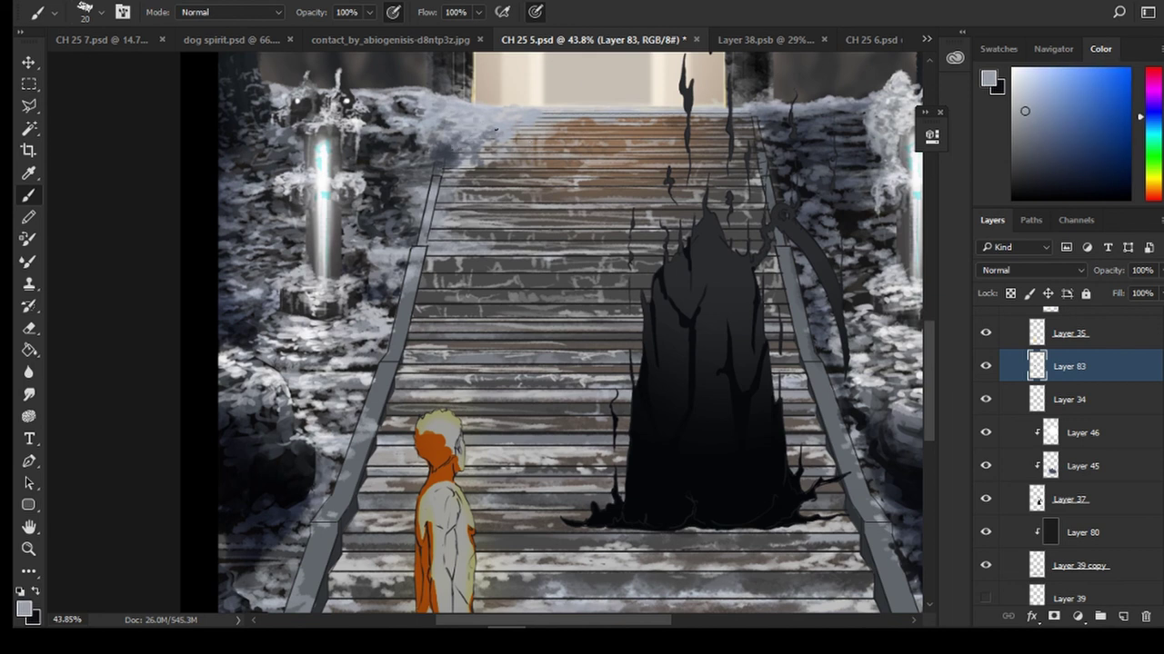
pyautogui.keyDown('alt'); pyautogui.click(468, 152); pyautogui.keyUp('alt')
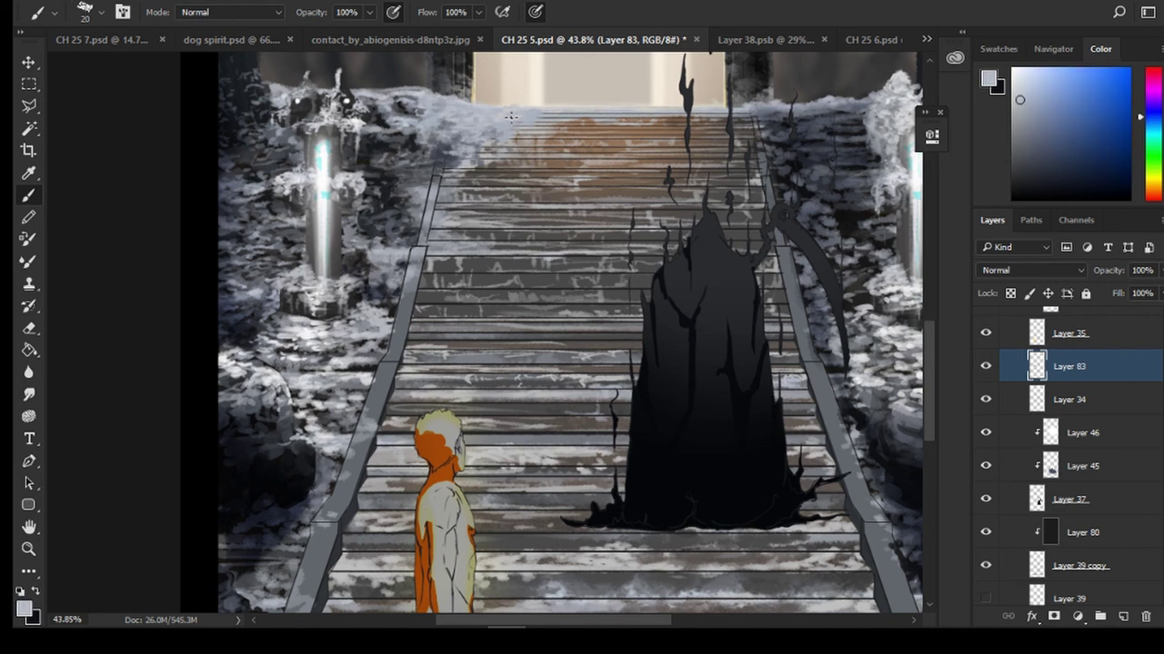
pyautogui.keyDown('alt'); pyautogui.click(498, 118); pyautogui.keyUp('alt')
pyautogui.keyDown('alt'); pyautogui.click(500, 128); pyautogui.keyUp('alt')
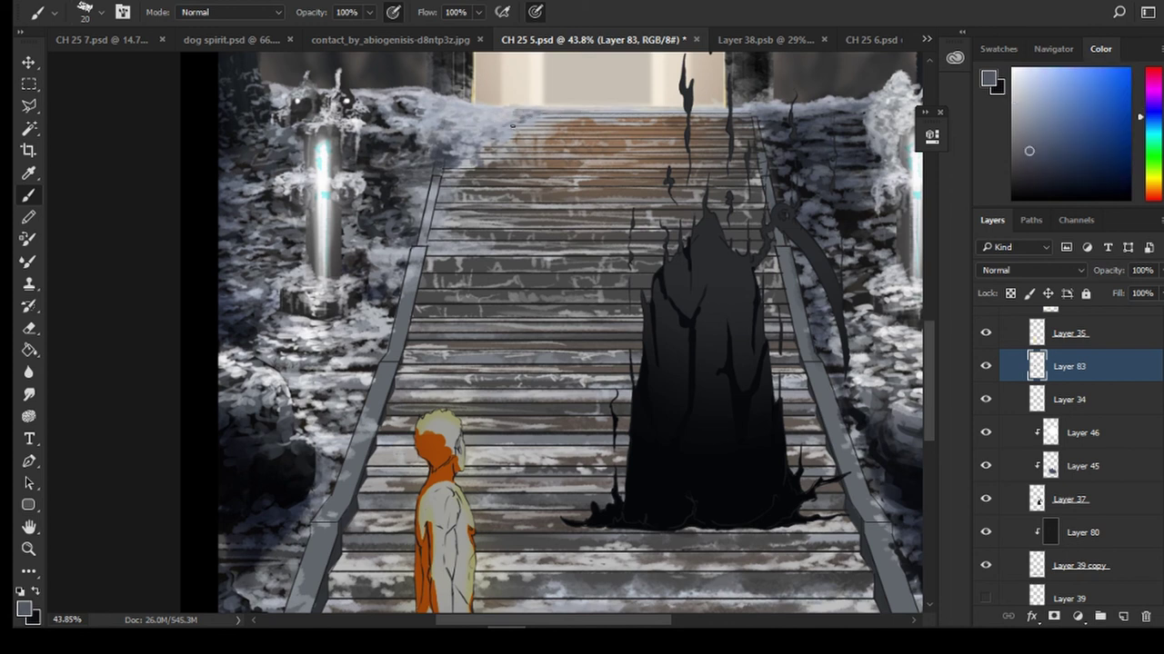
pyautogui.keyDown('alt'); pyautogui.click(506, 117); pyautogui.keyUp('alt')
# Reduce the brush to 9 px and add fine snow detail at the left railing's upper end and the top step's right corner
pyautogui.keyDown('alt'); pyautogui.click(447, 154); pyautogui.keyUp('alt')
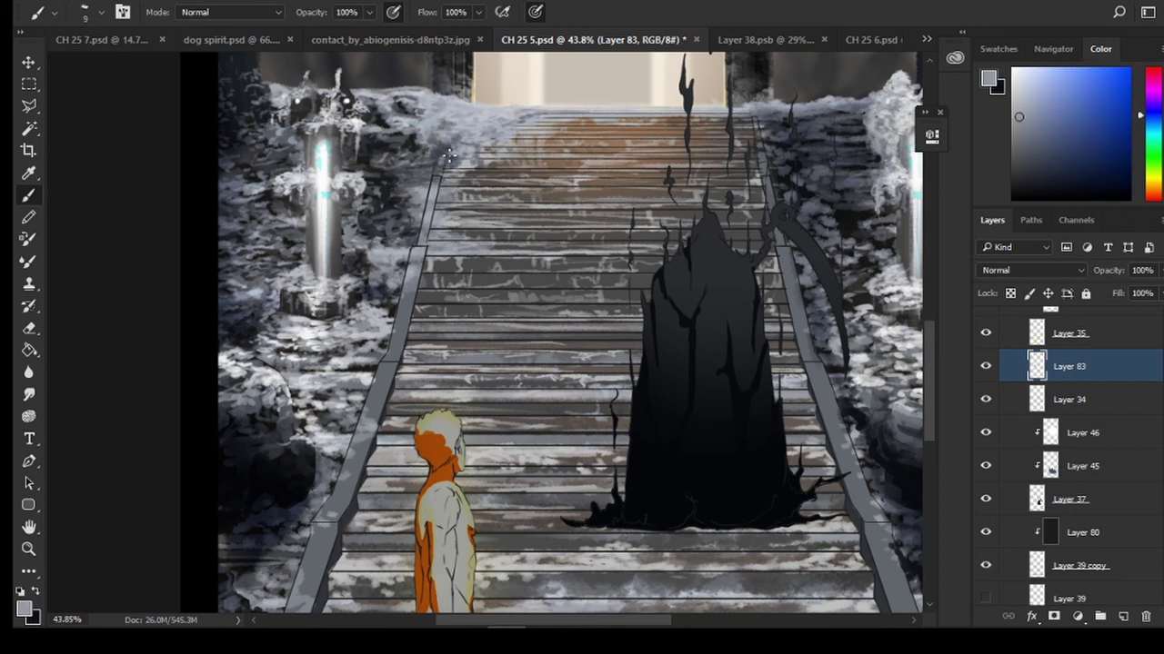
pyautogui.keyDown('alt'); pyautogui.click(427, 171); pyautogui.keyUp('alt')
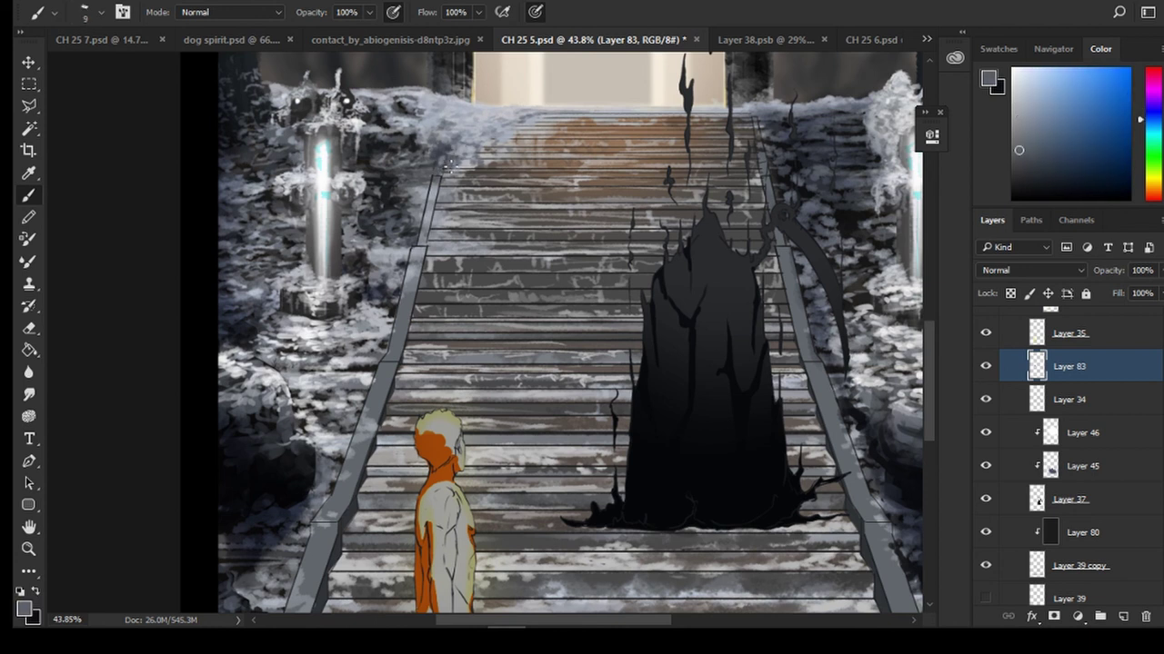
pyautogui.keyDown('alt'); pyautogui.click(465, 160); pyautogui.keyUp('alt')
pyautogui.keyDown('alt'); pyautogui.click(496, 125); pyautogui.keyUp('alt')
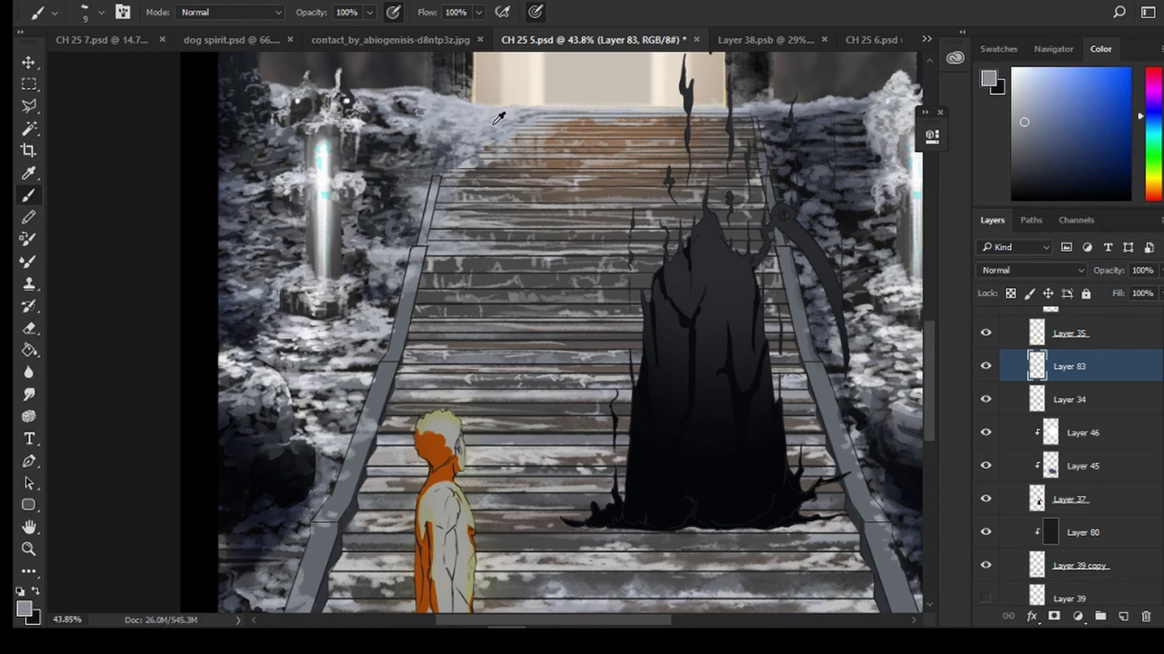
pyautogui.keyDown('alt'); pyautogui.click(762, 123); pyautogui.keyUp('alt')
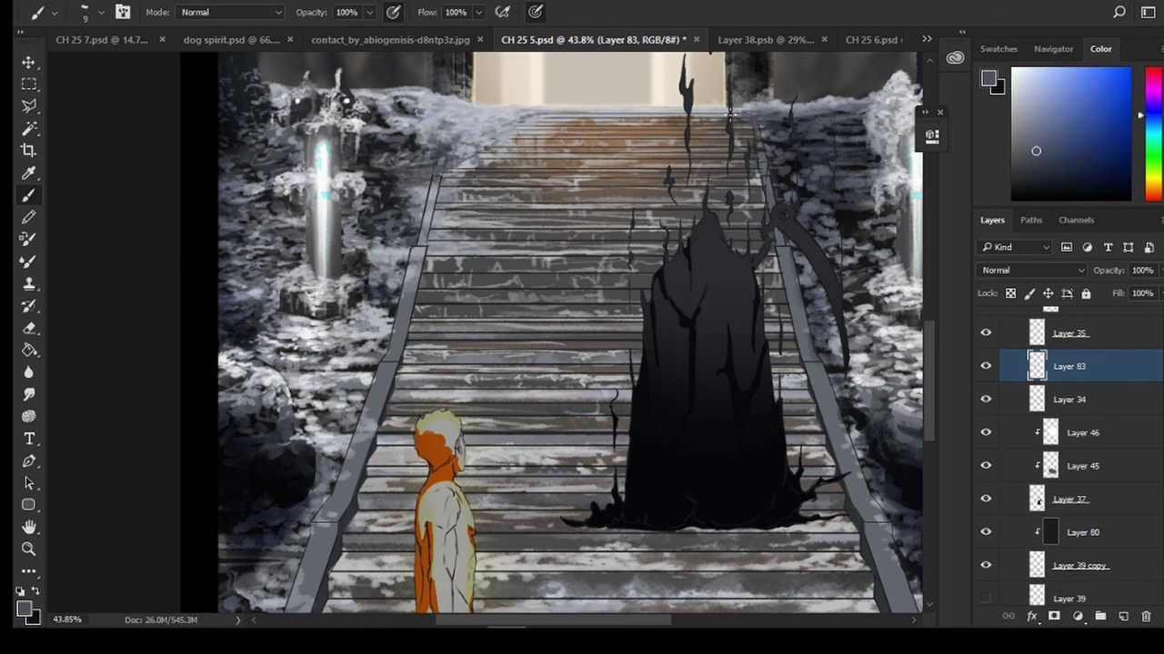
pyautogui.keyDown('alt'); pyautogui.click(756, 118); pyautogui.keyUp('alt')
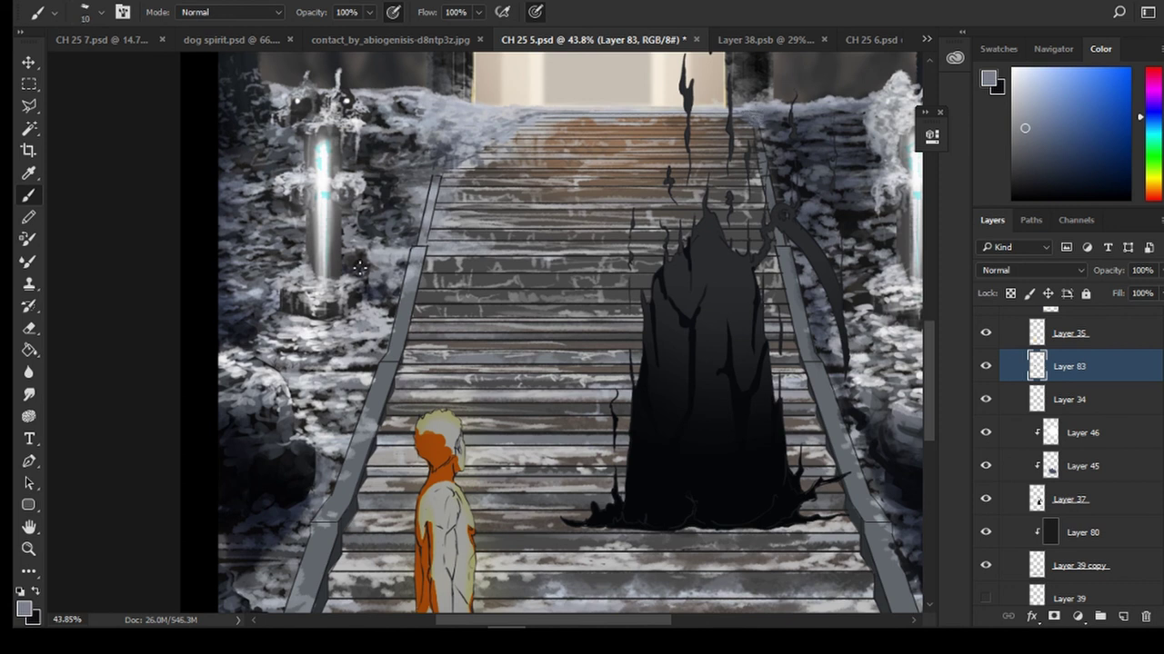
# Sample the bright snow beside the left railing's middle section and paint it over the railing's outer edge, using a 25 px brush
pyautogui.press(']')
pyautogui.press(']')
pyautogui.press(']')
pyautogui.press(']')
pyautogui.press(']')
pyautogui.press(']')
pyautogui.press(']')
pyautogui.moveTo(409, 297); pyautogui.dragTo(435, 205)
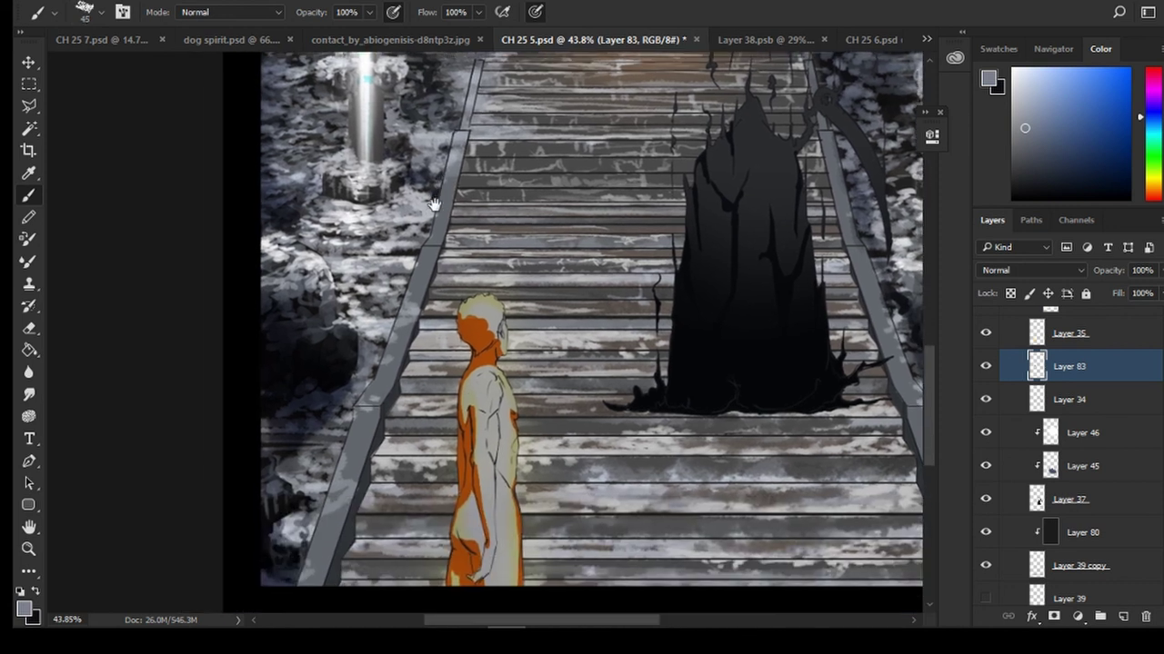
pyautogui.keyDown('alt'); pyautogui.click(433, 209); pyautogui.keyUp('alt')
pyautogui.press('[')
pyautogui.press('[')
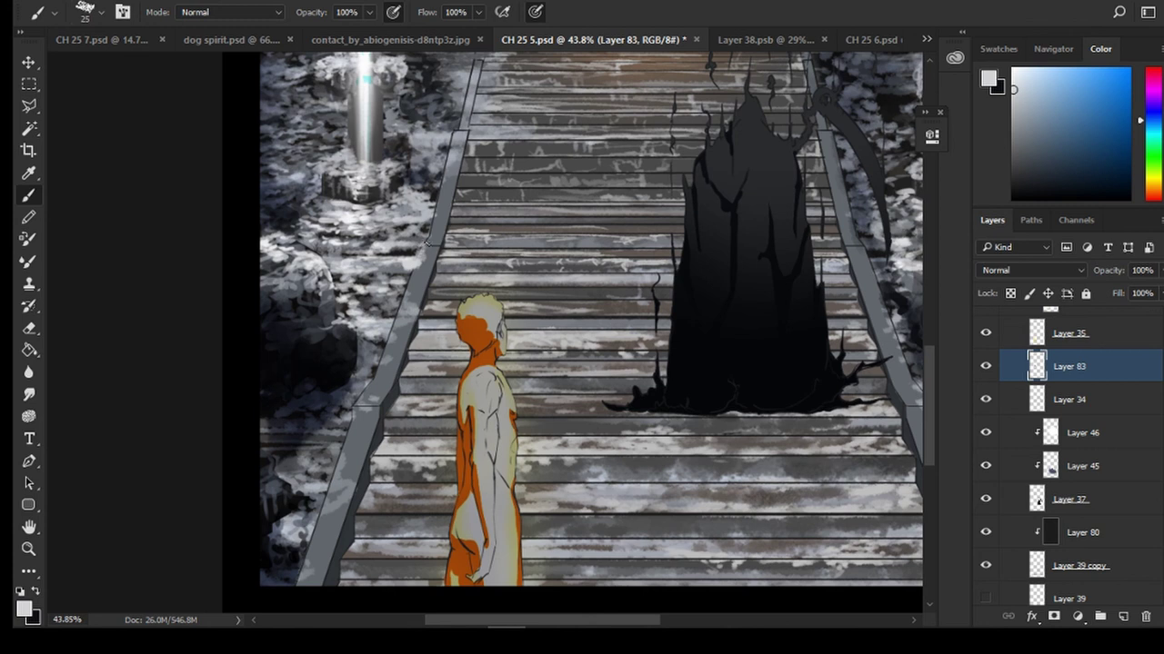
# Reduce the brush to 10 px and detail the snow at the left railing's joint with sampled dark and gray tones
pyautogui.keyDown('alt'); pyautogui.click(422, 241); pyautogui.keyUp('alt')
pyautogui.keyDown('alt'); pyautogui.click(410, 252); pyautogui.keyUp('alt')
pyautogui.press('[')
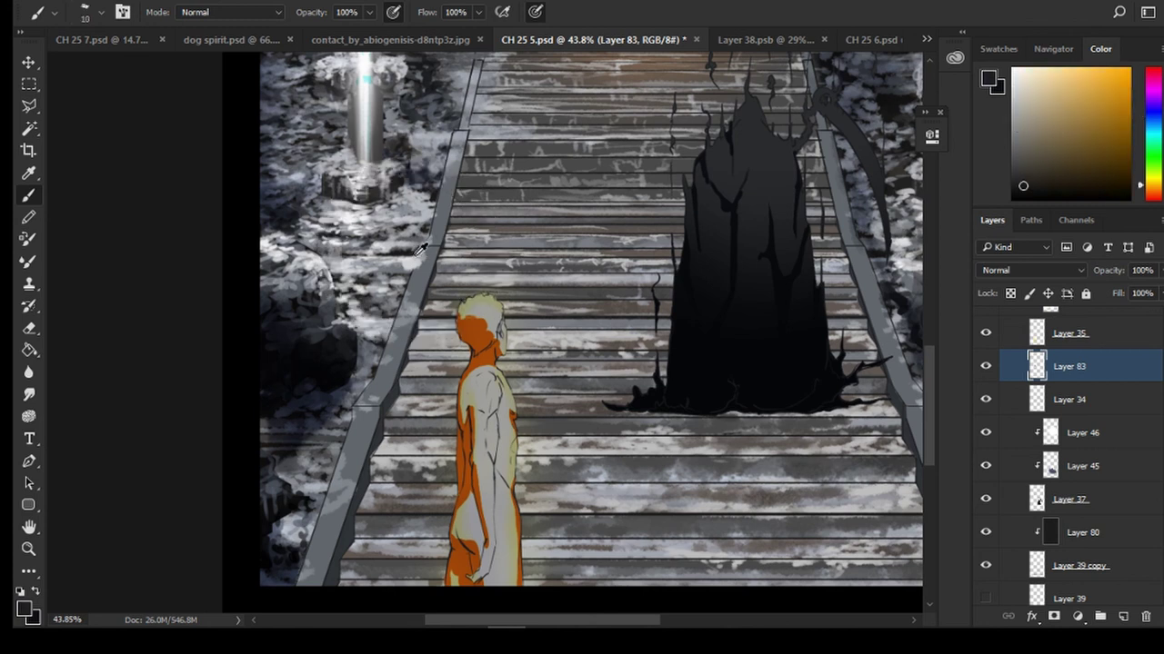
pyautogui.keyDown('alt'); pyautogui.click(420, 247); pyautogui.keyUp('alt')
pyautogui.keyDown('alt'); pyautogui.click(433, 242); pyautogui.keyUp('alt')
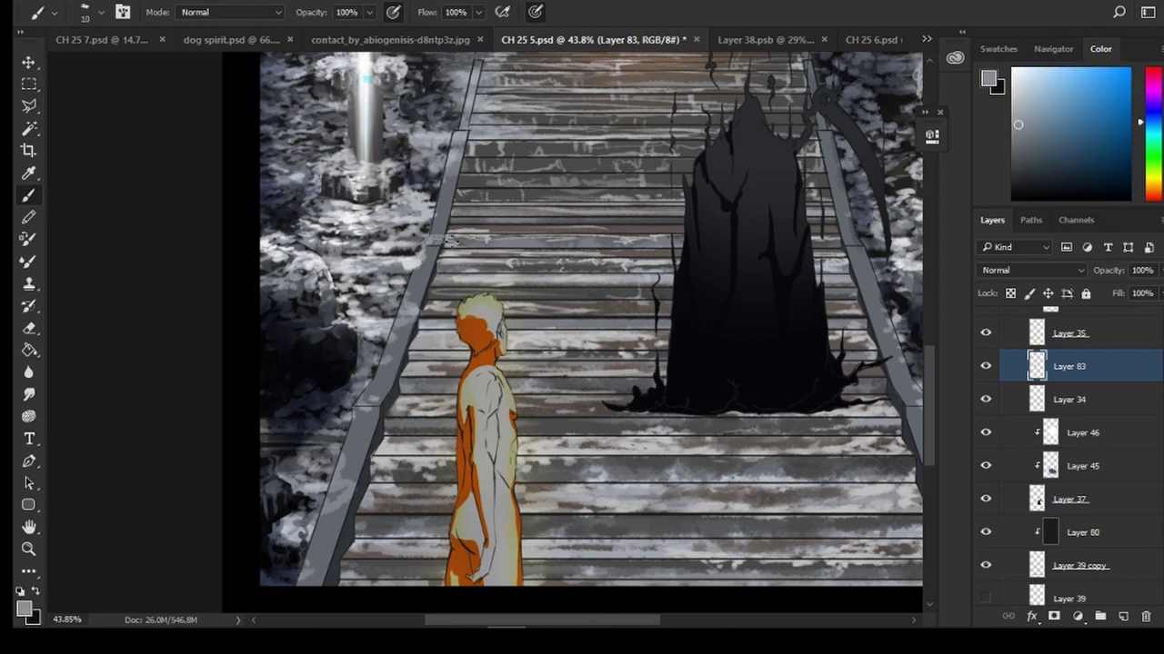
pyautogui.keyDown('alt'); pyautogui.click(429, 246); pyautogui.keyUp('alt')
# Sample light gray snow beside the left railing's middle section and dab it over the railing's outer edge
pyautogui.keyDown('alt'); pyautogui.click(403, 305); pyautogui.keyUp('alt')
pyautogui.keyDown('alt'); pyautogui.click(393, 326); pyautogui.keyUp('alt')
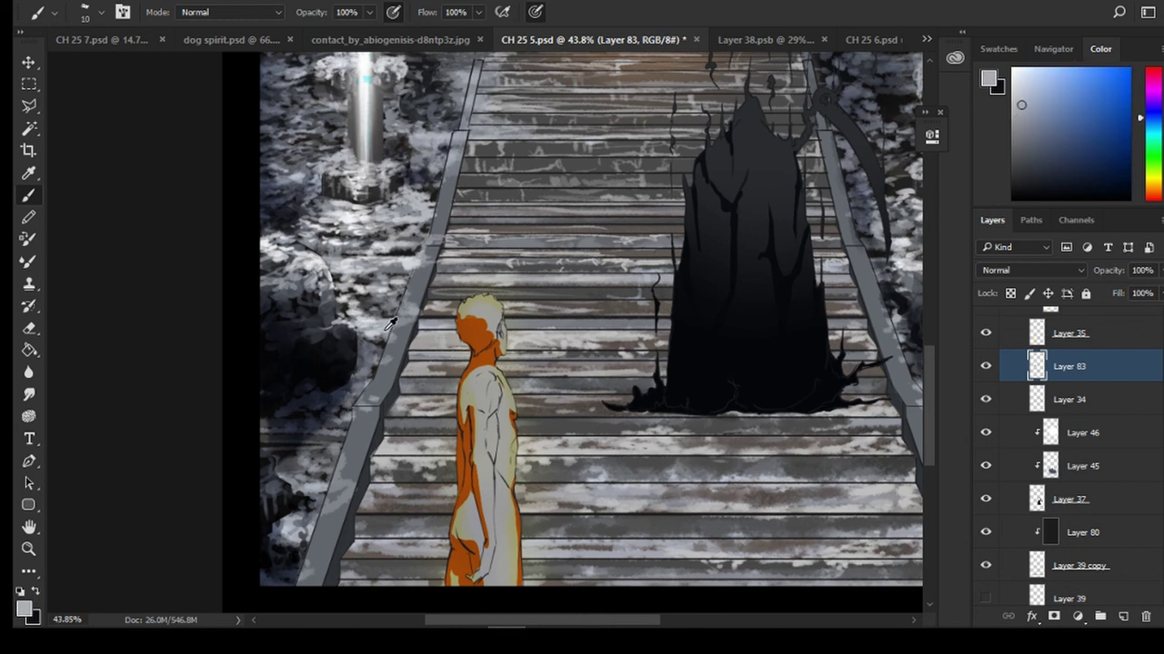
pyautogui.moveTo(394, 329)
pyautogui.mouseDown()
pyautogui.moveTo(383, 335)
pyautogui.moveTo(403, 333)
pyautogui.mouseUp()
# Enlarge the brush to 35 px and blend snow over the left railing's outer edge with sampled dark and light gray tones
pyautogui.press(']')
pyautogui.press(']')
pyautogui.press(']')
pyautogui.press(']')
pyautogui.press(']')
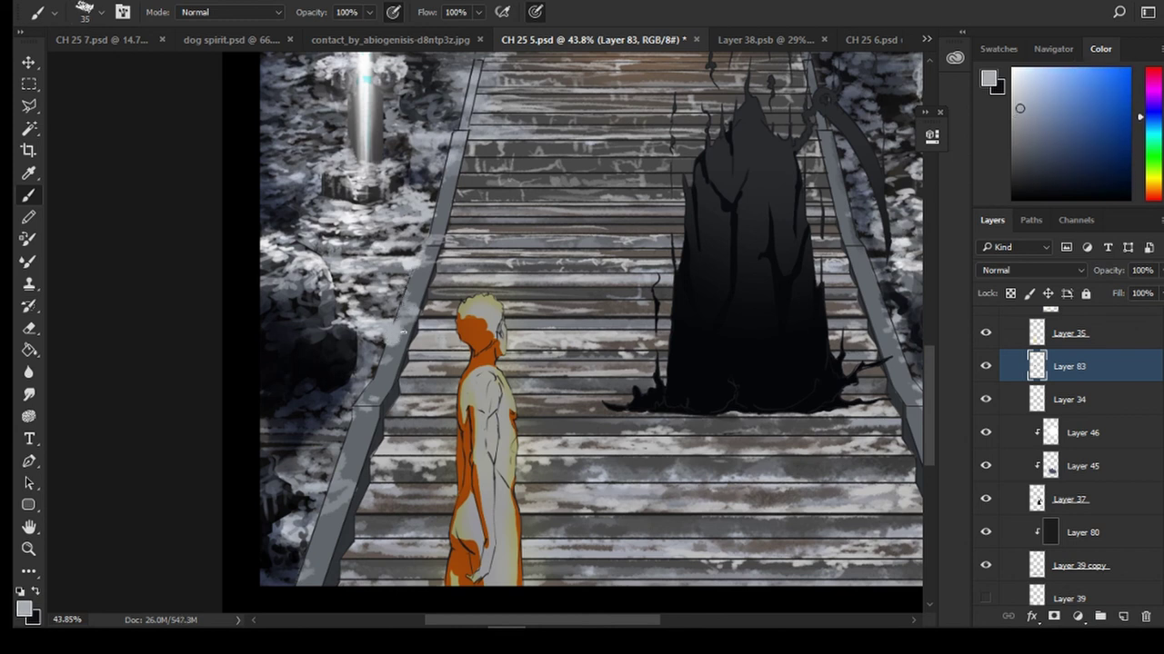
pyautogui.keyDown('alt'); pyautogui.click(378, 368); pyautogui.keyUp('alt')
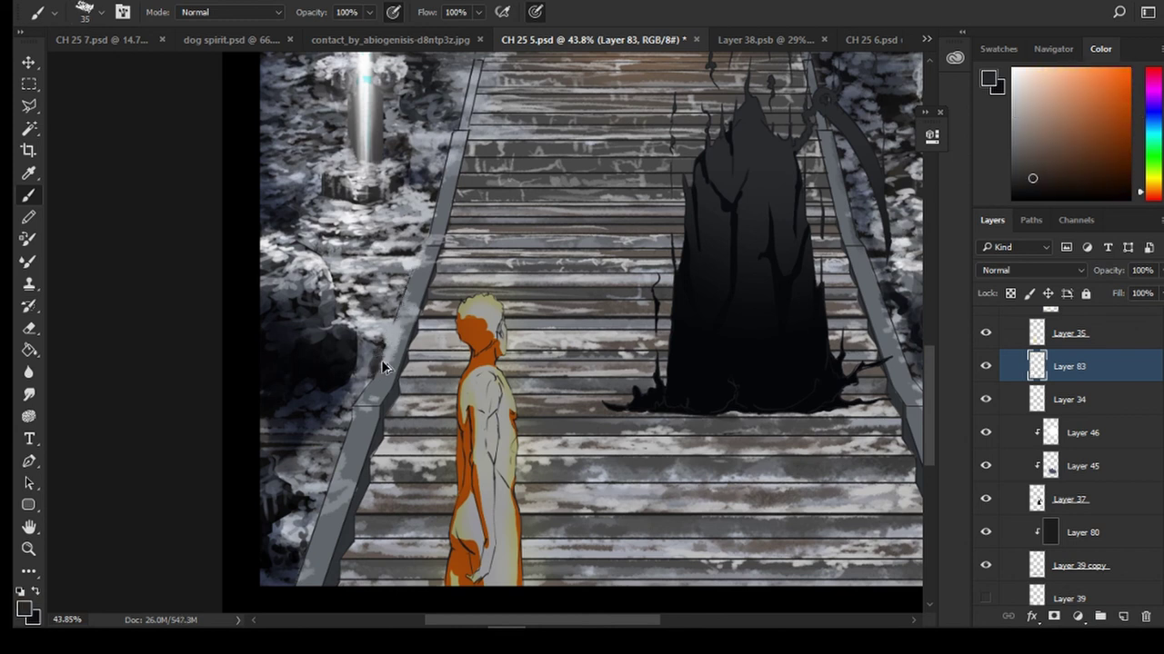
pyautogui.keyDown('alt'); pyautogui.click(400, 338); pyautogui.keyUp('alt')
pyautogui.keyDown('alt'); pyautogui.click(404, 326); pyautogui.keyUp('alt')
pyautogui.keyDown('alt'); pyautogui.click(398, 328); pyautogui.keyUp('alt')
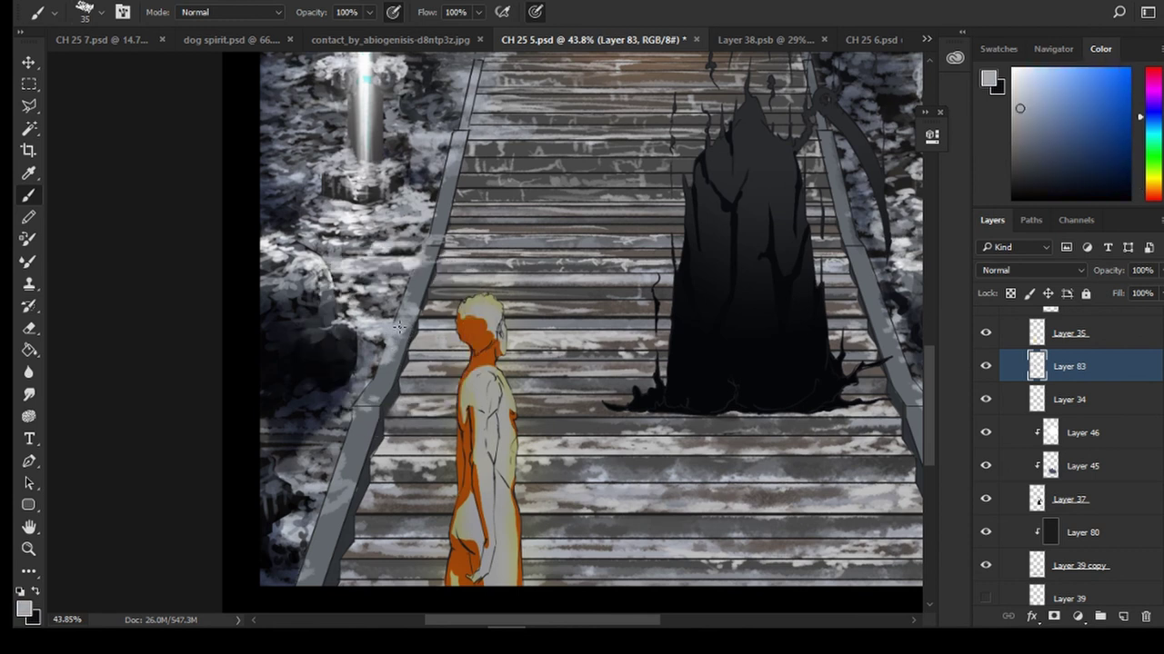
pyautogui.keyDown('alt'); pyautogui.click(385, 375); pyautogui.keyUp('alt')
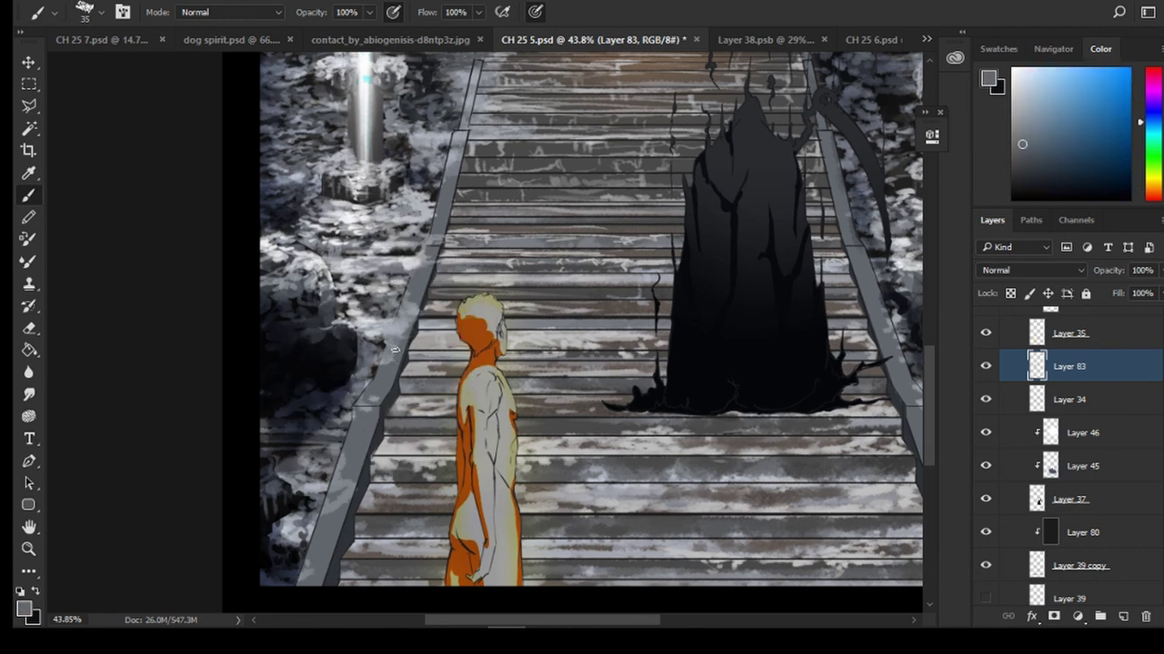
pyautogui.keyDown('alt'); pyautogui.click(396, 349); pyautogui.keyUp('alt')
pyautogui.keyDown('alt'); pyautogui.click(398, 345); pyautogui.keyUp('alt')
pyautogui.keyDown('alt'); pyautogui.click(409, 326); pyautogui.keyUp('alt')
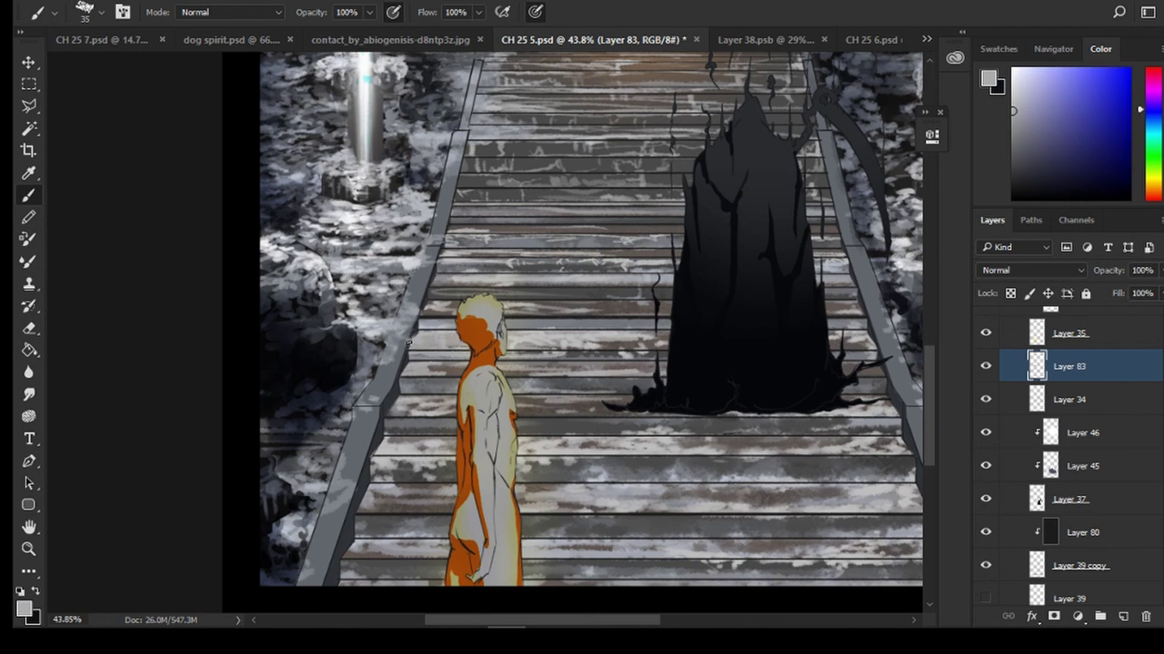
# Reduce the brush to 15 px and add fine gray snow strokes around the right railing and the steps beside the cloaked figure
pyautogui.press('[')
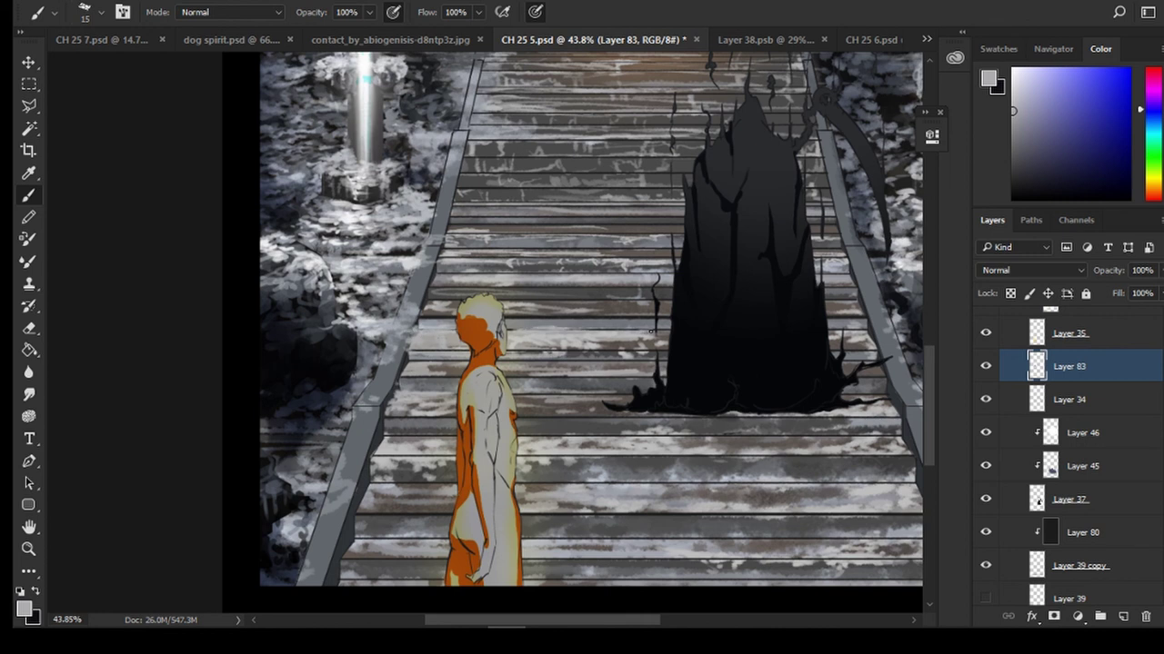
pyautogui.moveTo(854, 327); pyautogui.dragTo(864, 329)
pyautogui.moveTo(617, 419); pyautogui.dragTo(513, 297)
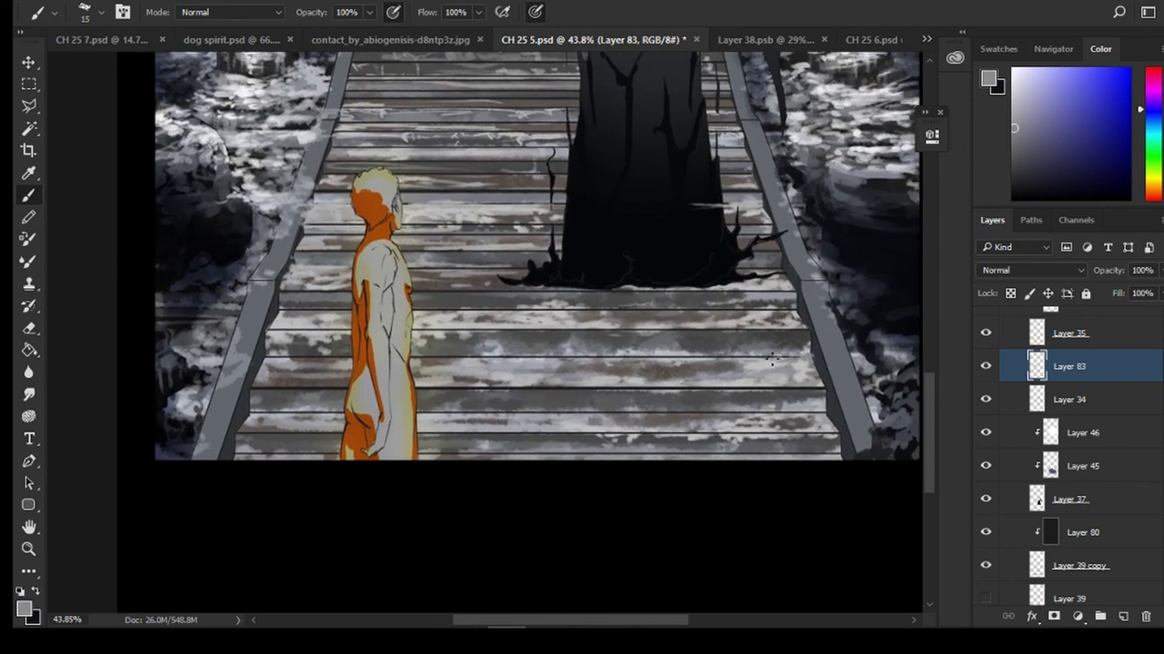
pyautogui.moveTo(787, 353); pyautogui.dragTo(810, 521)
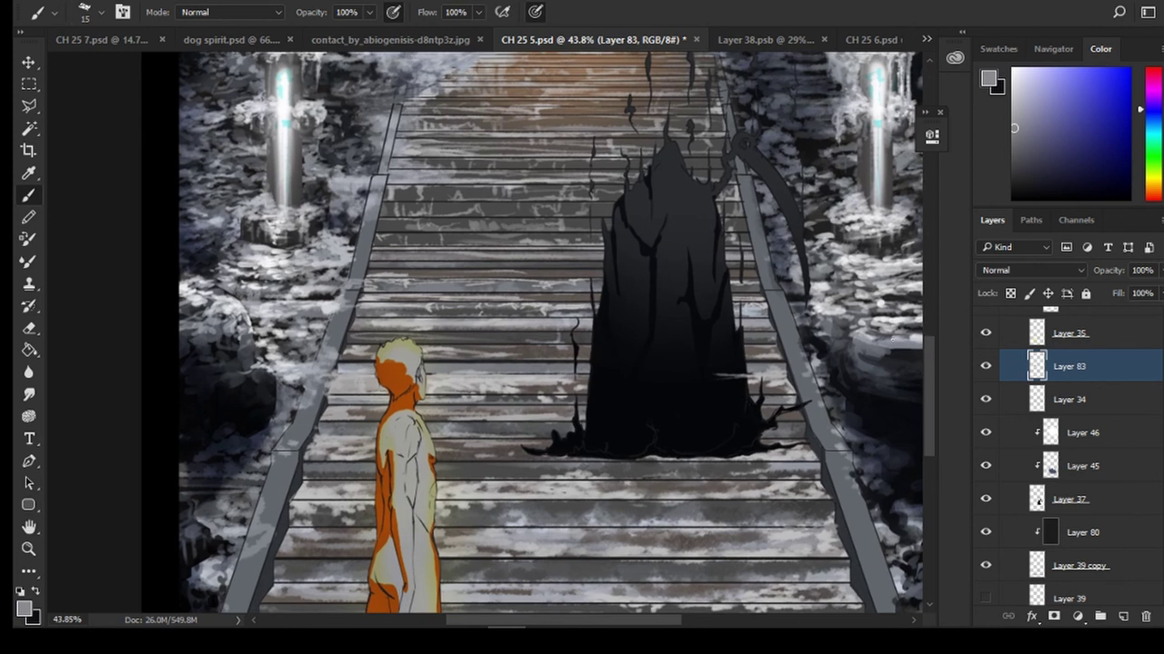
pyautogui.moveTo(931, 368)
pyautogui.mouseDown()
pyautogui.moveTo(932, 379)
pyautogui.moveTo(930, 369)
pyautogui.mouseUp()
pyautogui.click(31, 331)
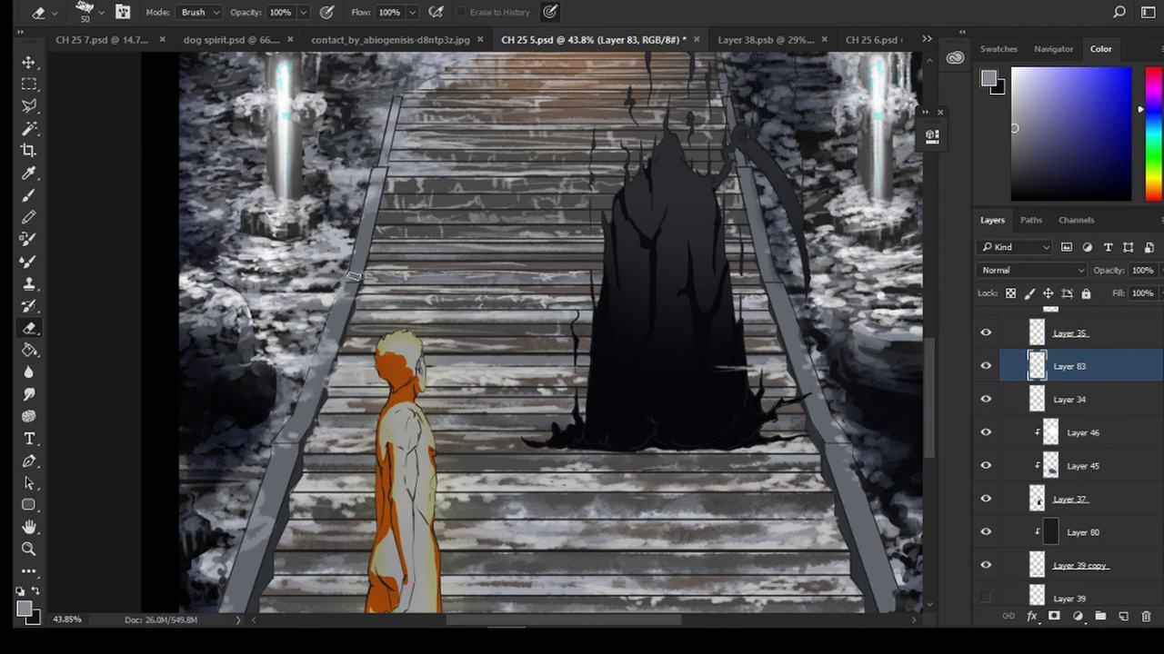
pyautogui.press('b')
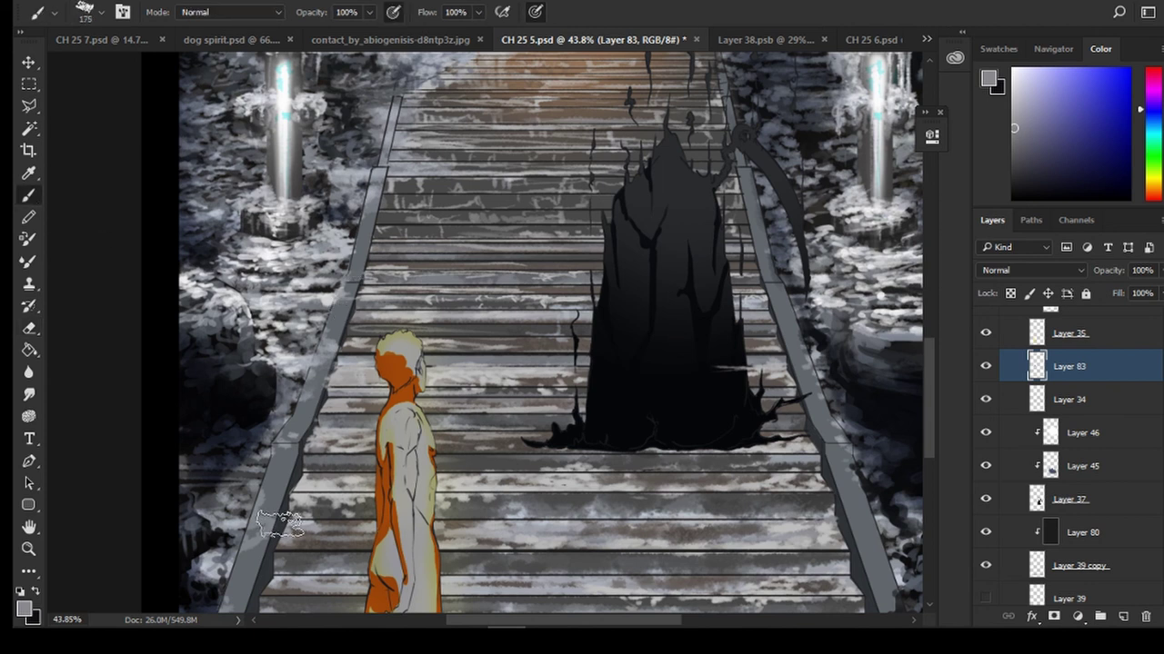
# Paint textured gray snow over the left railing's base at the panel's bottom edge with a 250 px brush and sampled tones
pyautogui.moveTo(311, 514); pyautogui.dragTo(343, 387)
pyautogui.keyDown('alt'); pyautogui.click(261, 477); pyautogui.keyUp('alt')
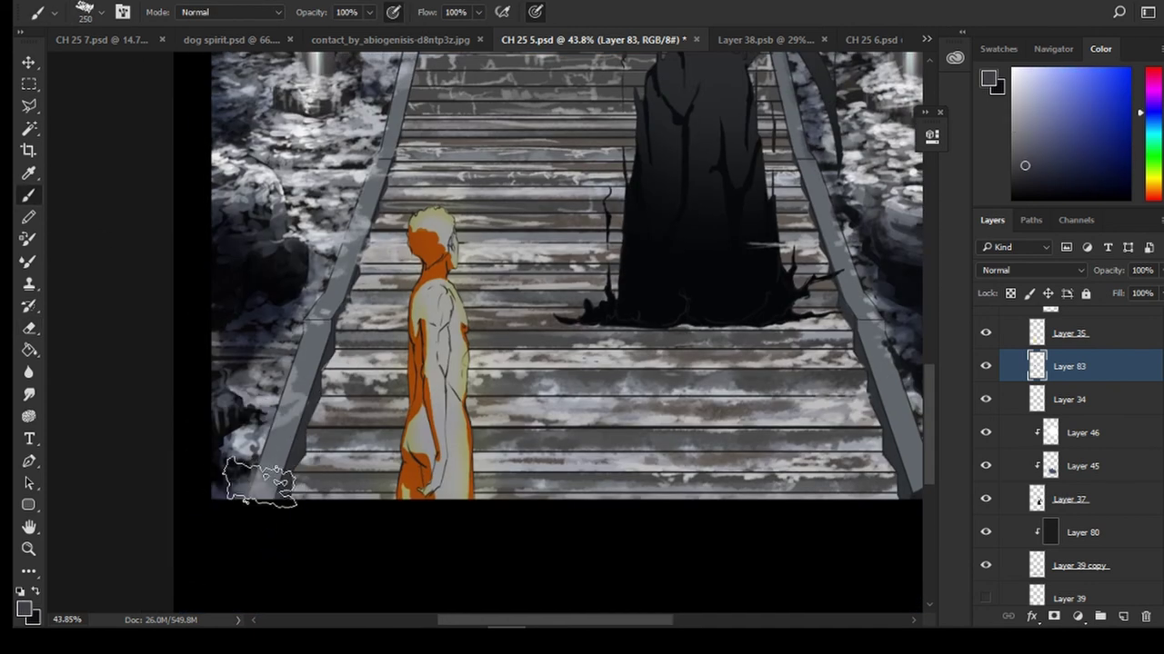
pyautogui.keyDown('alt'); pyautogui.click(238, 487); pyautogui.keyUp('alt')
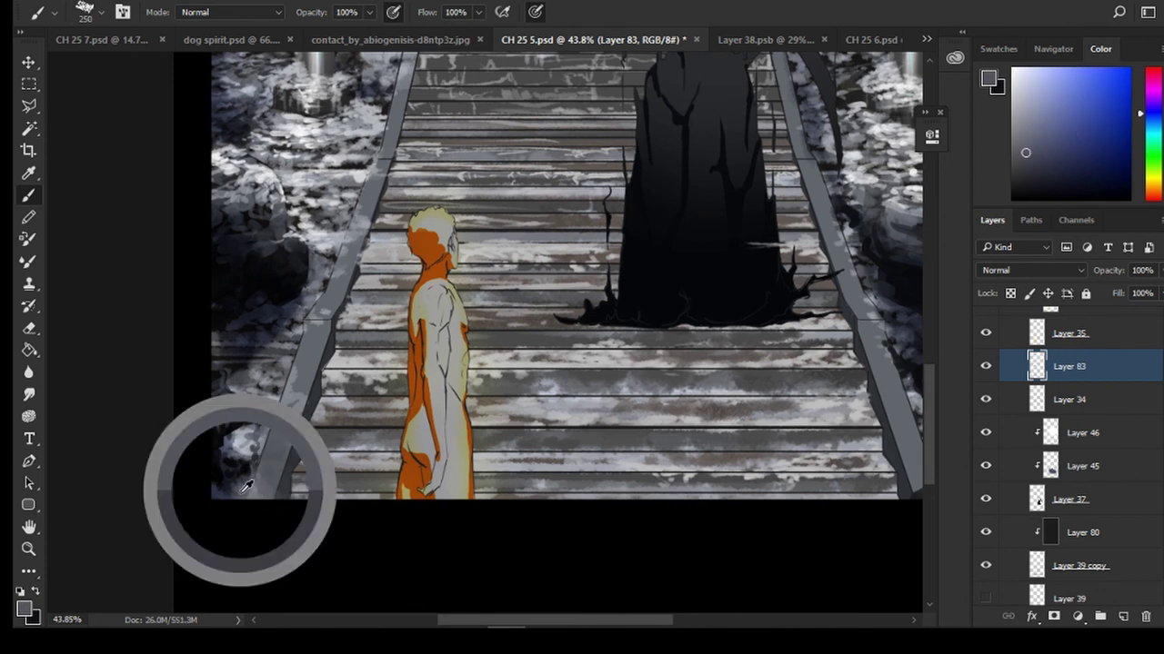
pyautogui.moveTo(284, 500); pyautogui.dragTo(291, 493)
pyautogui.keyDown('alt'); pyautogui.click(277, 480); pyautogui.keyUp('alt')
pyautogui.keyDown('alt'); pyautogui.click(317, 446); pyautogui.keyUp('alt')
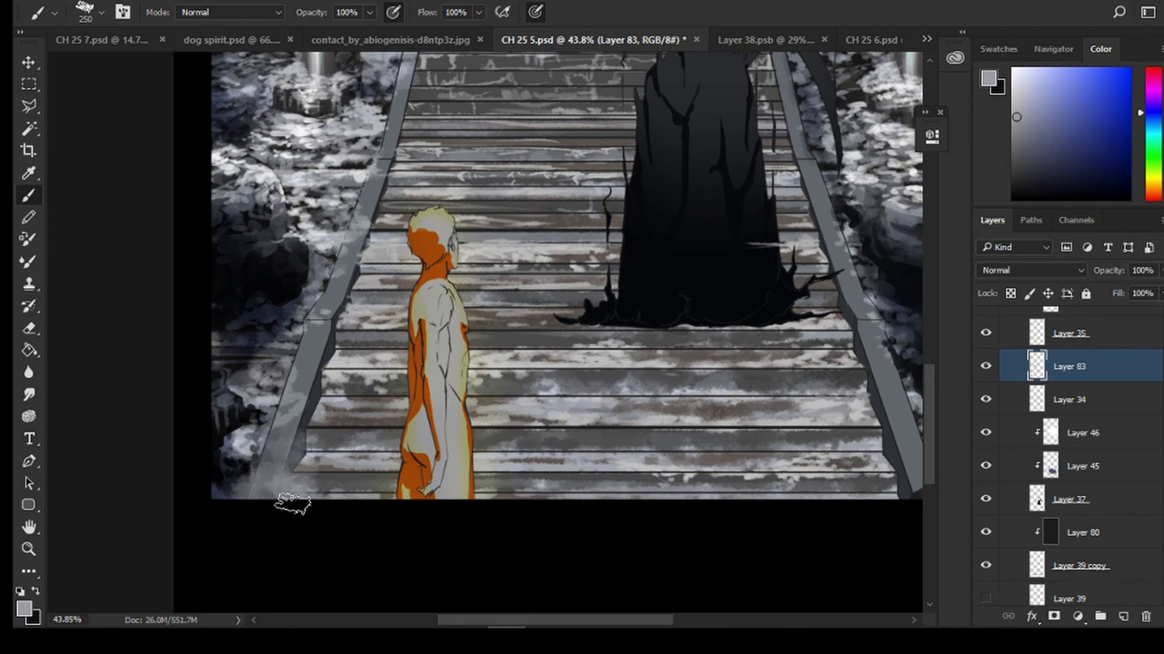
# Cover the right railing's base at the panel's bottom edge with matching textured gray snow
pyautogui.moveTo(790, 484); pyautogui.dragTo(663, 443)
pyautogui.moveTo(789, 459); pyautogui.dragTo(818, 443)
pyautogui.keyDown('alt'); pyautogui.click(818, 437); pyautogui.keyUp('alt')
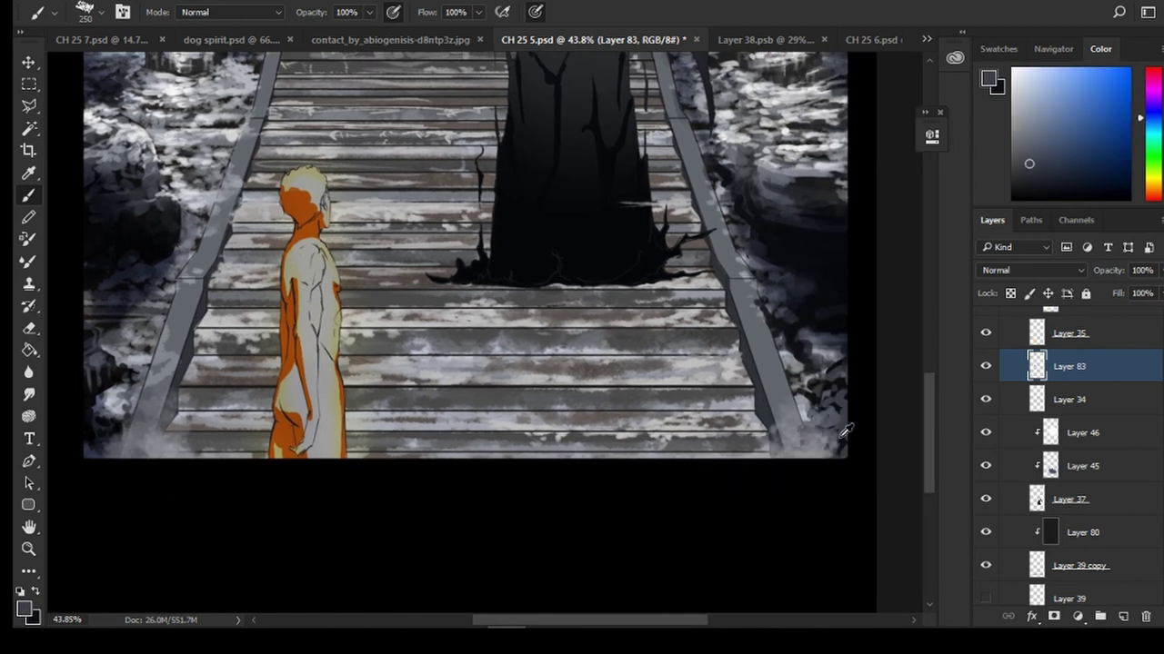
# Reduce the brush to 60 px, sample light gray from the lowest steps, and paint snow along them toward the right railing
pyautogui.press('[')
pyautogui.press('[')
pyautogui.press('[')
pyautogui.press('[')
pyautogui.keyDown('alt'); pyautogui.click(657, 435); pyautogui.keyUp('alt')
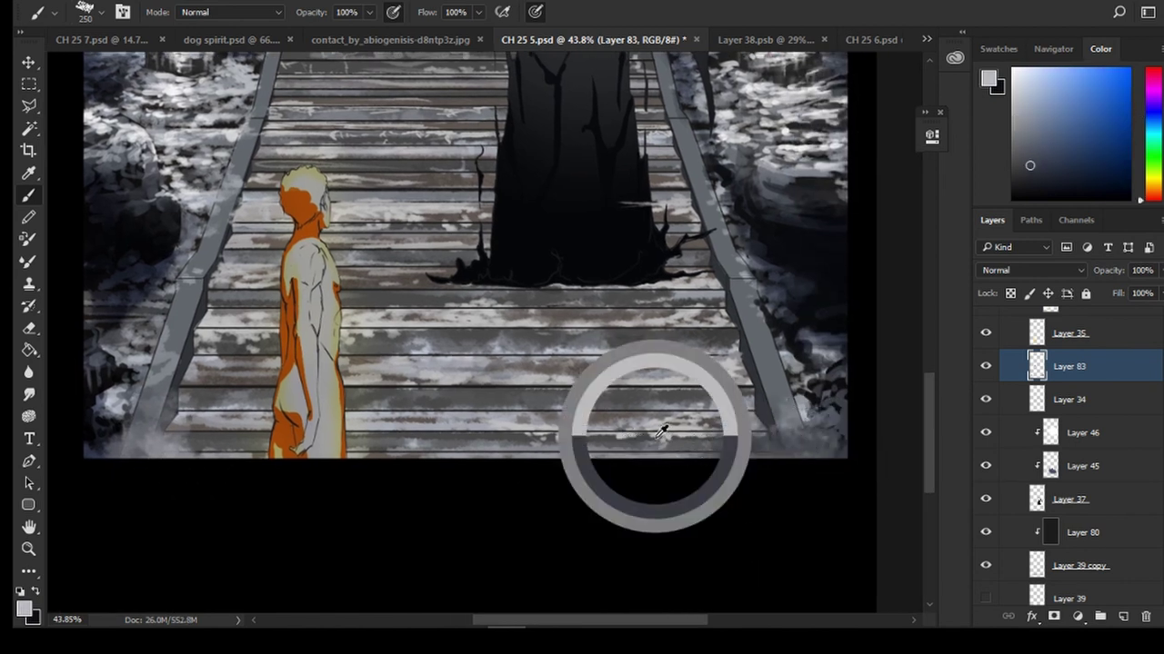
pyautogui.moveTo(653, 435)
pyautogui.mouseDown()
pyautogui.moveTo(704, 433)
pyautogui.moveTo(615, 434)
pyautogui.moveTo(771, 433)
pyautogui.mouseUp()
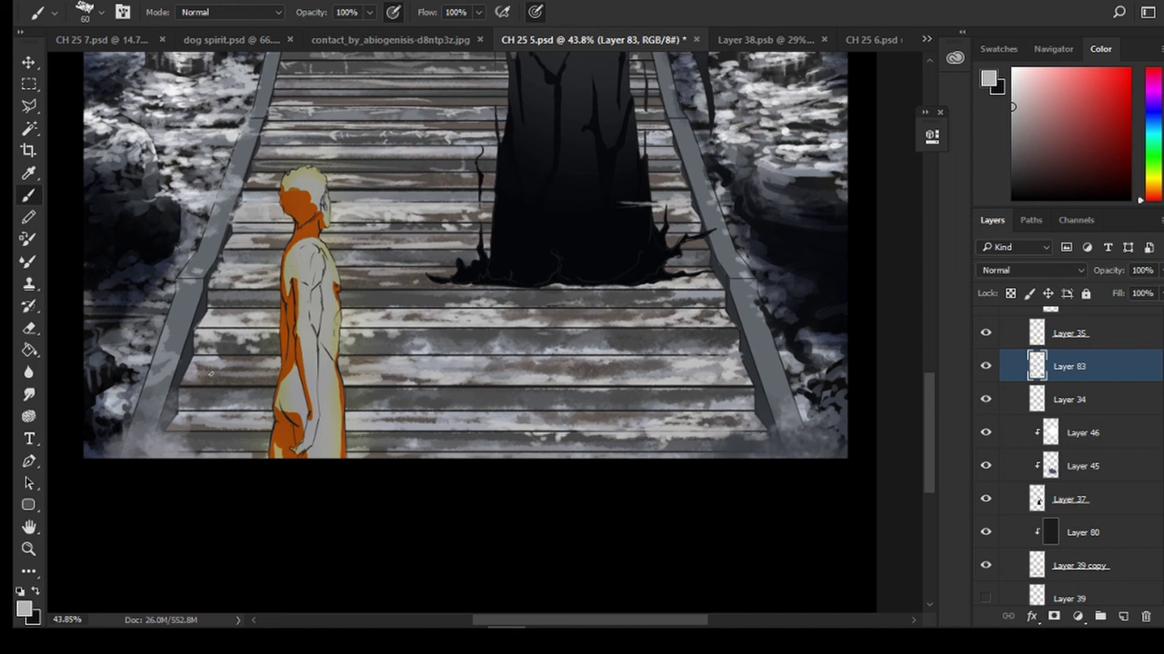
# Soften the snow over both railing bases along the panel's bottom edge with a 600 px textured eraser
pyautogui.press('e')
pyautogui.press(']')
pyautogui.press(']')
pyautogui.press(']')
pyautogui.press(']')
pyautogui.press(']')
pyautogui.press(']')
pyautogui.press(']')
pyautogui.press(']')
pyautogui.press(']')
pyautogui.press(']')
pyautogui.press(']')
pyautogui.press(']')
pyautogui.moveTo(161, 446); pyautogui.dragTo(187, 481)
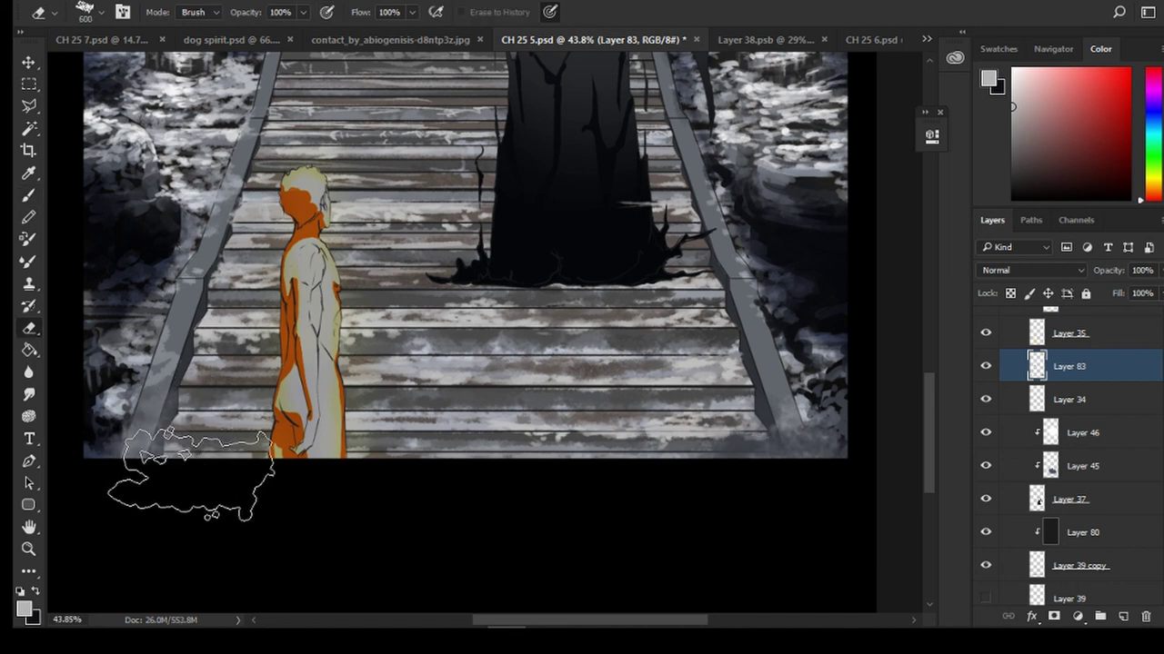
pyautogui.moveTo(700, 465); pyautogui.dragTo(859, 472)
pyautogui.press('b')
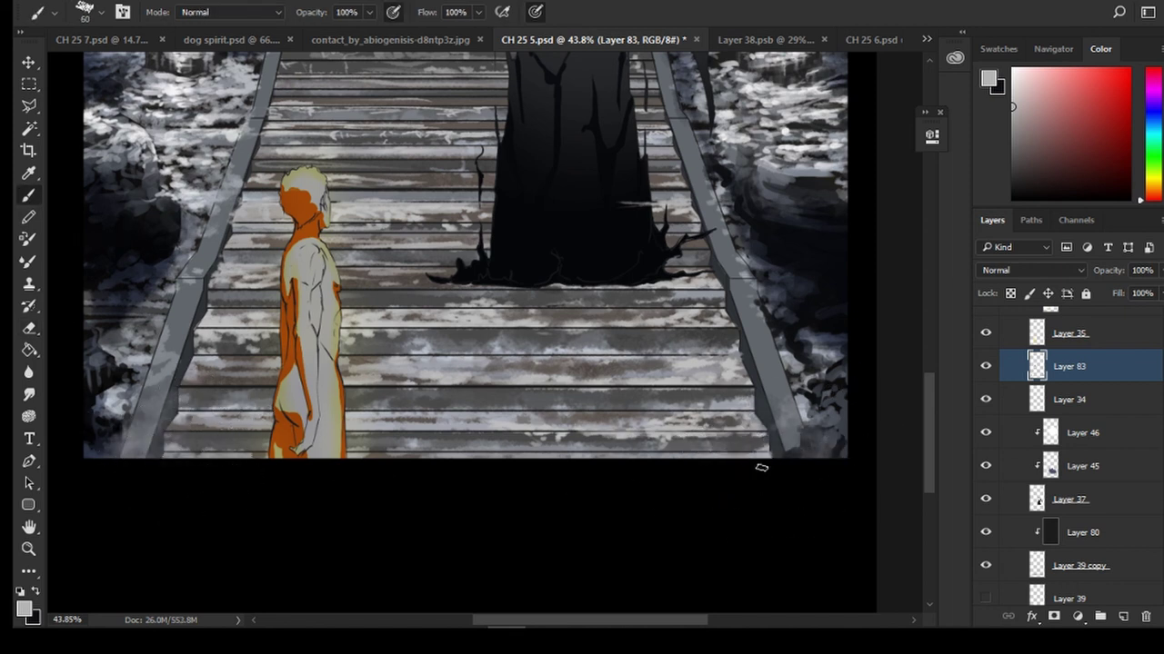
# Turn on the hidden Layer 39 and the darkening layers beneath it, check the whole page, and save the document
pyautogui.scroll(3, 636, 358)
pyautogui.scroll(-3, 539, 171)
pyautogui.scroll(1, 543, 189)
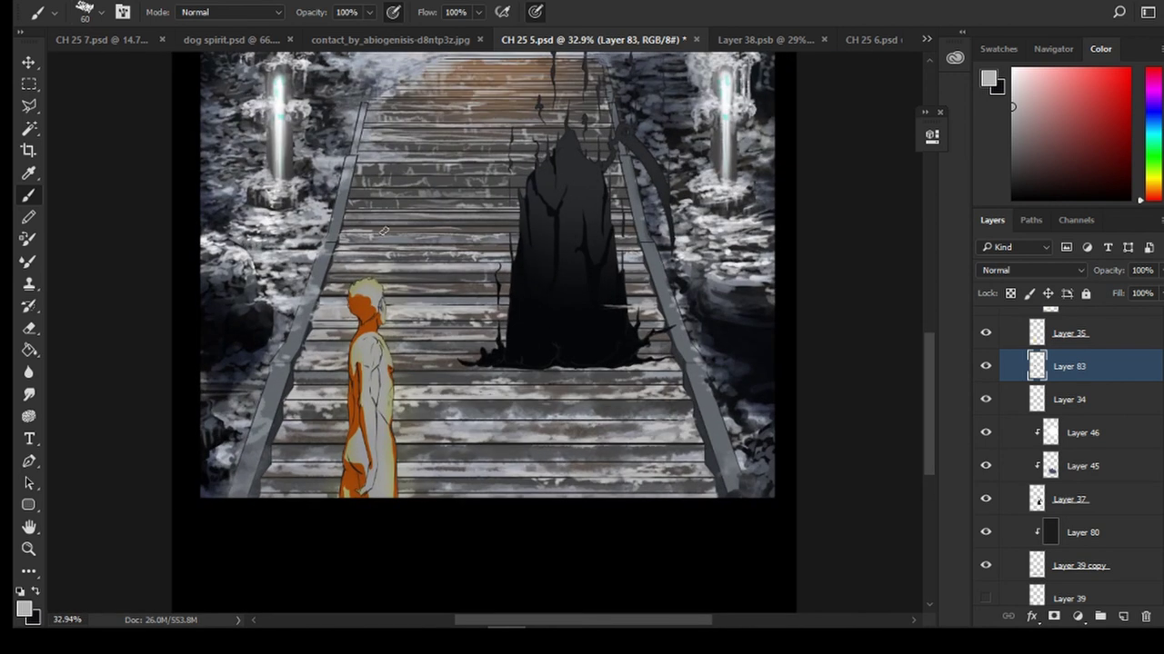
pyautogui.click(30, 329)
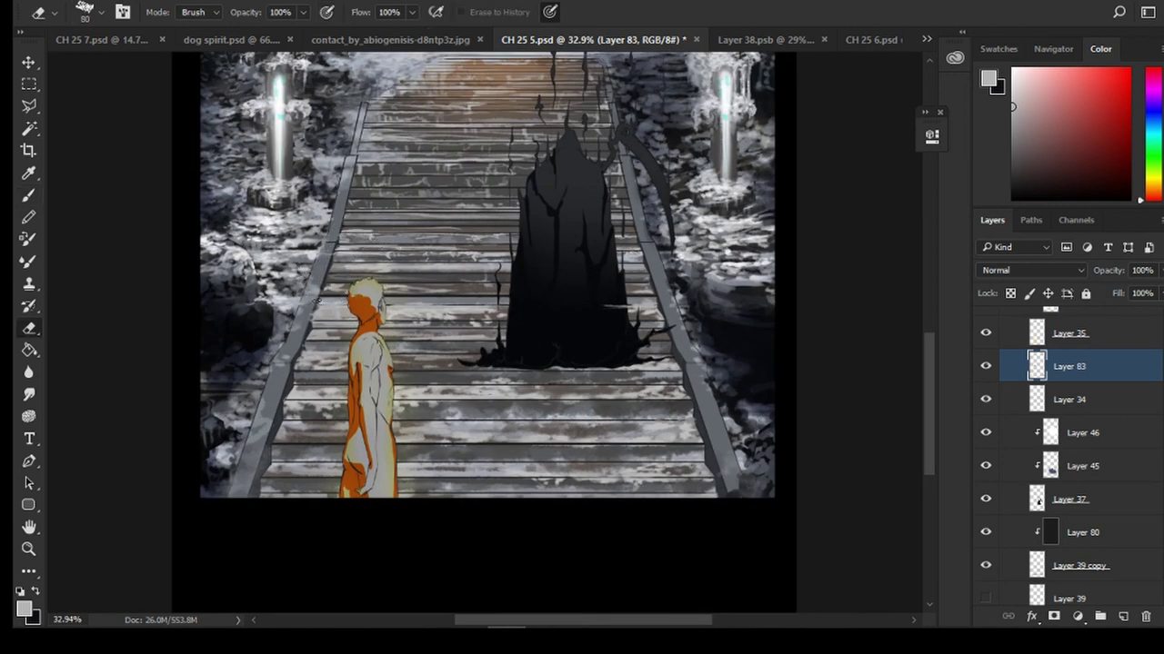
pyautogui.scroll(-1, 615, 207)
pyautogui.scroll(-1, 1025, 509)
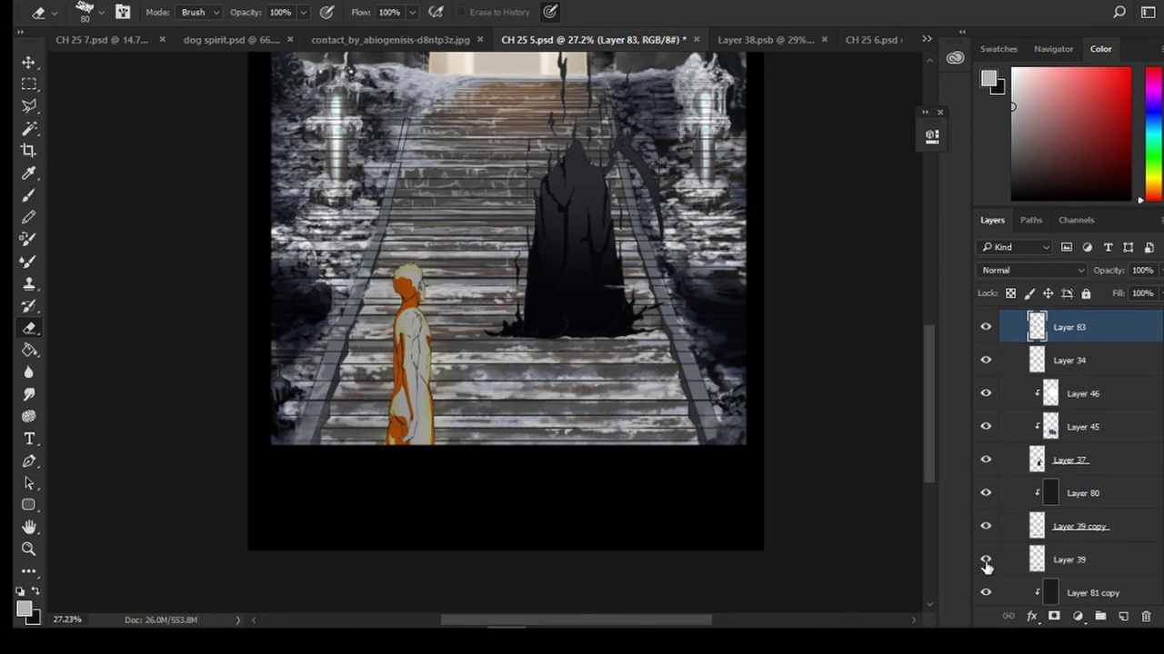
pyautogui.scroll(2, 1025, 509)
pyautogui.scroll(-3, 1025, 509)
pyautogui.scroll(-2, 551, 215)
pyautogui.scroll(3, 486, 262)
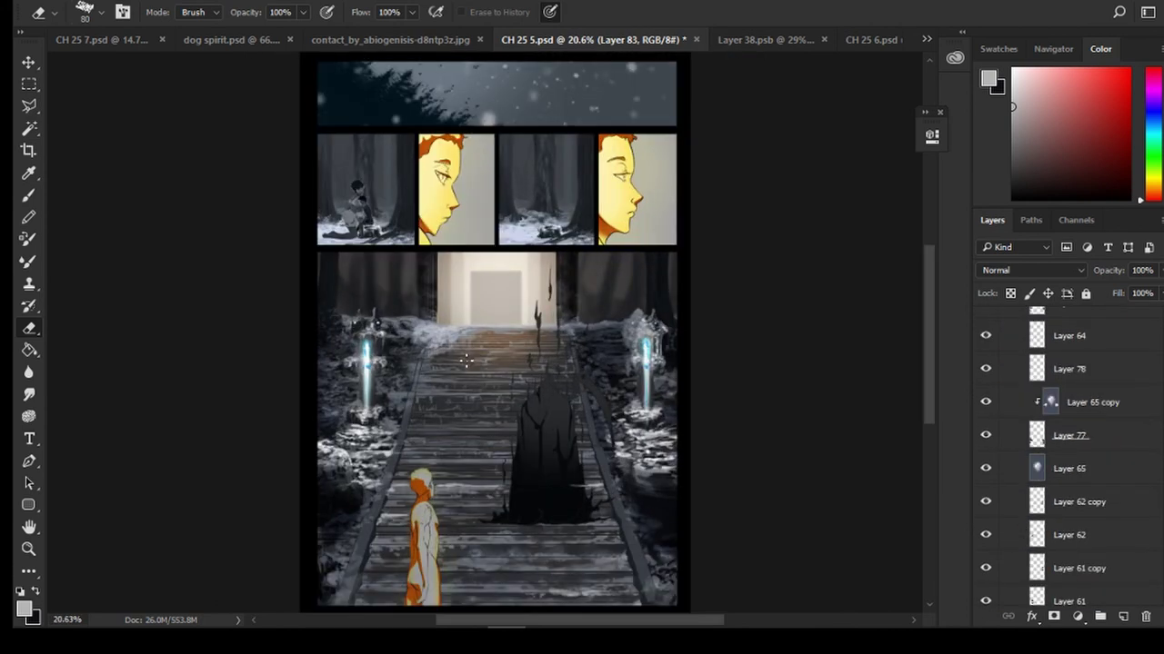
pyautogui.hotkey('ctrl', 's')
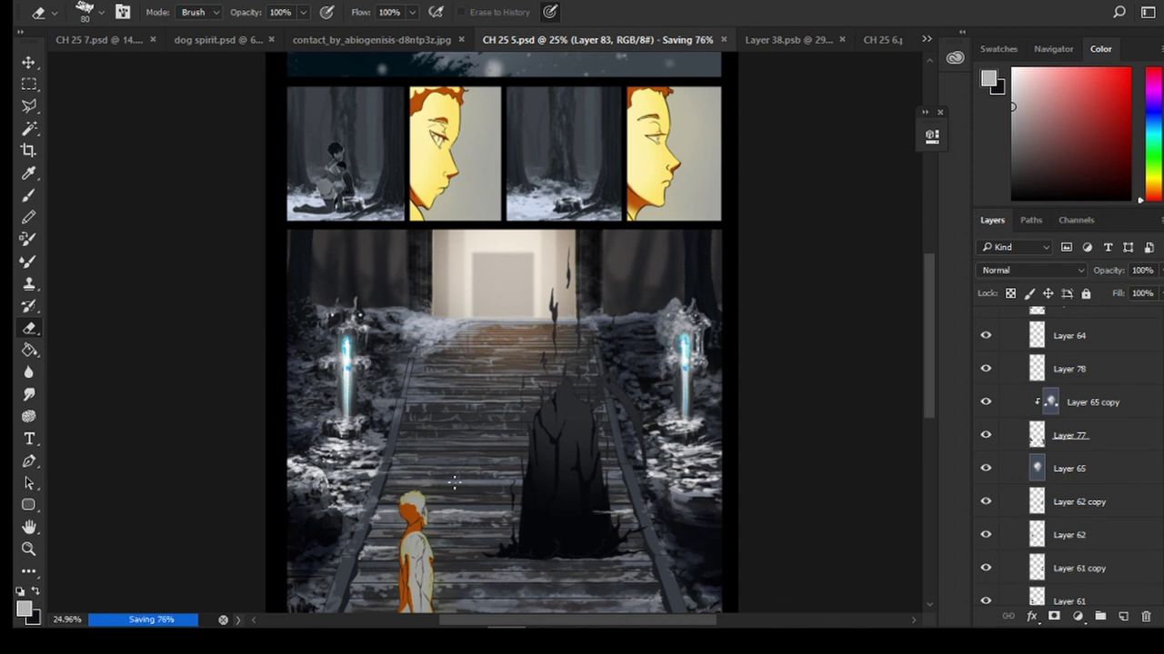
# Check Layer 79 and inspect what Layer 62 copy contributes by hiding and showing it
pyautogui.scroll(1, 473, 492)
pyautogui.scroll(1, 473, 492)
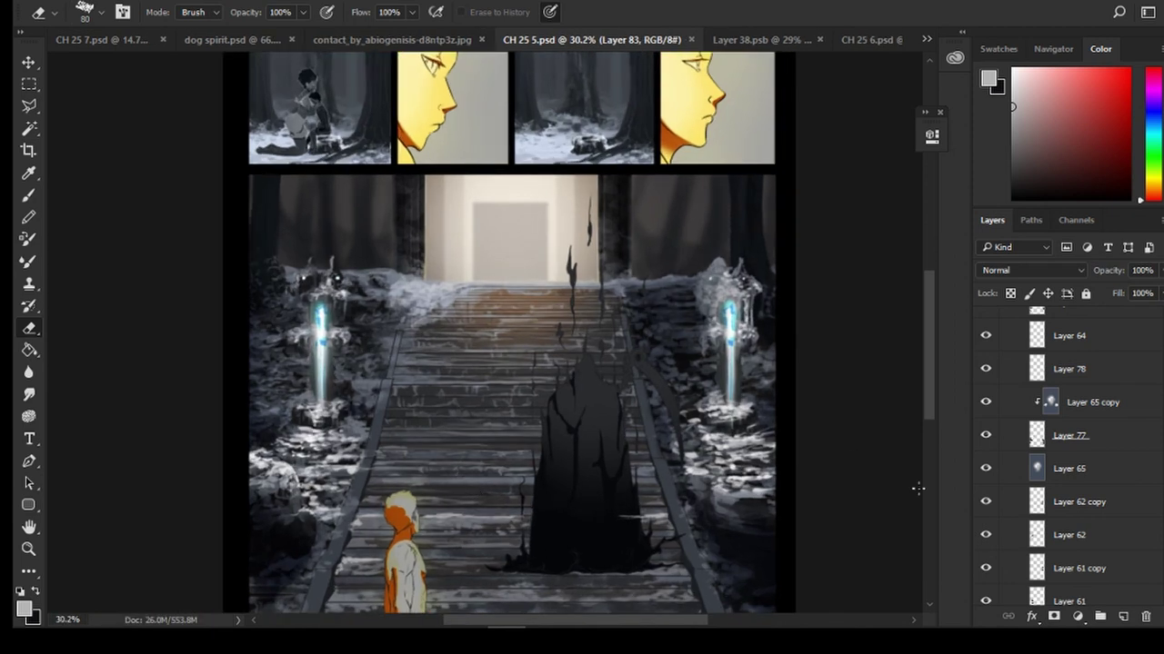
pyautogui.scroll(-3, 924, 427)
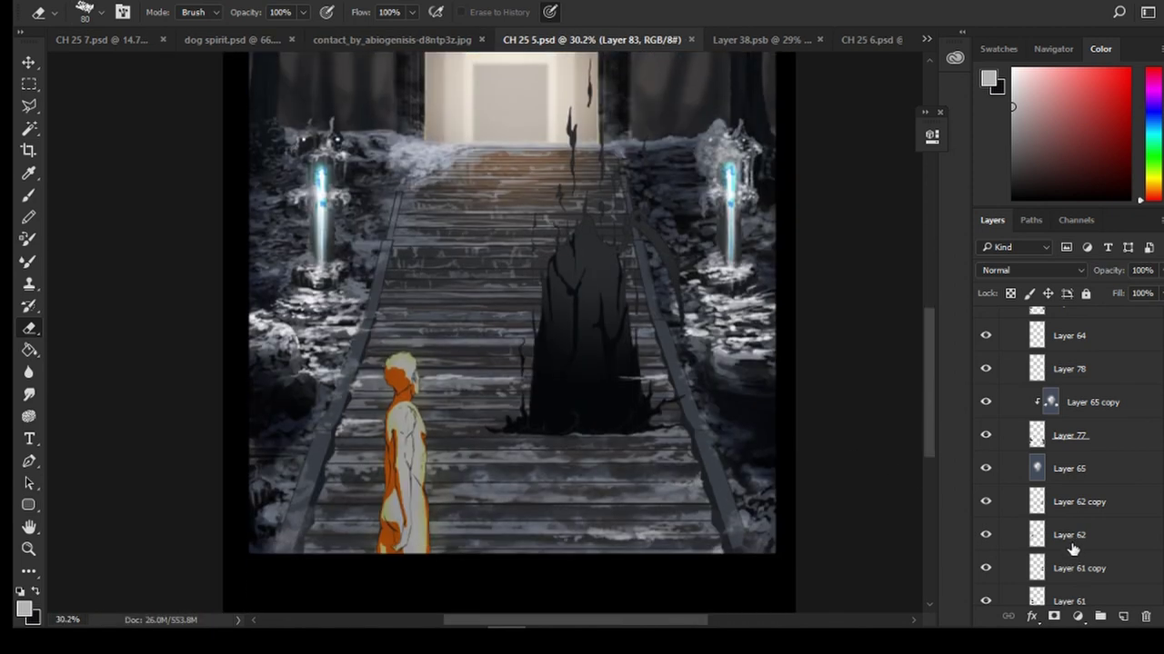
pyautogui.scroll(-2, 1059, 515)
pyautogui.scroll(3, 1044, 454)
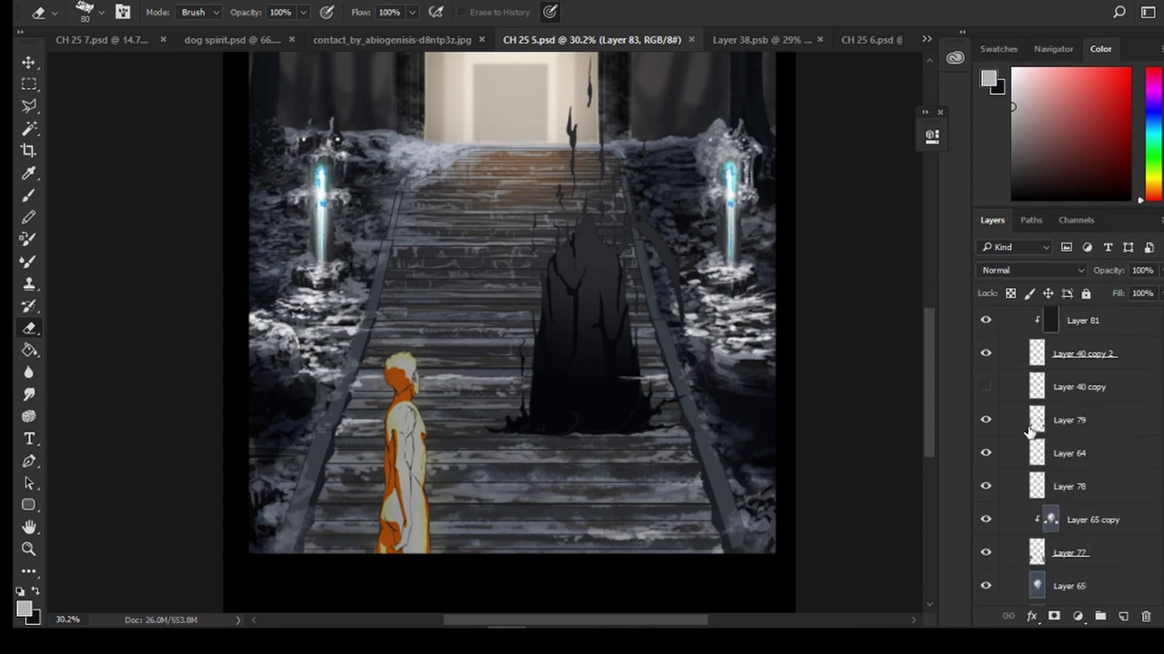
pyautogui.click(1036, 426)
pyautogui.click(1036, 421)
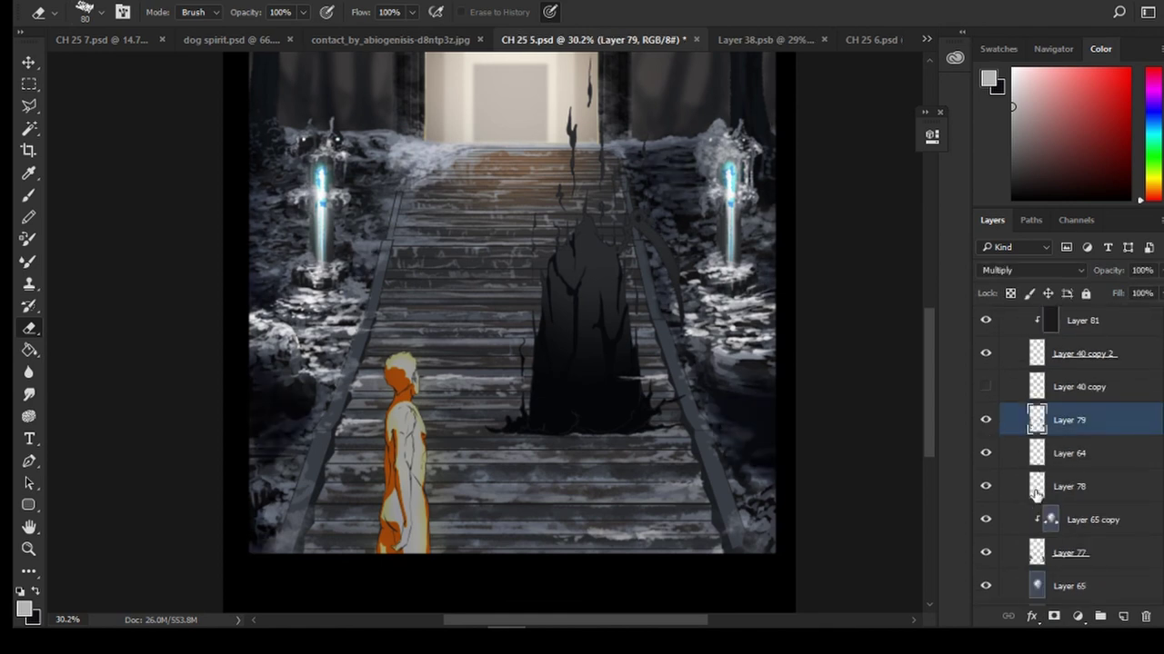
pyautogui.scroll(-3, 1023, 554)
pyautogui.click(1038, 518)
pyautogui.click(986, 521)
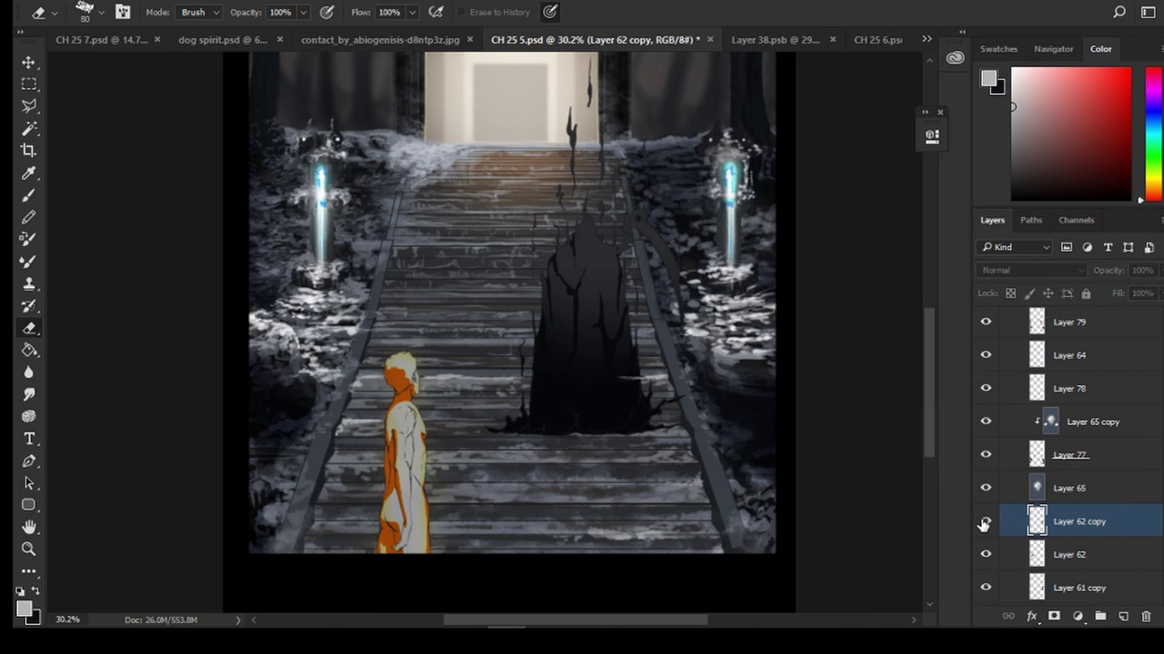
pyautogui.click(985, 521)
# Inspect what Layer 63 and Layer 61 copy contribute to the glowing lanterns by hiding and showing each
pyautogui.scroll(-2, 1047, 552)
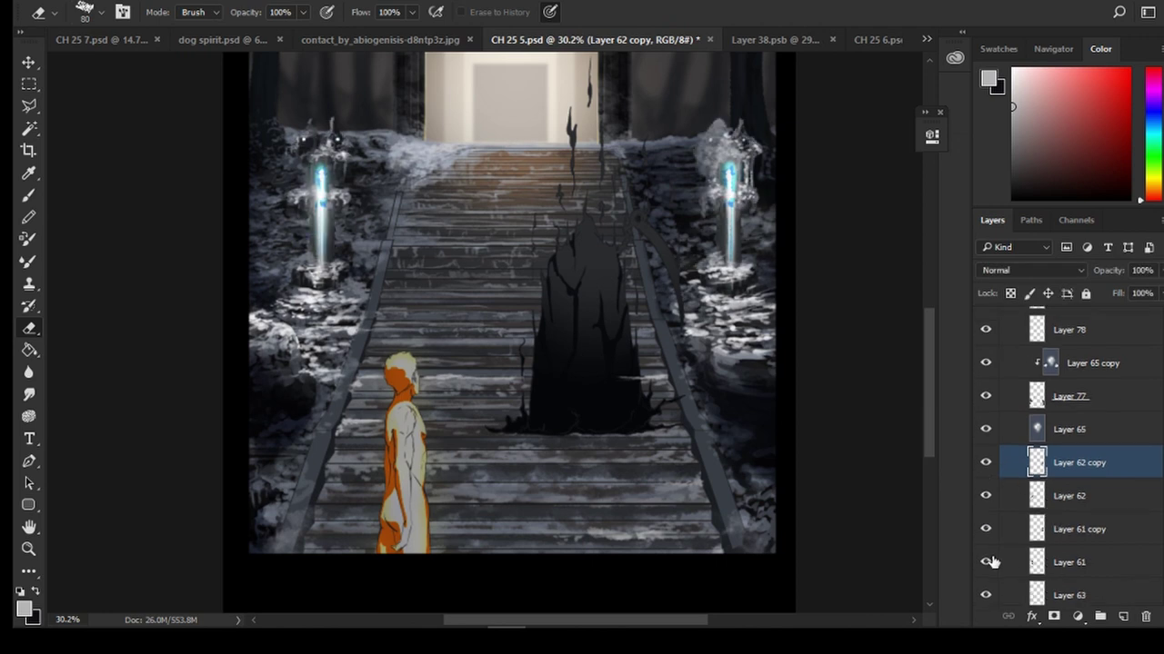
pyautogui.scroll(-2, 1009, 564)
pyautogui.click(998, 539)
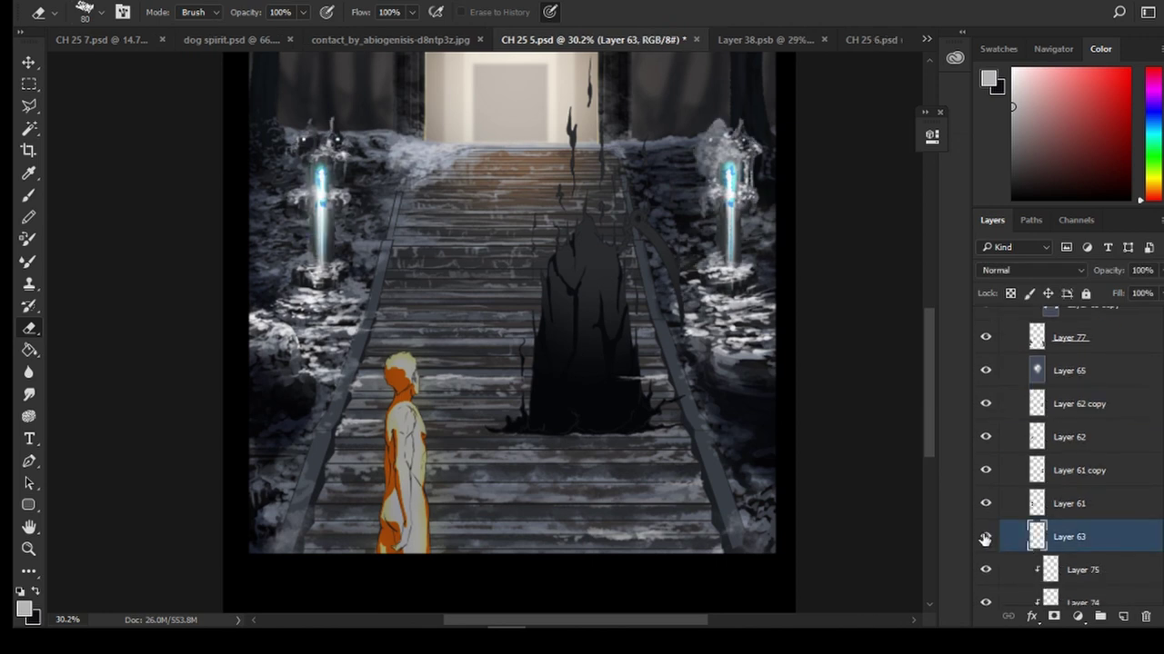
pyautogui.click(984, 539)
pyautogui.click(984, 539)
pyautogui.click(985, 538)
pyautogui.click(985, 539)
pyautogui.click(984, 470)
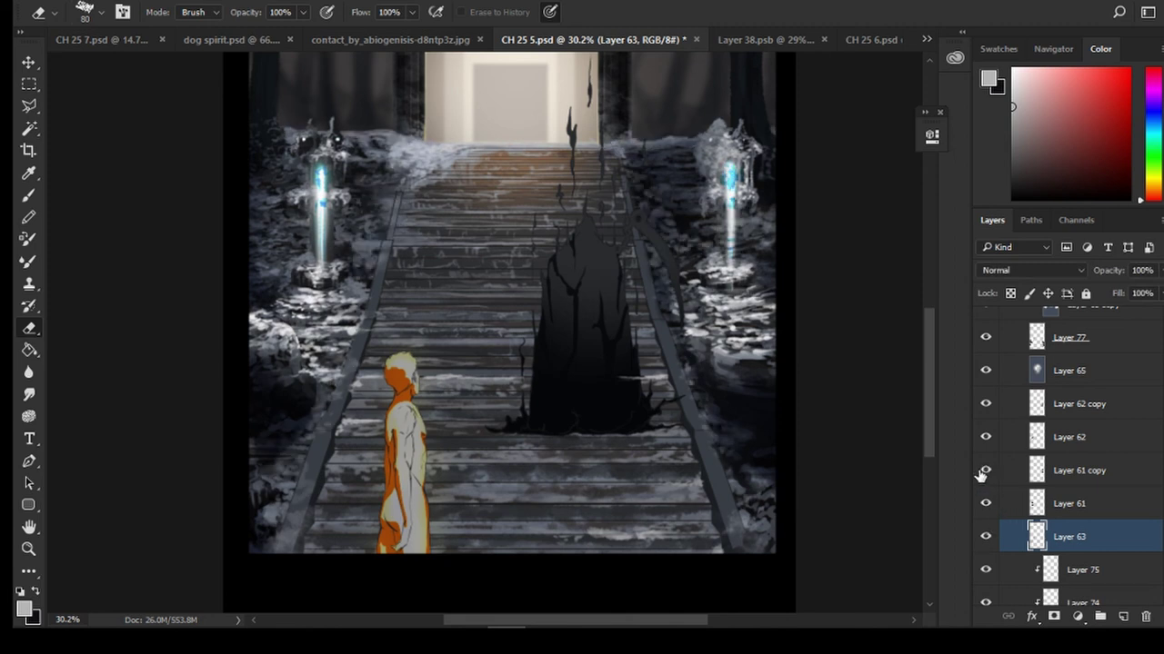
pyautogui.click(985, 470)
# Compare the panel with and without Layer 83, make that layer active again, and save the document
pyautogui.scroll(5, 1000, 450)
pyautogui.scroll(8, 1014, 459)
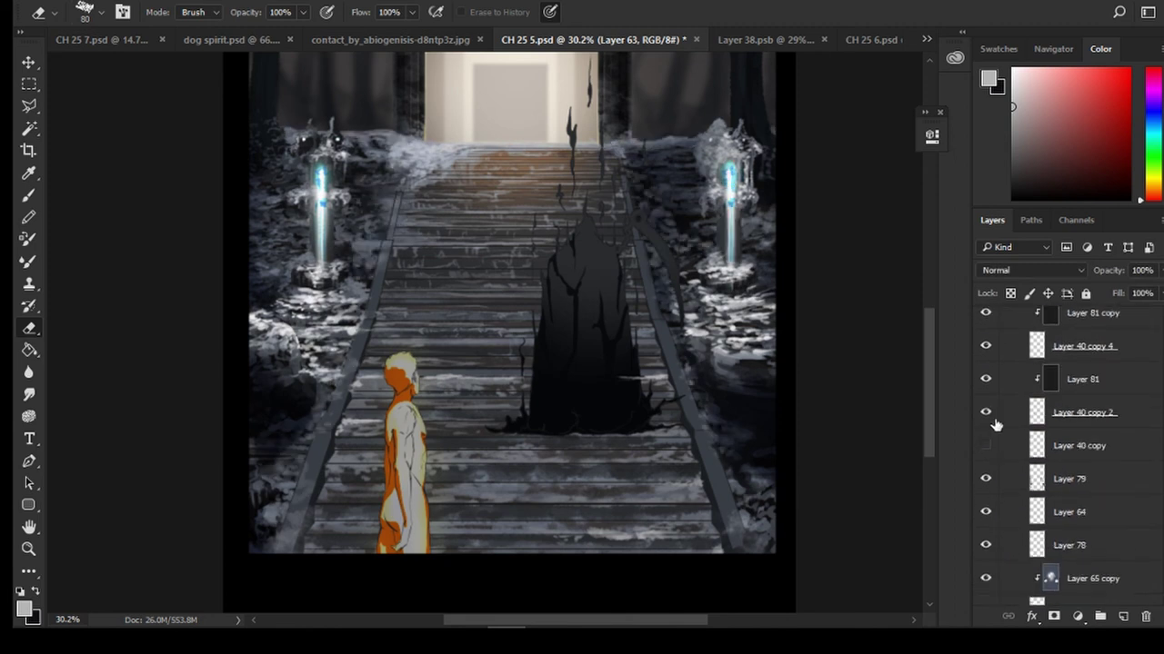
pyautogui.scroll(2, 997, 403)
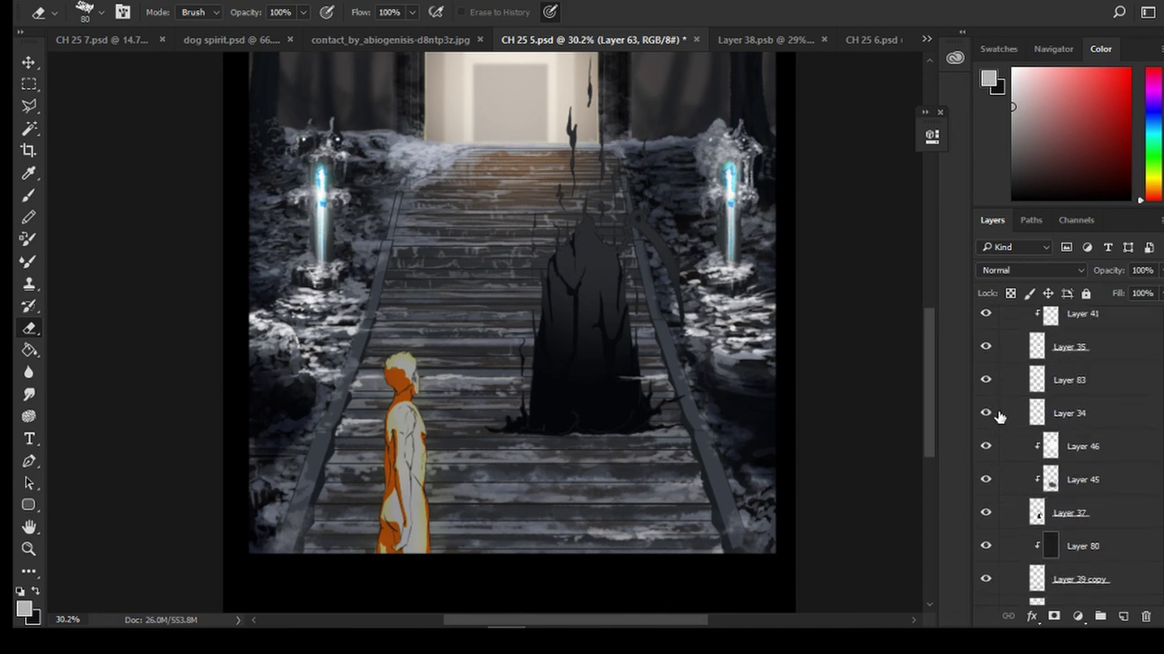
pyautogui.click(987, 380)
pyautogui.click(988, 378)
pyautogui.click(1012, 392)
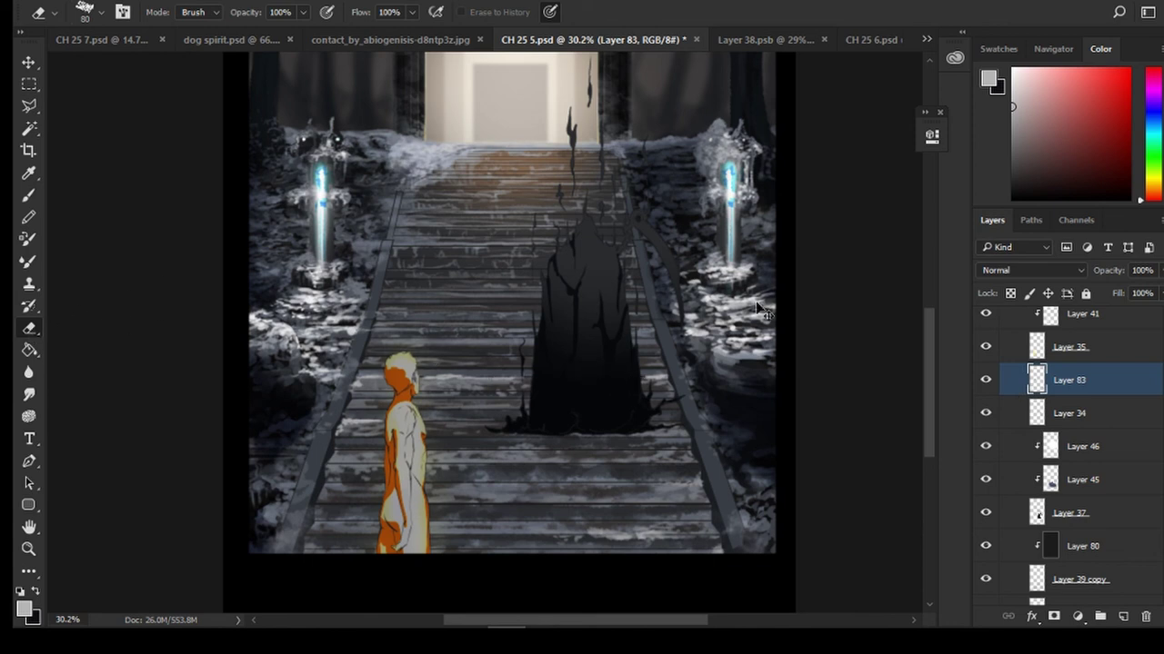
pyautogui.hotkey('ctrl', 's')
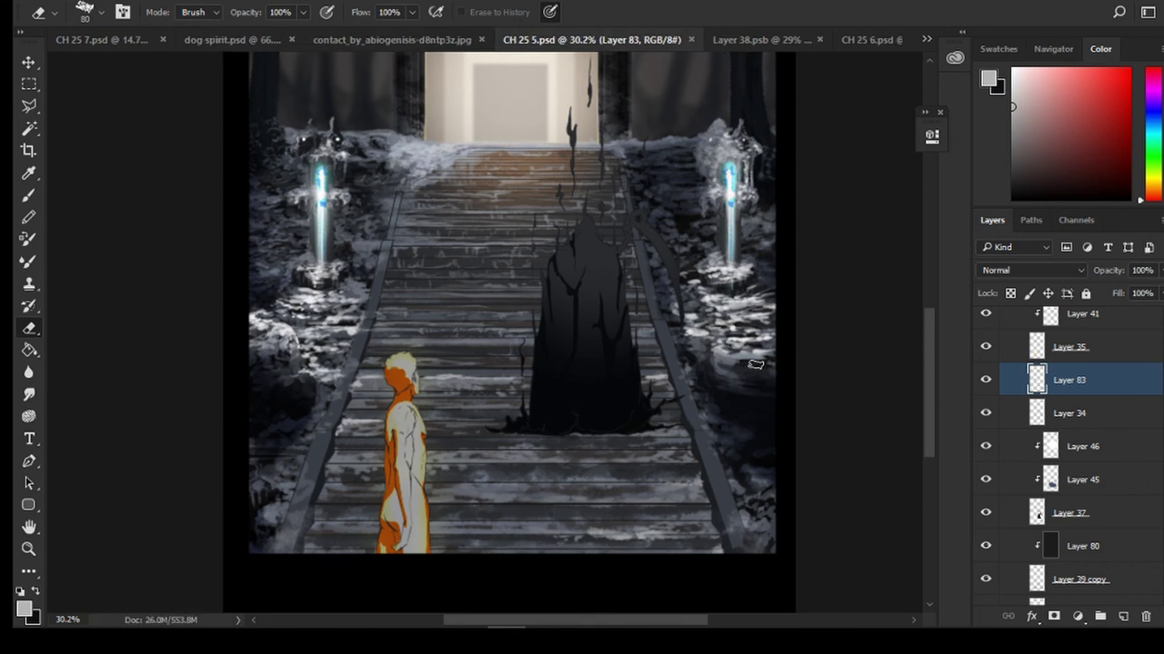
pyautogui.scroll(-2, 596, 383)
pyautogui.scroll(1, 594, 384)
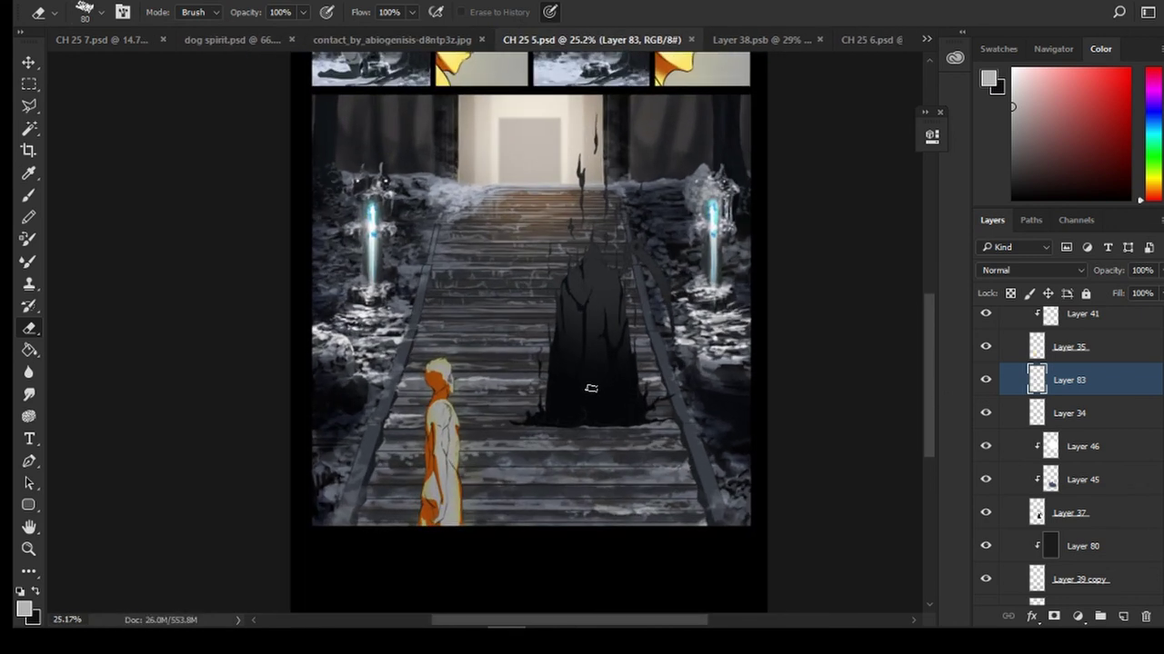